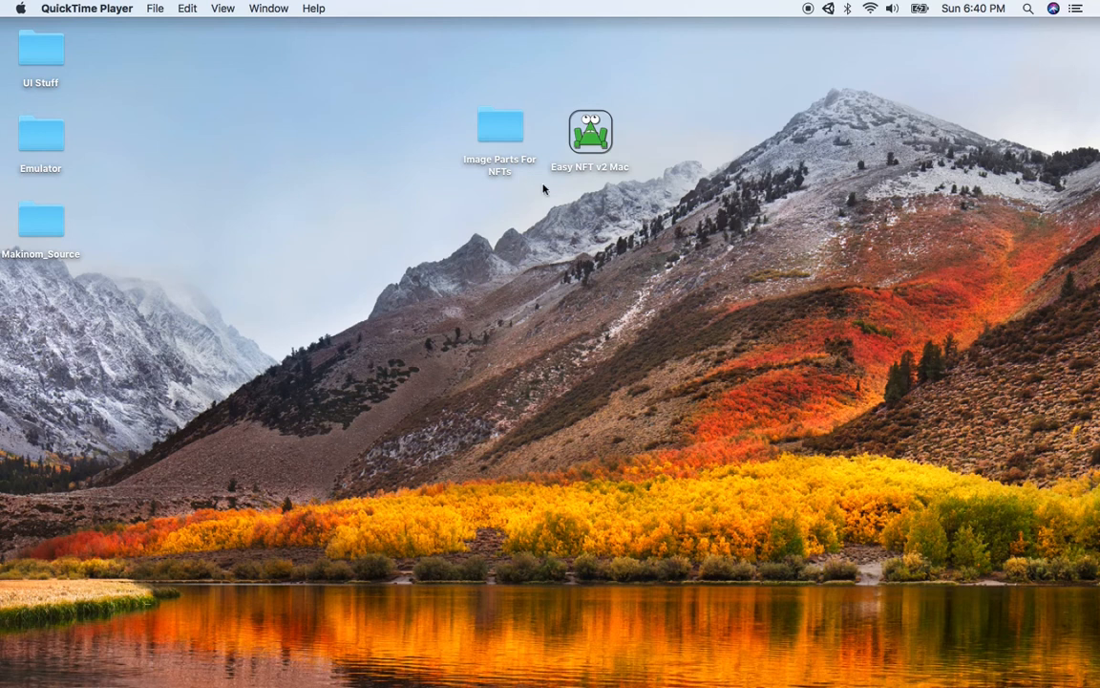
- Open the Image Parts For NFTs folder on the desktop and expand each part folder to review its subfolders
left_click(608, 189)
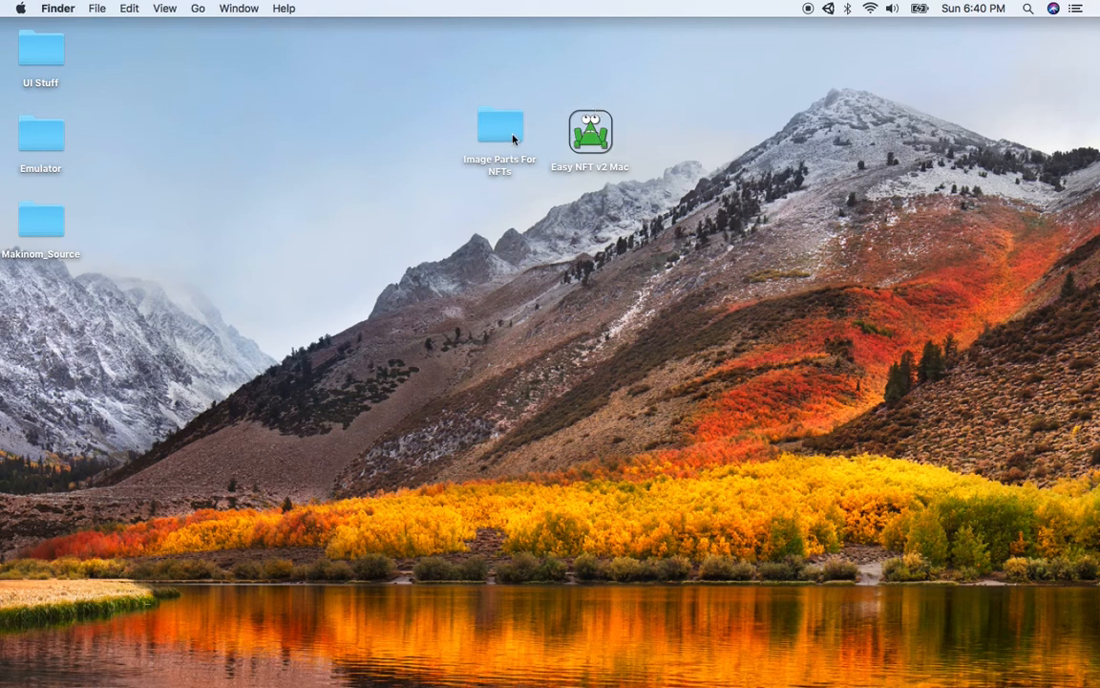
double_click(506, 136)
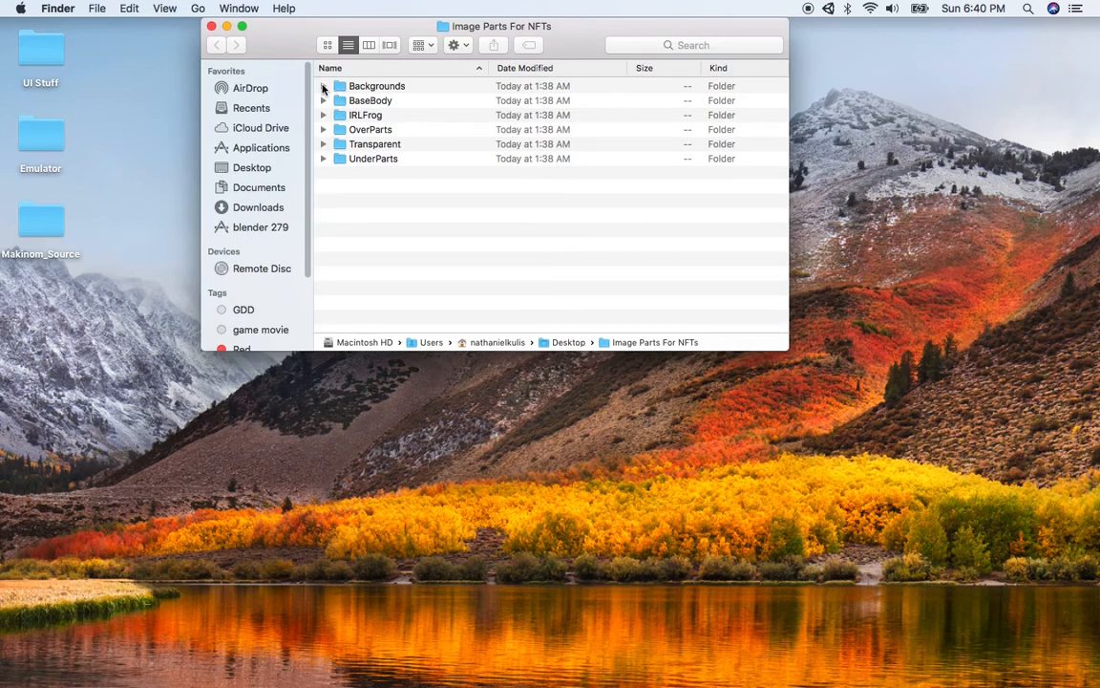
left_click(323, 86)
left_click(322, 158)
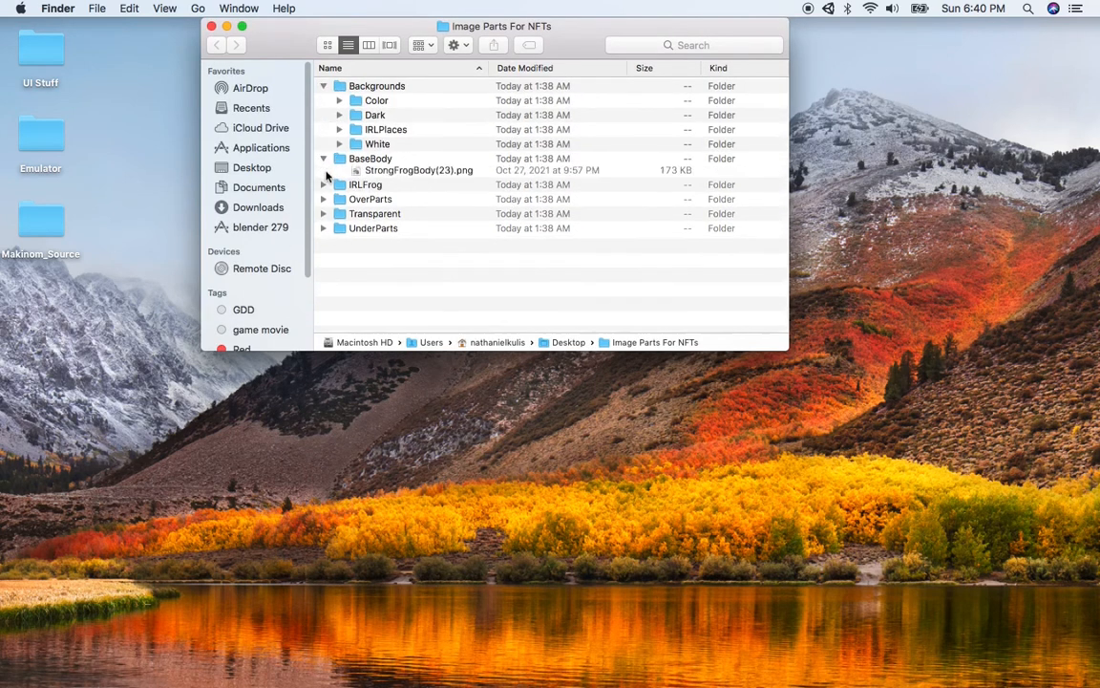
left_click(322, 202)
left_click(323, 246)
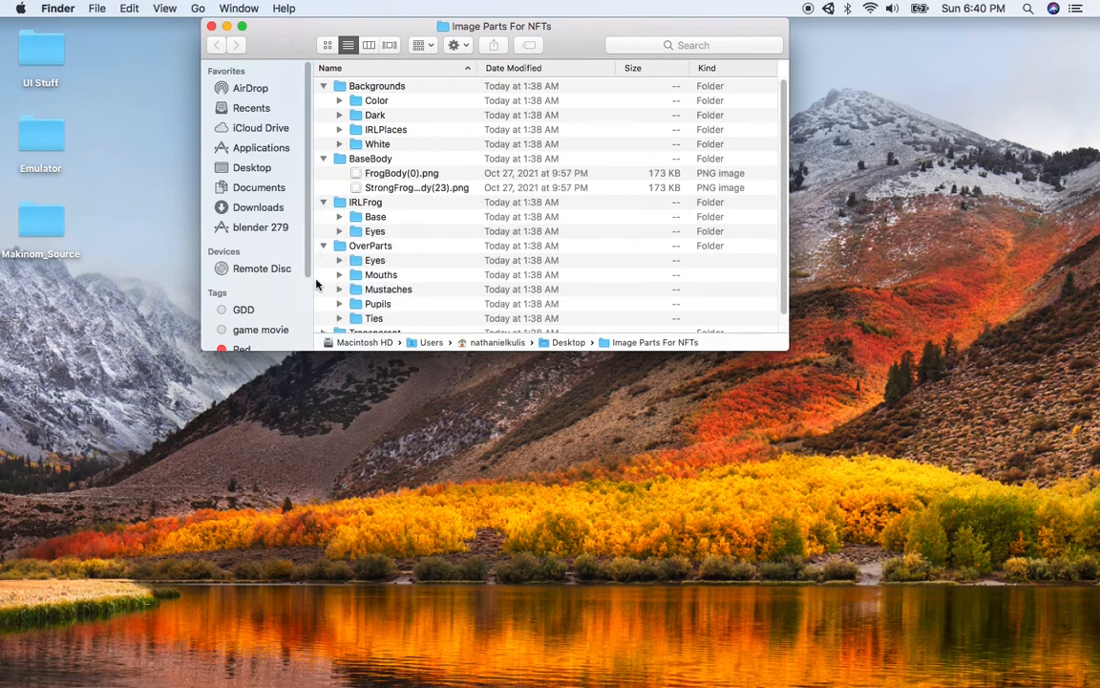
scroll(339, 272, "down", 1)
left_click(323, 310)
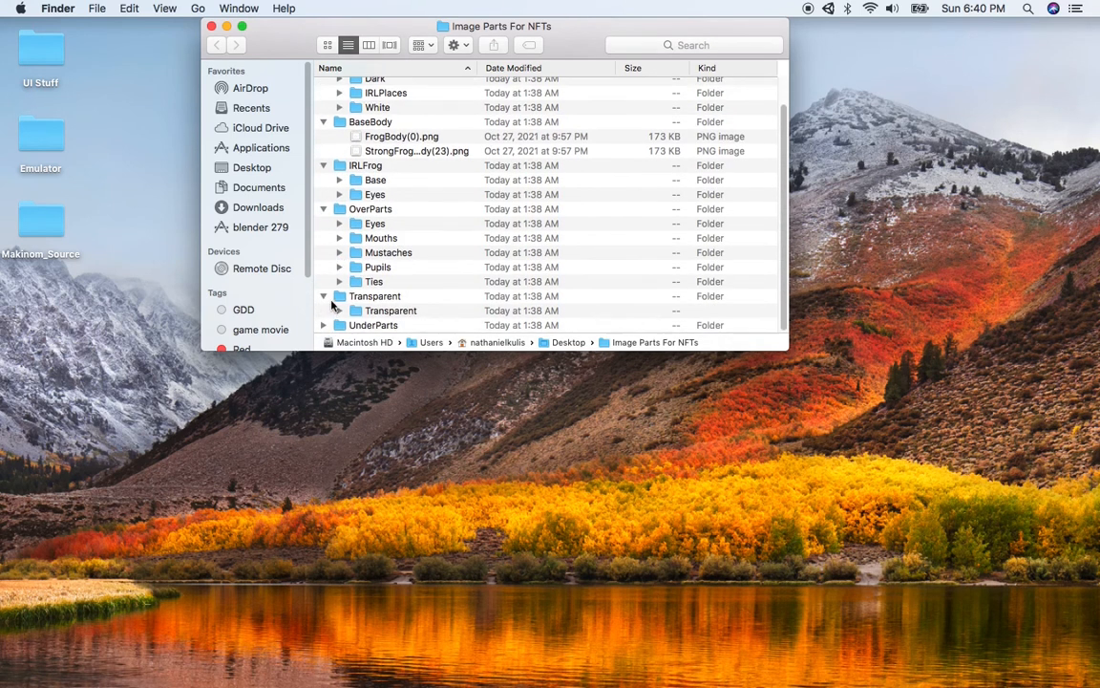
left_click(323, 325)
scroll(425, 258, "down", 1)
scroll(427, 260, "up", 3)
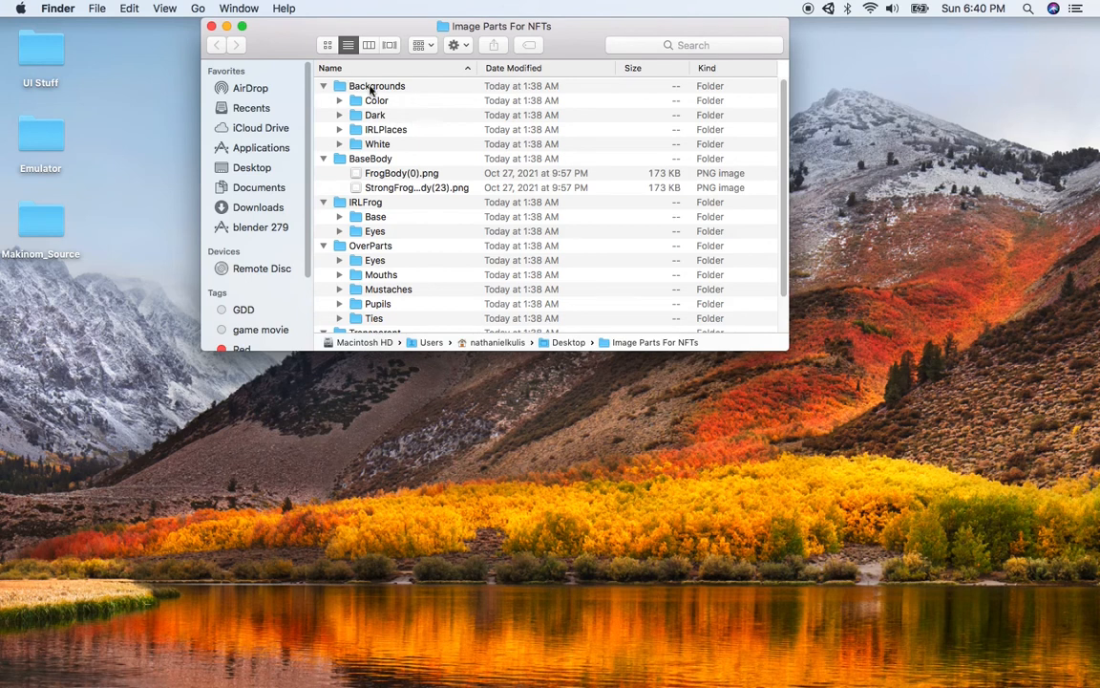
- Move the folder window clear of the desktop icons and launch Easy NFT v2 Mac
left_click_drag(372, 24, 467, 207)
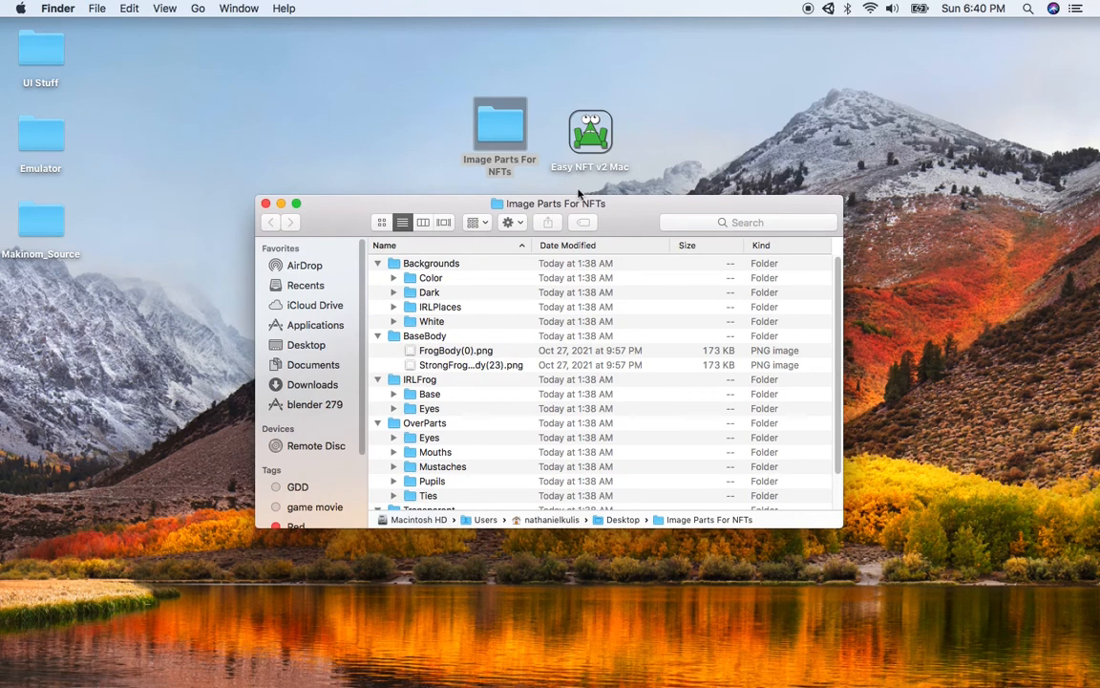
left_click(655, 147)
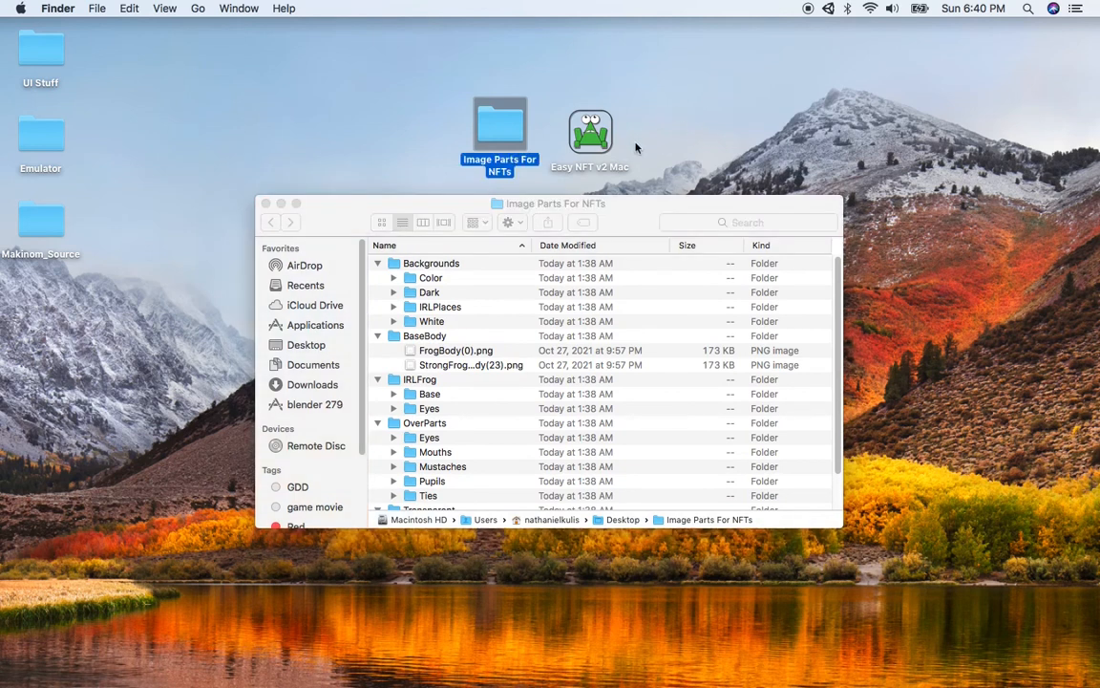
double_click(592, 134)
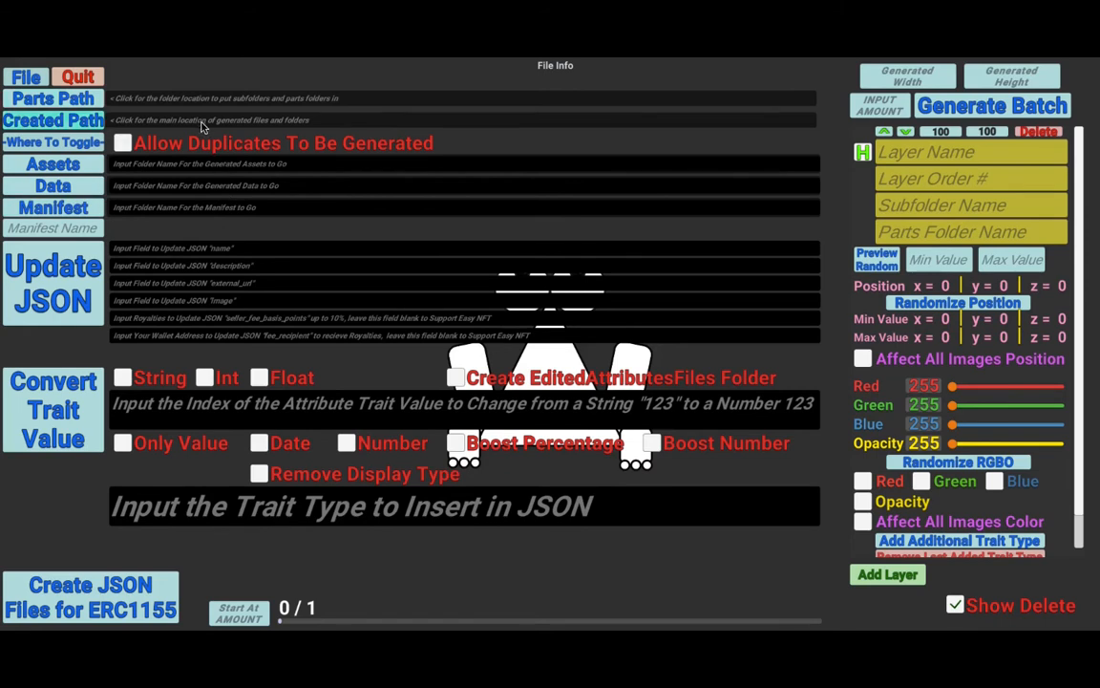
- Fill in the Parts Path with the StreamingAssets location, copy that path, and switch back to Finder
left_click(86, 103)
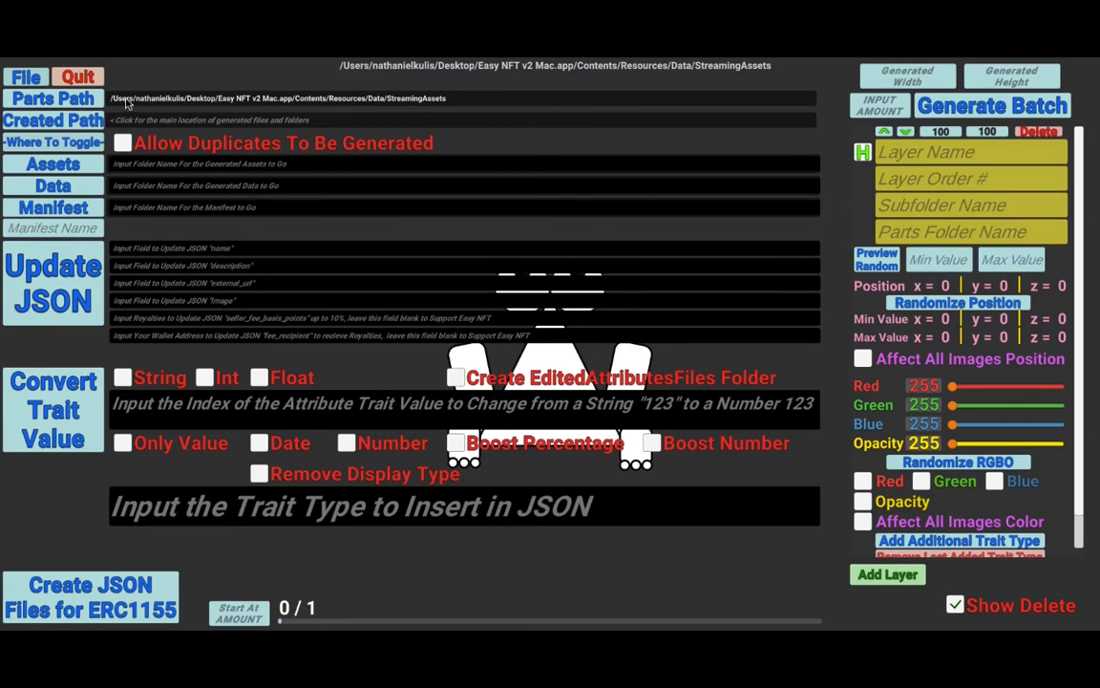
left_click(460, 103)
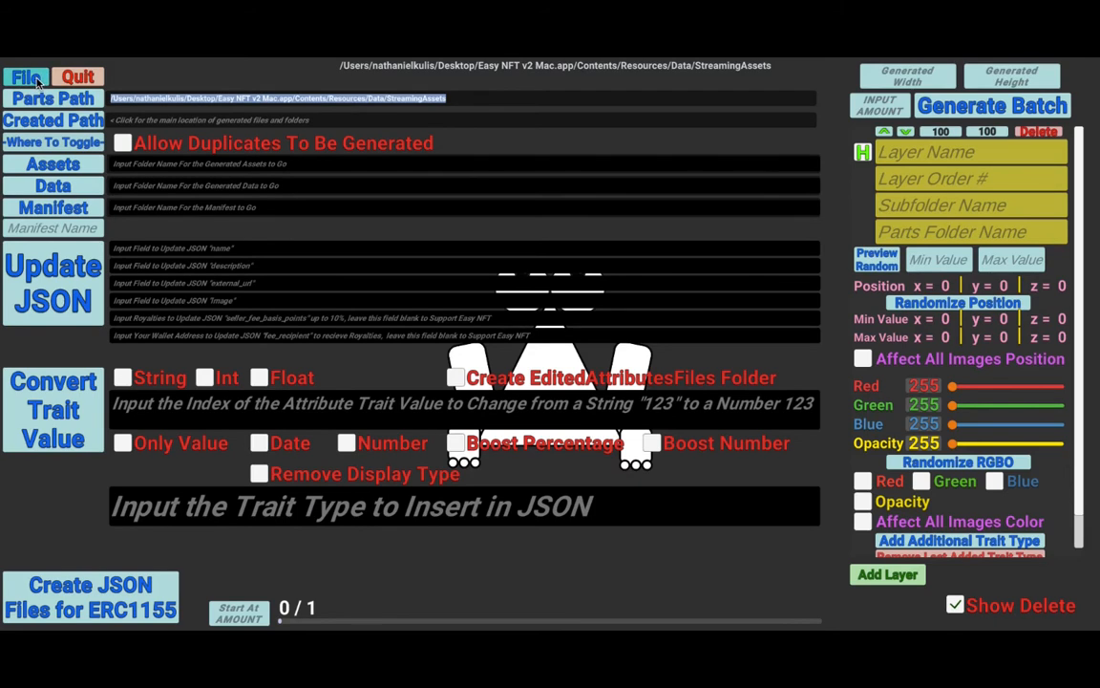
key("super+Tab")
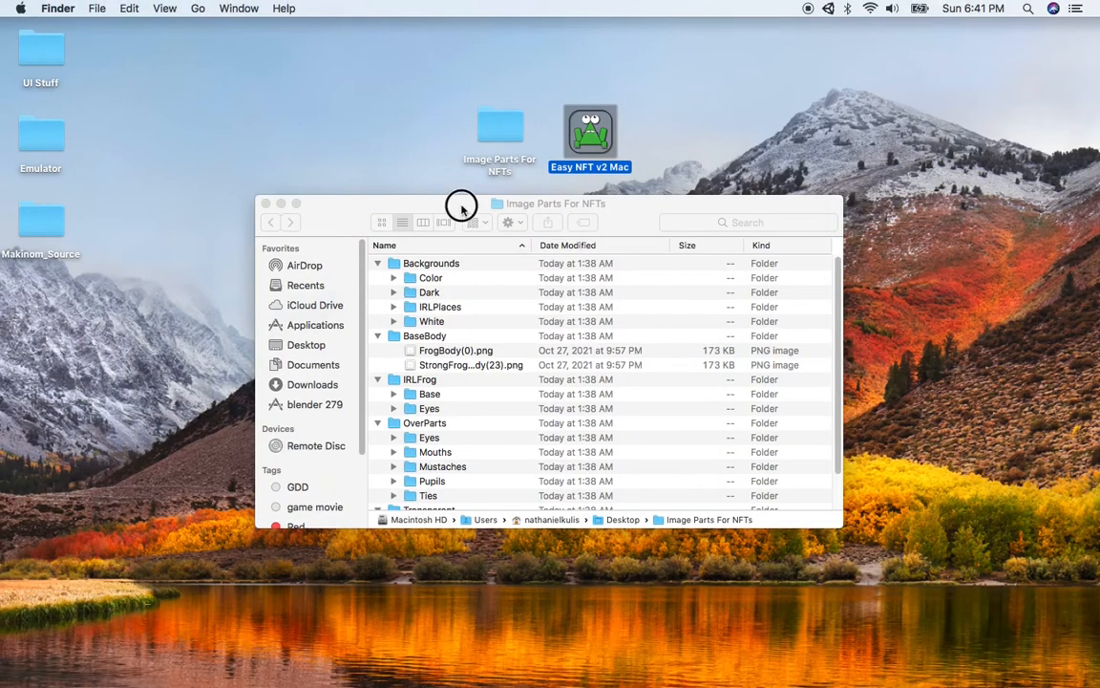
- Collapse all the expanded folders in the Image Parts For NFTs window, from Backgrounds to UnderParts
left_click(462, 208)
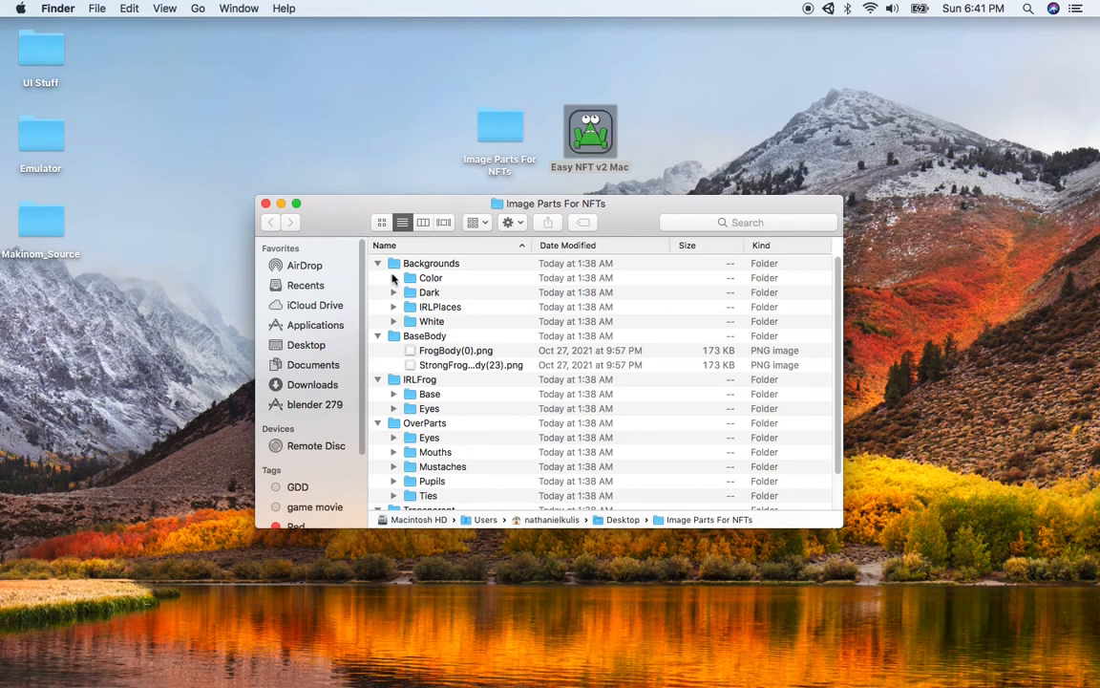
scroll(421, 354, "down", 3)
scroll(449, 353, "up", 2)
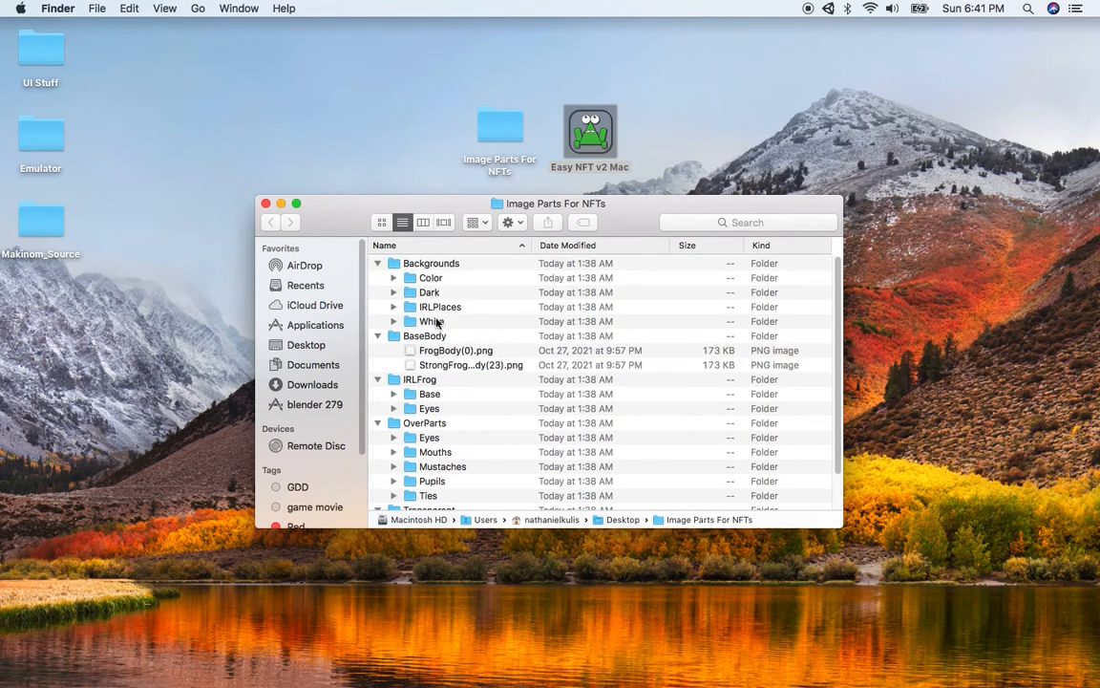
left_click(377, 263)
left_click(378, 277)
left_click(378, 292)
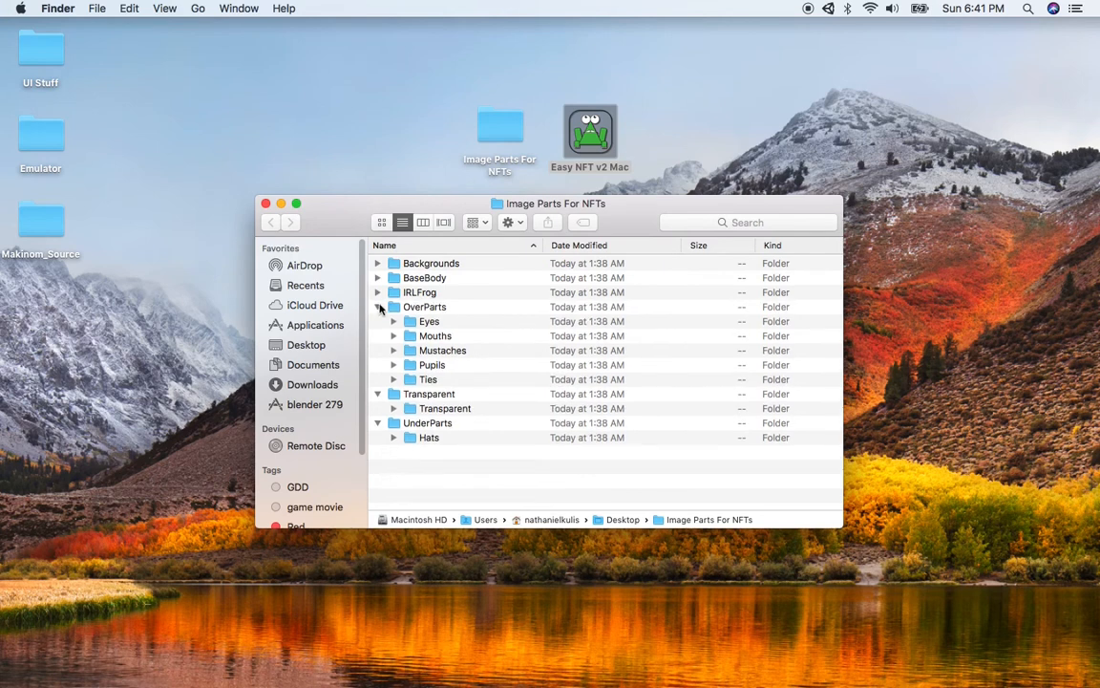
left_click(377, 306)
left_click(377, 321)
left_click(378, 335)
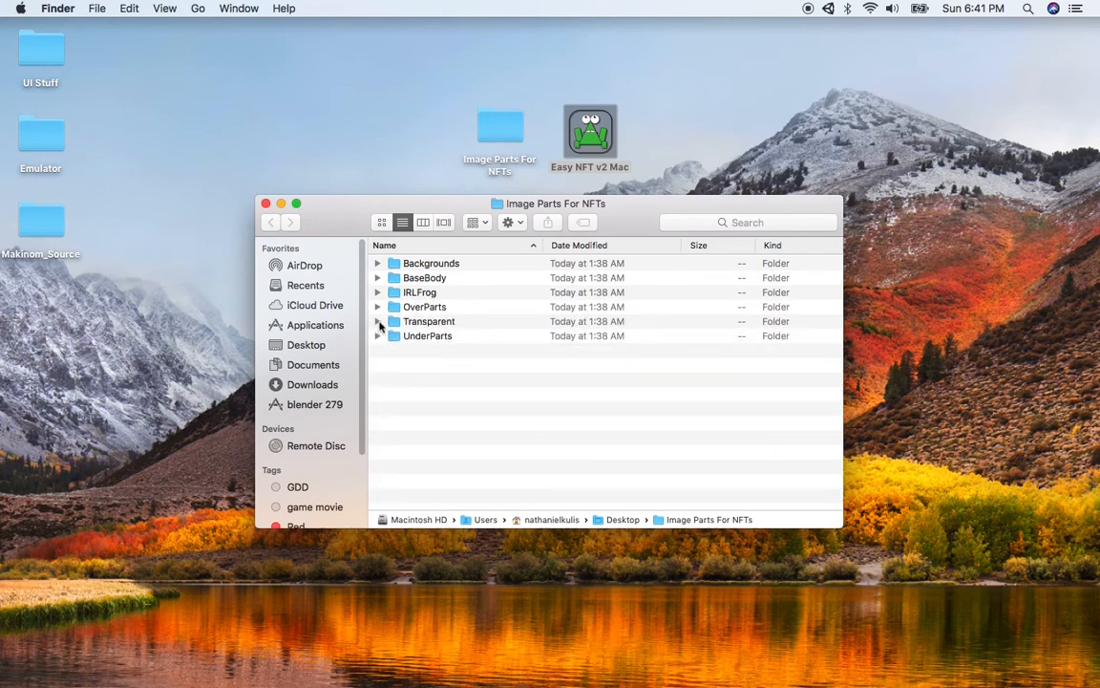
- Go to the StreamingAssets folder inside the Easy NFT v2 Mac app using the copied path
left_click(200, 10)
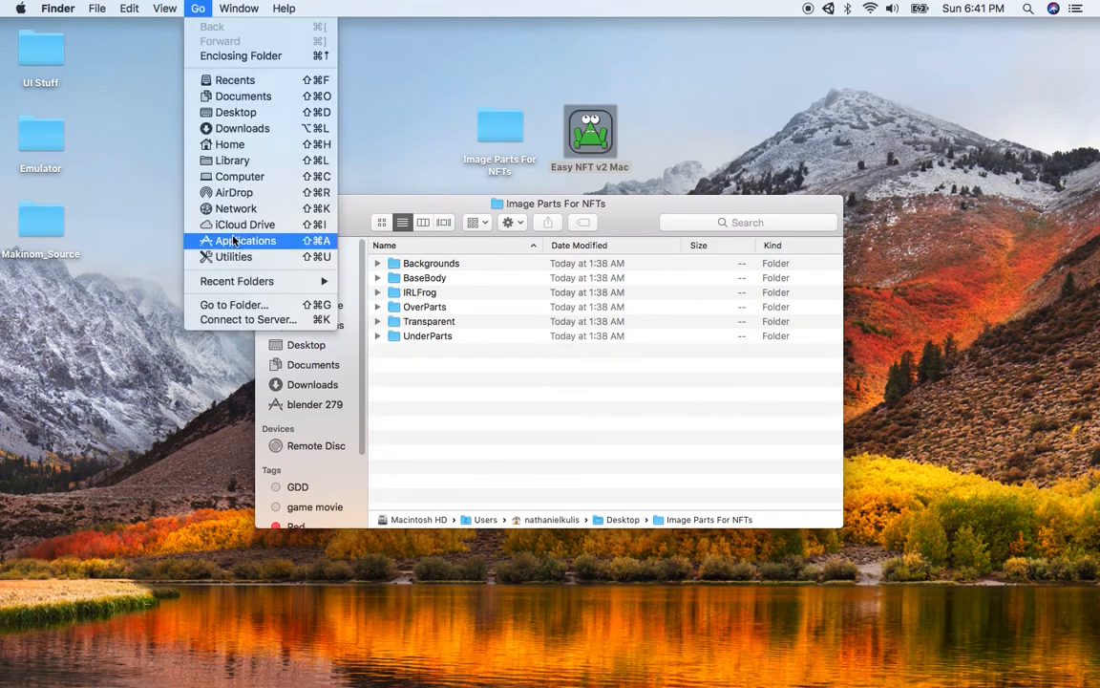
left_click(301, 304)
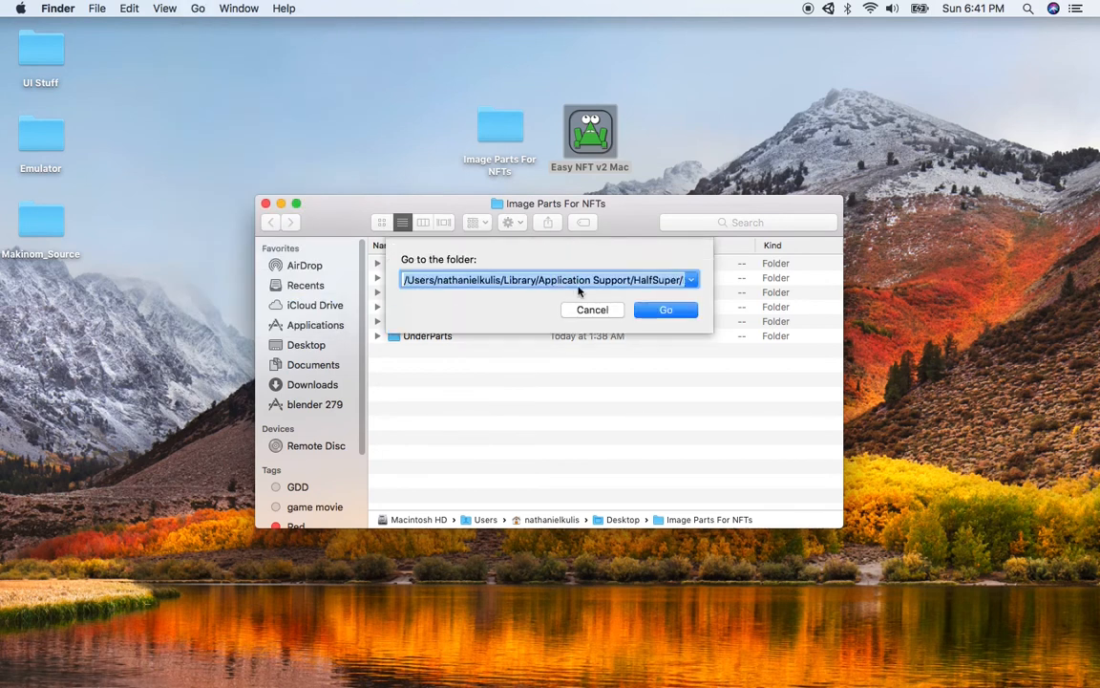
key("super+v")
left_click(665, 309)
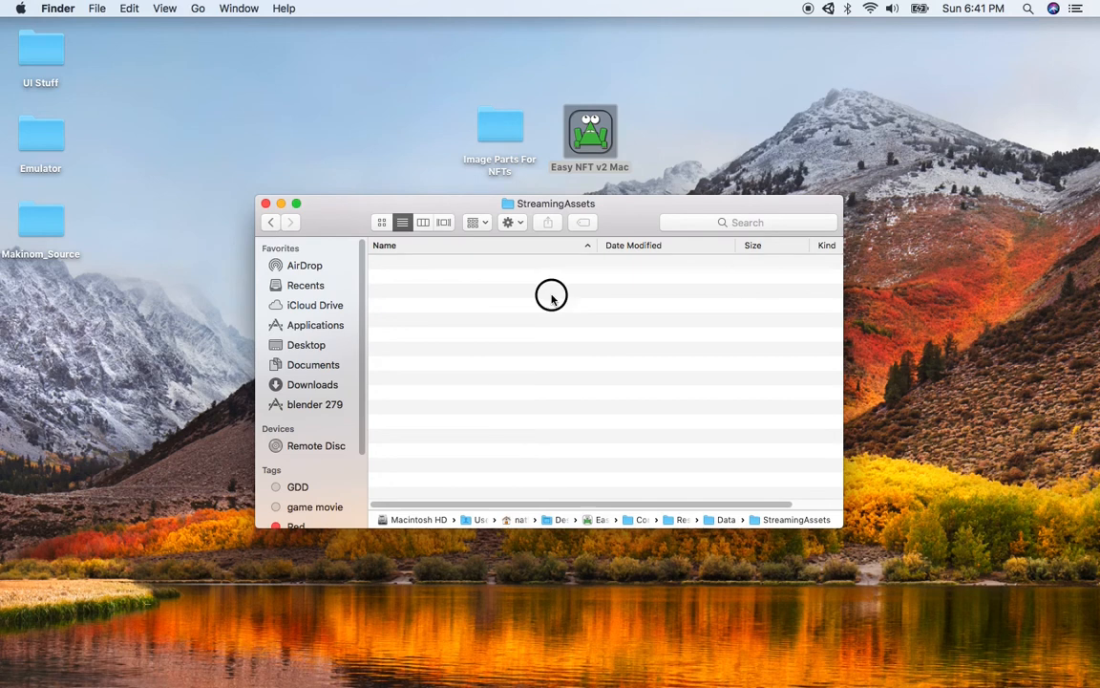
left_click_drag(524, 203, 514, 207)
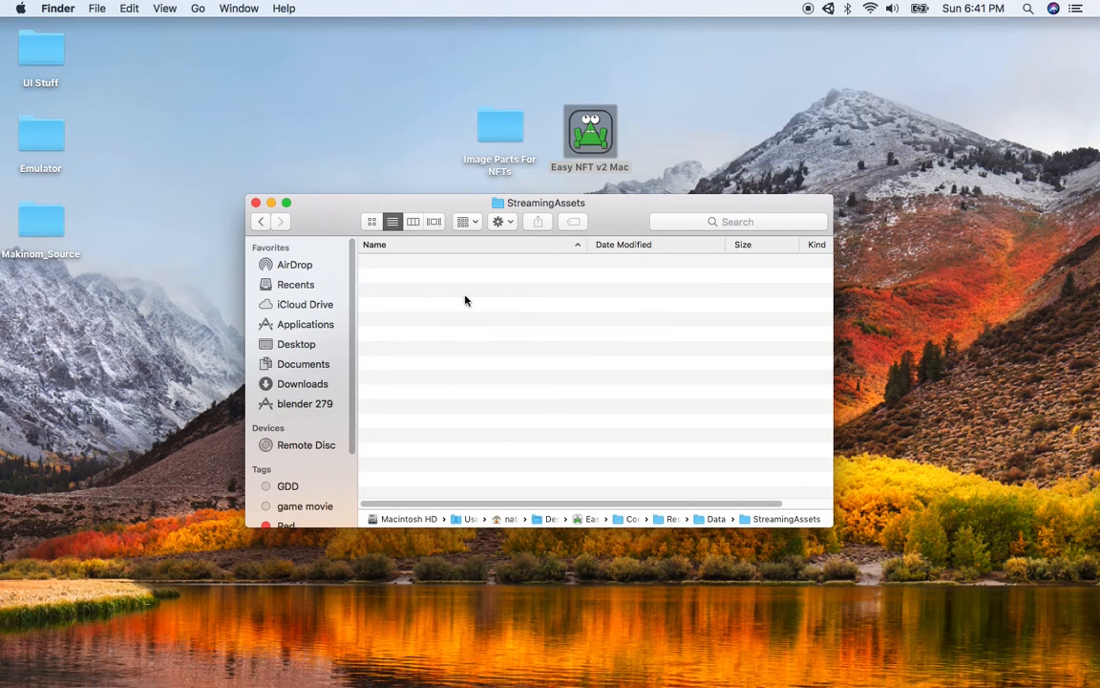
- Open Image Parts For NFTs in a second window below StreamingAssets and copy all its folders, Backgrounds through UnderParts
double_click(502, 126)
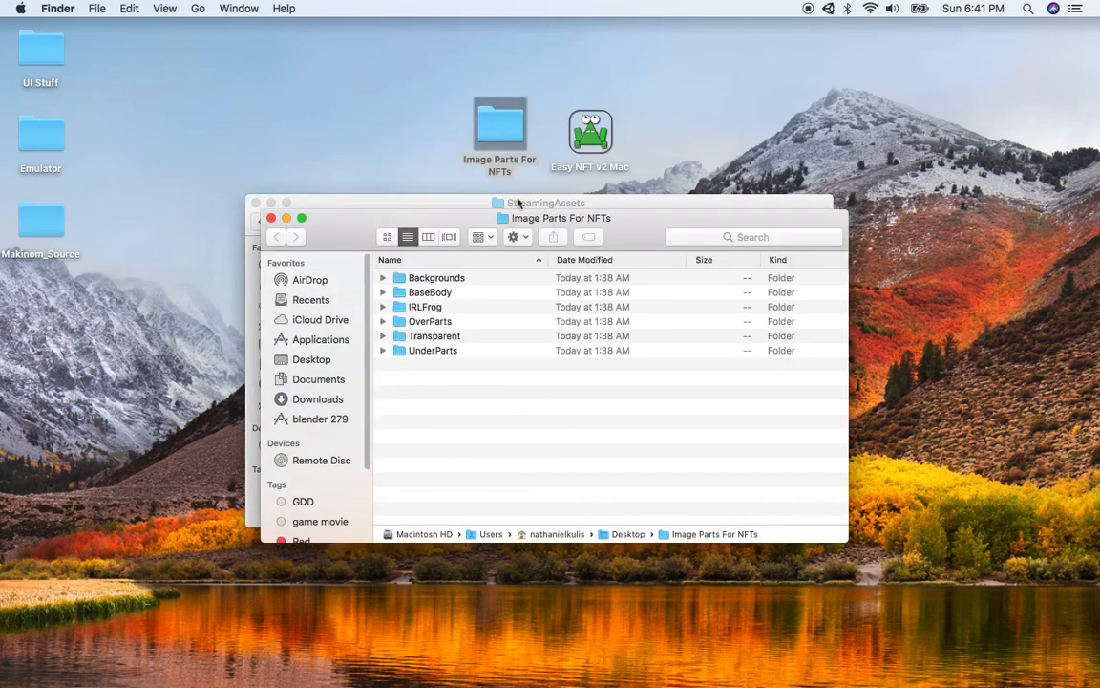
left_click_drag(528, 215, 485, 336)
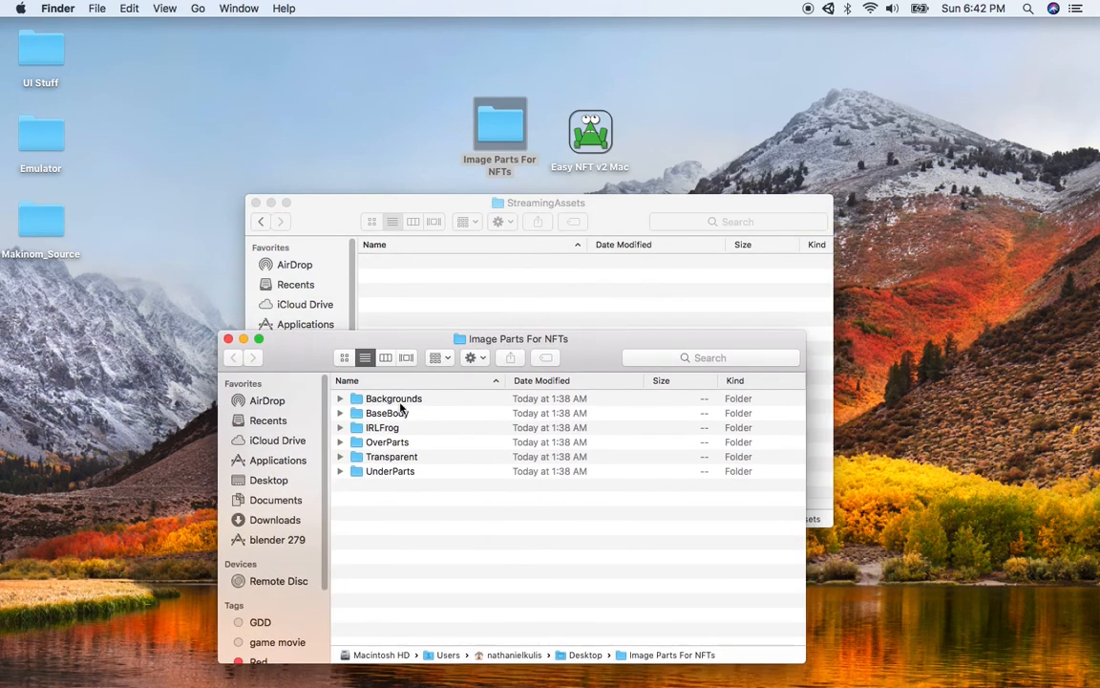
left_click(400, 402)
left_click(387, 472, "shift")
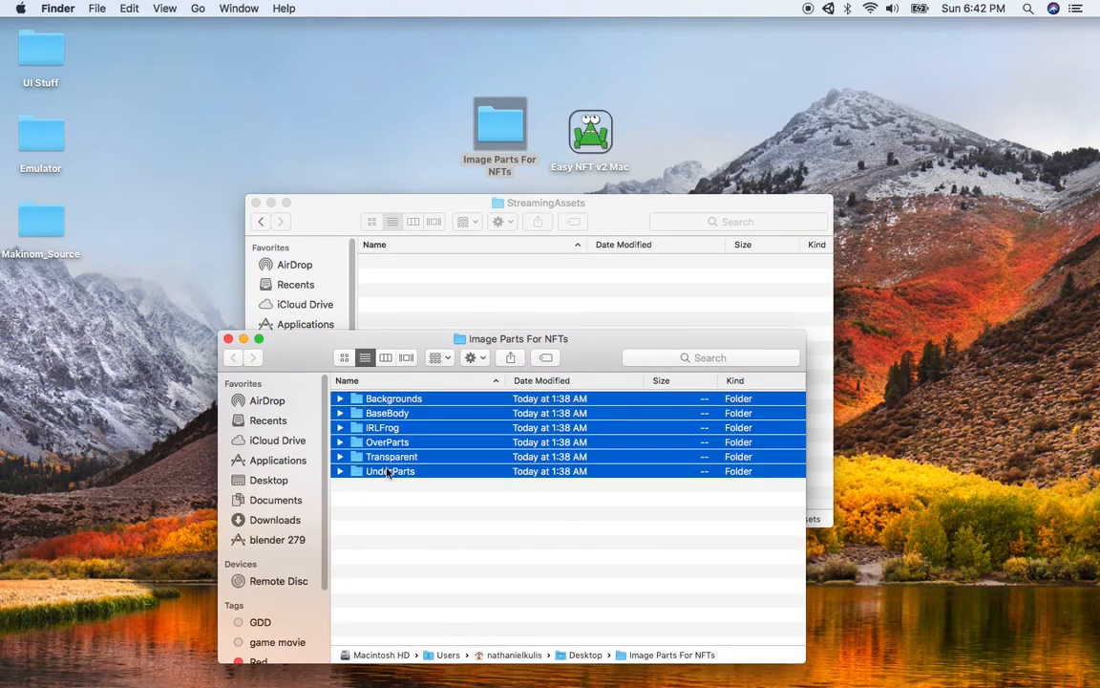
right_click(399, 401)
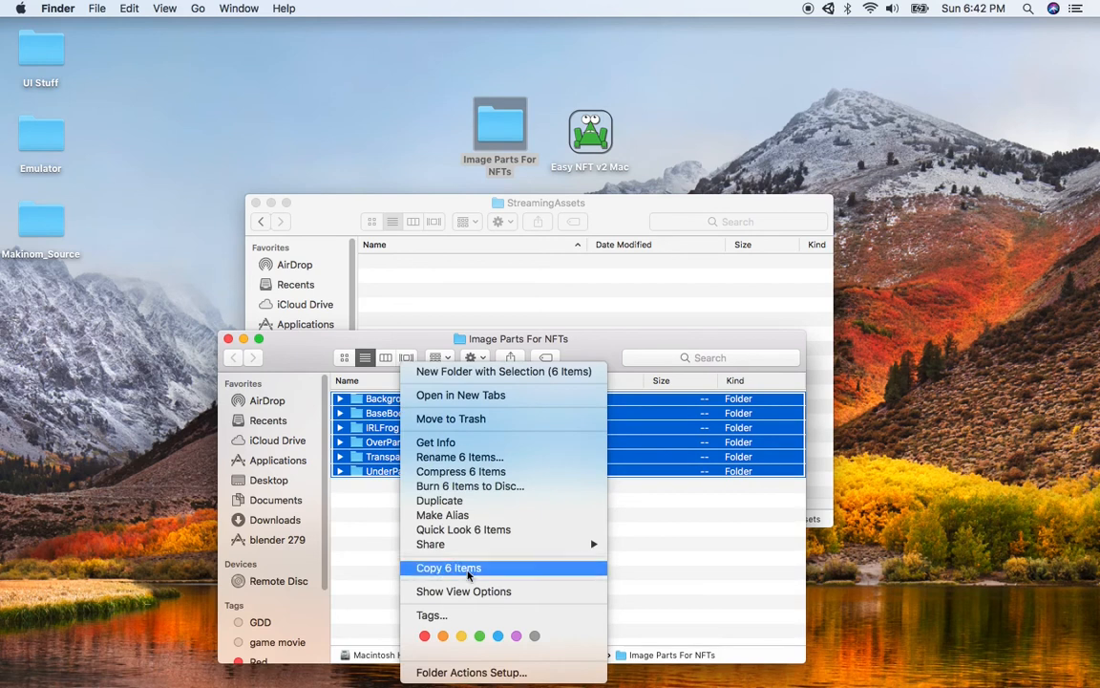
left_click(449, 567)
- Paste the copied part folders into the StreamingAssets folder
left_click(416, 266)
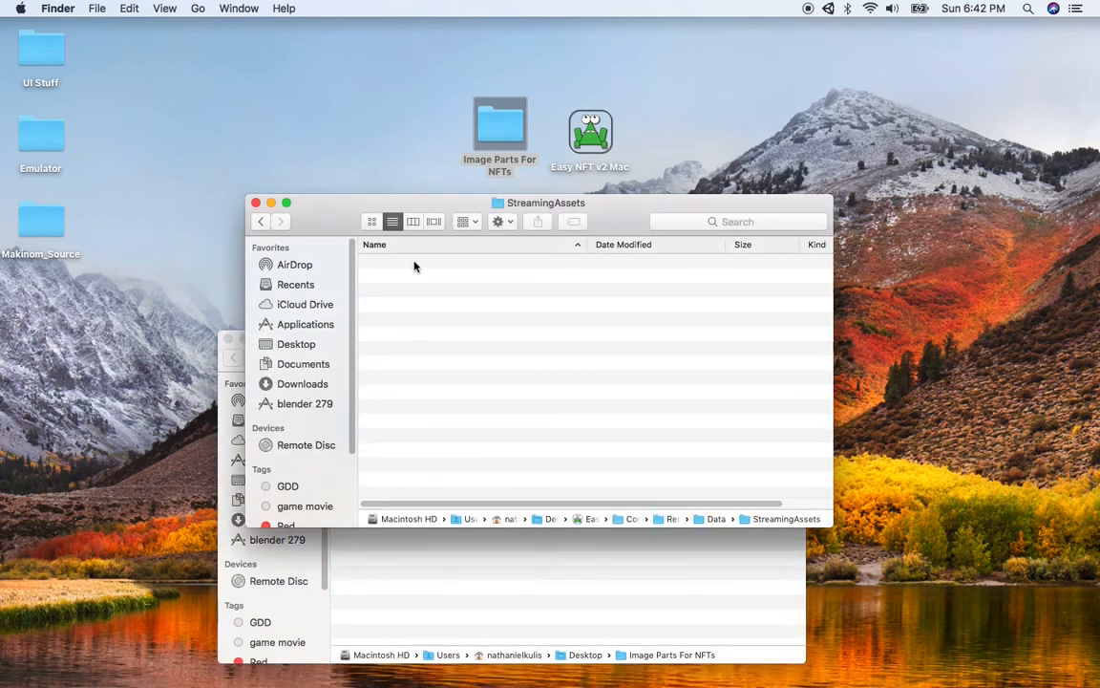
right_click(411, 269)
left_click(459, 322)
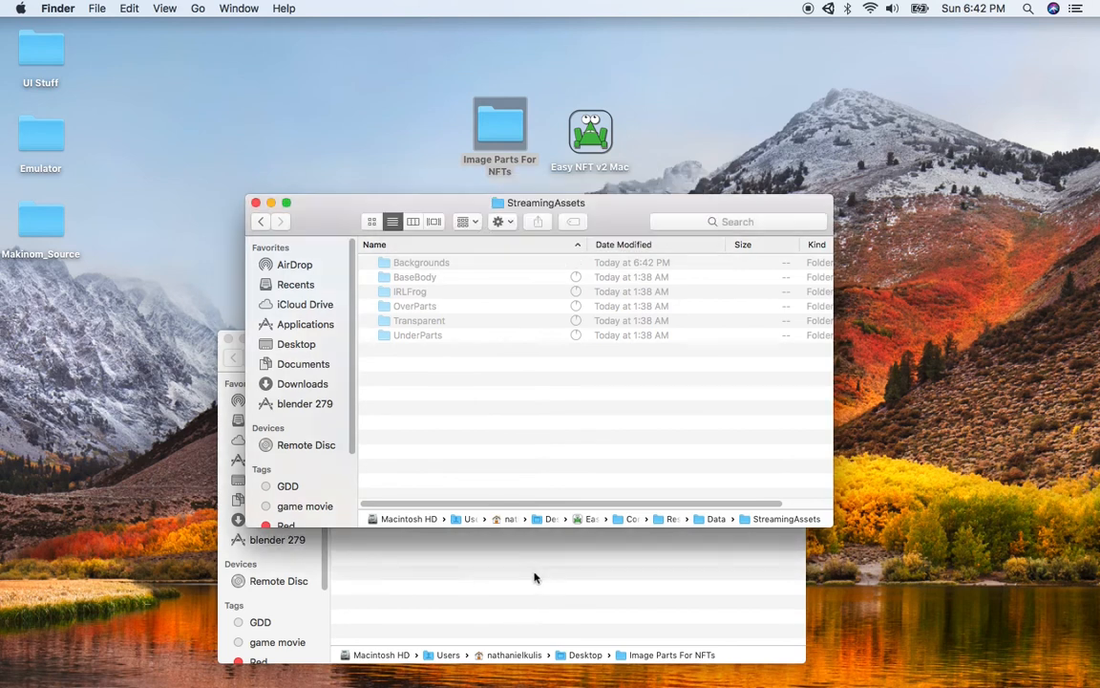
- Bring the Image Parts For NFTs window forward and close it, leaving only the StreamingAssets window open
left_click(525, 583)
key("super+grave")
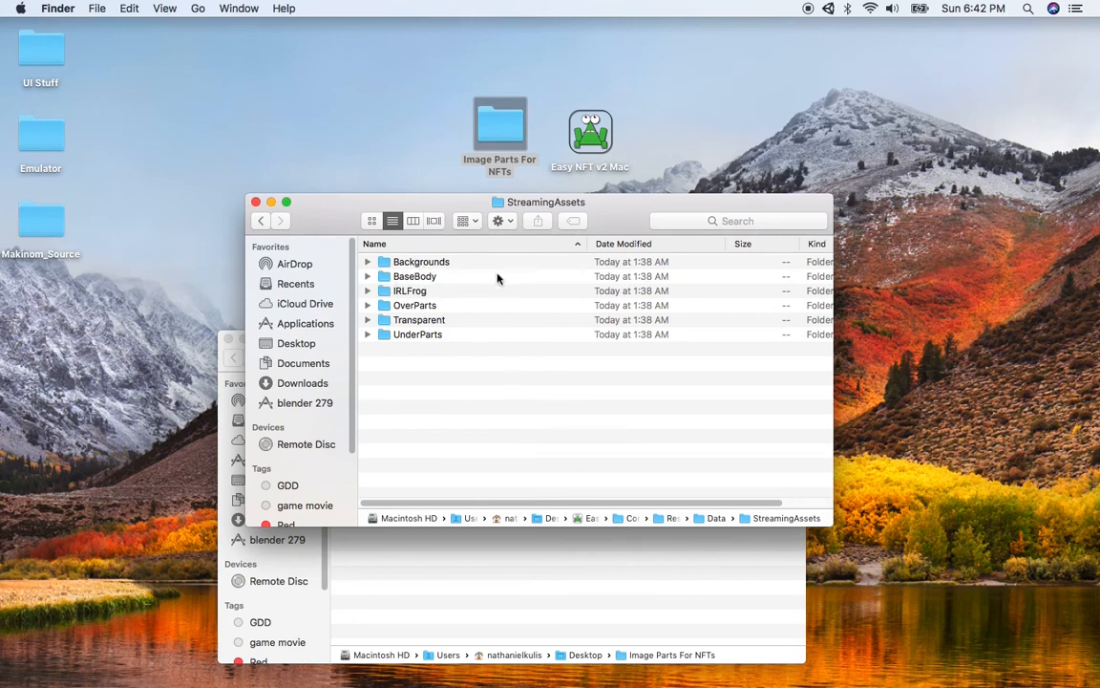
left_click(484, 563)
key("super+a")
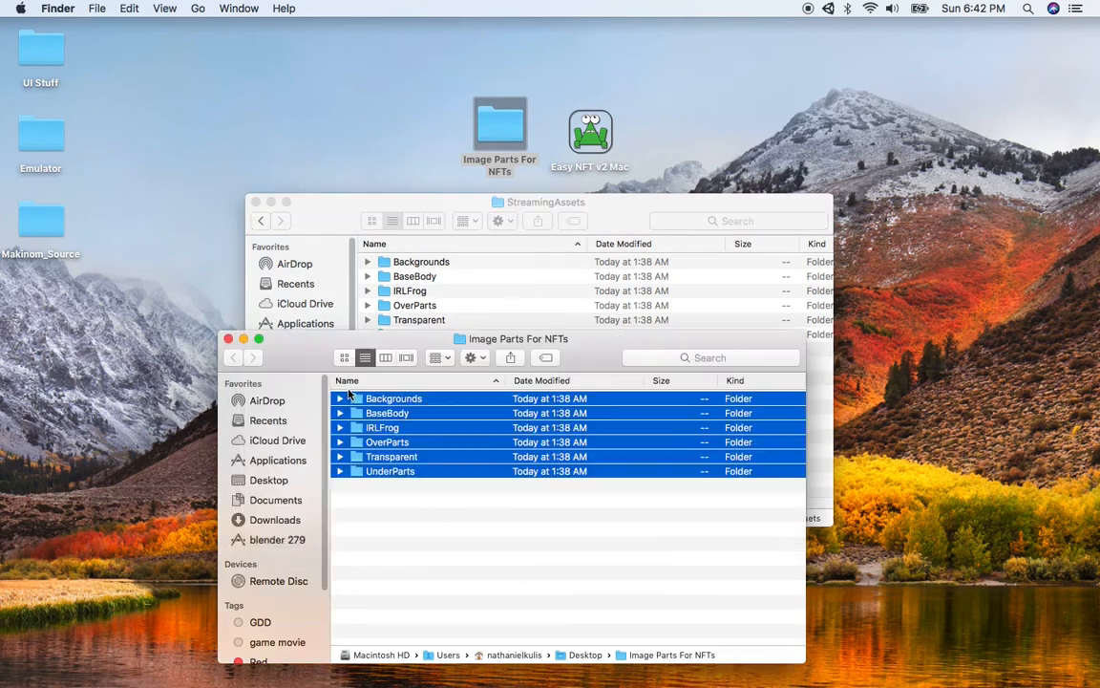
left_click(228, 339)
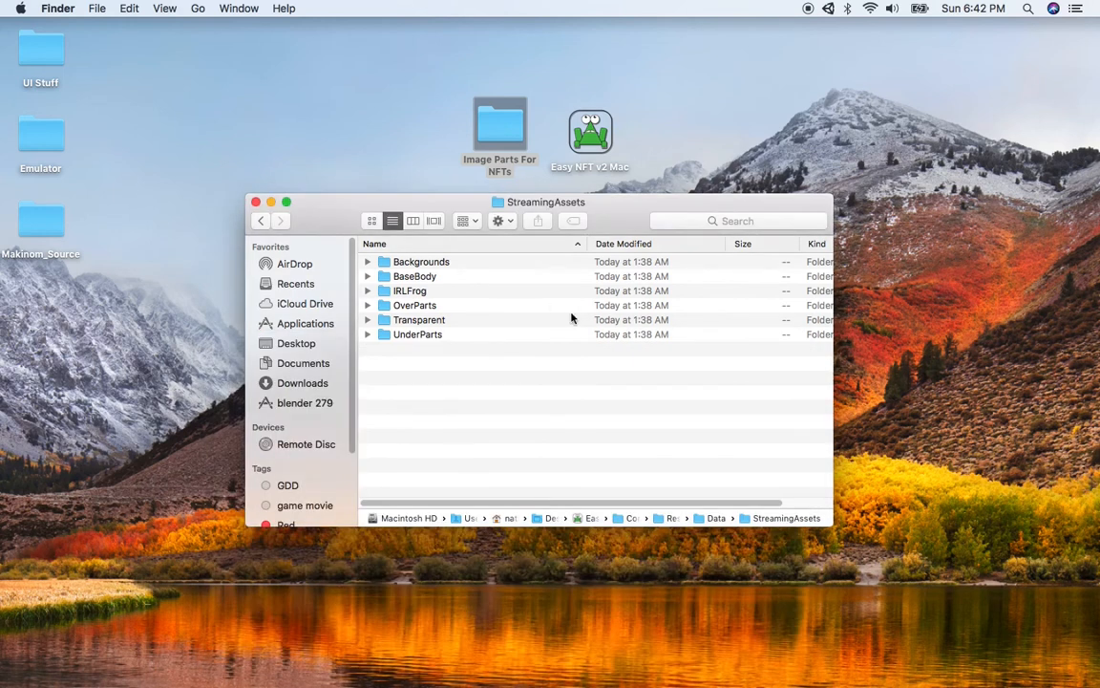
- Expand Backgrounds and its Color subfolder in StreamingAssets and go through the image files inside
left_click(368, 264)
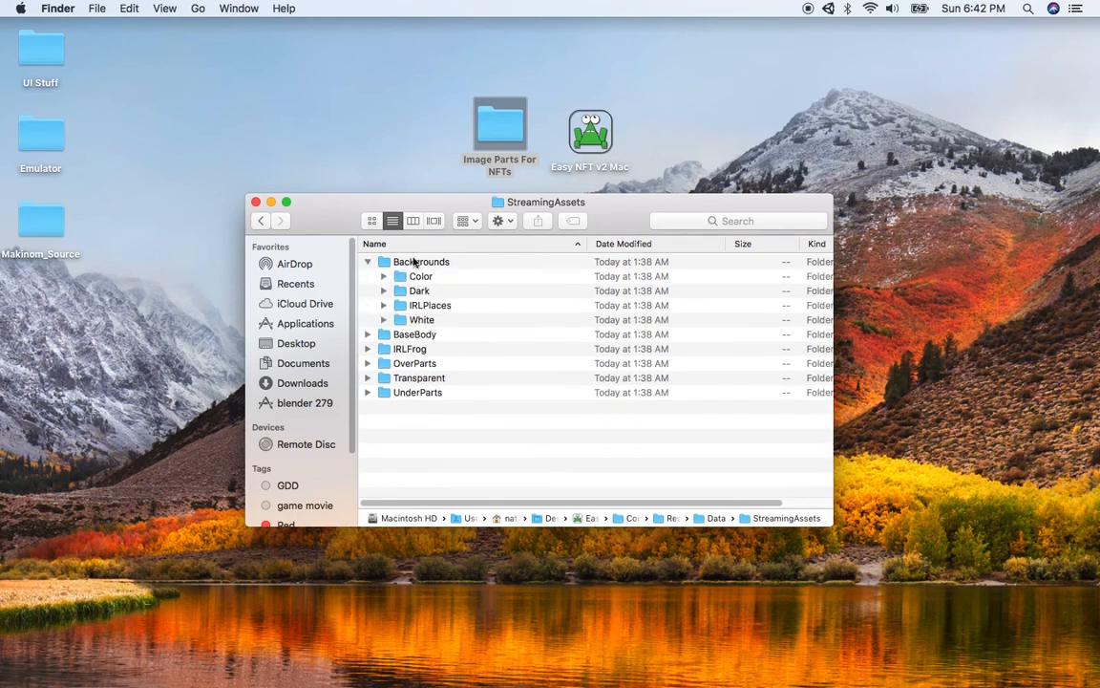
left_click(415, 261)
left_click(420, 276)
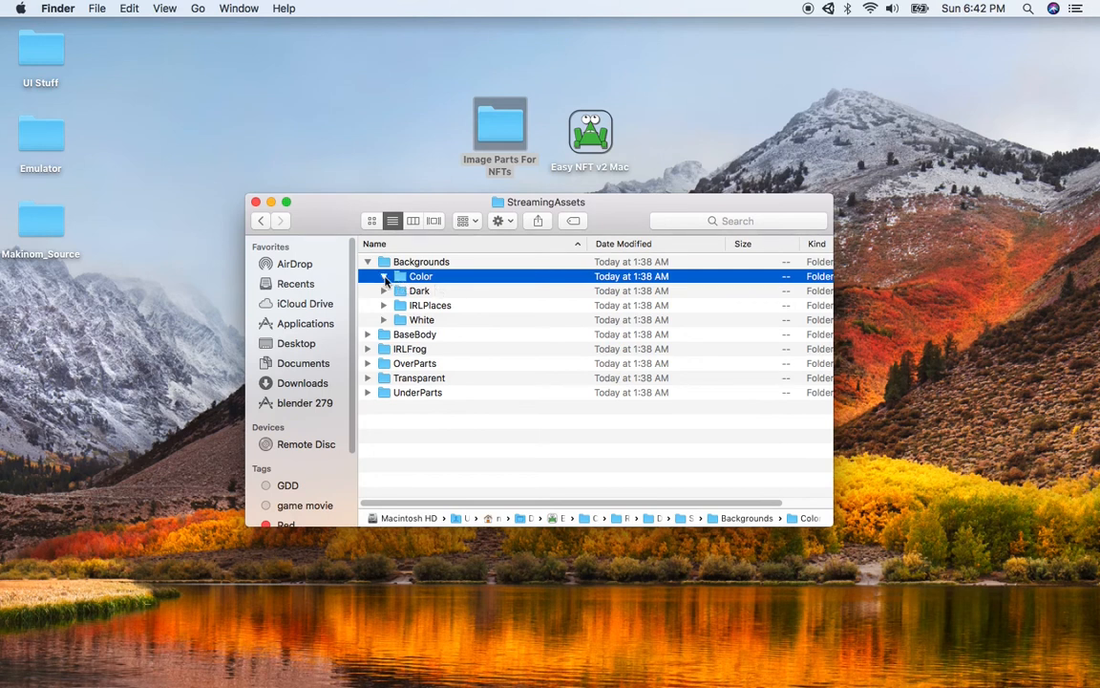
left_click(457, 291)
key("Down")
key("Down")
key("Down")
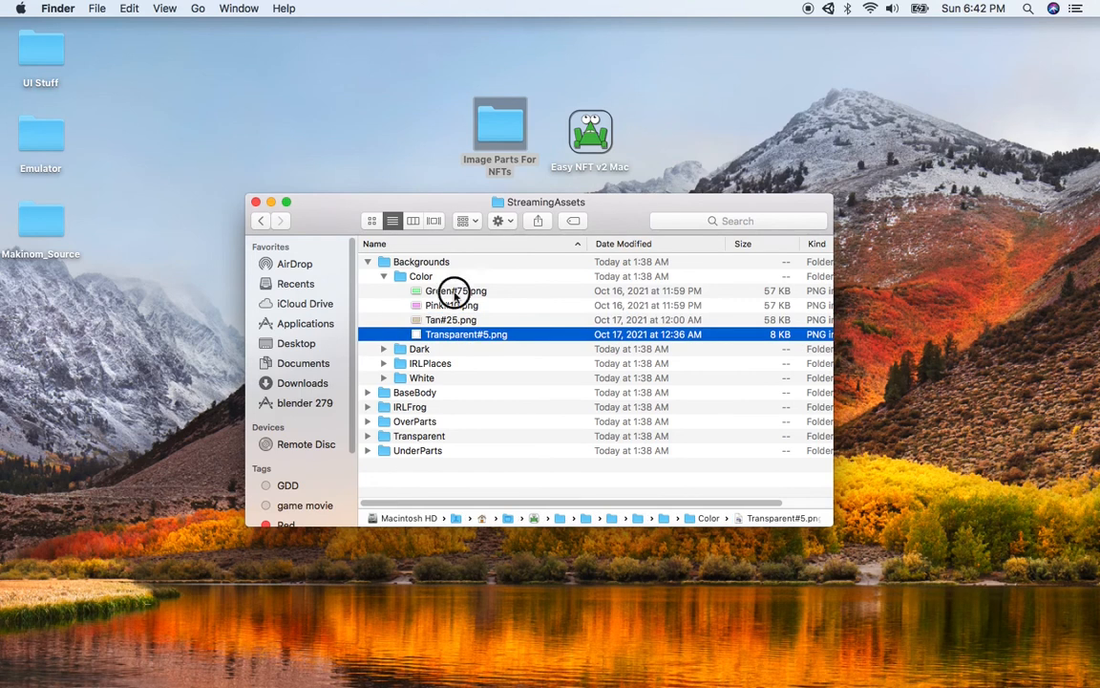
- Examine the # numbers in the file names of the Green, Pink, Tan and Transparent images in the Color folder
left_click(455, 292)
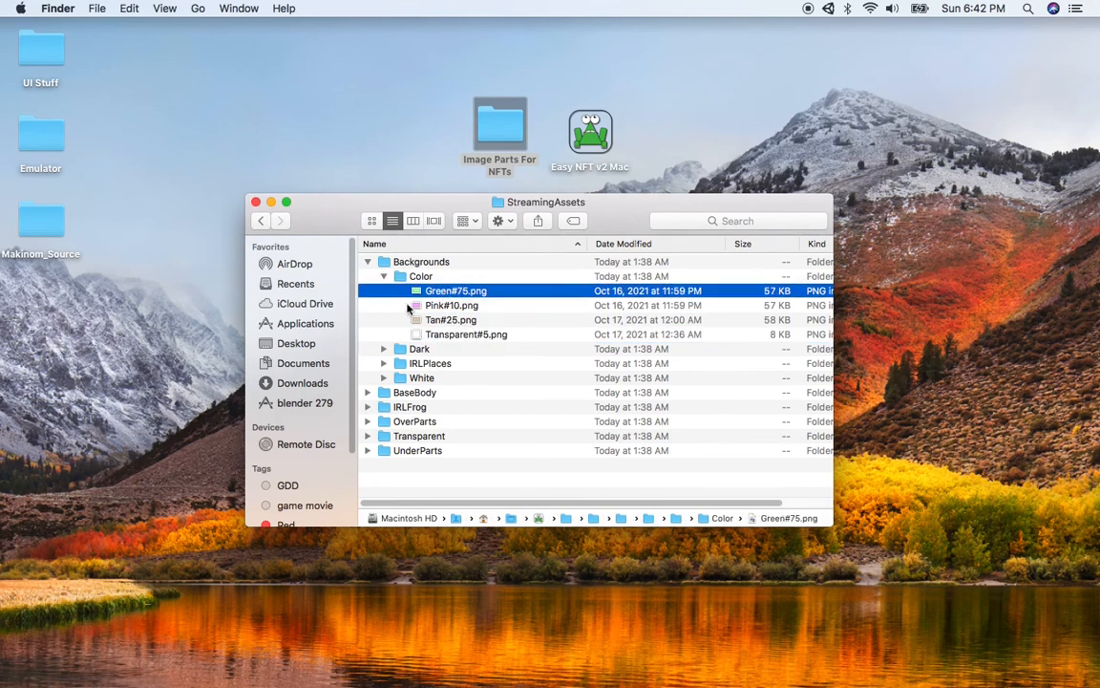
left_click(464, 304)
left_click(458, 319)
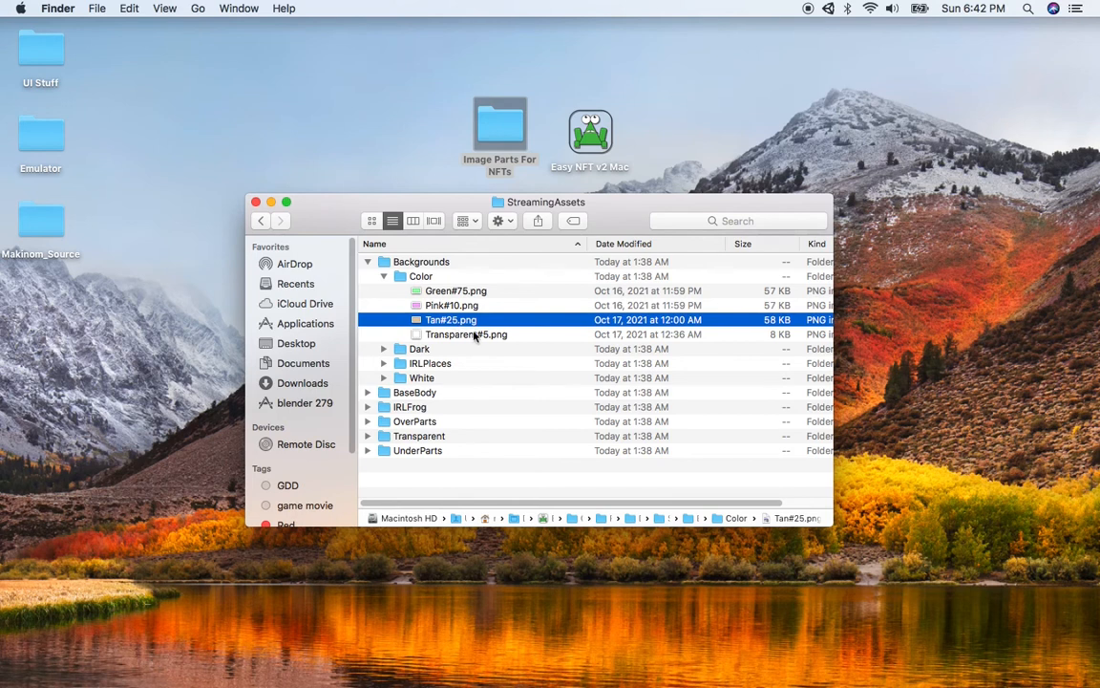
left_click(484, 335)
left_click(459, 291)
left_click(463, 305)
left_click(460, 319)
left_click(483, 335)
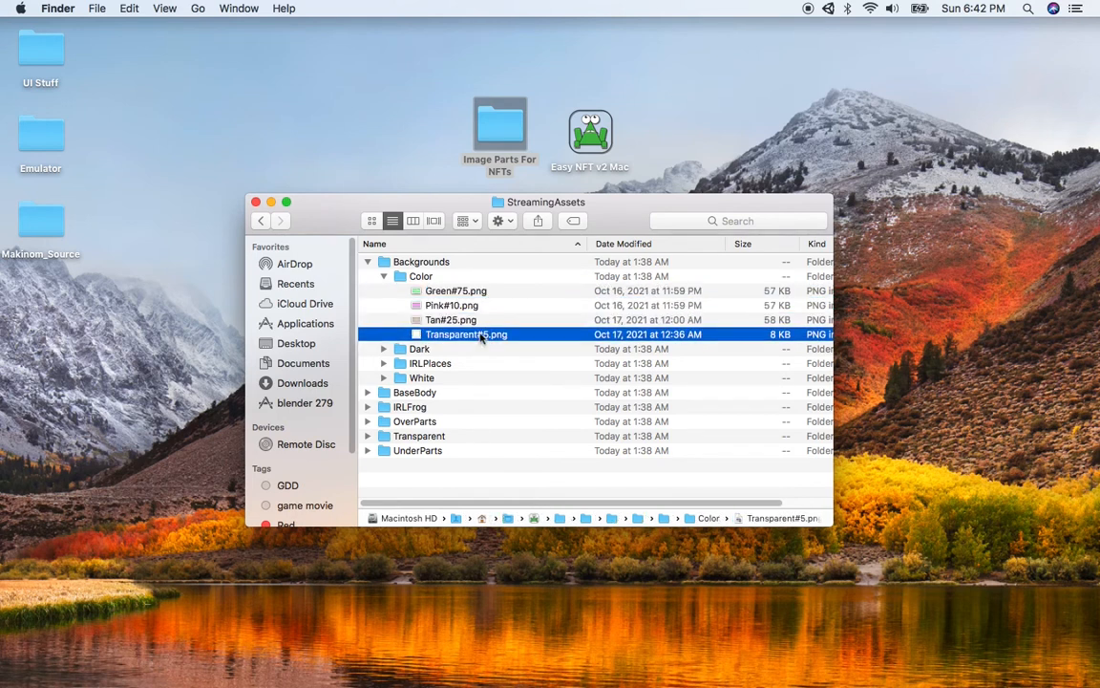
- Go through the Green, Pink, Tan and Transparent images once more, comparing the rarity numbers after # in their names
left_click(447, 292)
left_click(441, 307)
left_click(441, 320)
left_click(460, 334)
- Expand the BaseBody folder and compare the numbers in parentheses in the FrogBody and StrongFrogBody file names
left_click(369, 392)
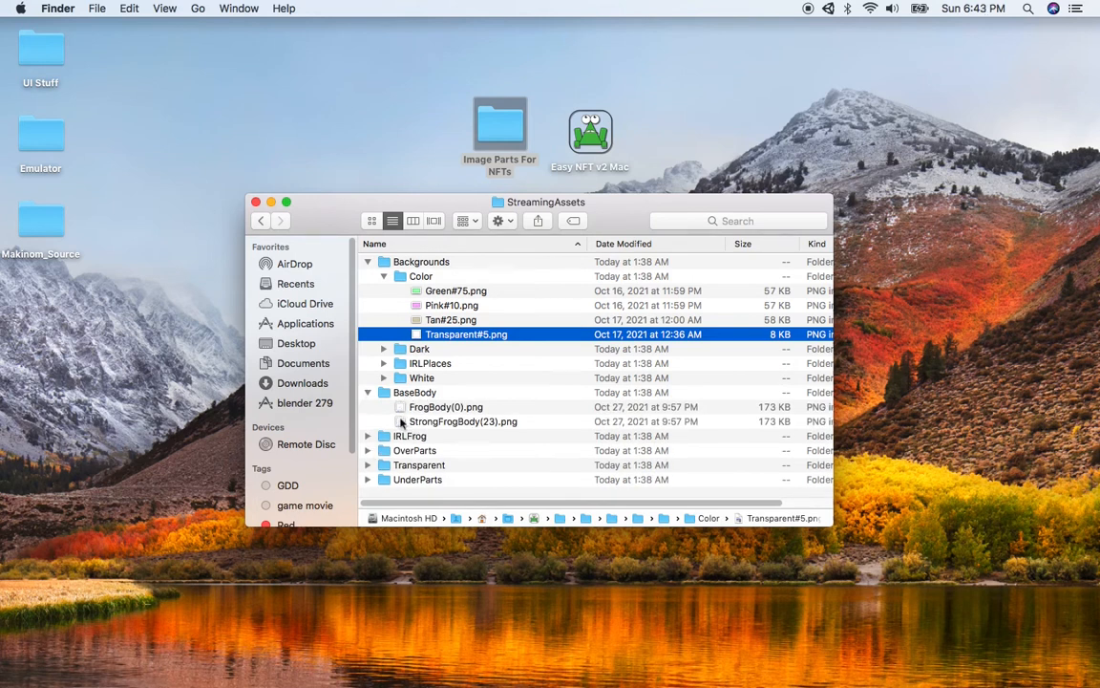
left_click(447, 408)
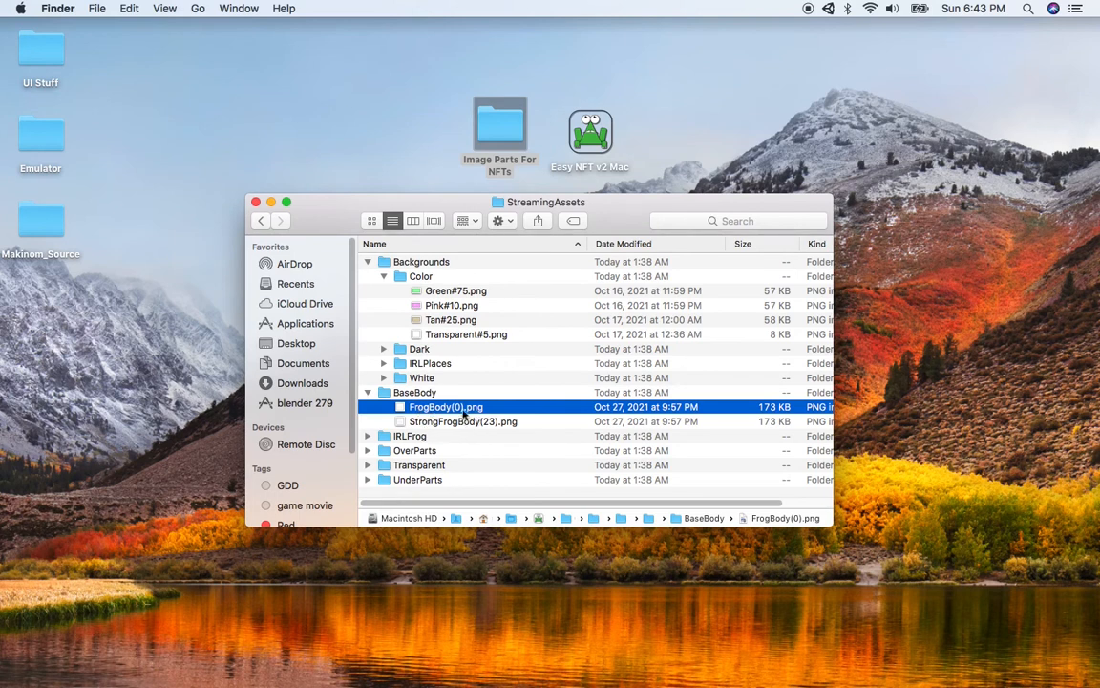
left_click(456, 422)
left_click(451, 409)
left_click(458, 422)
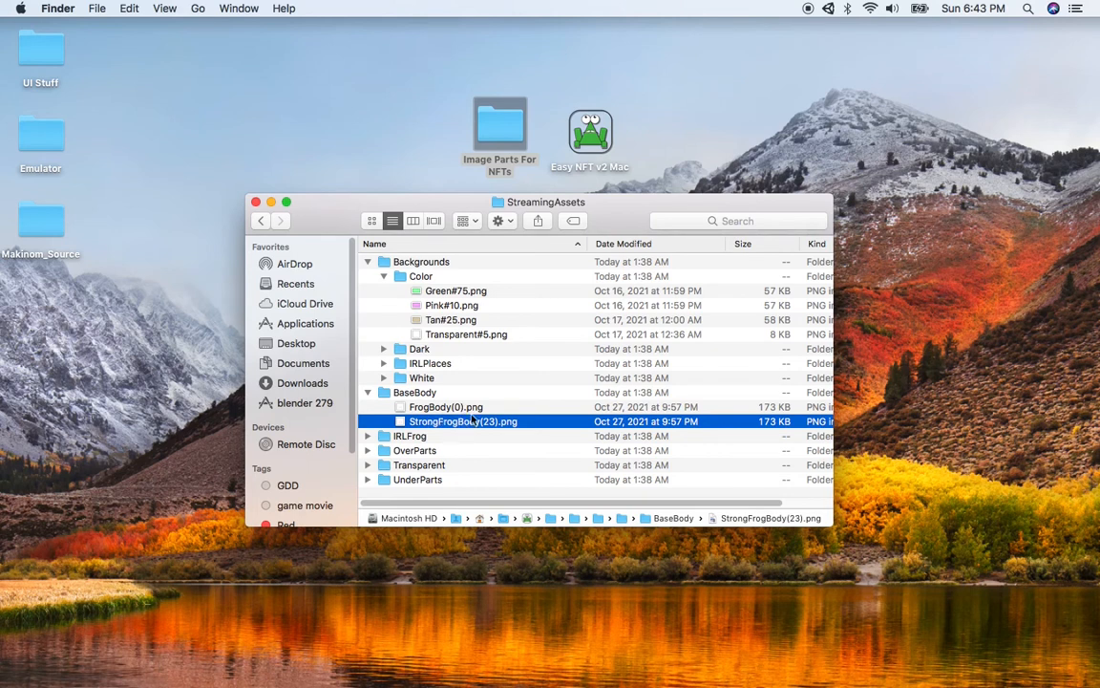
left_click(451, 408)
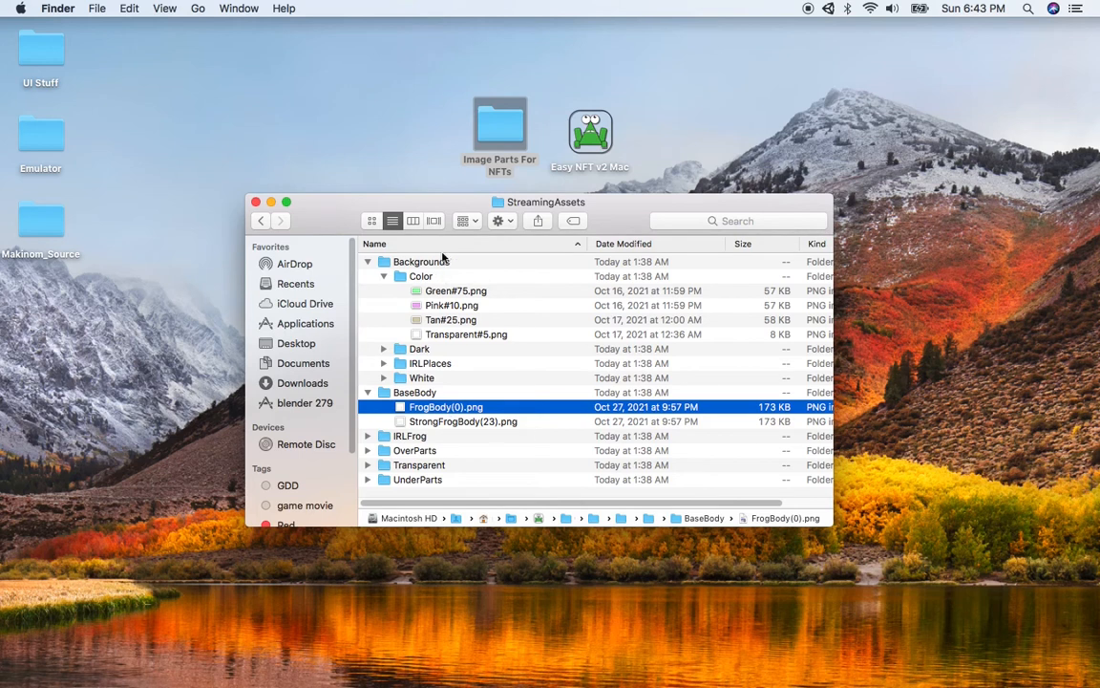
- Switch to Easy NFT v2, confirm StreamingAssets as the parts path, and set the created path to the default Easy NFT Generator folder
key("super+Tab")
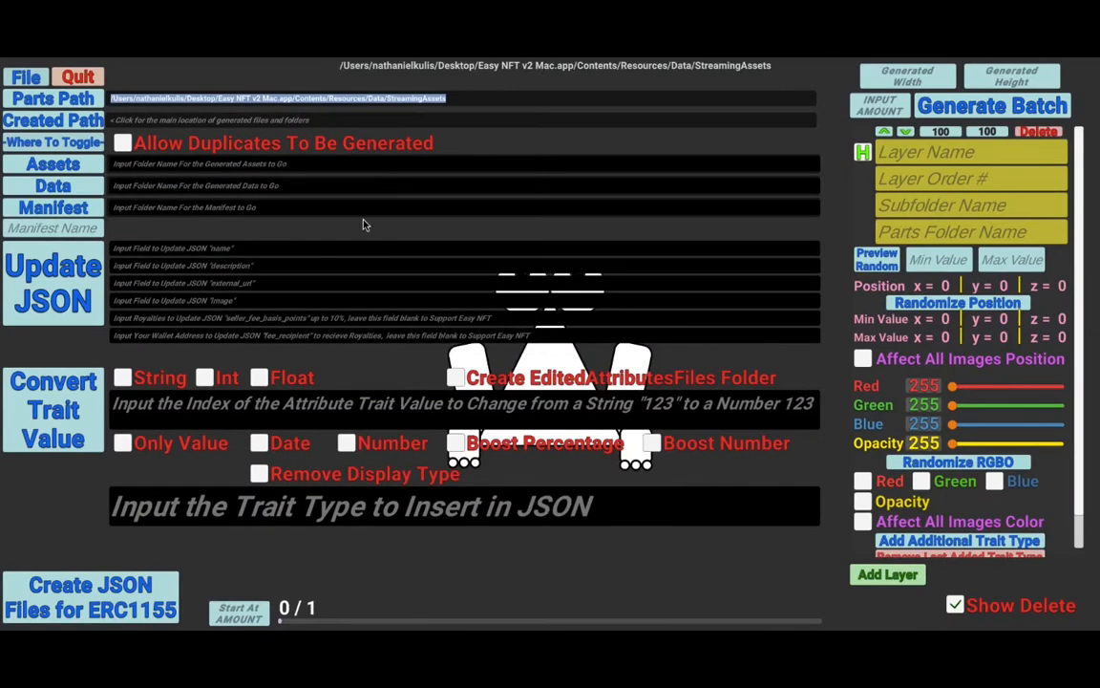
left_click(75, 102)
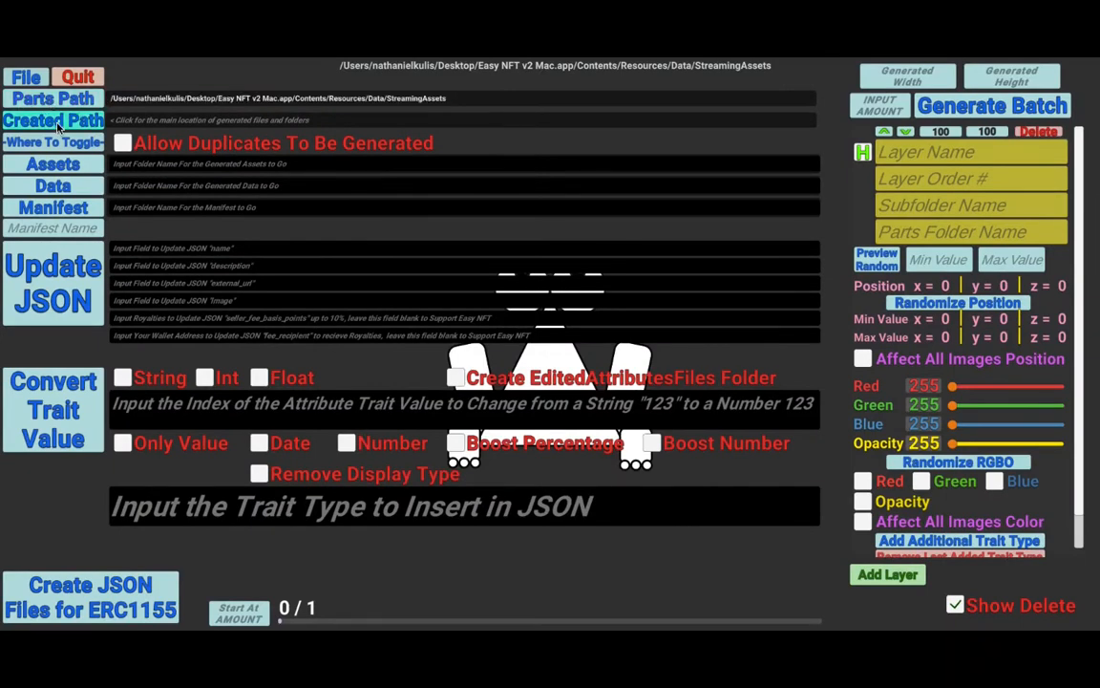
left_click(67, 124)
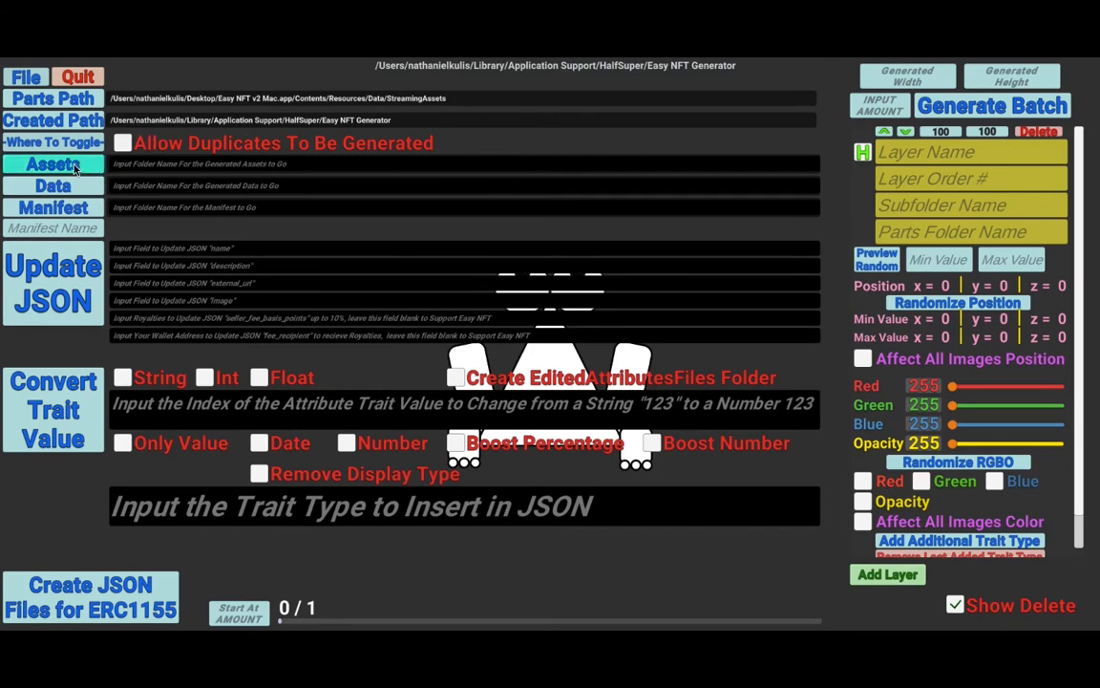
- Fill in the default output folders _CreatedAssets for assets, _CreatedData for data and _Manifests for the manifest
left_click(145, 186)
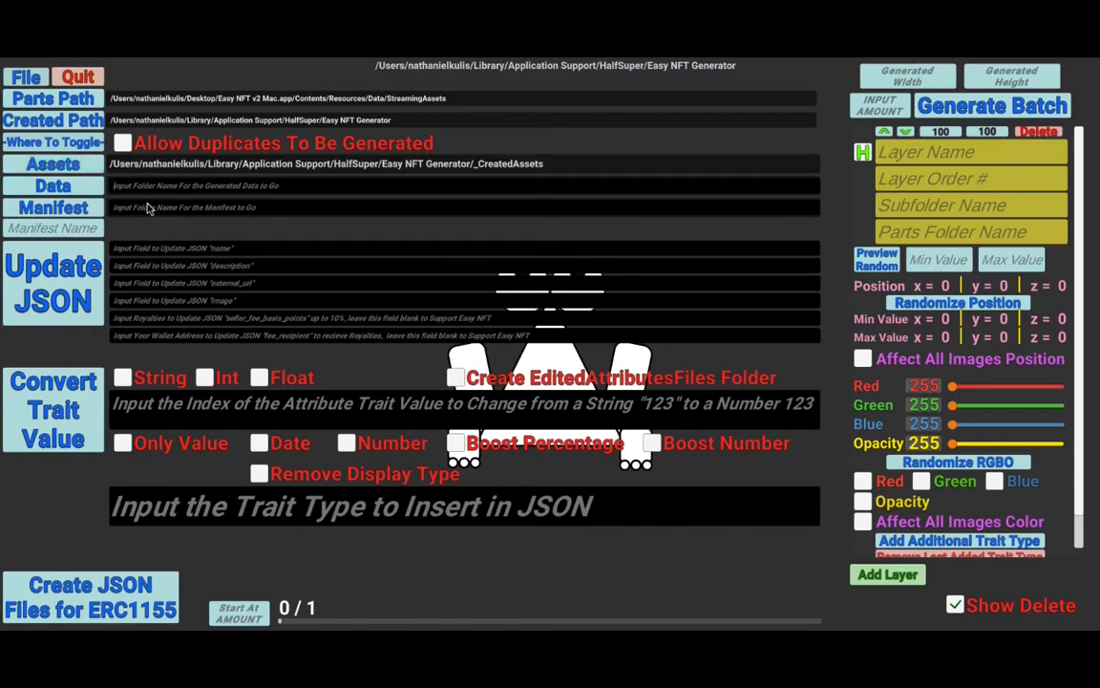
left_click(164, 207)
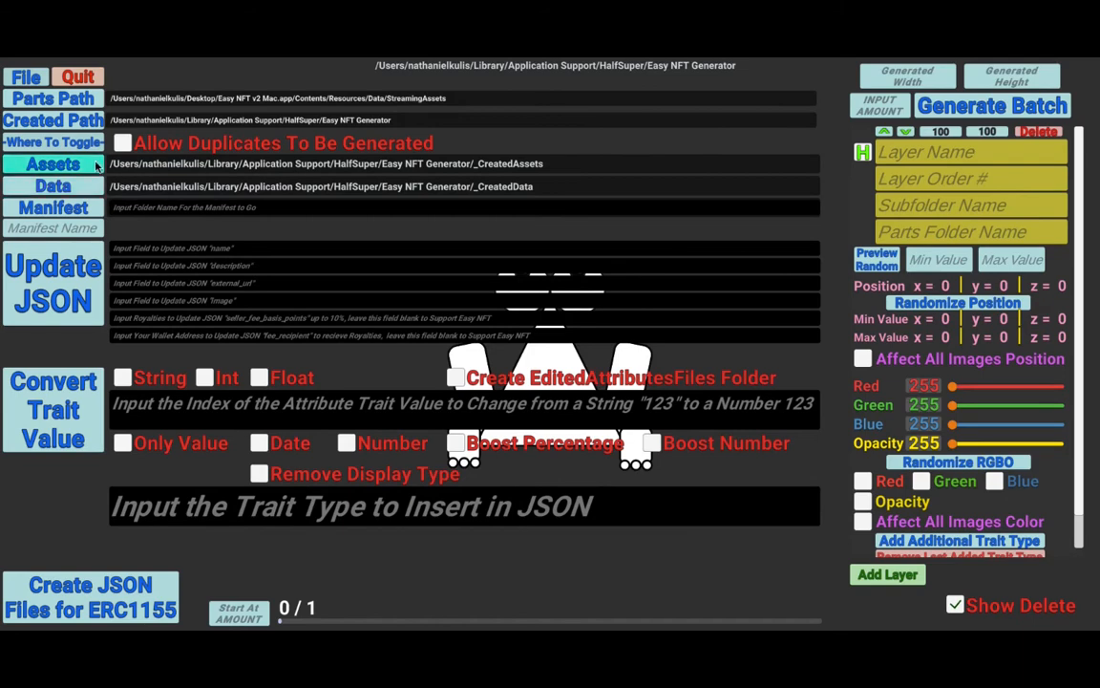
left_click(51, 166)
left_click(558, 168)
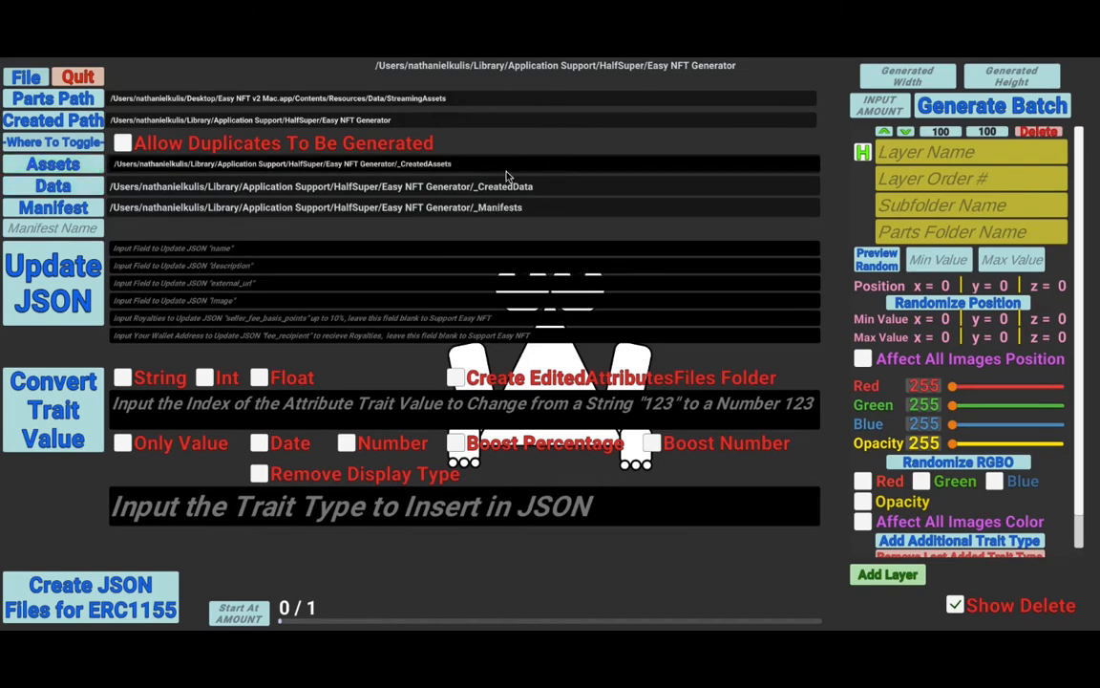
left_click(451, 186)
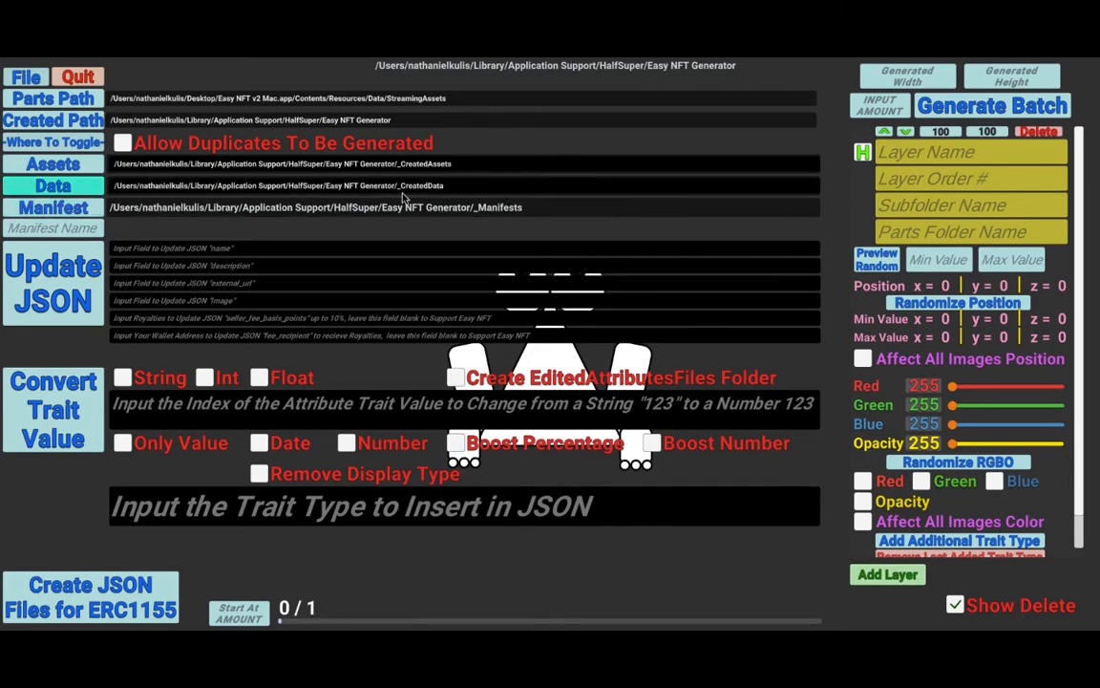
left_click(461, 210)
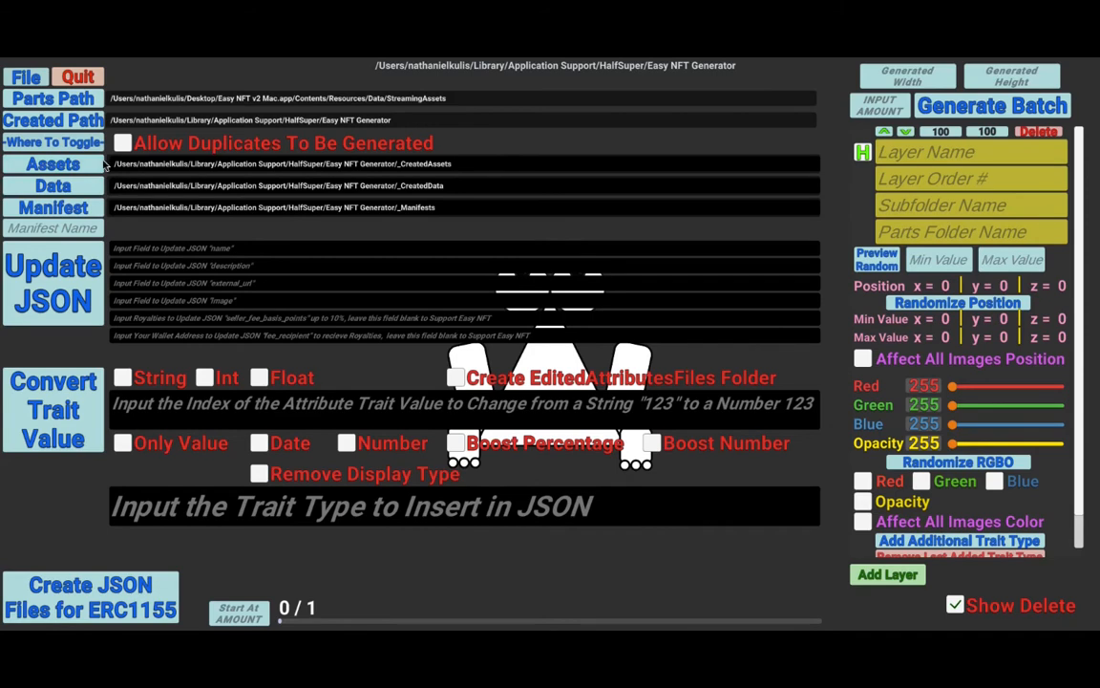
- Set the generated assets folder name to Frogs and the generated data folder name to FrogData
left_click(459, 168)
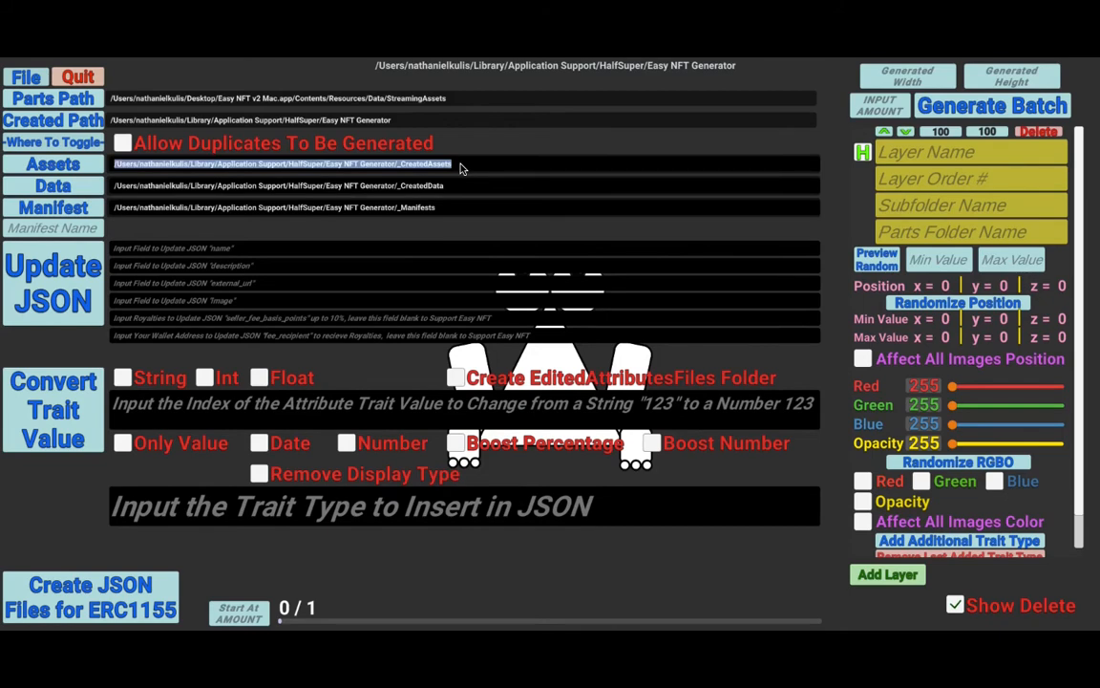
type("F")
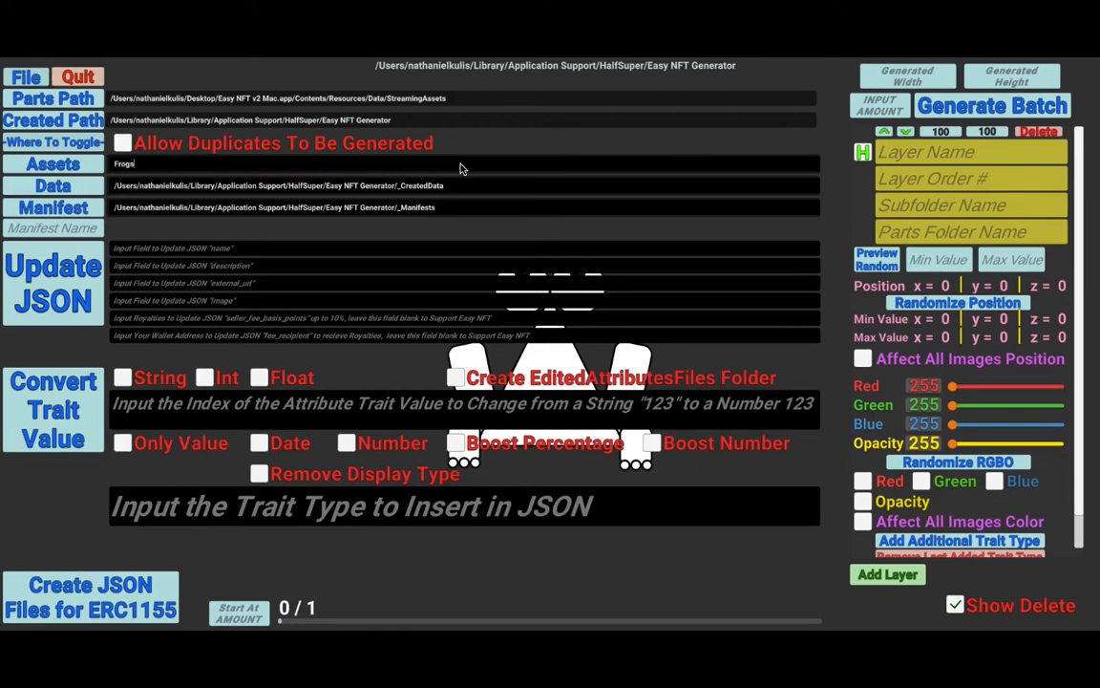
type("rogs")
key("Return")
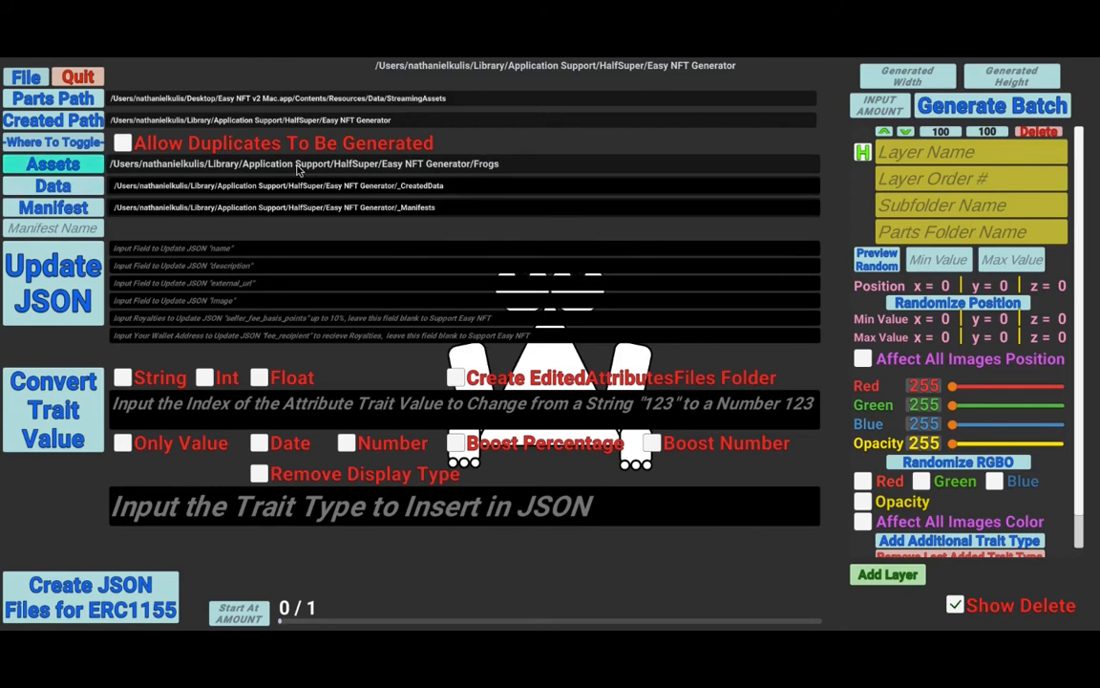
left_click(462, 193)
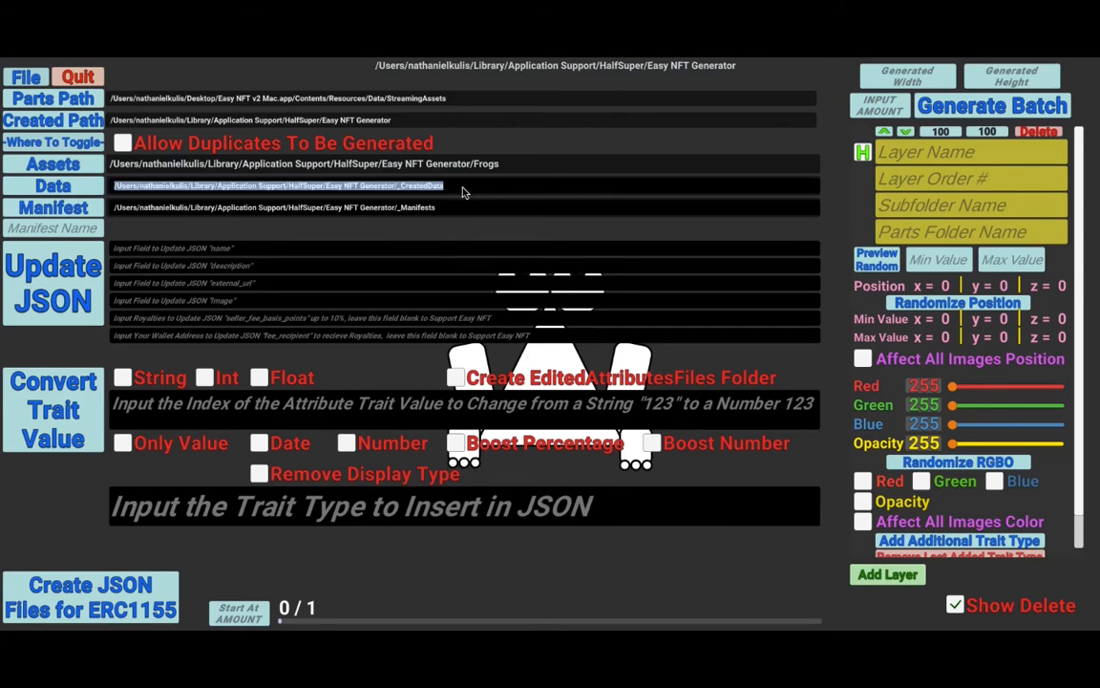
type("FrogData")
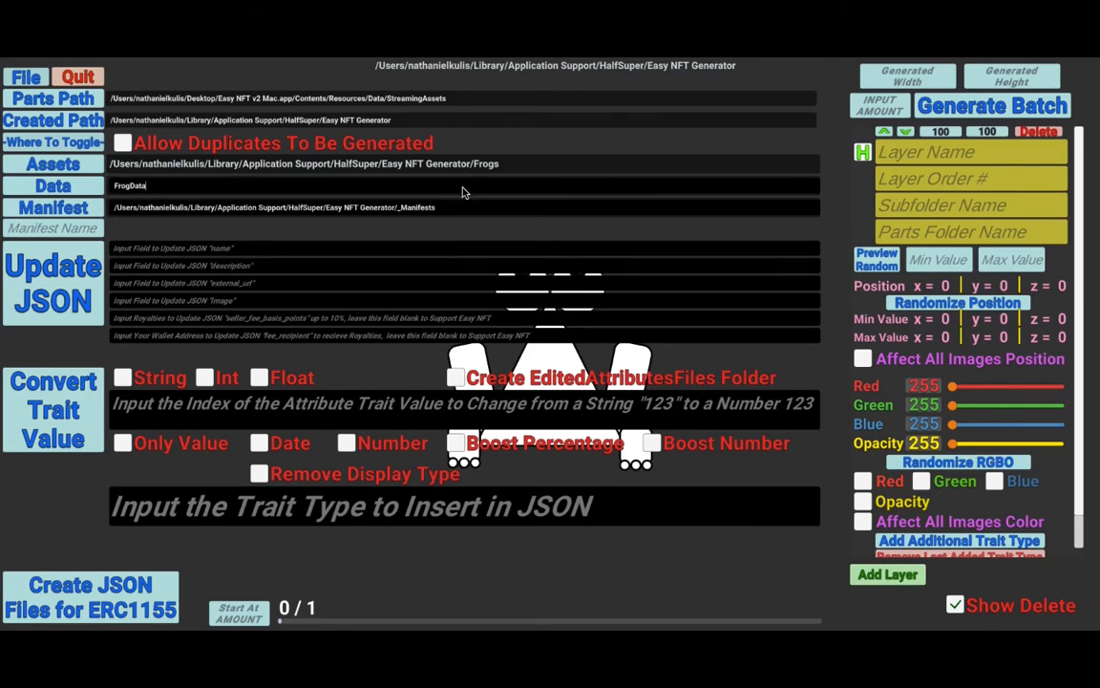
key("Return")
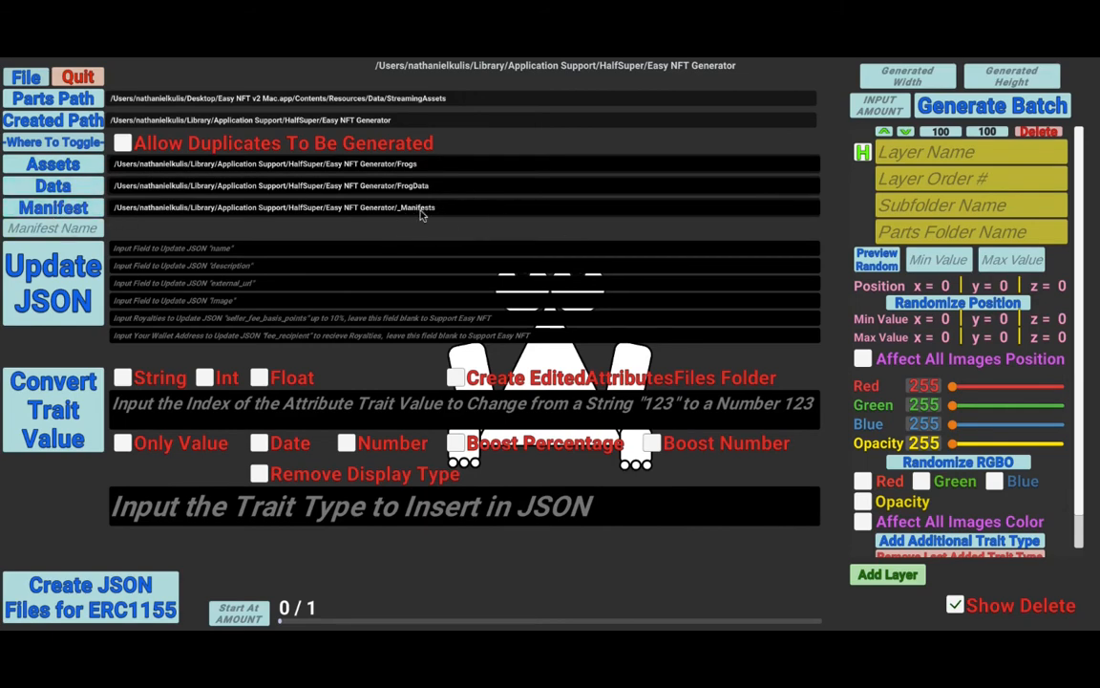
- Name the manifest FrogList
left_click(66, 232)
type("FrogLists")
key("BackSpace")
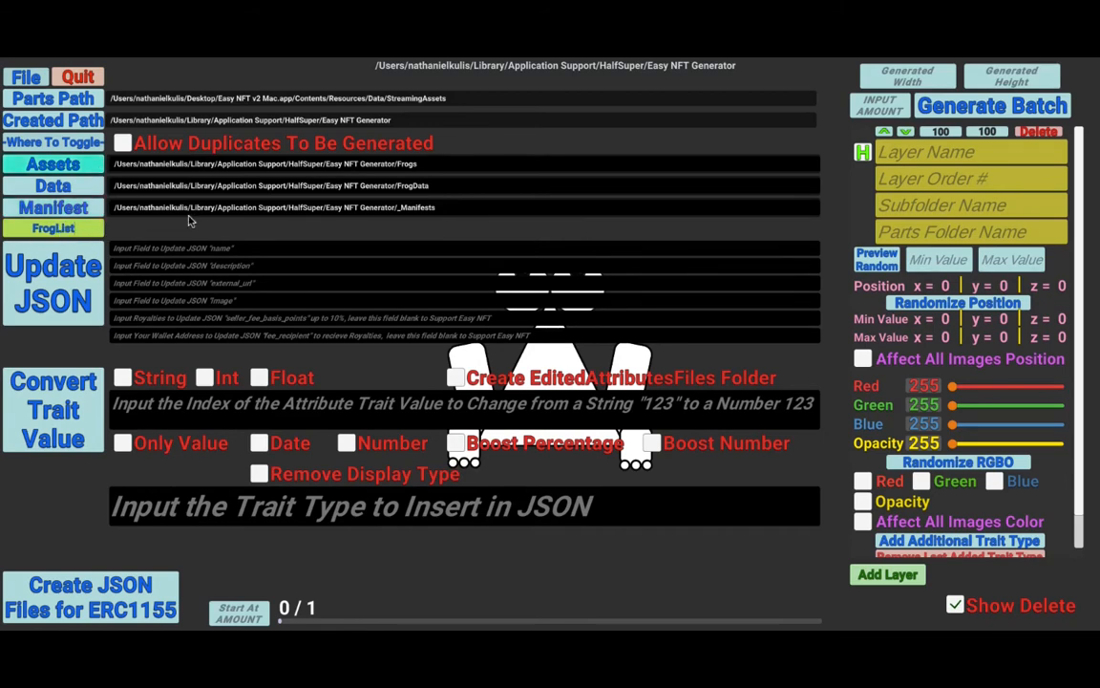
- Switch Allow Duplicates To Be Generated on and back off, and close the file settings
left_click(259, 143)
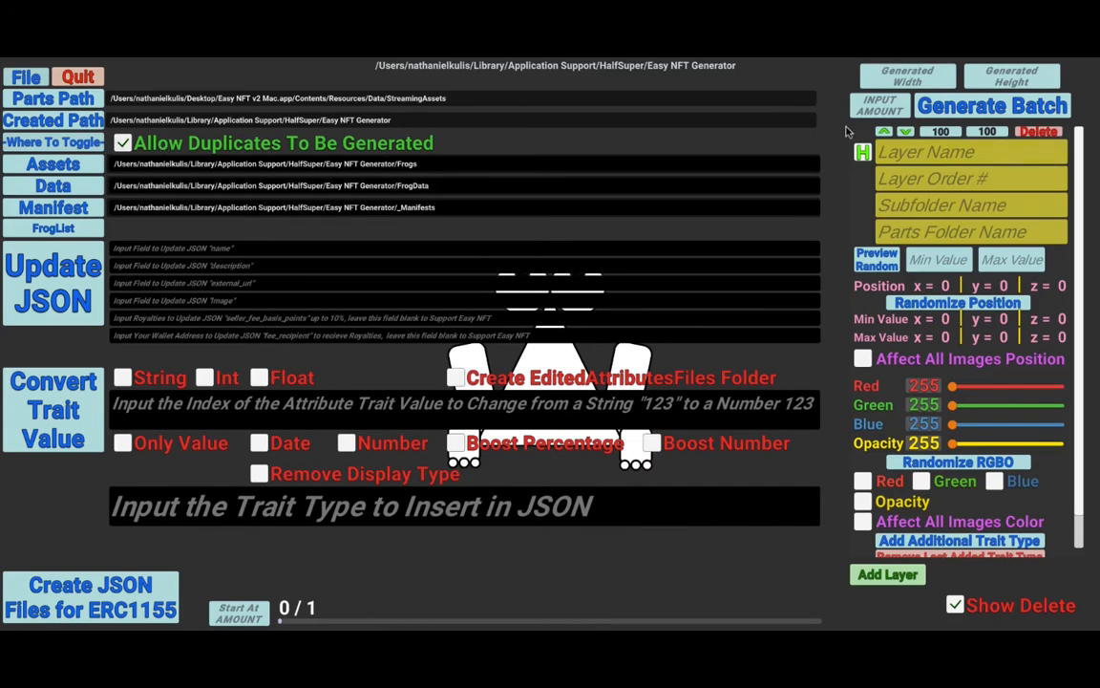
left_click(124, 143)
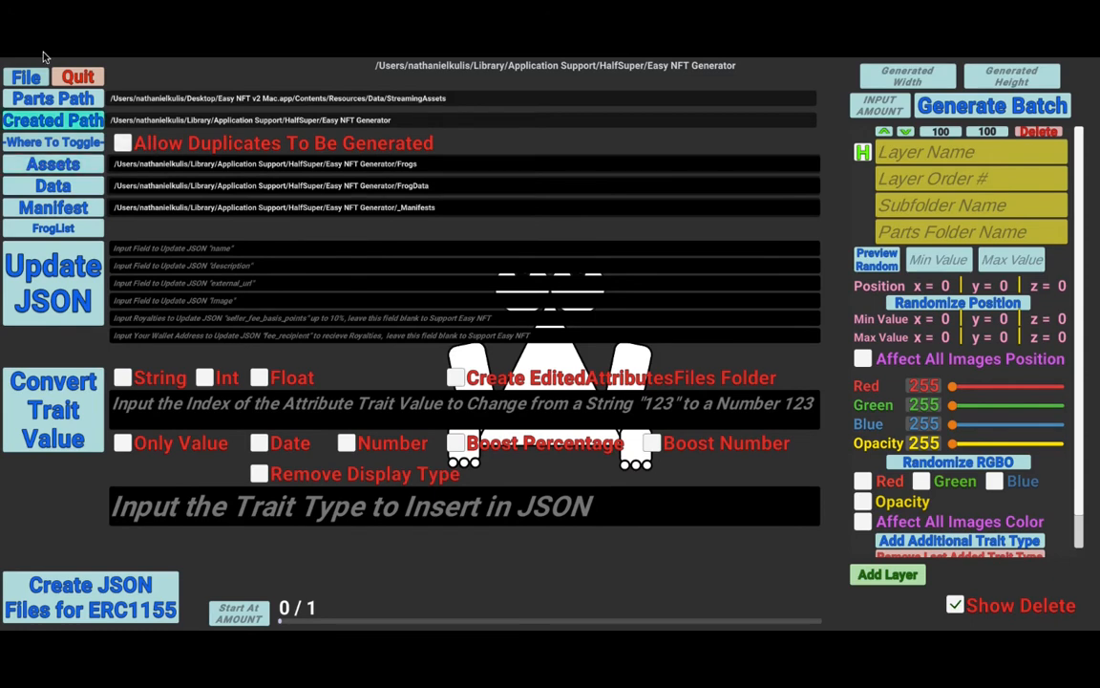
left_click(76, 186)
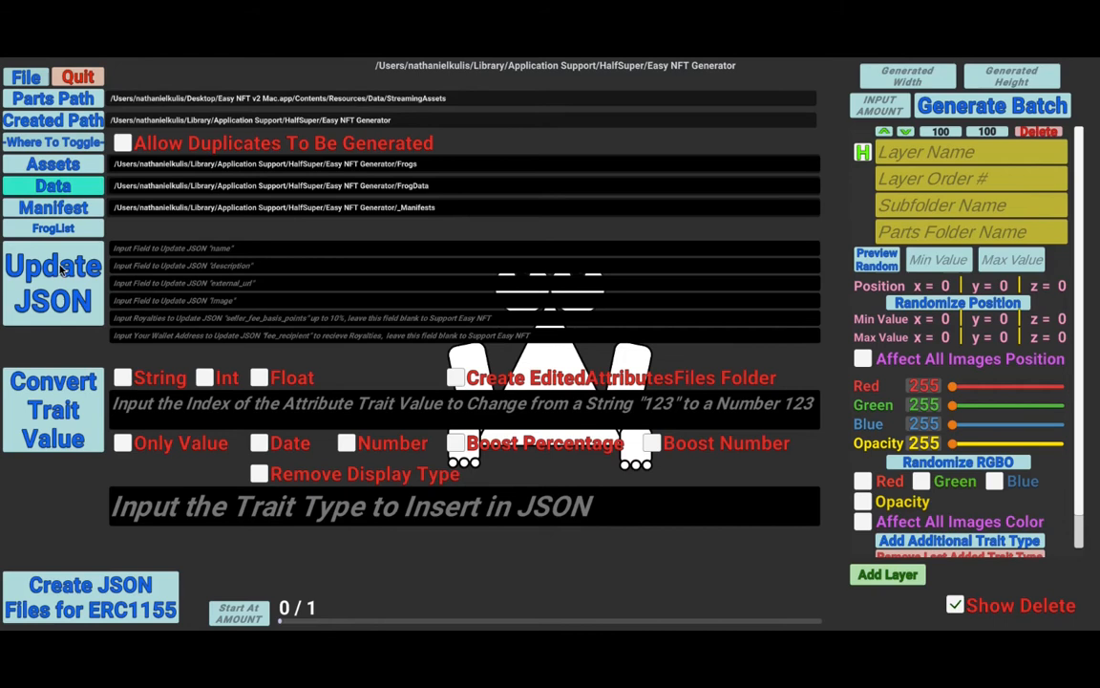
left_click(145, 251)
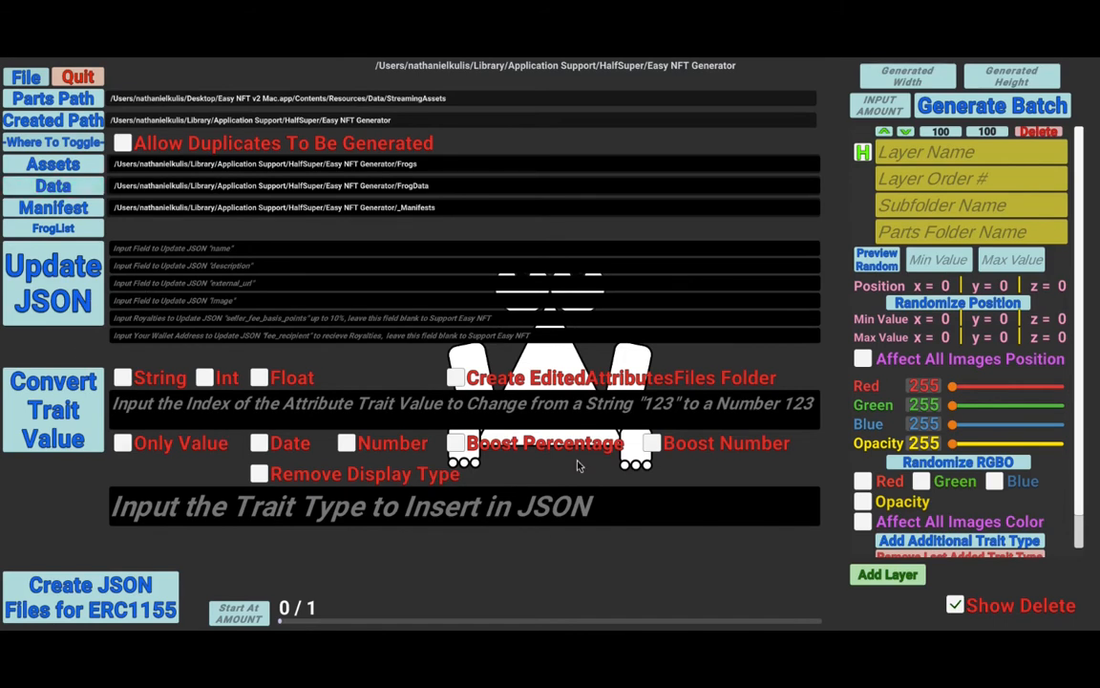
left_click(28, 78)
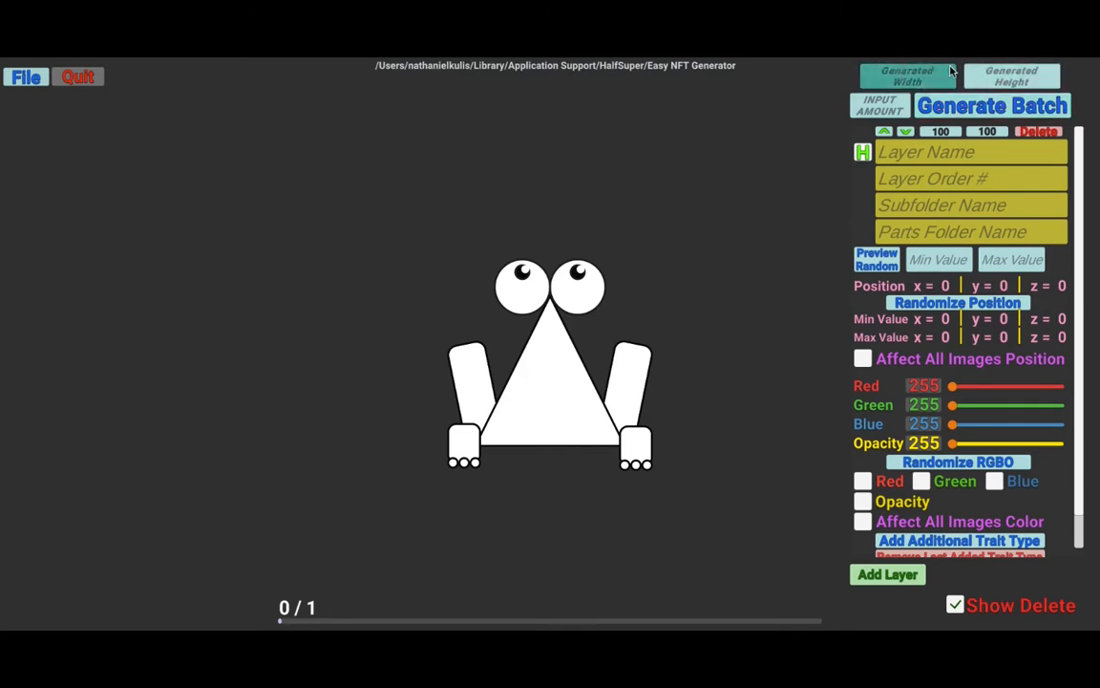
- Try a chance of 50 for the layer, clear its chance and out-of values, and set both to 100
left_click(945, 135)
left_click(986, 133)
left_click(954, 136)
type("50")
left_click(958, 132)
key("BackSpace")
left_click(994, 133)
key("BackSpace")
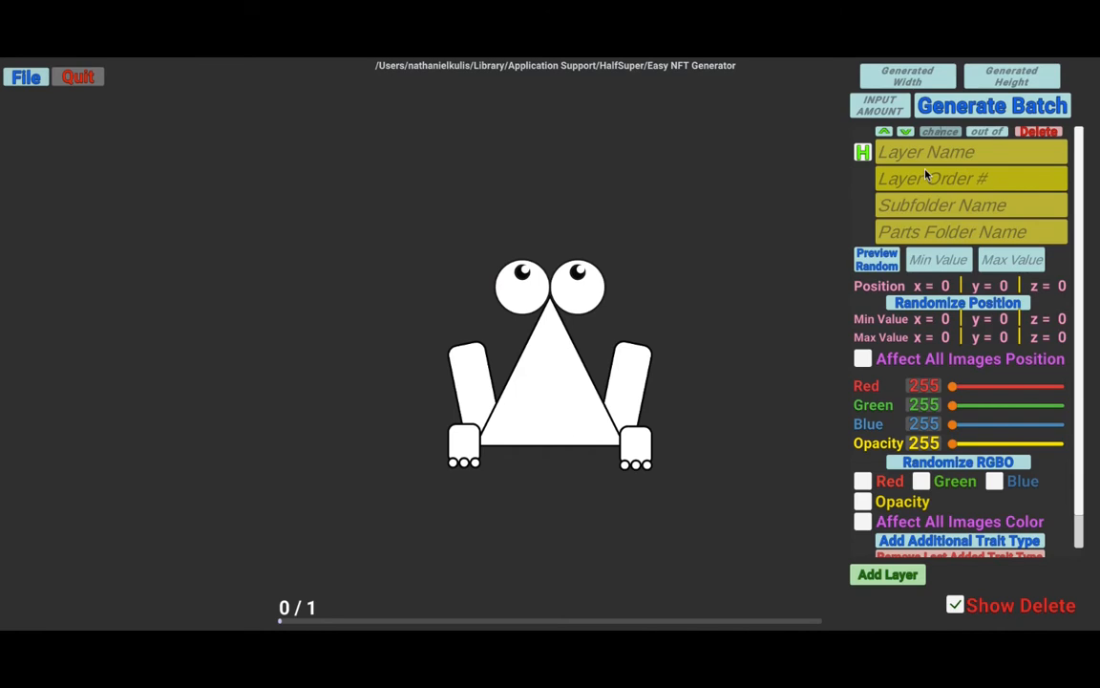
type("100")
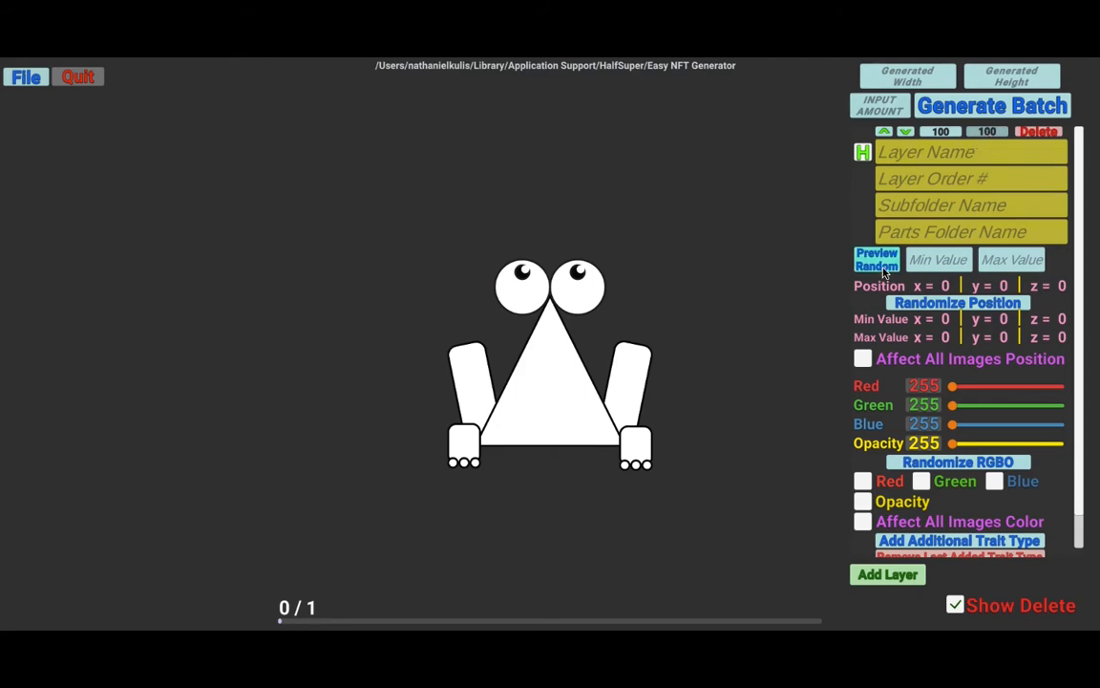
- Name the layer Background and set its layer order number to -1
left_click(919, 158)
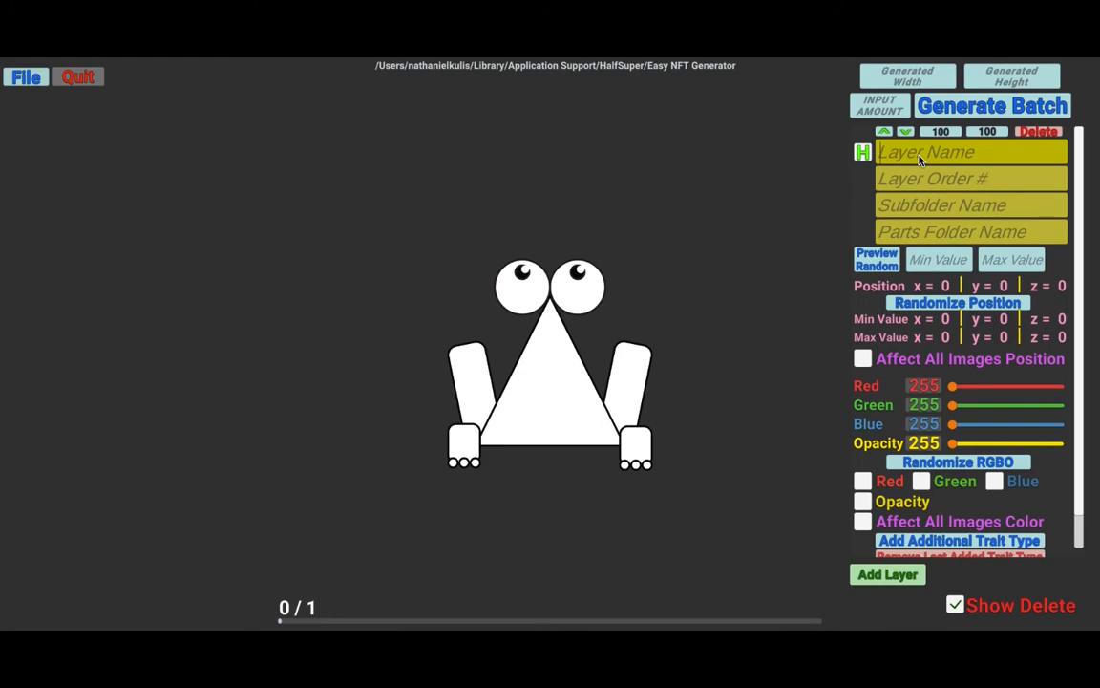
type("Background")
key("Tab")
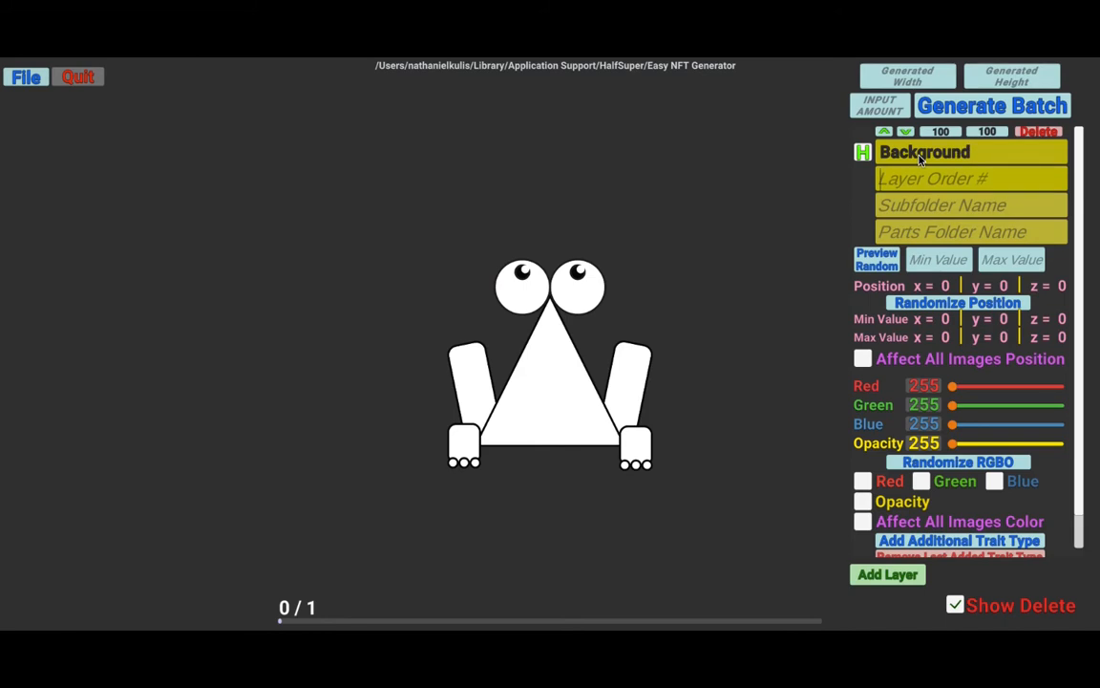
type("-1")
key("Tab")
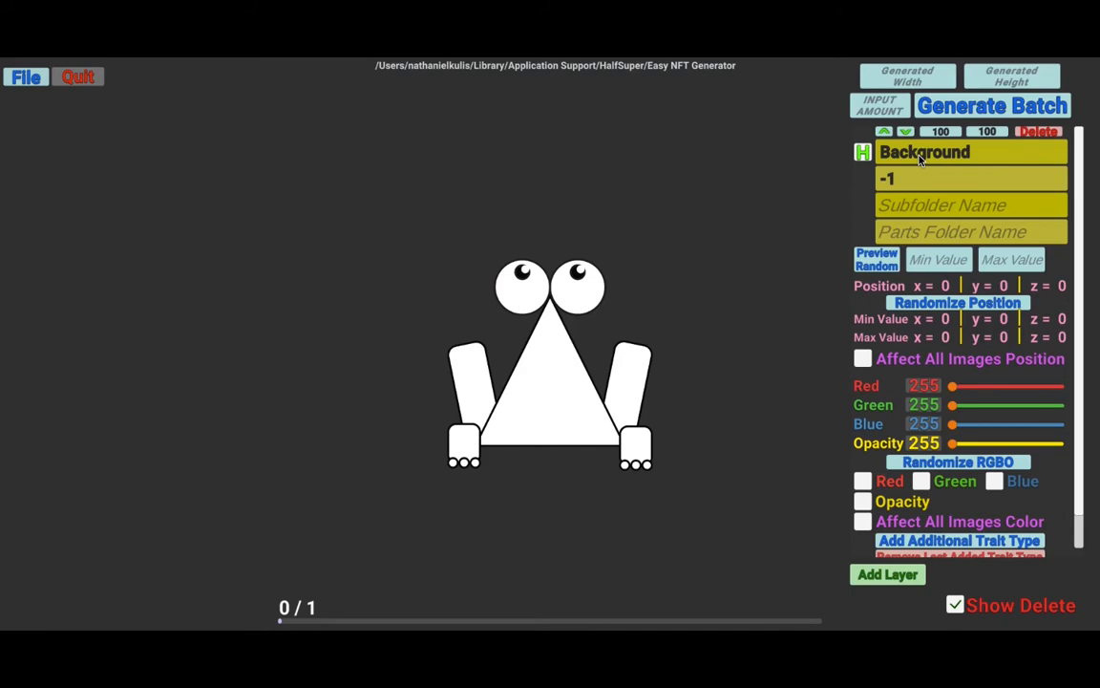
- Set the Background layer's subfolder name to Backgrounds and its parts folder name to Color
type("Backgrounds")
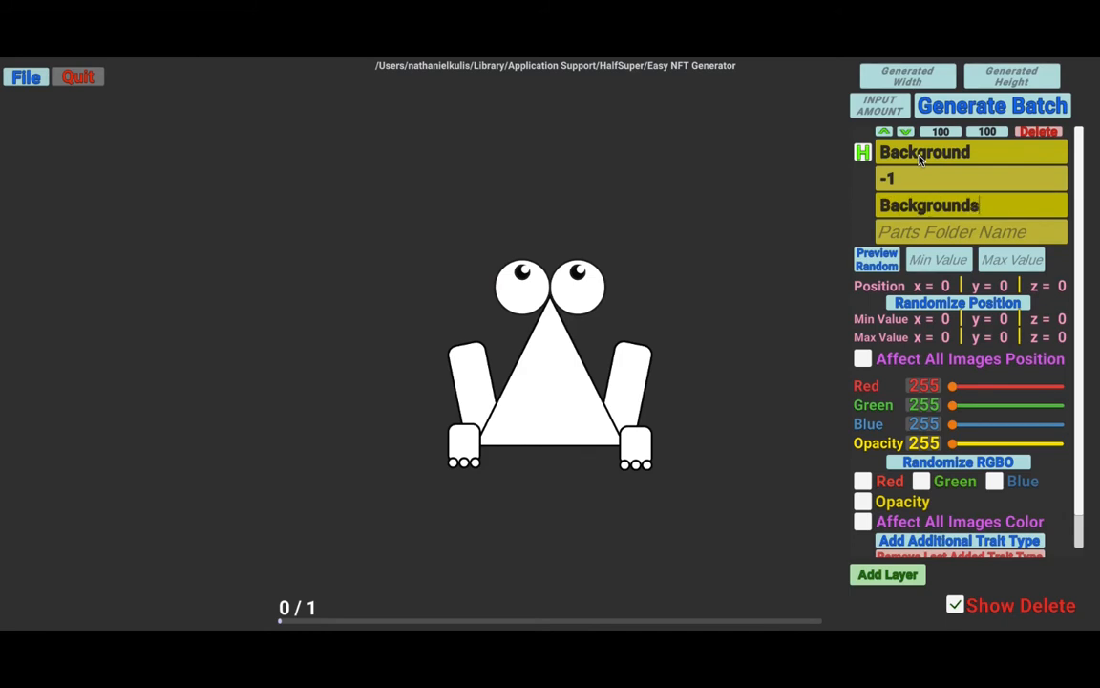
key("Return")
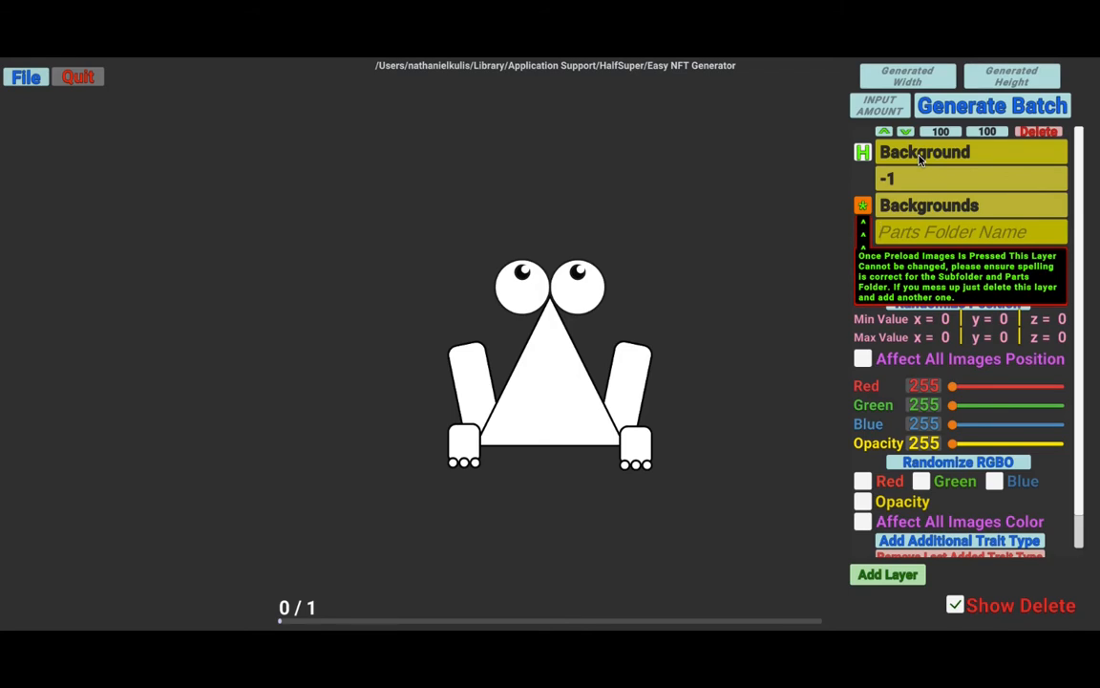
type("Color")
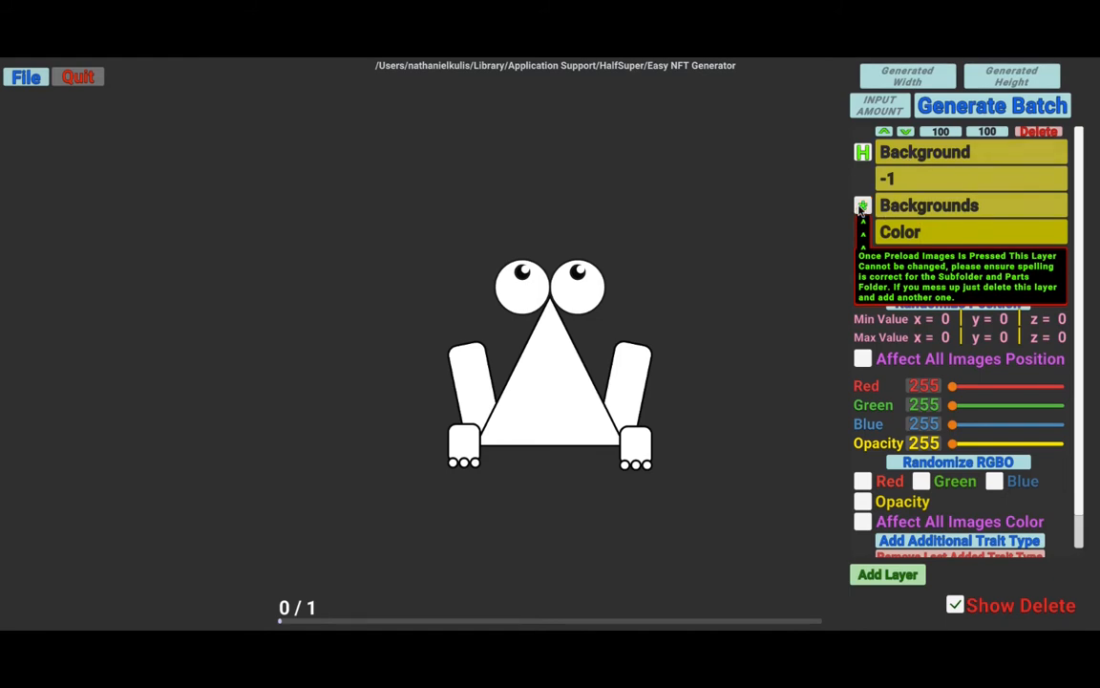
left_click(862, 208)
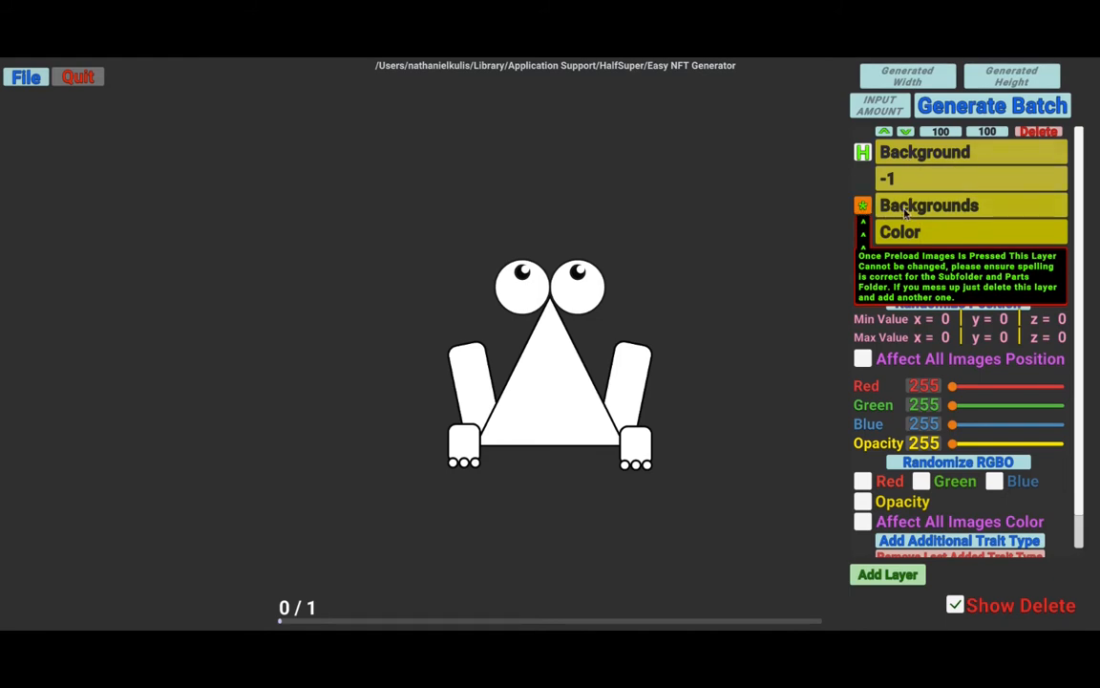
- Switch to Finder and examine the Backgrounds folder and the images in its Color subfolder, with BaseBody collapsed
key("super+Tab")
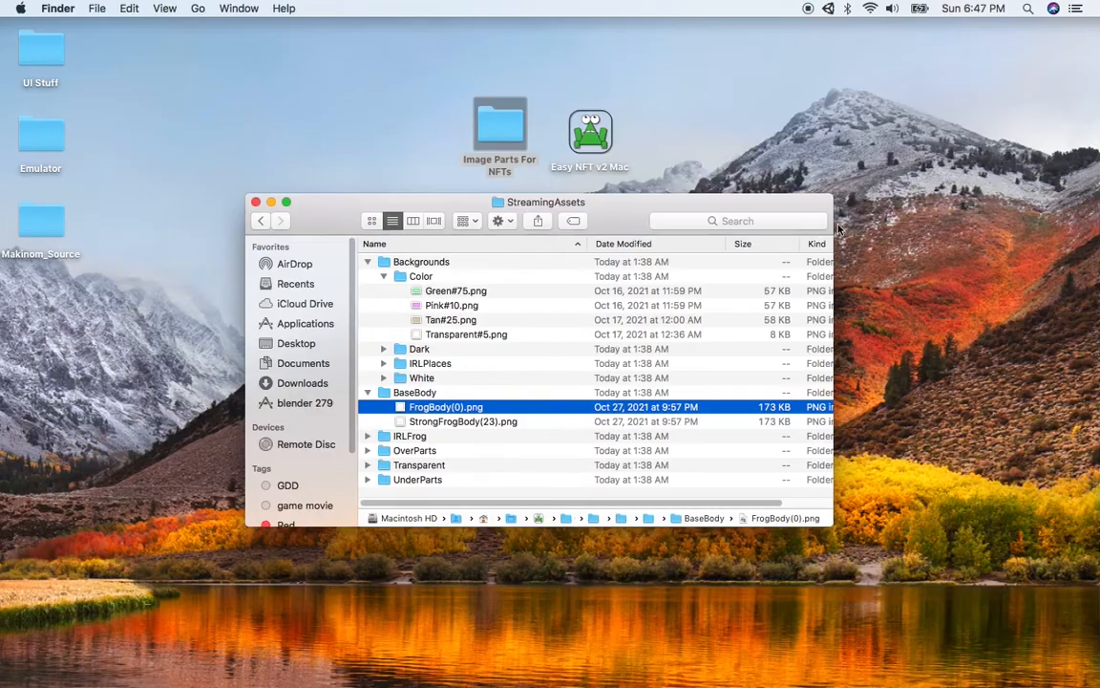
left_click(387, 265)
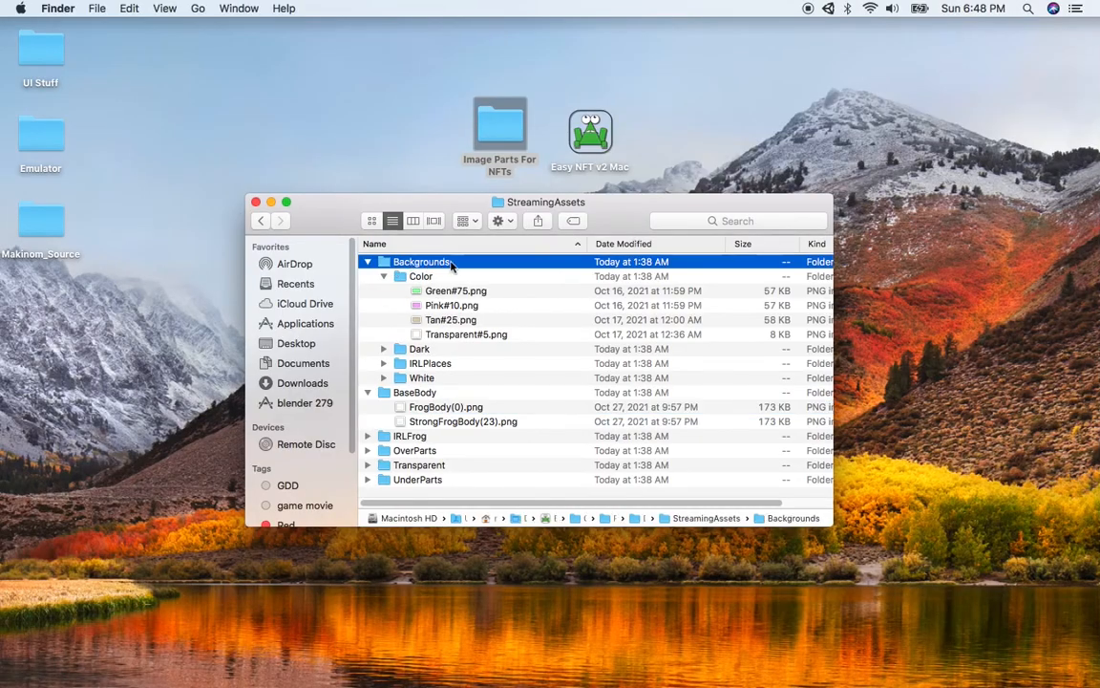
left_click(368, 392)
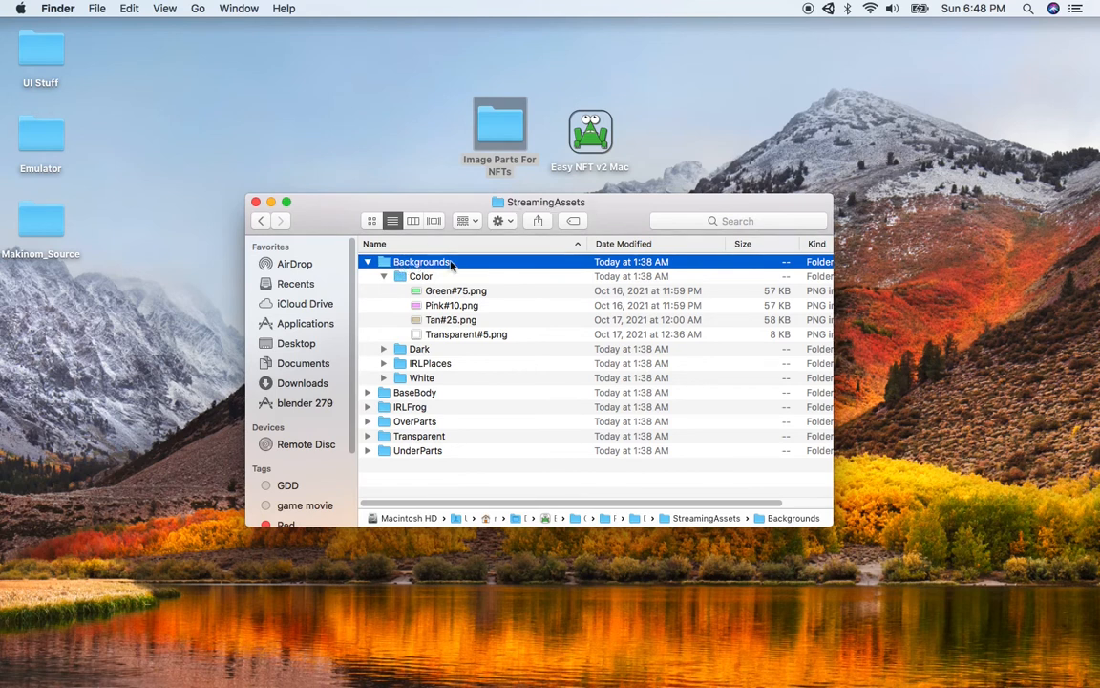
left_click(411, 277)
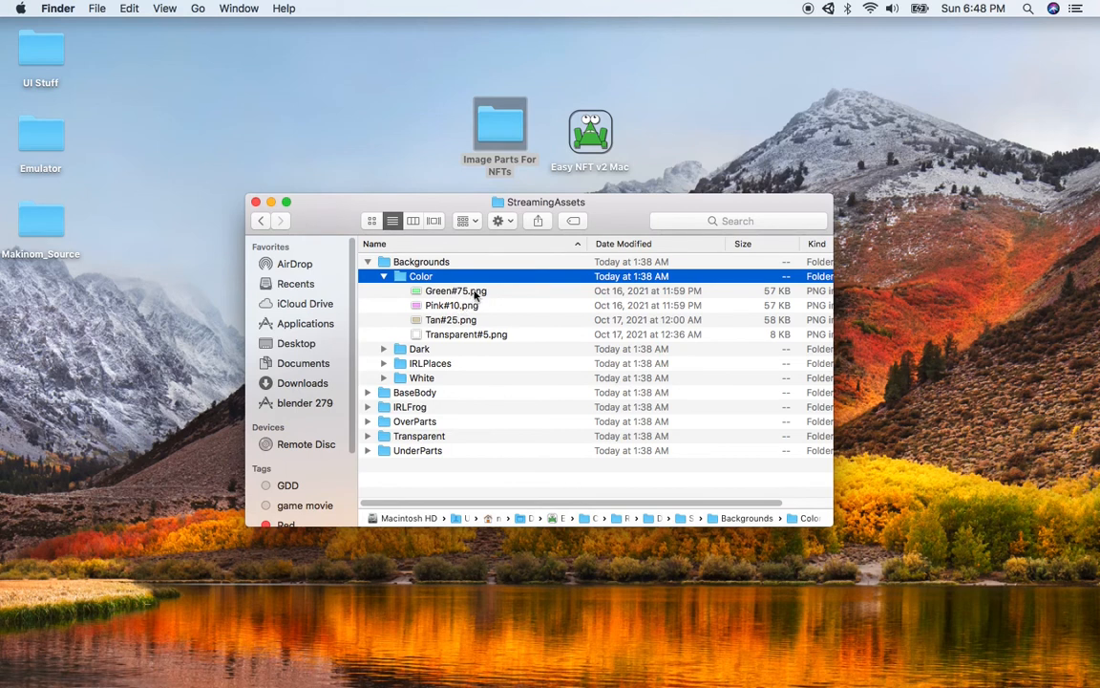
left_click(450, 305)
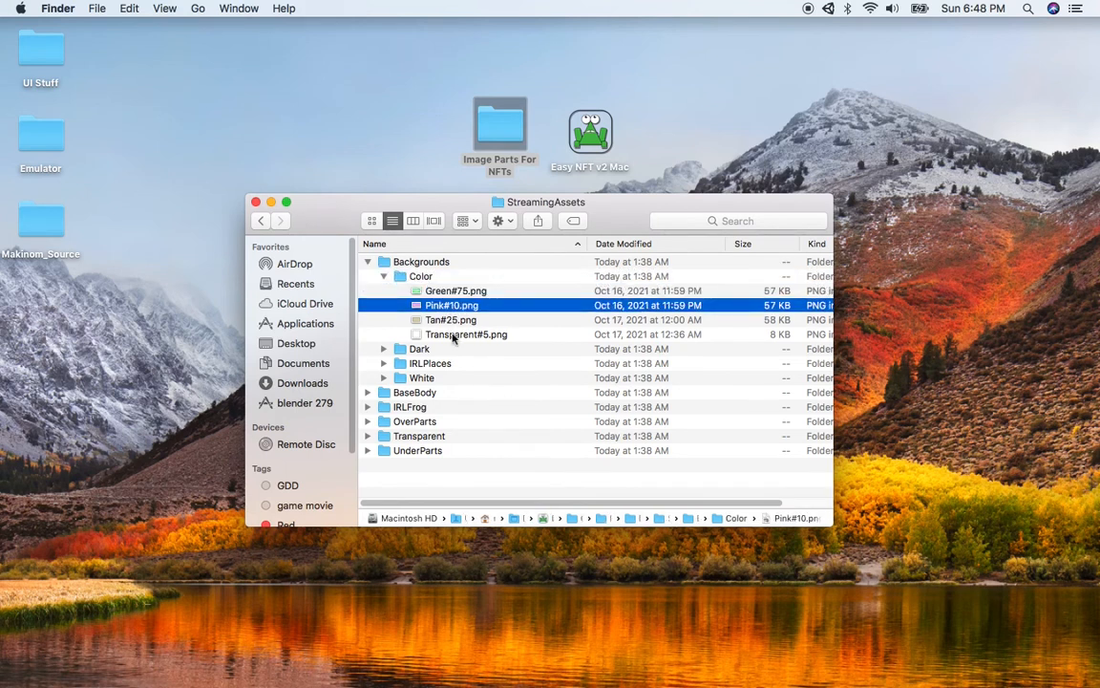
key("Down")
key("Down")
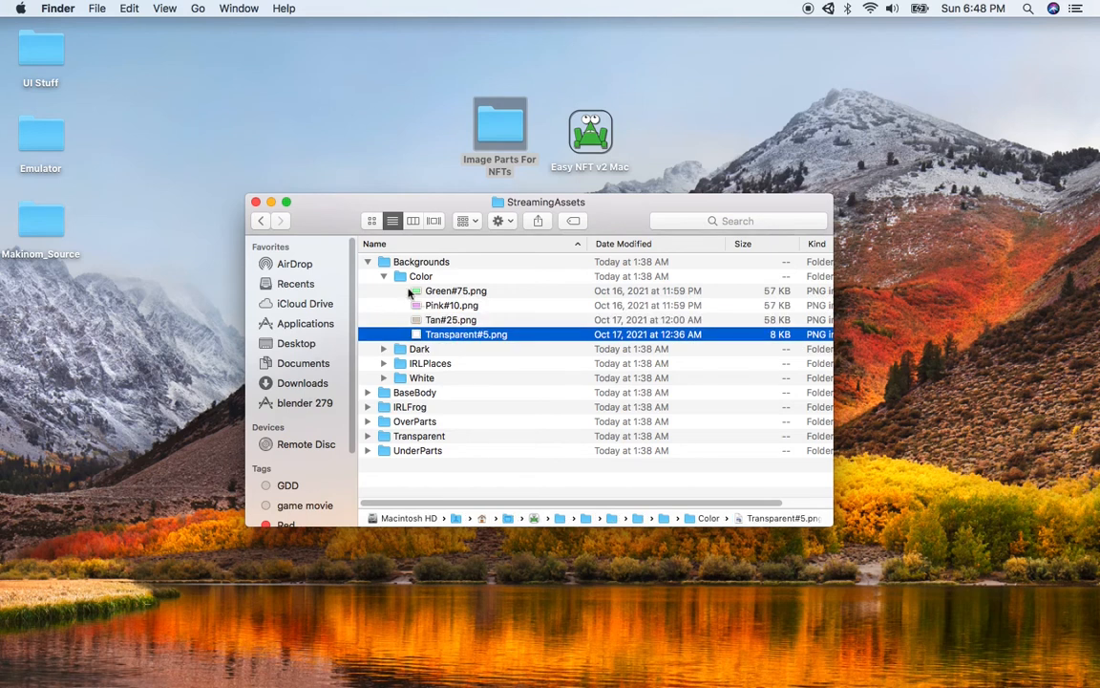
- Review the rarity numbers in the file names Green#75.png, Pink#10.png, Tan#25.png and Transparent#5.png
left_click(459, 297)
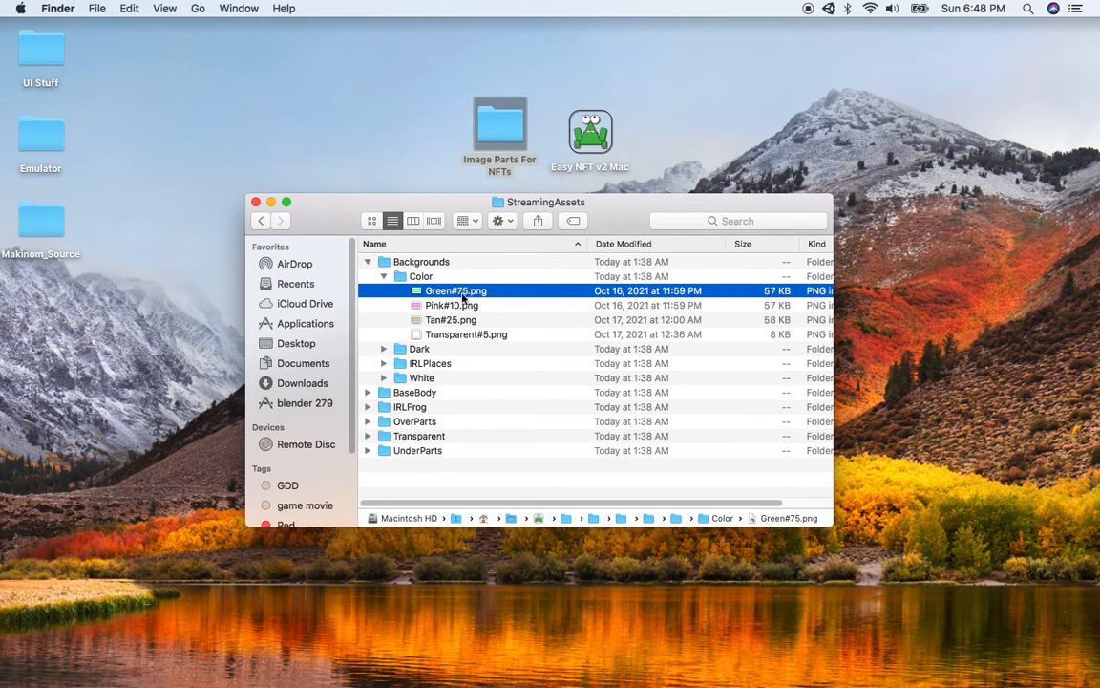
left_click(457, 306)
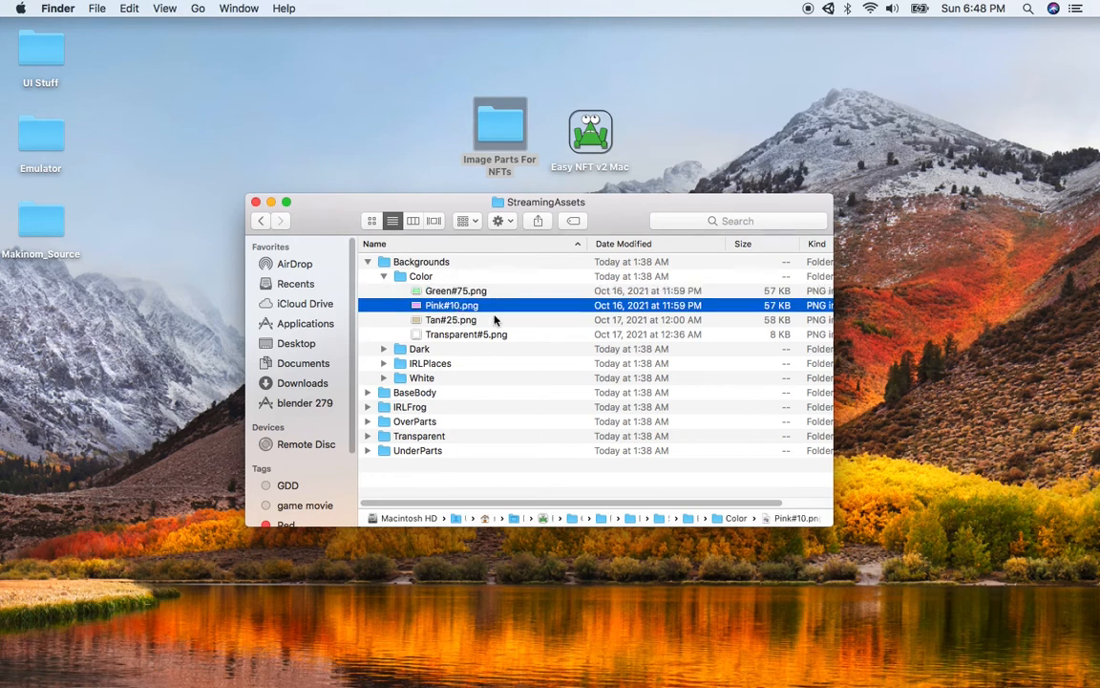
left_click(457, 322)
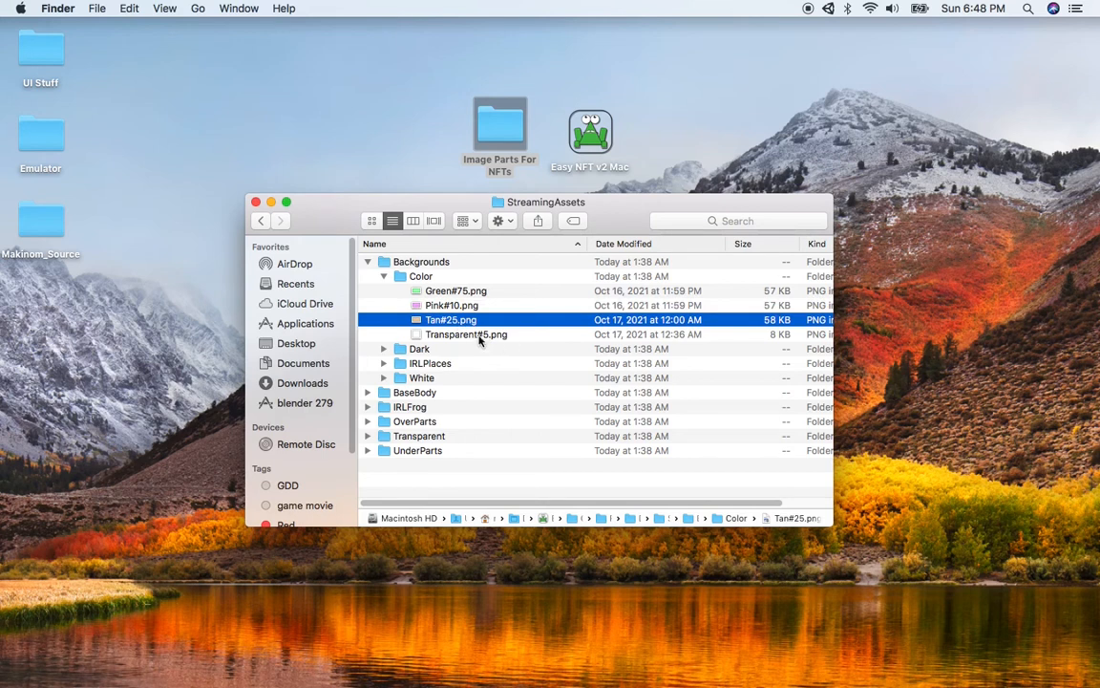
left_click(485, 334)
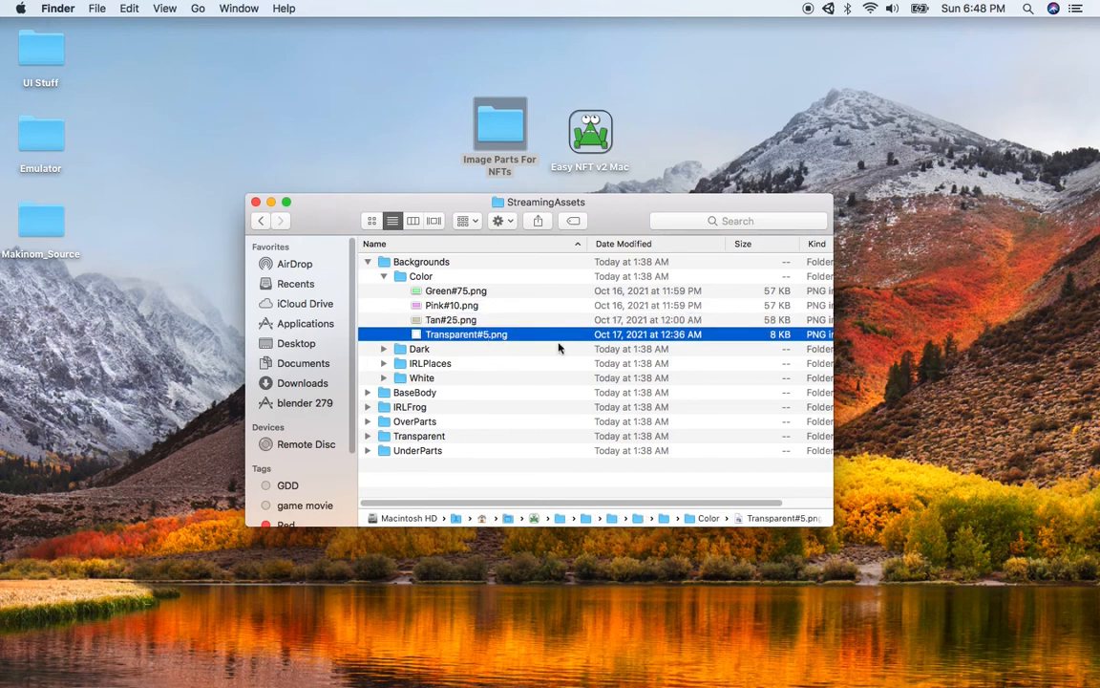
left_click(455, 293)
left_click(439, 305)
left_click(457, 320)
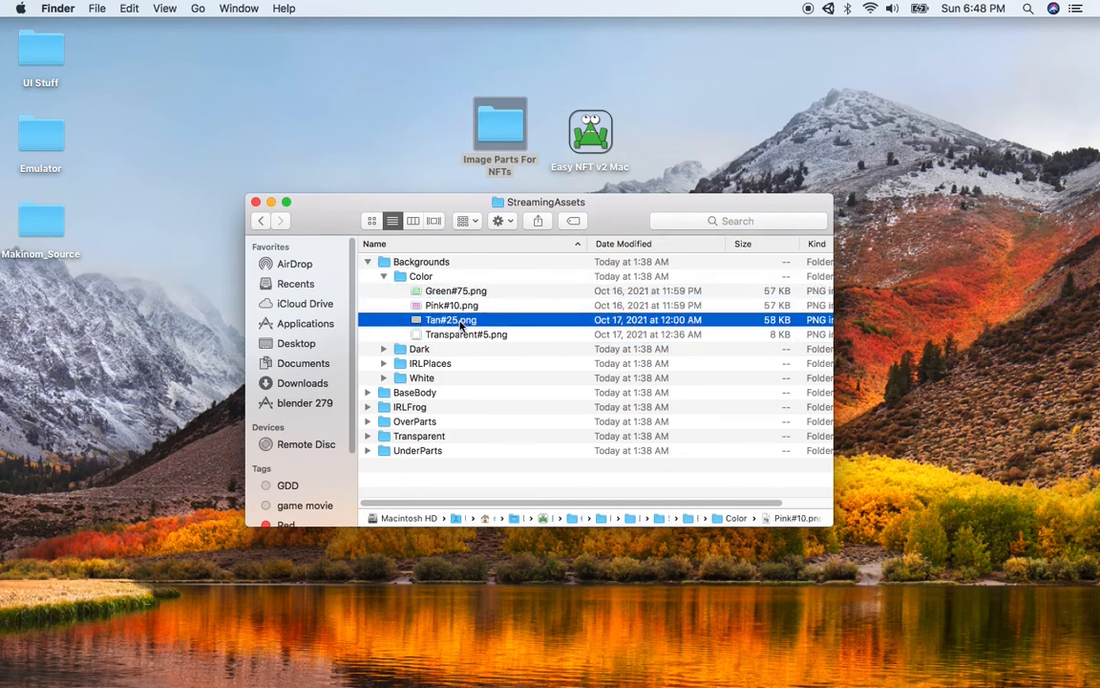
left_click(467, 335)
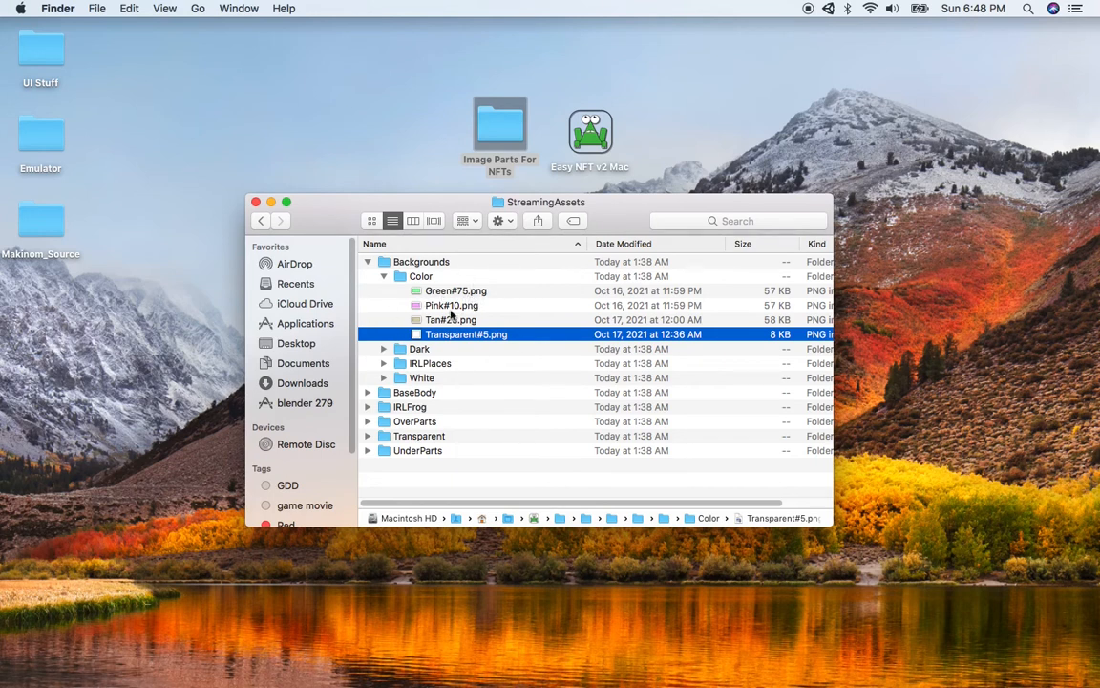
left_click(459, 294)
- Switch back to Easy NFT, preload the Background layer's images and preview random backgrounds several times
key("super+Tab")
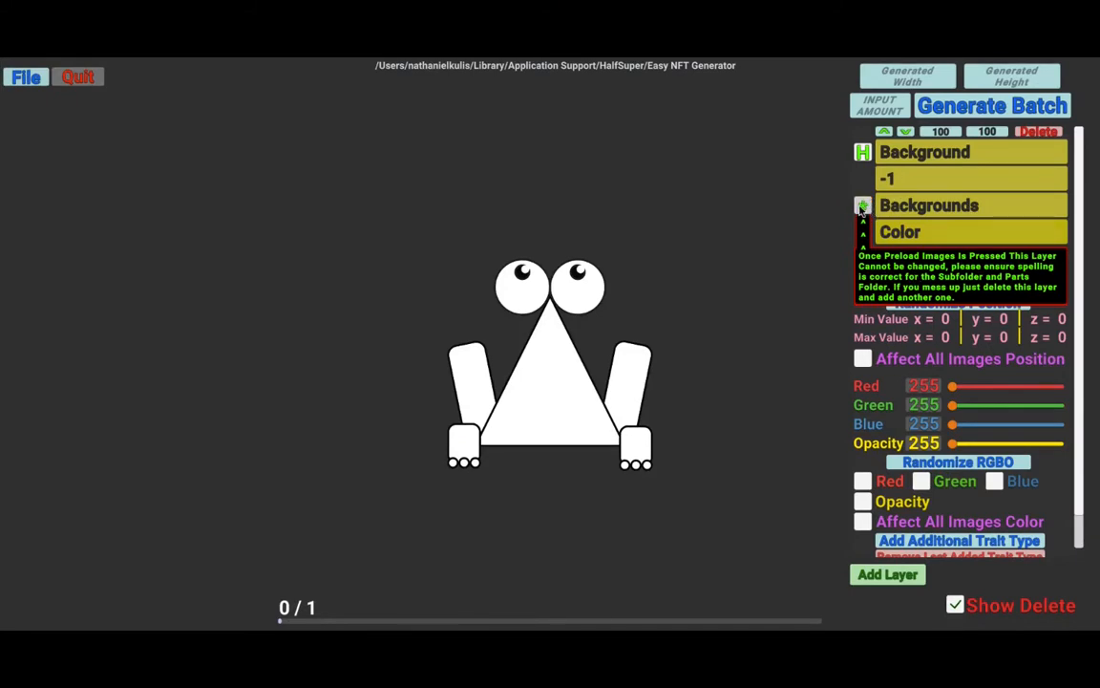
left_click(863, 207)
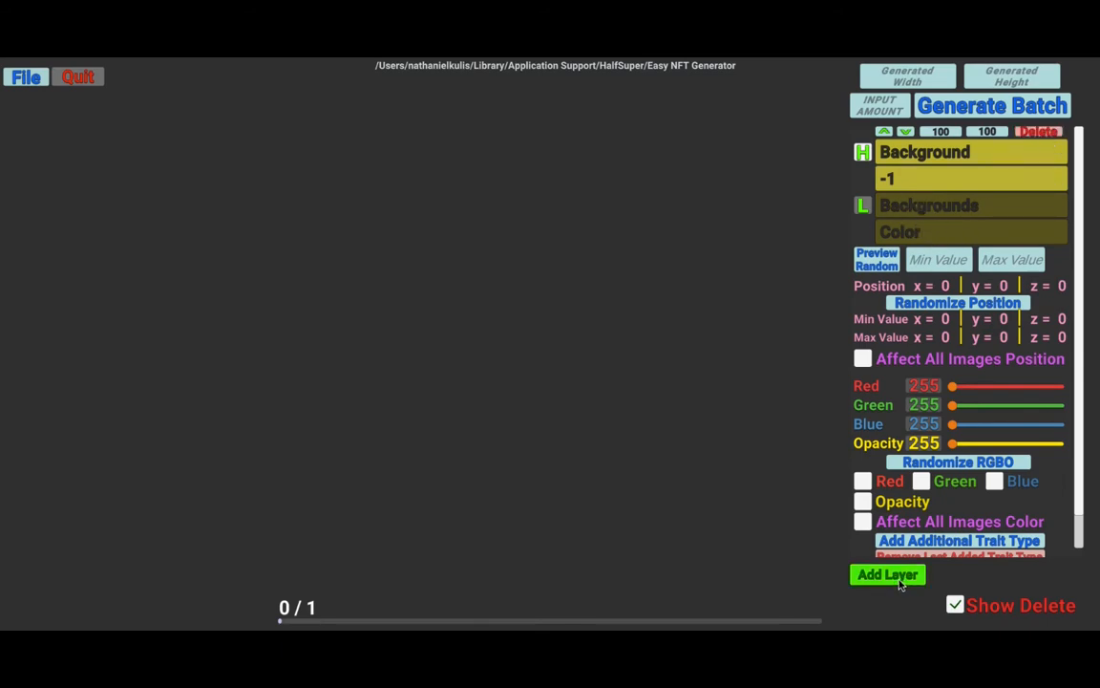
left_click(879, 261)
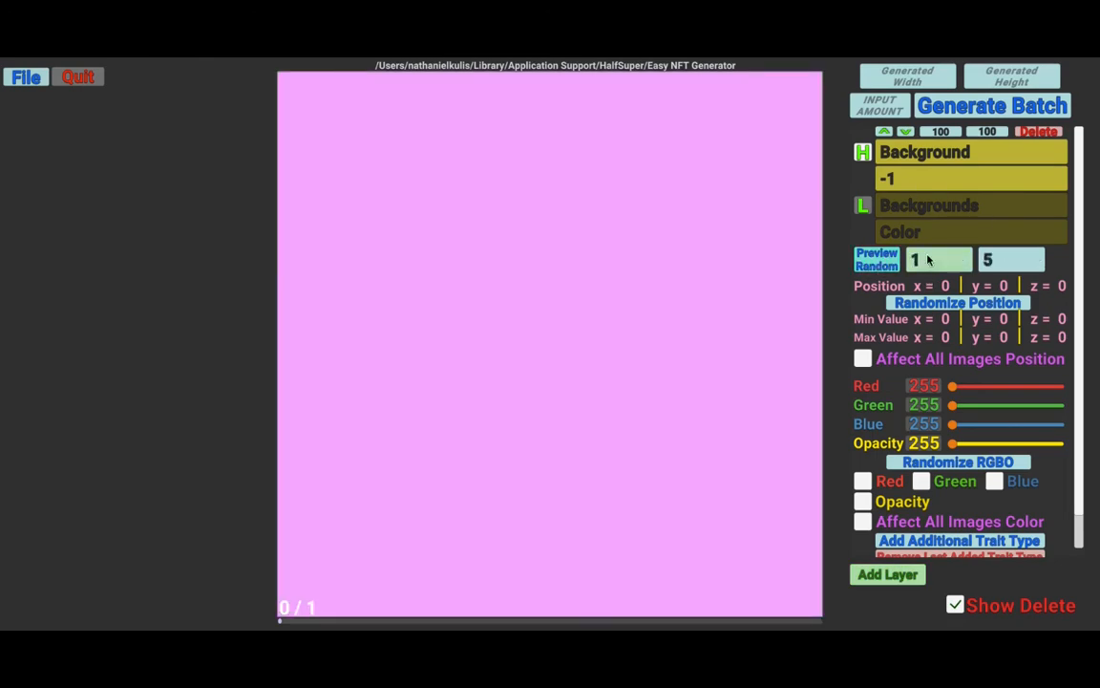
left_click(877, 262)
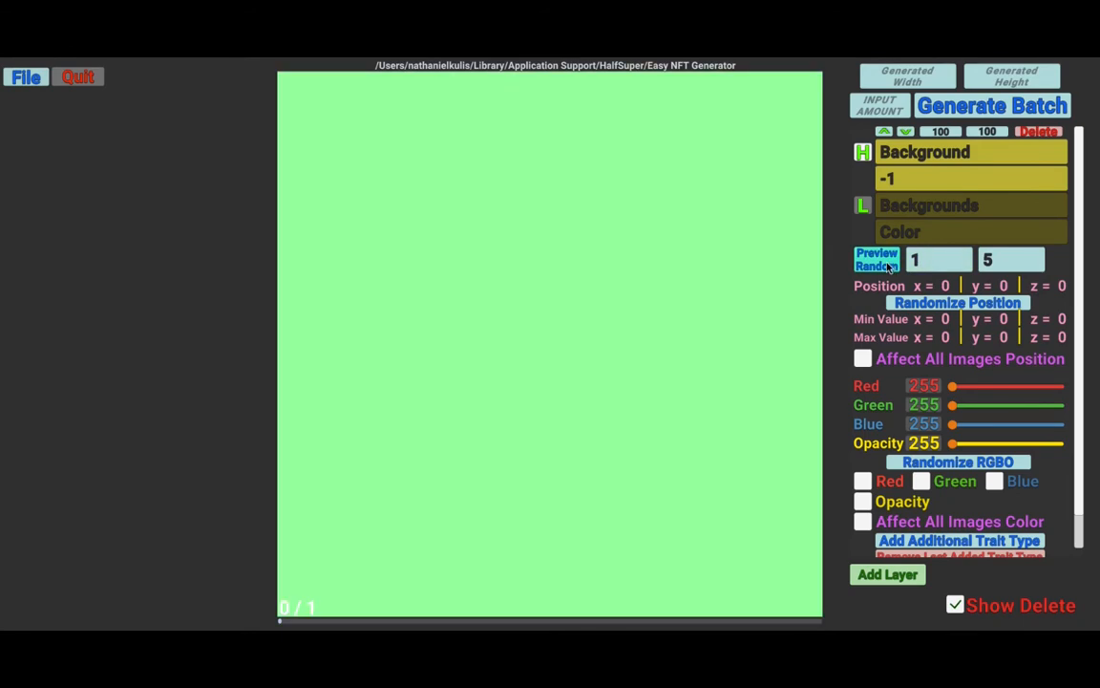
left_click(877, 262)
left_click(877, 263)
left_click(877, 263)
left_click(876, 262)
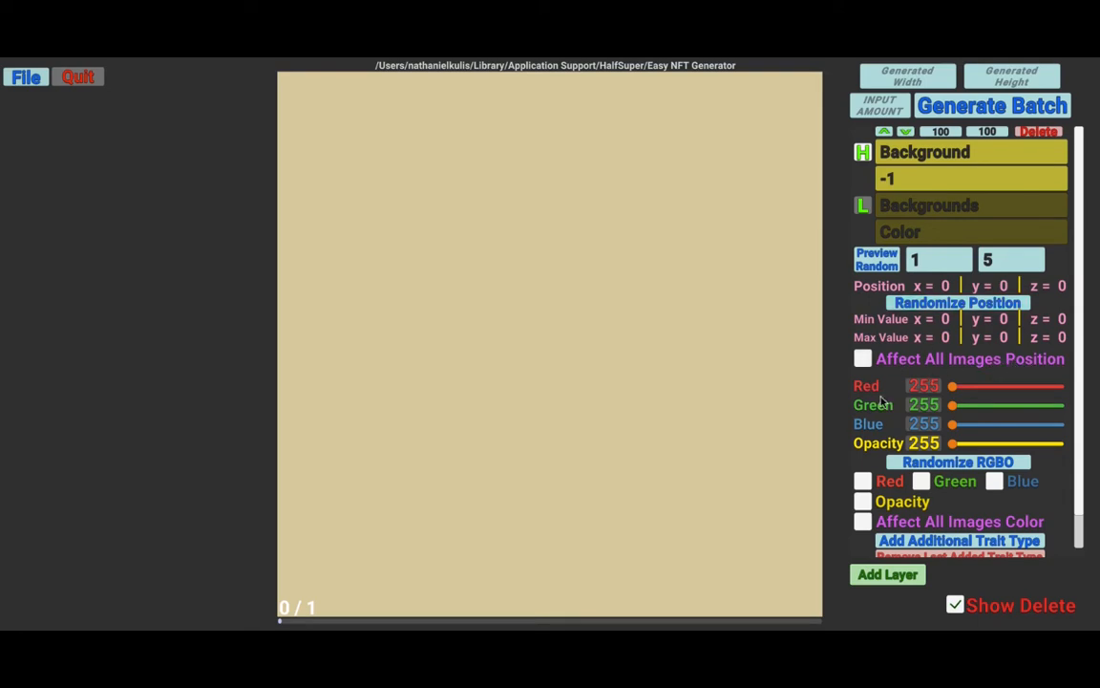
- Switch to Finder and go through the Color folder's images again, from Green#75.png to Transparent#5.png
scroll(955, 424, "down", 3)
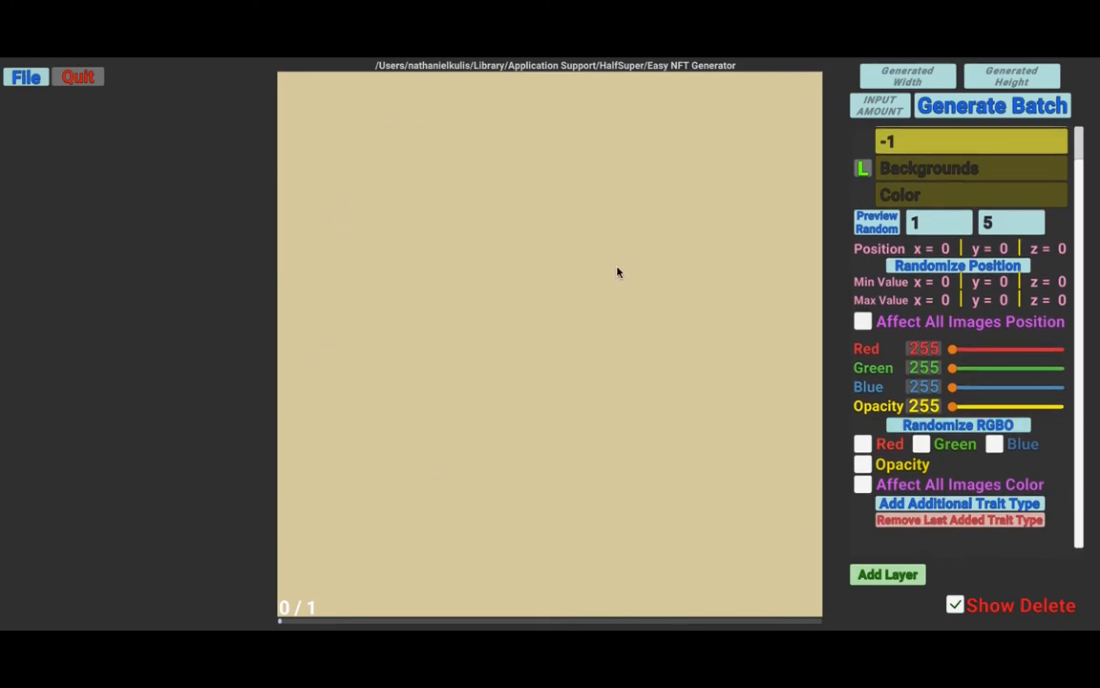
key("super+Tab")
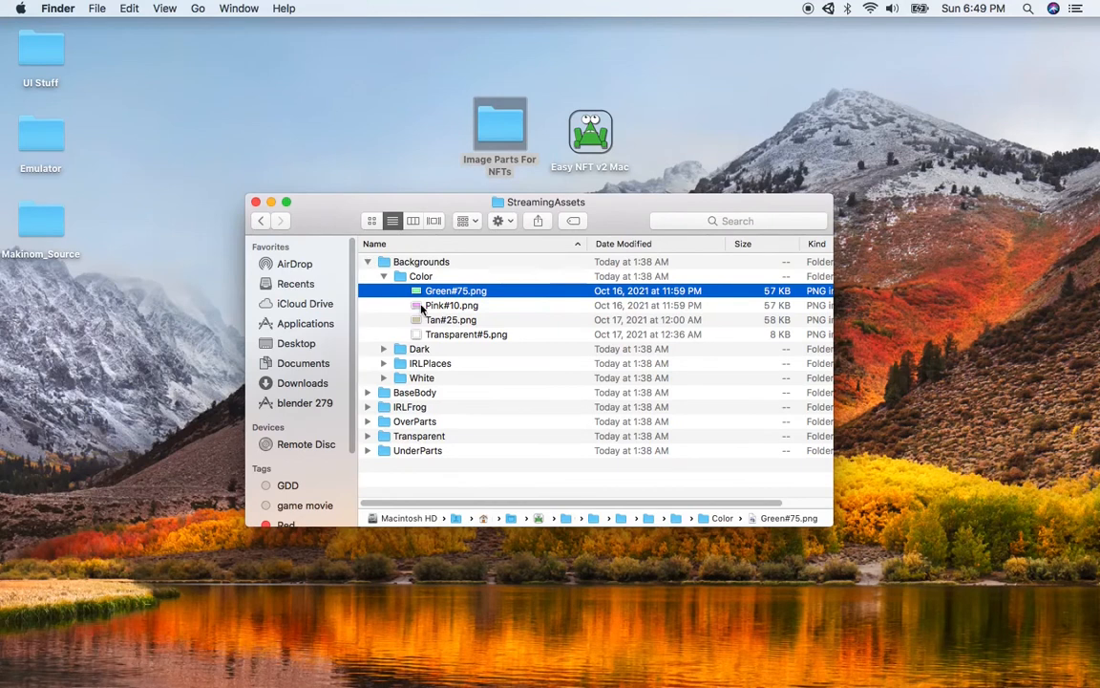
key("Down")
key("Down")
key("Down")
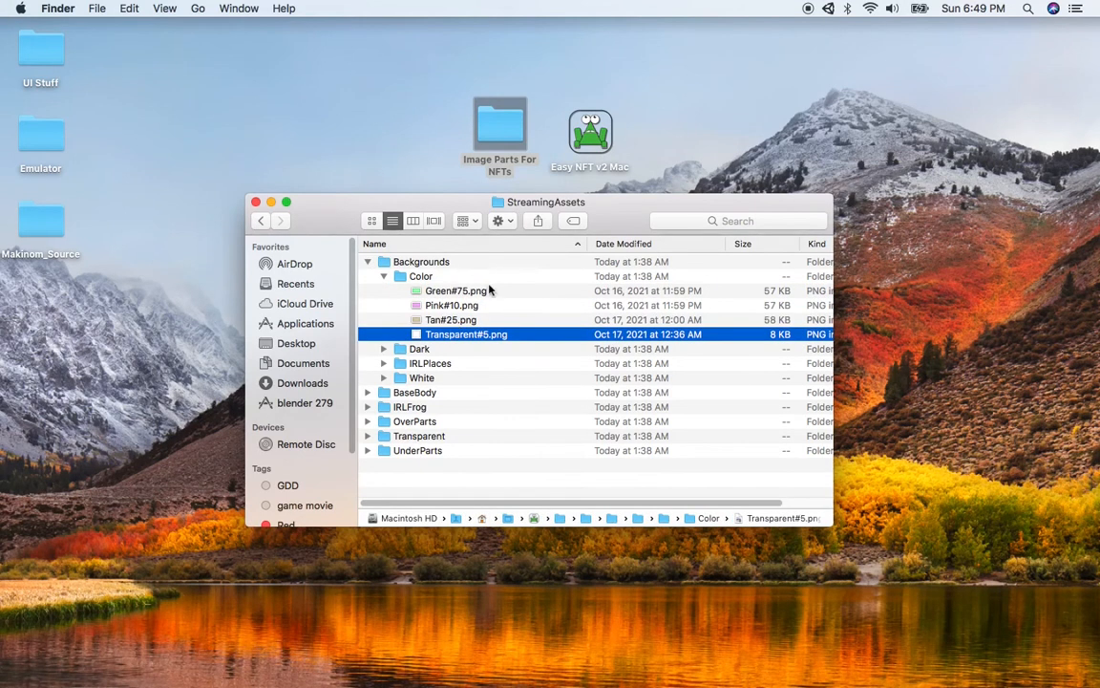
left_click(466, 291)
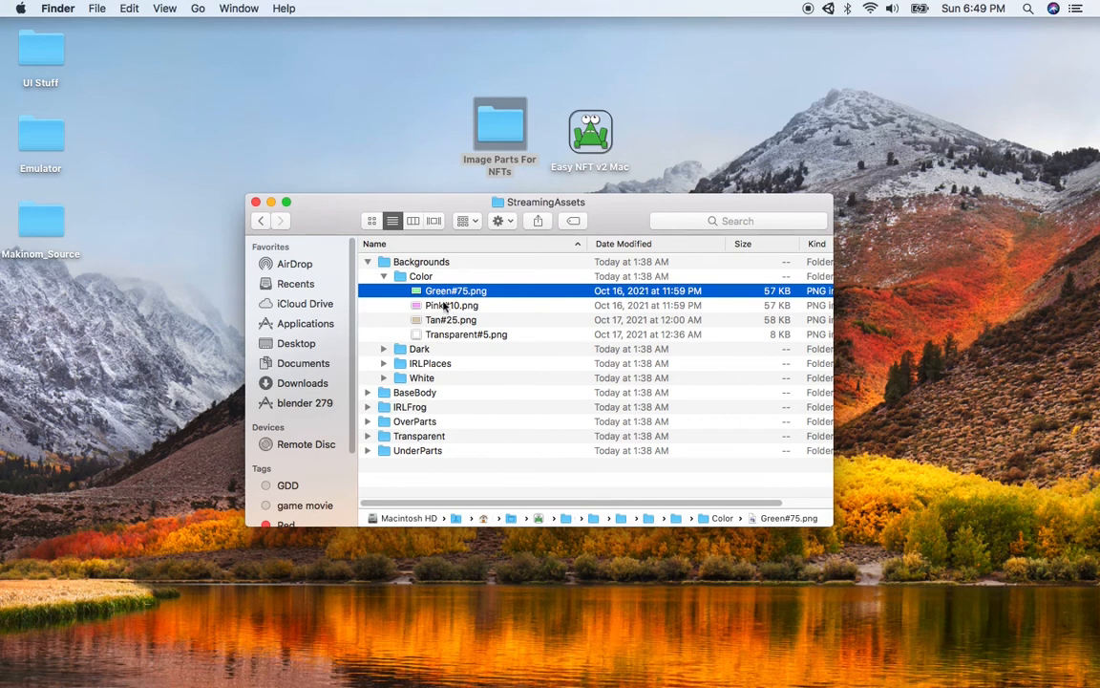
key("Down")
key("Down")
key("Down")
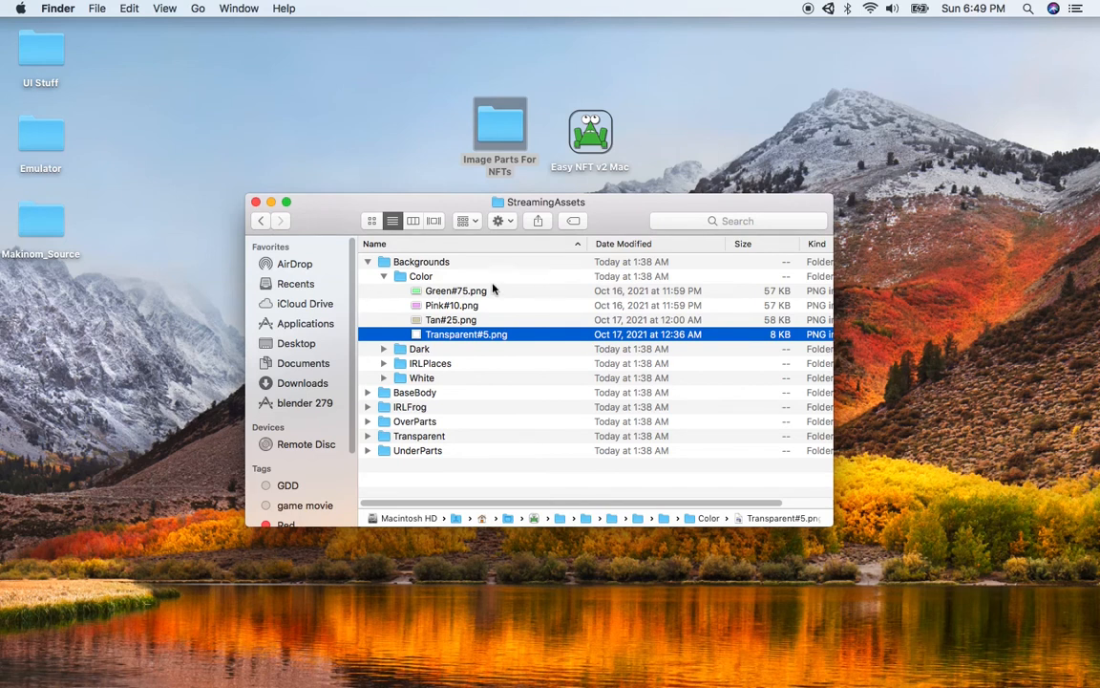
- Switch back to Easy NFT and enable Red, Green, Blue and Affect All Images Color for the Background layer's colour randomization
key("super+Tab")
key("super+Tab")
key("super+Tab")
key("super+Tab")
key("super+Tab")
key("super+Tab")
key("super+Tab")
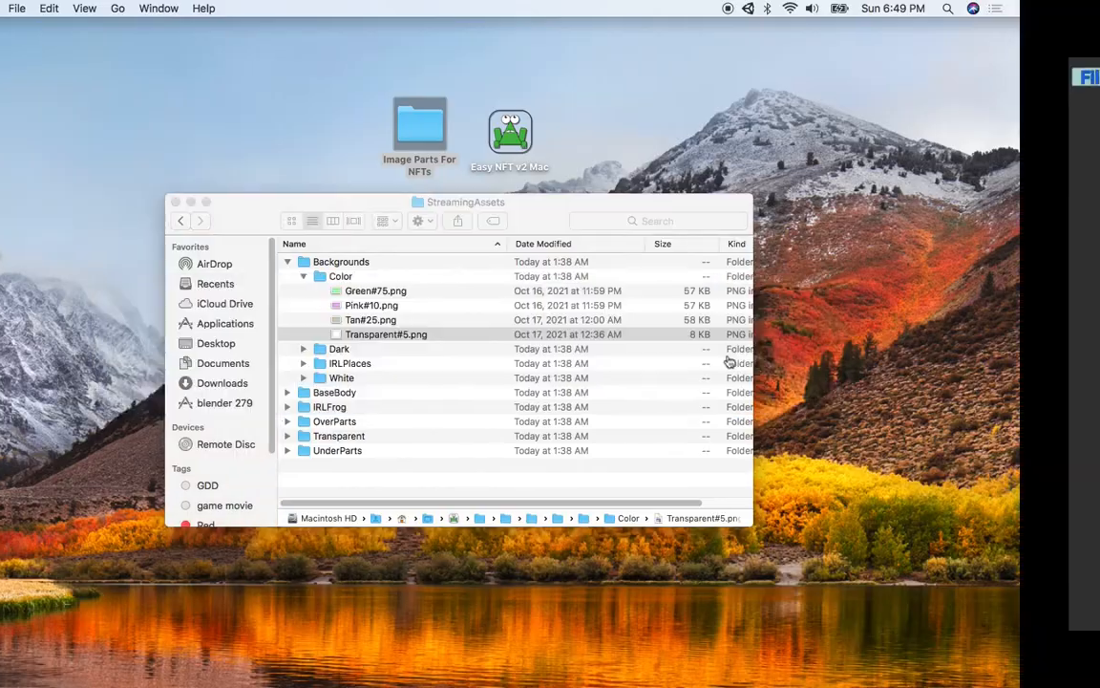
key("super+Tab")
left_click(862, 444)
left_click(920, 444)
left_click(994, 444)
left_click(865, 485)
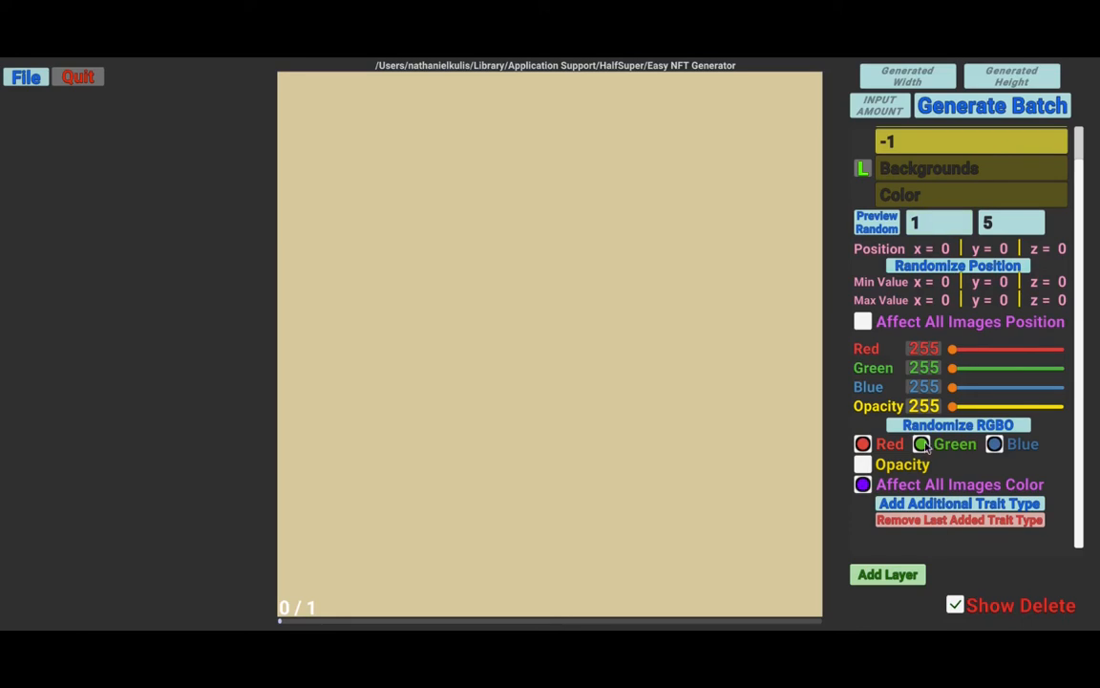
- Try out Randomize RGBO repeatedly on the Background layer to preview different random colours
left_click(956, 427)
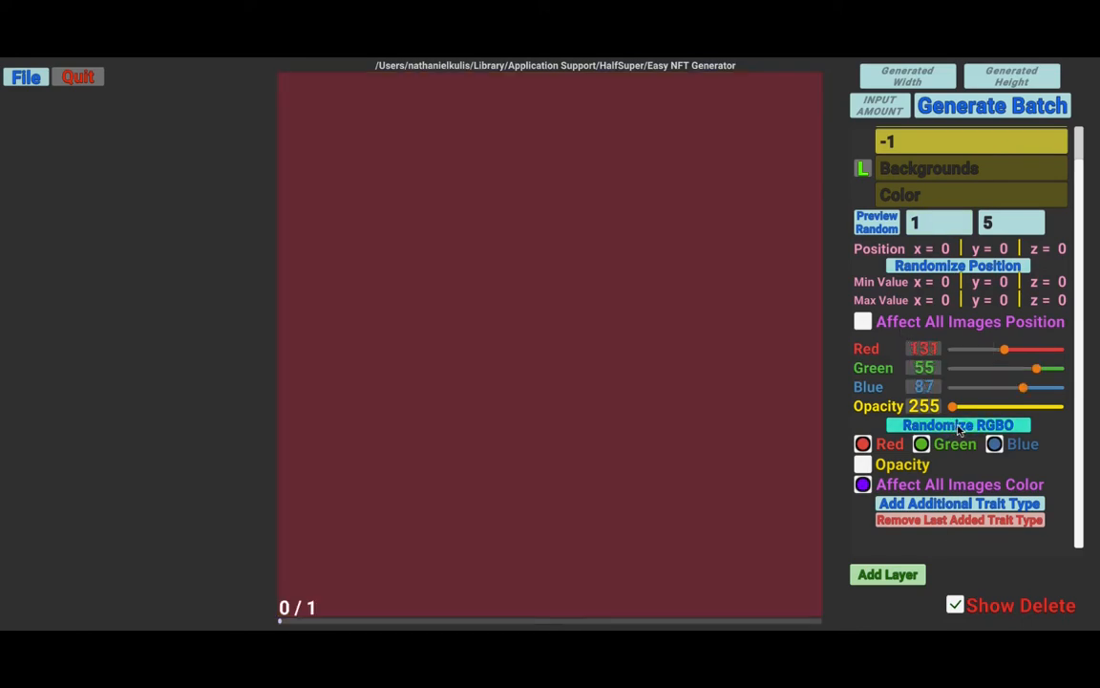
left_click(957, 428)
left_click(959, 429)
left_click(959, 429)
left_click(958, 428)
left_click(959, 429)
left_click(959, 429)
left_click(959, 428)
left_click(958, 428)
left_click(958, 429)
left_click(959, 429)
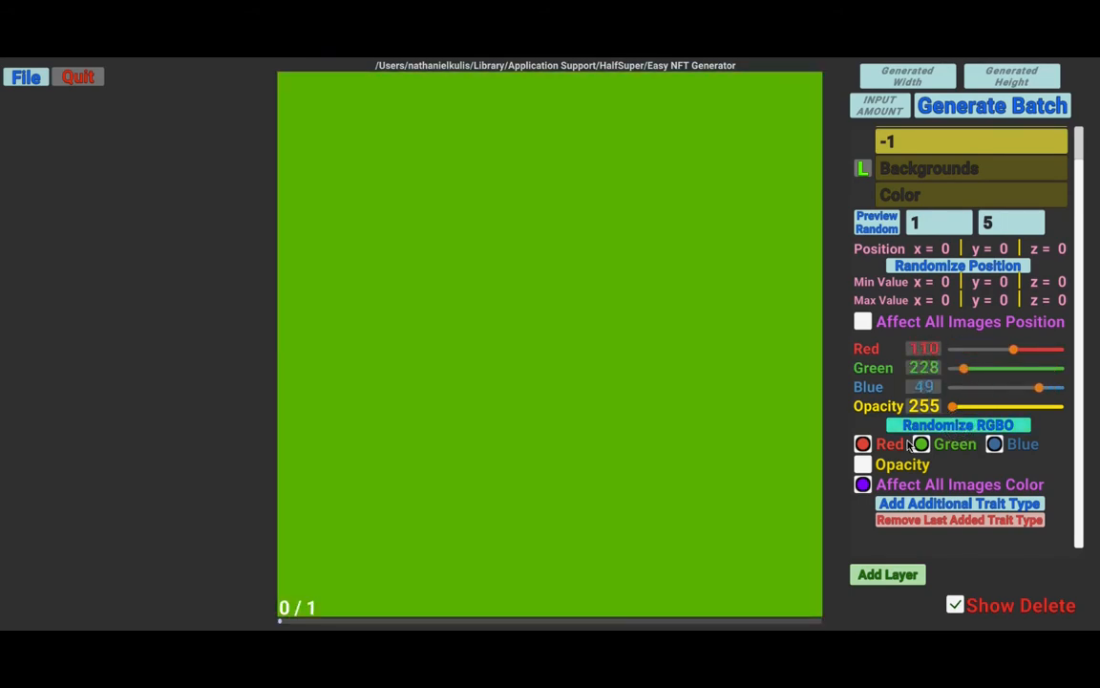
- Turn off all the Background layer's colour randomization options and reset its Red, Green and Blue values to 255
left_click(864, 486)
left_click(863, 444)
left_click(920, 444)
left_click(994, 444)
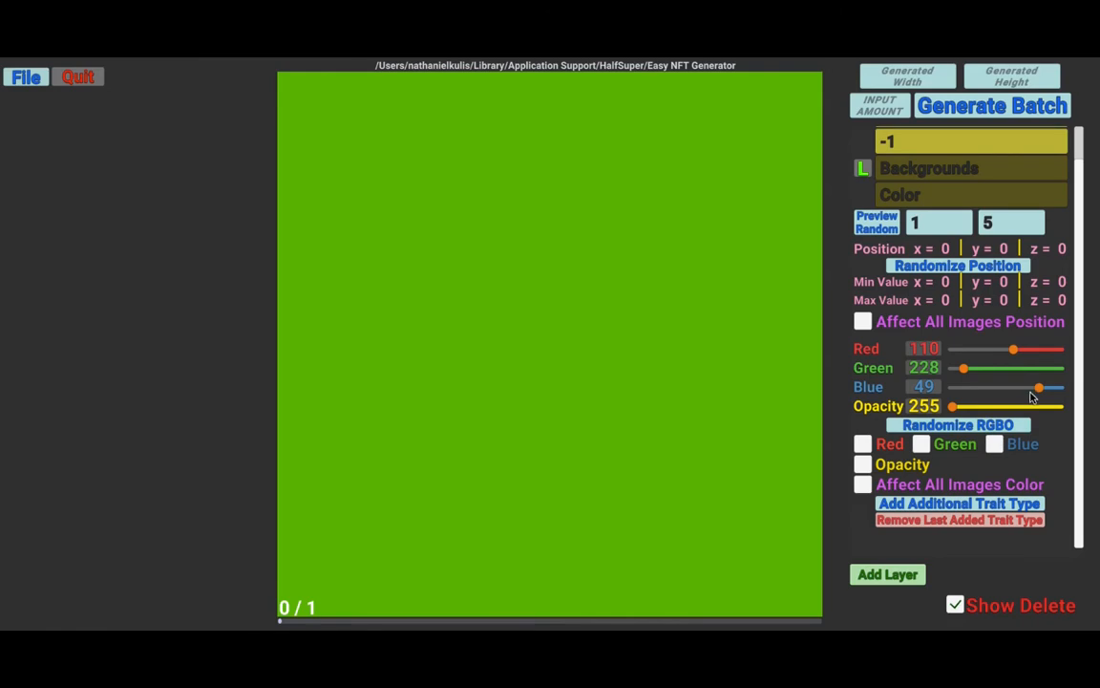
left_click_drag(1037, 387, 936, 369)
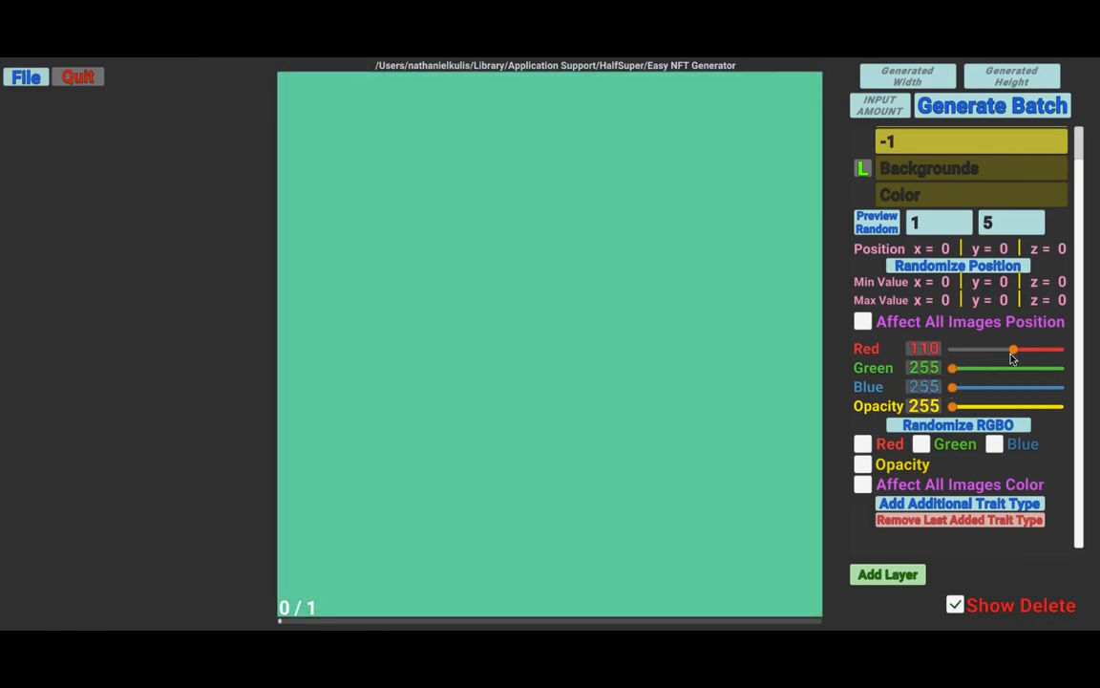
left_click_drag(1013, 349, 933, 350)
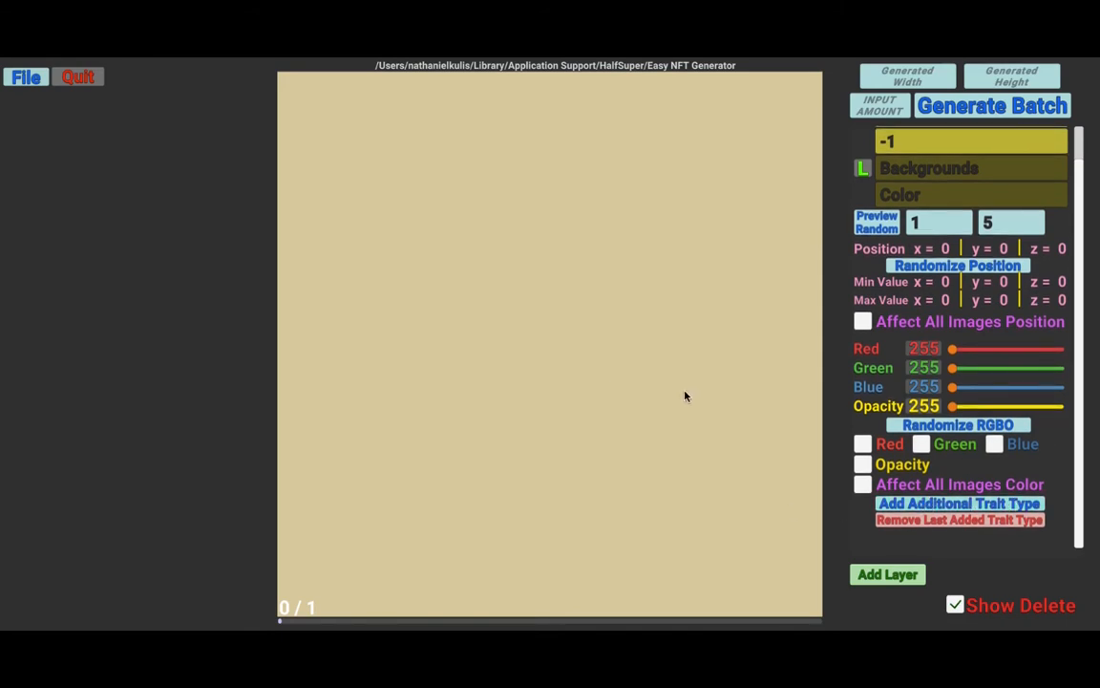
- Switch to Finder, review Green#75.png in the Color folder, and expand the BaseBody folder to examine its frog body files
key("super+Tab")
key("super+Tab")
key("super+Tab")
key("super+Tab")
key("super+Tab")
key("super+Tab")
key("super+Tab")
key("super+Tab")
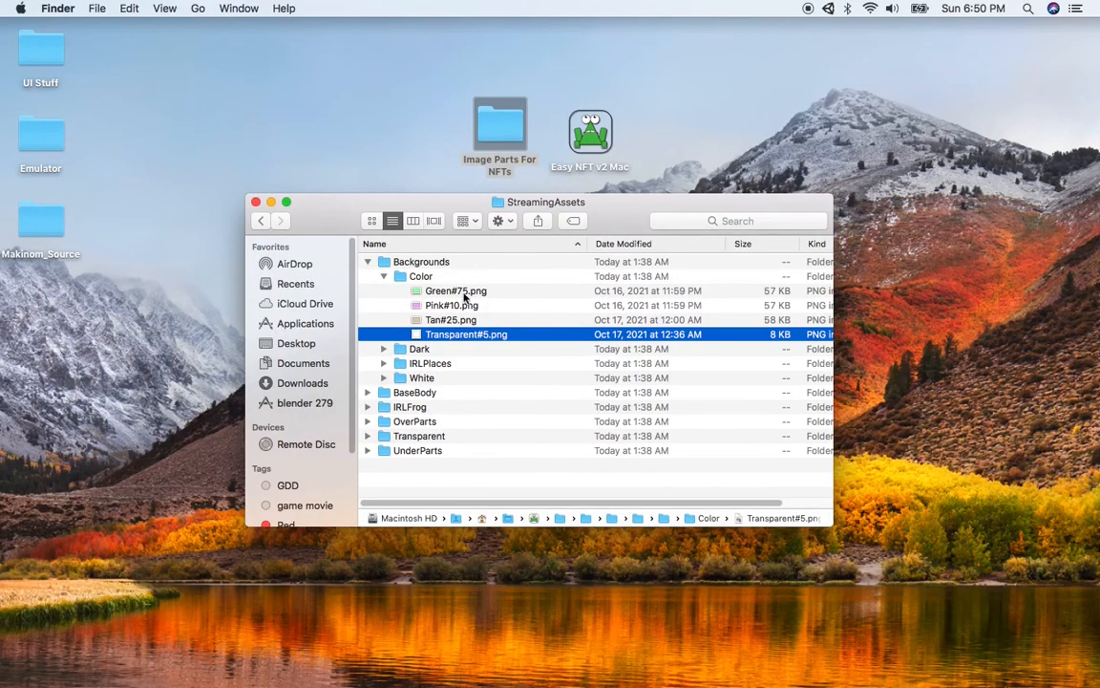
left_click(463, 293)
left_click(465, 302)
left_click(465, 293)
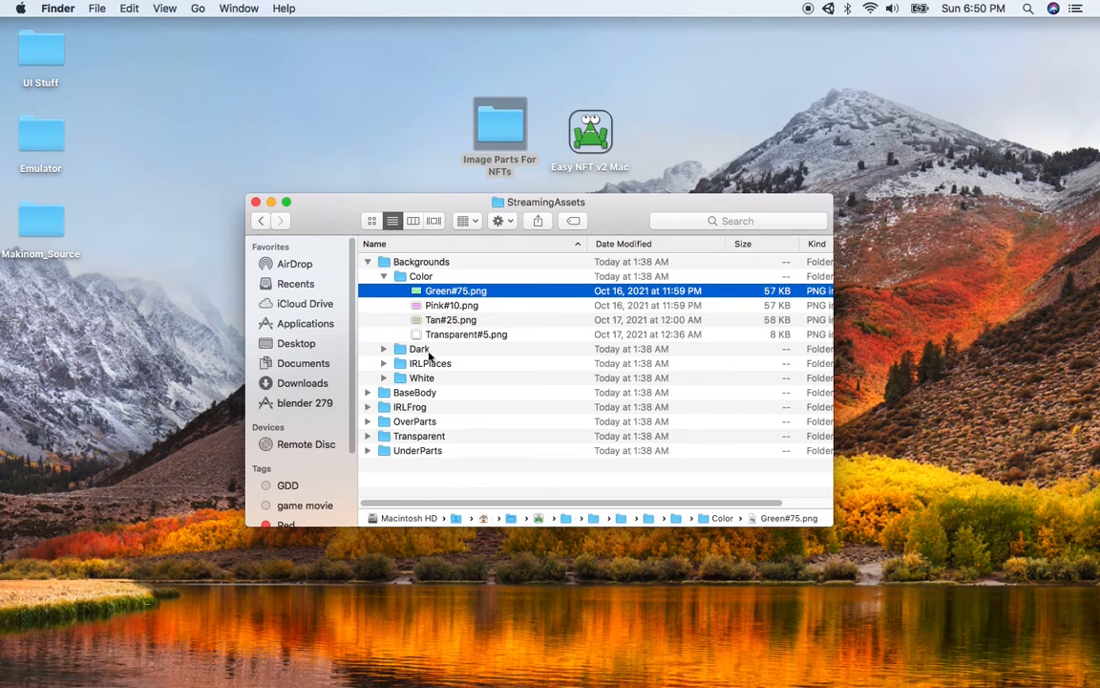
left_click(368, 392)
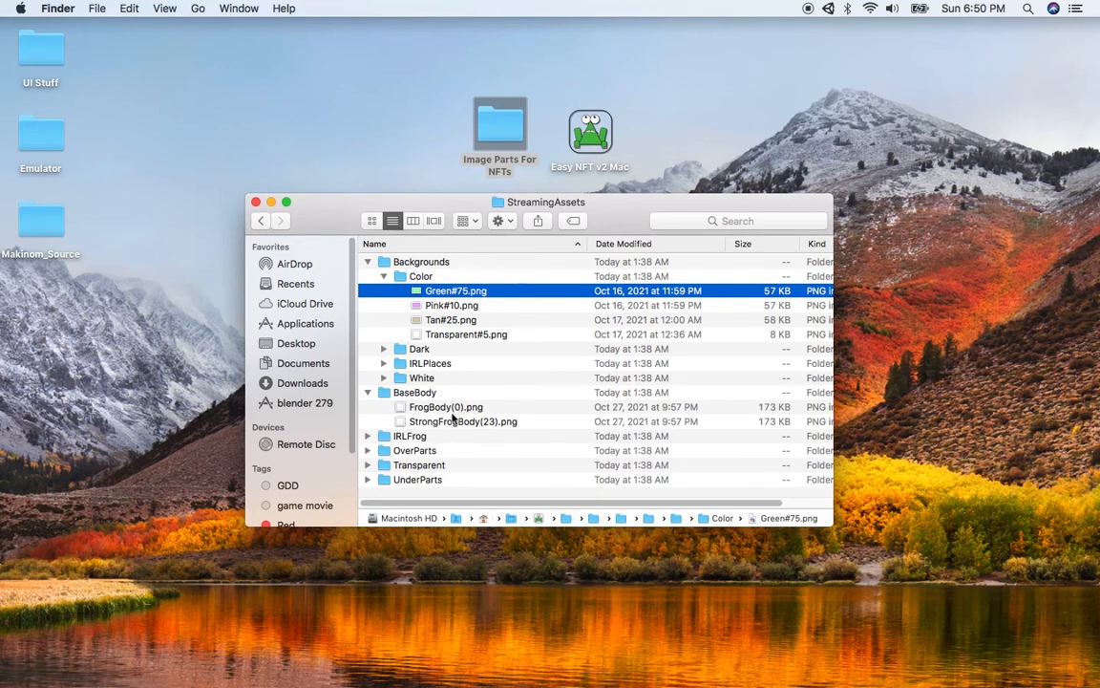
- Switch back to Easy NFT and add a new layer after the Background layer
key("super+Tab")
key("super+Tab")
key("super+Tab")
key("super+Tab")
key("super+Tab")
key("super+Tab")
key("super+Tab")
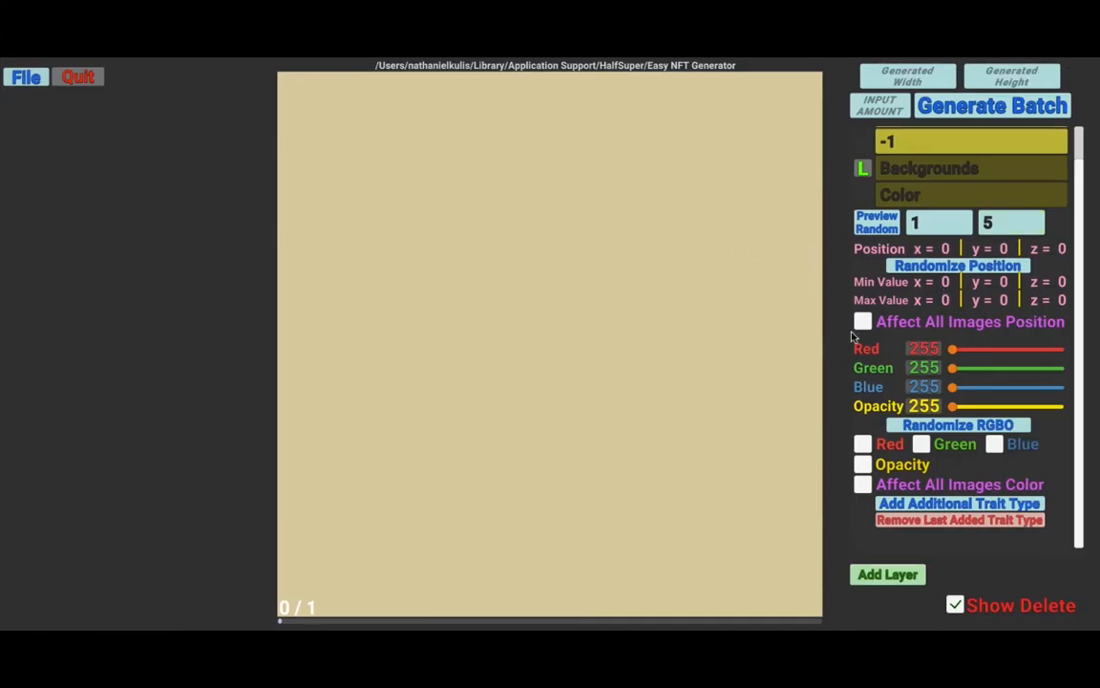
left_click(889, 578)
left_click(948, 147)
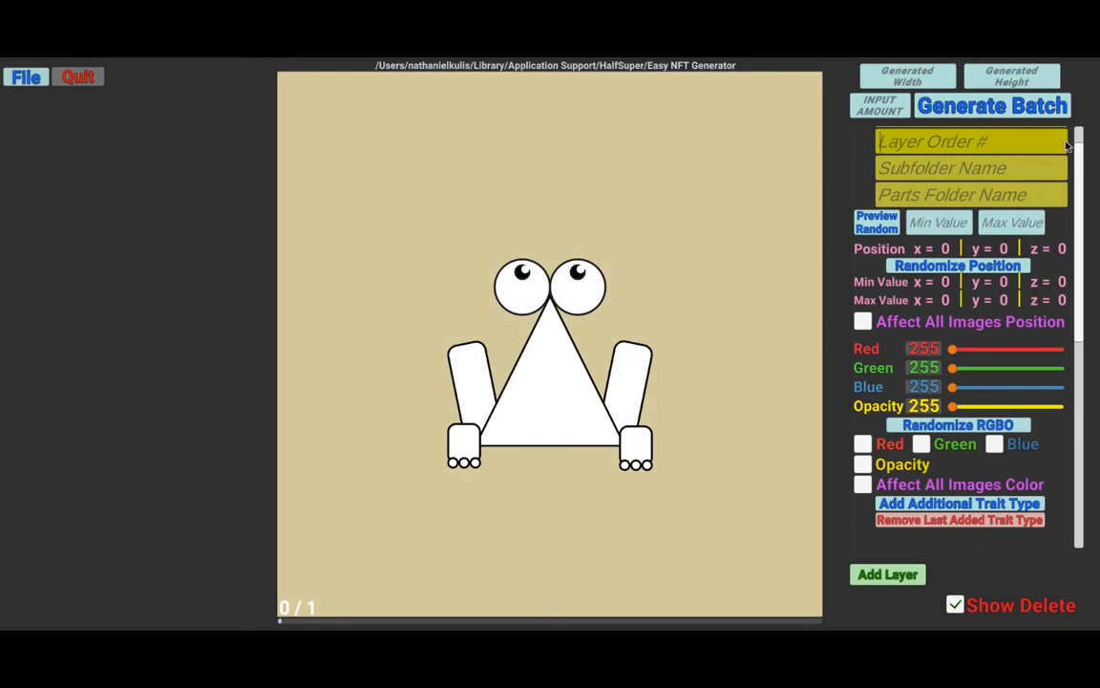
scroll(1063, 146, "up", 3)
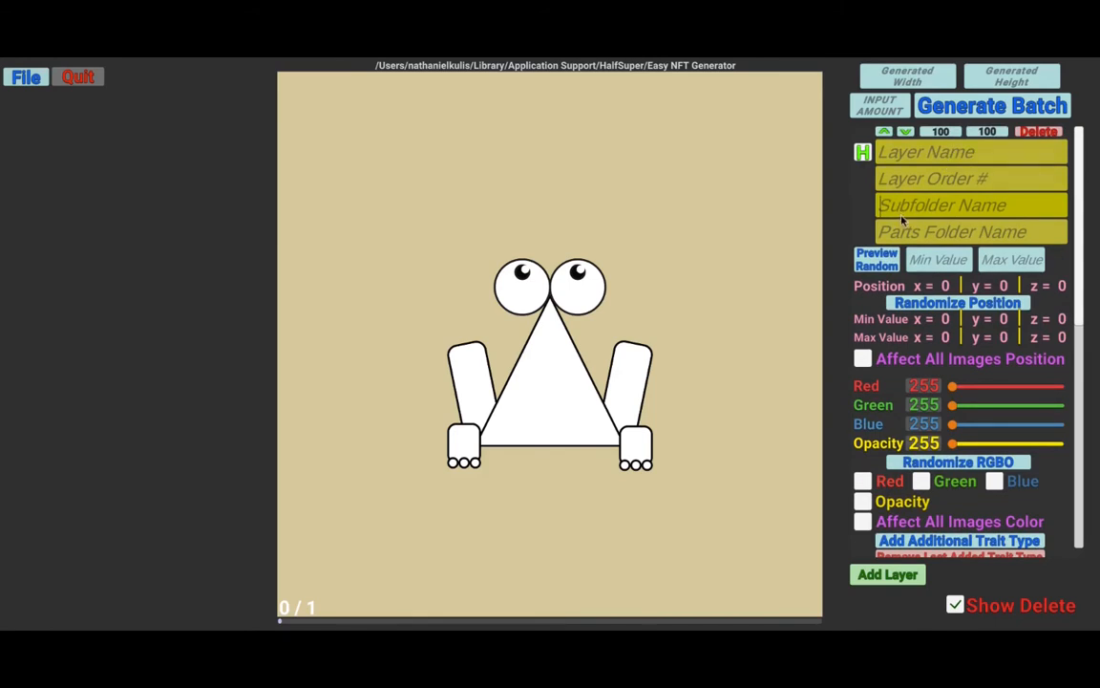
- Set the new layer's subfolder to BaseBody, switch to Finder to check that folder's name, and collapse the Backgrounds folder
type("BaseBody")
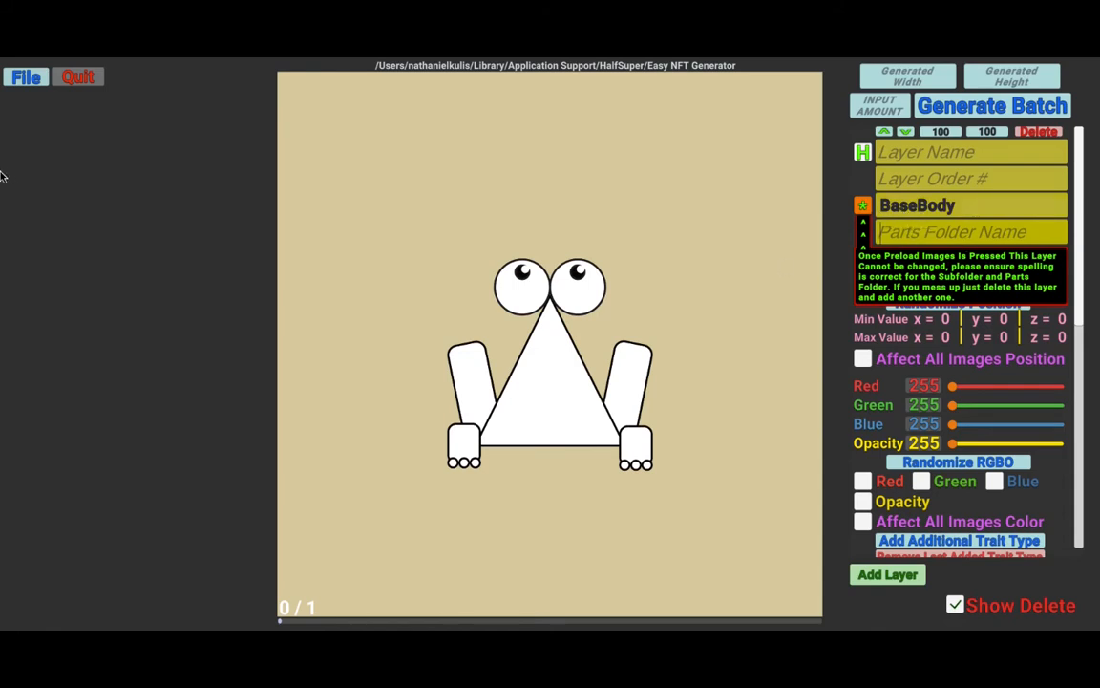
key("super+Tab")
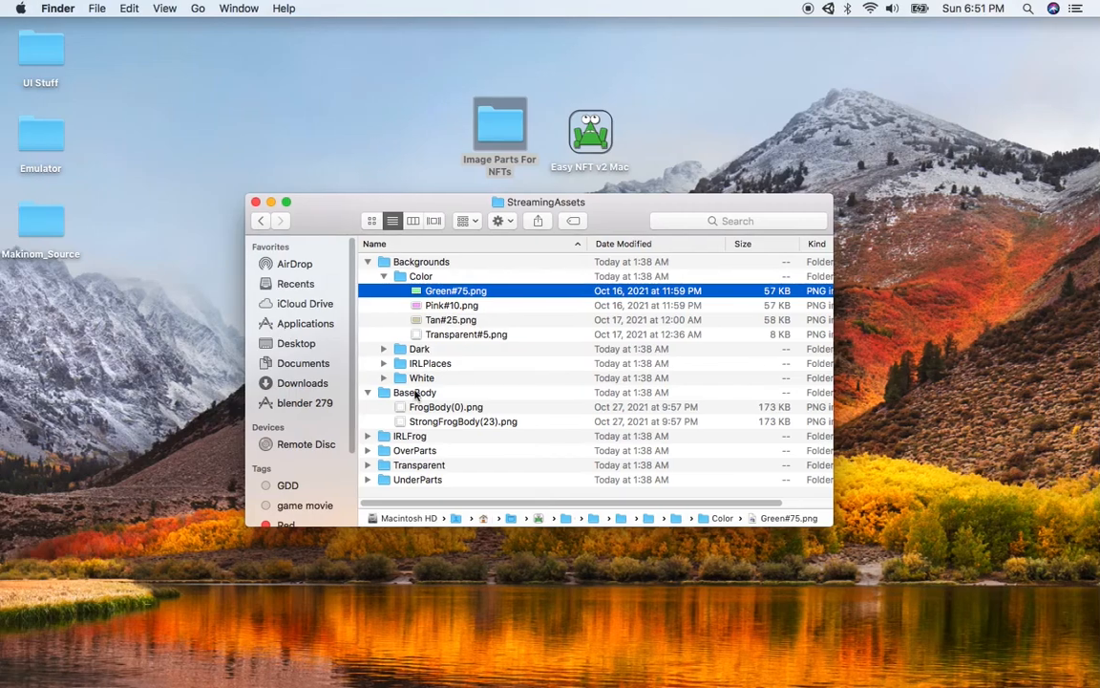
left_click(414, 392)
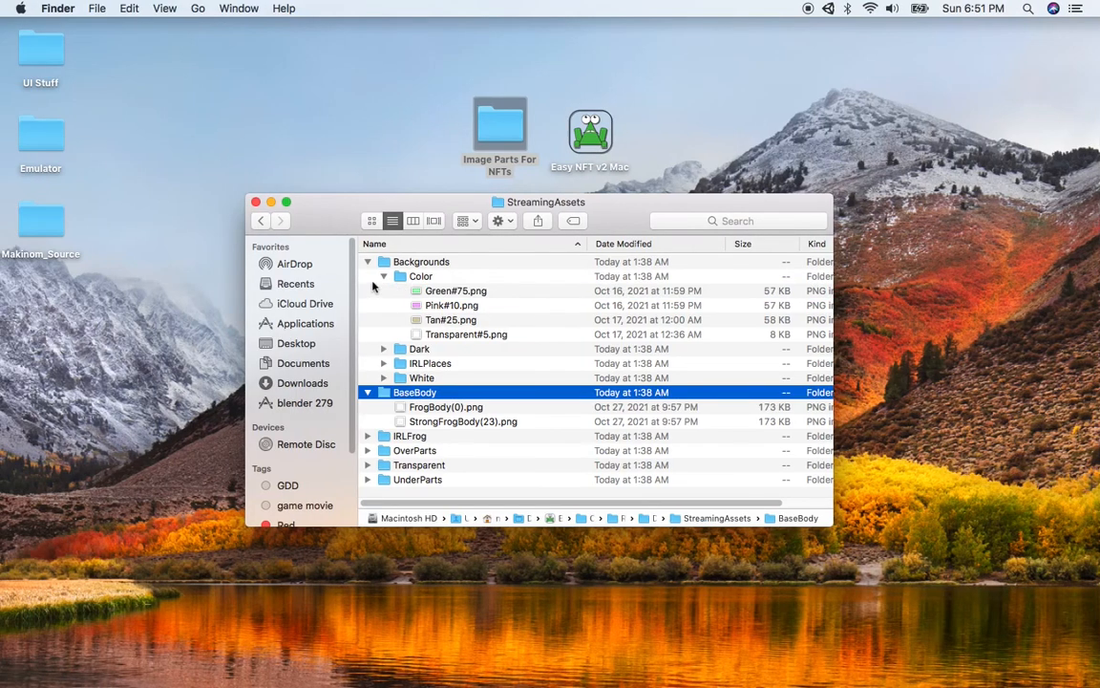
left_click(368, 261)
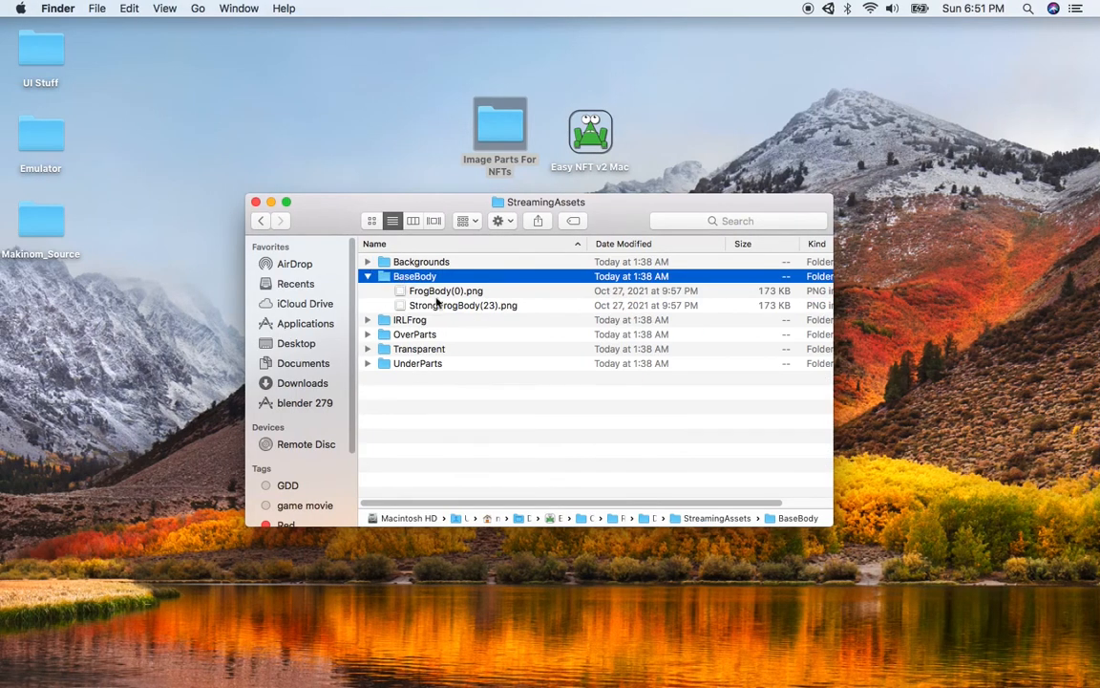
- Switch back to Easy NFT, name the layer Body with layer order 1, and preload its BaseBody images for a random preview
key("super+Tab")
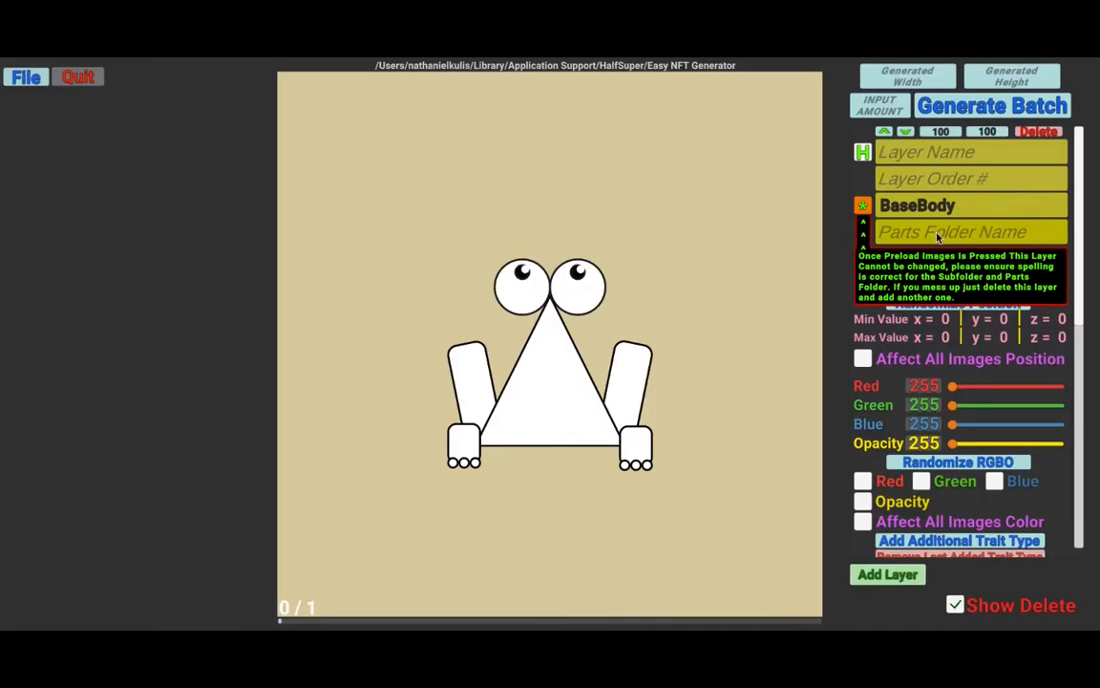
left_click(972, 240)
left_click(918, 161)
type("Body")
key("Tab")
type("1")
key("Tab")
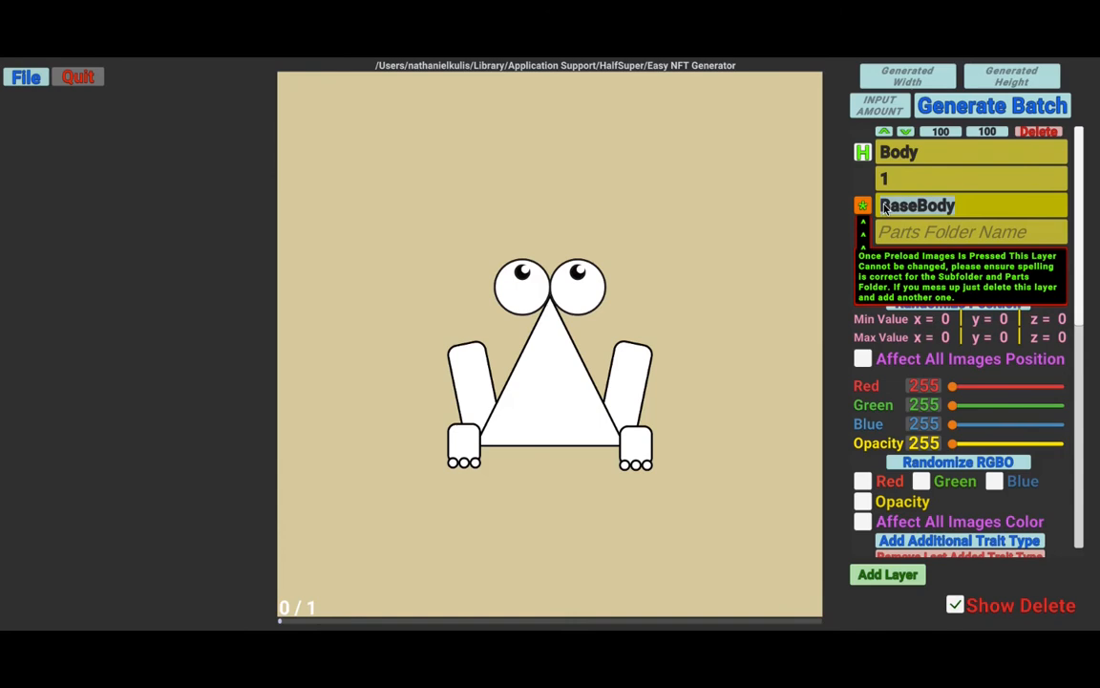
left_click(964, 242)
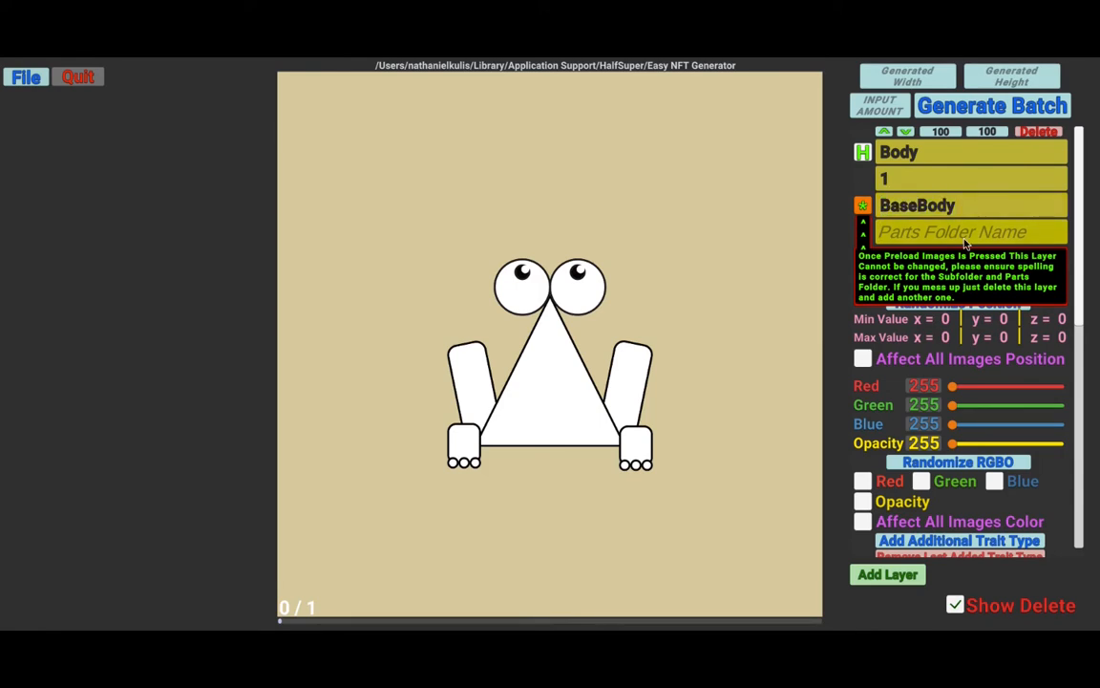
left_click(863, 206)
left_click(874, 258)
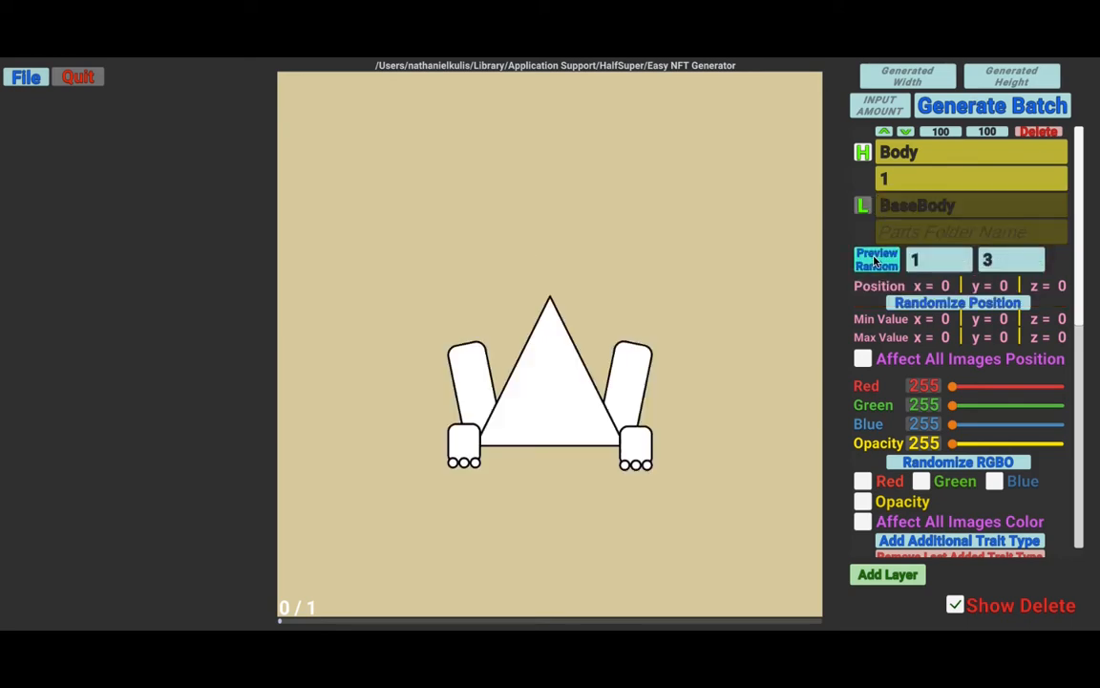
- Compare FrogBody(0).png and StrongFrogBody(23).png in Finder with the Body layer's minimum and maximum values in Easy NFT
key("super+Tab")
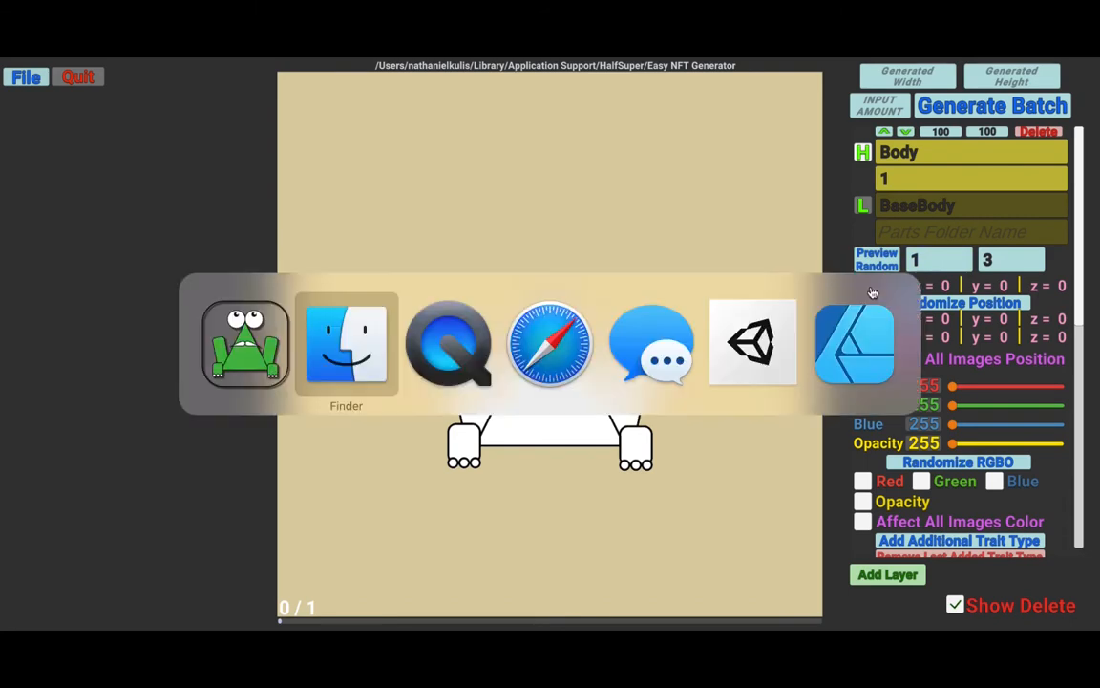
left_click(408, 289)
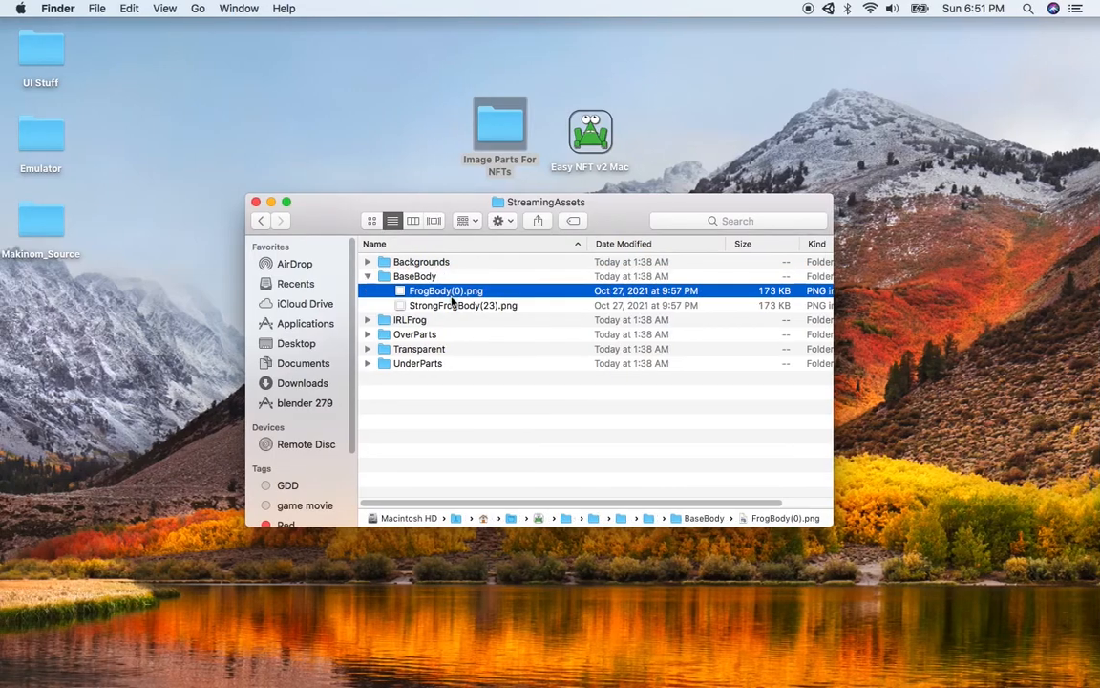
left_click(455, 304)
key("super+Tab")
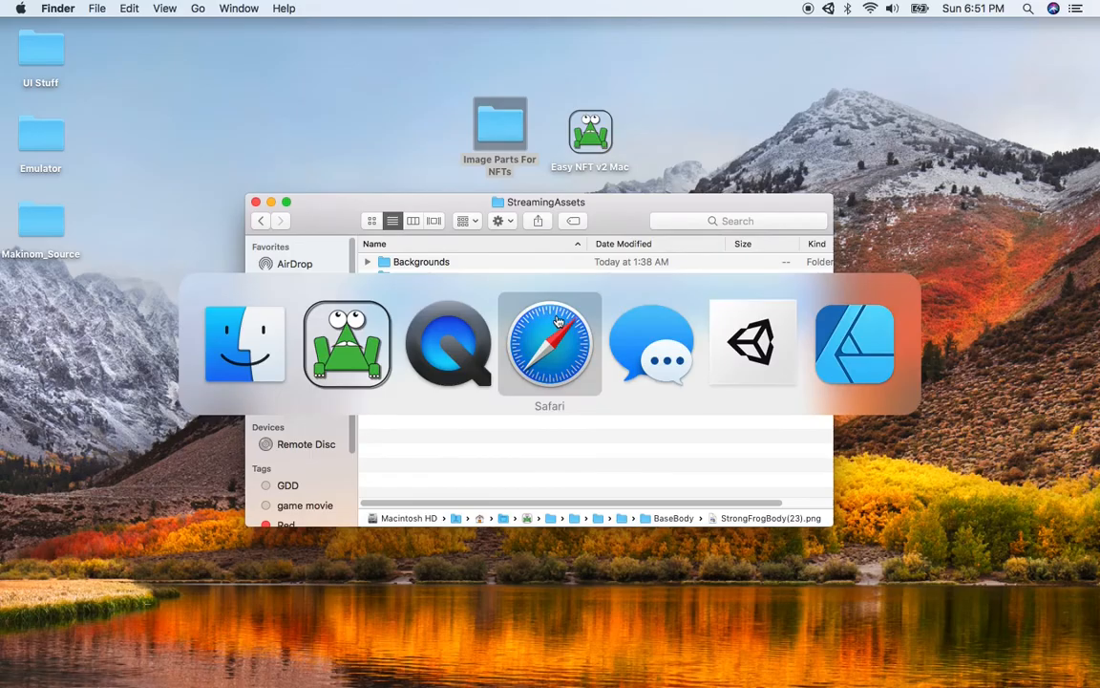
left_click(378, 325)
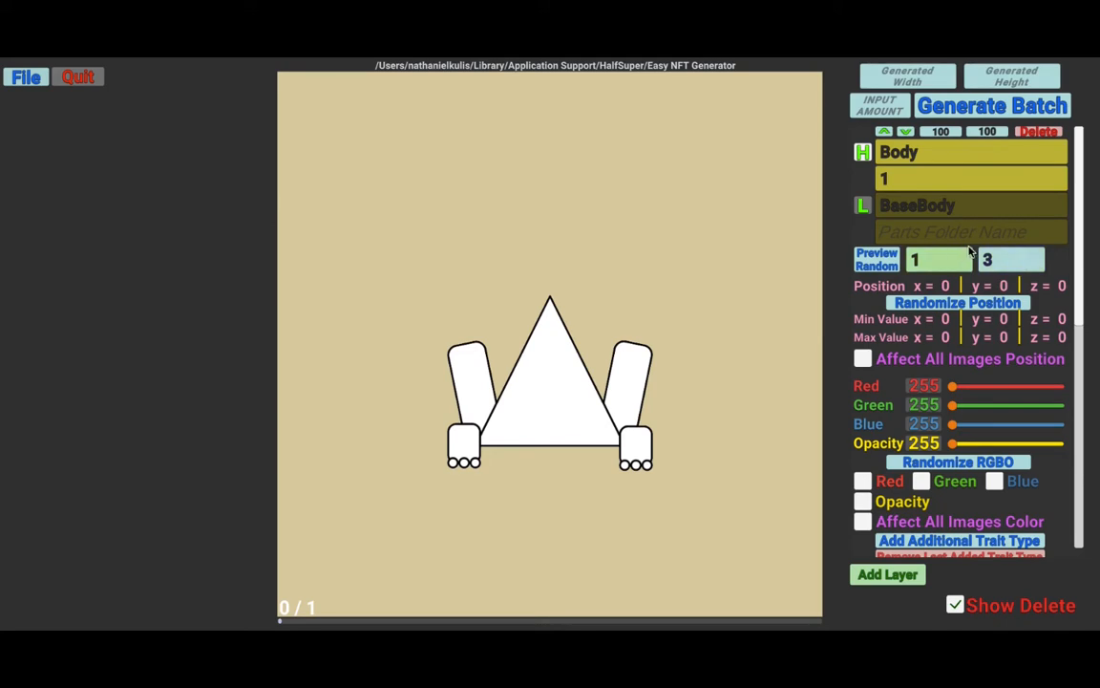
left_click(1014, 262)
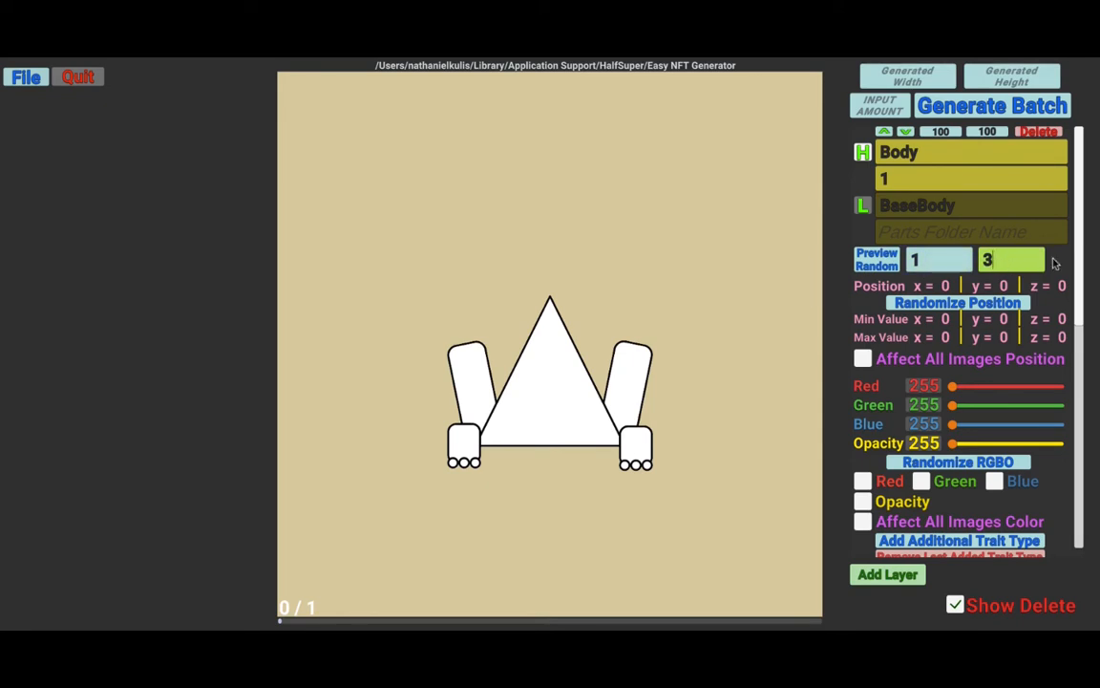
key("super+Tab")
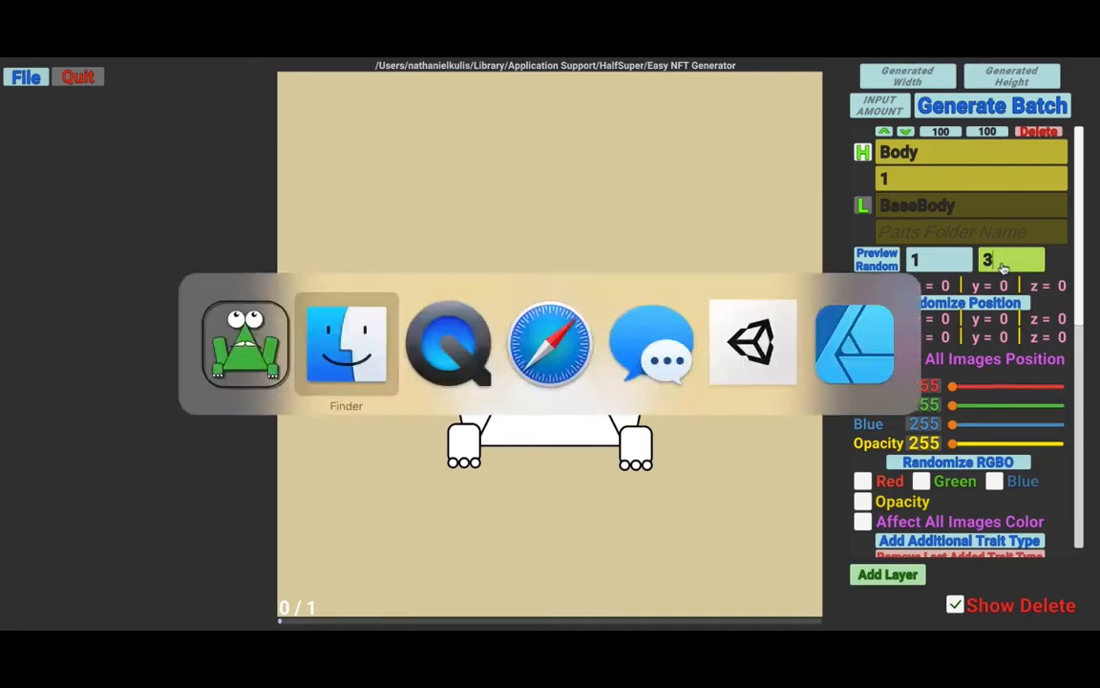
key("super+Tab")
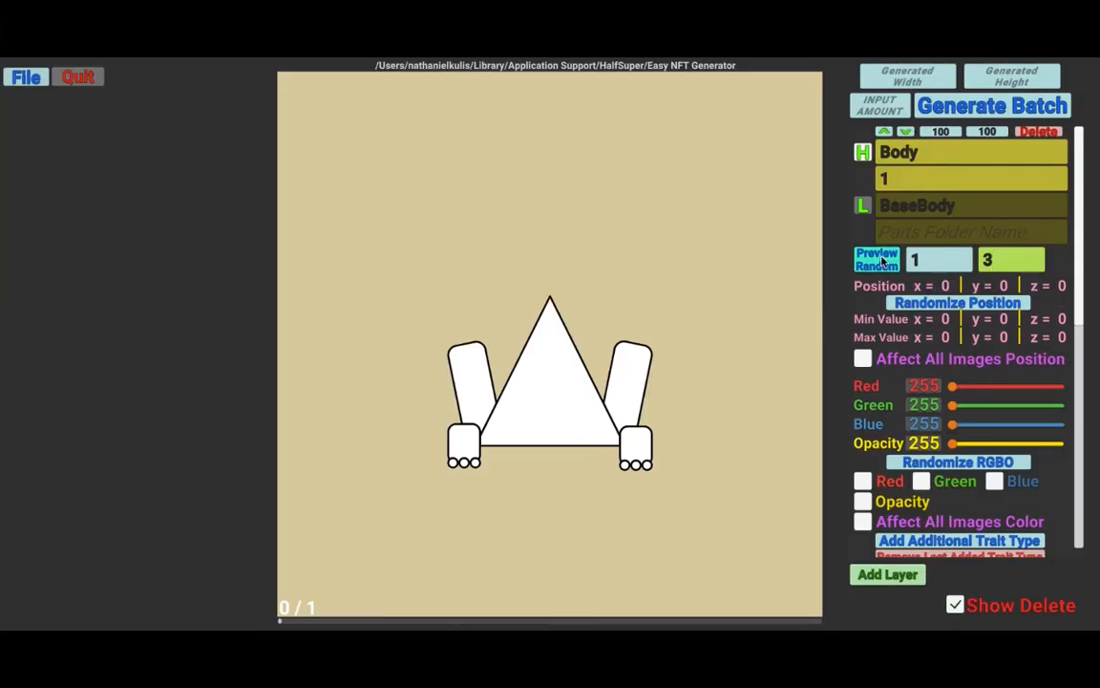
- Try out Red colour randomization on the Body layer by previewing random results repeatedly
left_click(878, 262)
left_click(871, 262)
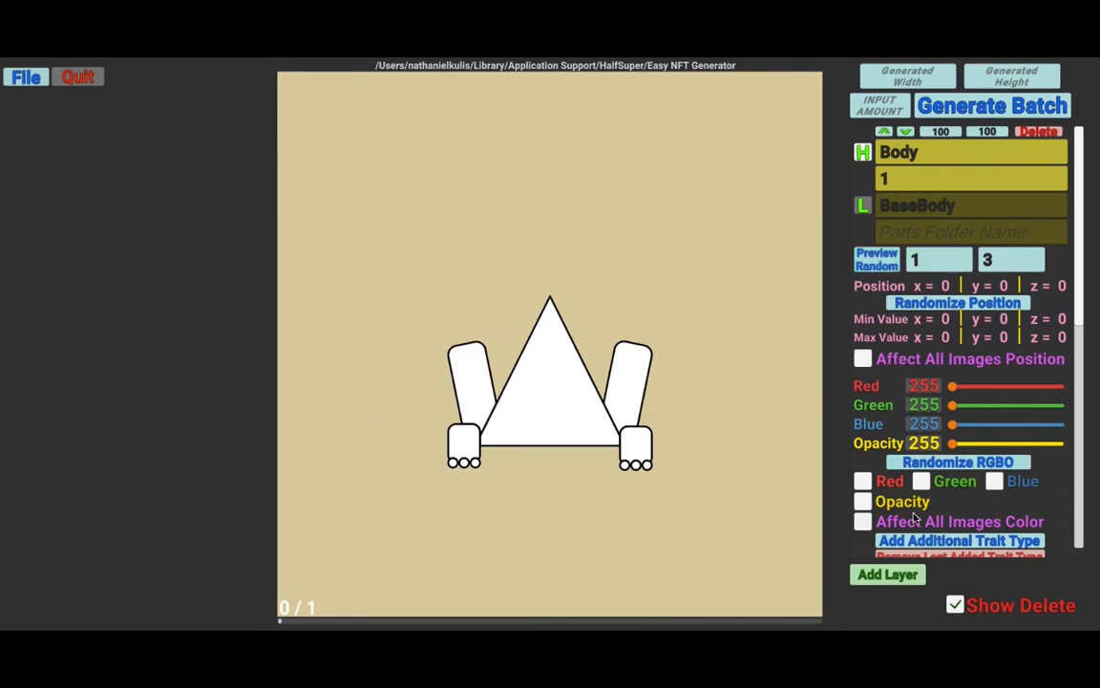
left_click(862, 483)
left_click(970, 465)
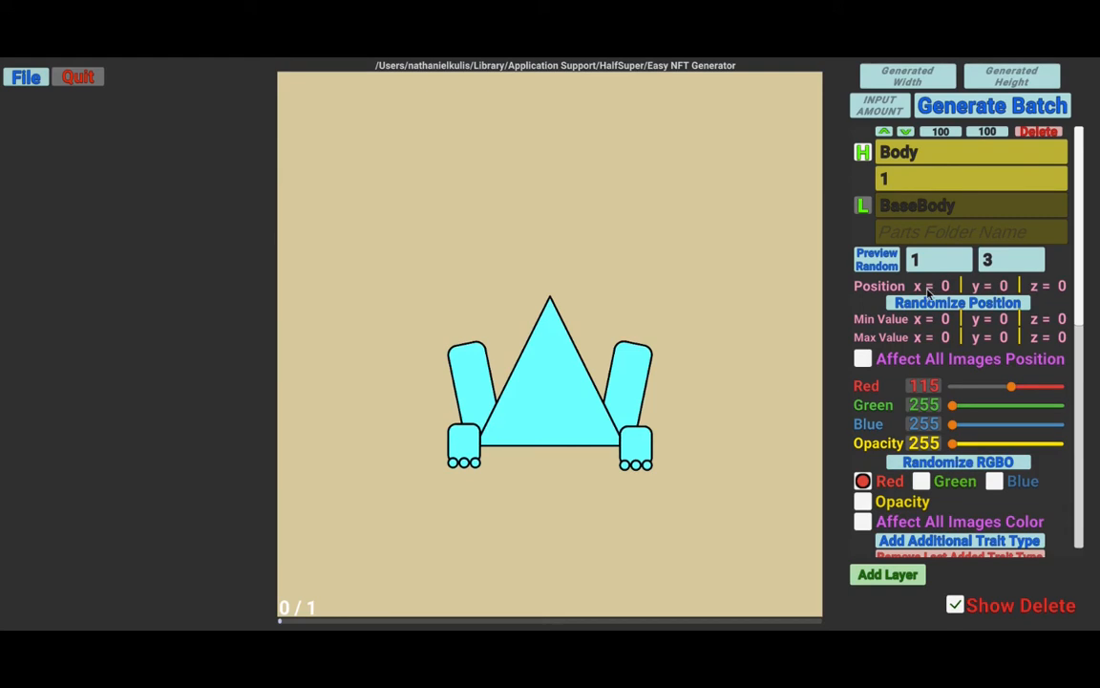
left_click(883, 267)
left_click(880, 264)
left_click(881, 264)
left_click(880, 263)
left_click(882, 265)
left_click(881, 264)
left_click(880, 265)
- Reset the Body layer's Red to 255 with its randomization off, and try Green at 169 before restoring it to 255
left_click_drag(982, 386, 953, 386)
left_click(863, 480)
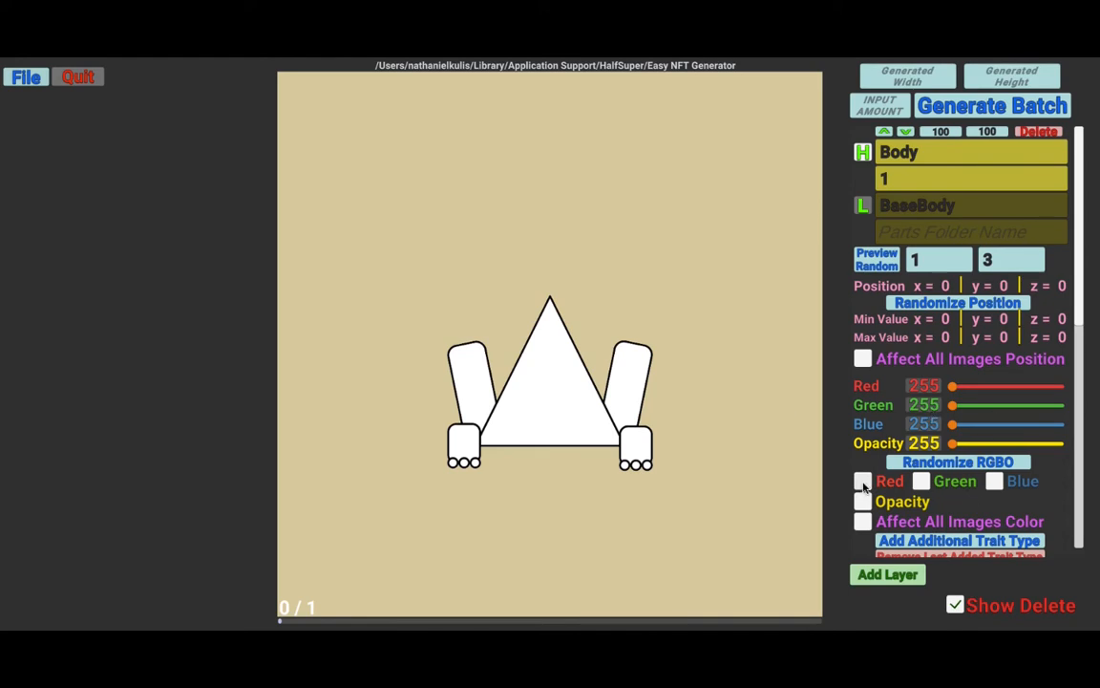
left_click_drag(955, 409, 989, 408)
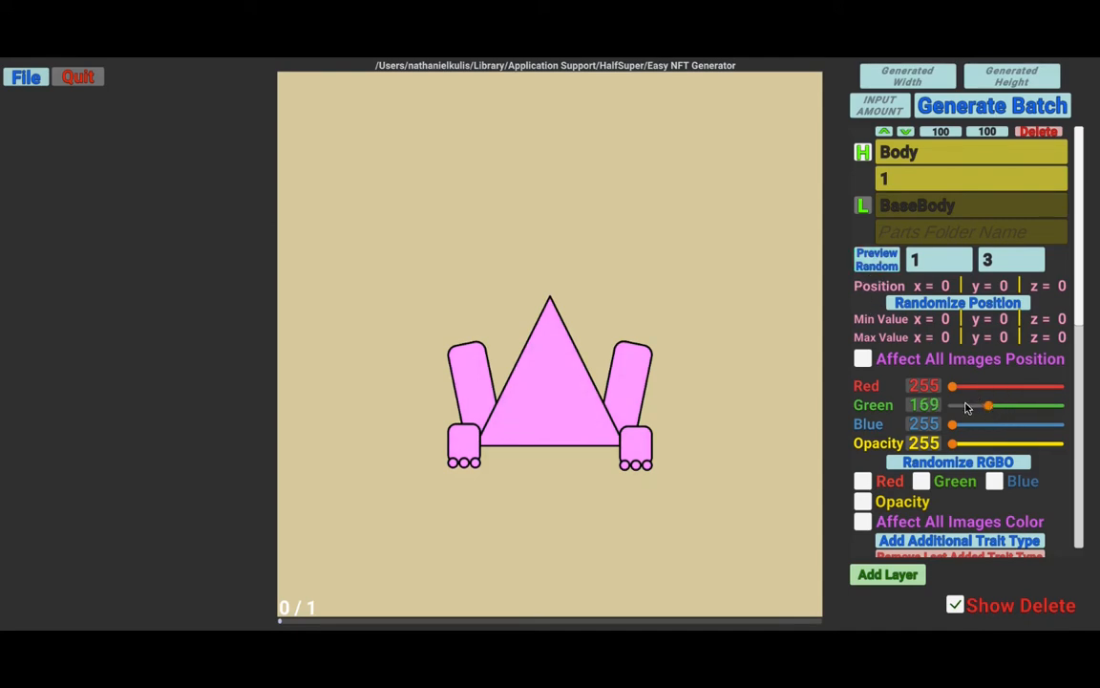
left_click_drag(988, 405, 910, 418)
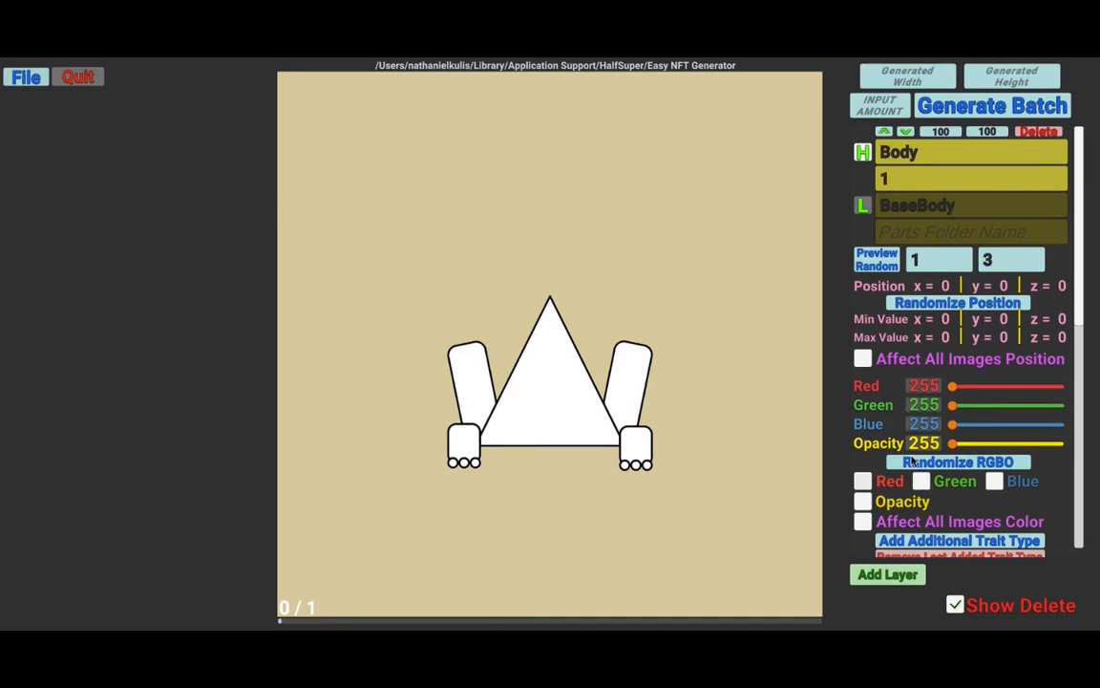
- Turn on Red, Green and Blue randomization and Affect All Images Color for the Body layer
left_click(863, 481)
left_click(920, 482)
left_click(995, 482)
left_click(857, 523)
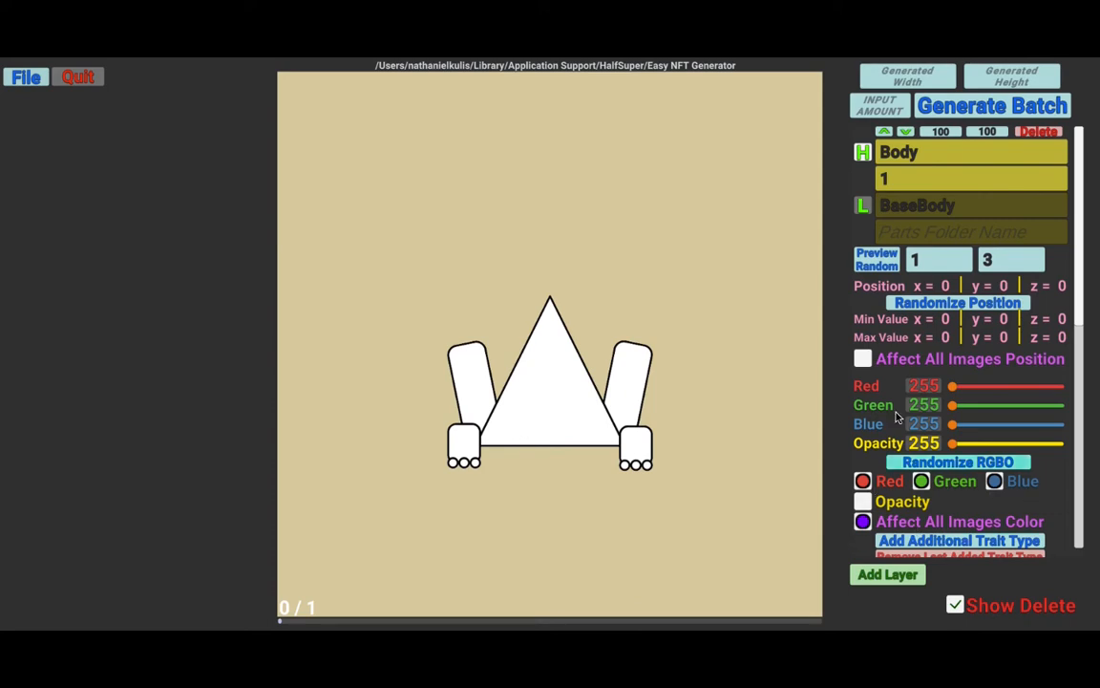
- Try out Randomize RGBO repeatedly on the Body layer to preview different random body colours
left_click(956, 464)
left_click(956, 465)
left_click(956, 465)
left_click(958, 466)
left_click(963, 468)
left_click(969, 470)
left_click(972, 468)
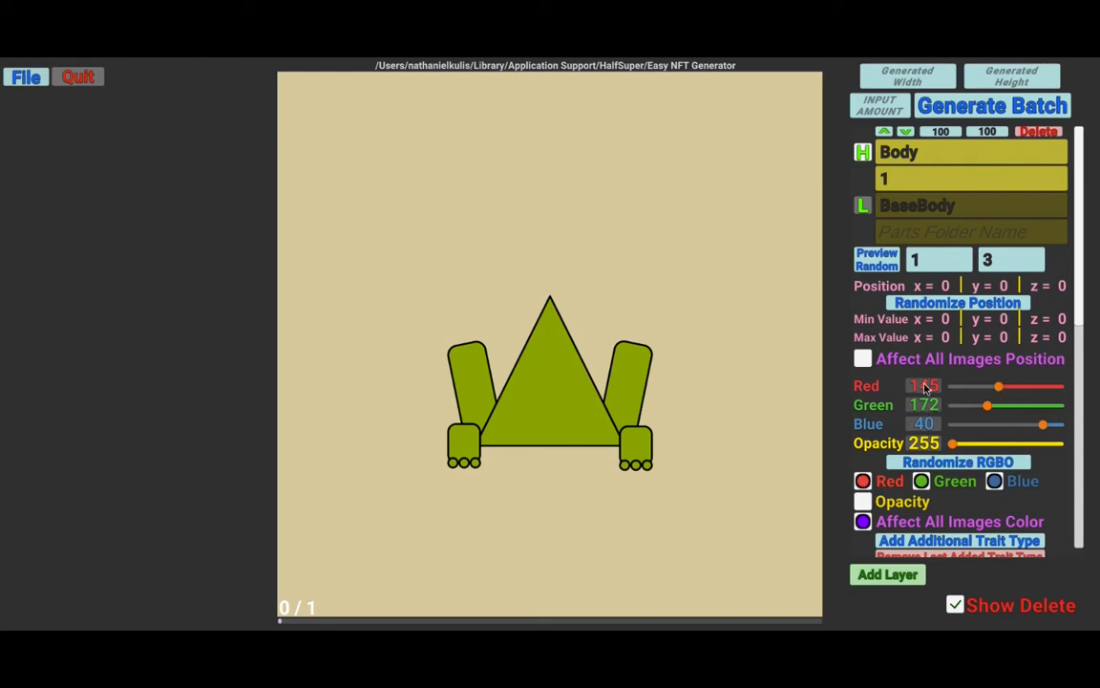
- Set the Body layer's colour values to Red 44, Green 5 and Blue 1
type("44")
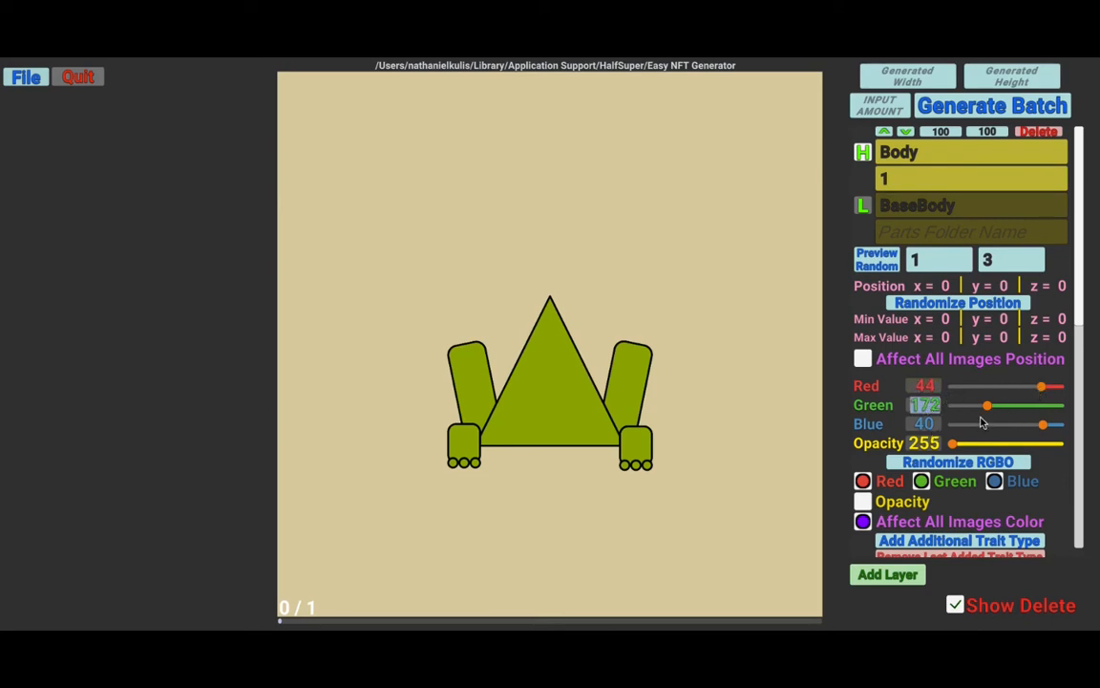
key("Tab")
type("5")
key("Return")
left_click(926, 426)
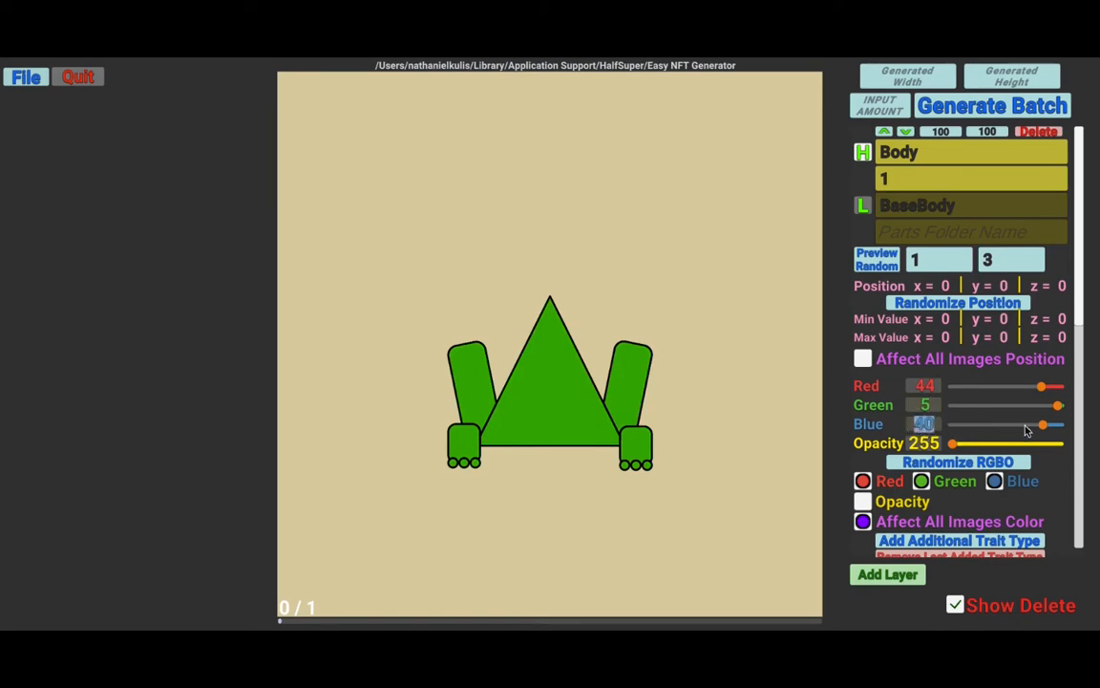
type("1")
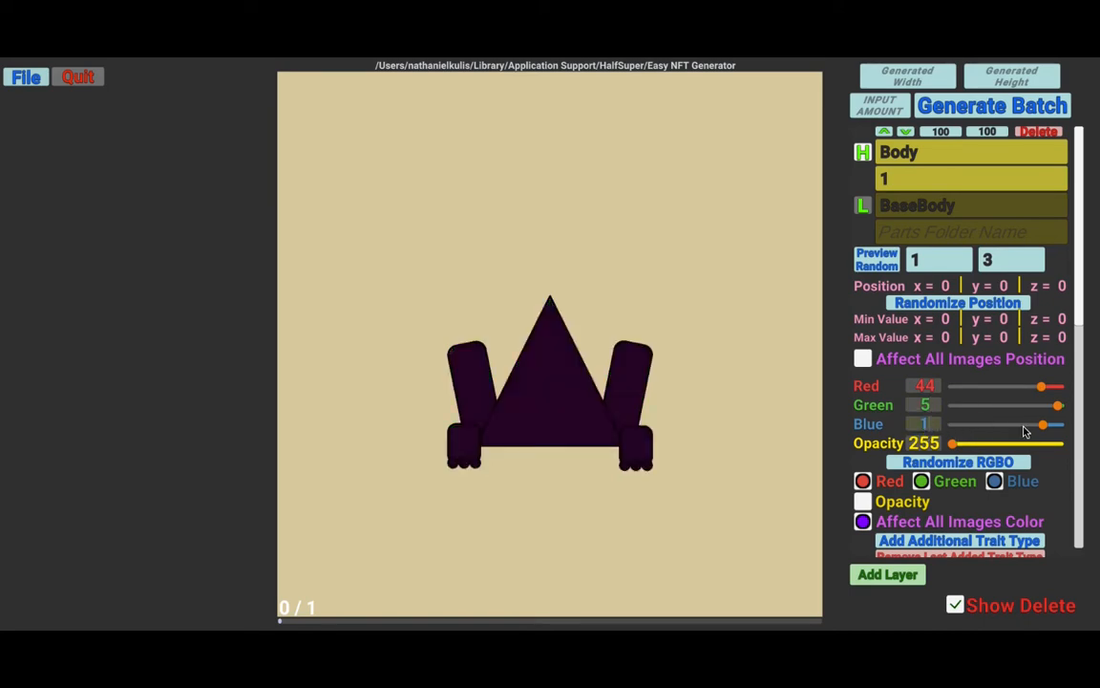
- Randomize the Body layer's colour several times and preview random bodies until one has a green colour
left_click(960, 463)
left_click(959, 463)
left_click(961, 465)
left_click(964, 467)
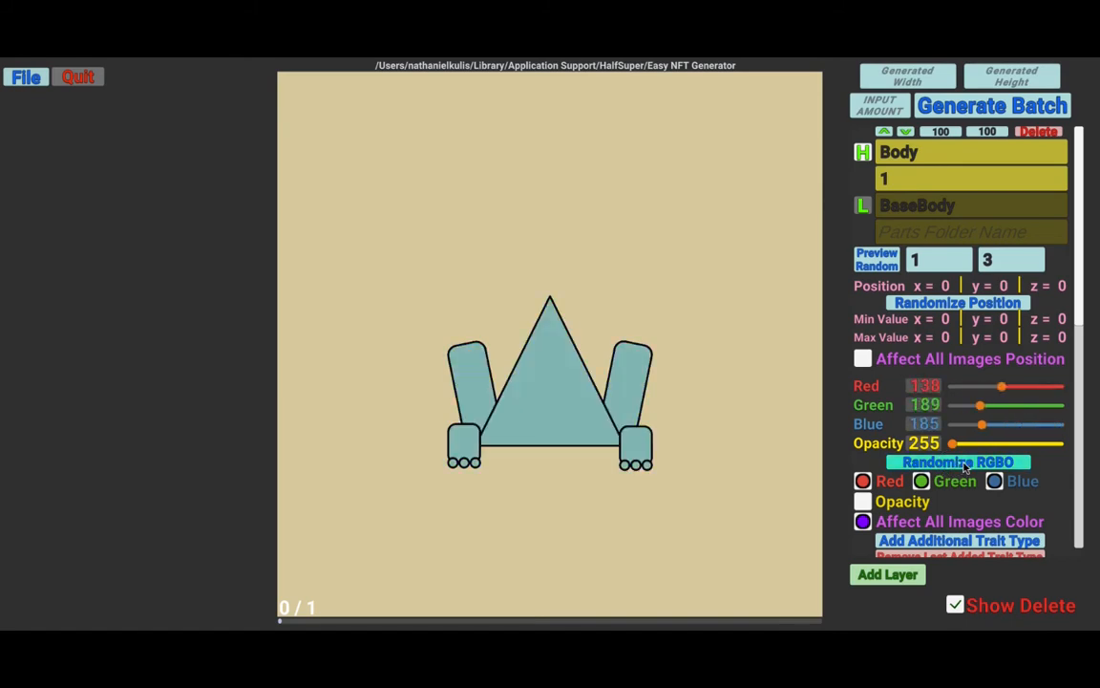
left_click(877, 266)
left_click(878, 267)
left_click(879, 266)
left_click(877, 267)
left_click(877, 264)
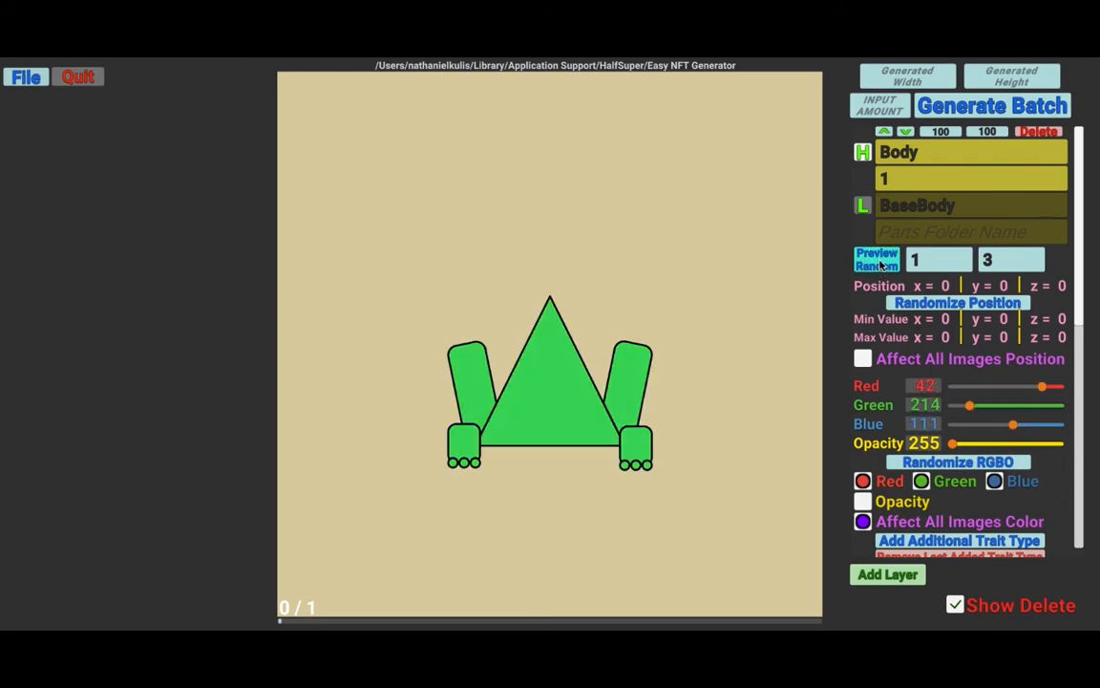
- Add an additional trait type named Power to the Body layer, checking the BaseBody file names in Finder
scroll(1041, 546, "down", 3)
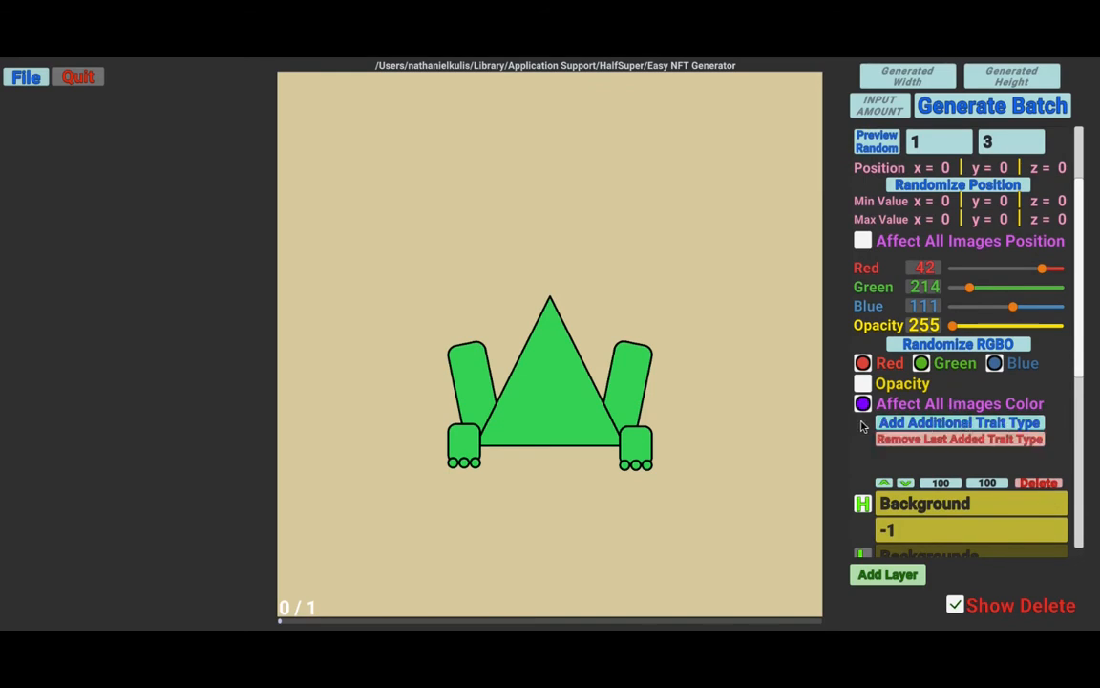
left_click(986, 427)
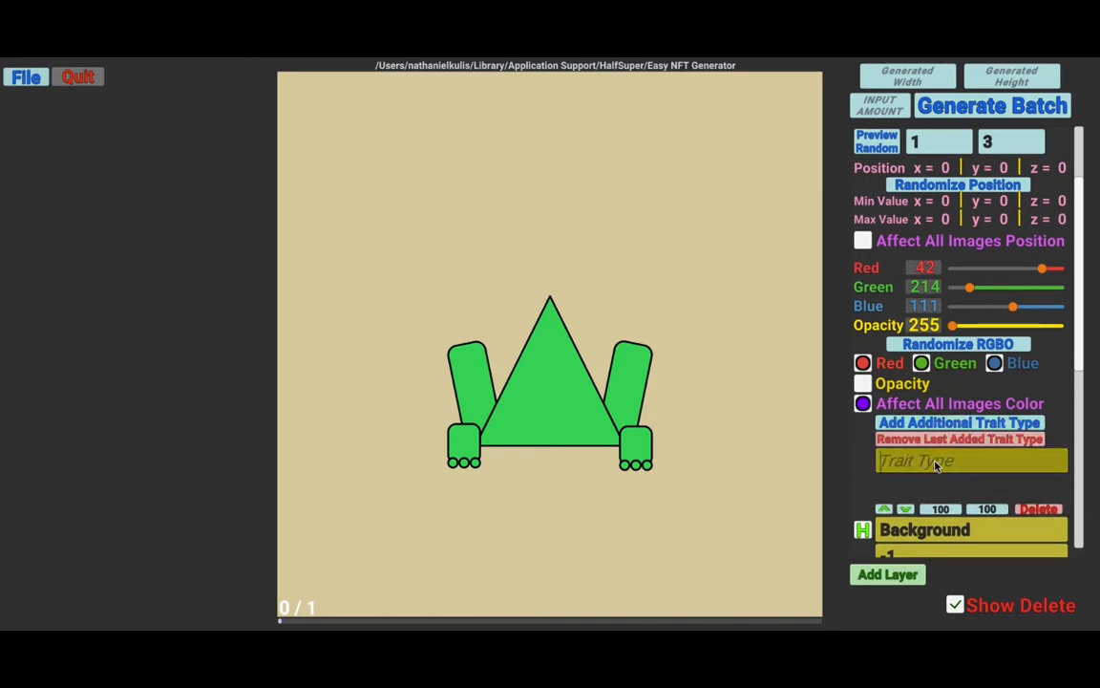
key("super+Tab")
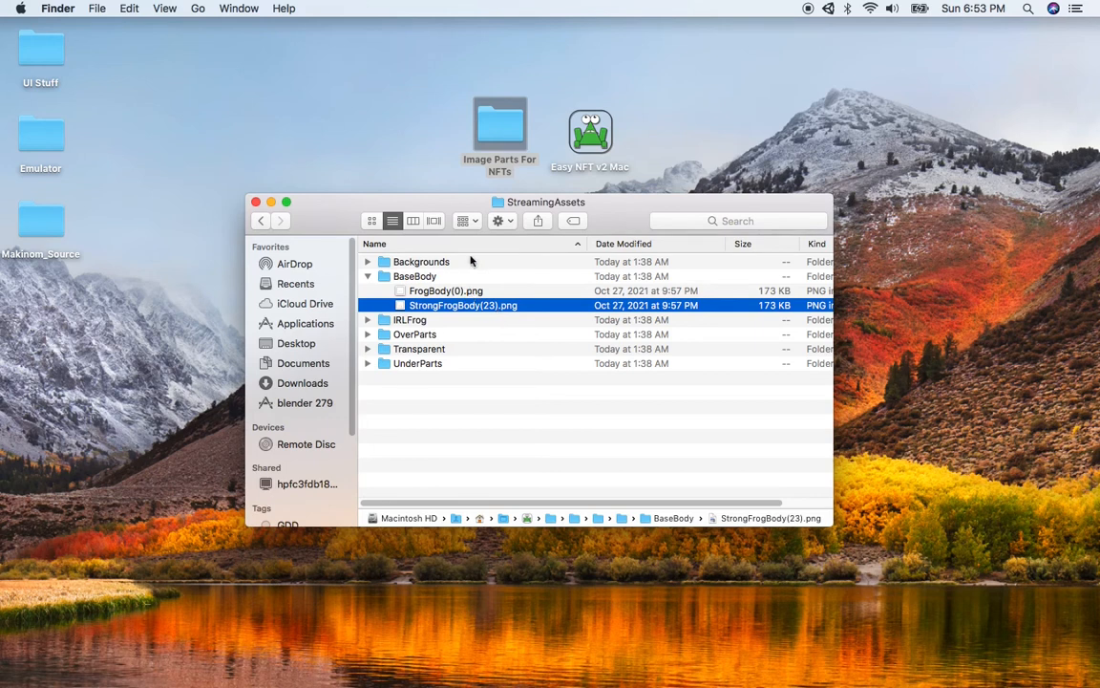
key("super+Tab")
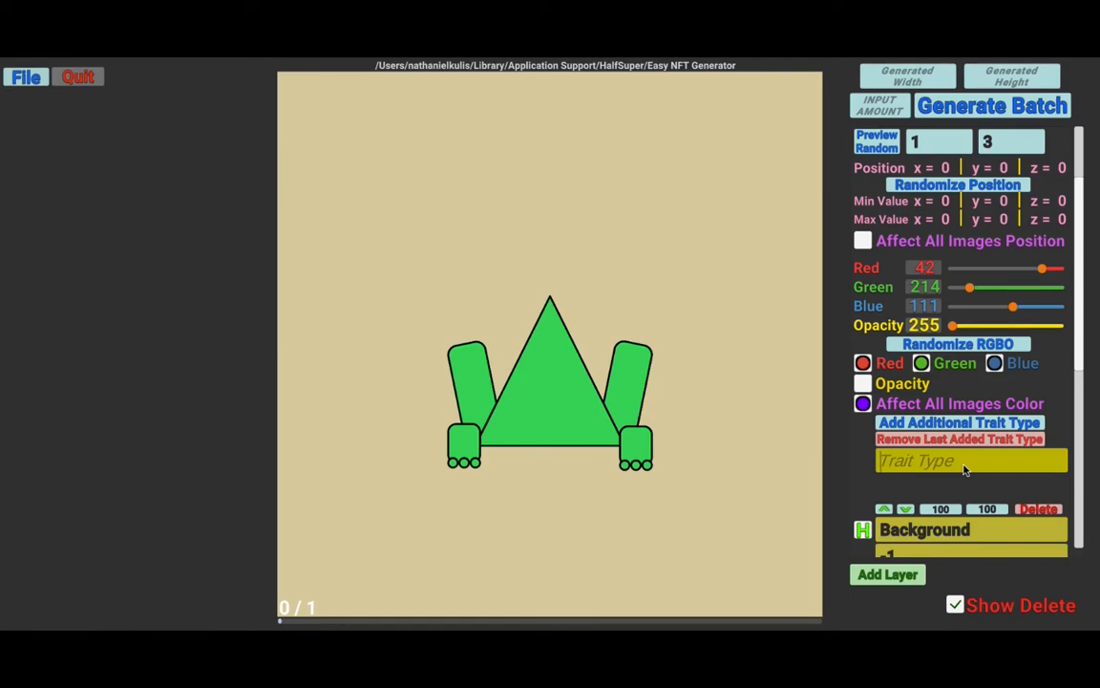
type("Power")
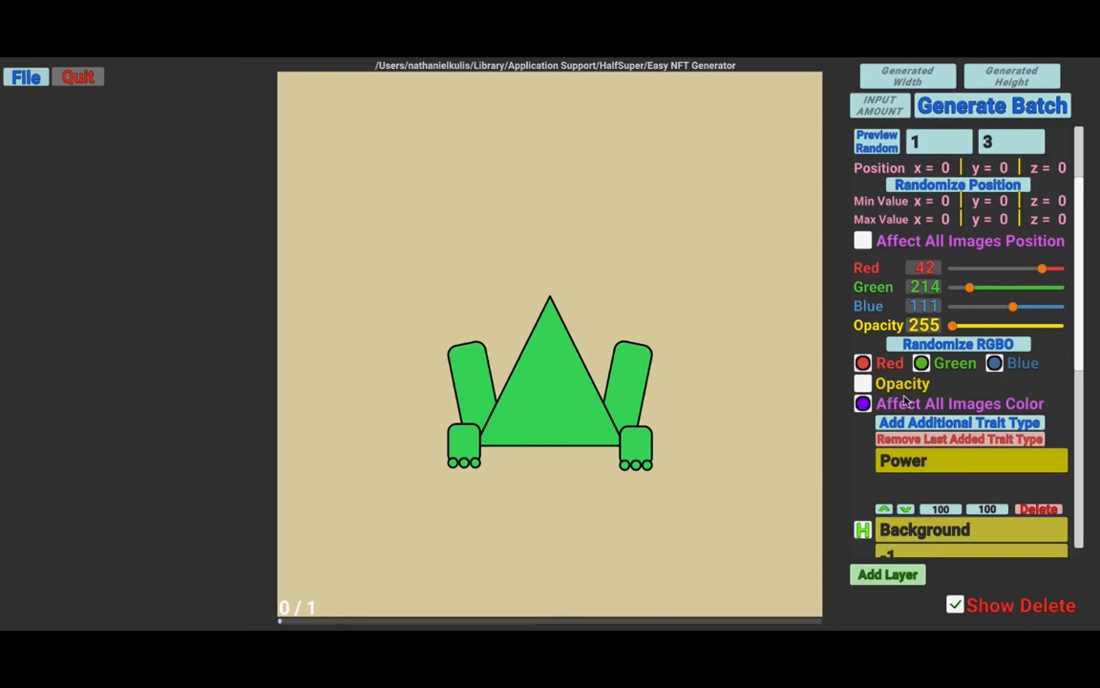
- Add a new layer named Eyes with layer order 1
scroll(934, 477, "down", 1)
scroll(933, 476, "up", 5)
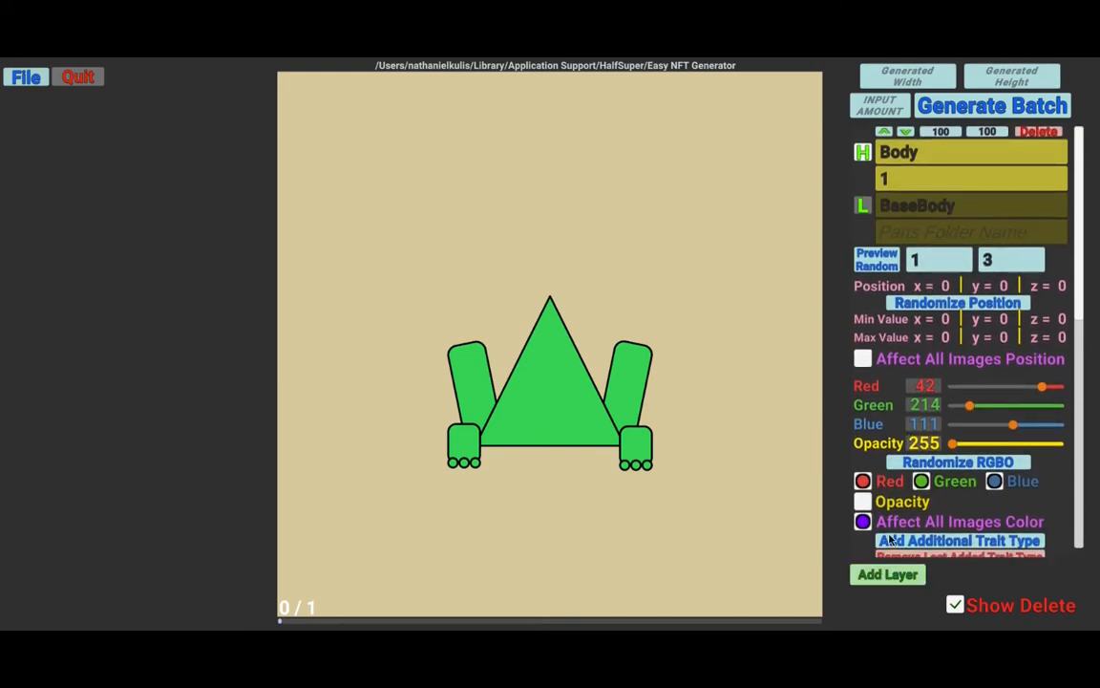
left_click(885, 574)
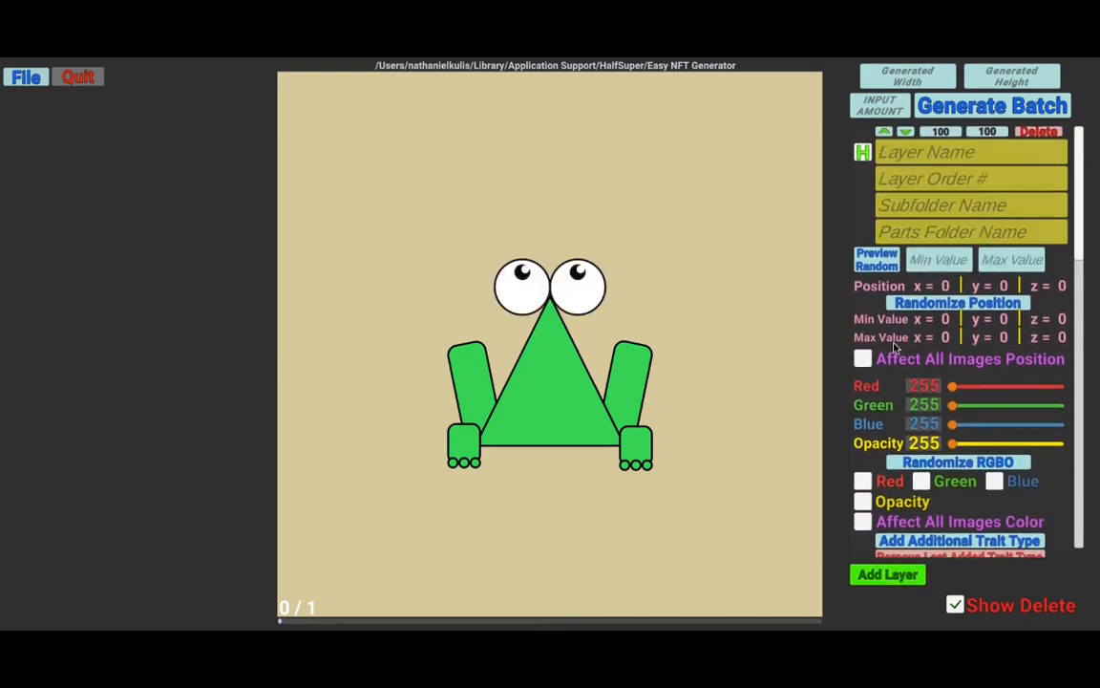
left_click(917, 161)
type("Wy")
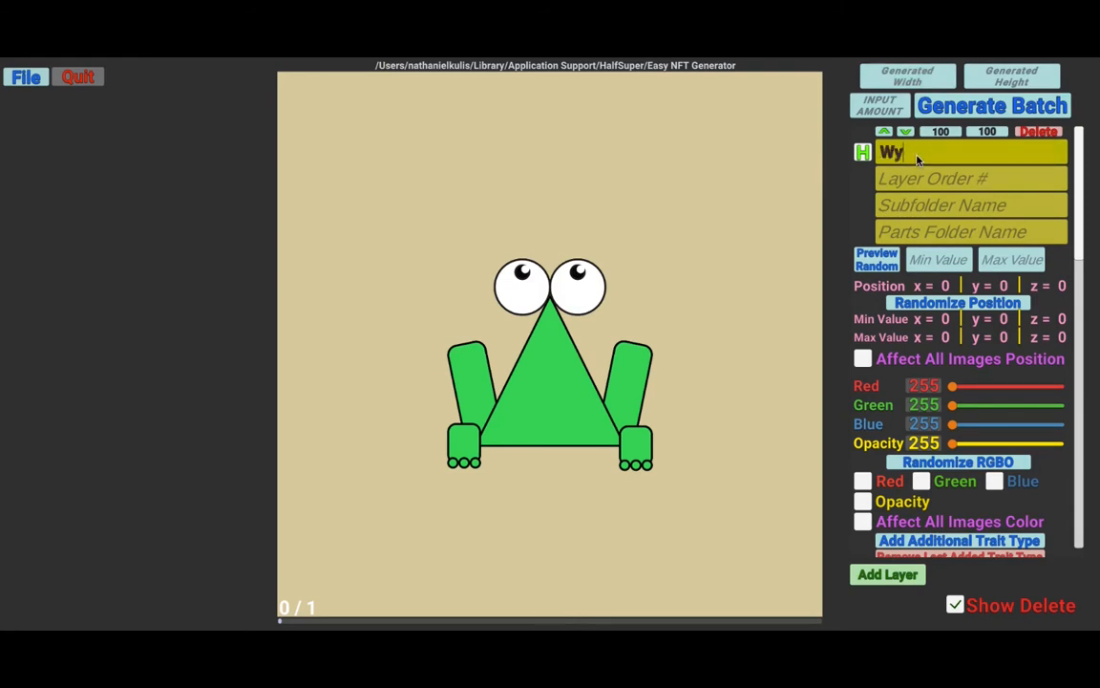
key("BackSpace")
type("Eyes")
left_click(925, 181)
type("1")
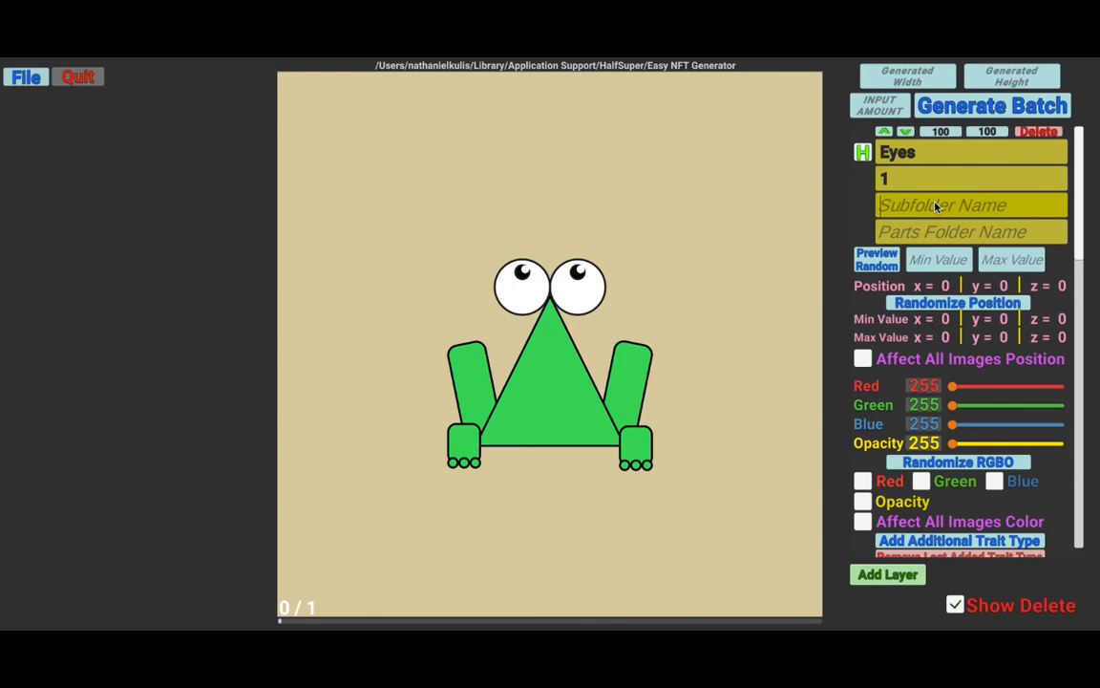
- Link the Eyes layer to subfolder OverParts and parts folder Eyes, preload its images and set its range to 1–2
type("OverParts")
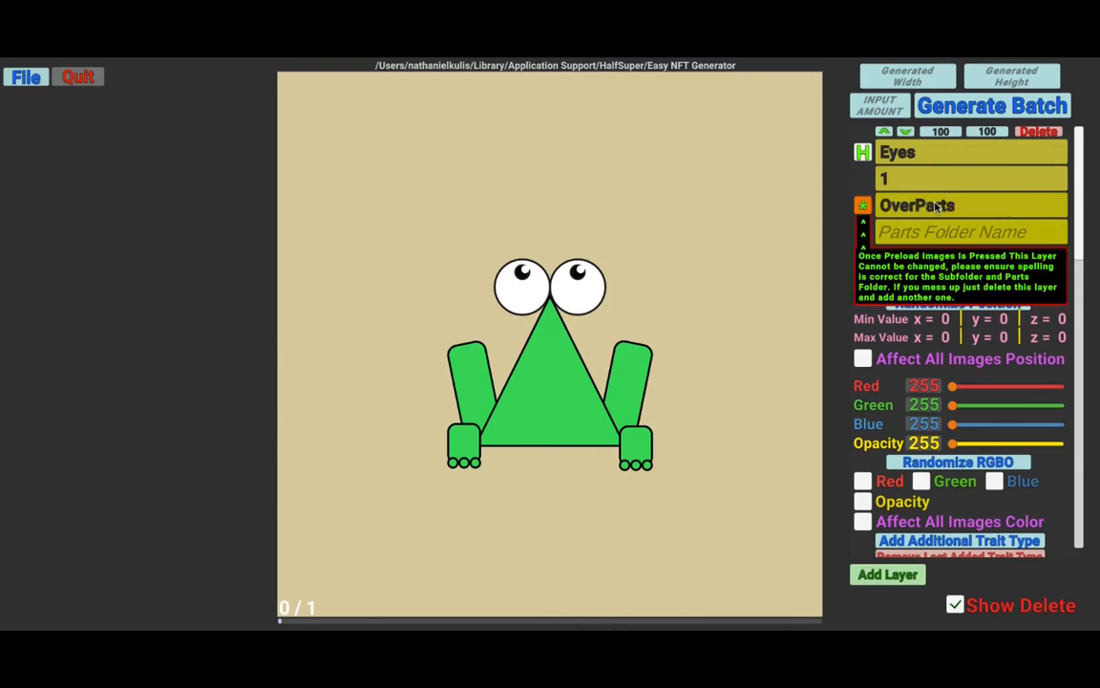
key("Tab")
type("Eye")
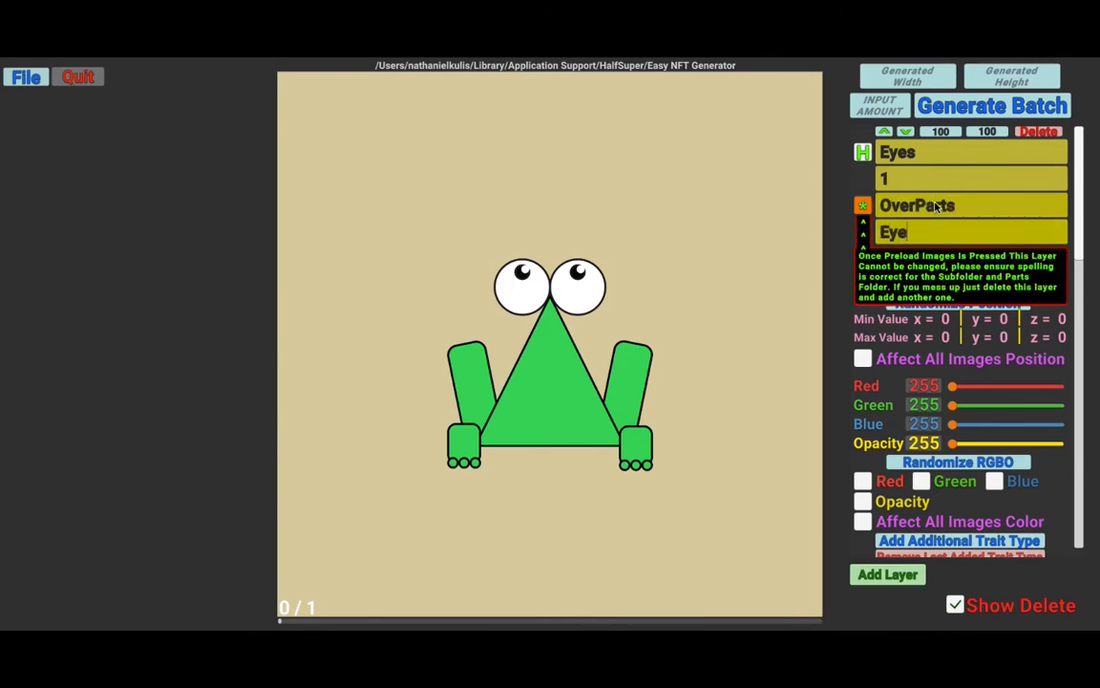
left_click(862, 205)
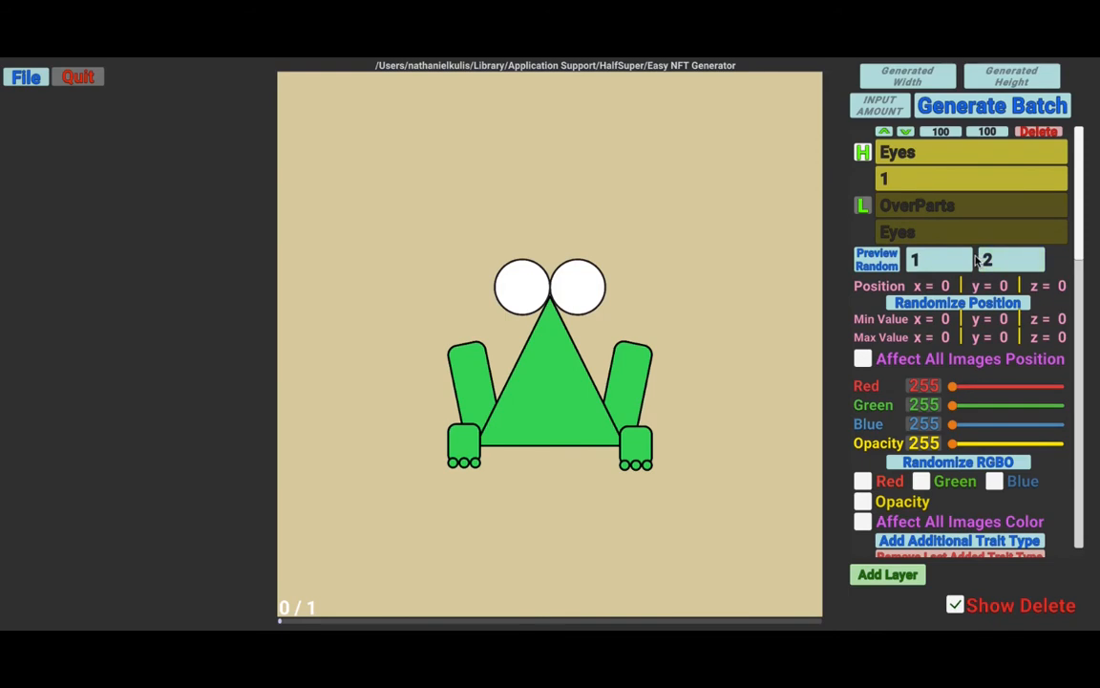
- Switch to Finder and check the image files in the Eyes folder inside OverParts, then return to Easy NFT
key("super+Tab")
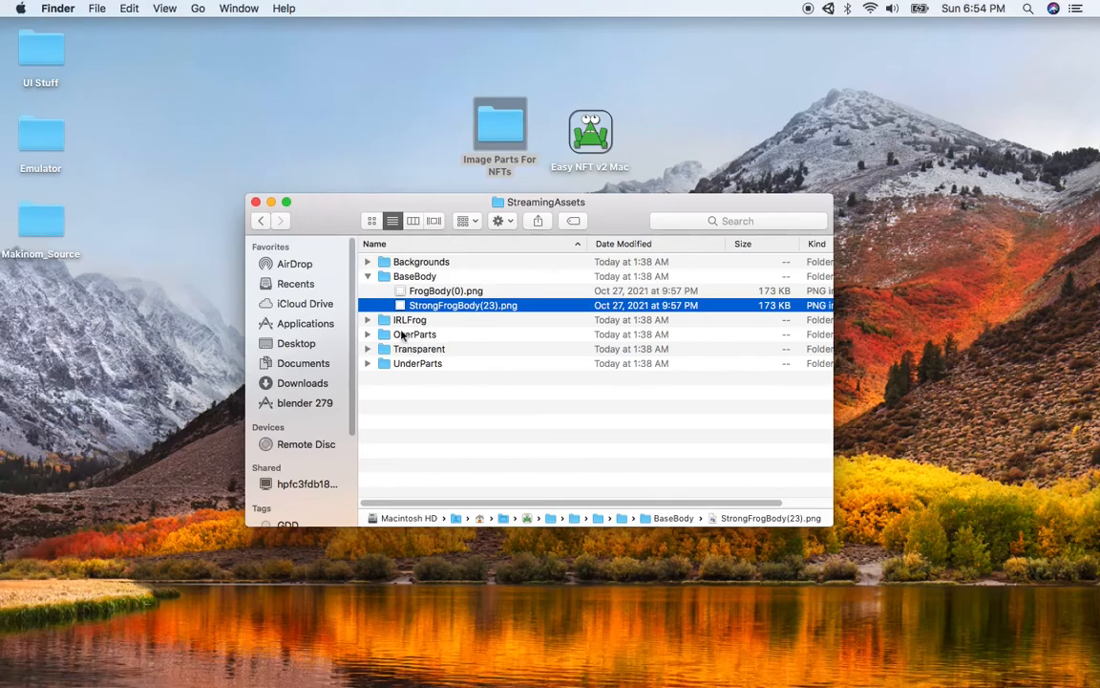
left_click(366, 276)
left_click(368, 304)
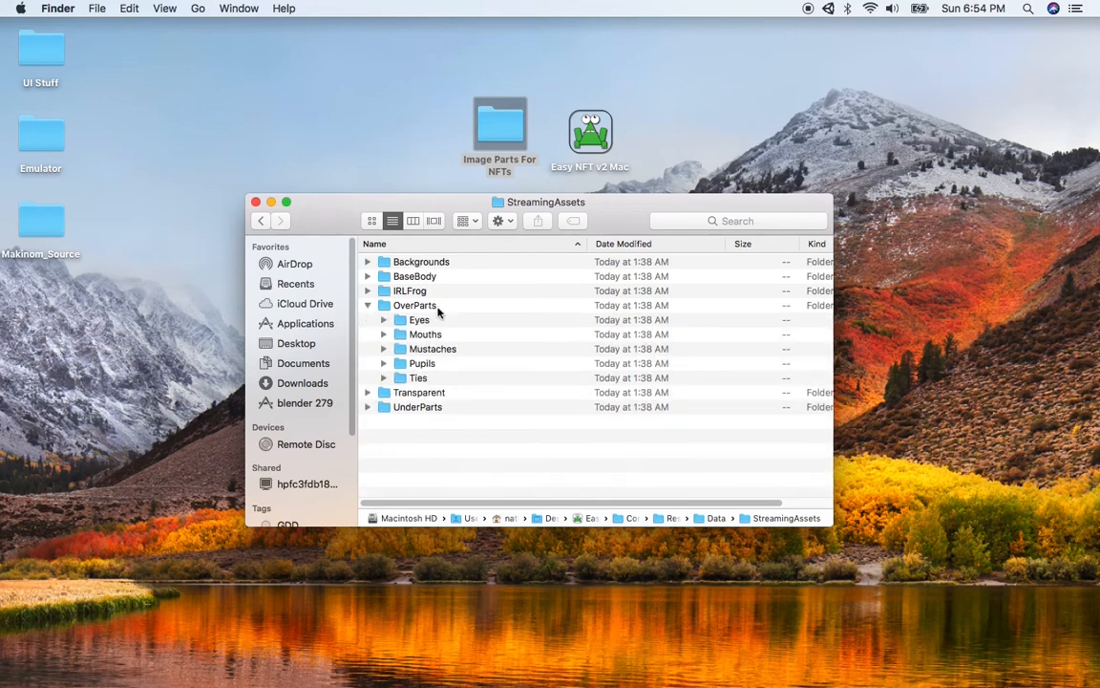
left_click(383, 319)
left_click(451, 334)
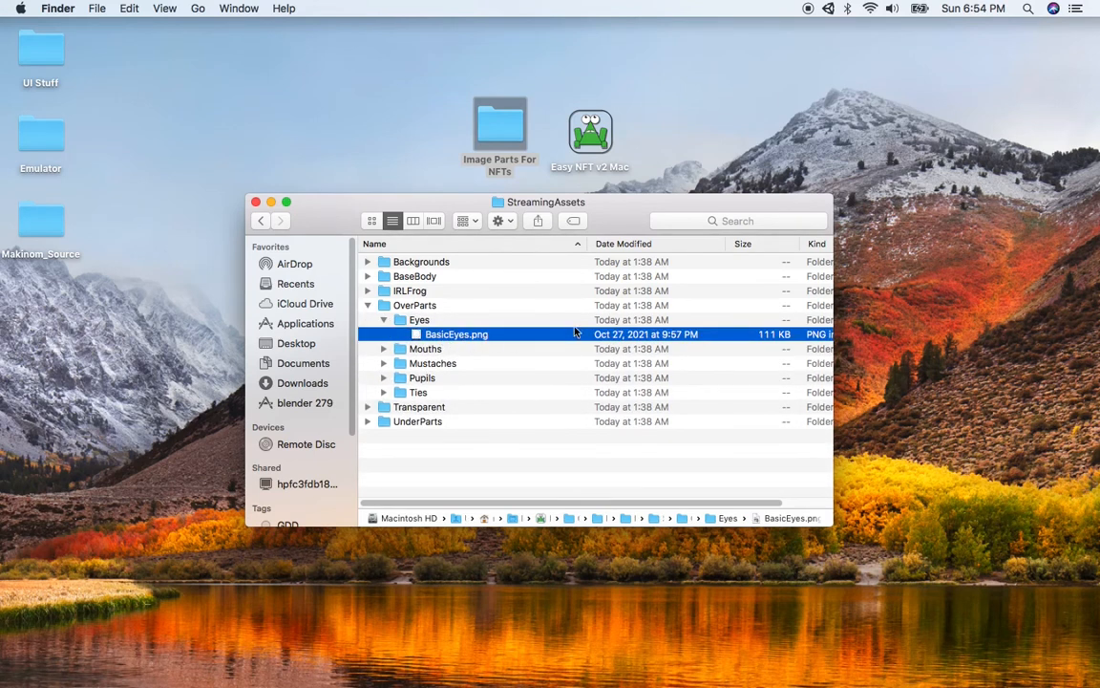
key("super+Tab")
key("super+Tab")
key("super+Tab")
left_click(345, 343)
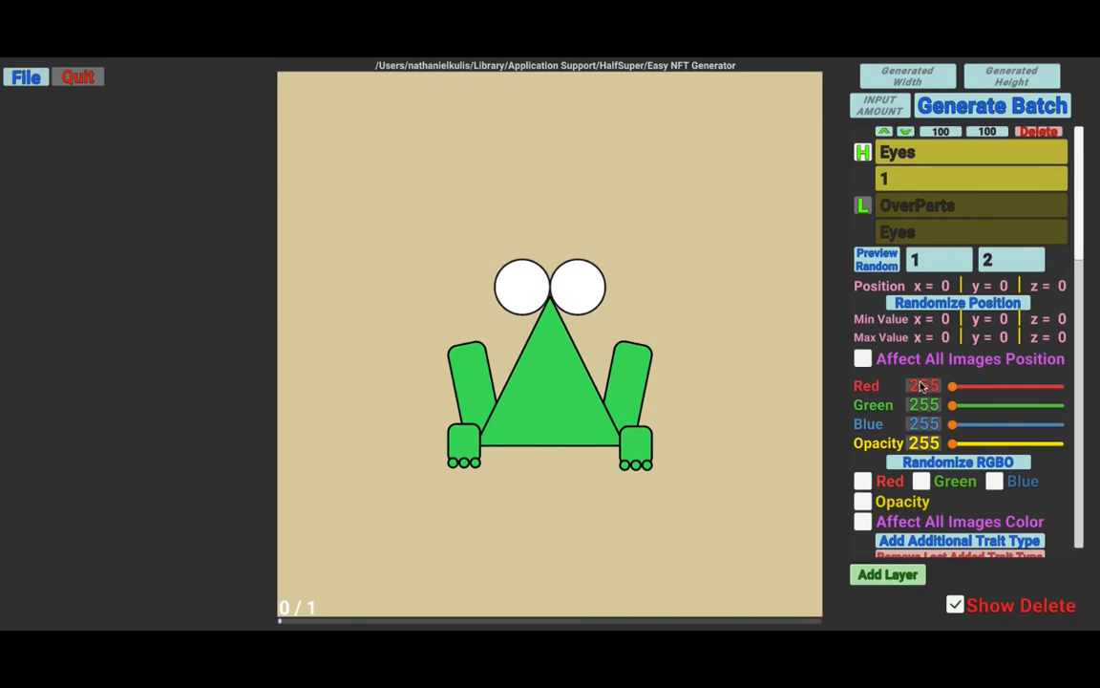
- Add another layer named Pupils with layer order 2
scroll(909, 511, "down", 1)
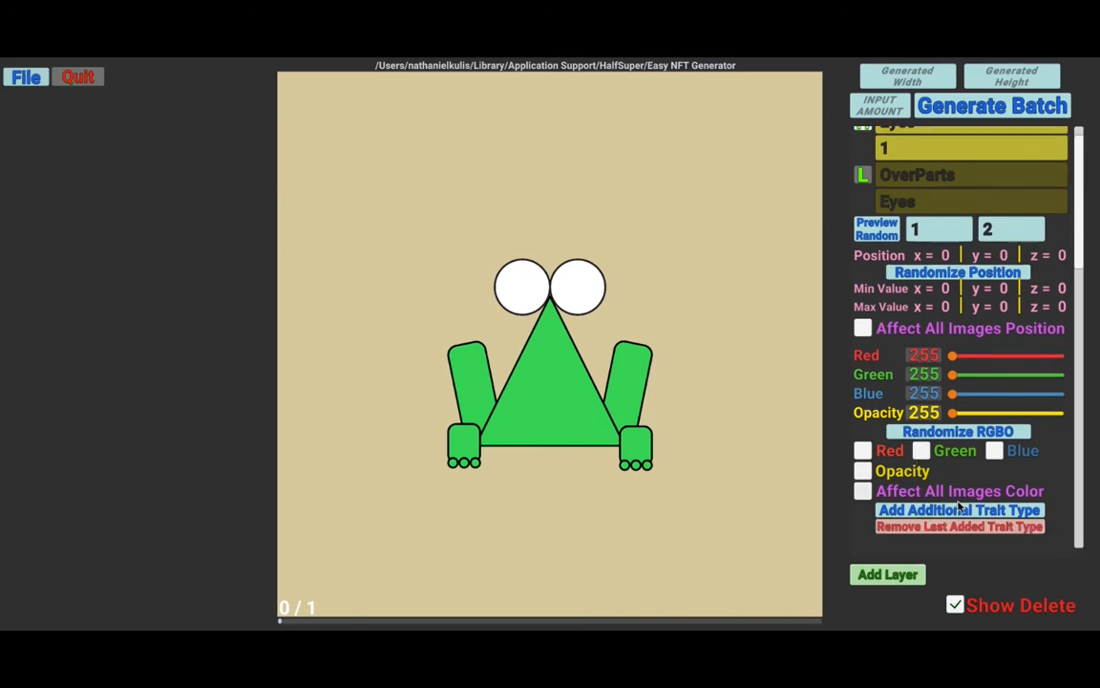
scroll(899, 425, "up", 2)
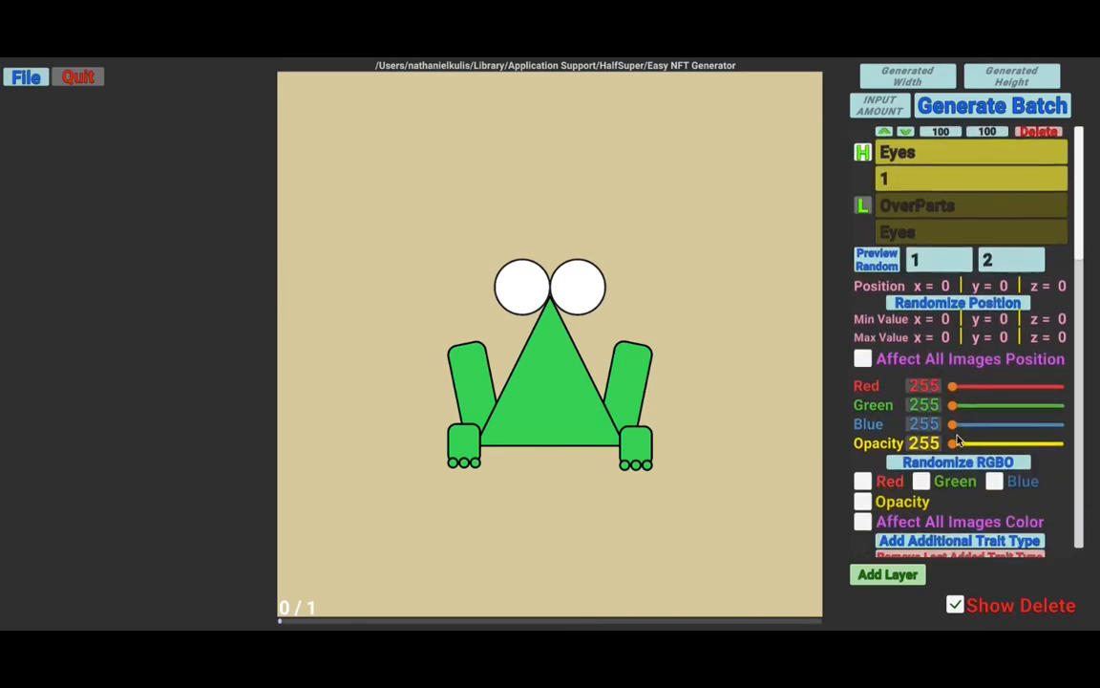
left_click(891, 576)
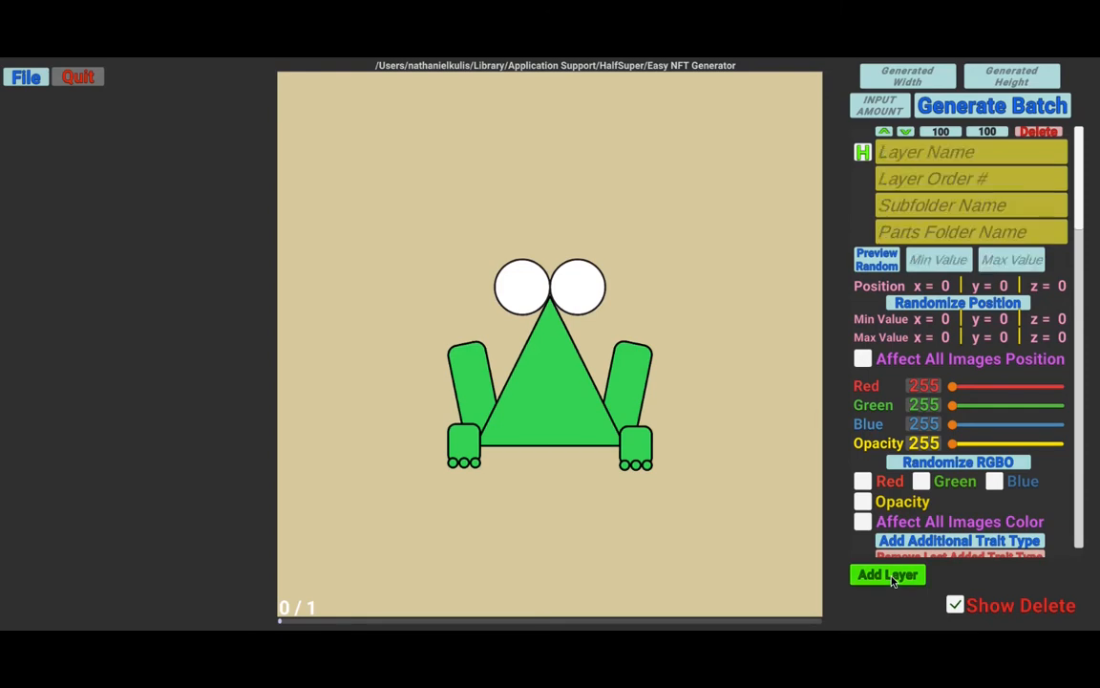
left_click(929, 160)
type("P")
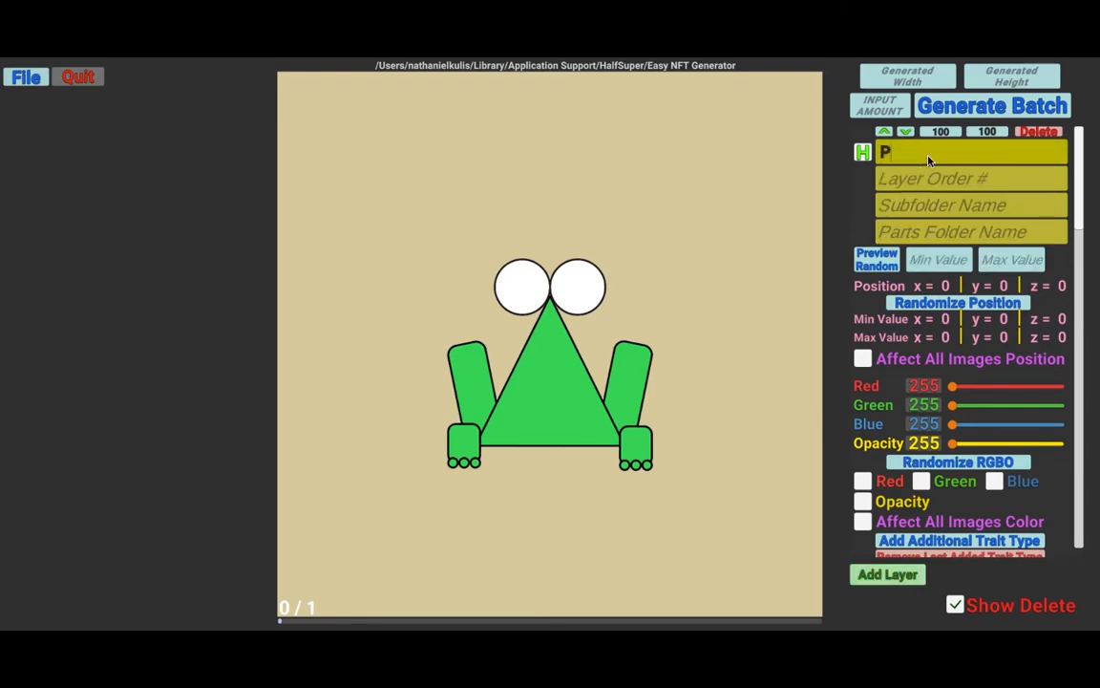
type("upils")
scroll(857, 397, "down", 2)
scroll(857, 397, "down", 1)
scroll(856, 397, "up", 3)
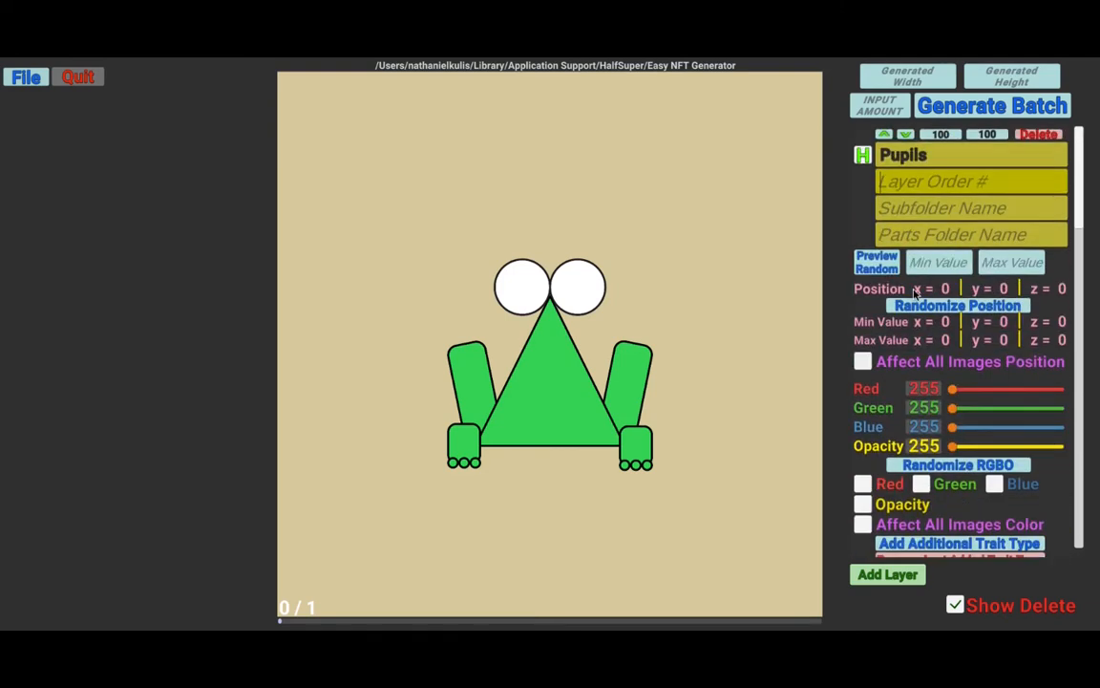
left_click(912, 178)
type("2")
key("Tab")
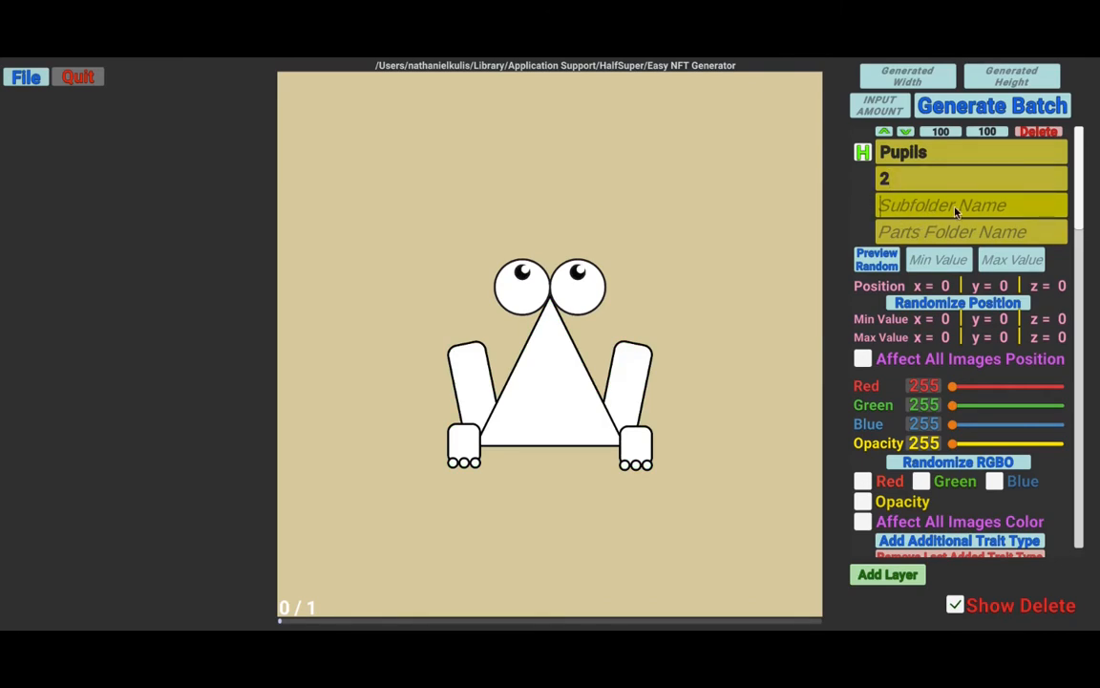
- Link the Pupils layer to subfolder OverParts and parts folder Pupils, and preload its images
type("OverParts")
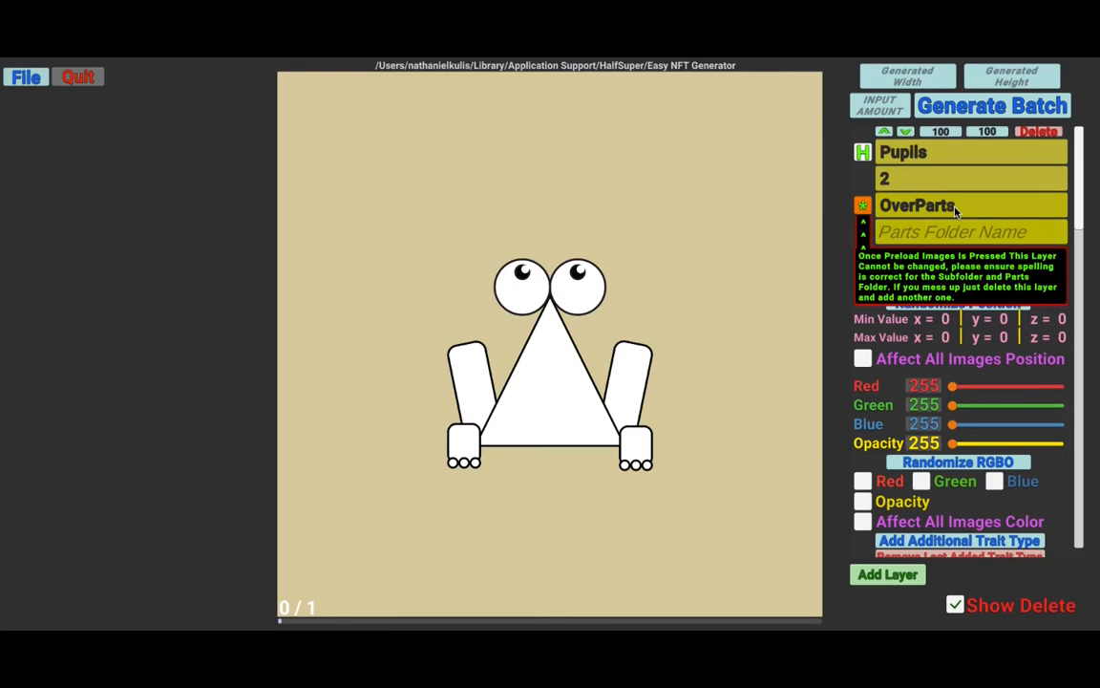
key("Tab")
type("Pupils")
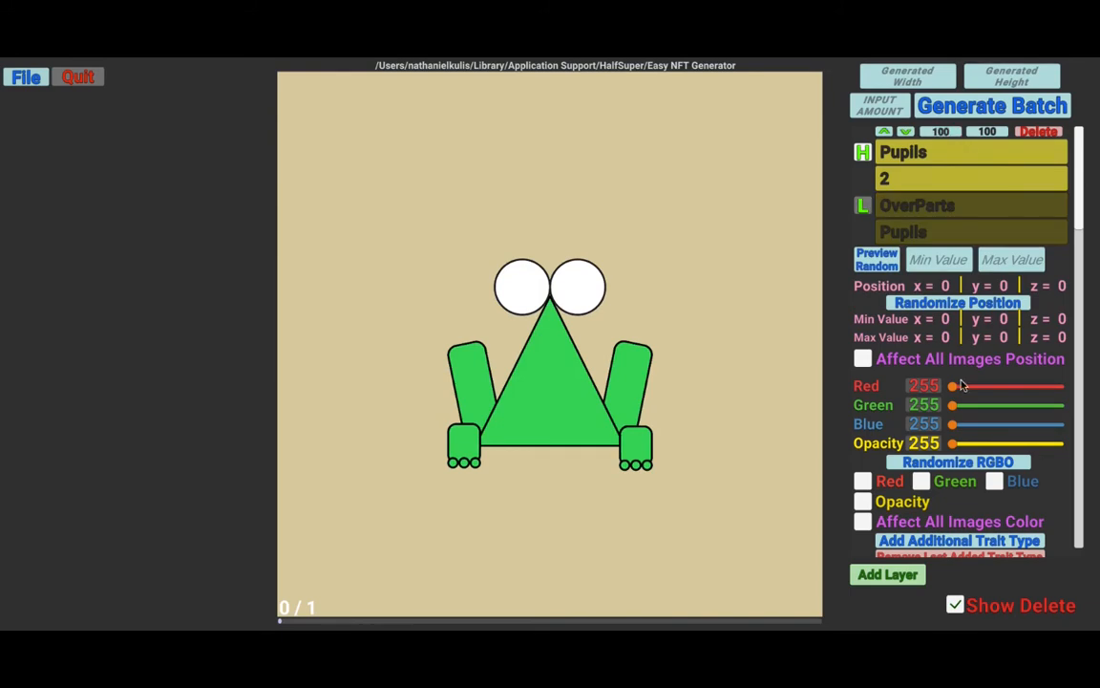
- Set the Pupils layer's minimum value to 1 and maximum to 3, and preview random pupils
scroll(960, 301, "down", 3)
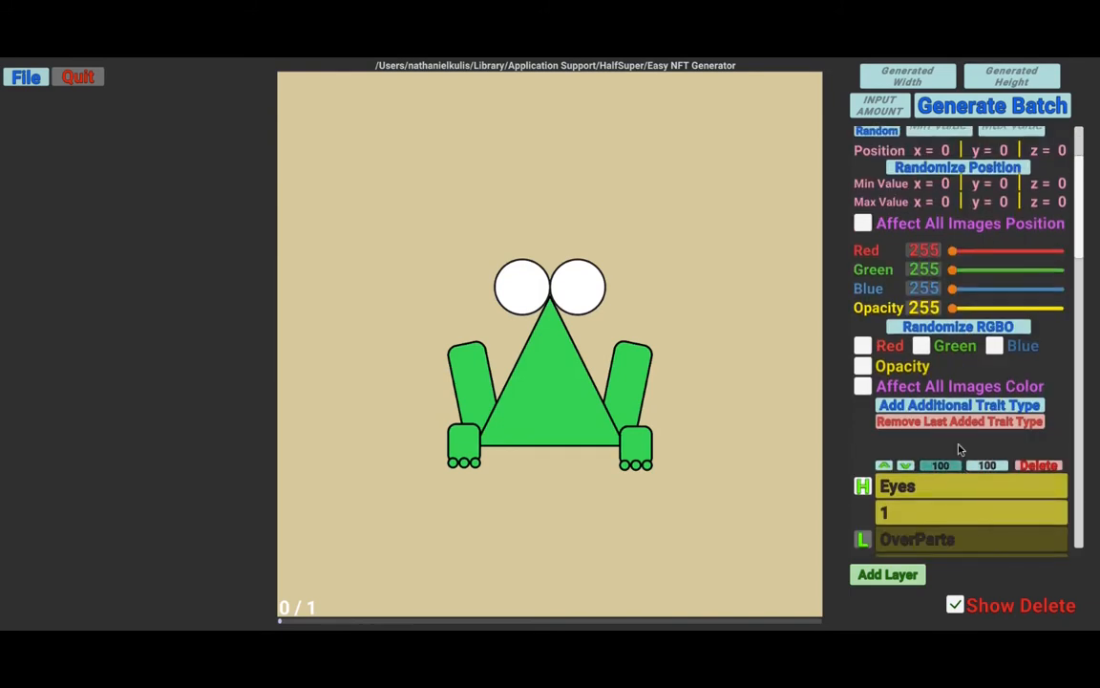
scroll(963, 467, "down", 2)
scroll(867, 388, "up", 6)
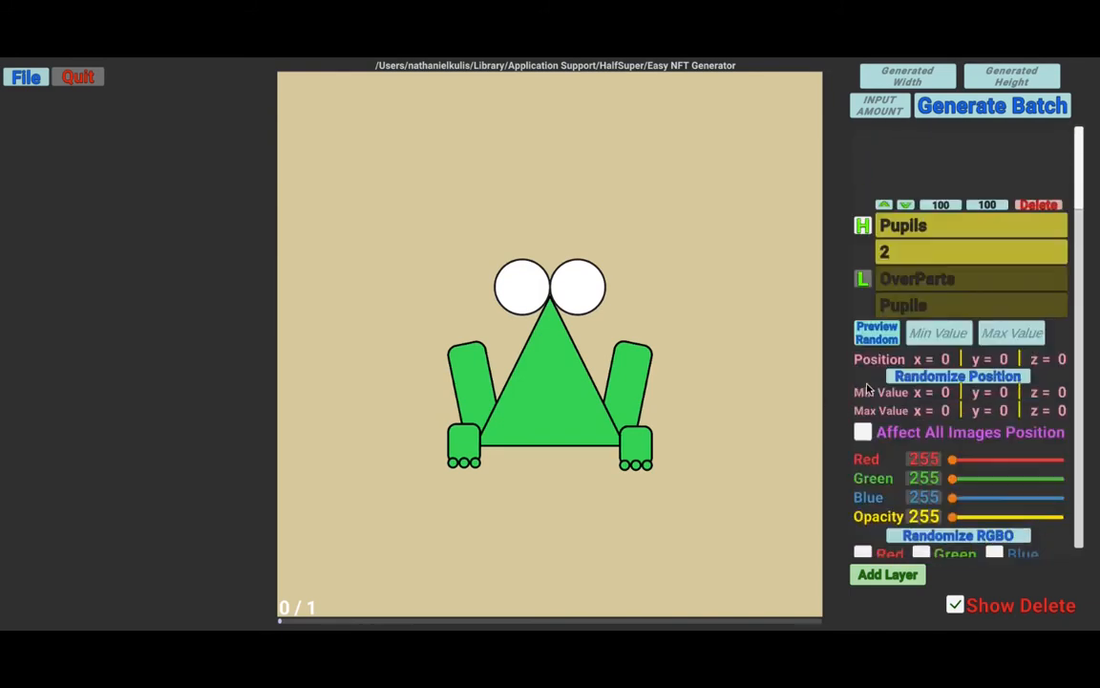
scroll(867, 388, "down", 1)
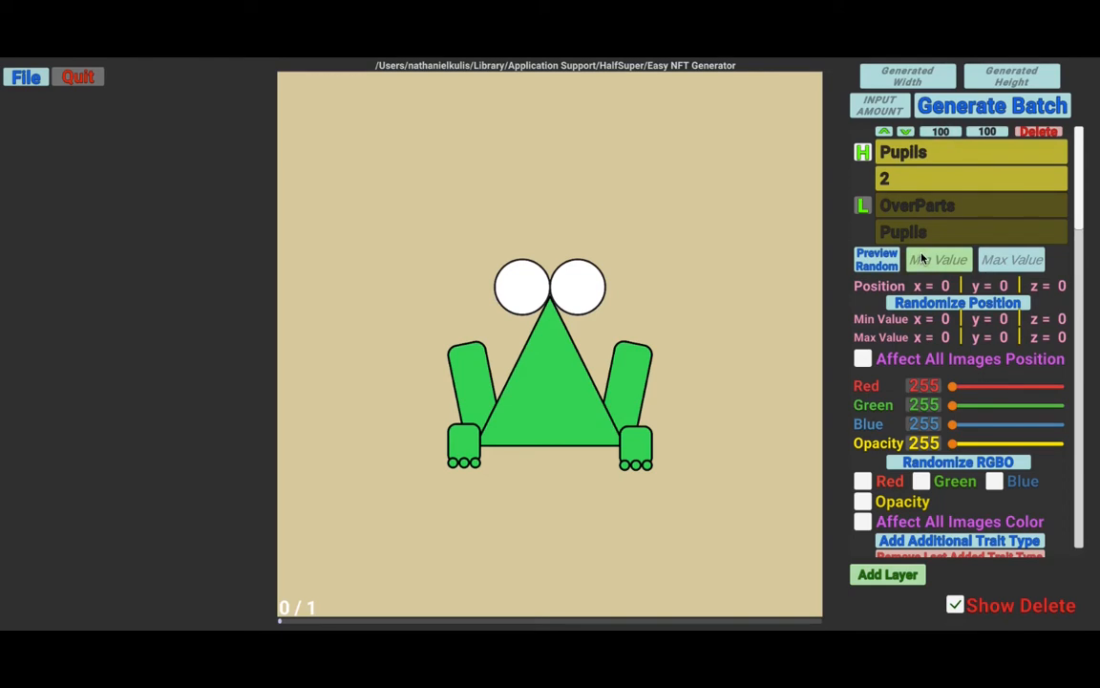
scroll(964, 224, "down", 1)
scroll(950, 239, "up", 2)
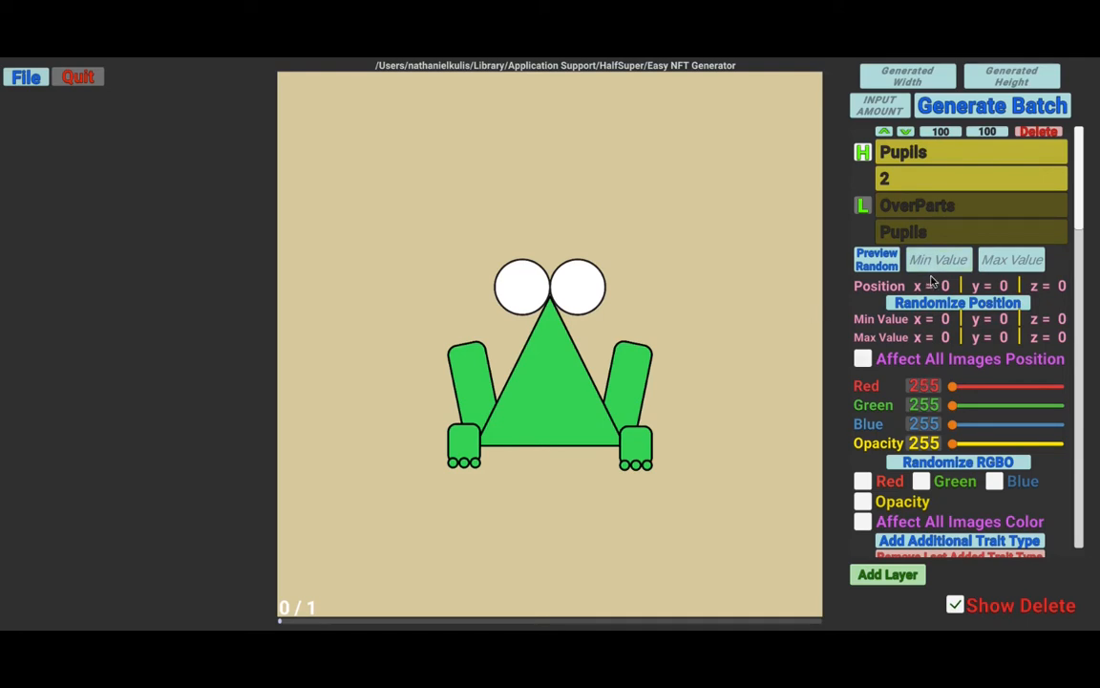
scroll(898, 377, "down", 2)
scroll(898, 374, "down", 1)
scroll(898, 373, "up", 3)
left_click(875, 262)
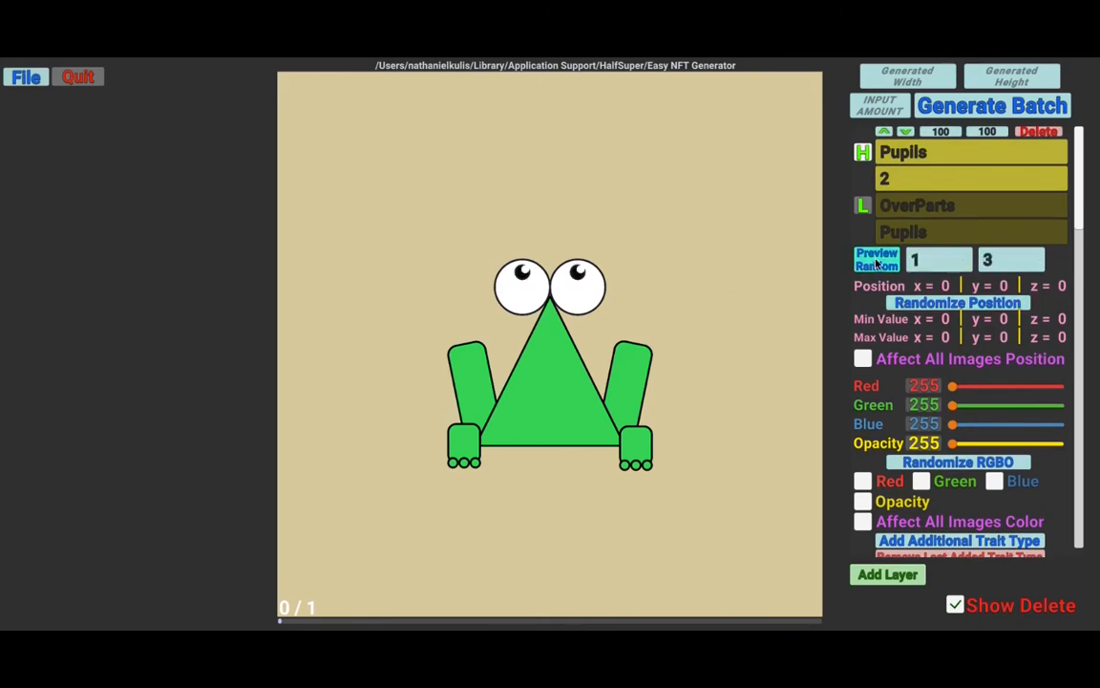
left_click(879, 269)
left_click(878, 266)
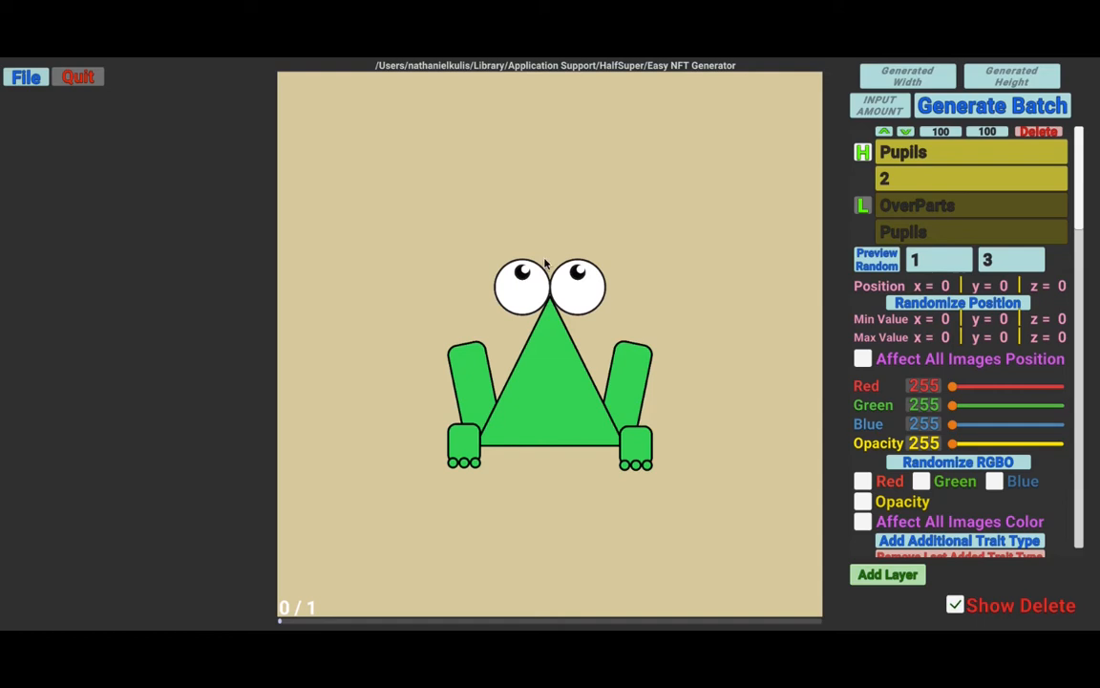
- Try out pupil positions by moving the pupils around inside the eyes, ending at about x -25, y -22
left_click_drag(579, 274, 579, 308)
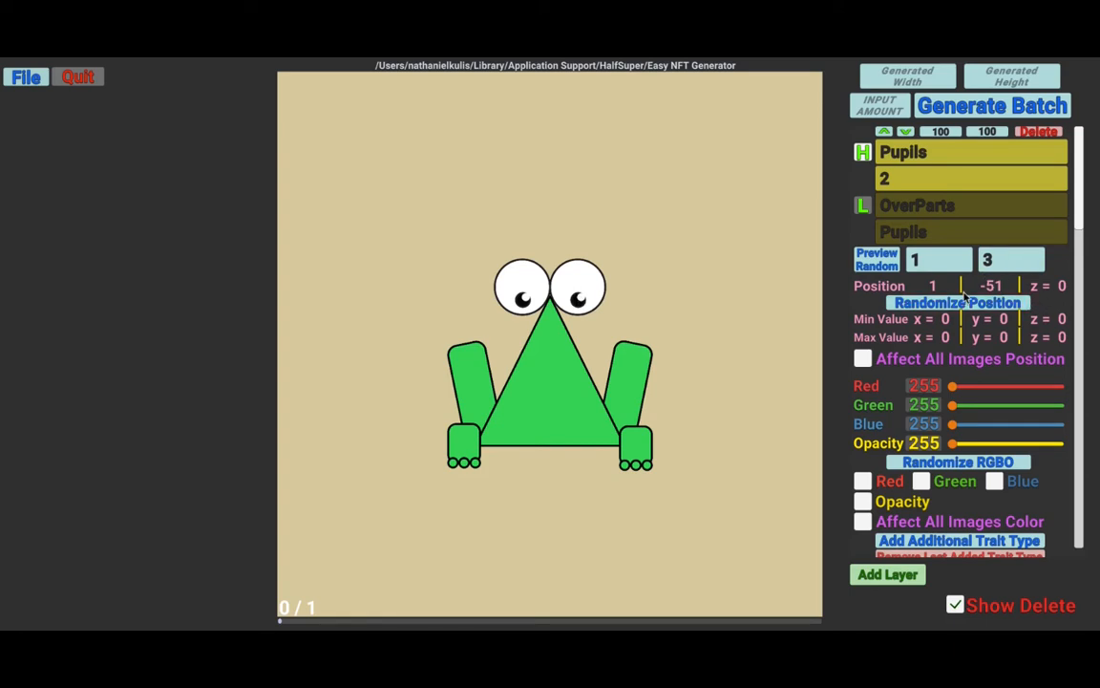
mouse_move(578, 298)
left_mouse_down()
mouse_move(579, 263)
mouse_move(579, 304)
mouse_move(563, 288)
left_mouse_up()
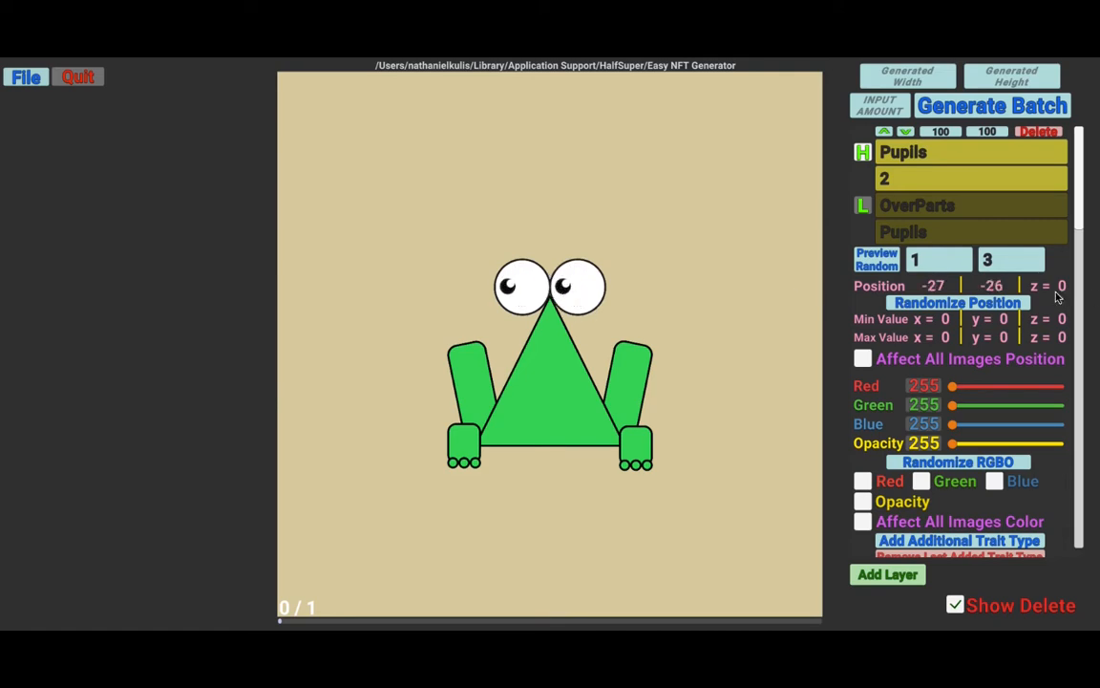
left_click_drag(566, 286, 600, 284)
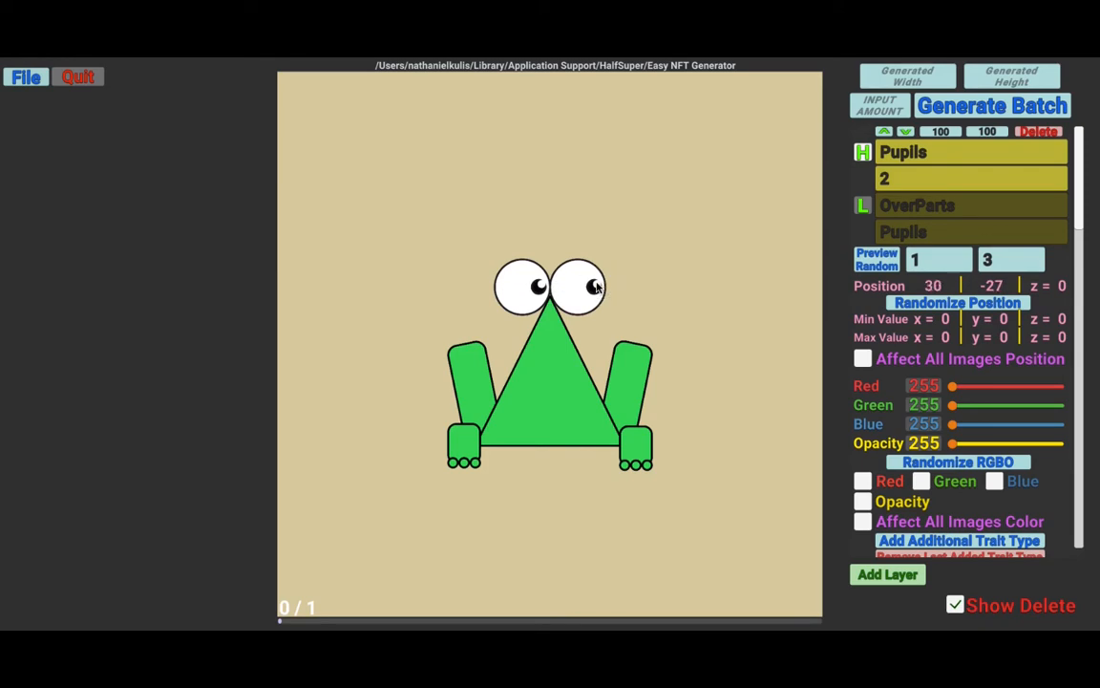
left_click_drag(596, 287, 573, 286)
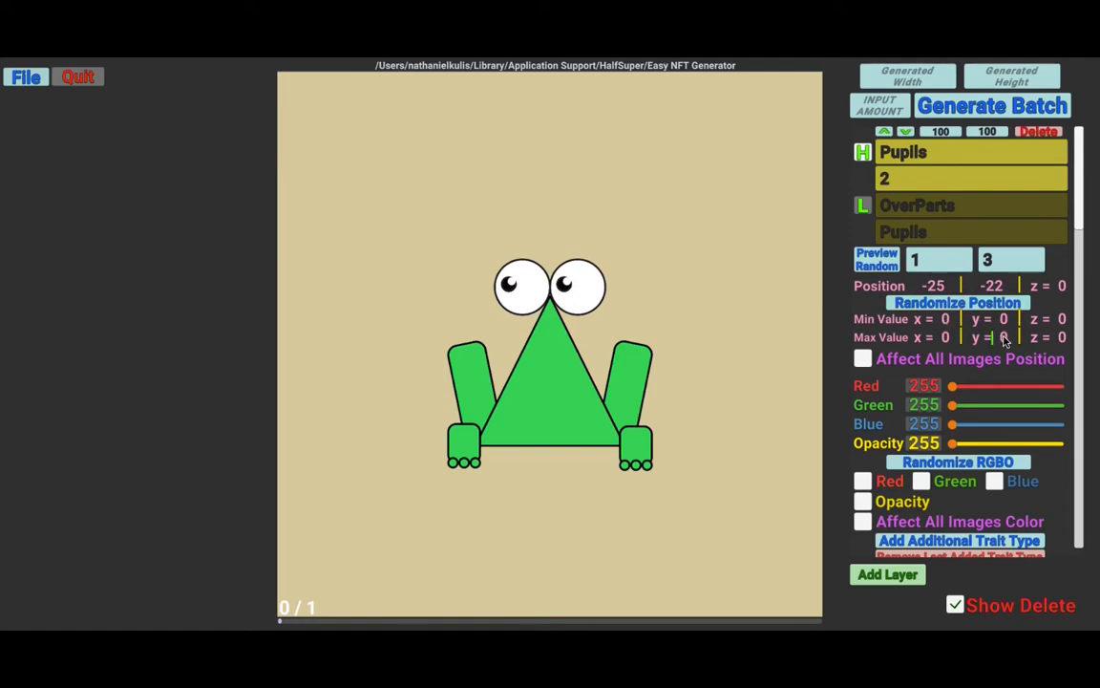
- Set the Pupils layer's random position limits to minimum x -20, y -50 and maximum x 20, y 0
type("-50")
key("BackSpace")
key("BackSpace")
key("BackSpace")
type("0")
left_click(1001, 321)
key("Delete")
type("-50")
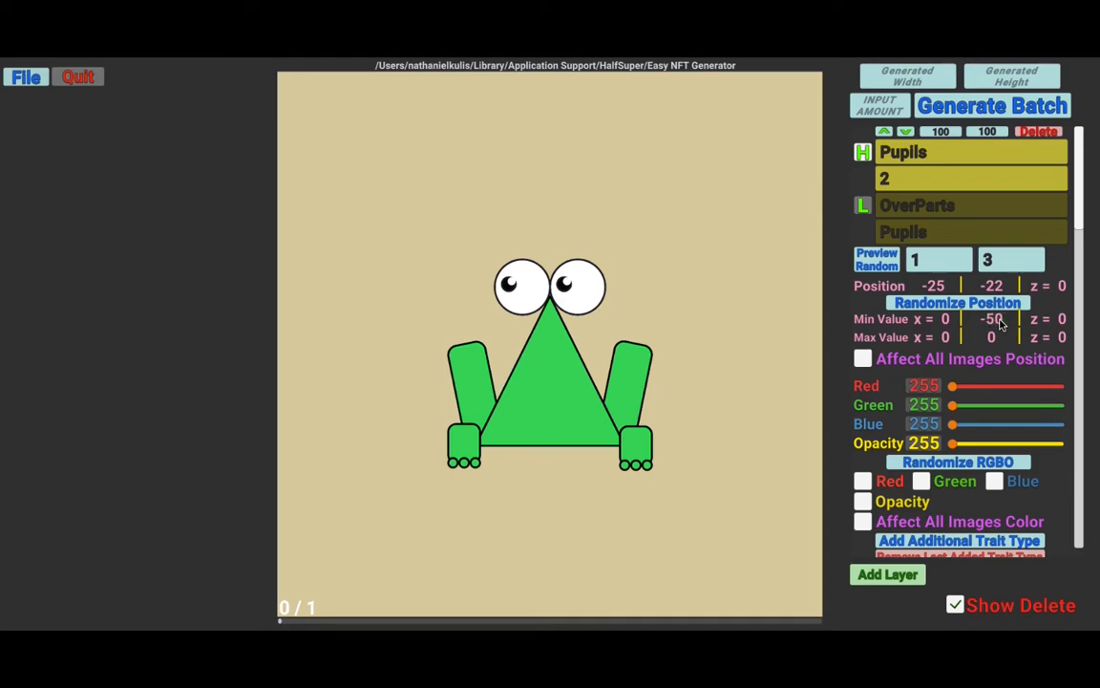
left_click(947, 323)
type("-2")
left_click(939, 340)
type("2")
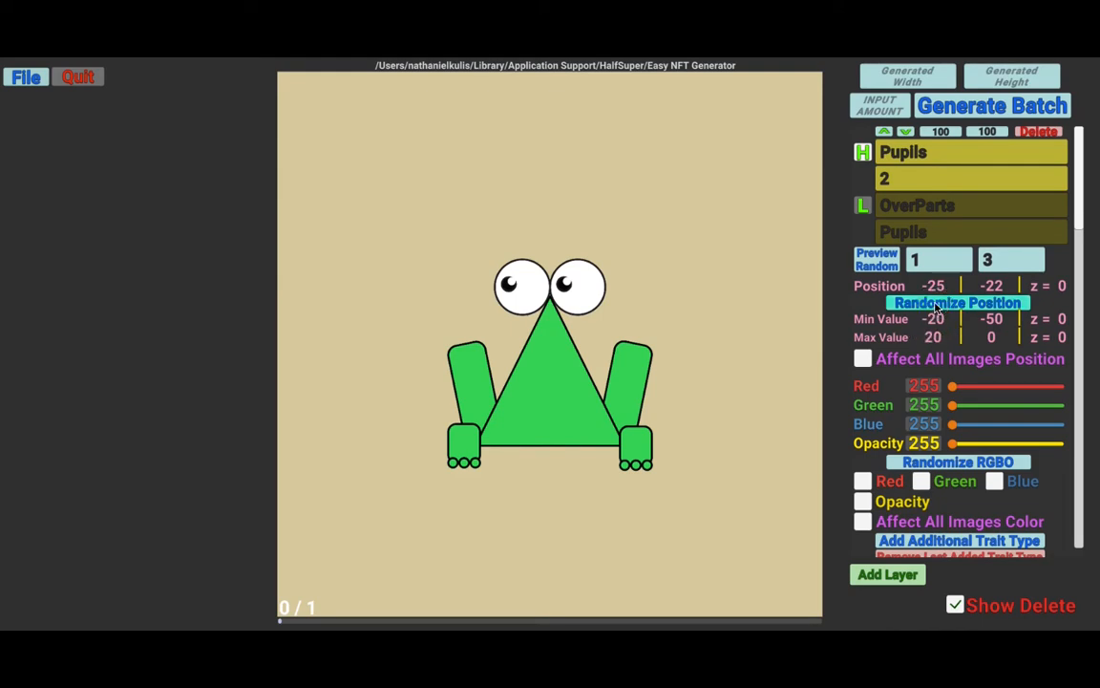
- Try out Randomize Position repeatedly on the Pupils layer to test the position limits
left_click(939, 305)
left_click(946, 305)
left_click(953, 305)
left_click(960, 304)
left_click(960, 304)
left_click(960, 304)
left_click(960, 303)
left_click(960, 303)
left_click(960, 303)
left_click(960, 304)
left_click(960, 304)
left_click(960, 306)
left_click(960, 306)
left_click(959, 304)
left_click(960, 304)
left_click(960, 304)
left_click(960, 305)
left_click(960, 305)
left_click(959, 306)
left_click(960, 306)
left_click(959, 306)
left_click(959, 306)
left_click(959, 305)
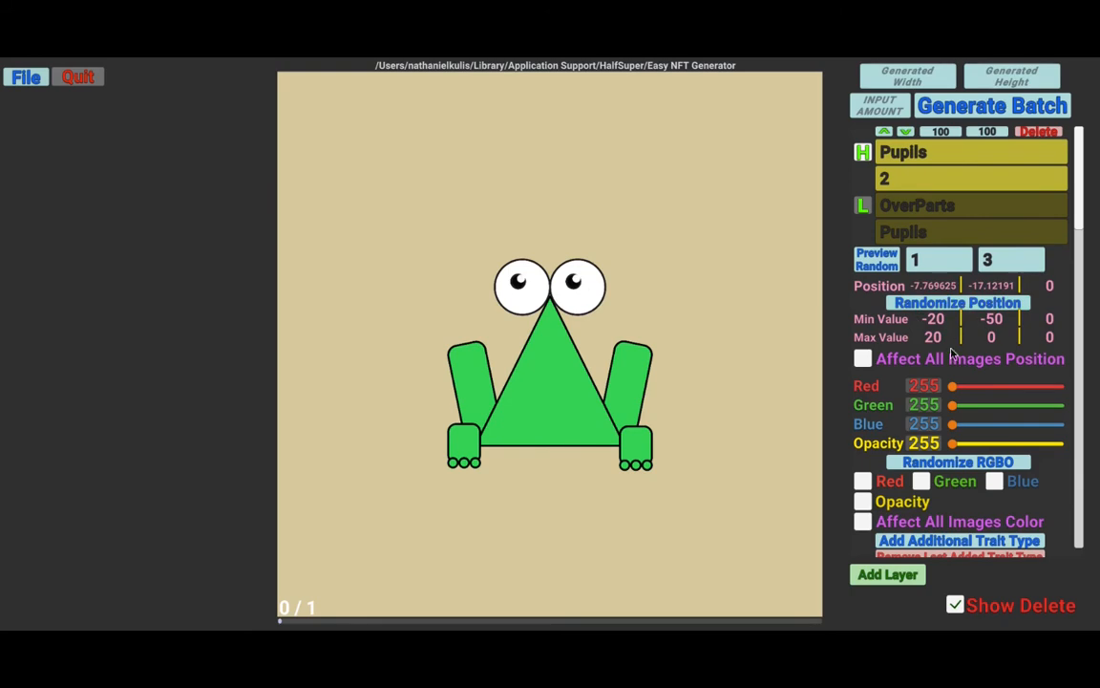
left_click(960, 304)
left_click(960, 303)
left_click(960, 304)
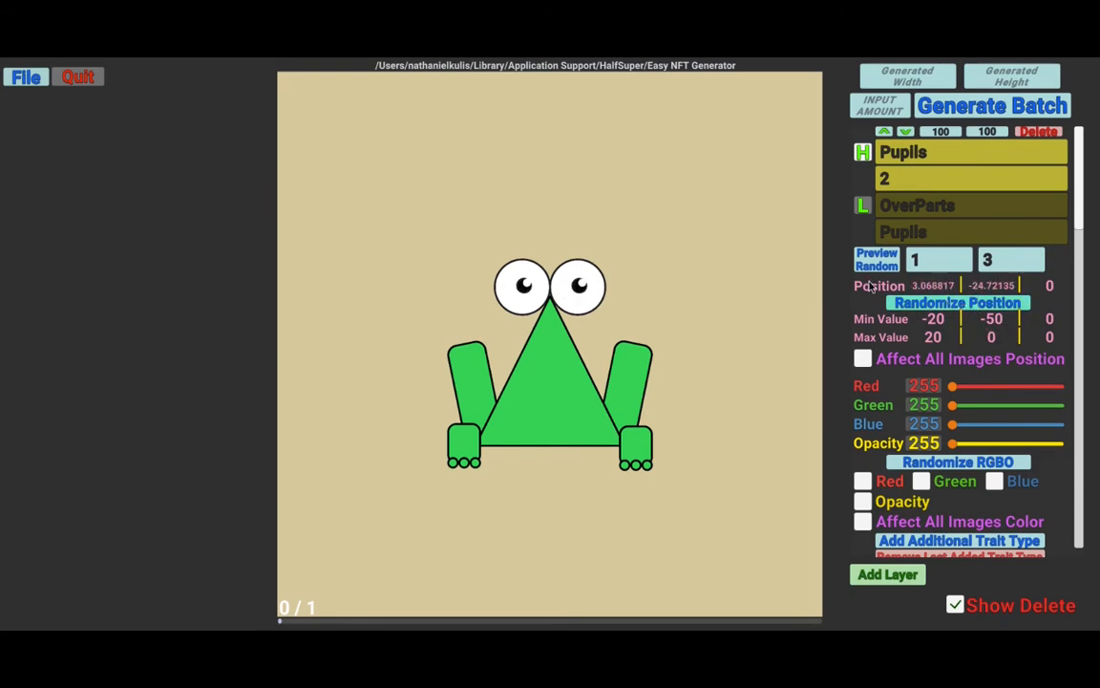
- Enable Affect All Images Position for the Pupils layer and preview random pupils
left_click(866, 362)
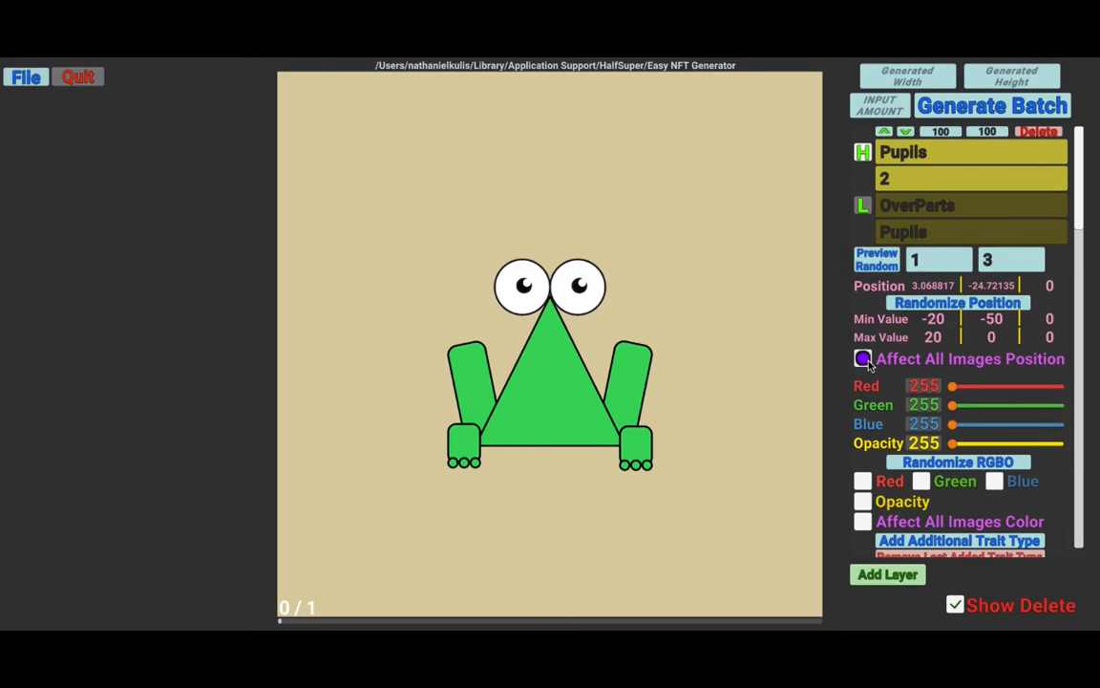
left_click(876, 266)
left_click(877, 265)
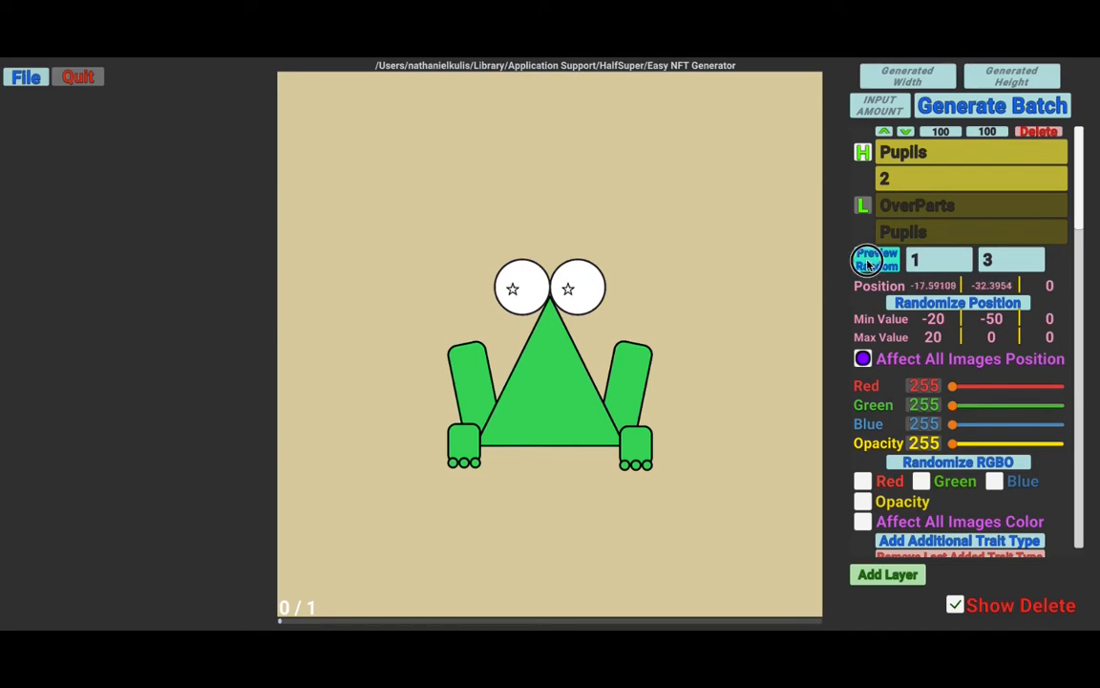
- Preview random pupils on the Pupils layer repeatedly to check the varied pupil images and positions
left_click(876, 265)
left_click(877, 265)
left_click(877, 266)
left_click(876, 266)
left_click(877, 266)
left_click(877, 265)
left_click(877, 265)
left_click(877, 266)
left_click(877, 265)
left_click(876, 266)
left_click(878, 266)
left_click(877, 265)
left_click(875, 265)
left_click(872, 264)
left_click(879, 262)
left_click(878, 264)
left_click(879, 265)
left_click(879, 267)
left_click(878, 265)
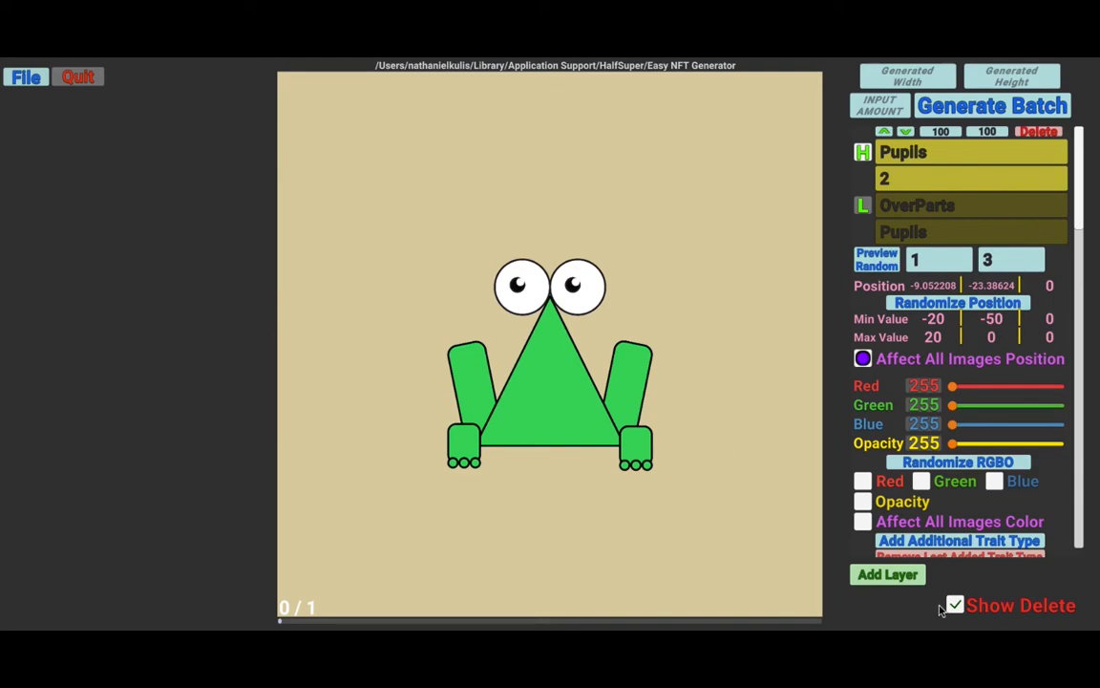
- Switch to Finder, examine the image files in the OverParts Pupils folder, and return to Easy NFT
scroll(936, 501, "down", 3)
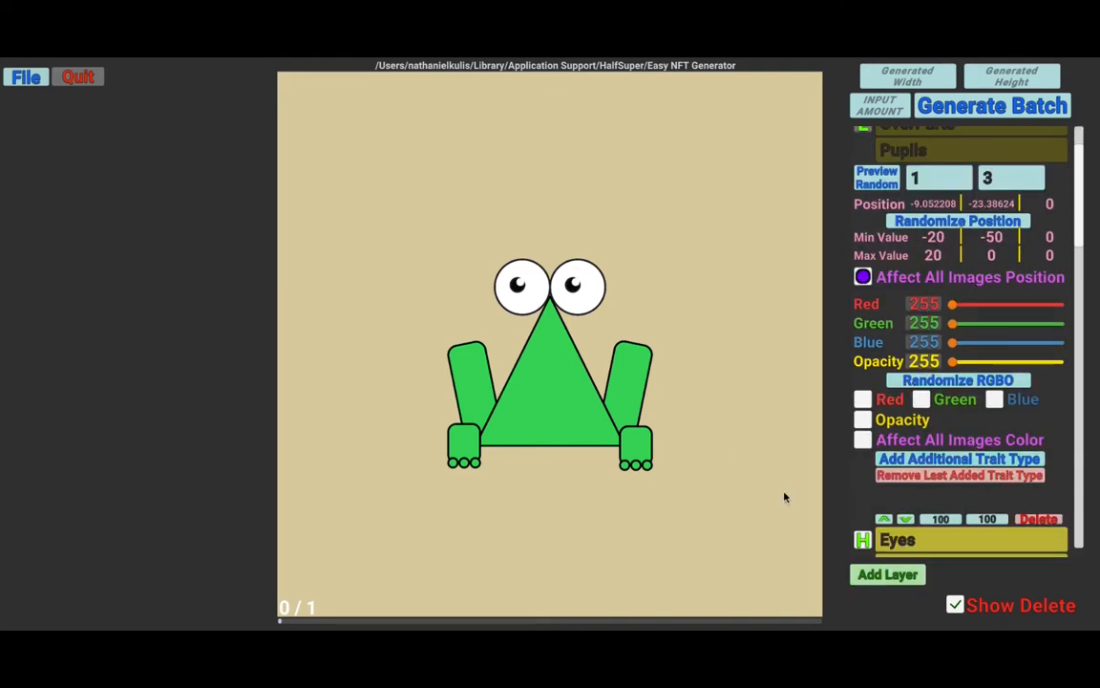
key("super+Tab")
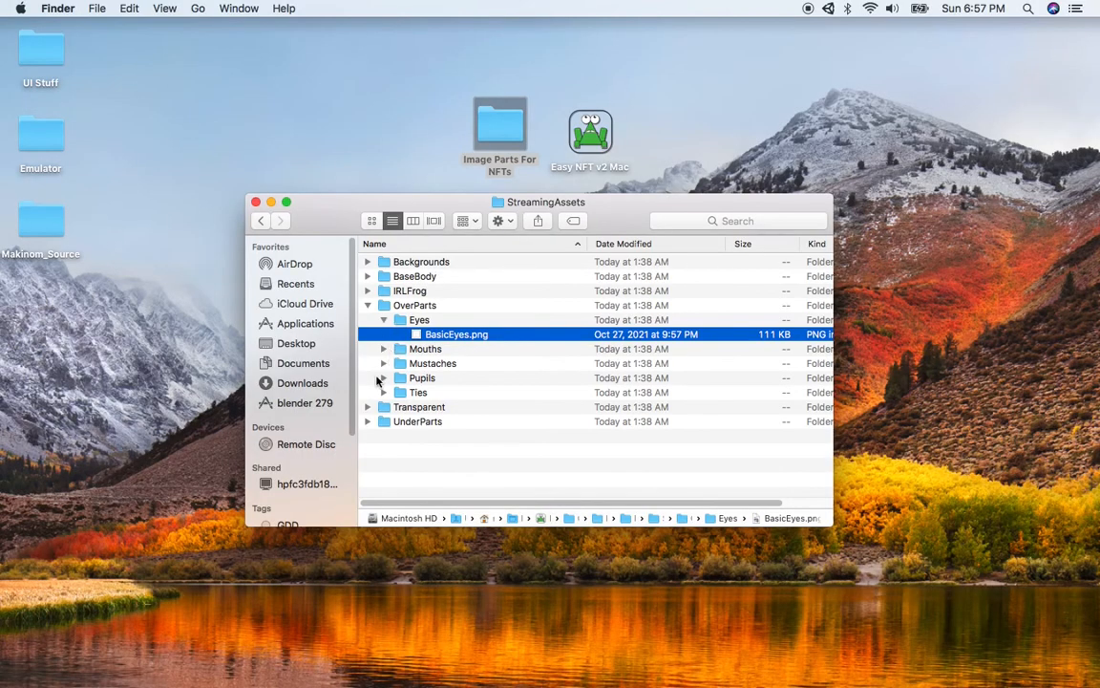
left_click(383, 378)
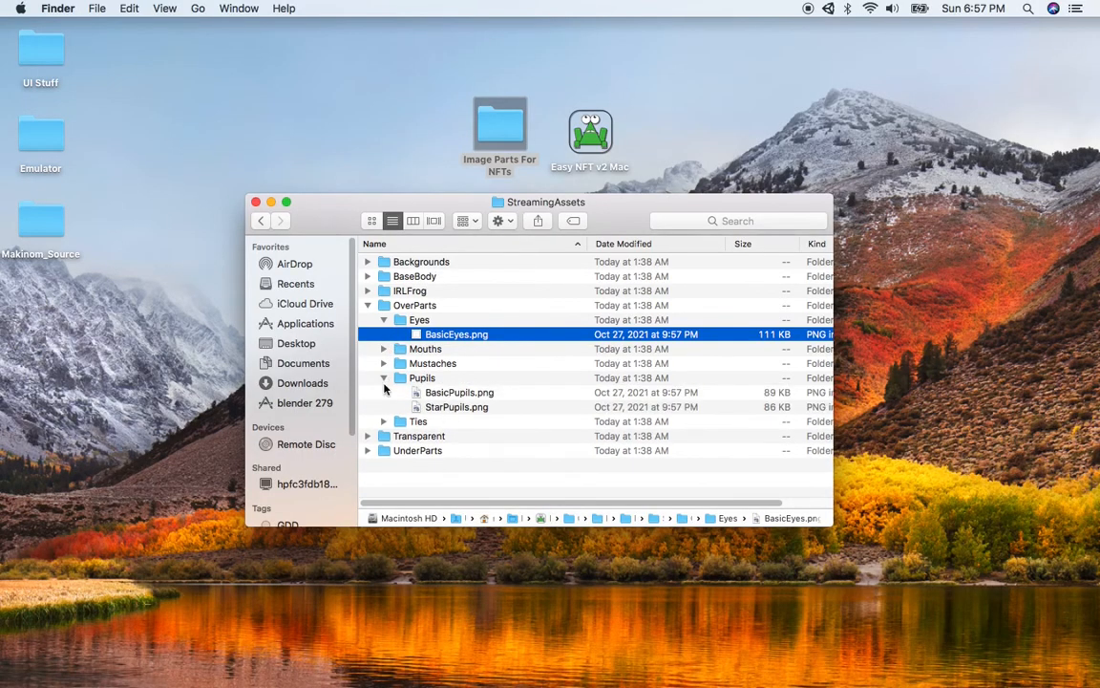
key("super+Tab")
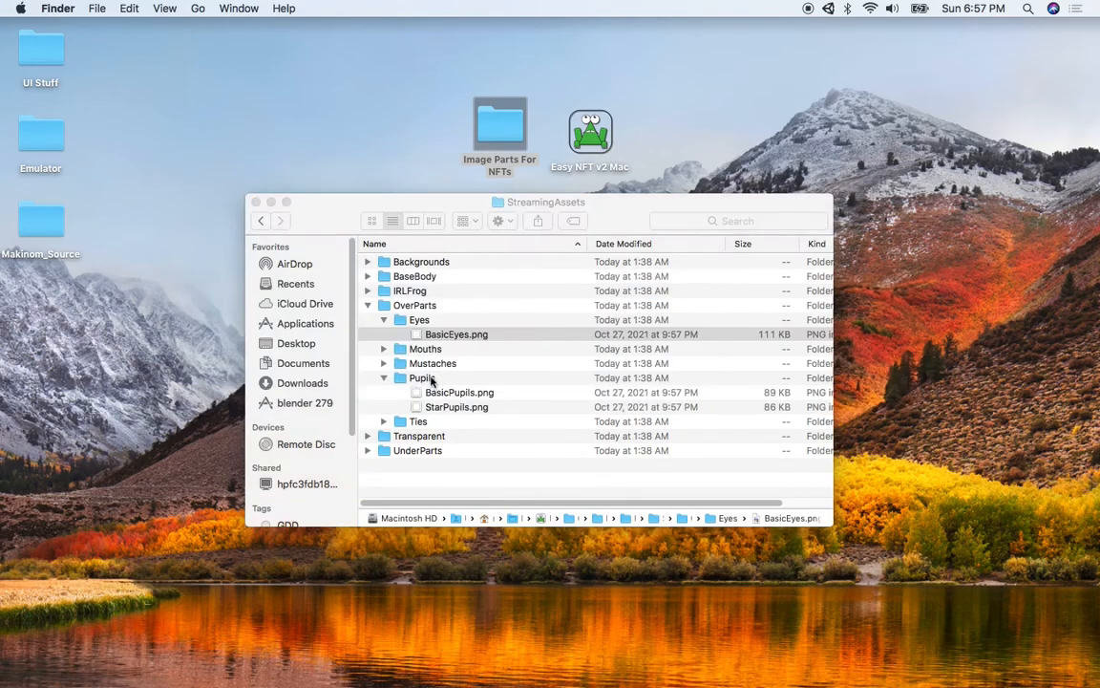
- Add a new layer and name it Mouth
left_click(903, 573)
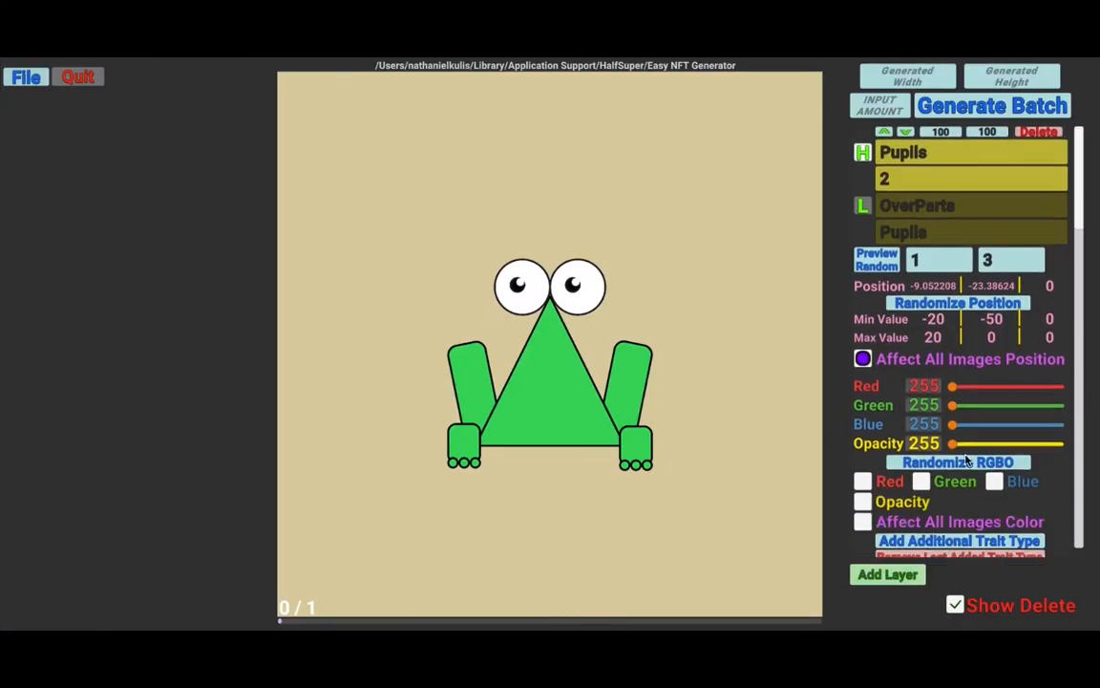
left_click(864, 573)
left_click(923, 158)
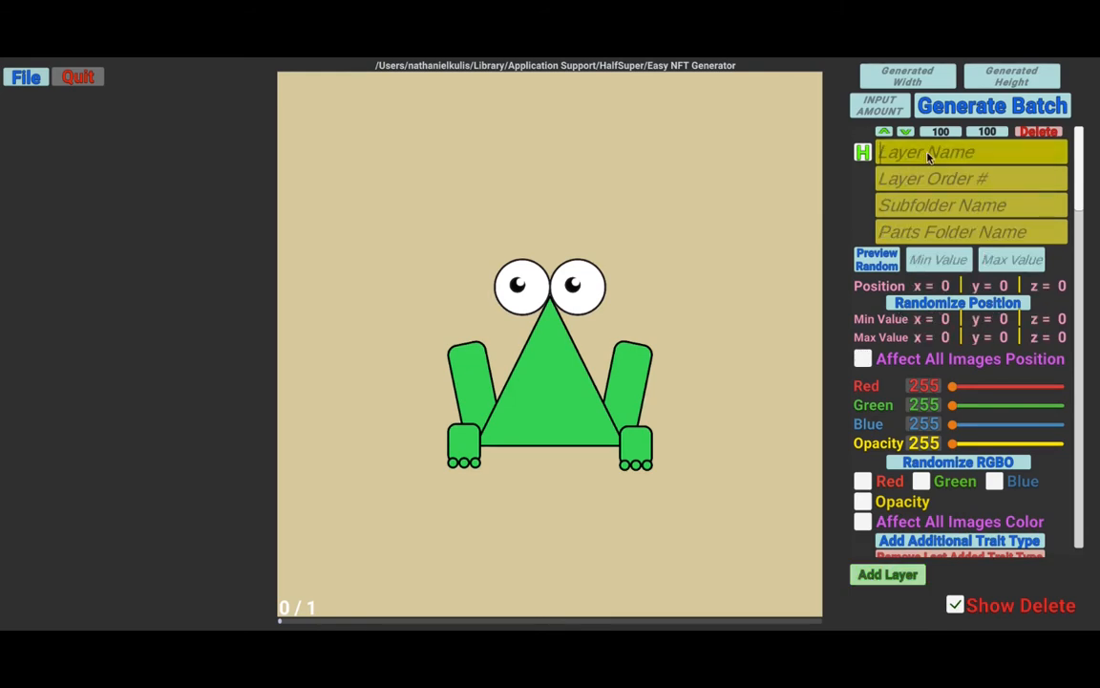
type("Mouth")
key("Return")
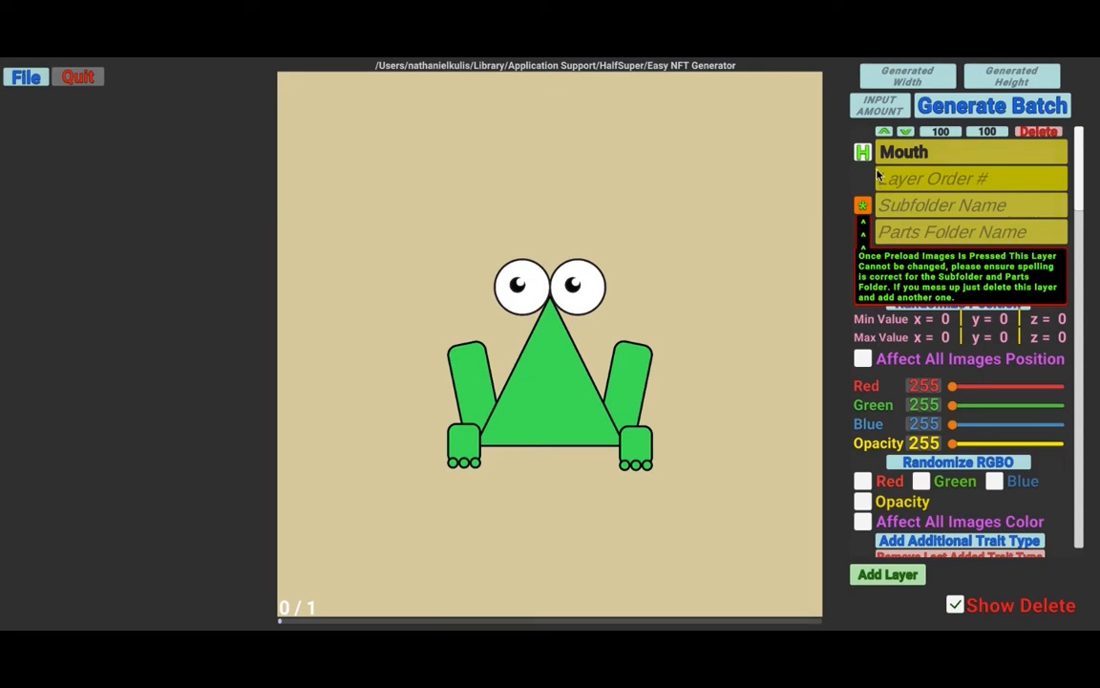
- Switch to Finder, look through the image files in the OverParts Mouths folder, and return to Easy NFT
key("super+Tab")
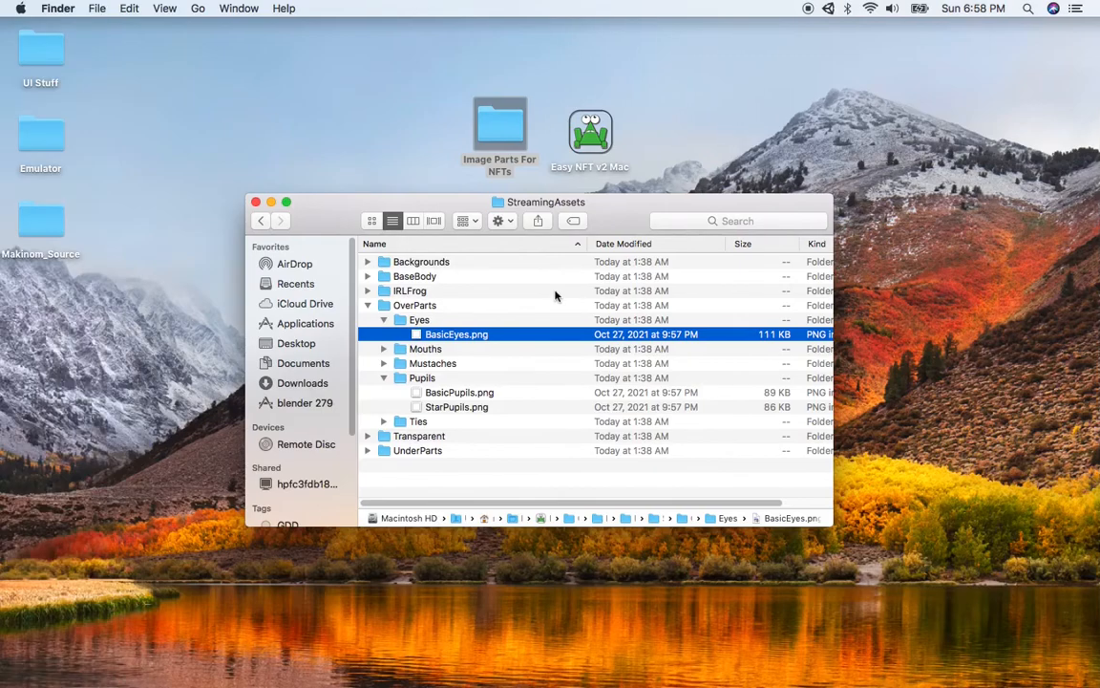
left_click(383, 349)
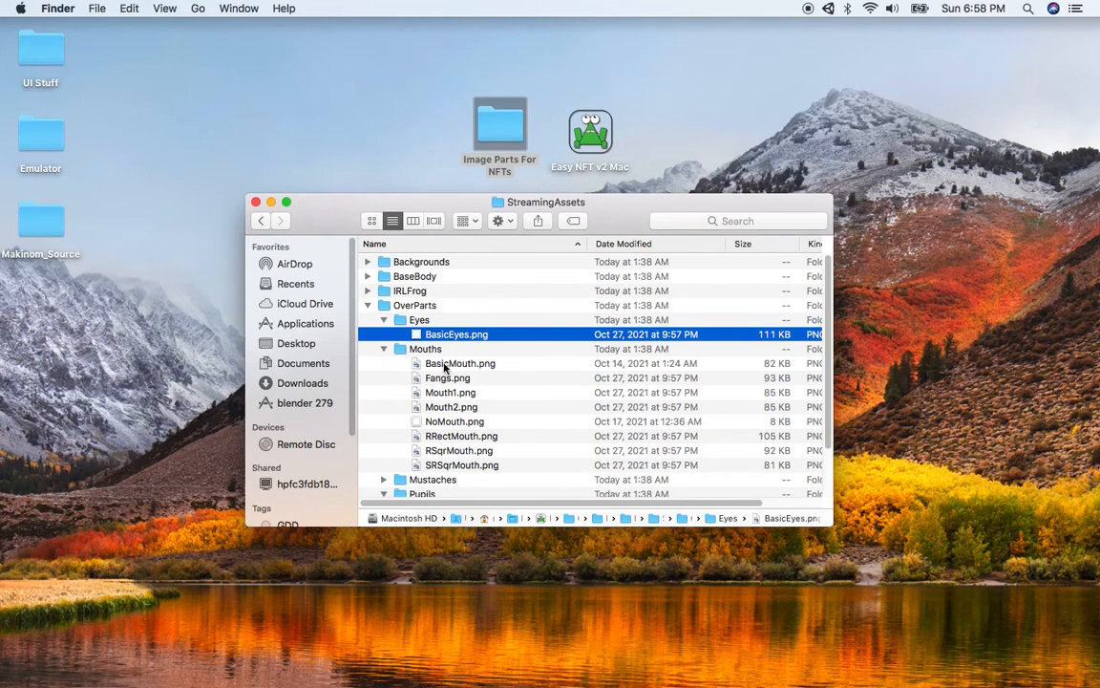
left_click(438, 367)
left_click(436, 378)
left_click(436, 393)
left_click(436, 409)
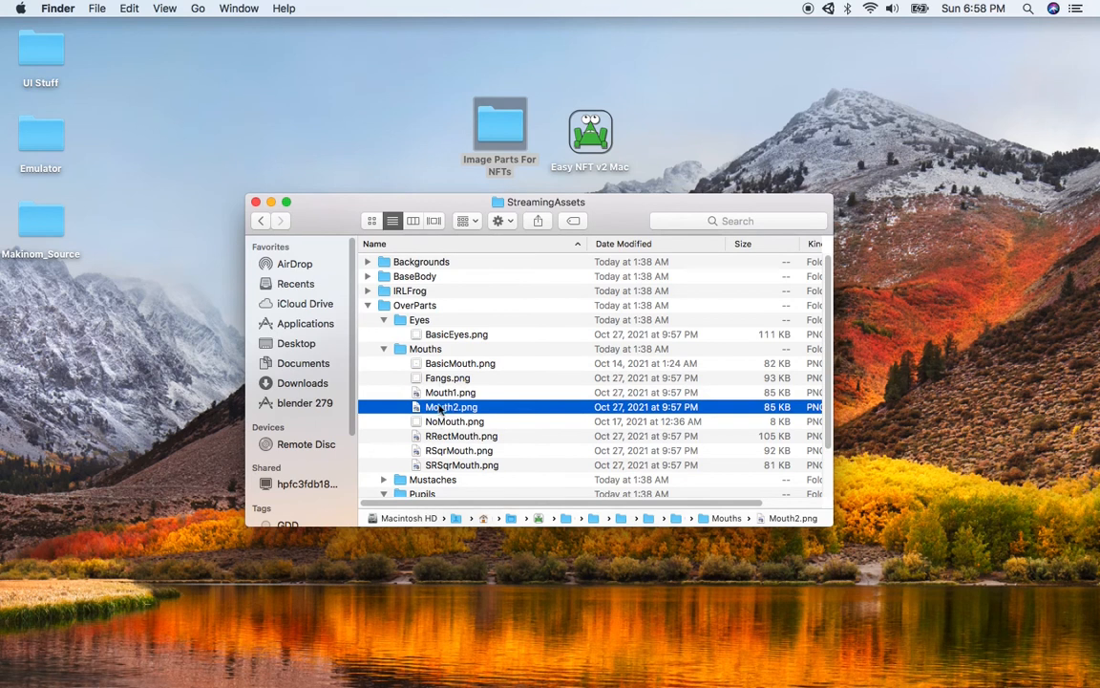
left_click(437, 364)
left_click(439, 378)
left_click(438, 392)
left_click(439, 406)
left_click(441, 421)
left_click(445, 436)
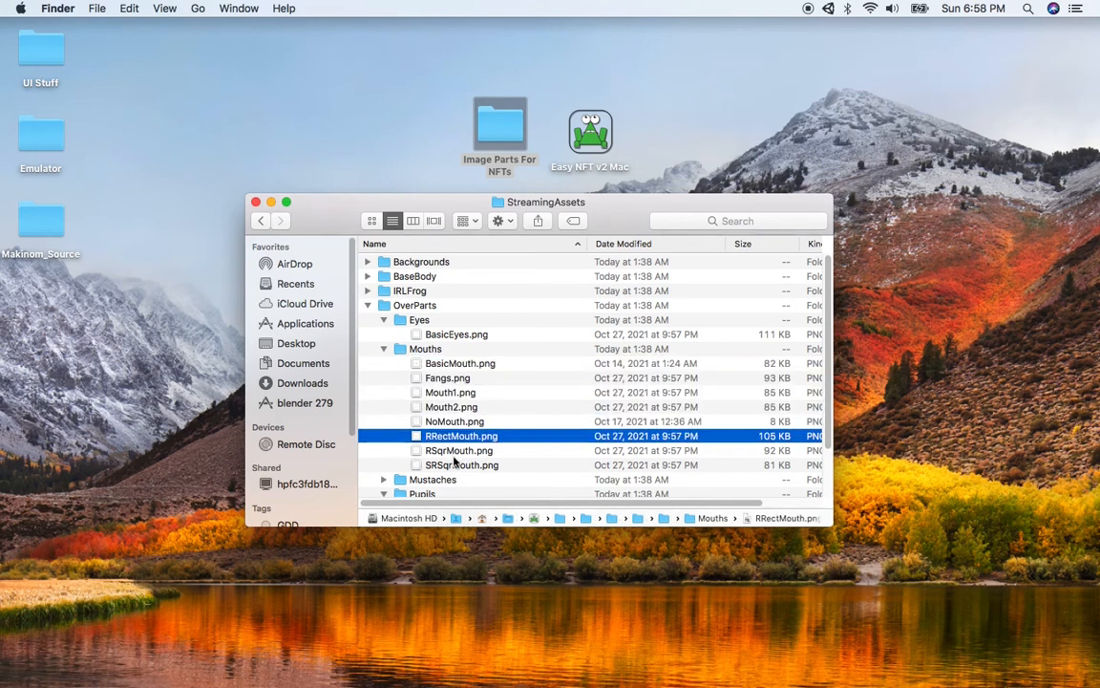
left_click(453, 453)
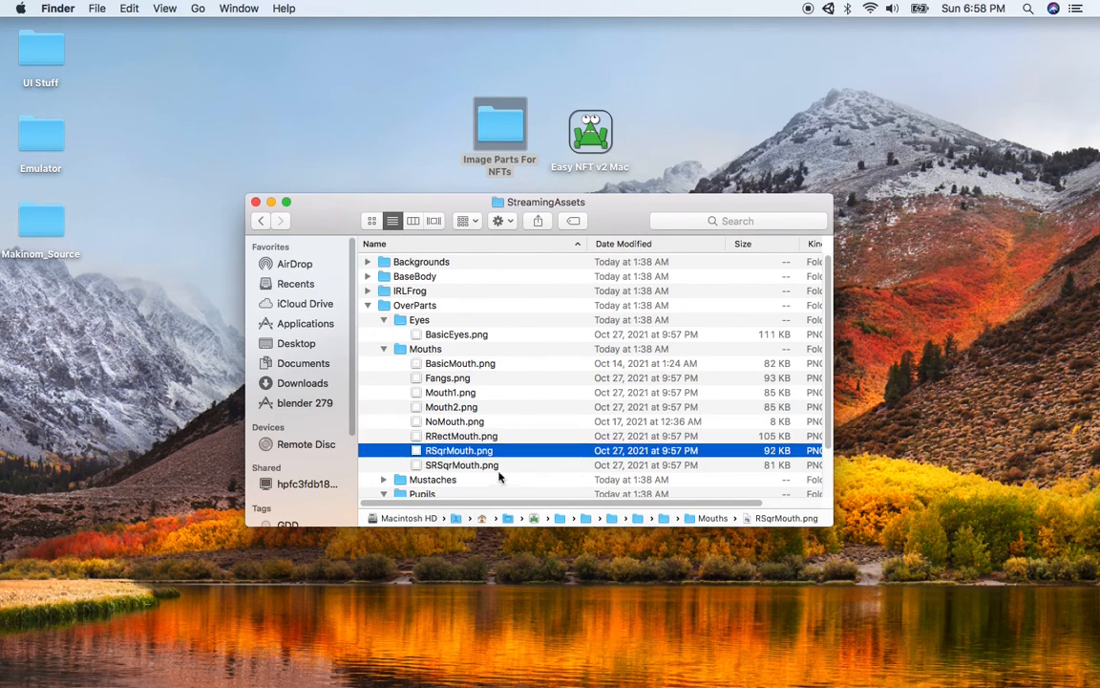
left_click(446, 466)
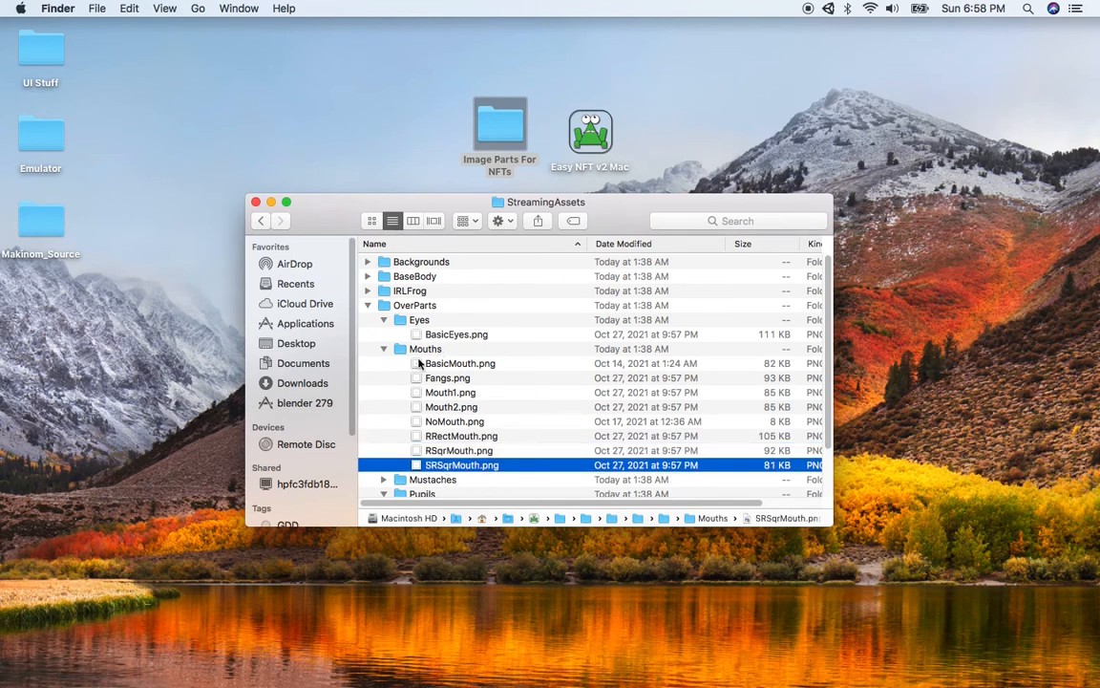
left_click(452, 365)
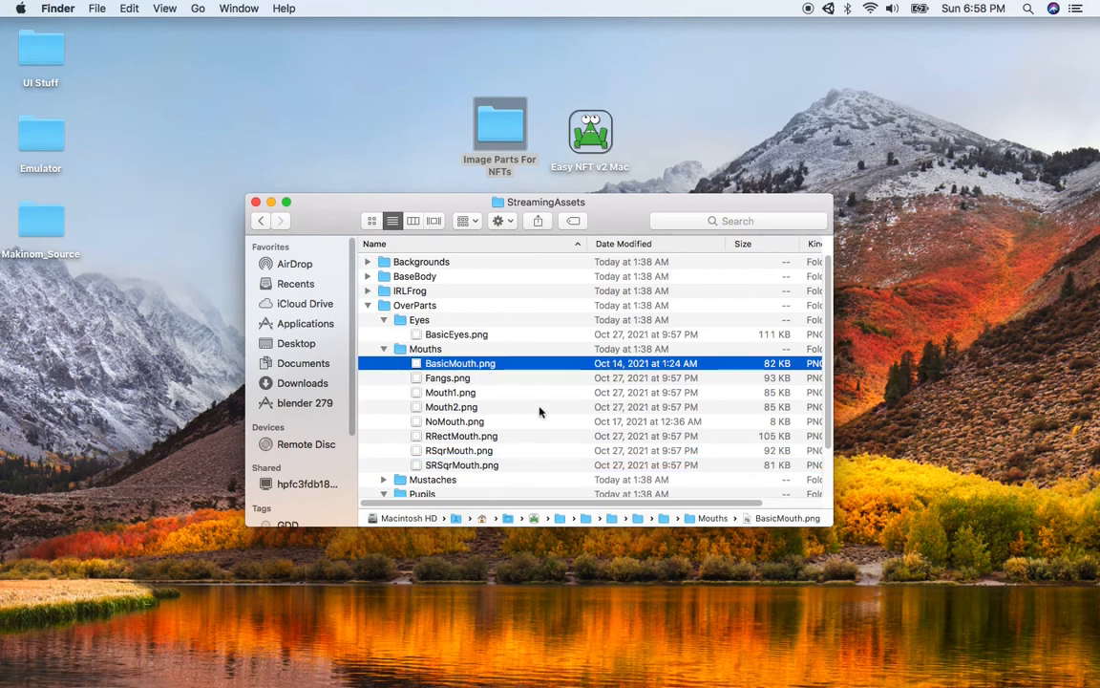
key("super+Tab")
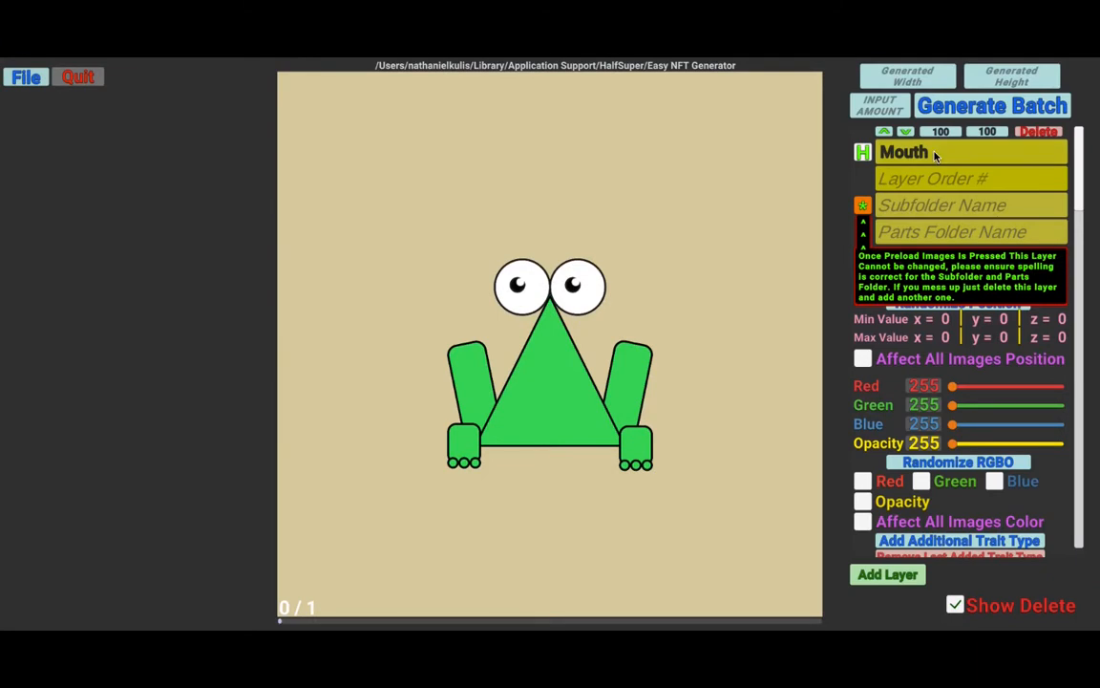
- Set the Mouth layer's order number to 2, its subfolder to OverParts and its parts folder to Mouths
left_click(925, 181)
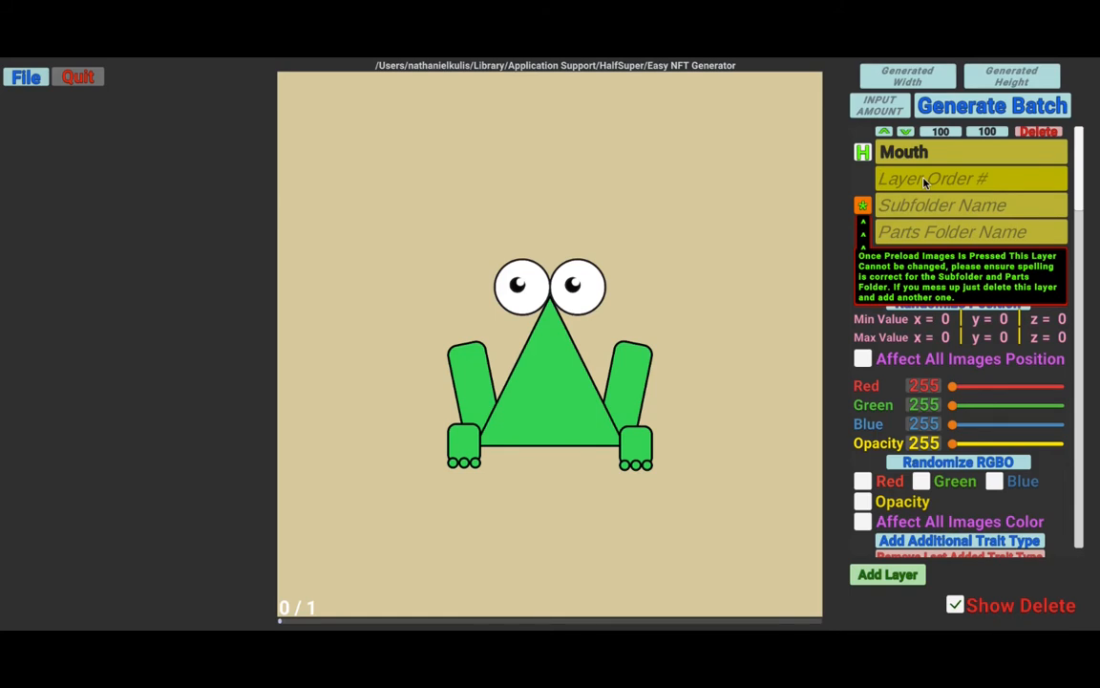
scroll(897, 205, "down", 3)
scroll(878, 225, "up", 3)
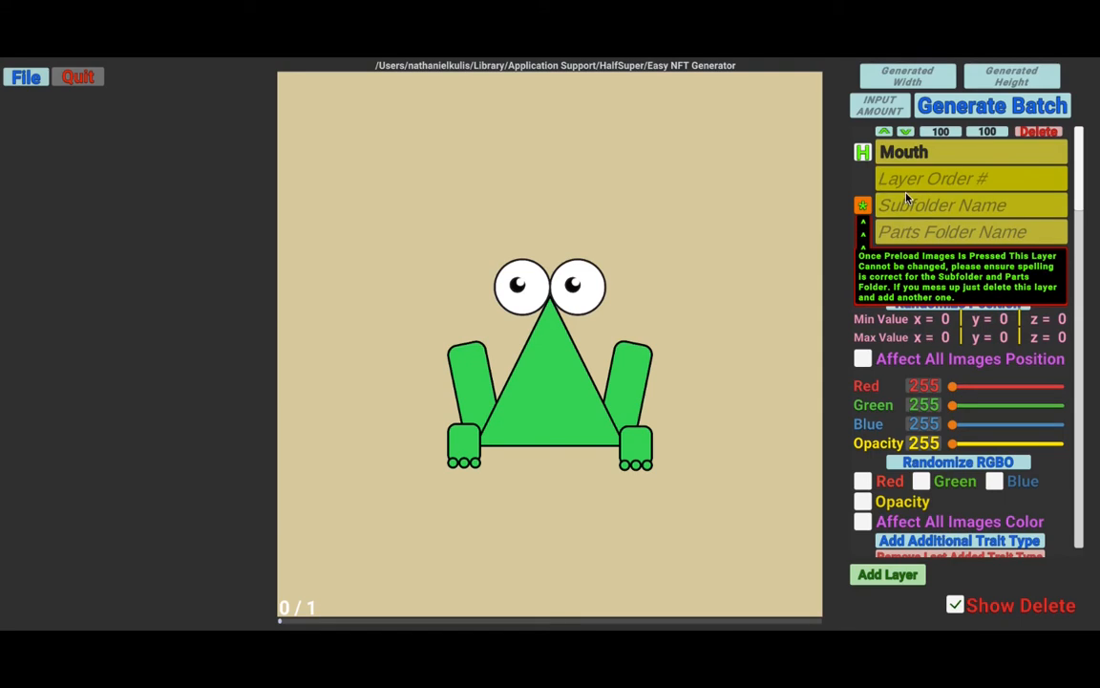
scroll(908, 201, "down", 3)
scroll(916, 171, "up", 3)
type("2")
key("Tab")
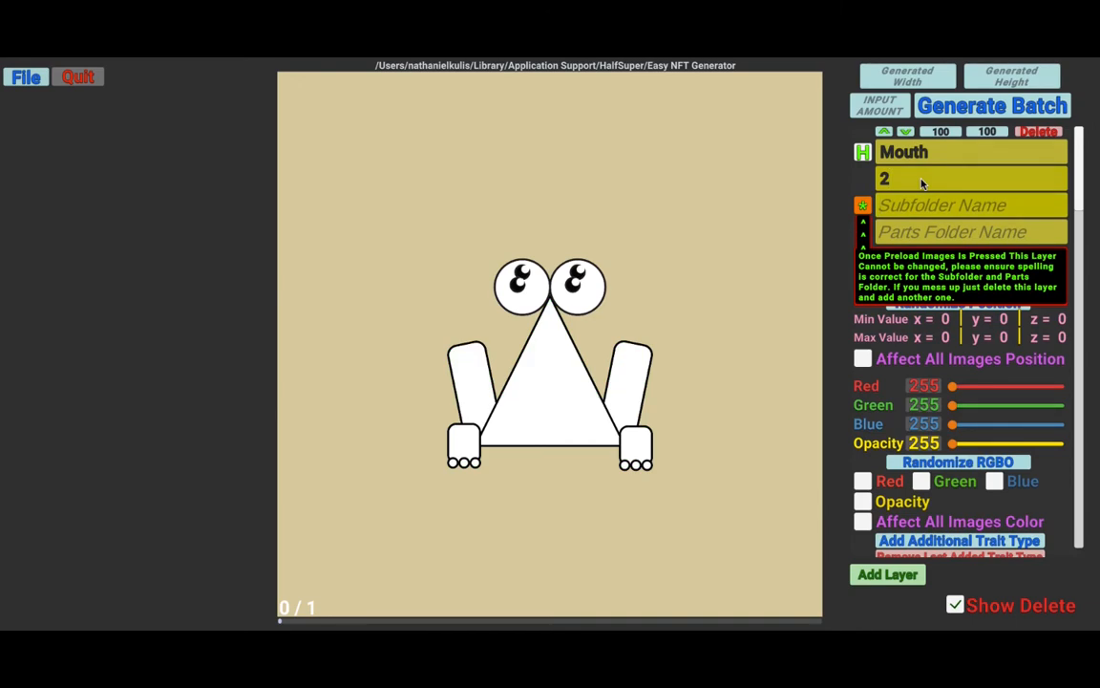
type("OverParts")
type("Mouths")
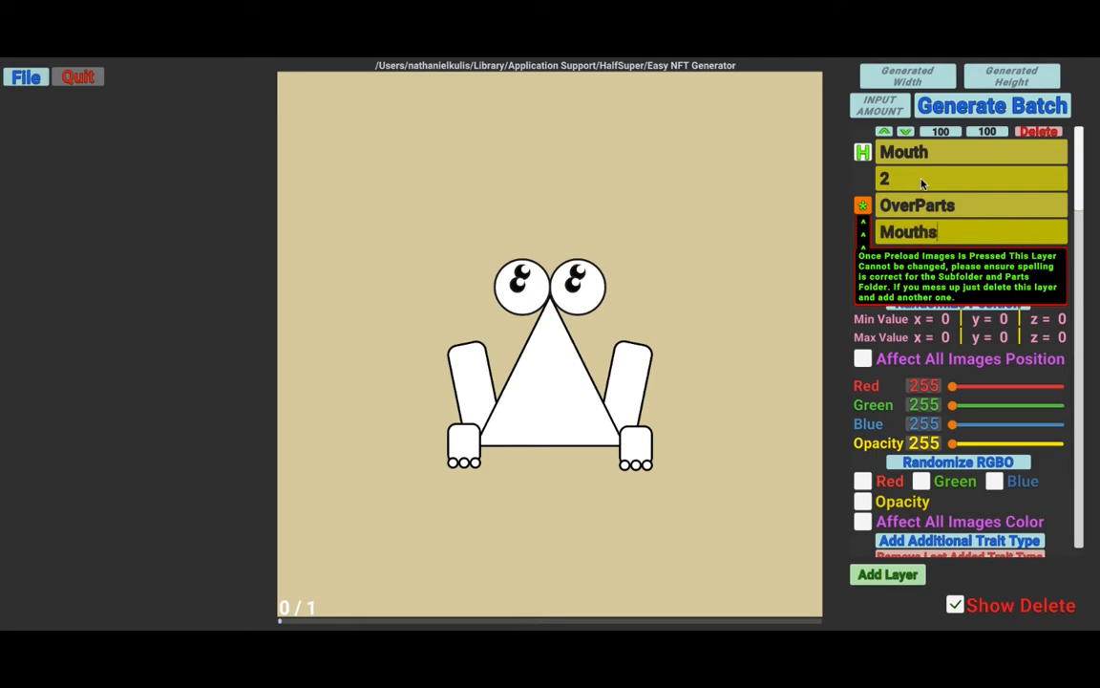
- Preload the Mouth layer's images and preview a random mouth on the frog
left_click(862, 206)
left_click(861, 210)
left_click(877, 259)
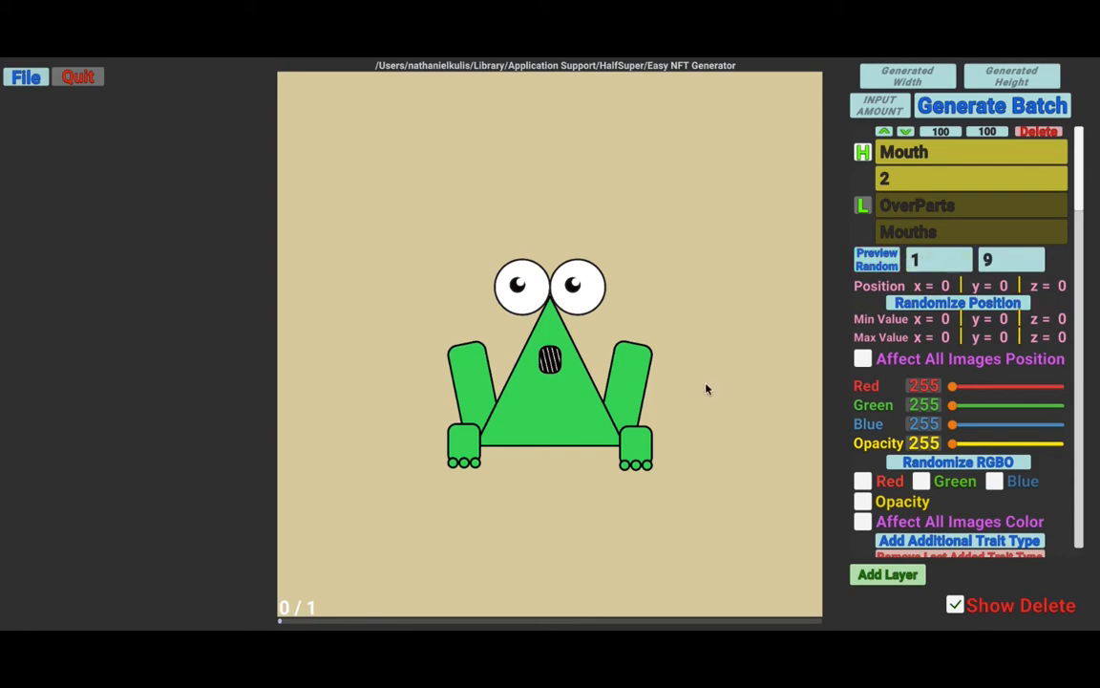
- Enable red, green and blue randomization and Affect All Images Color for the Mouth layer
scroll(862, 372, "down", 3)
scroll(869, 368, "down", 1)
left_click(862, 336)
left_click(921, 335)
left_click(994, 335)
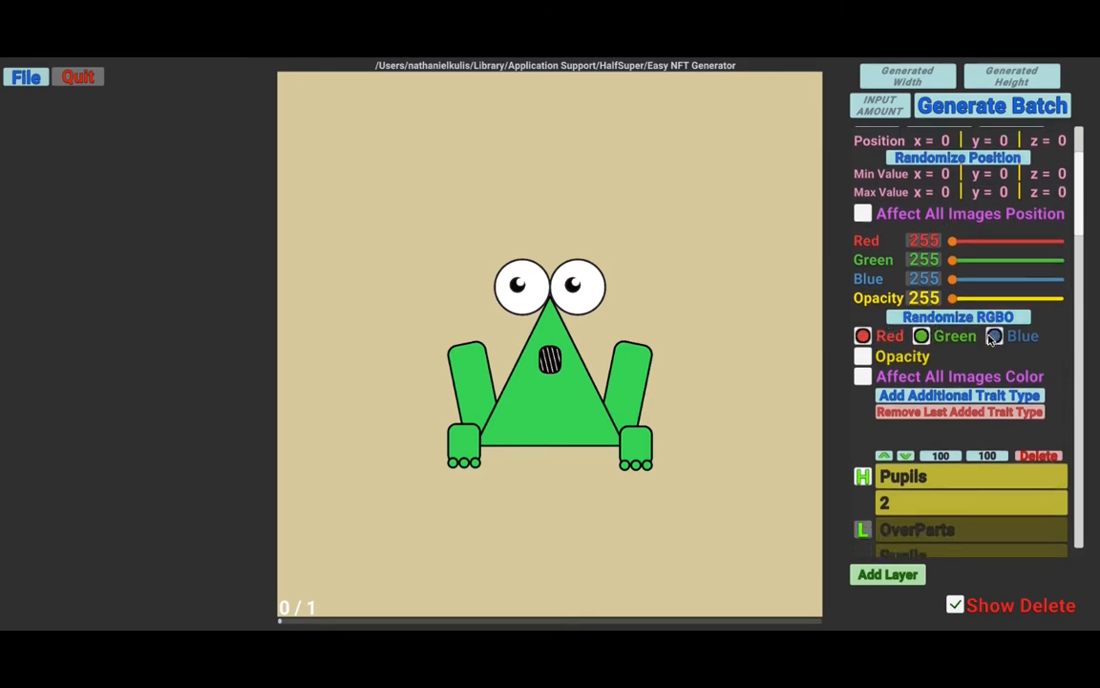
left_click(864, 377)
- Switch to Finder to review the mouth image files again, and return to Easy NFT
key("super+Tab")
key("super+Tab")
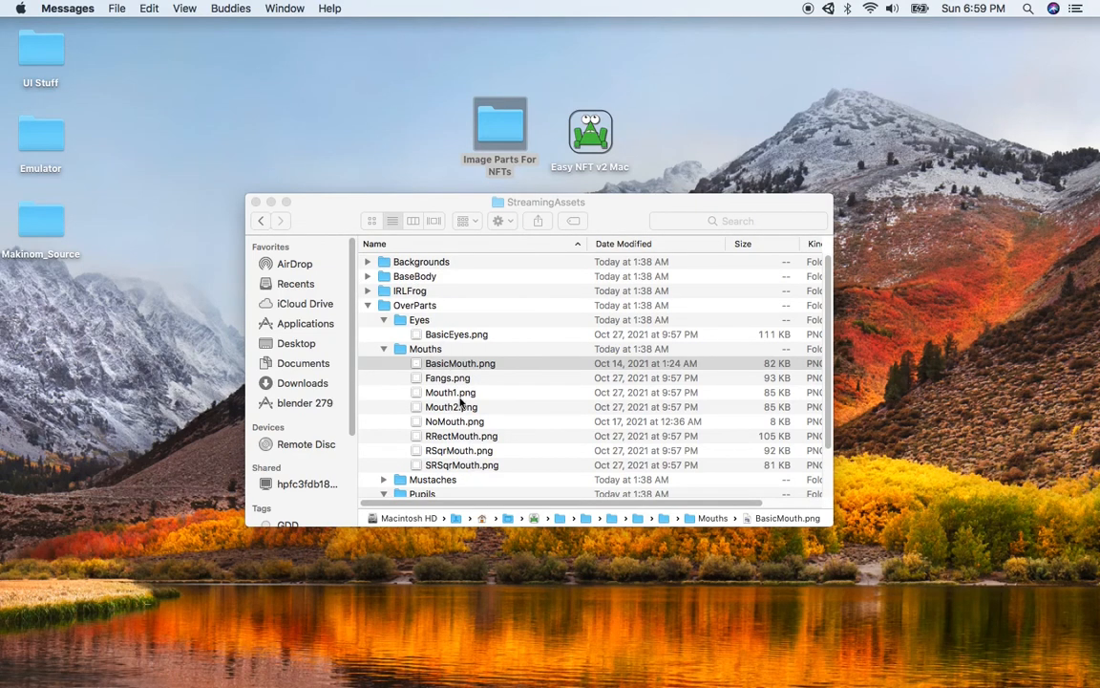
key("super+Tab")
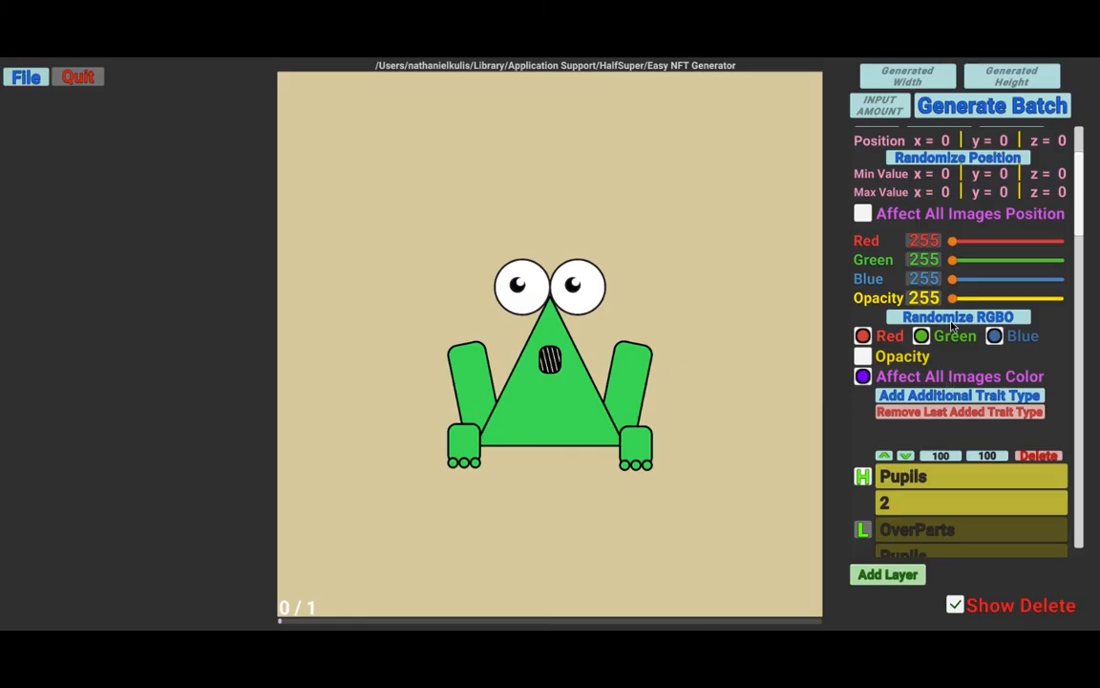
- Apply Randomize RGBO to the Mouth layer to give the mouth a random colour
left_click(951, 319)
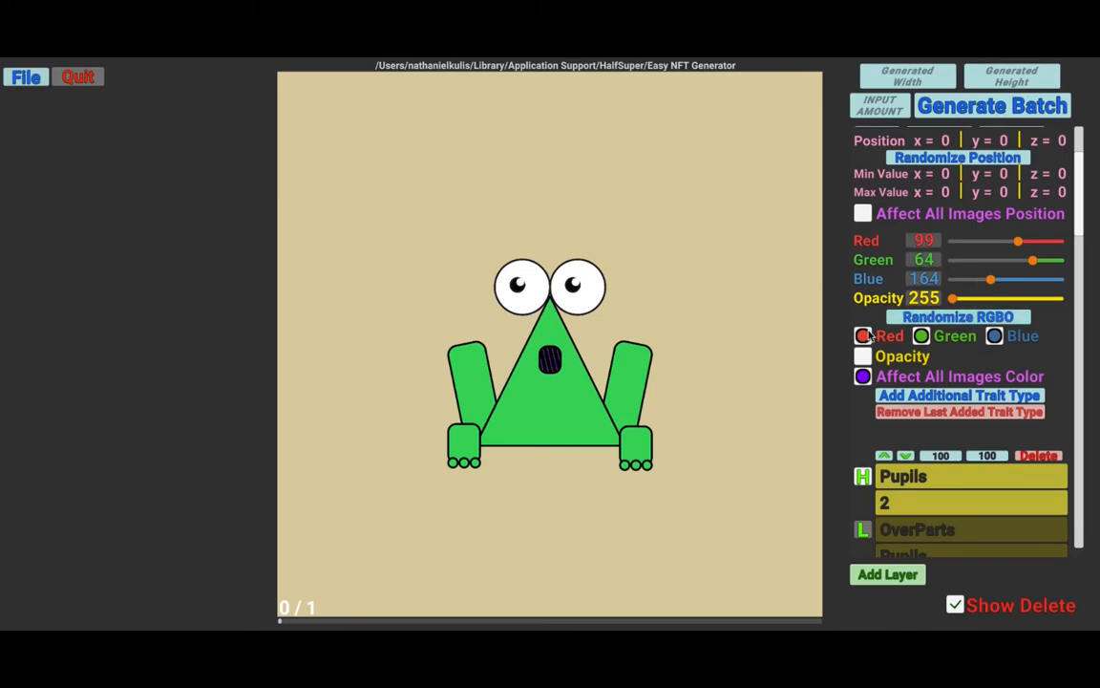
scroll(857, 298, "up", 1)
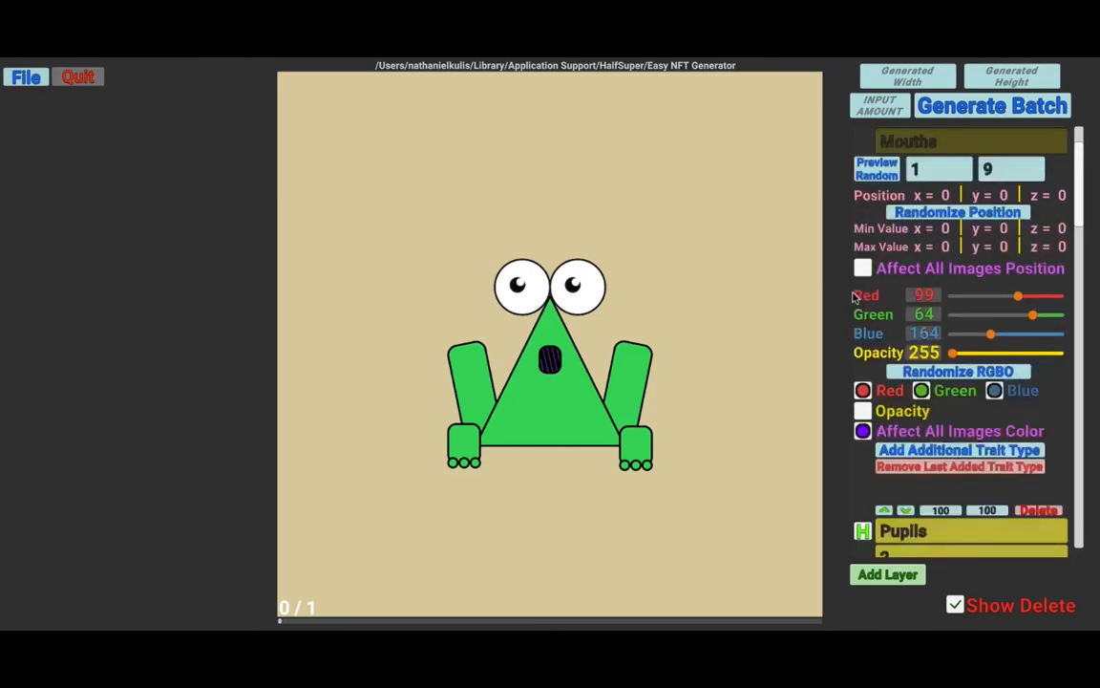
scroll(859, 297, "up", 2)
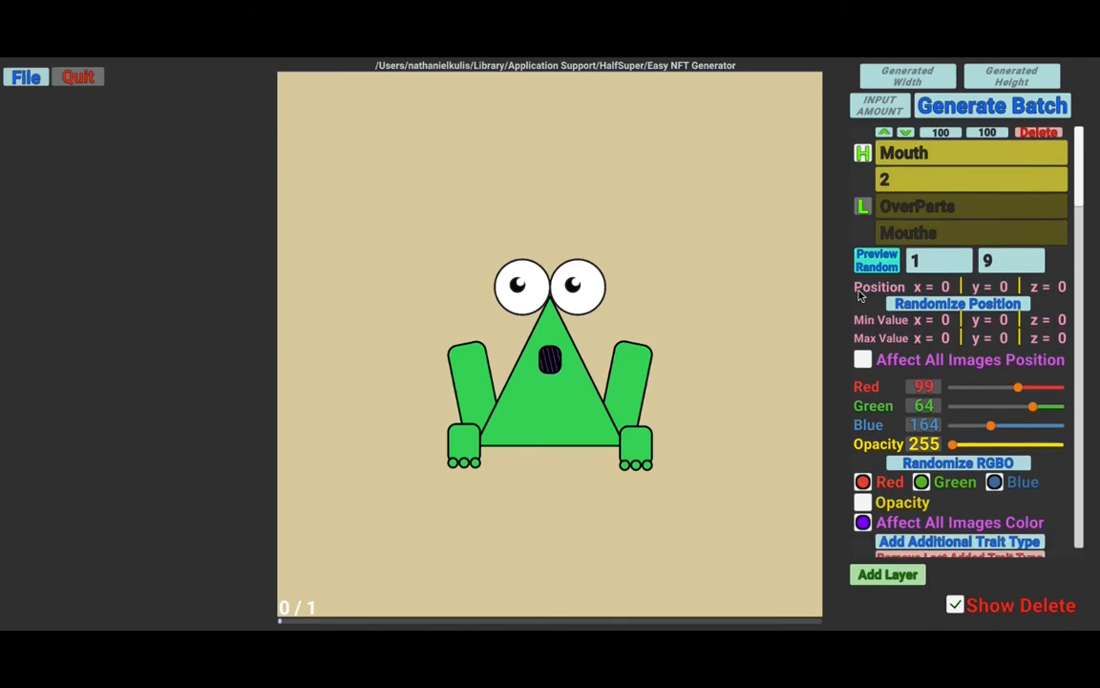
- Add a layer named Tie with order number 3, subfolder OverParts and parts folder Ties
left_click(888, 576)
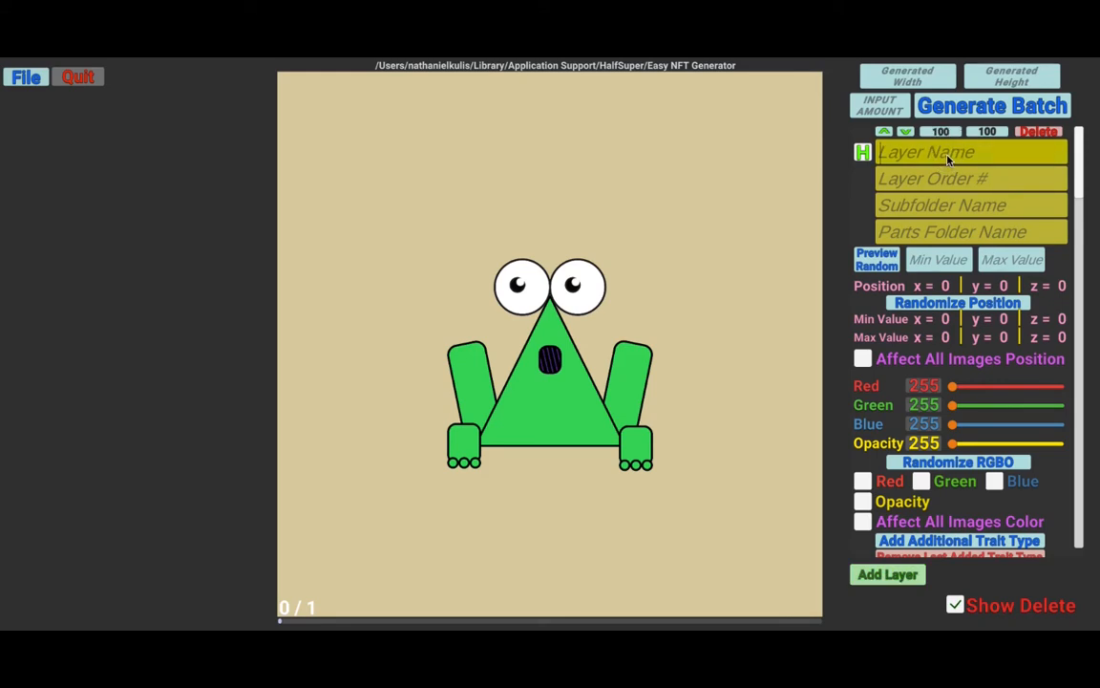
type("Tle")
key("Tab")
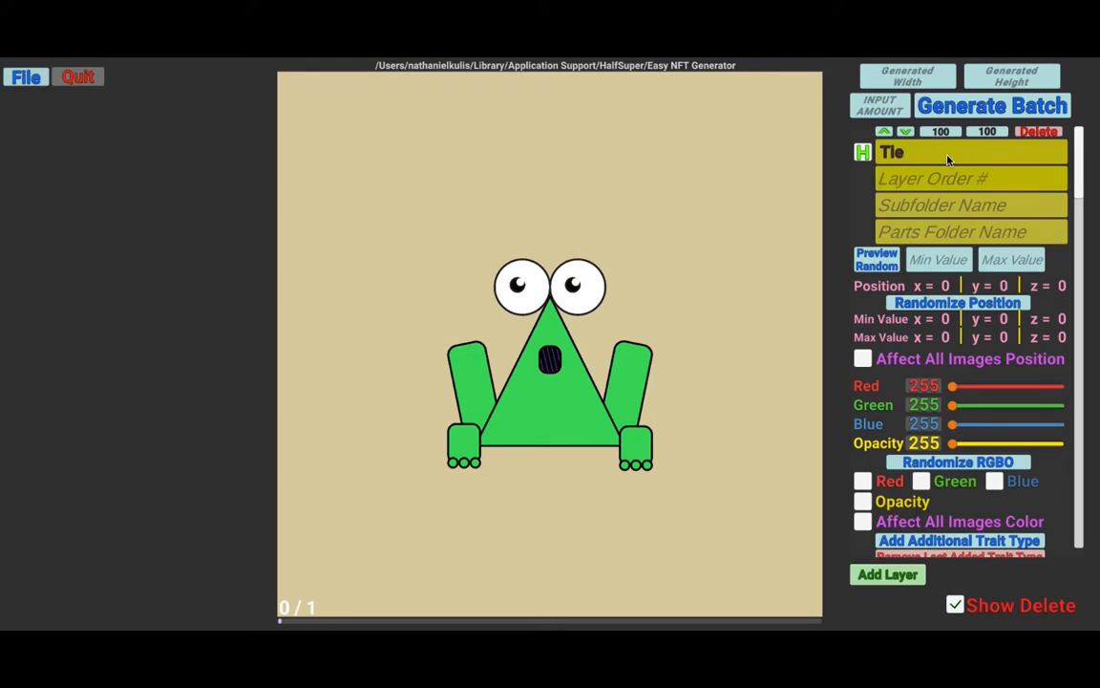
type("3")
key("Tab")
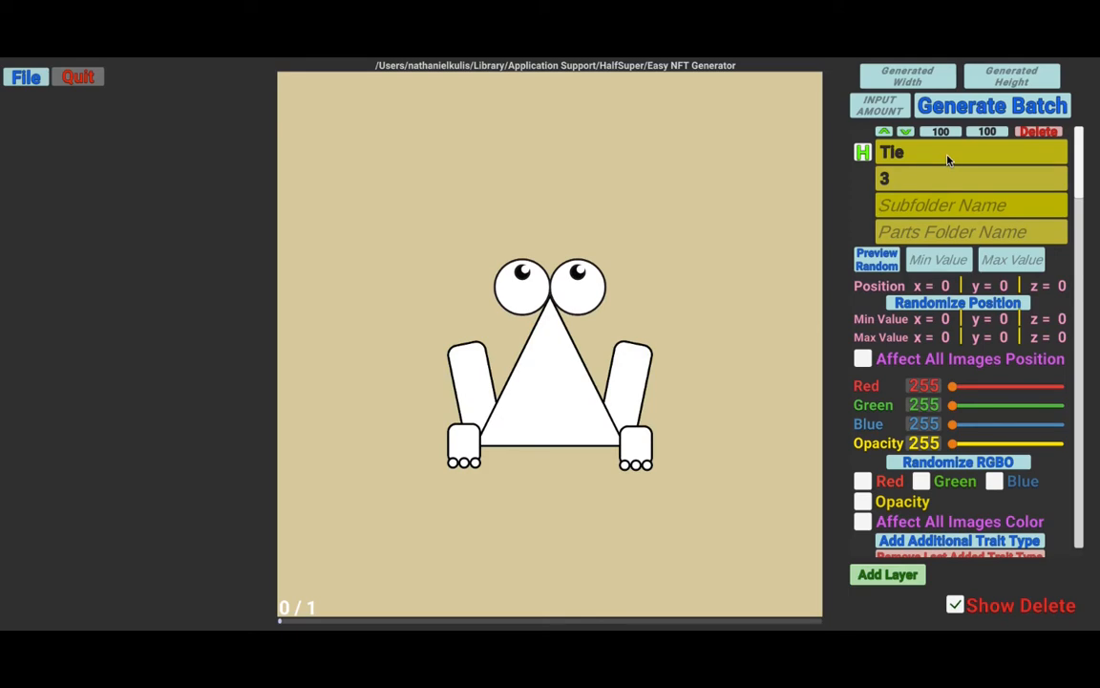
type("OverParts")
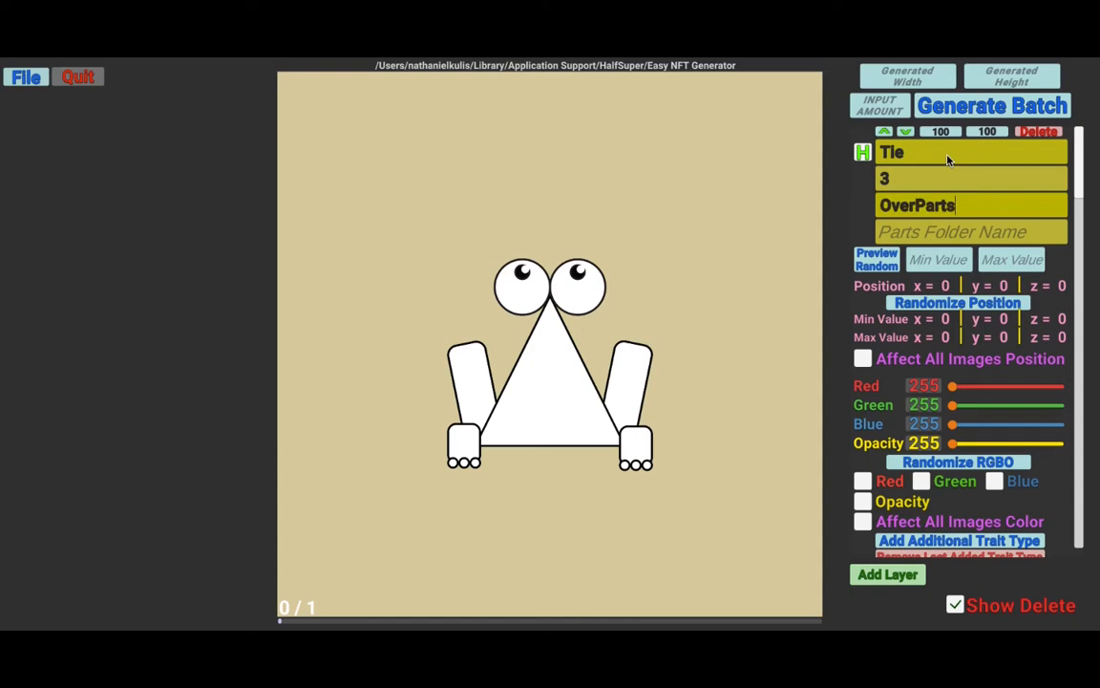
key("Tab")
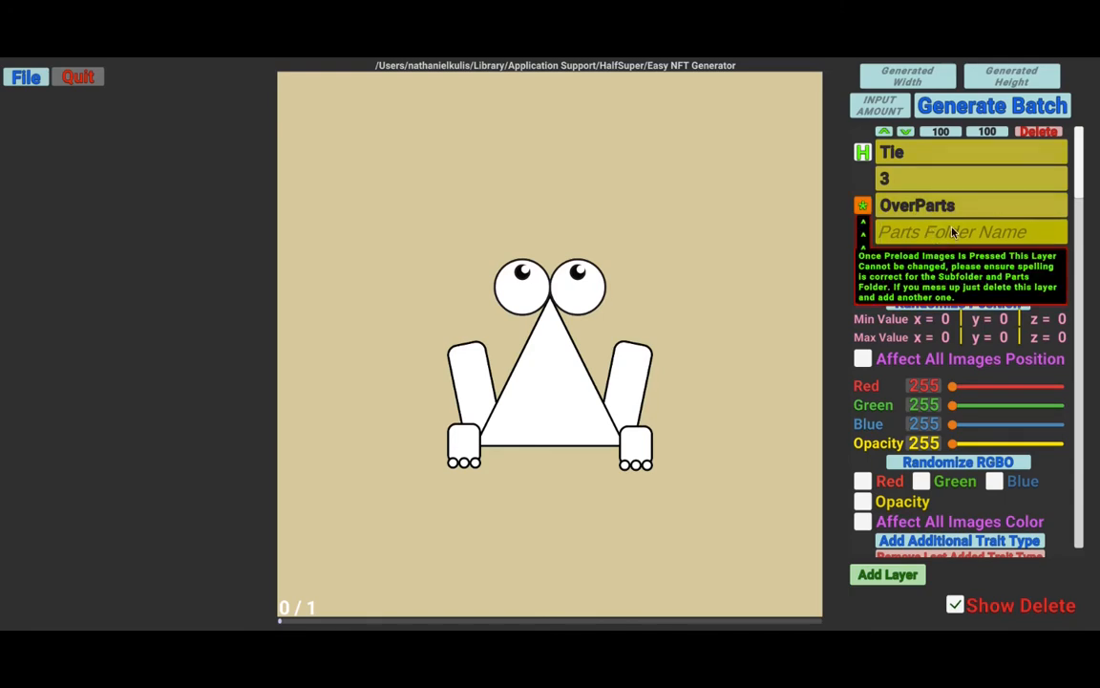
type("Ties")
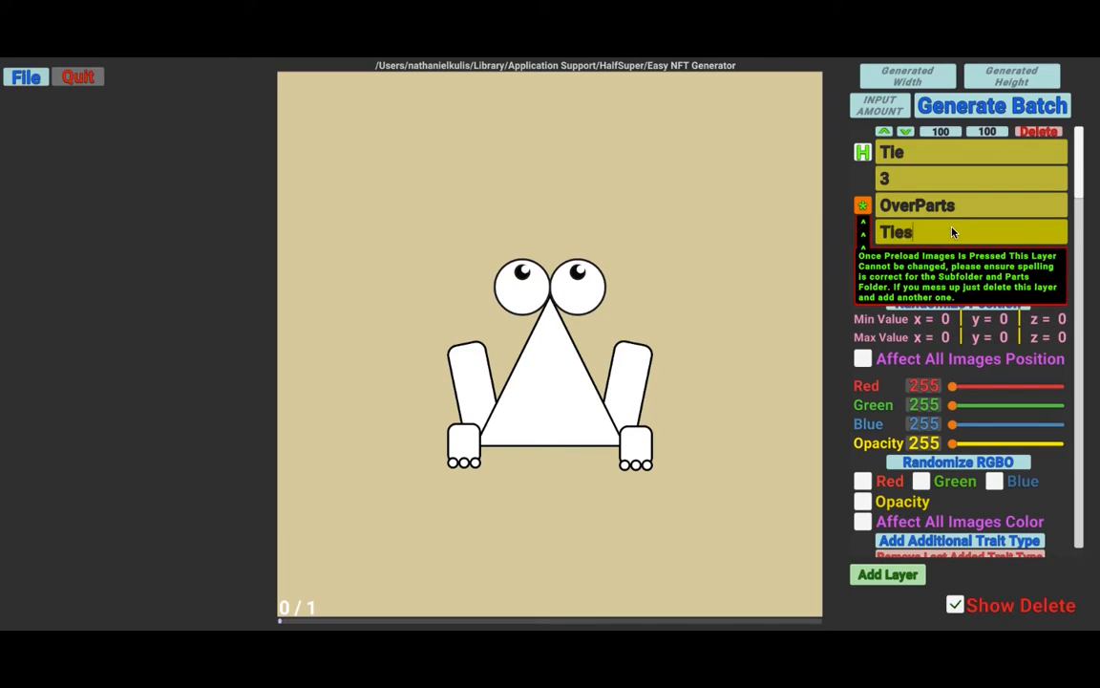
- Preload the Tie layer's images and preview a random tie
left_click(864, 206)
left_click(865, 202)
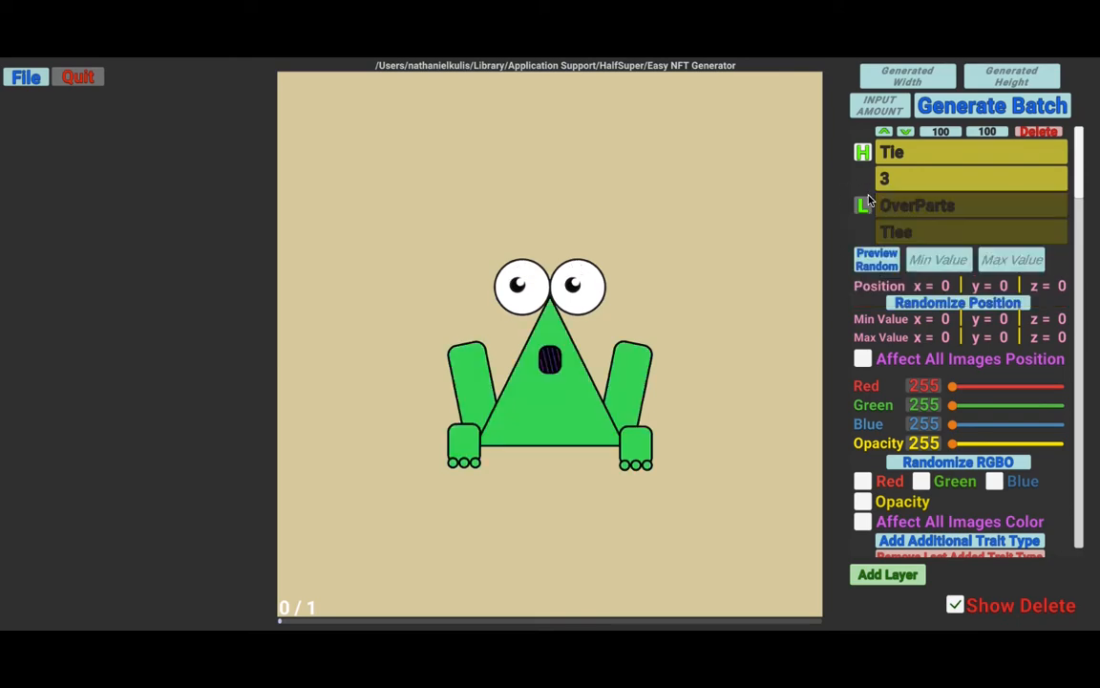
left_click(877, 260)
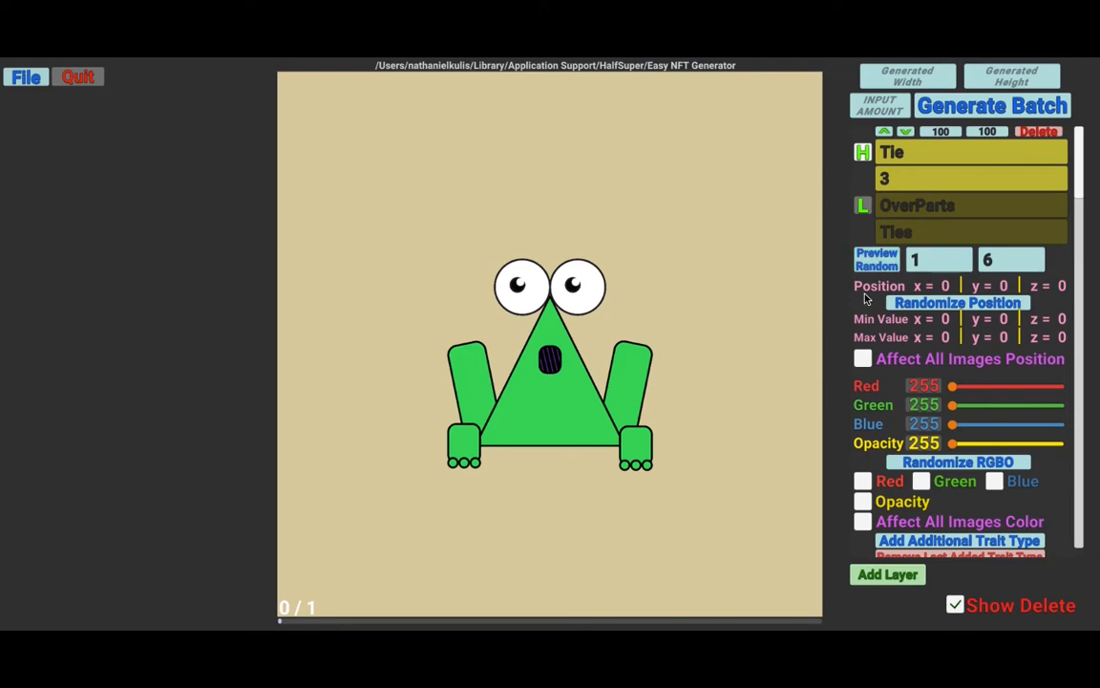
- Preview a random tie, enable red, green, blue and Affect All Images Color for the Tie layer, and apply Randomize RGBO
left_click(879, 261)
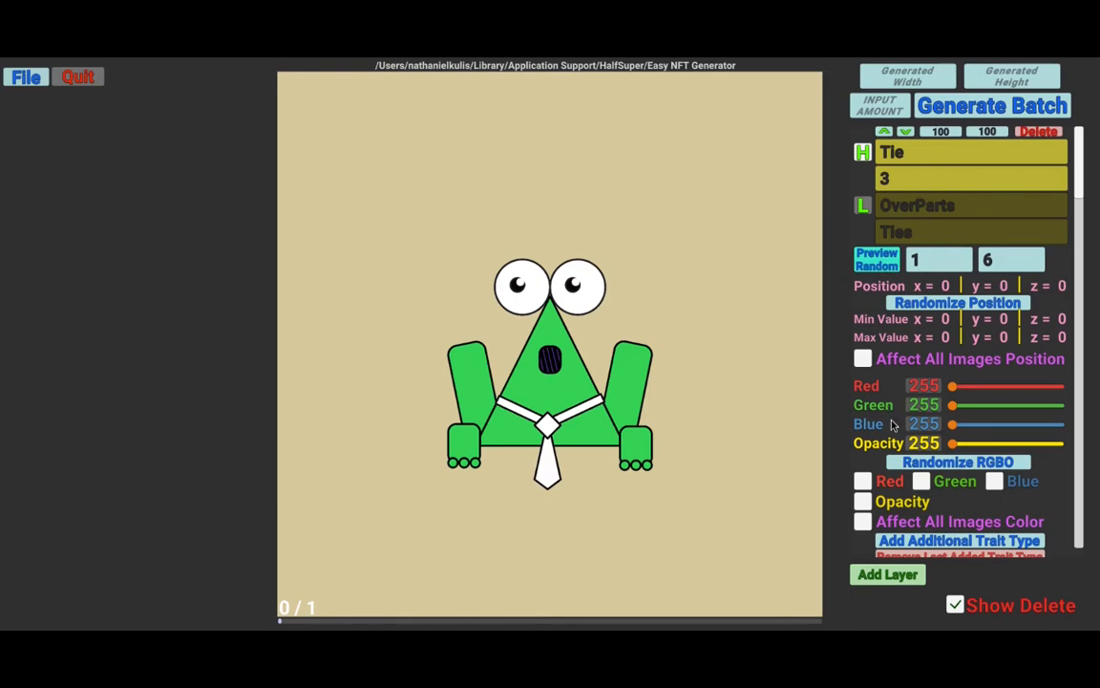
left_click(919, 481)
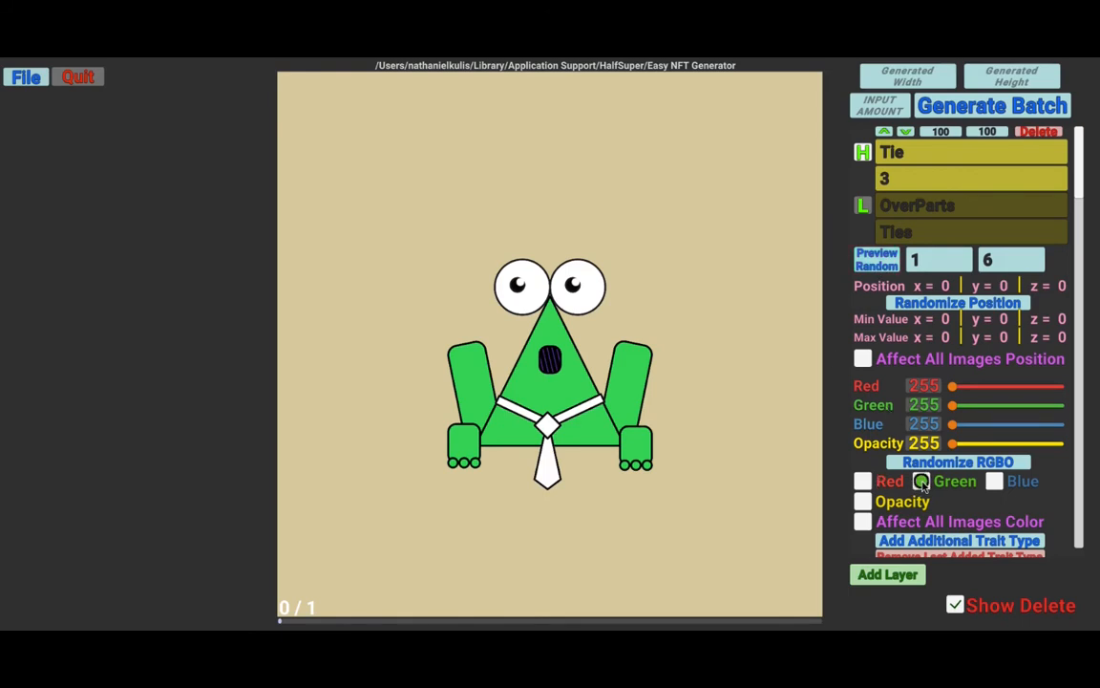
left_click(863, 482)
left_click(995, 481)
left_click(864, 523)
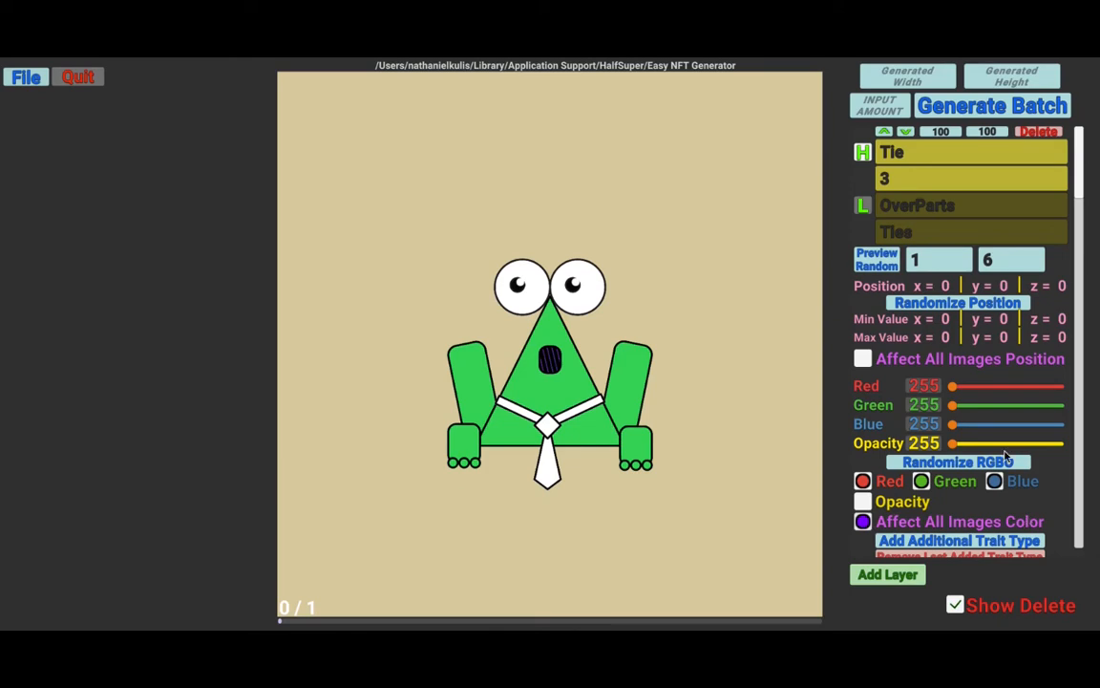
left_click(959, 465)
left_click(959, 465)
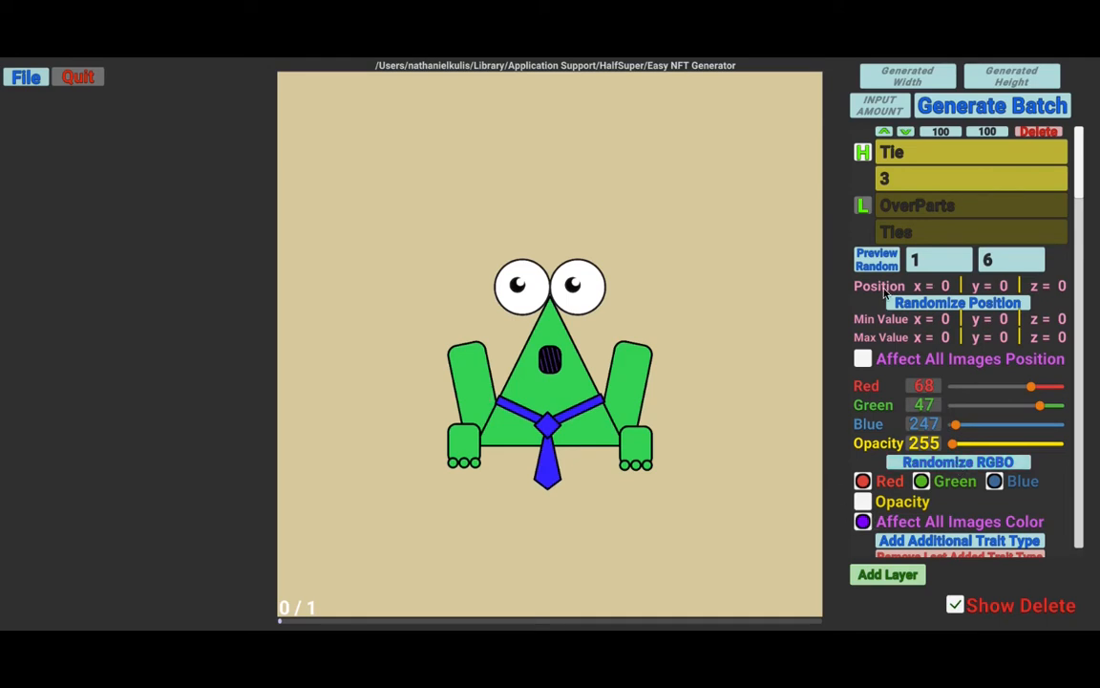
- Preview several random tie images with randomized colours on the frog
left_click(871, 264)
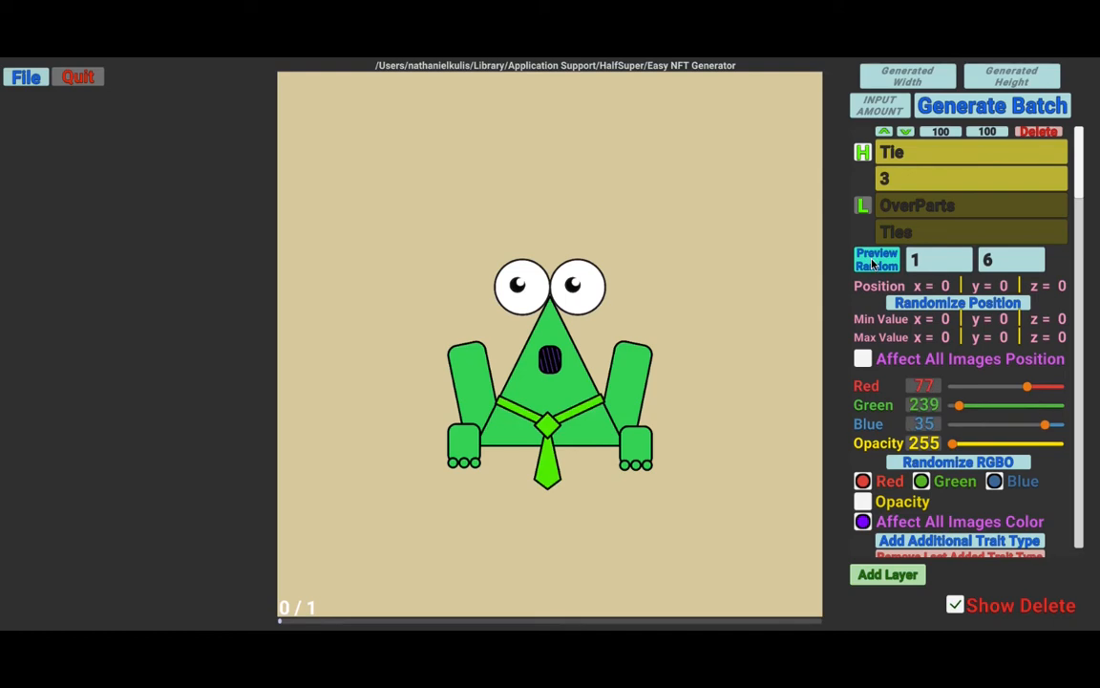
left_click(872, 264)
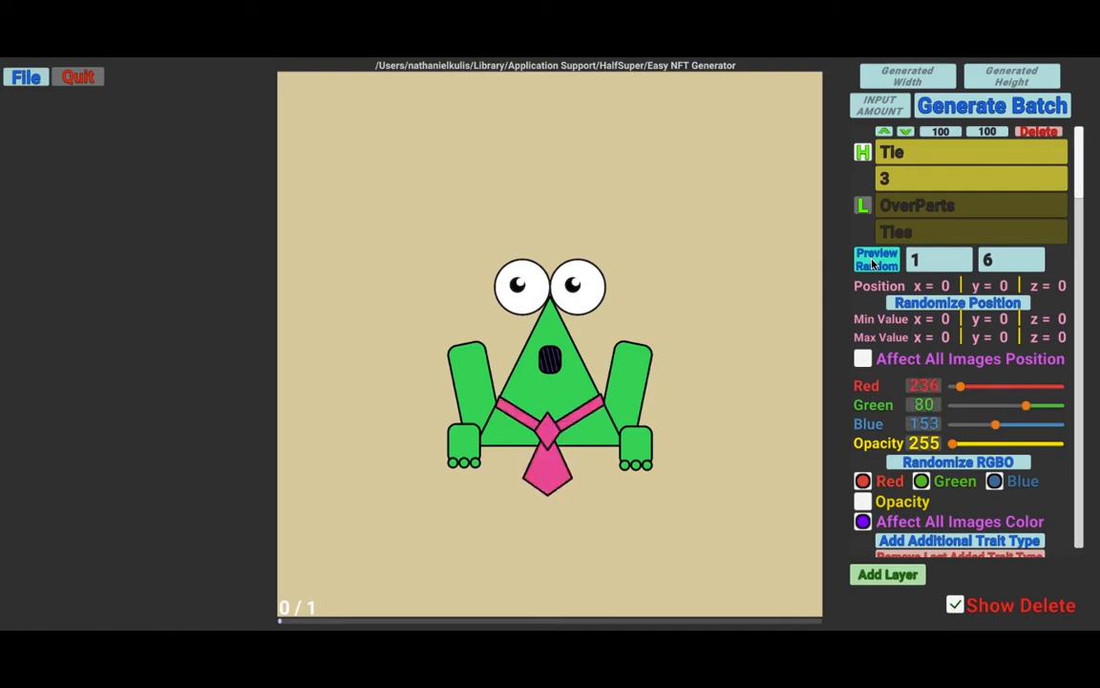
left_click(872, 264)
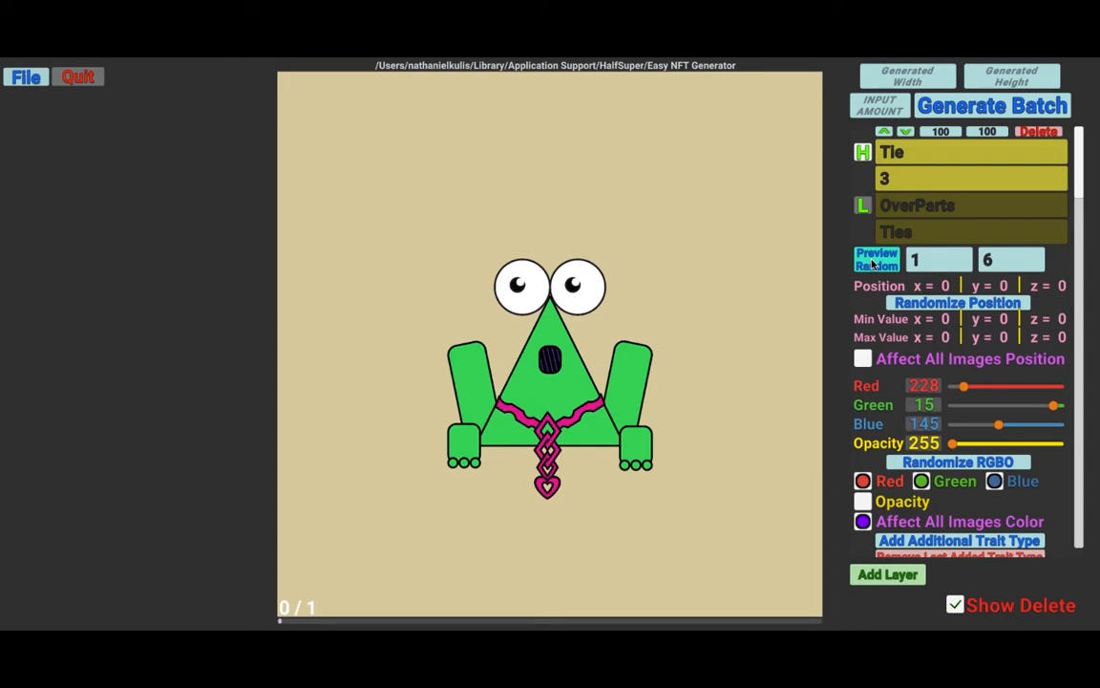
left_click(872, 263)
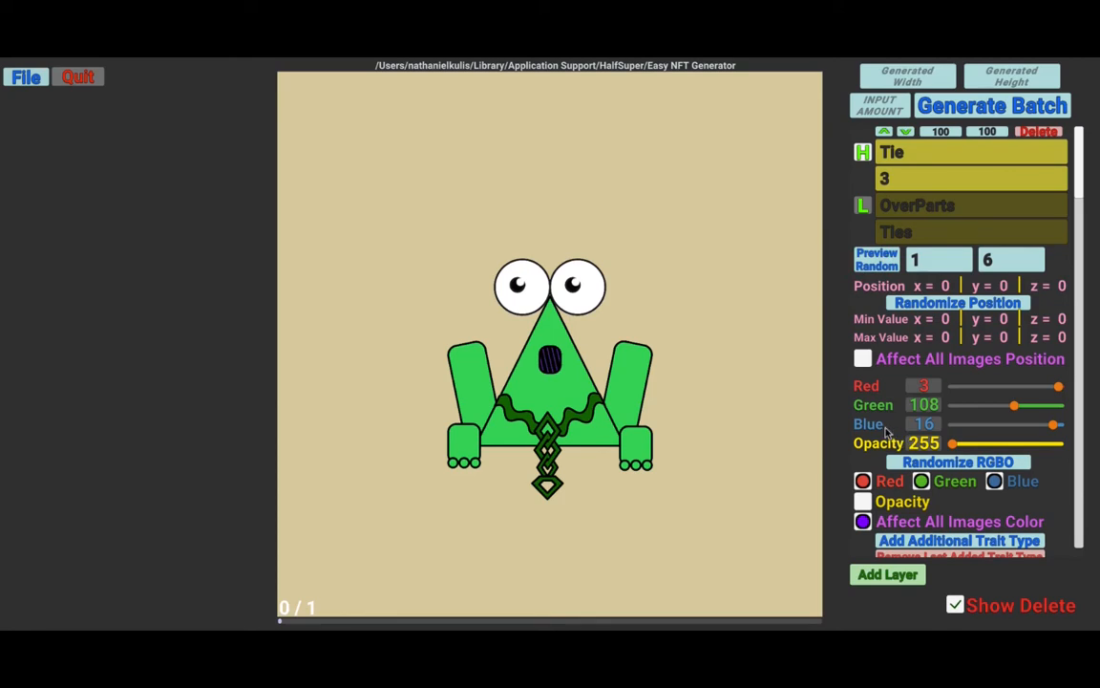
- Switch to Finder, collapse the other OverParts subfolders, examine the image file names in the Ties folder, and return to Easy NFT
key("super+Tab")
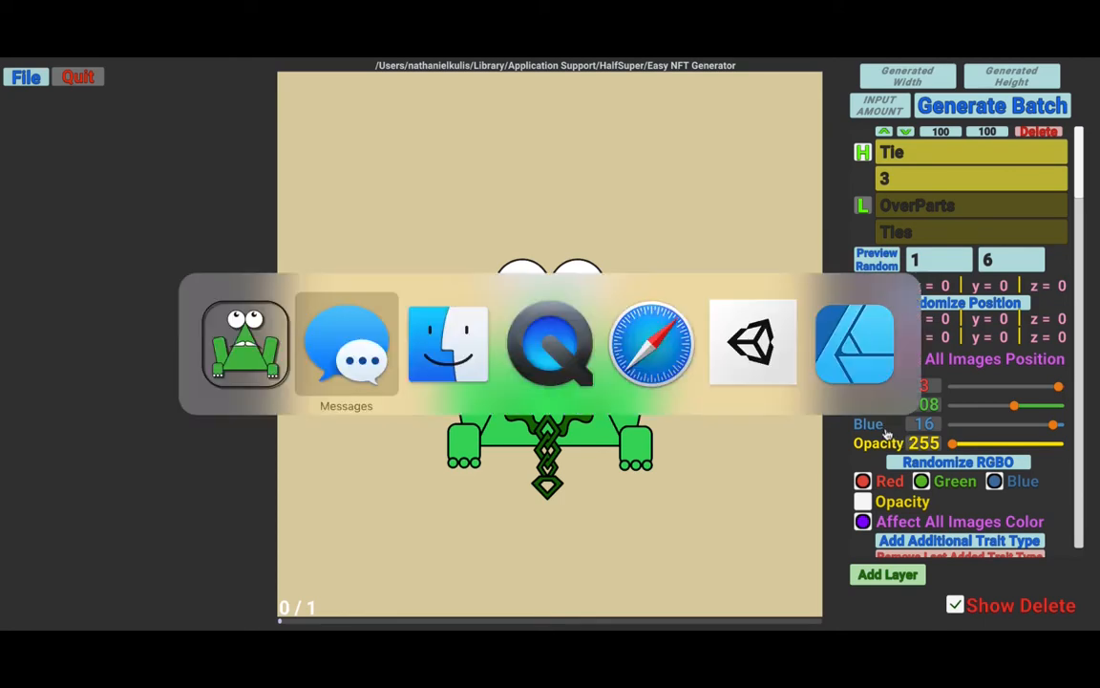
key("super+Tab")
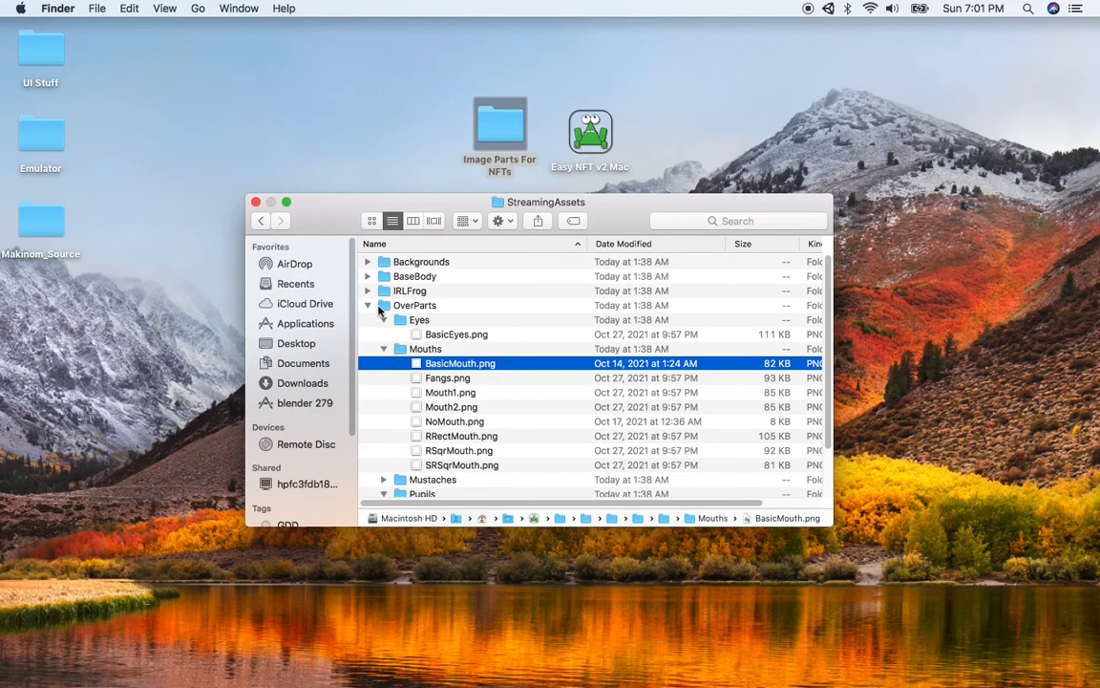
left_click(384, 348)
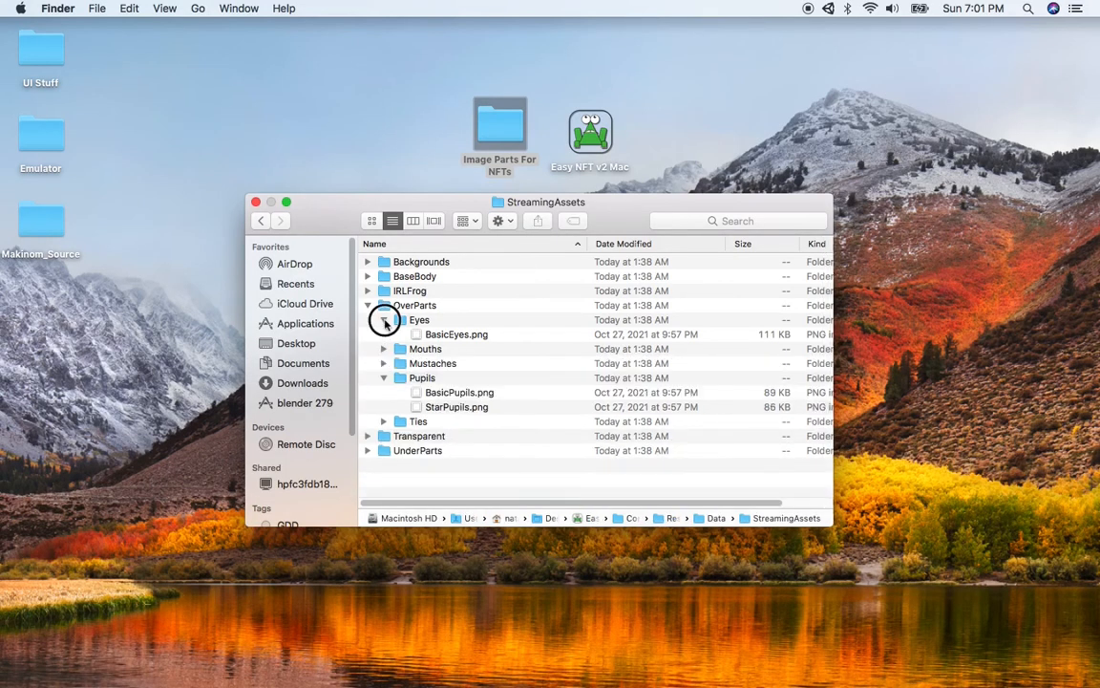
left_click(384, 321)
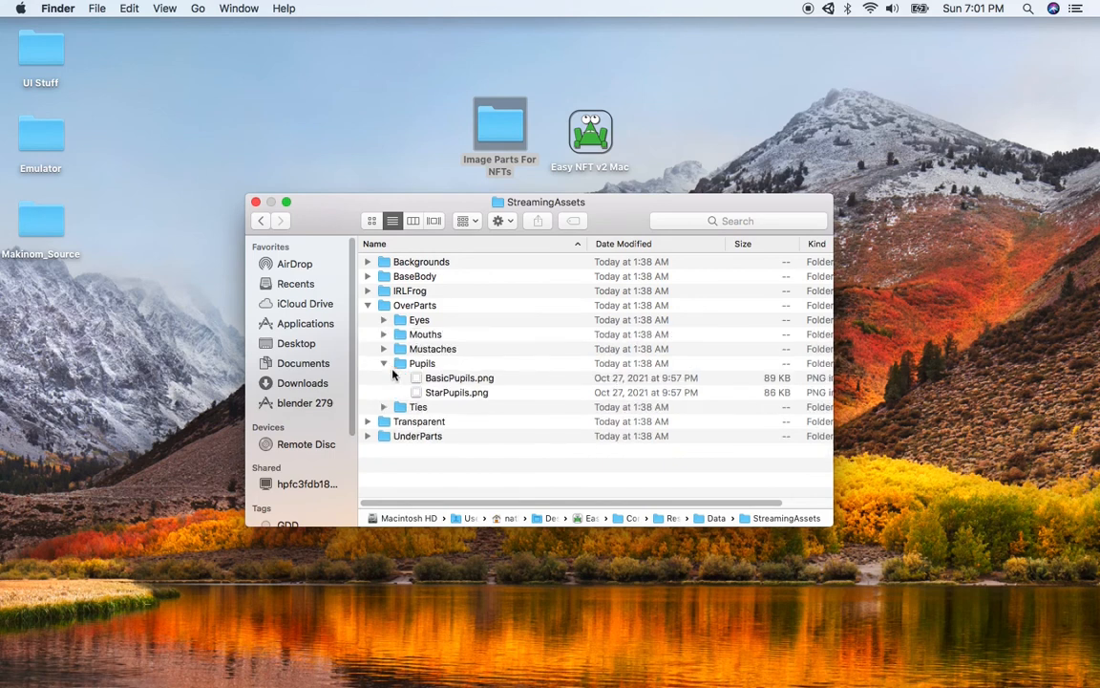
left_click(384, 364)
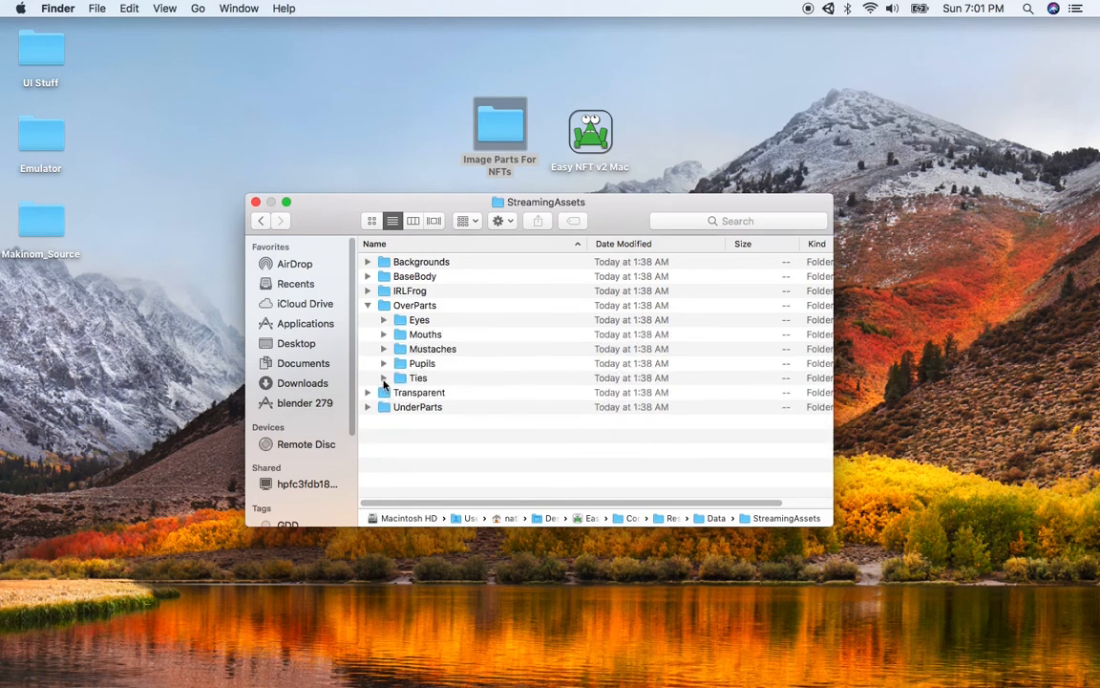
left_click(384, 378)
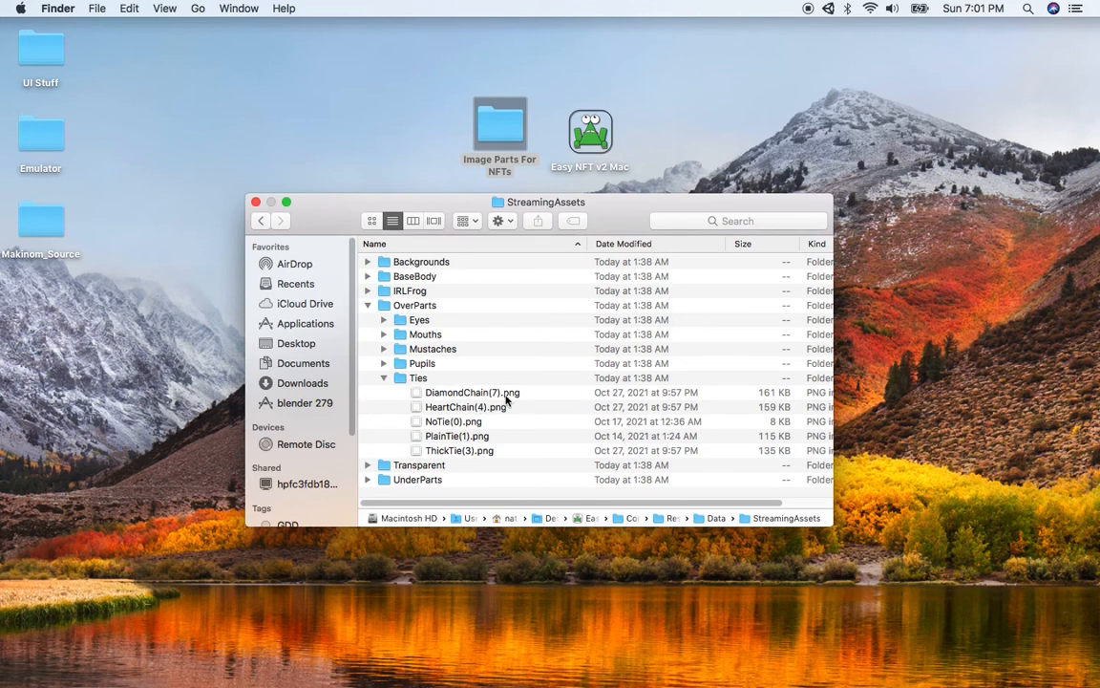
key("super+Tab")
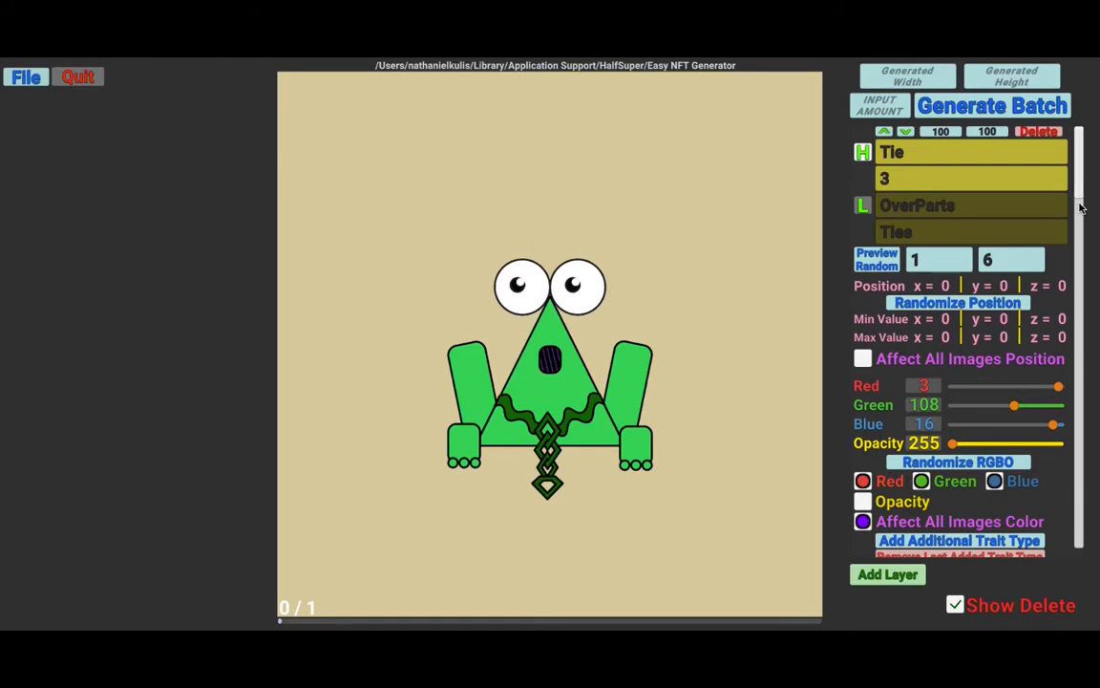
scroll(917, 386, "down", 4)
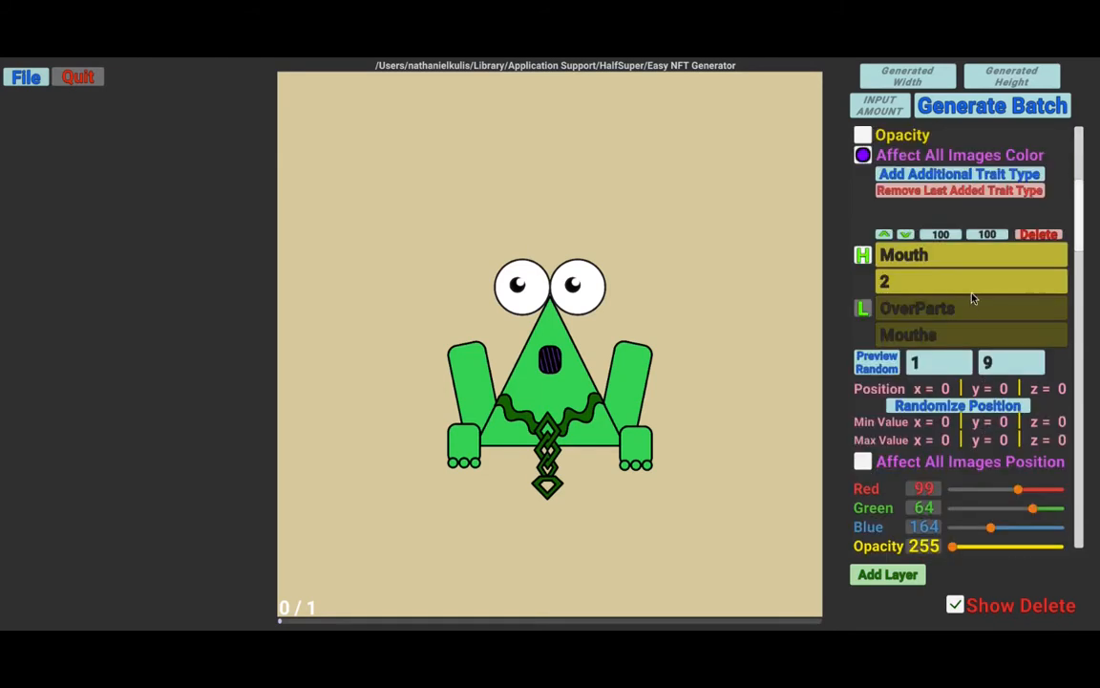
left_click(947, 175)
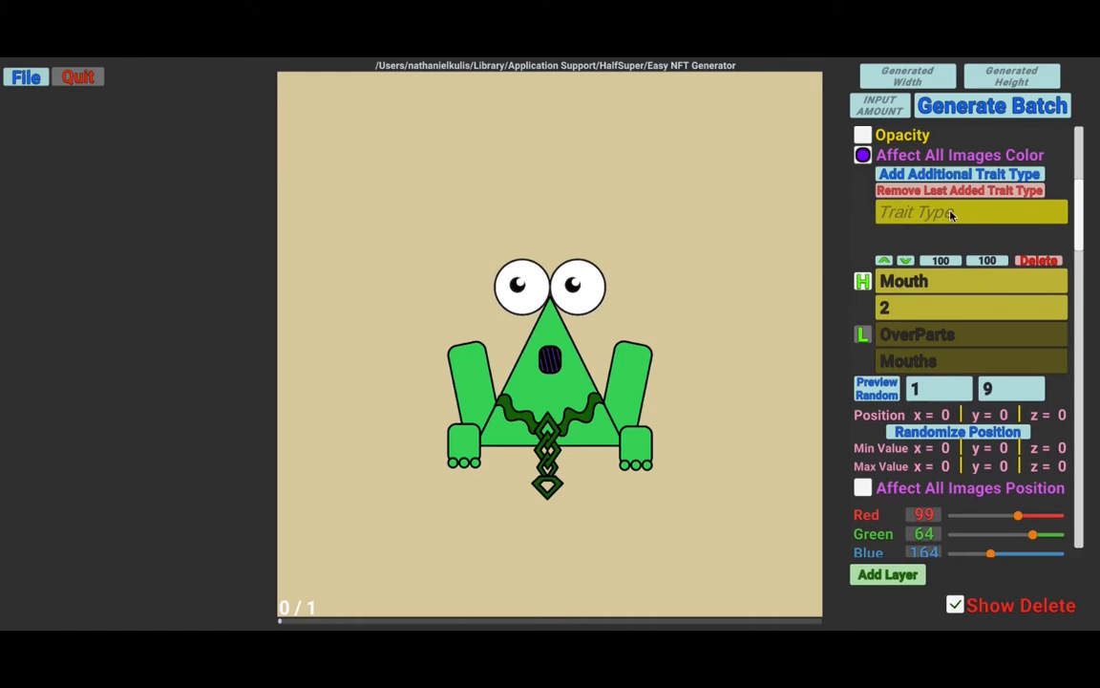
left_click(931, 194)
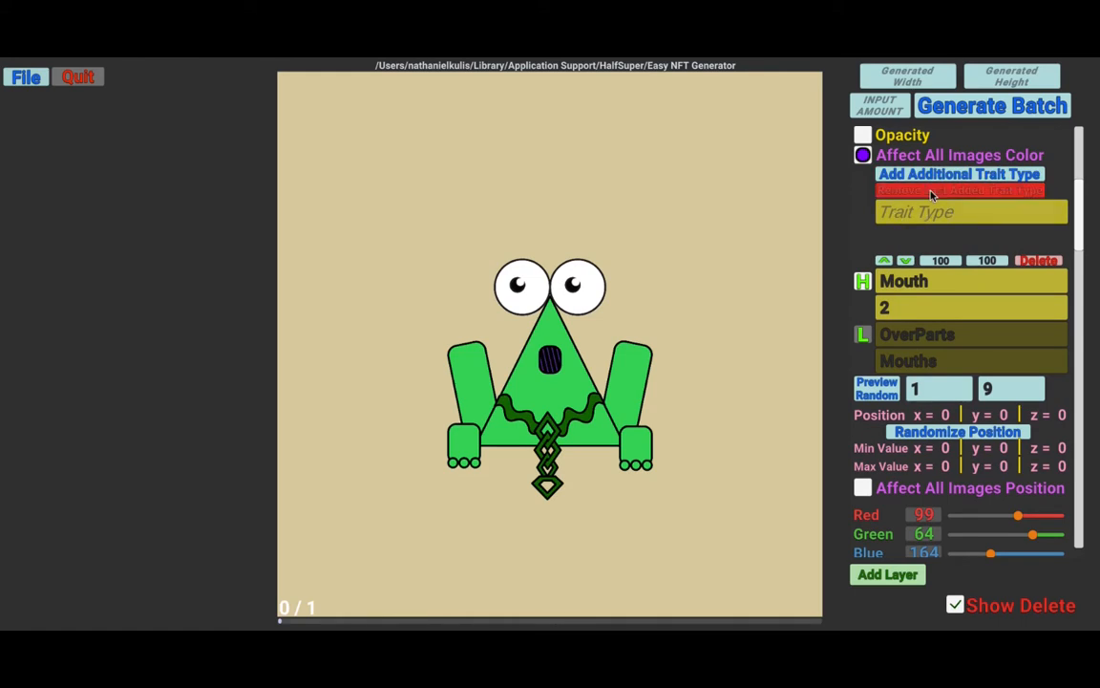
left_click(931, 191)
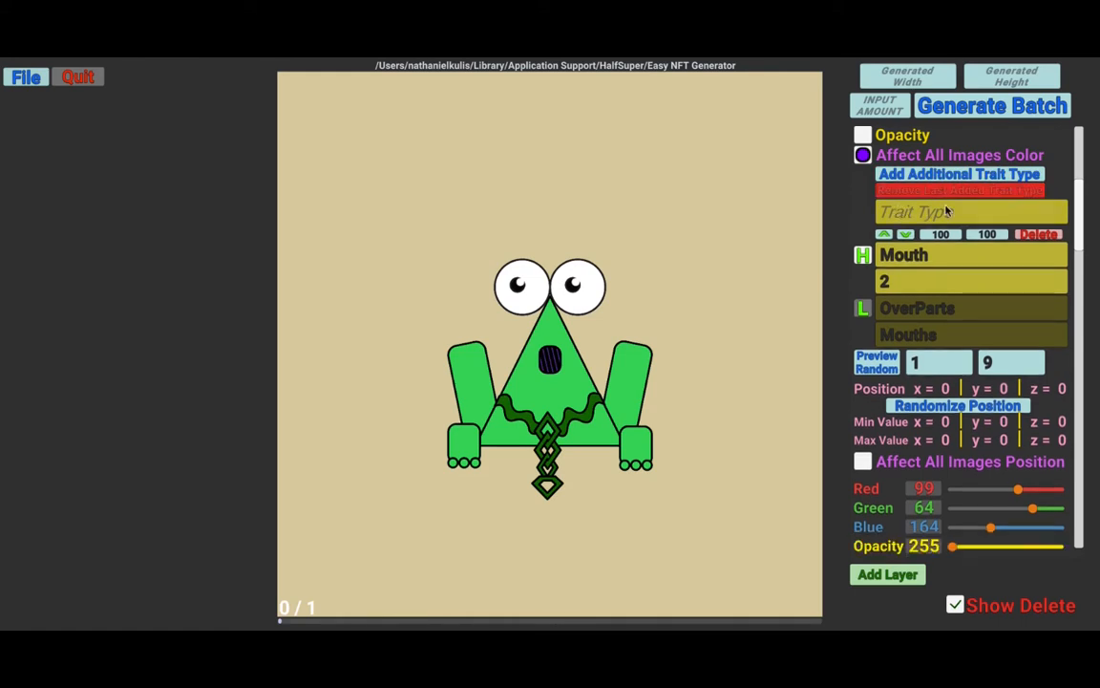
- Add an additional trait type named Bling Level to the Tie layer
left_click(941, 175)
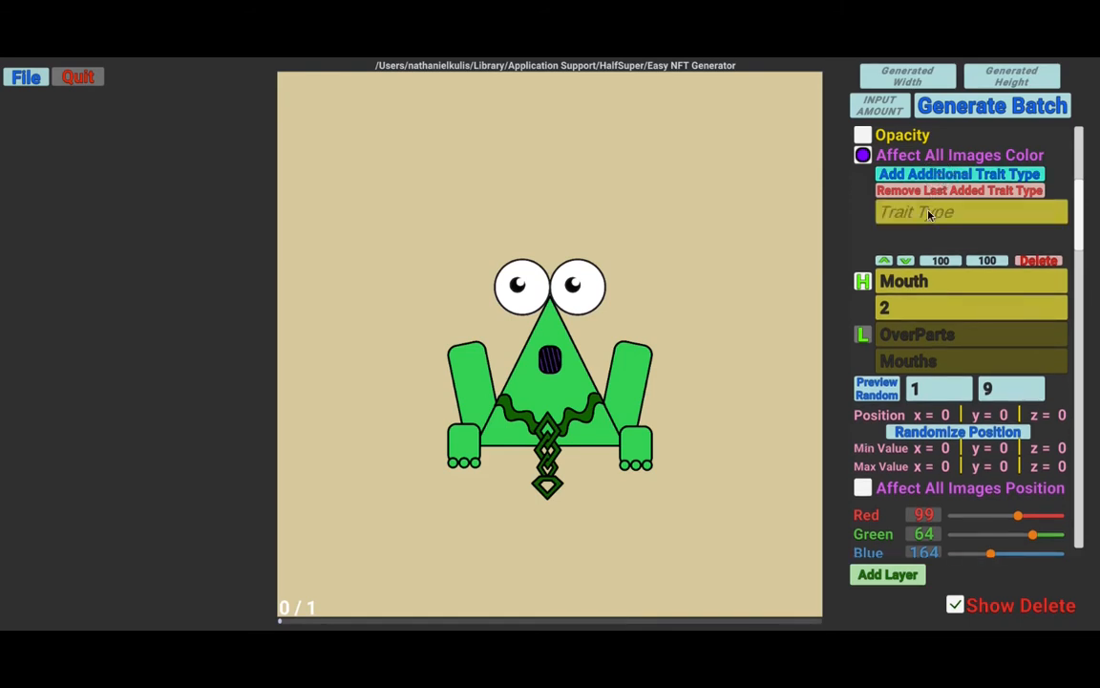
left_click(928, 213)
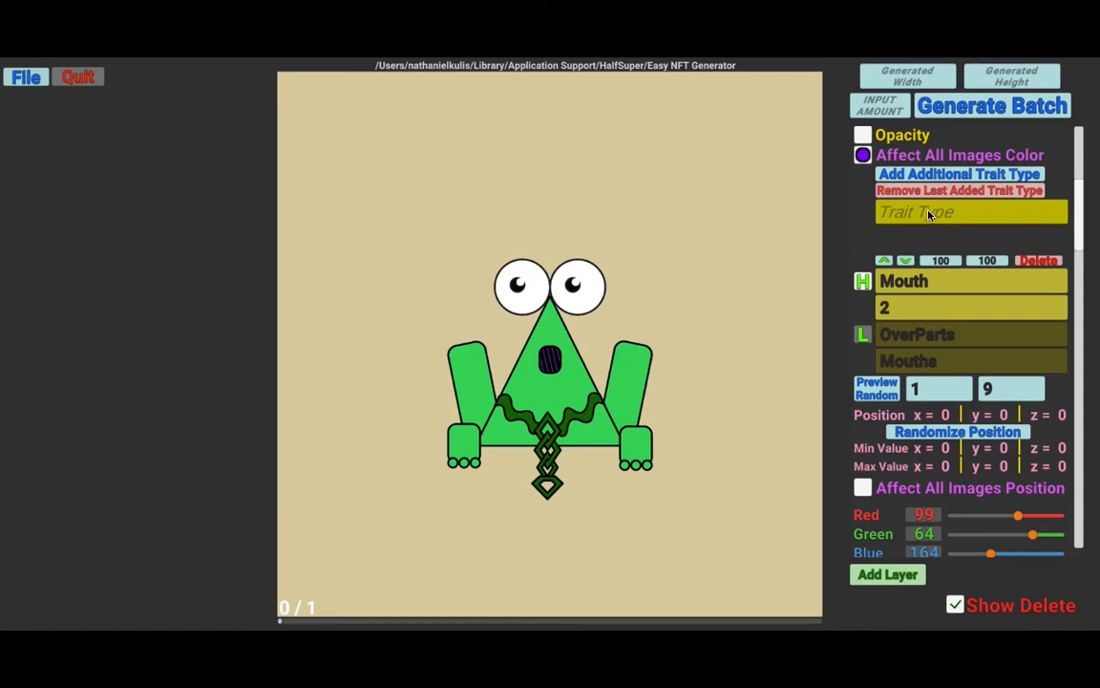
type("Bling Level")
scroll(869, 250, "up", 5)
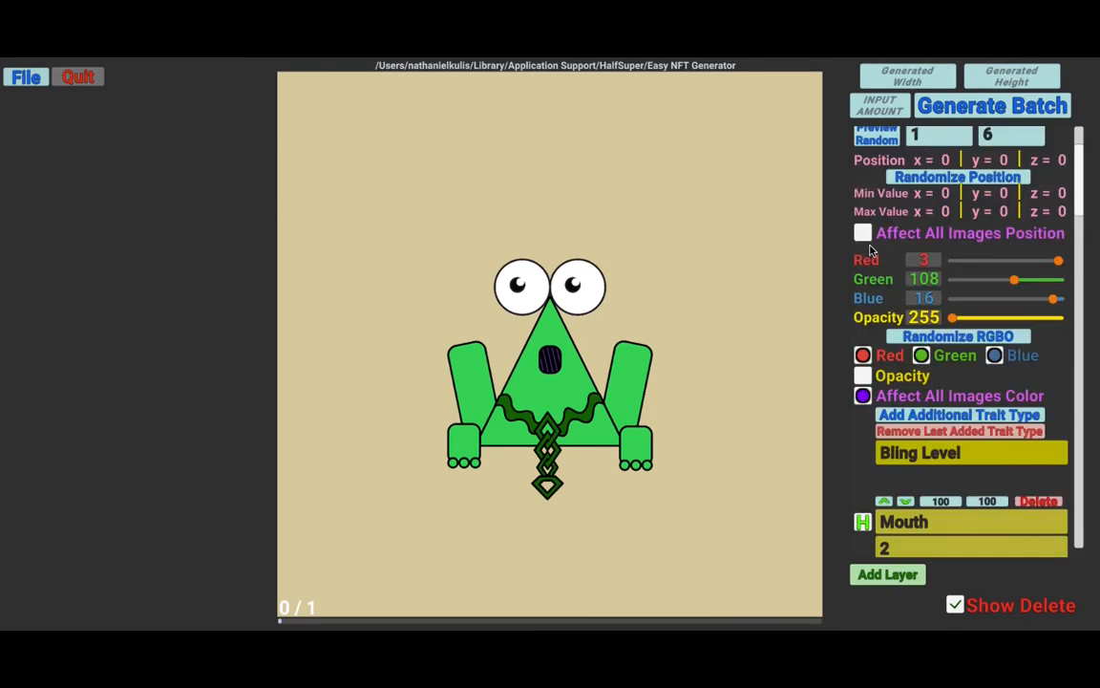
scroll(870, 234, "up", 3)
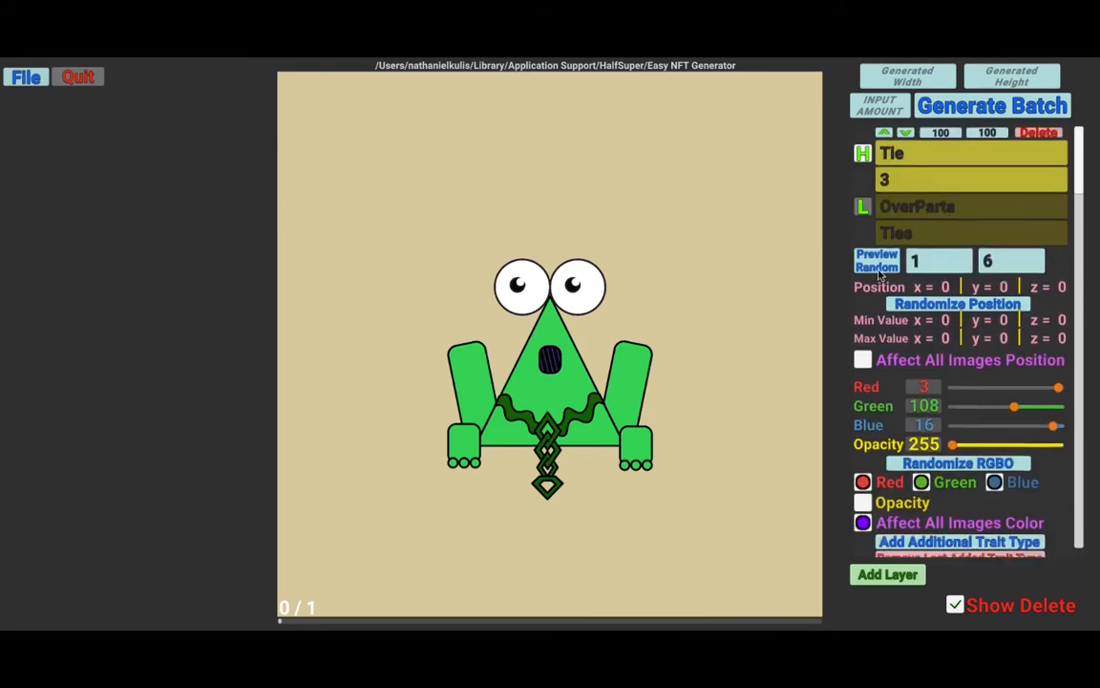
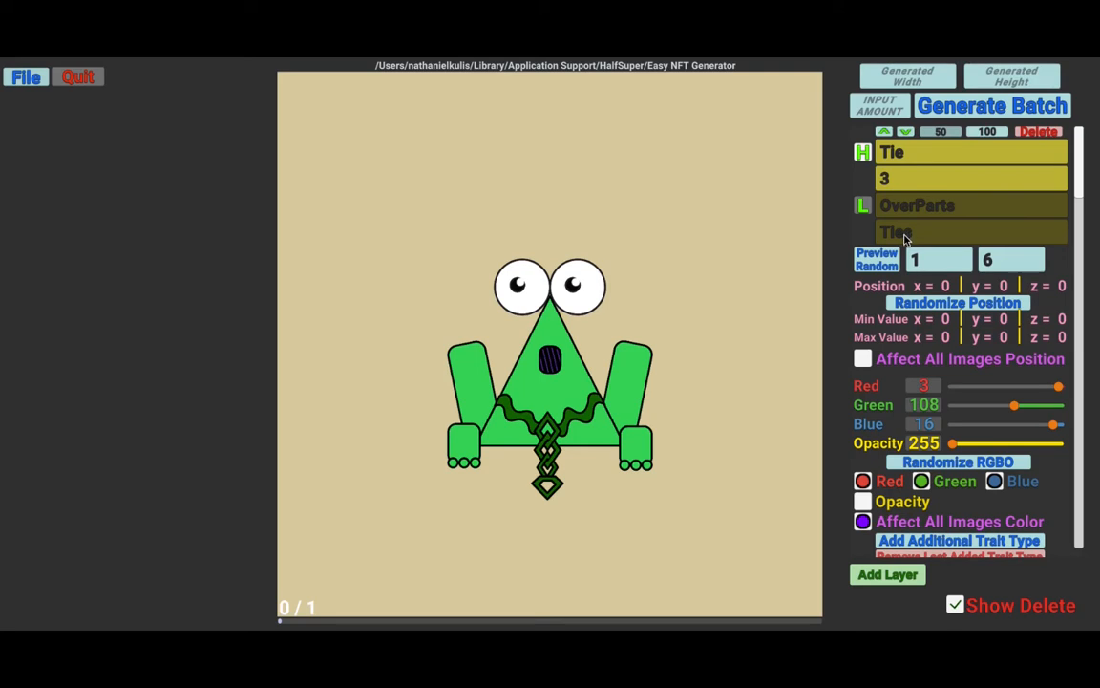
- Add a layer named Mustache with order number 4, subfolder OverParts and parts folder Mustaches
left_click(884, 575)
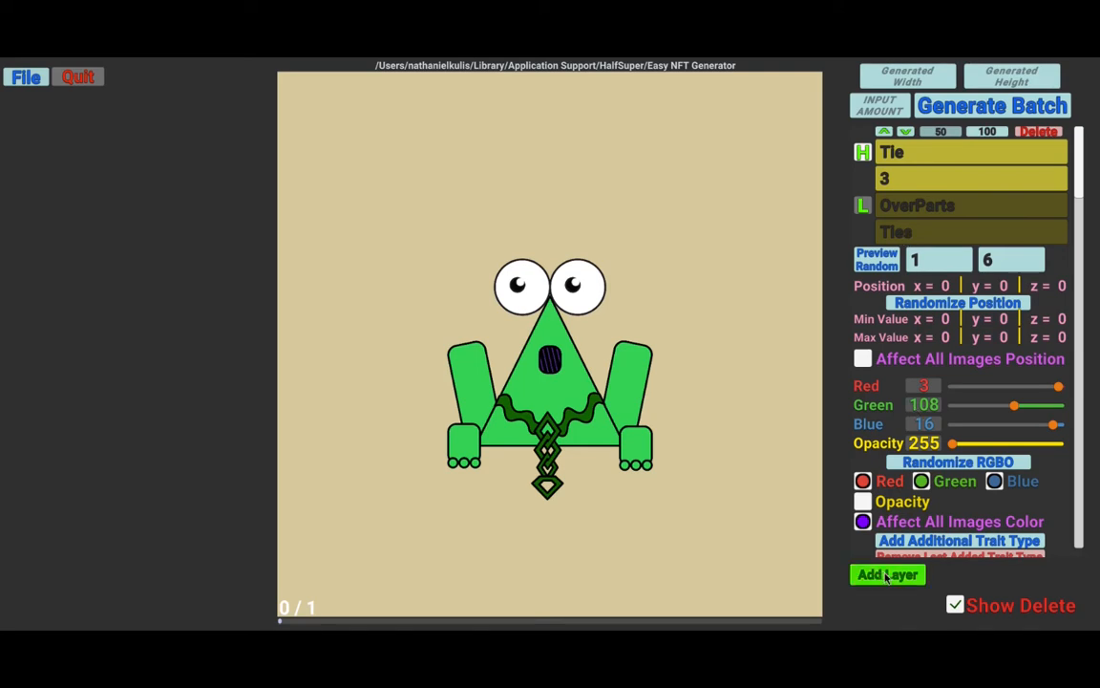
left_click(886, 575)
left_click(869, 256)
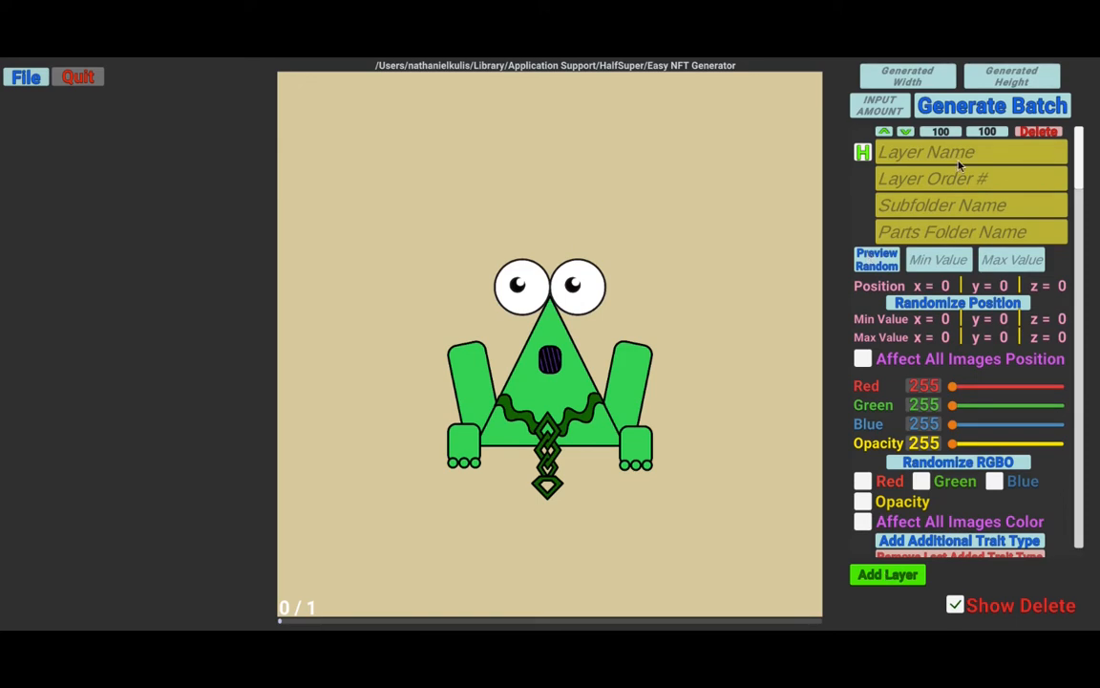
left_click(961, 154)
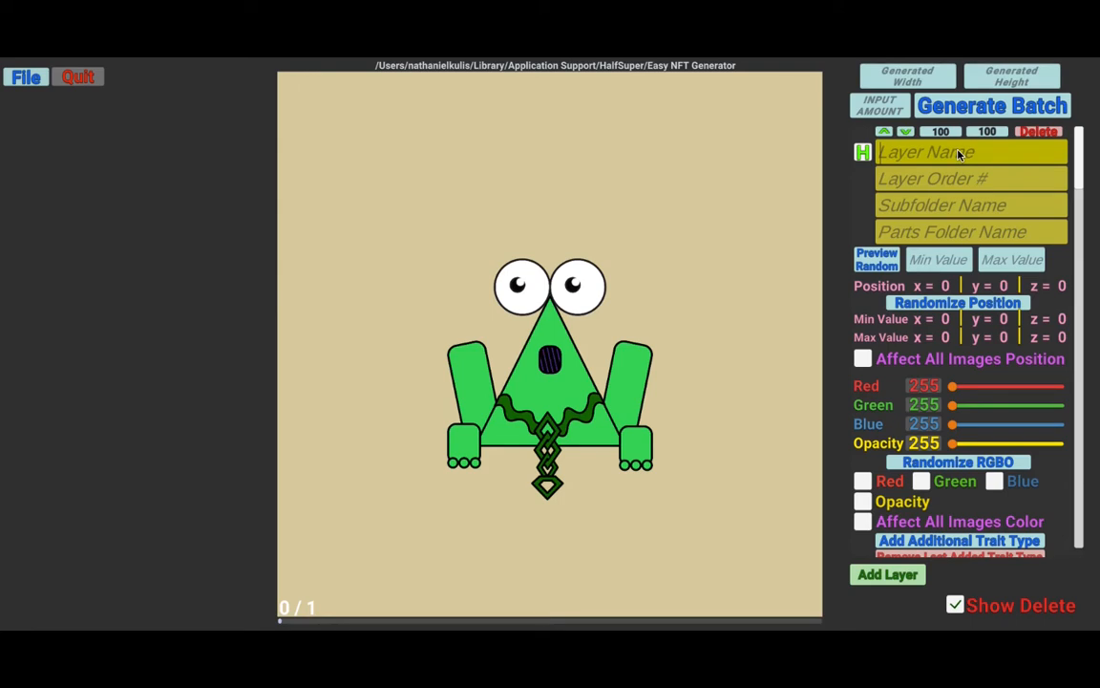
type("Mustache")
key("Tab")
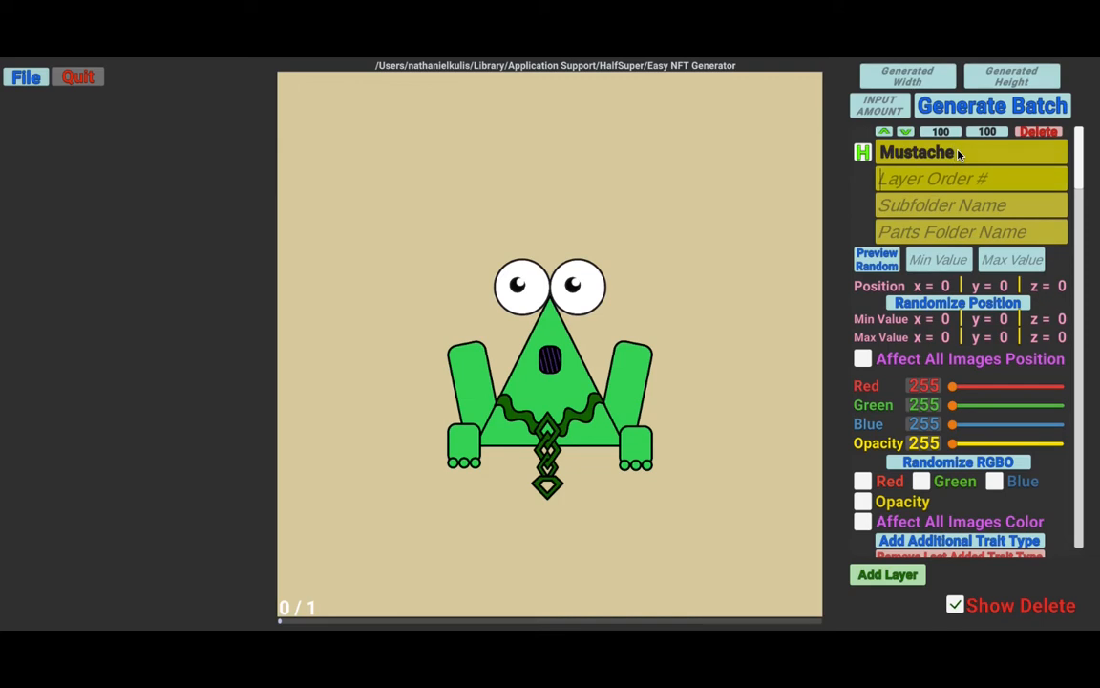
type("4")
key("Tab")
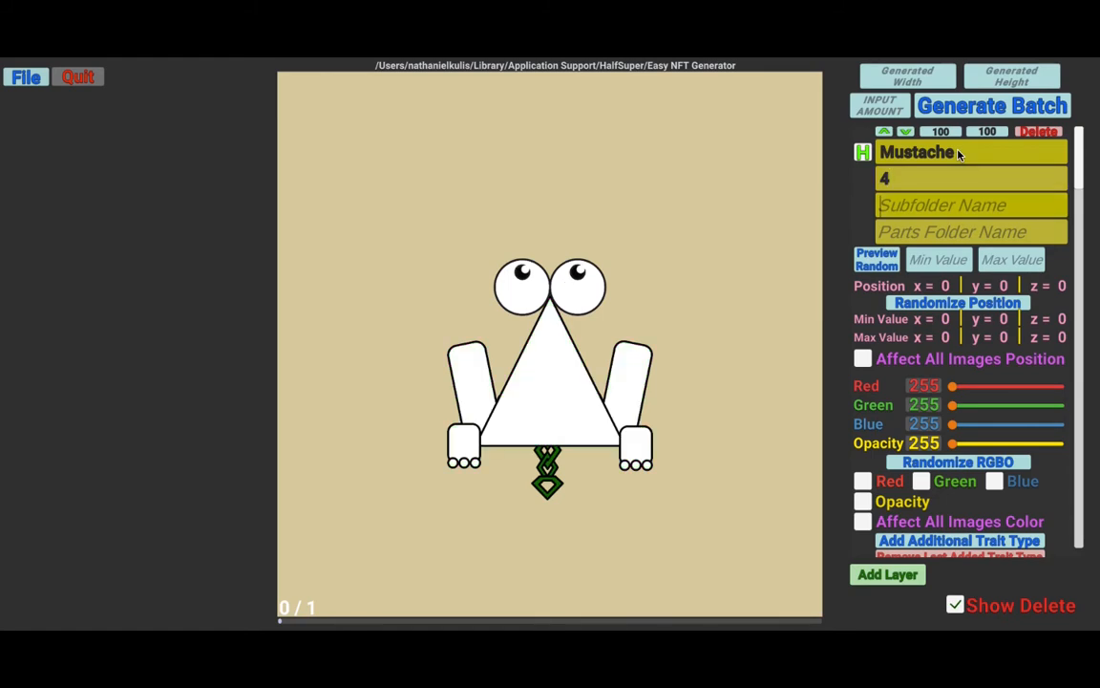
type("Ov")
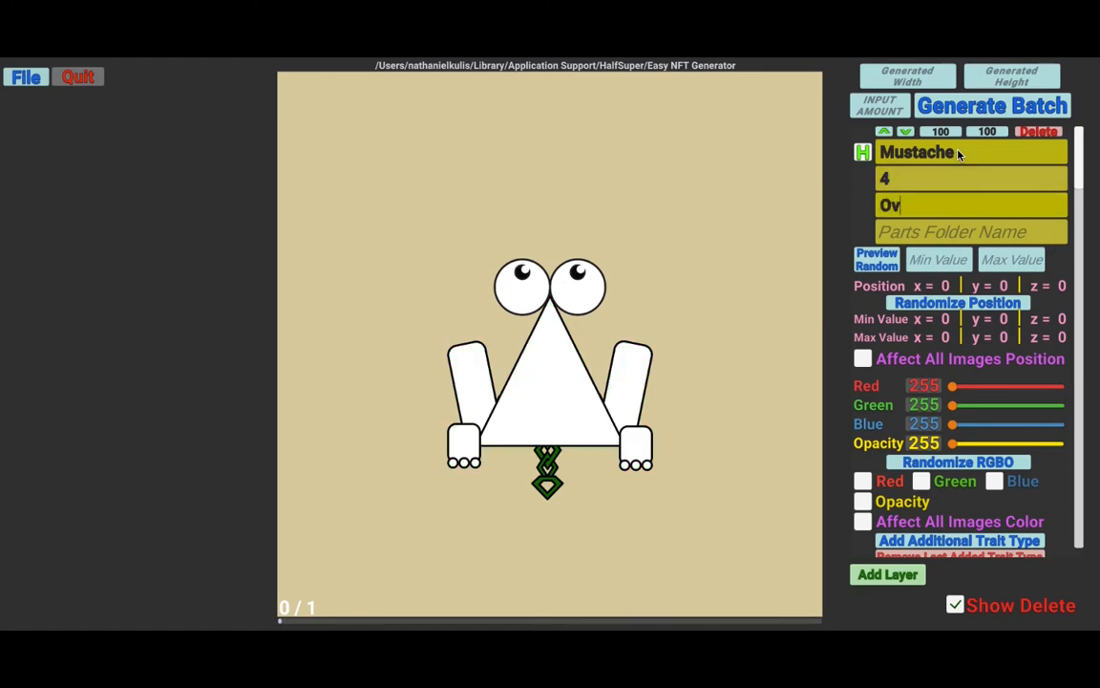
type("erParts")
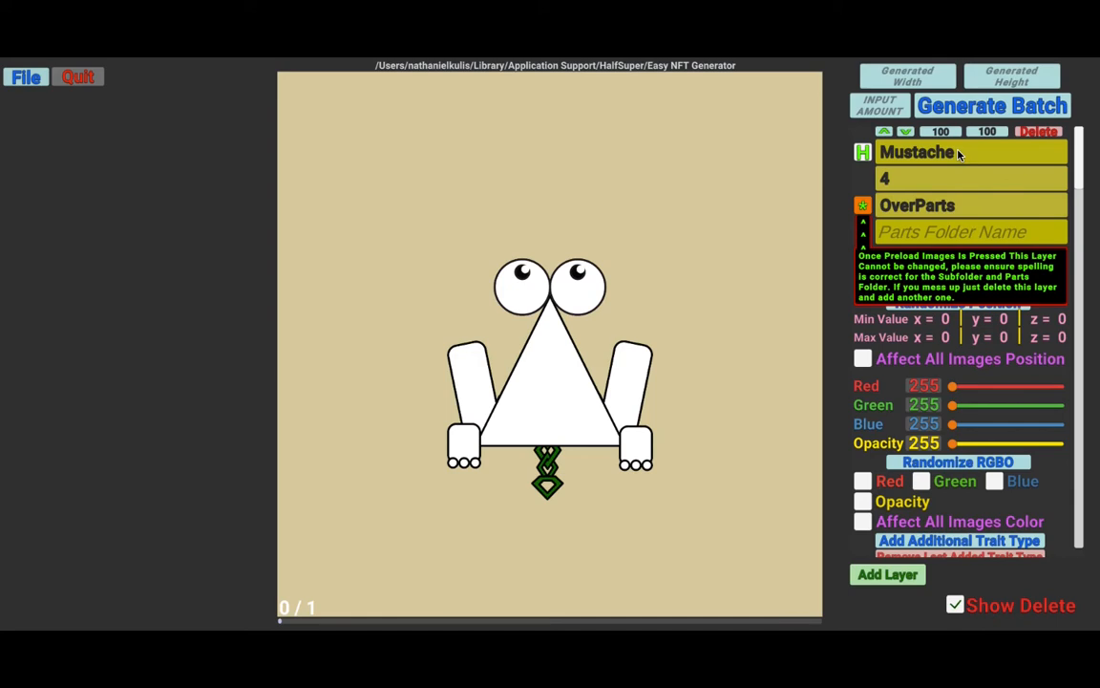
key("Tab")
type("M")
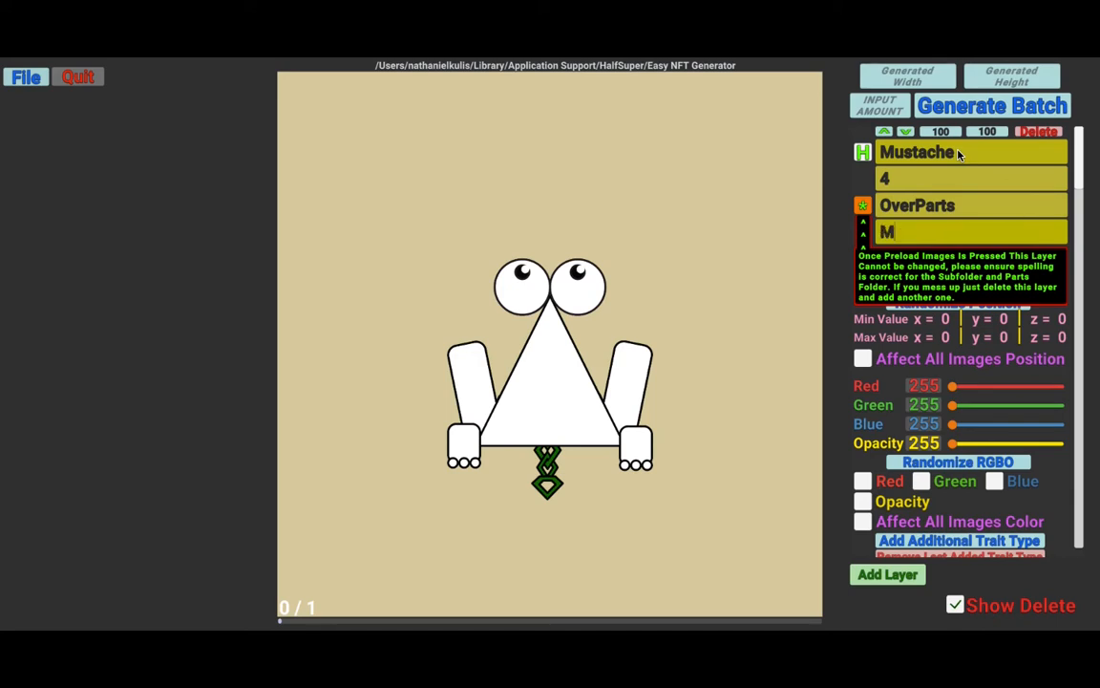
type("ustaches")
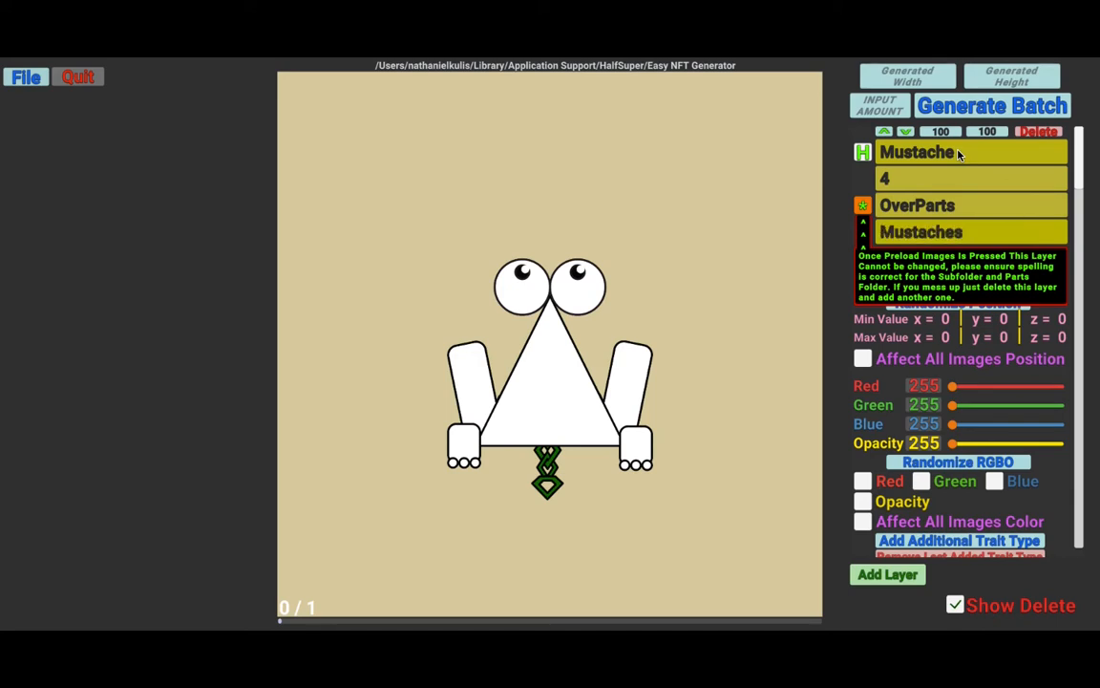
- Preload the Mustache layer's images and preview a random mustache
left_click(864, 206)
left_click(862, 205)
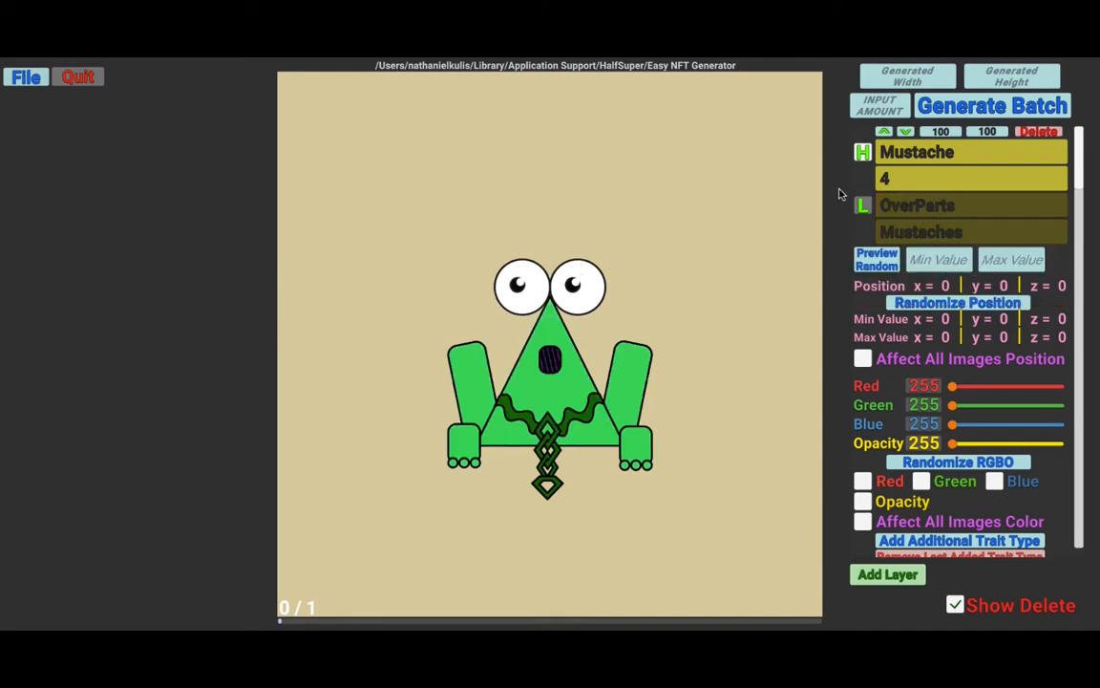
left_click(878, 267)
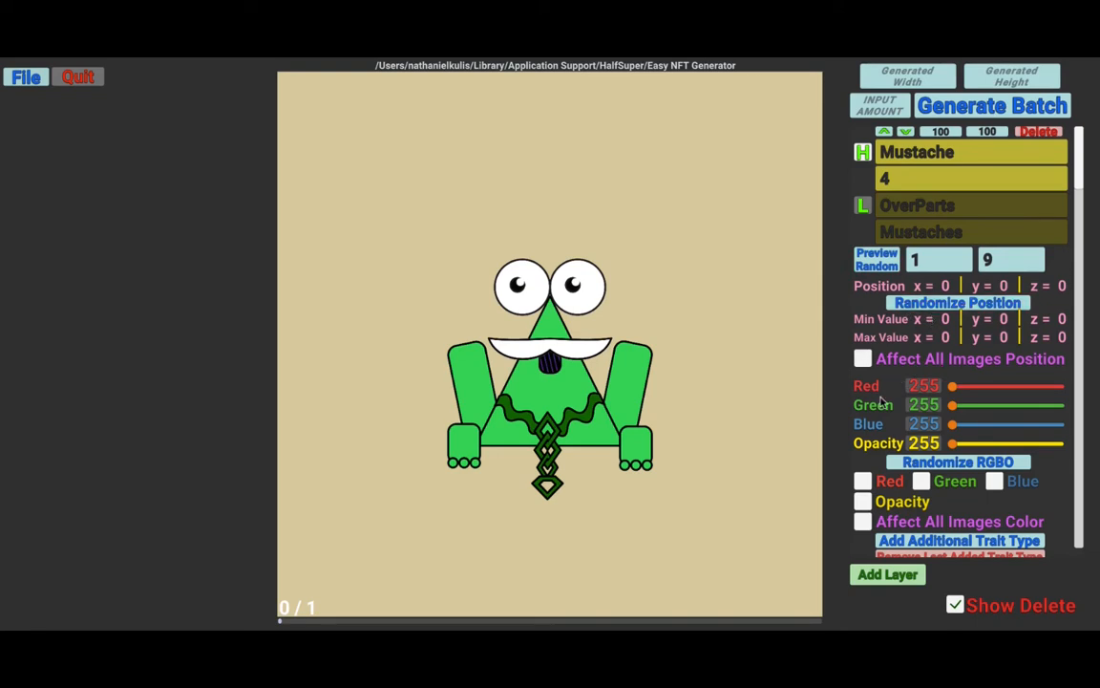
- Randomize red, green and blue for all images of the Mustache layer and preview several random mustaches
left_click(865, 483)
left_click(923, 482)
left_click(995, 482)
left_click(862, 522)
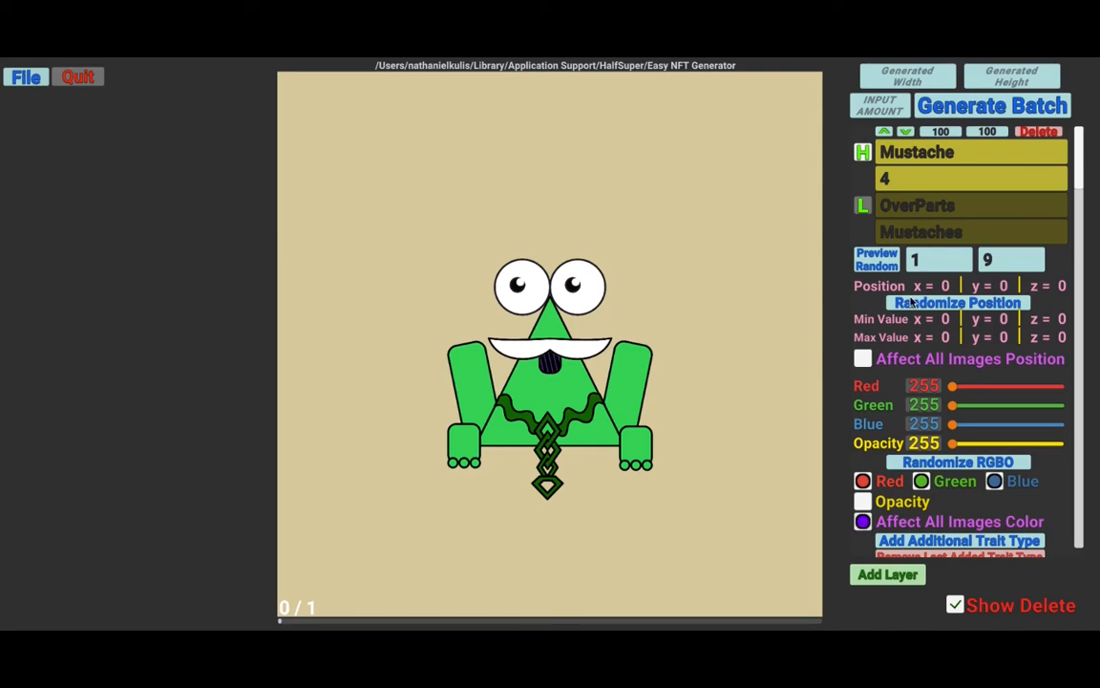
left_click(877, 260)
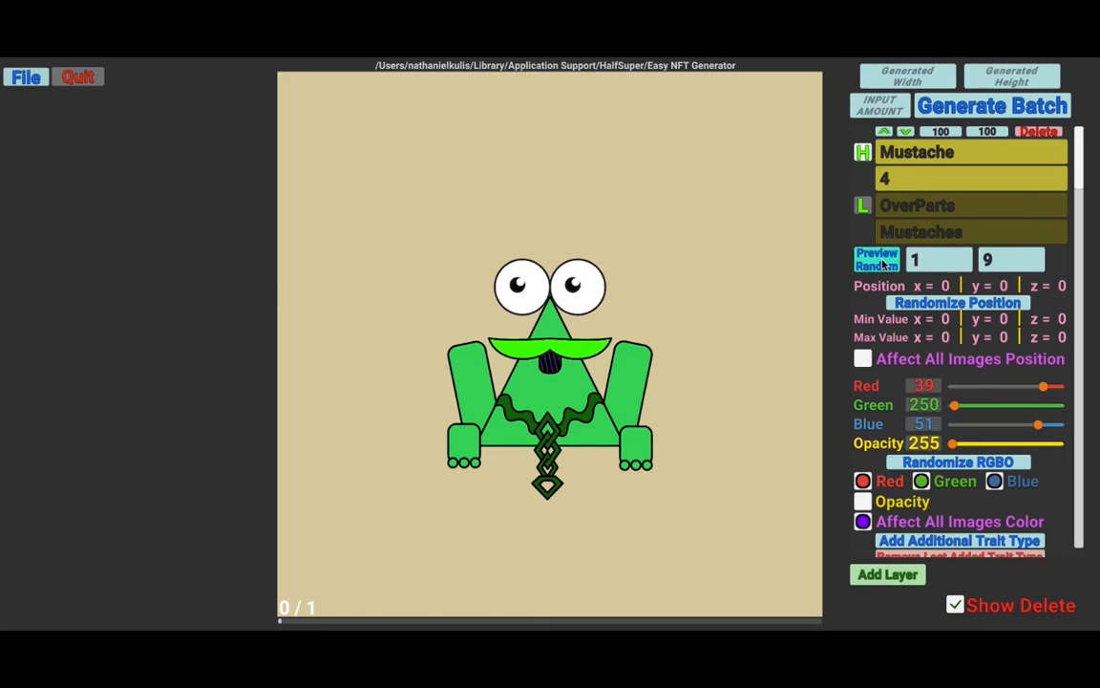
left_click(884, 264)
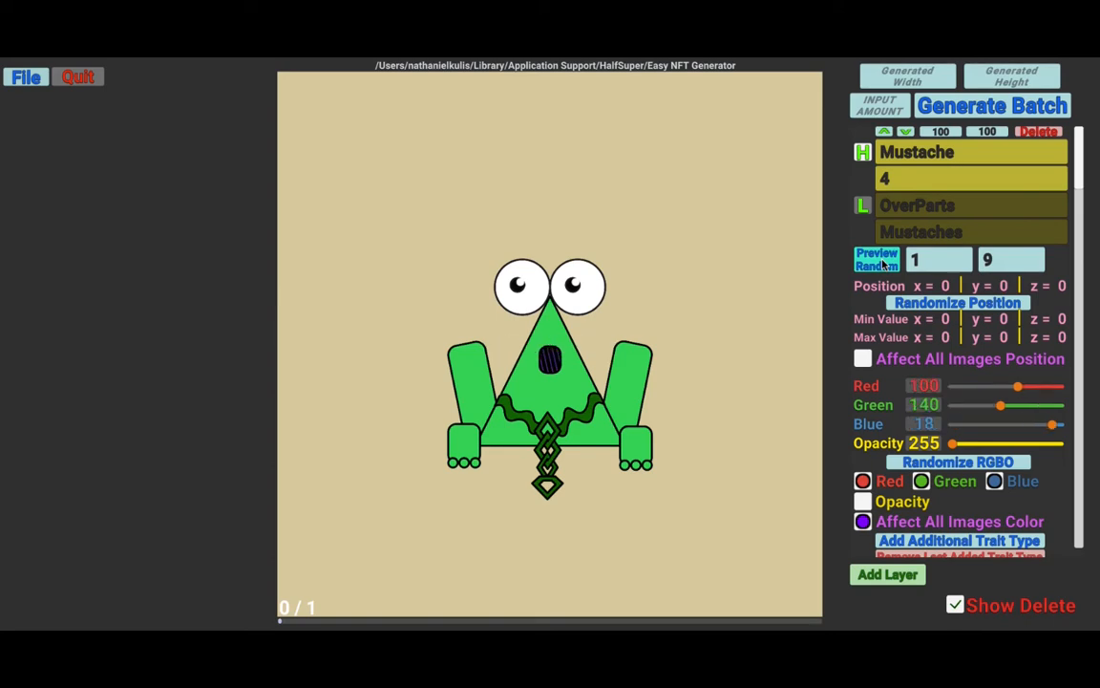
left_click(884, 265)
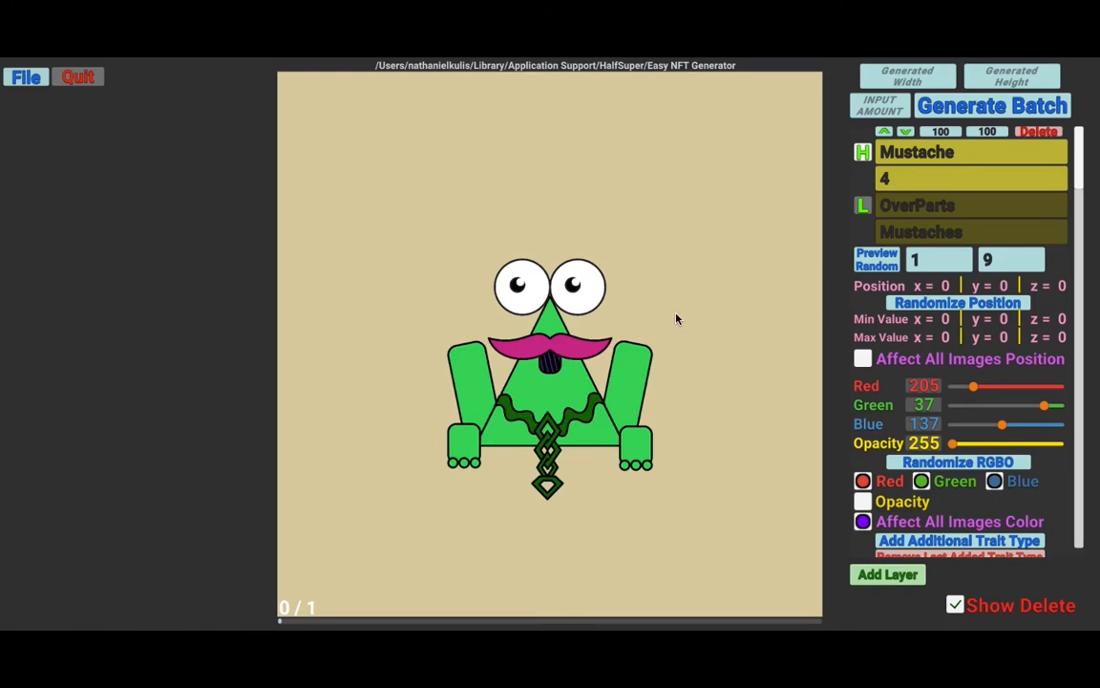
- Switch to Finder, collapse the Ties folder and expand the Mustaches folder to examine its image file names
key("super+Tab")
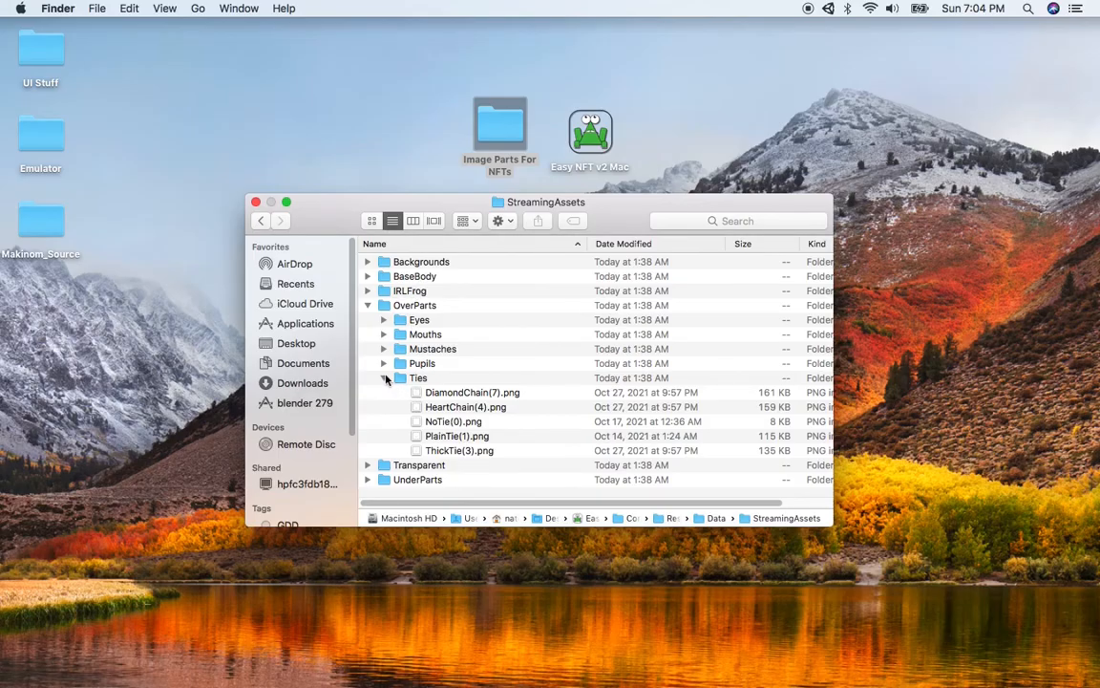
left_click(384, 378)
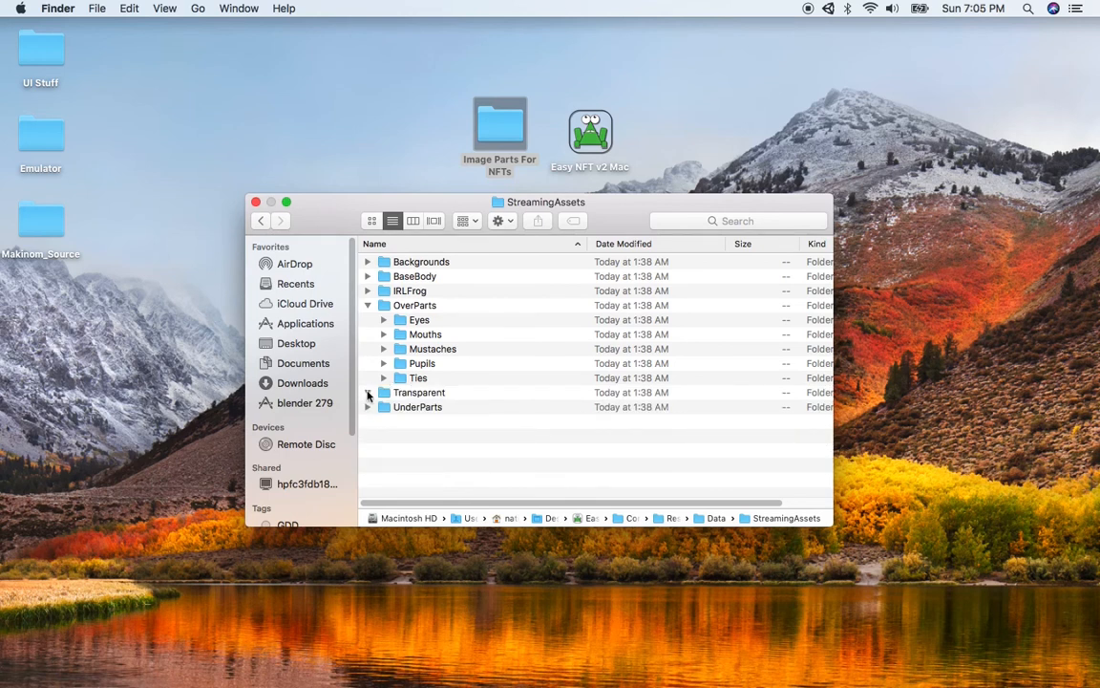
left_click(368, 392)
left_click(368, 393)
left_click(383, 350)
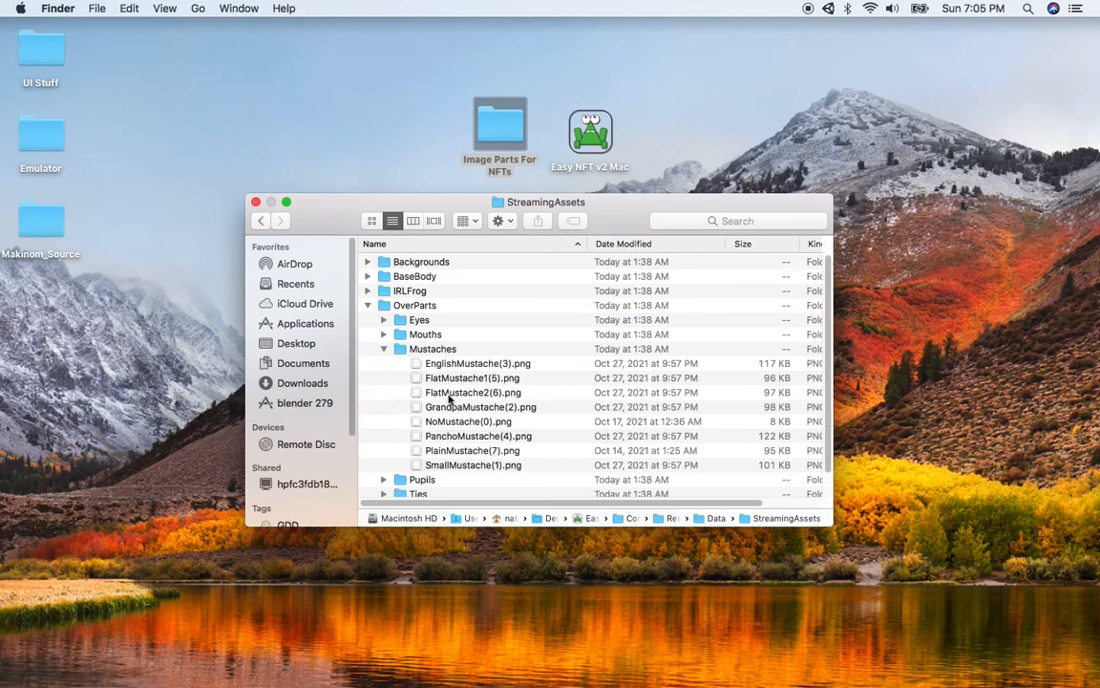
- Open NoMustache(0).png from the Mustaches folder in Preview, inspect the image, and close it
left_click(443, 423)
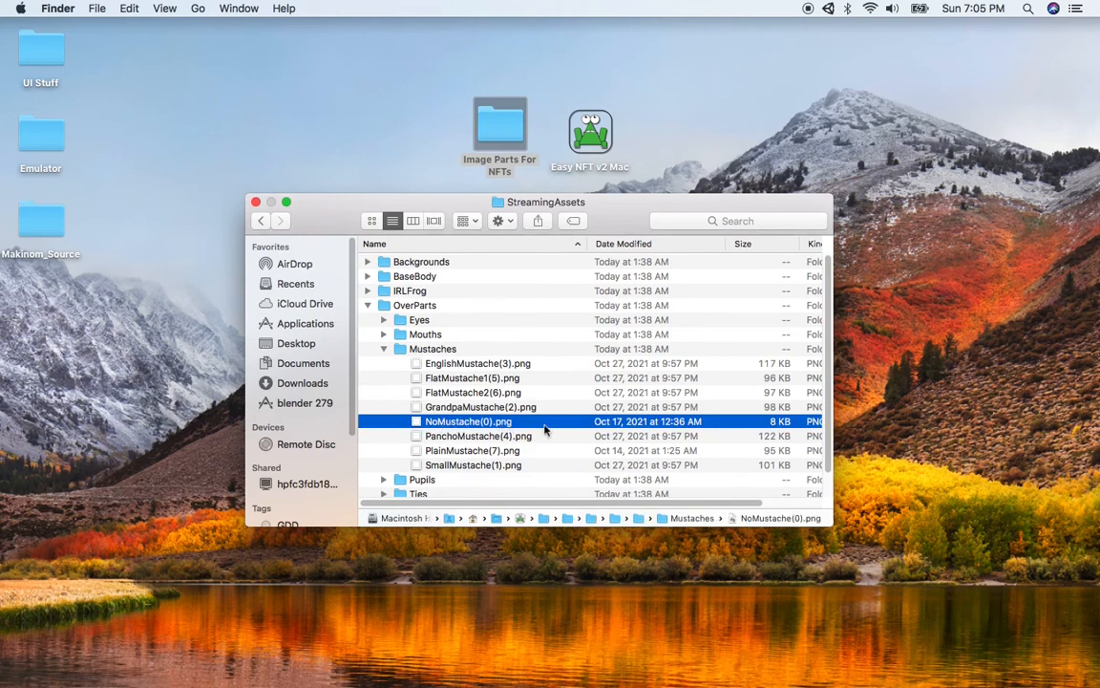
double_click(537, 429)
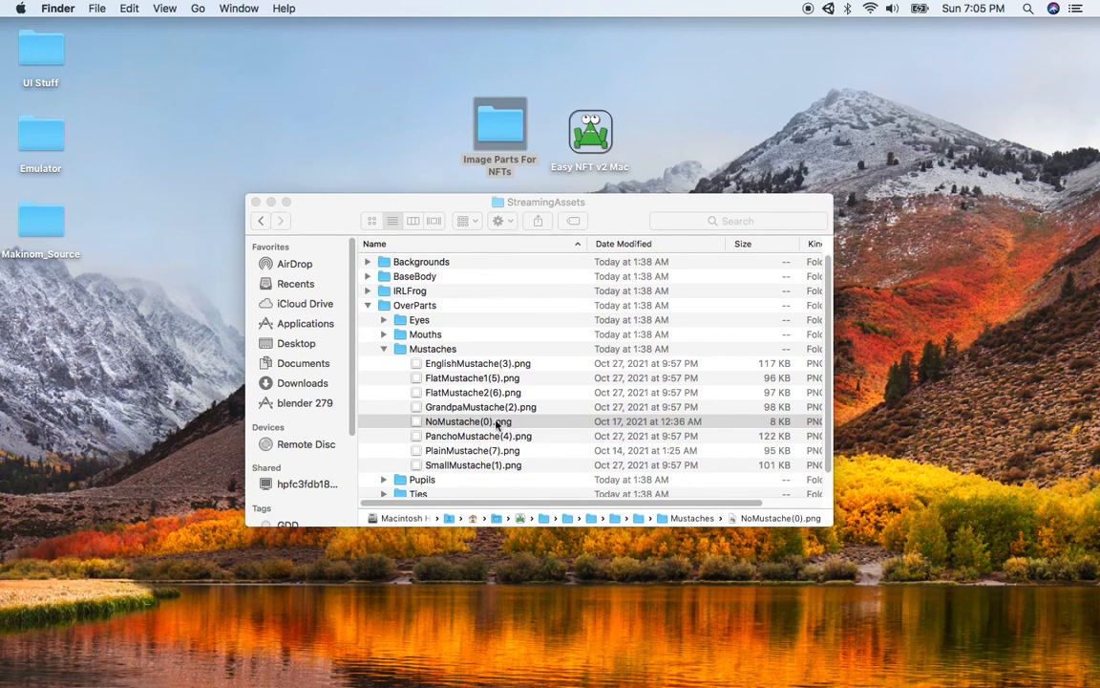
left_click(562, 422)
double_click(565, 422)
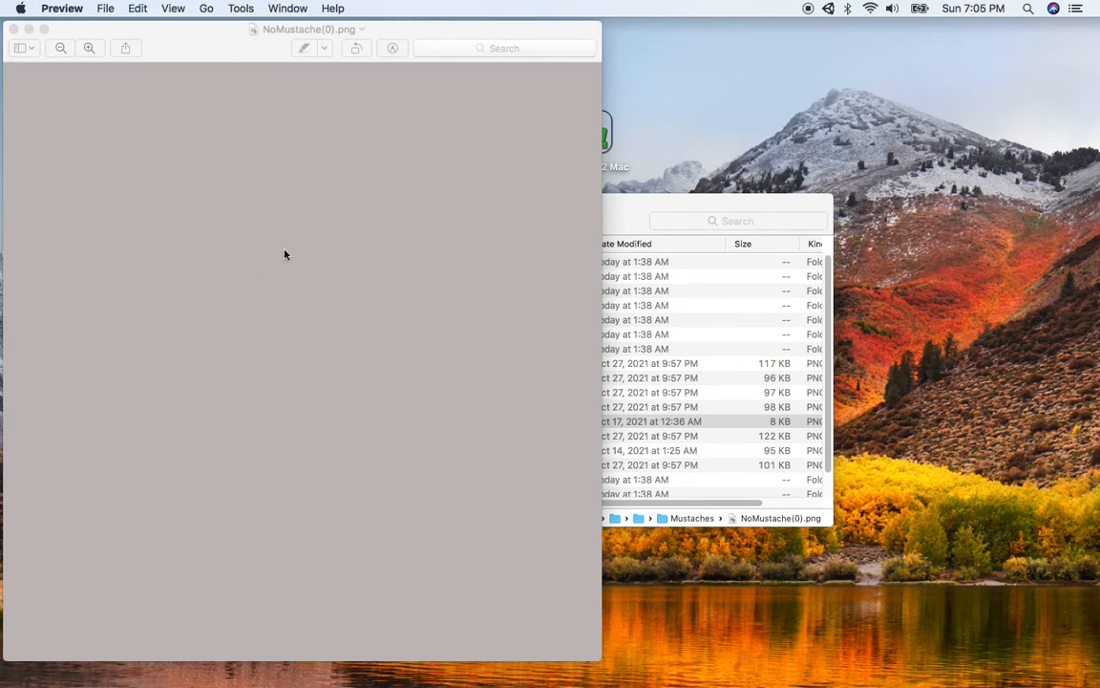
left_click(14, 30)
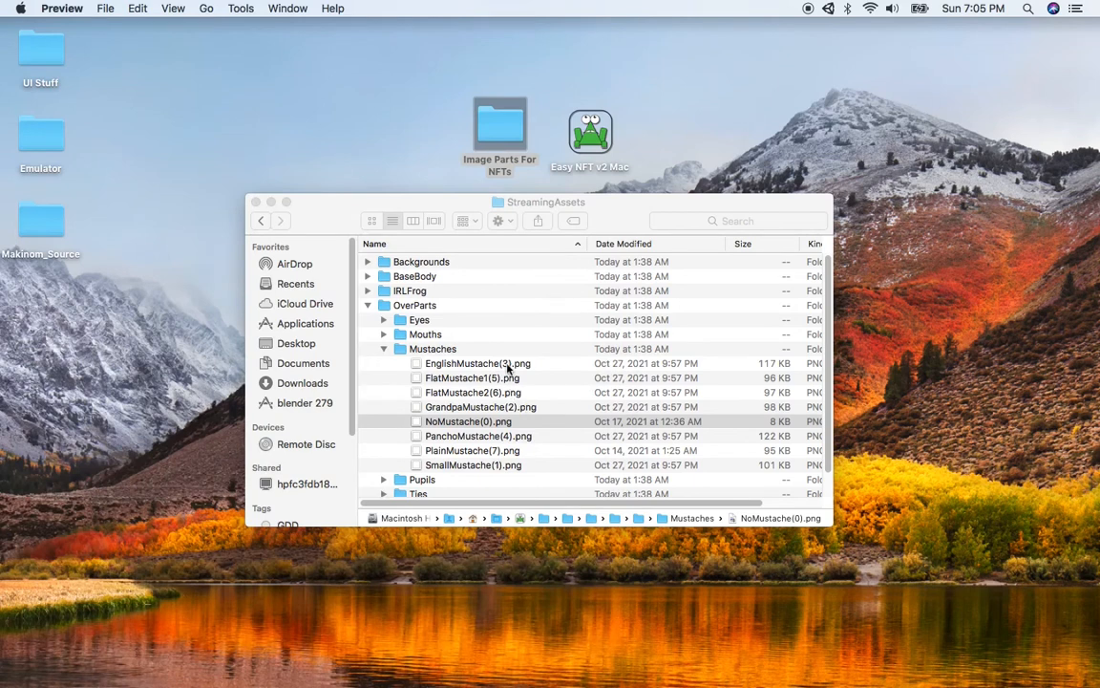
key("super+o")
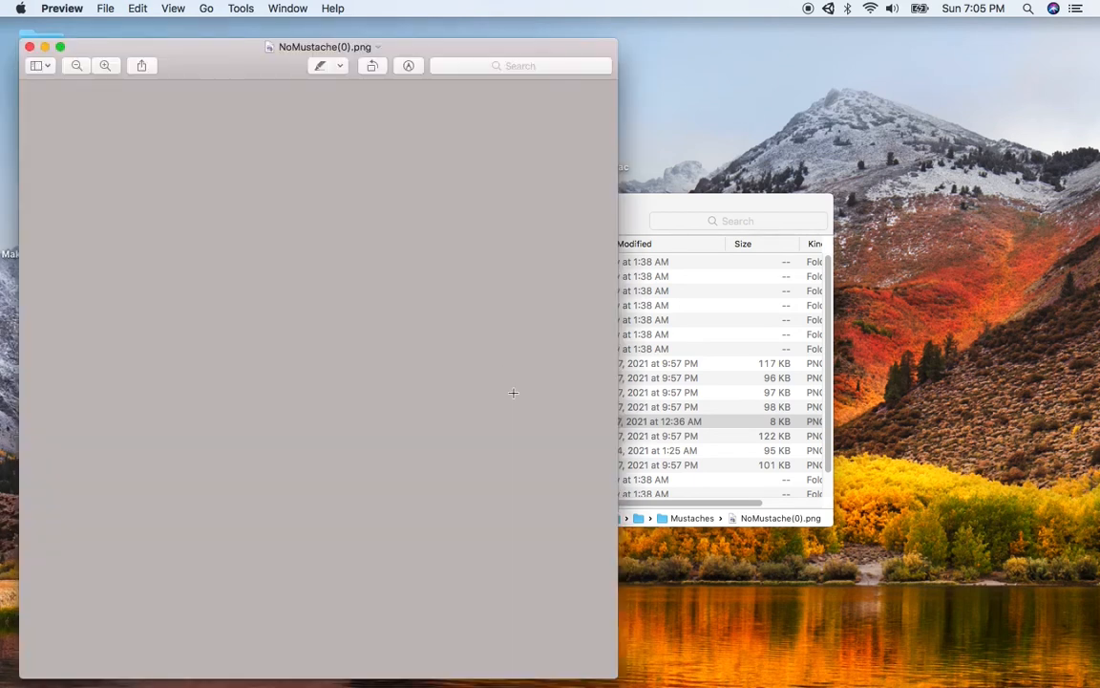
left_click(30, 48)
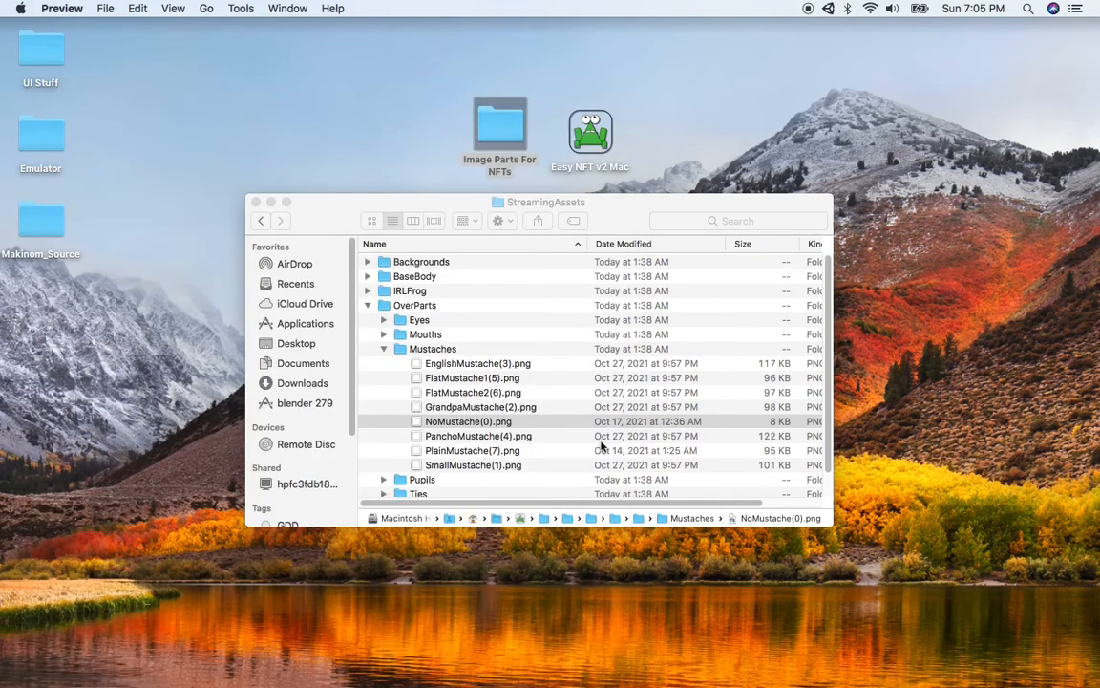
- Switch back to Finder, check the mustache file names around NoMustache(0).png, and return to Easy NFT v2
key("super+Tab")
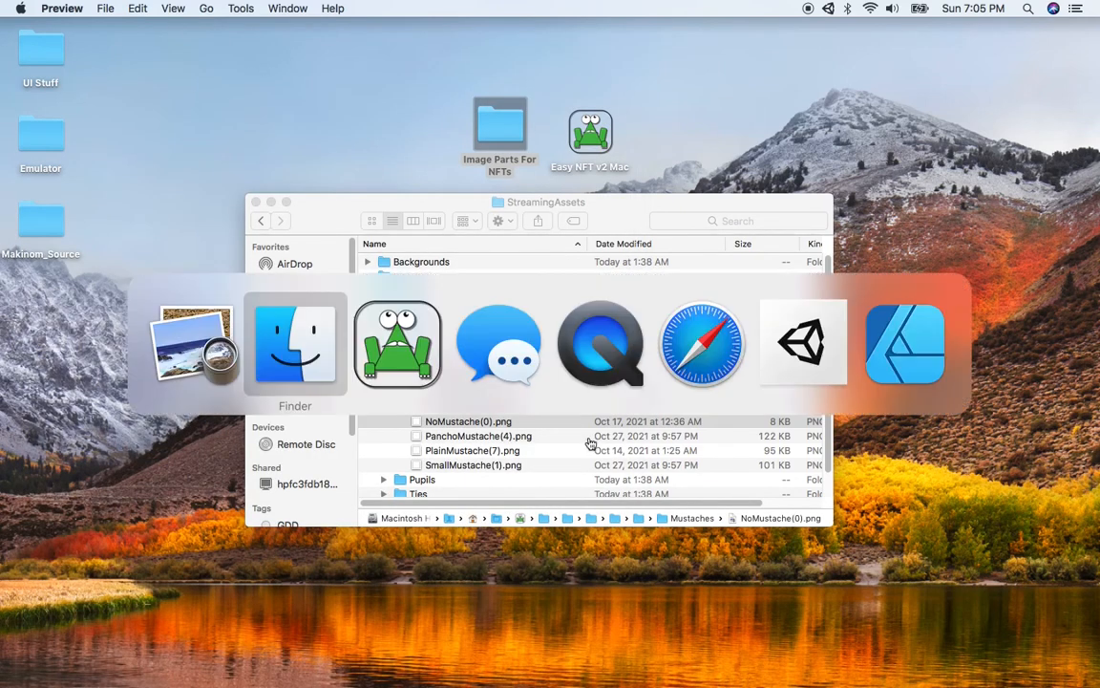
left_click(410, 421)
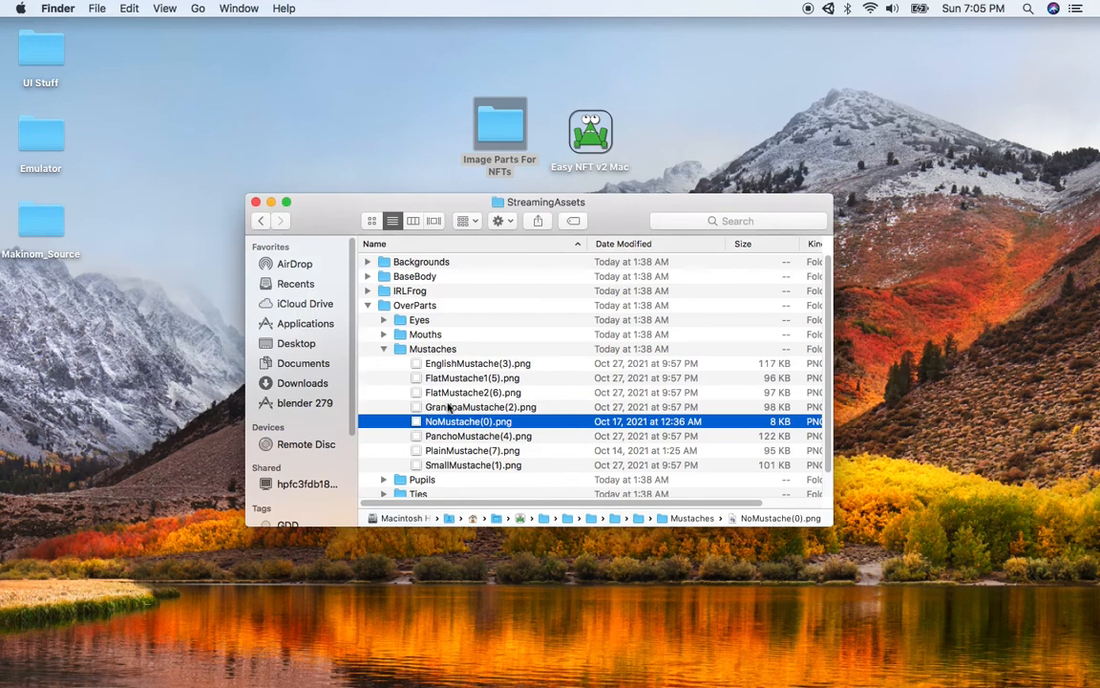
key("super+Tab")
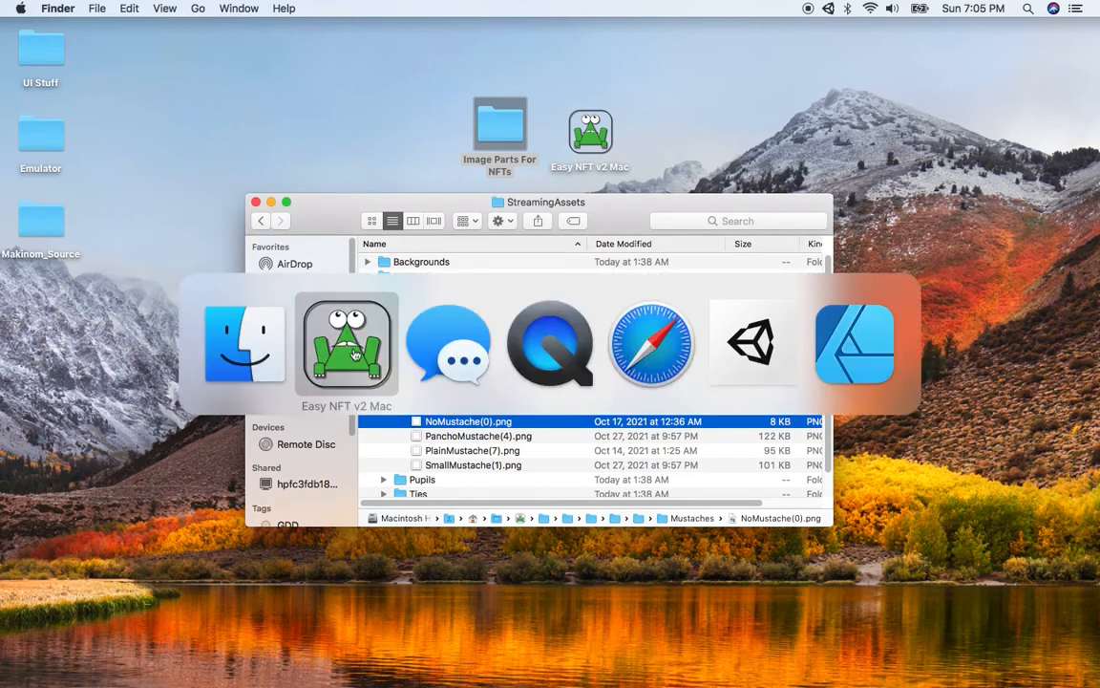
left_click(354, 355)
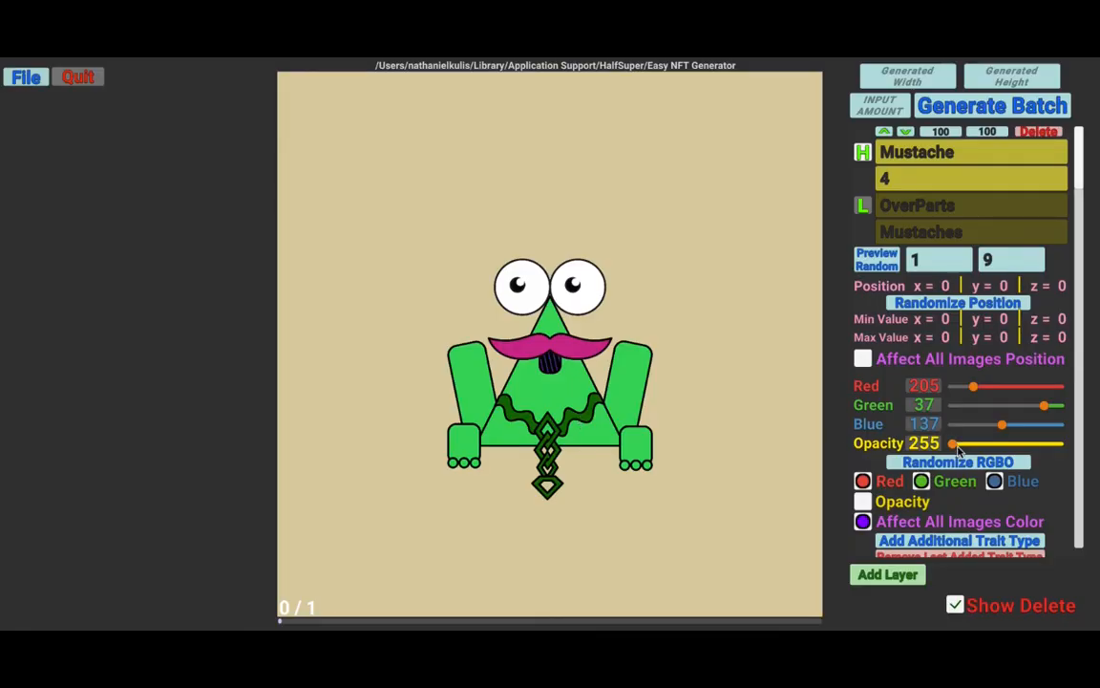
- Add an additional trait type to the Mustache layer
scroll(958, 449, "down", 1)
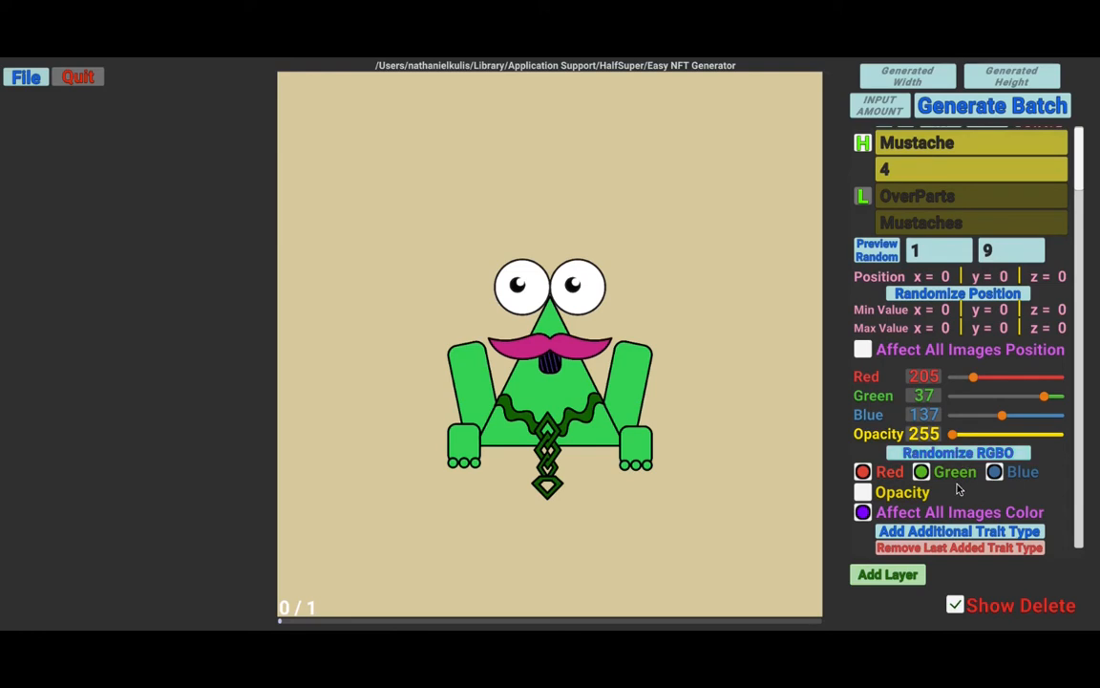
scroll(984, 491, "down", 1)
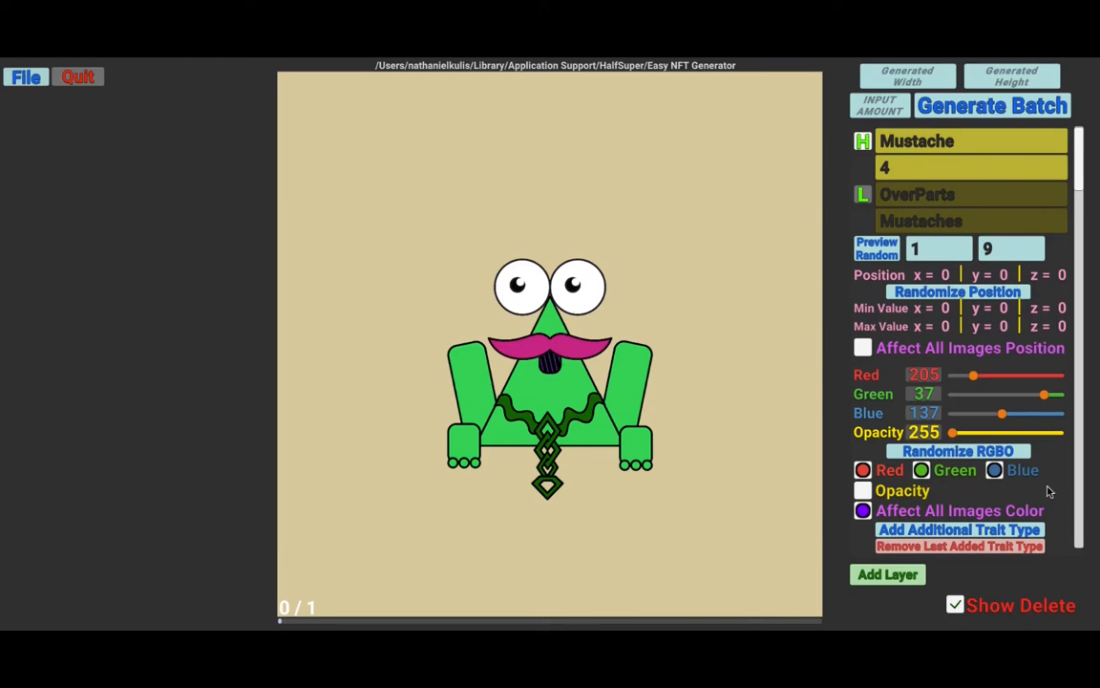
scroll(1050, 496, "down", 1)
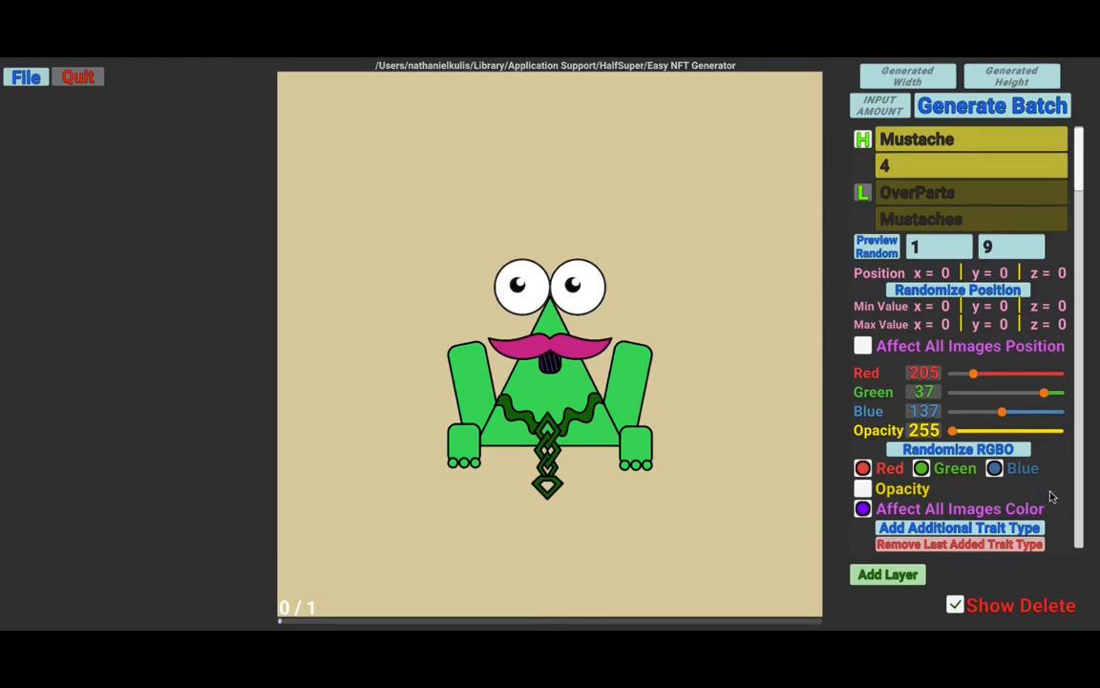
scroll(1050, 496, "down", 1)
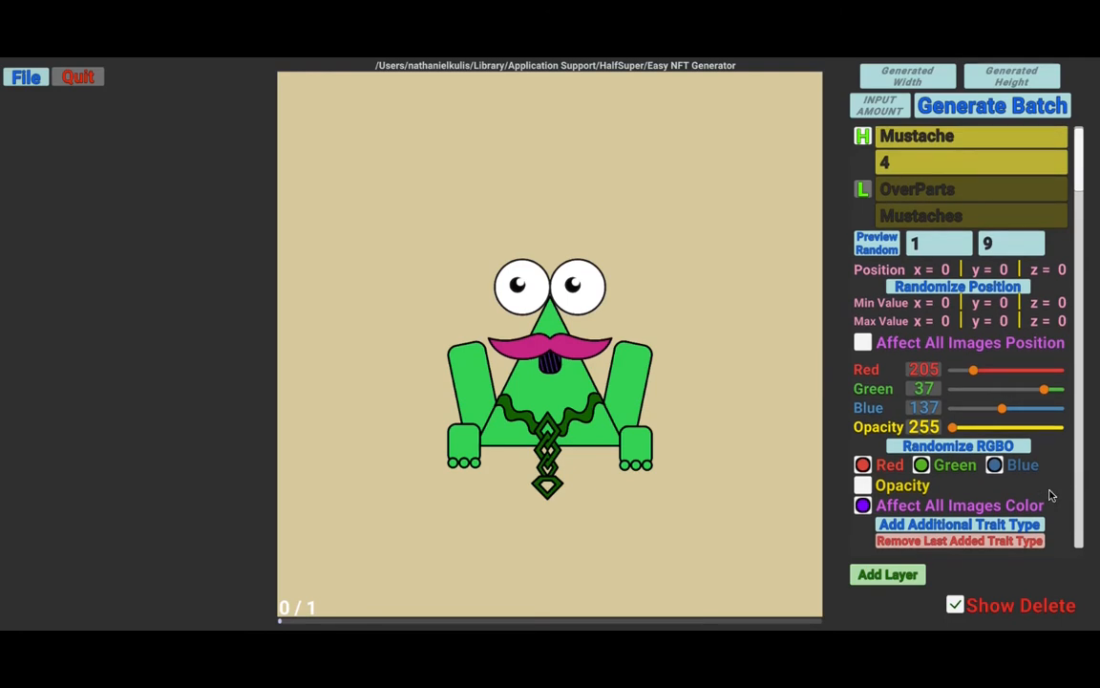
scroll(1049, 496, "down", 1)
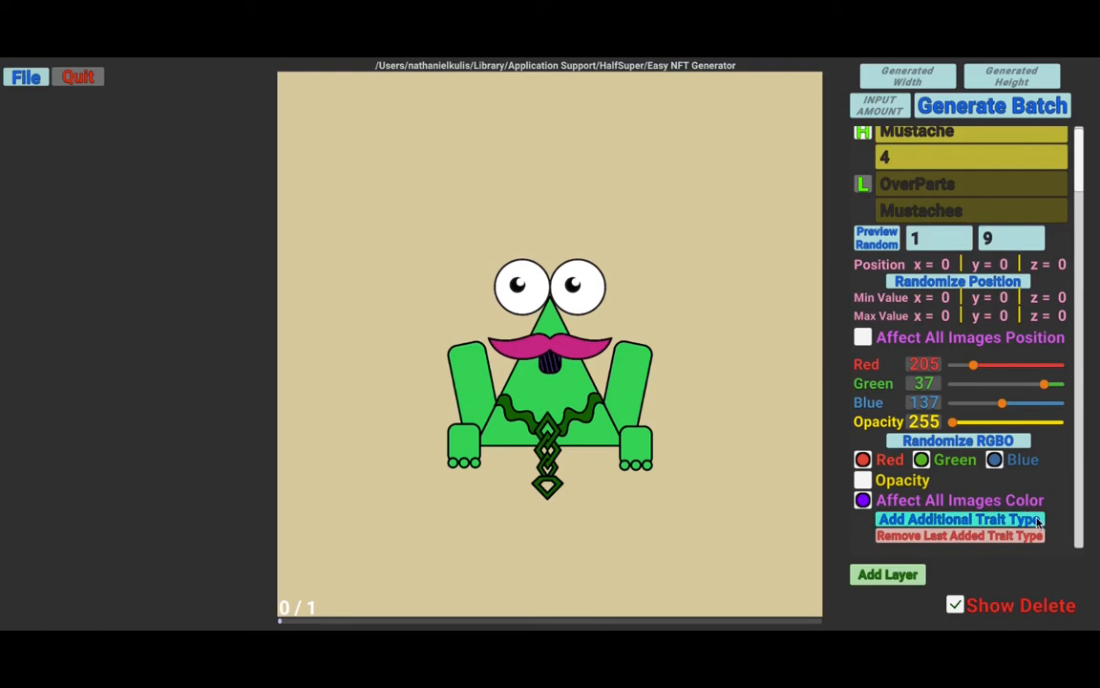
left_click(1038, 522)
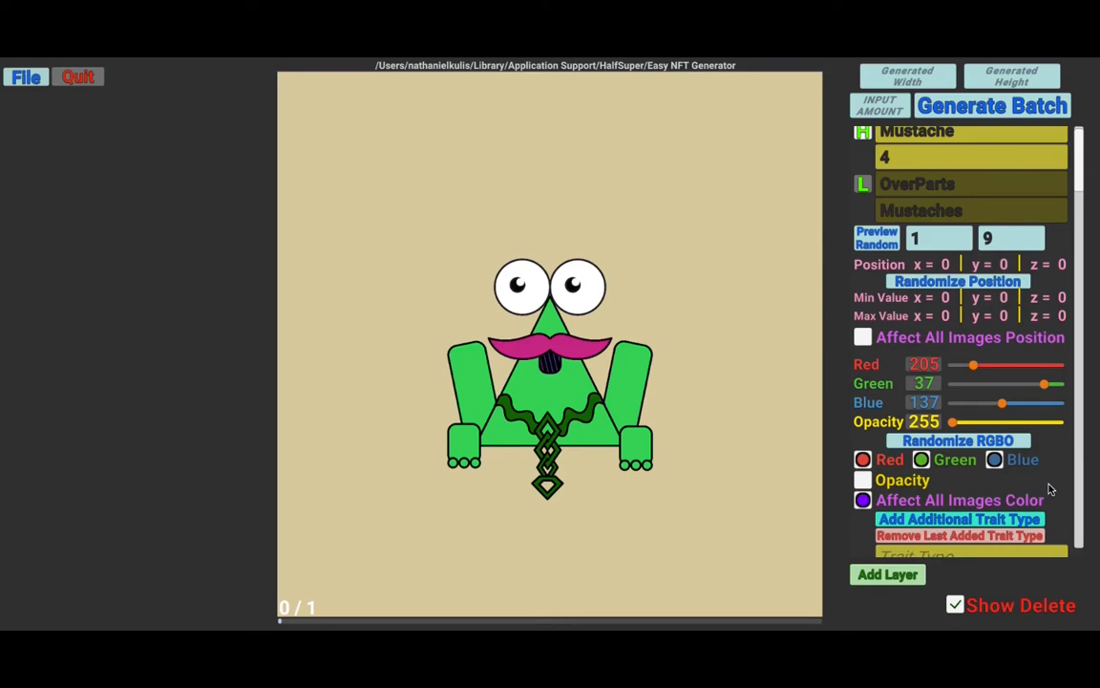
scroll(994, 516, "down", 2)
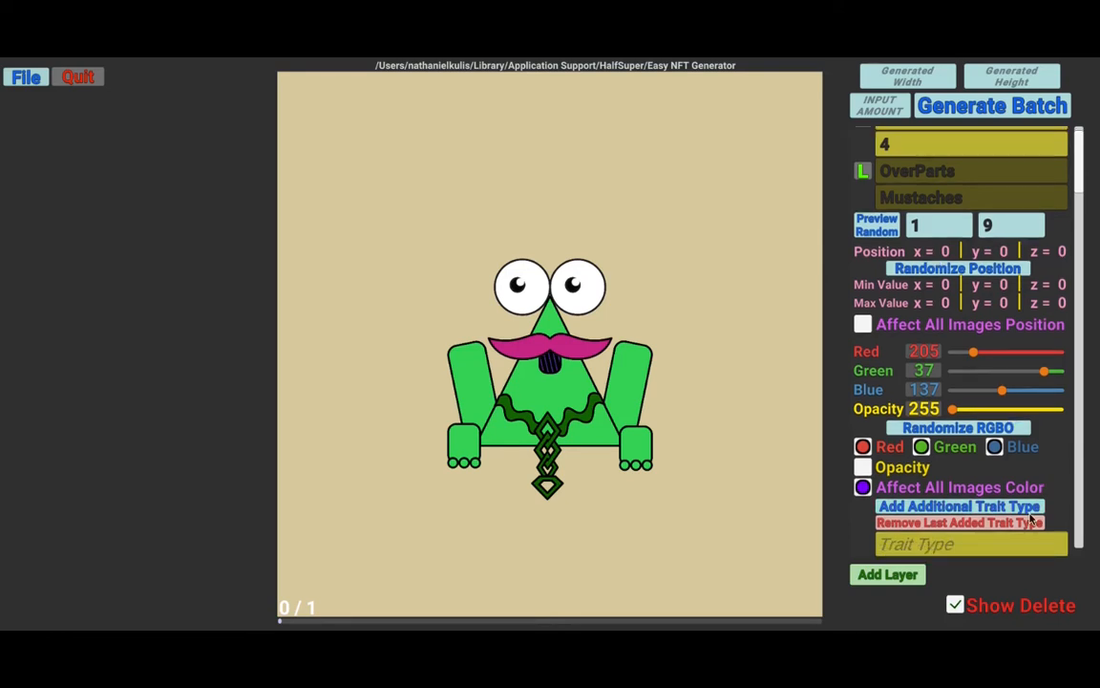
left_click(922, 548)
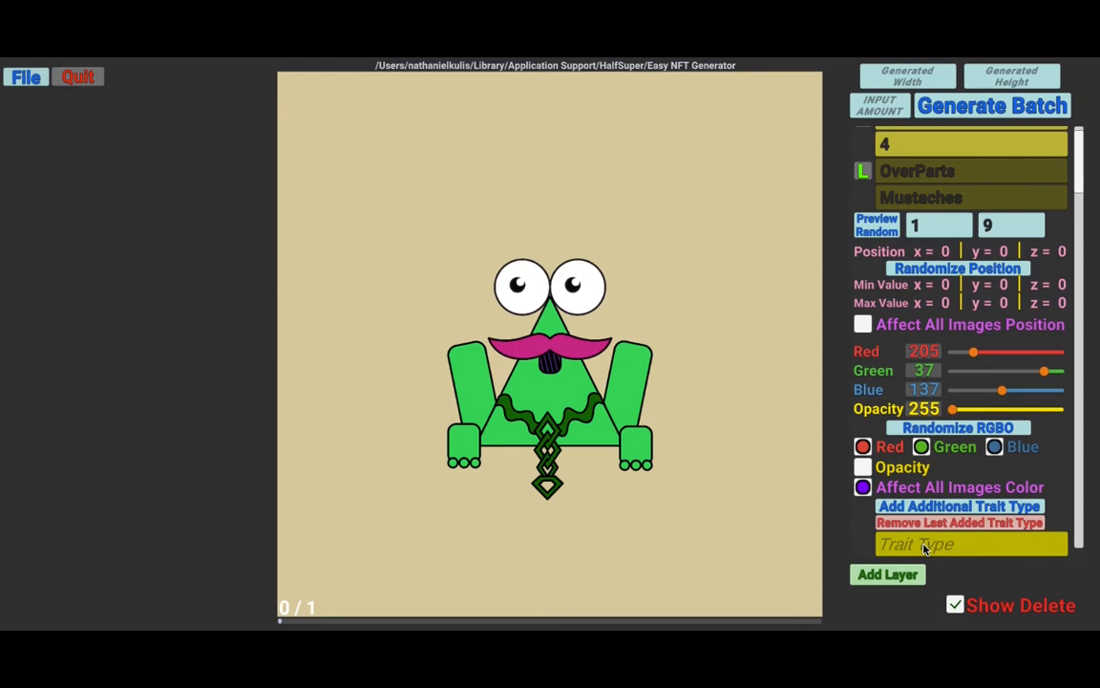
type("Brawn")
type("Le")
key("BackSpace")
key("BackSpace")
key("BackSpace")
key("BackSpace")
key("BackSpace")
key("BackSpace")
key("BackSpace")
key("BackSpace")
key("BackSpace")
key("BackSpace")
key("BackSpace")
- Name the Mustache layer's additional trait type Fancy Level and set the first 100 value above the layer name to 75
type("Fancy Le")
scroll(907, 277, "up", 1)
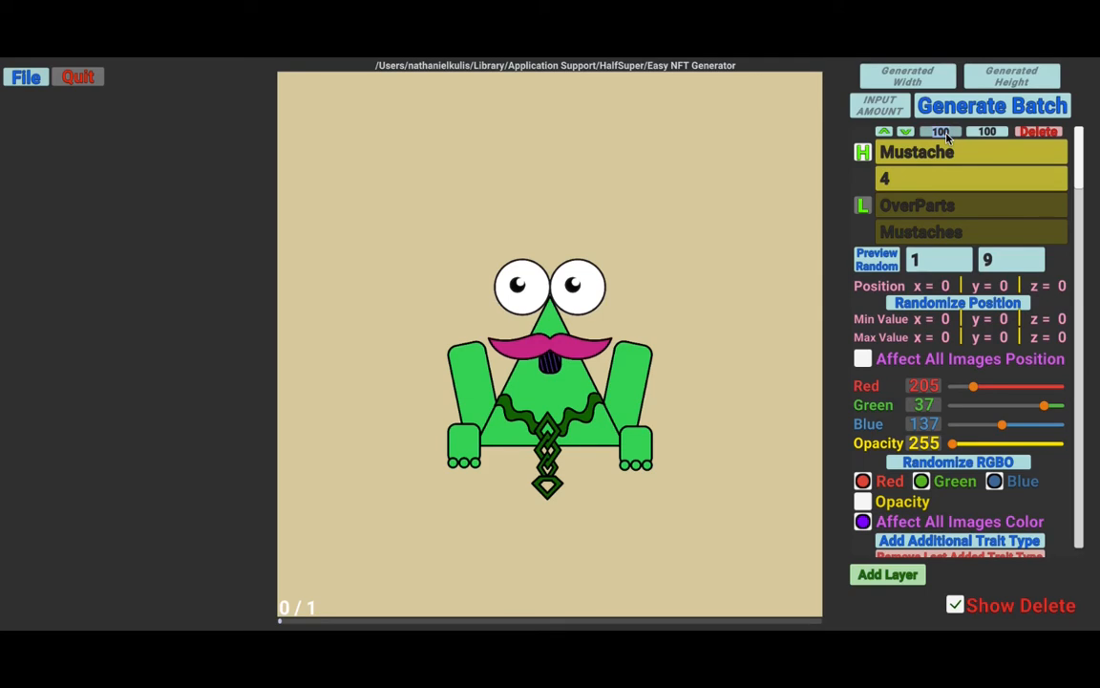
left_click(946, 134)
type("75")
- Add a layer named Hat with order number 0, subfolder UnderParts and parts folder Hats, and preload its images
left_click(887, 575)
left_click(890, 577)
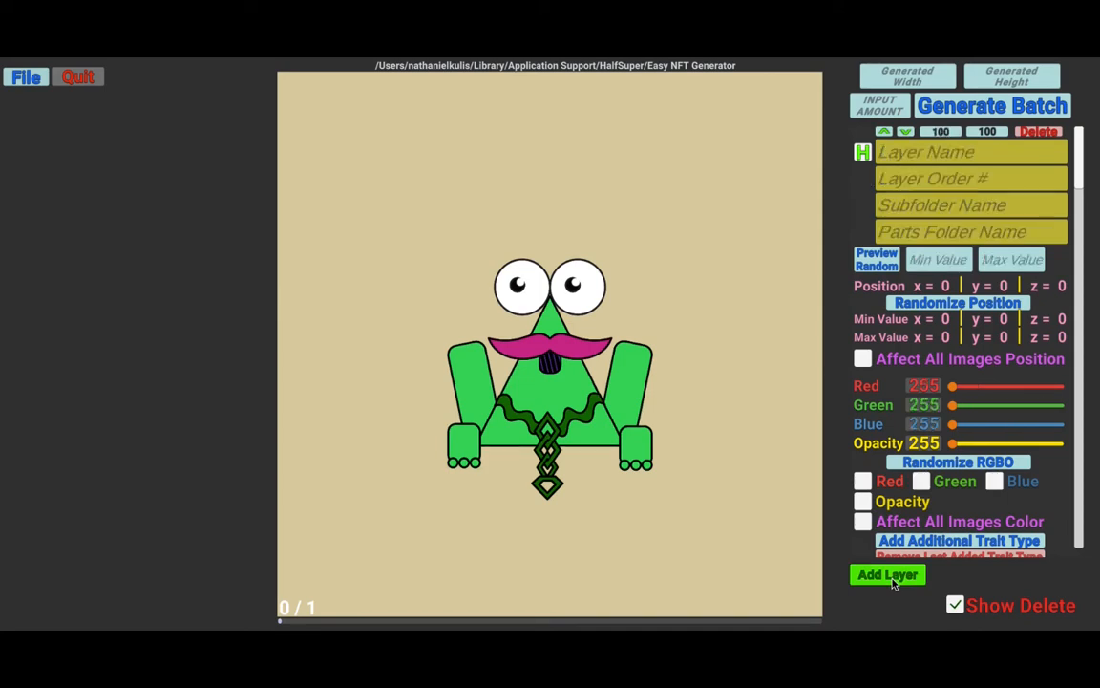
left_click(907, 158)
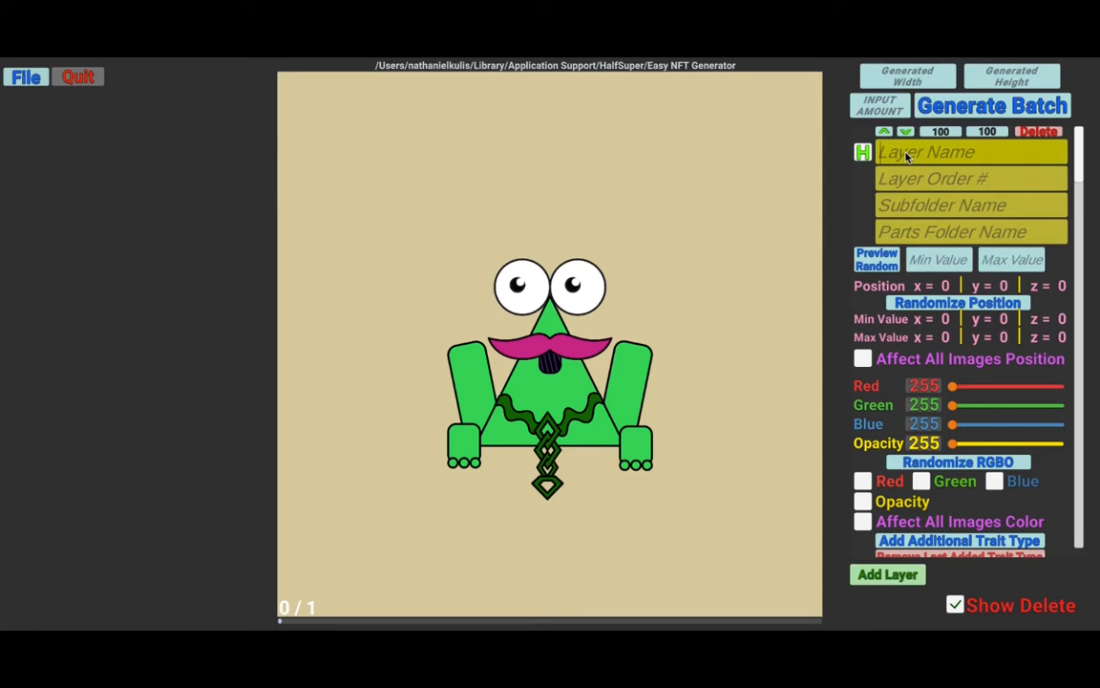
type("Hat")
key("Tab")
type("0")
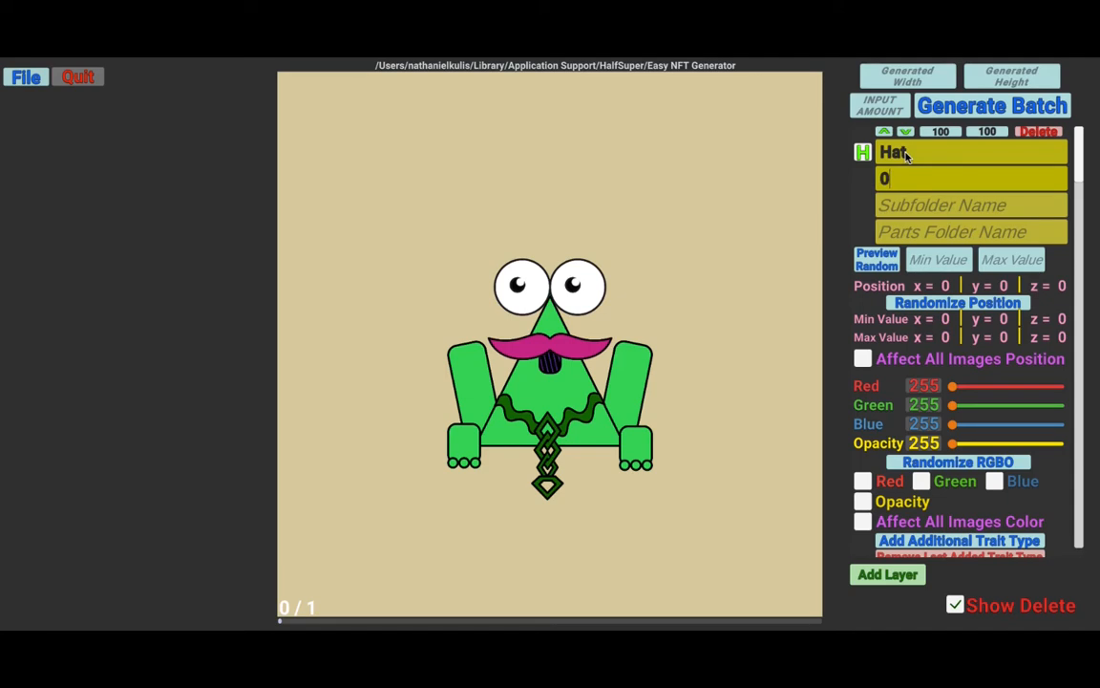
left_click(935, 209)
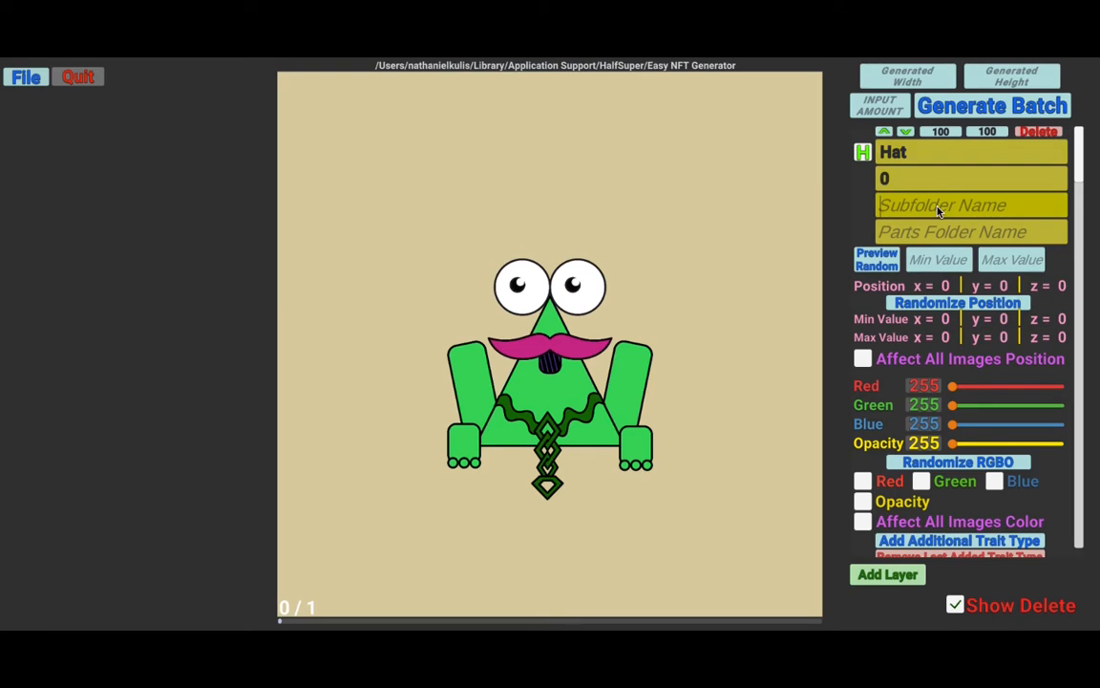
type("UnderParts")
key("Return")
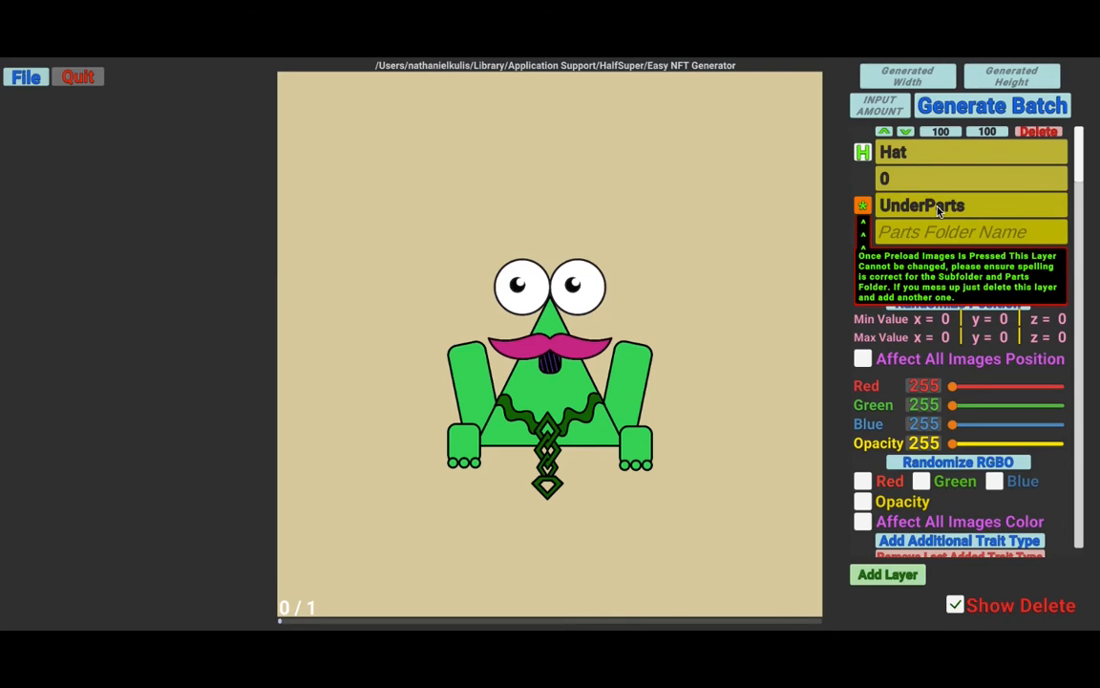
type("Hats")
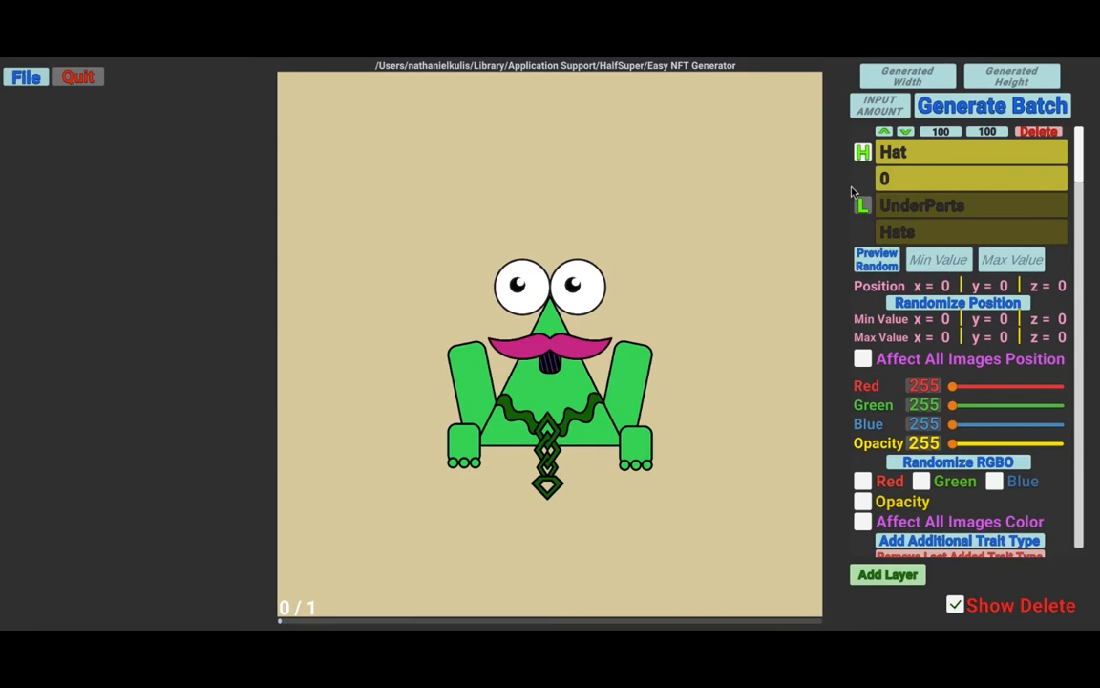
- Preview a random hat and turn on red, green and blue randomization for all images of the Hat layer
left_click(873, 259)
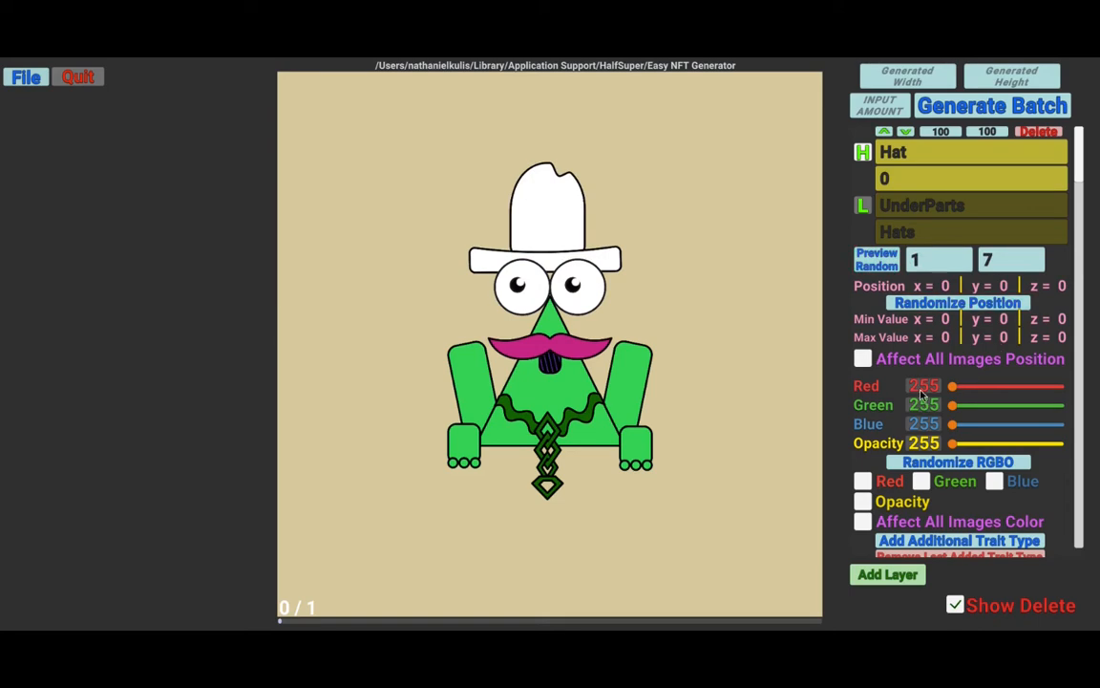
left_click(864, 483)
left_click(922, 482)
left_click(994, 482)
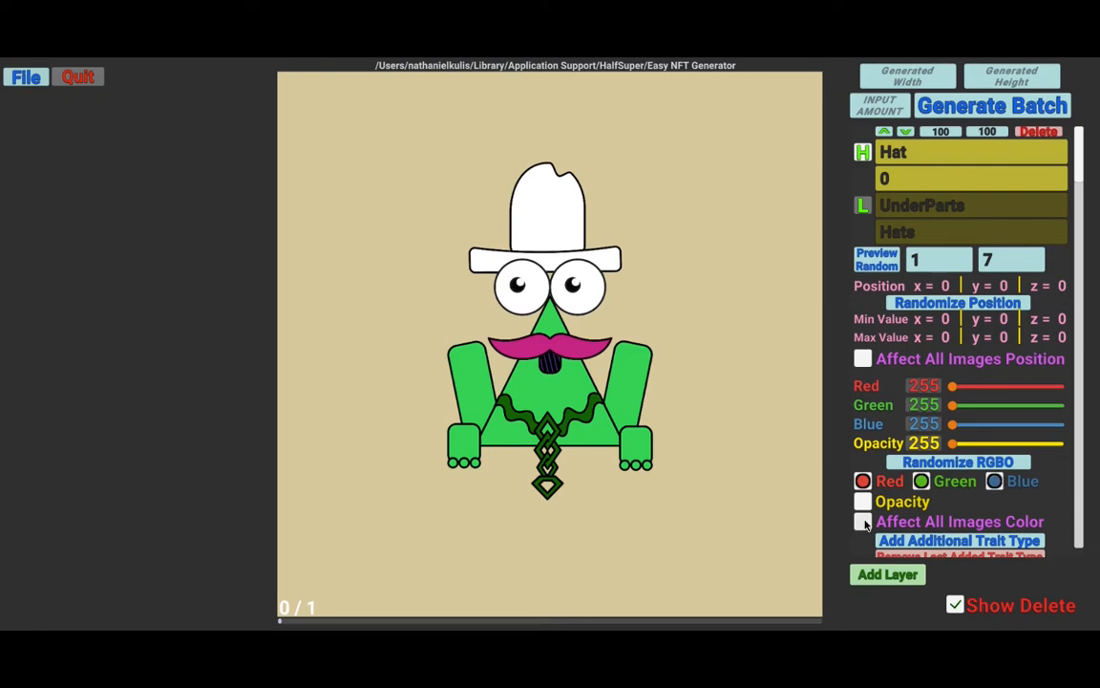
left_click(866, 523)
scroll(1044, 506, "down", 1)
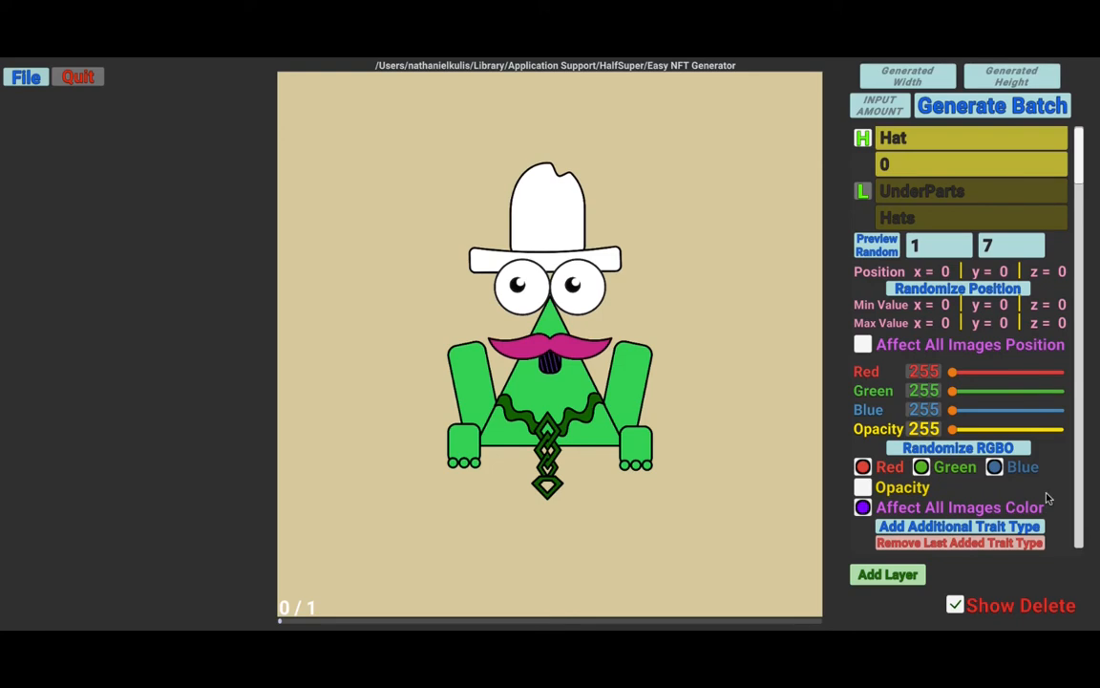
- Switch to Finder, collapse the Mustaches and OverParts folders, and expand UnderParts and its Hats folder to examine the numbered hat image names
scroll(1047, 498, "down", 3)
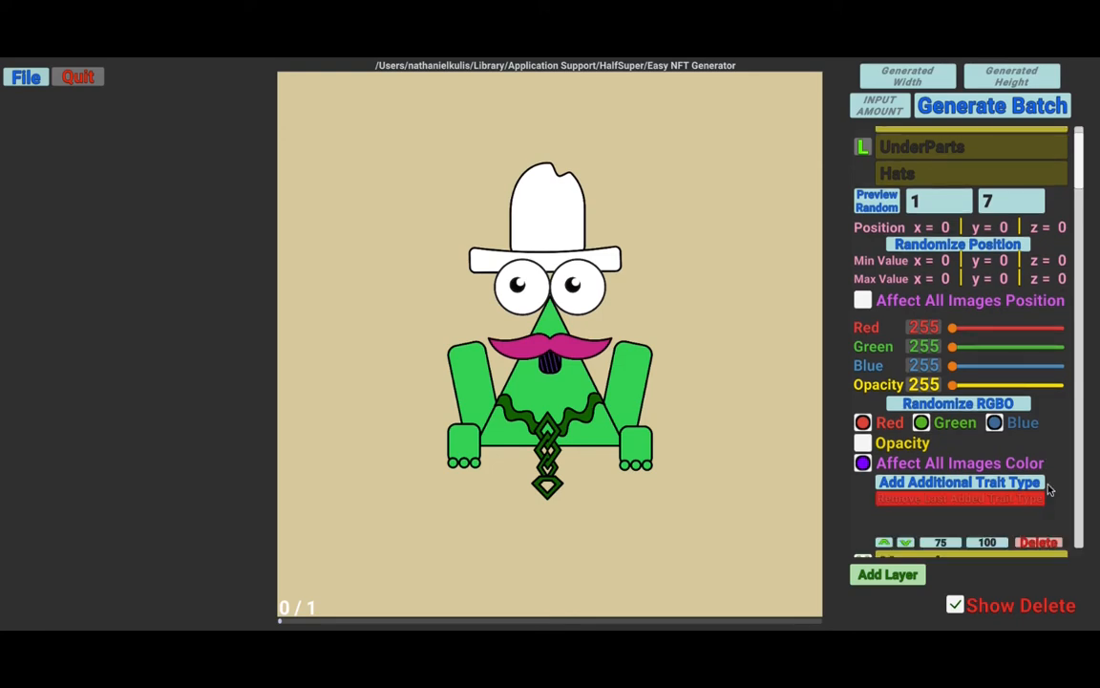
key("super+Tab")
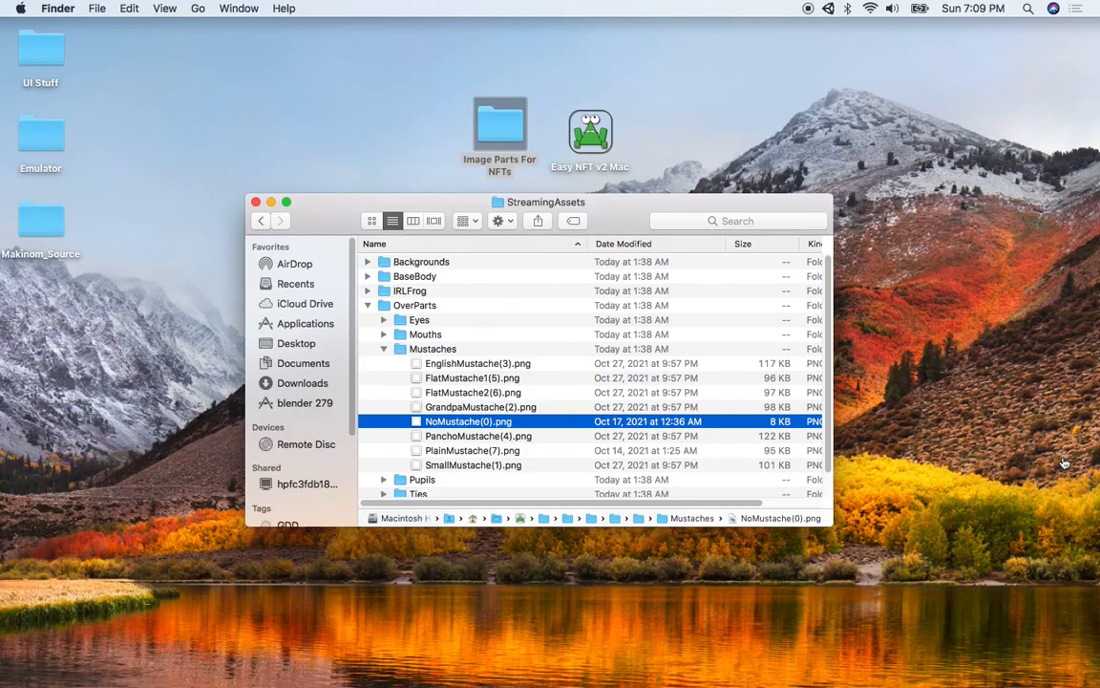
left_click(383, 349)
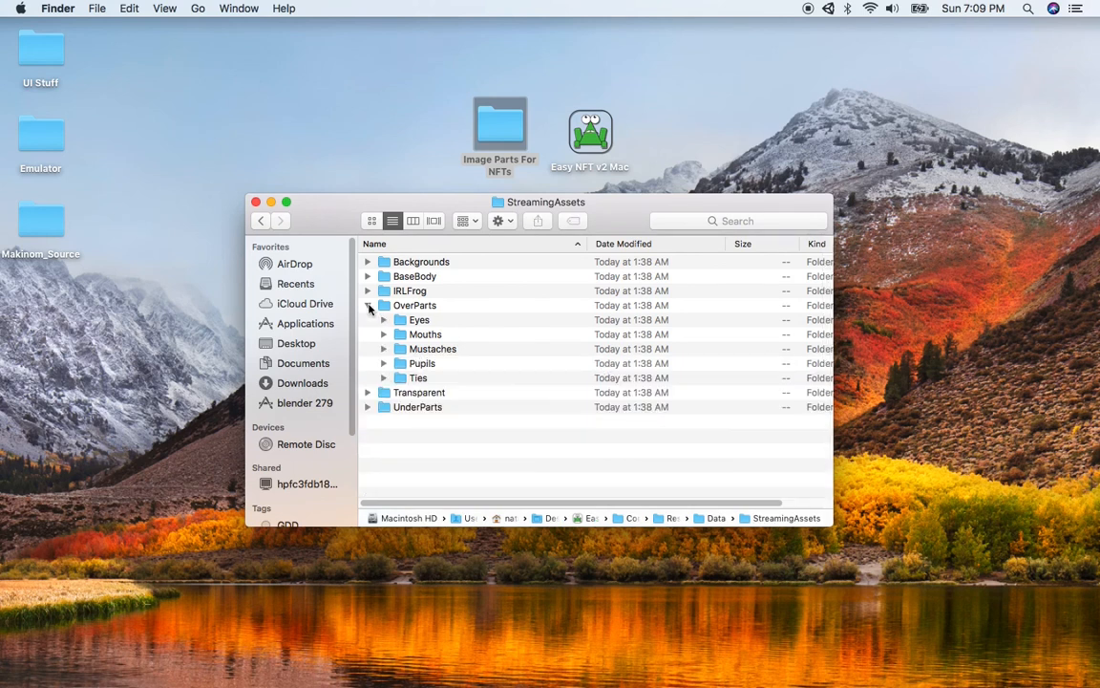
left_click(368, 306)
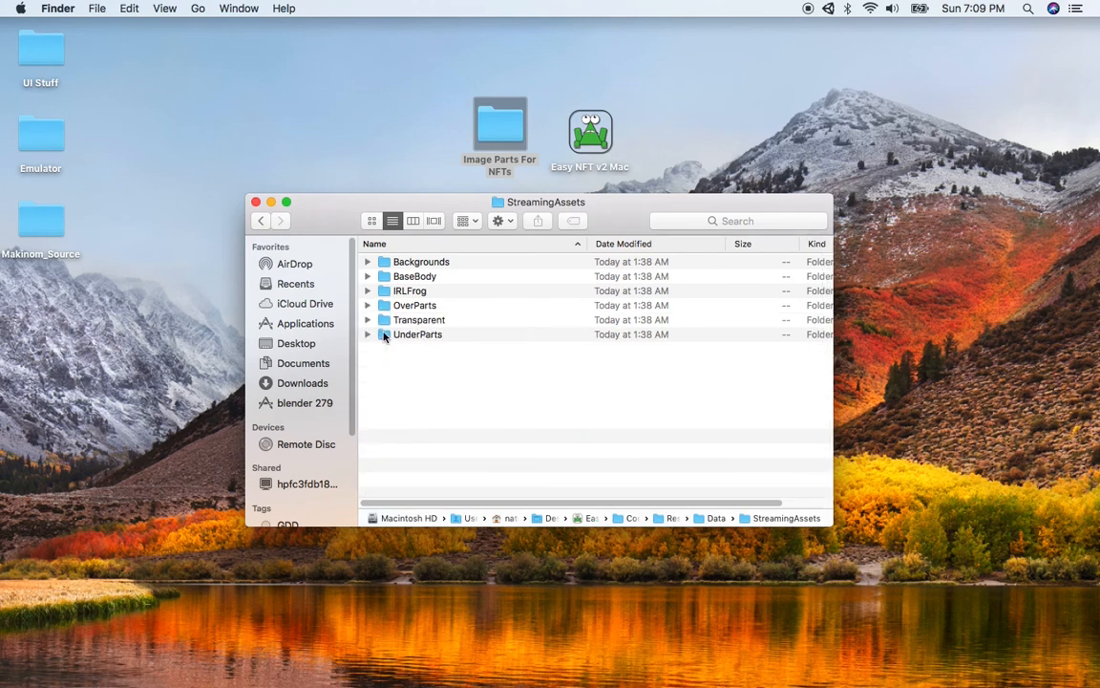
left_click(368, 336)
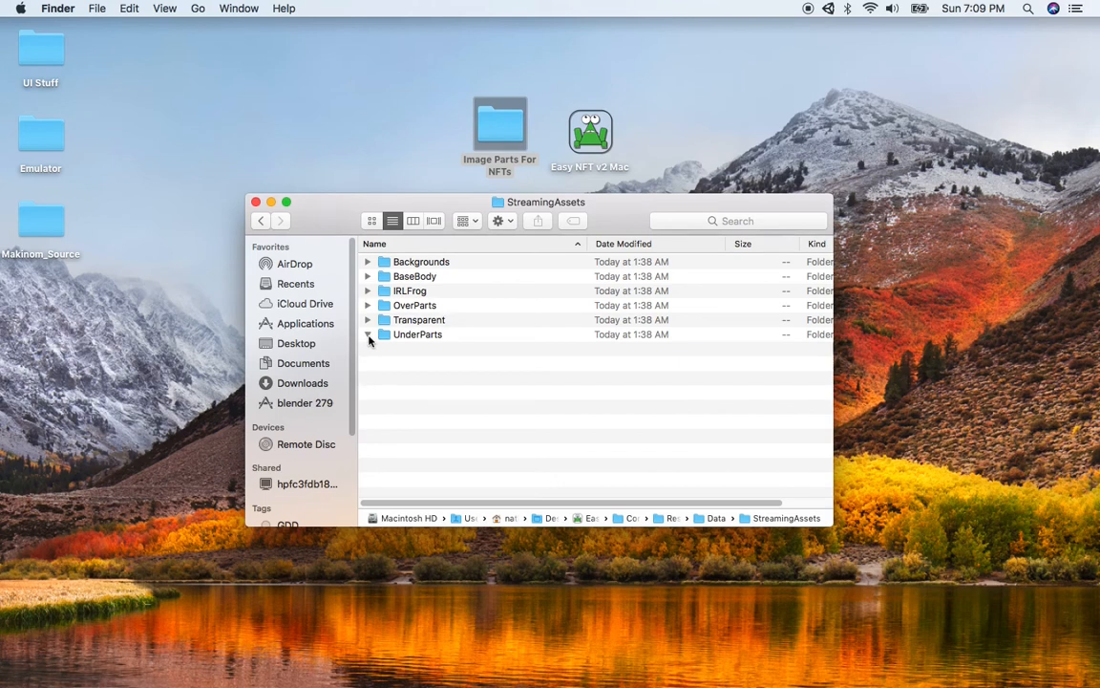
left_click(393, 351)
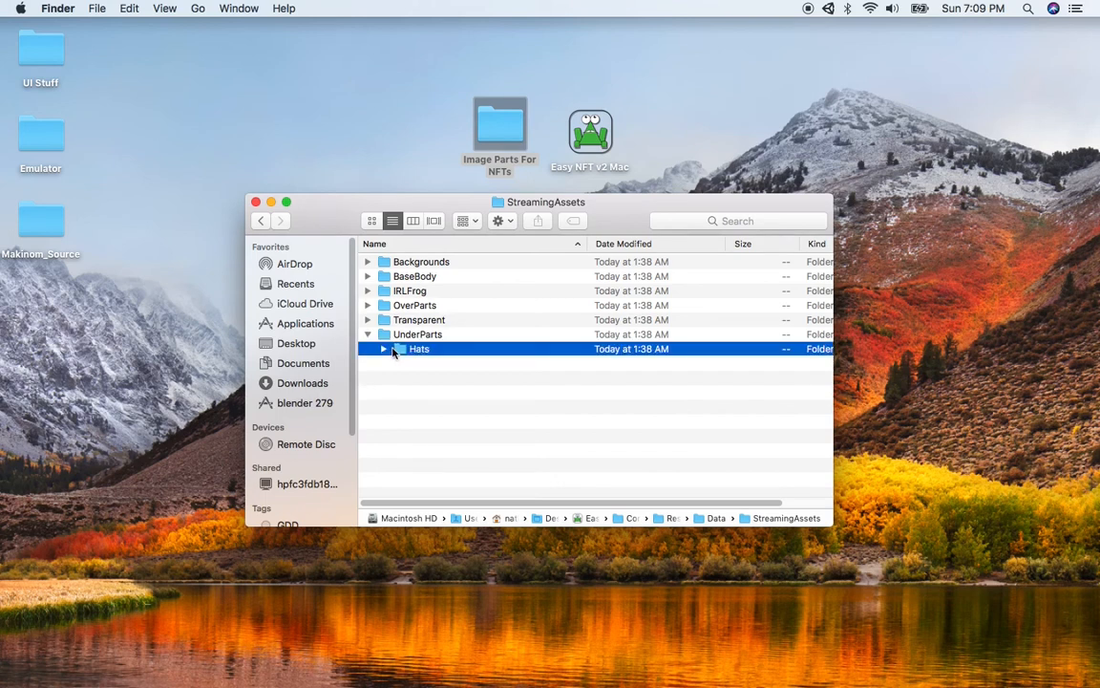
left_click(383, 351)
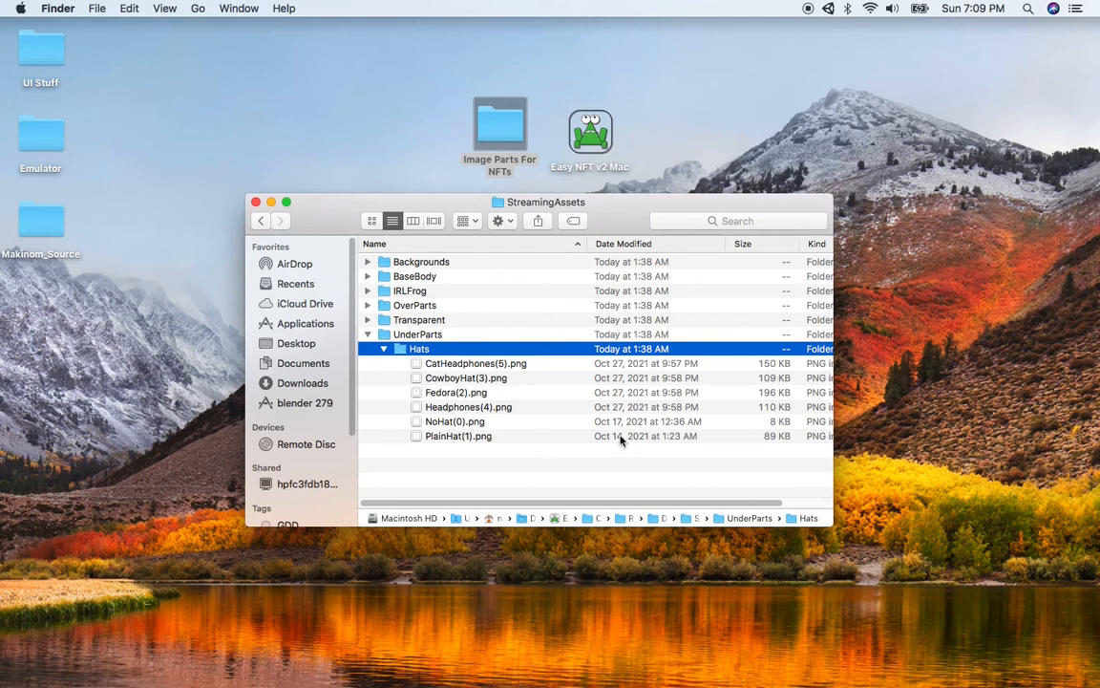
- Switch back to Easy NFT, add an additional trait type named Defense to the Hat layer, and randomize the hat's colour
key("super+Tab")
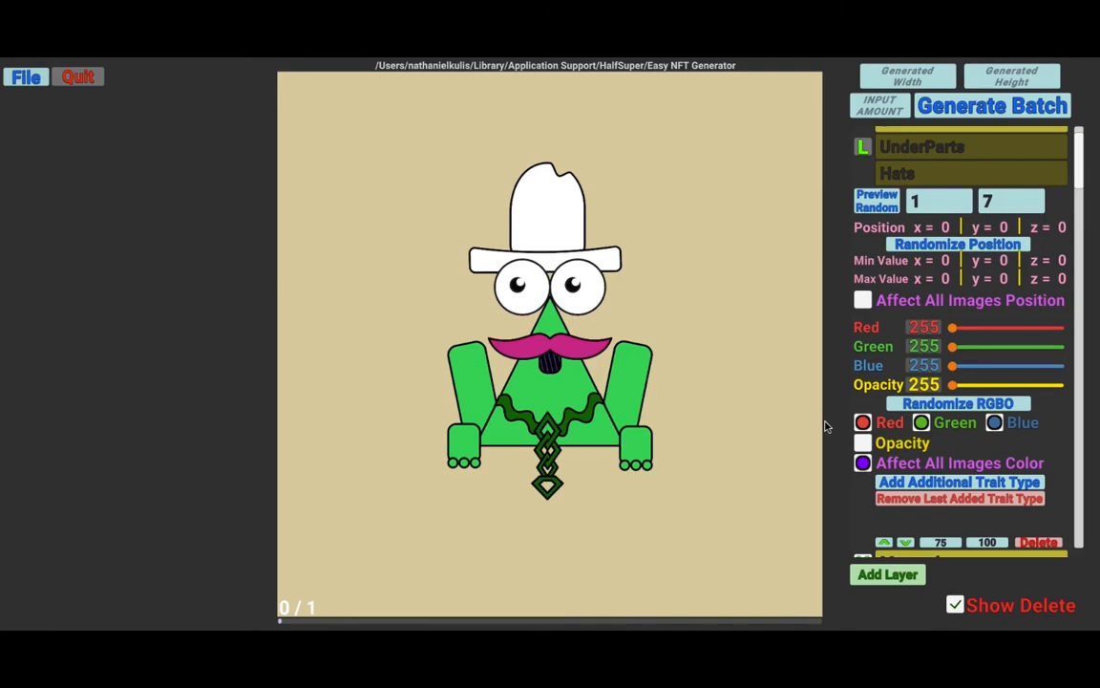
left_click(934, 483)
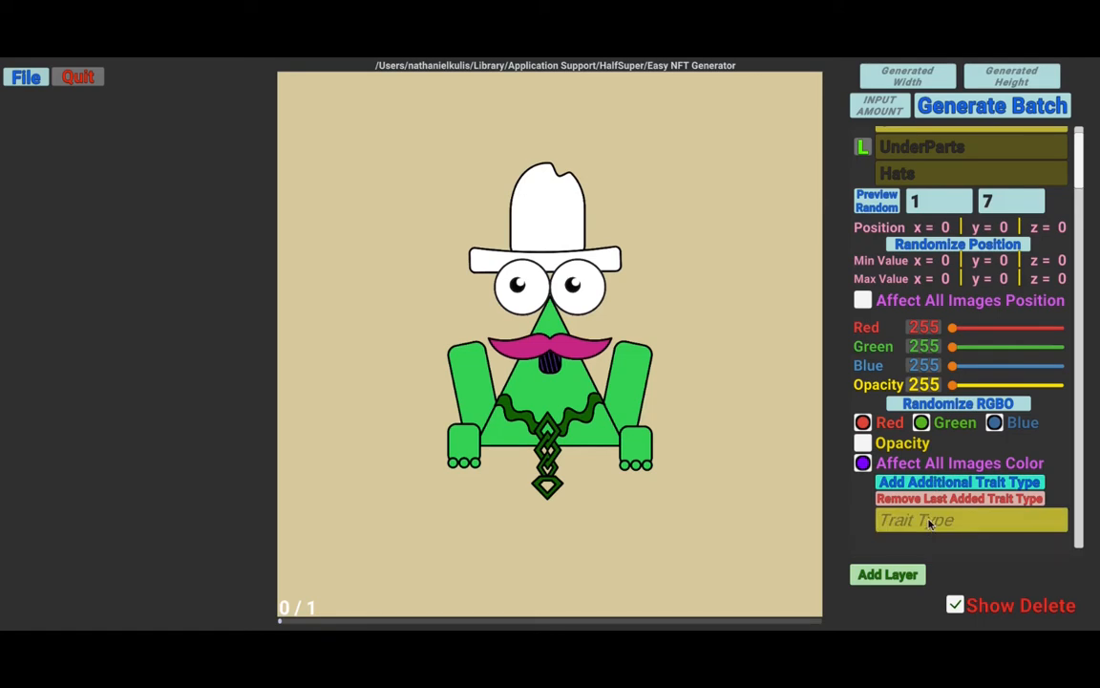
left_click(928, 522)
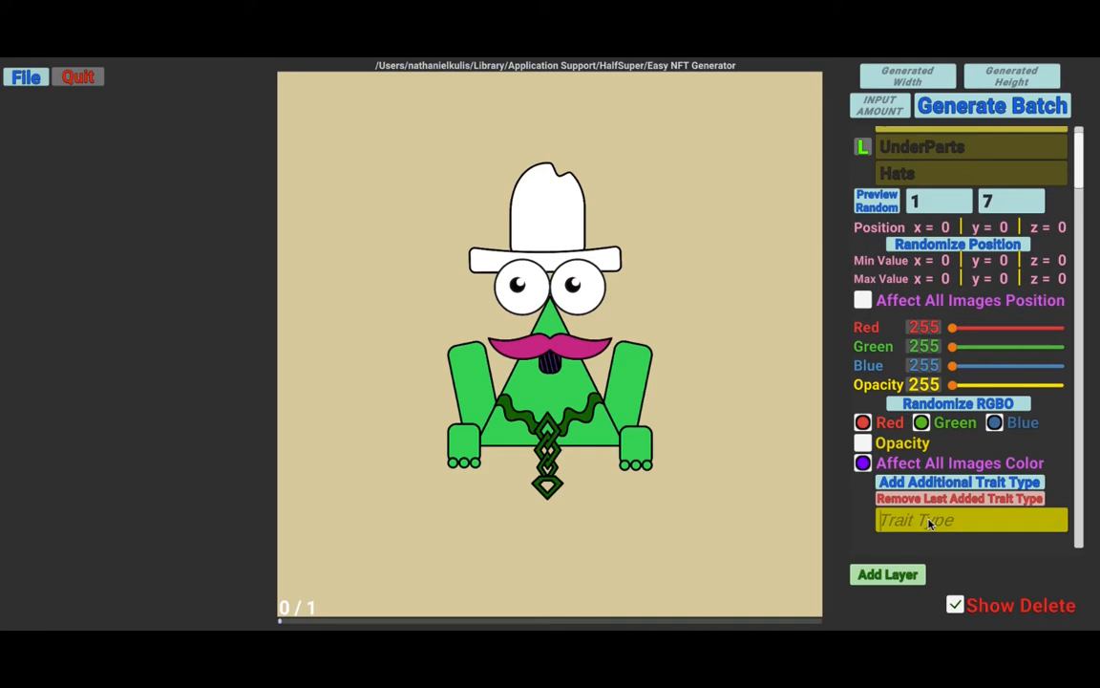
type("Defense")
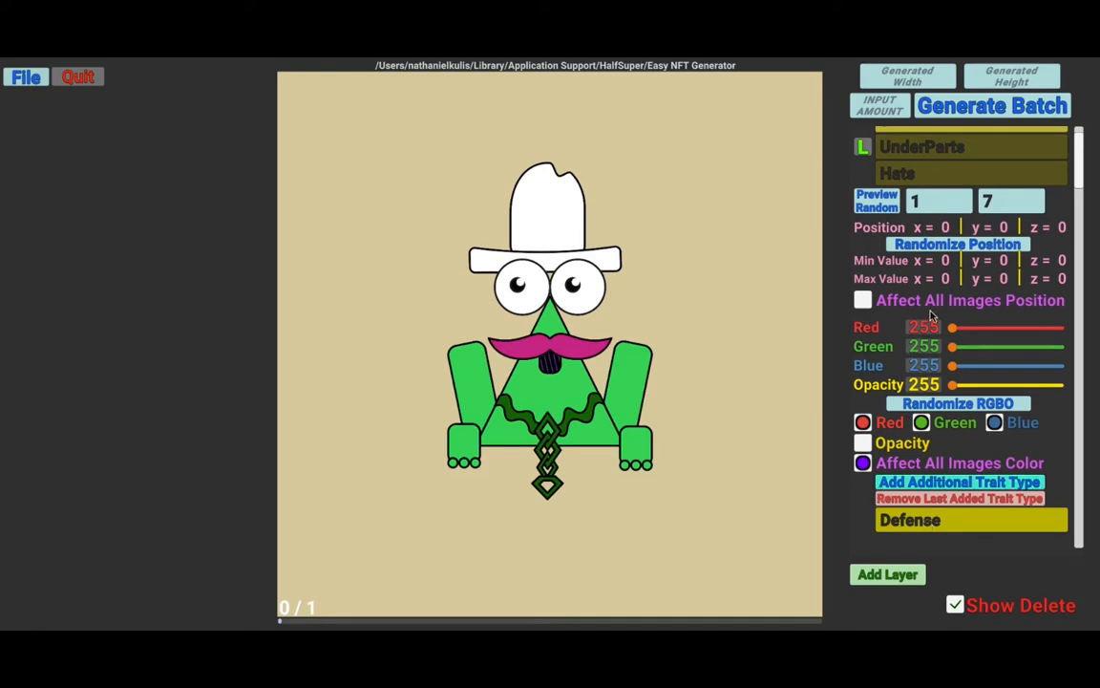
left_click(948, 405)
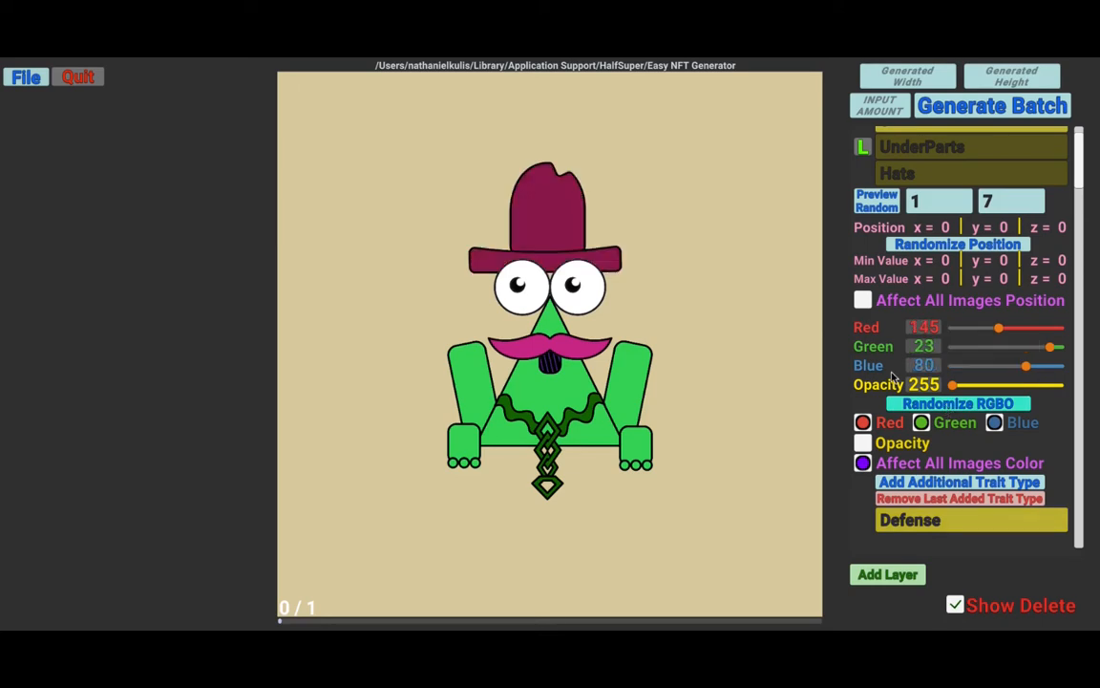
- Set the batch amount to 50 and generate the batch of frog NFTs
scroll(883, 375, "up", 1)
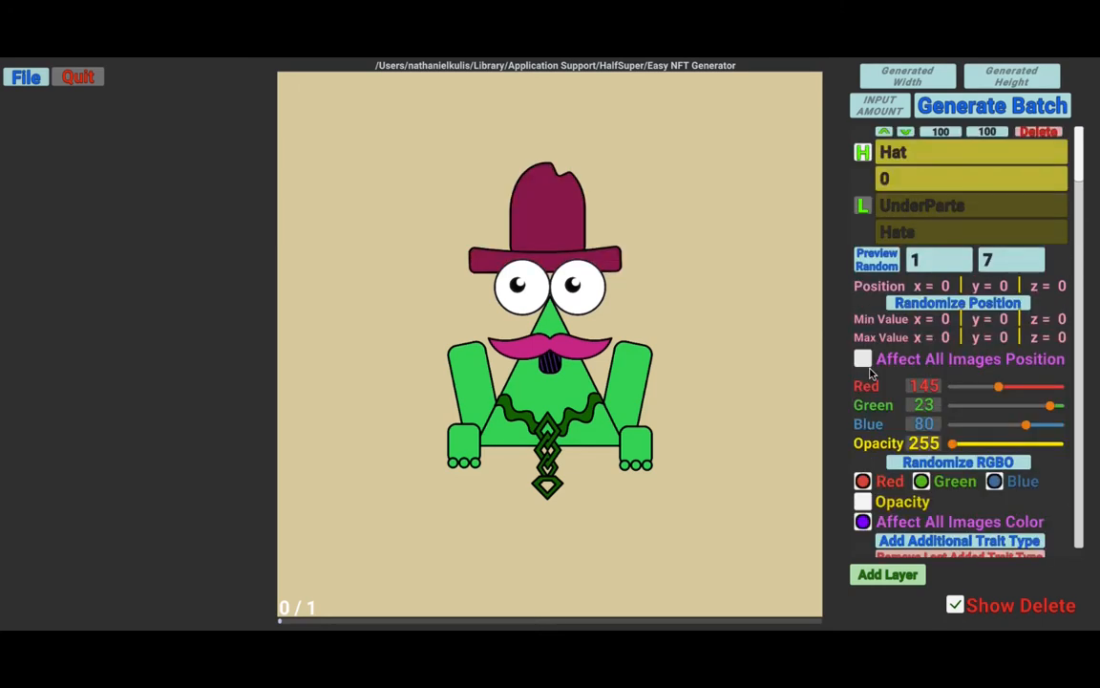
left_click(880, 110)
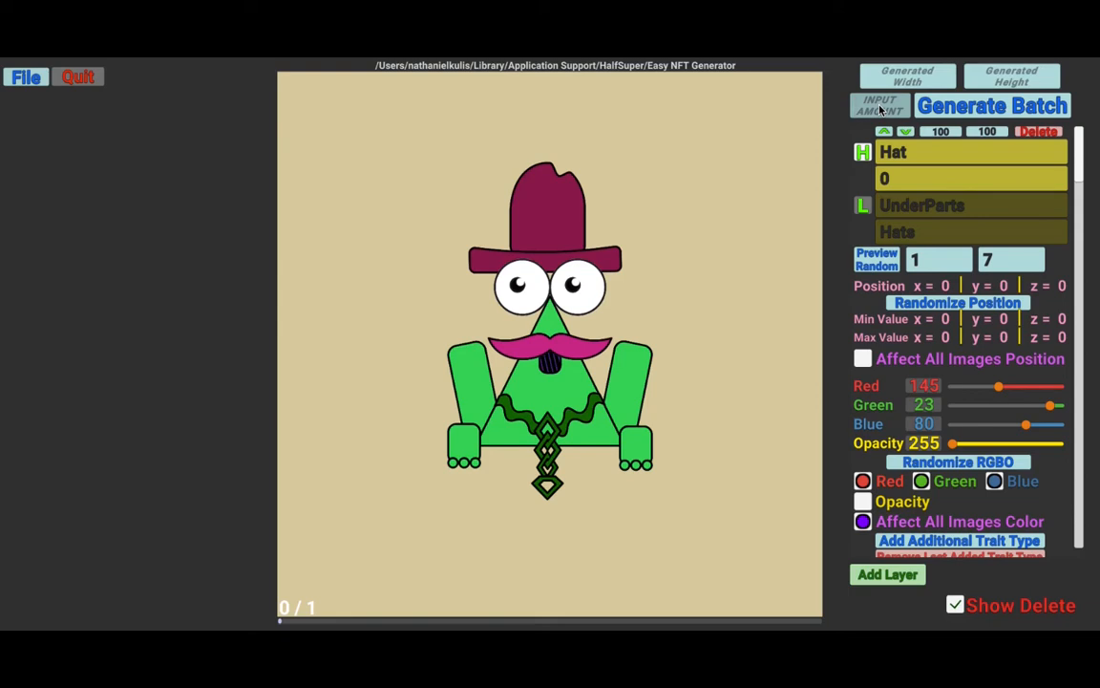
type("50")
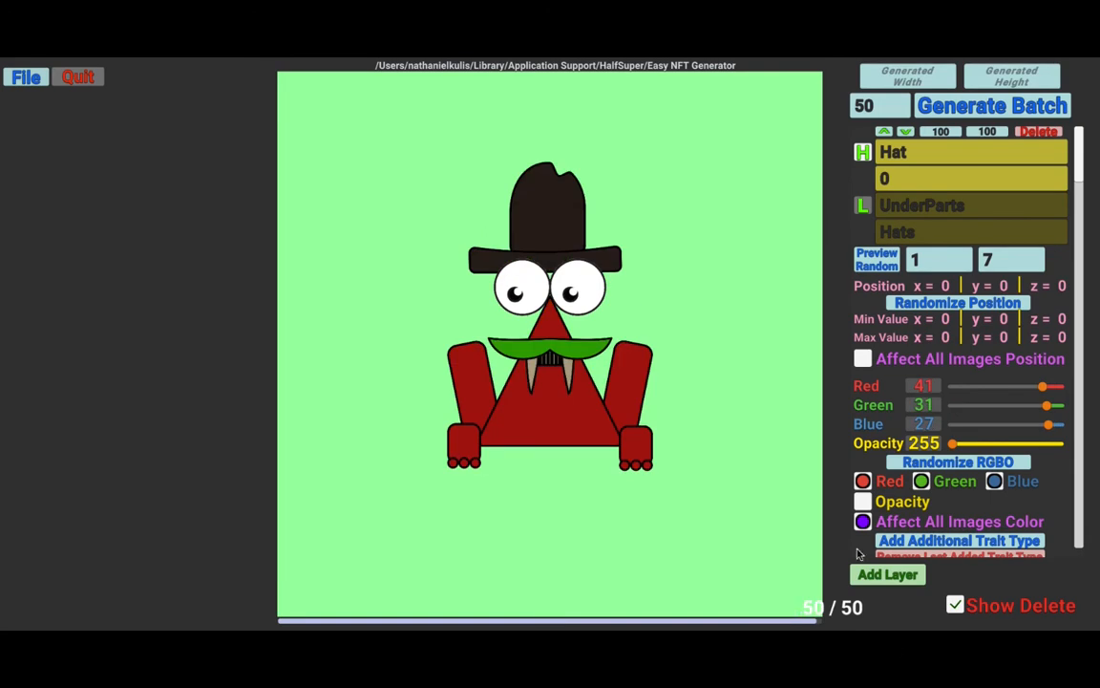
- Show the file settings and copy the Created Path of the generated files
left_click(18, 79)
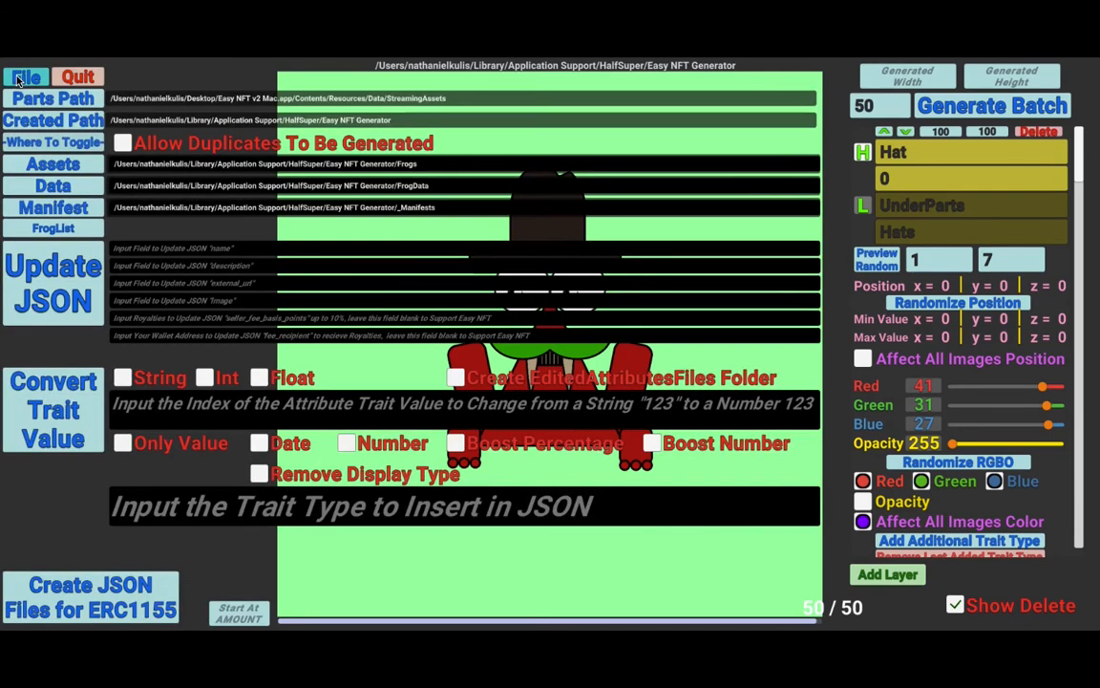
left_click(407, 122)
key("super+c")
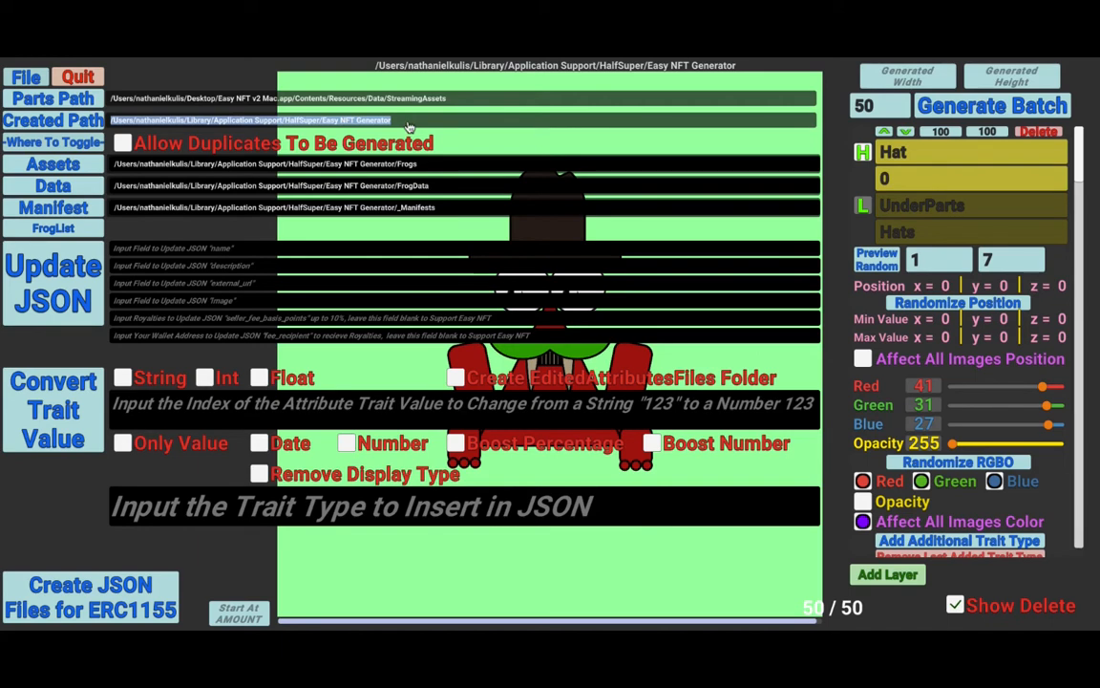
- Switch to Finder and open the Go to Folder dialog
key("super+Tab")
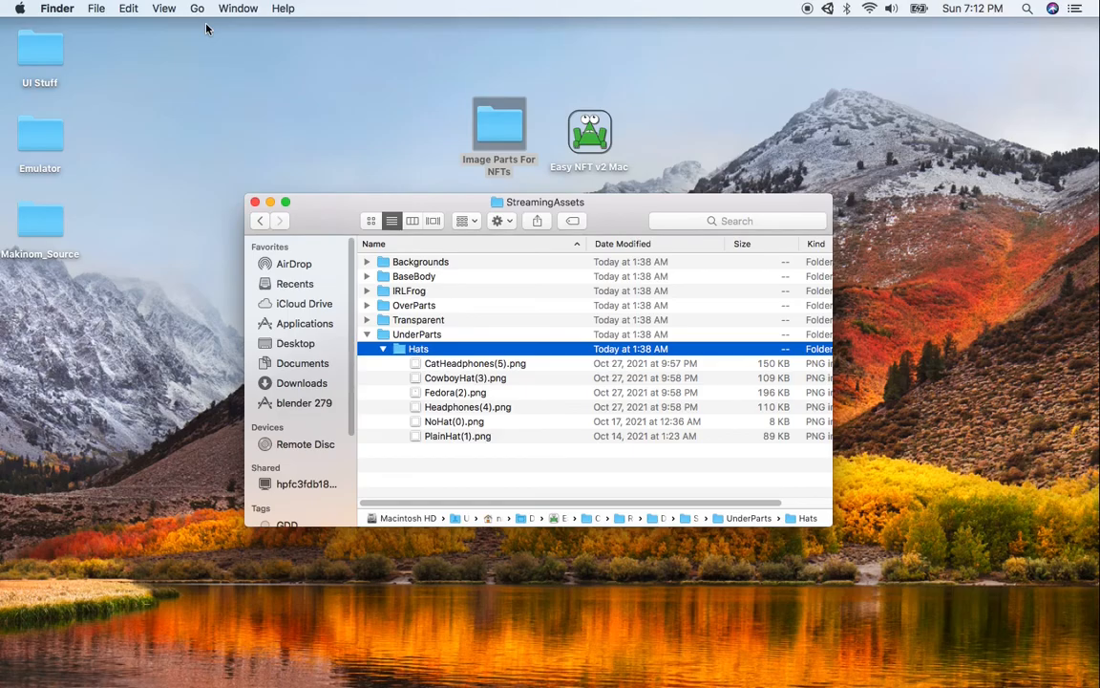
left_click(197, 8)
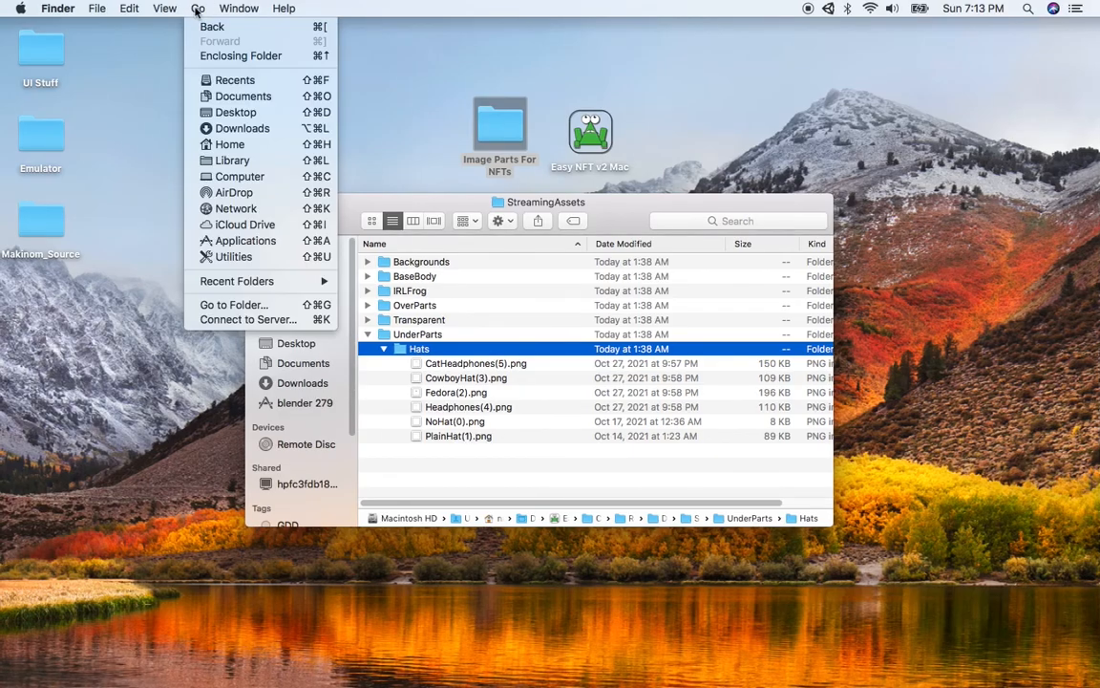
left_click(196, 11)
left_click(197, 8)
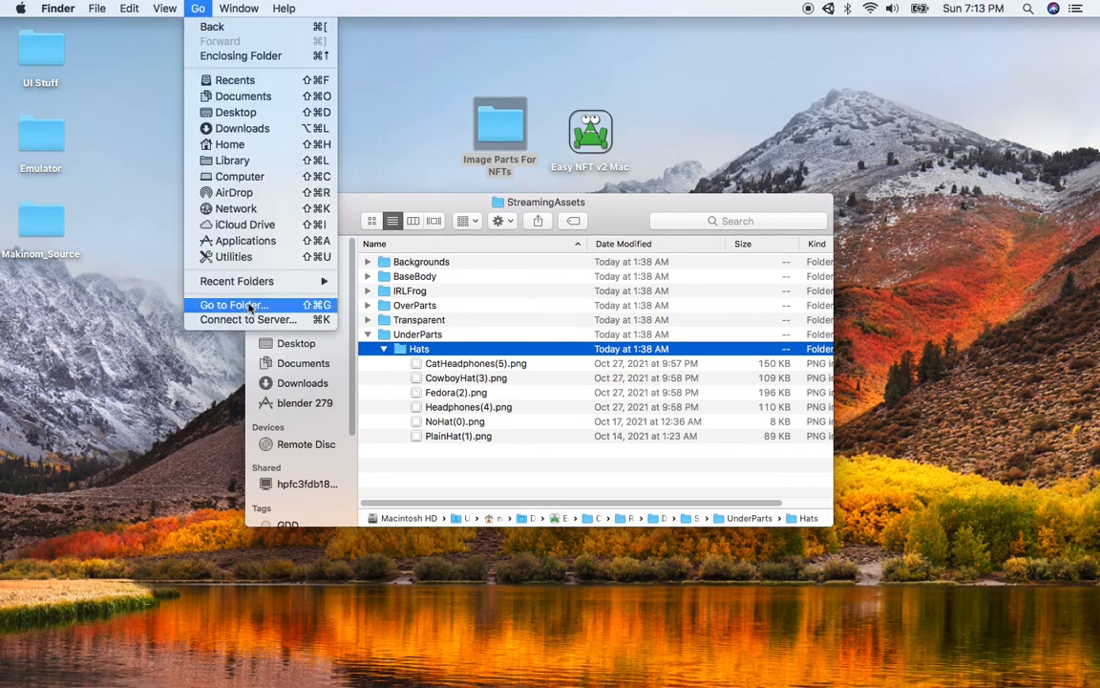
left_click(250, 306)
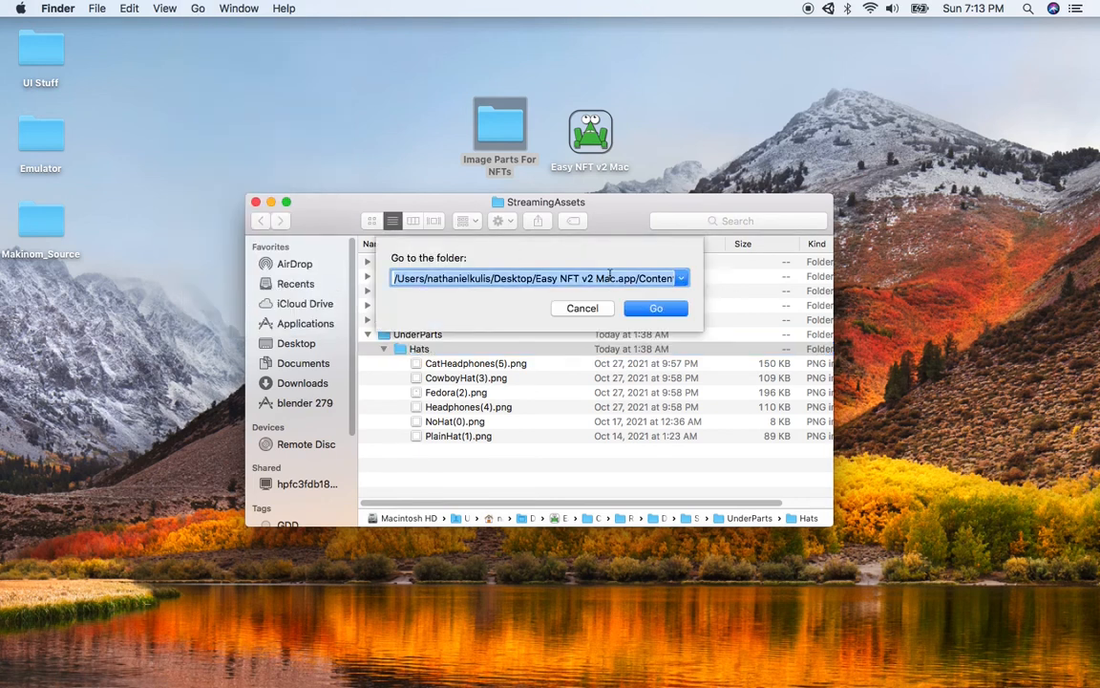
- Go to the HalfSuper/Easy NFT Generator folder in Application Support using the copied path and locate its Frogs and FrogData folders
key("super+v")
left_click(656, 309)
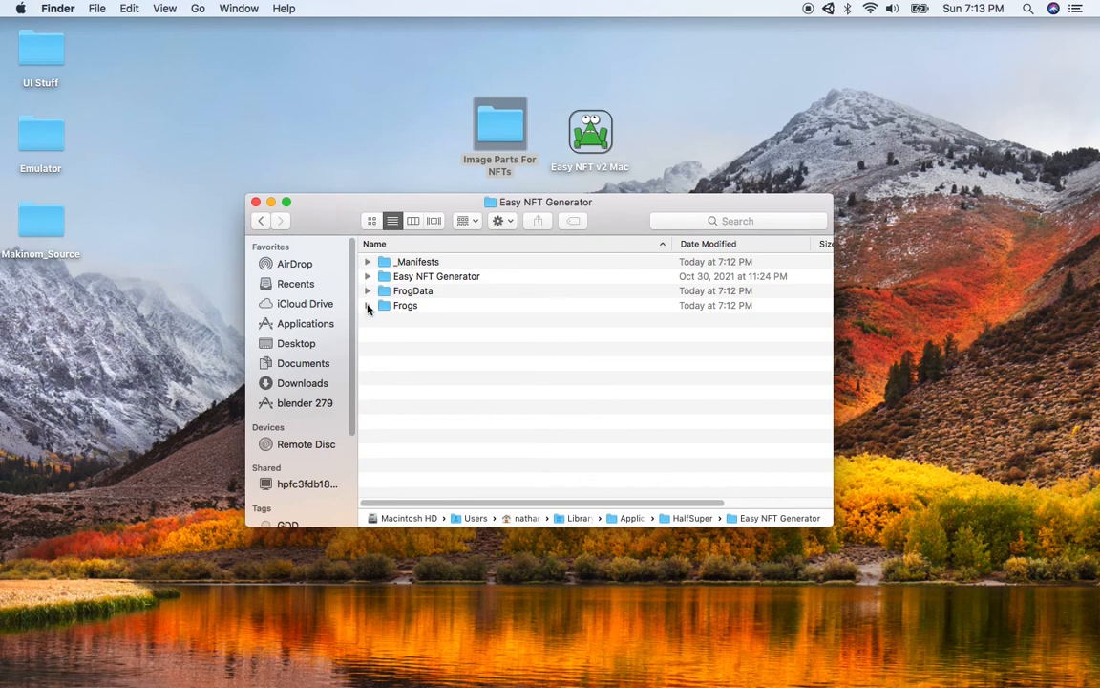
left_click(414, 306)
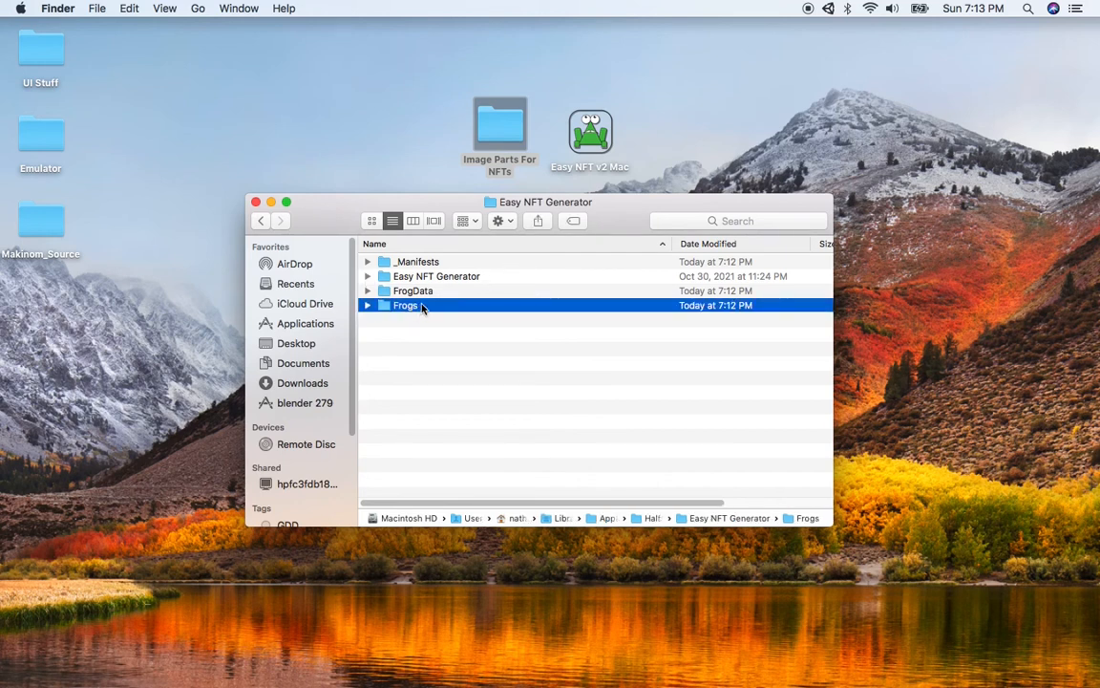
left_click(434, 293)
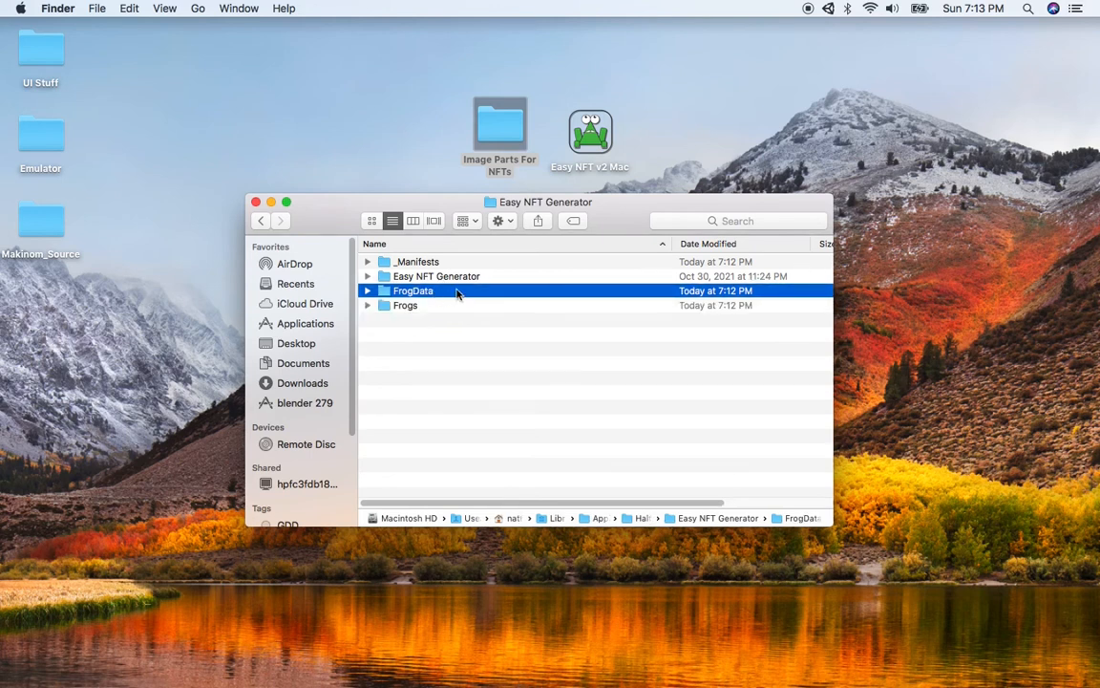
- Expand the _Manifests folder and open FrogList.txt
left_click(394, 267)
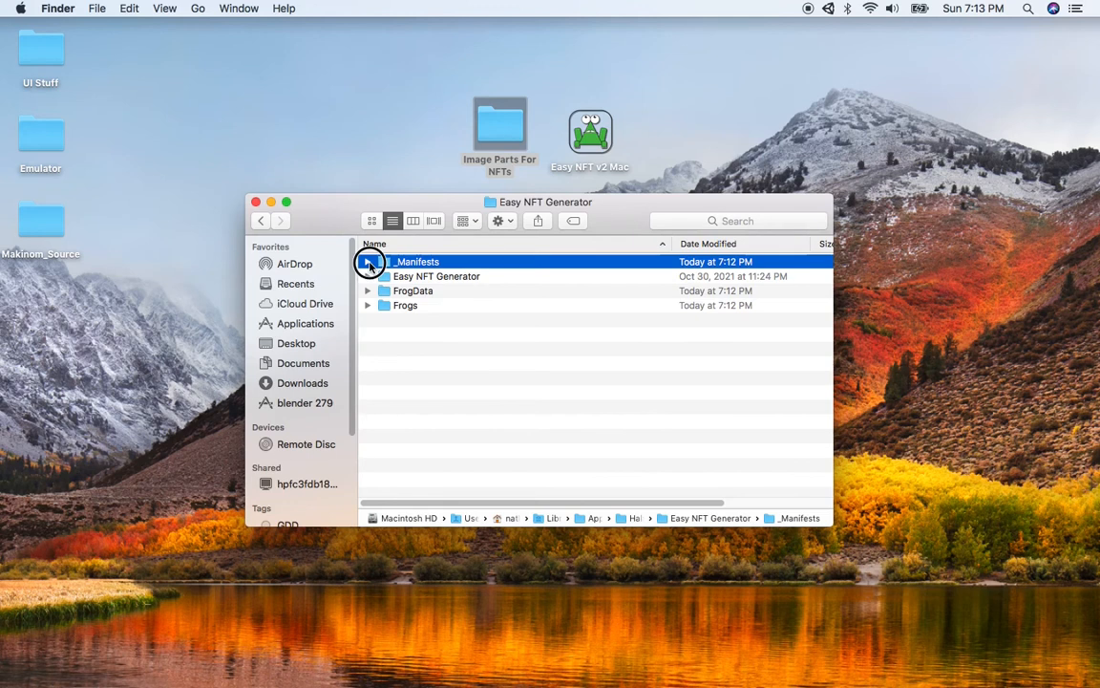
left_click(368, 263)
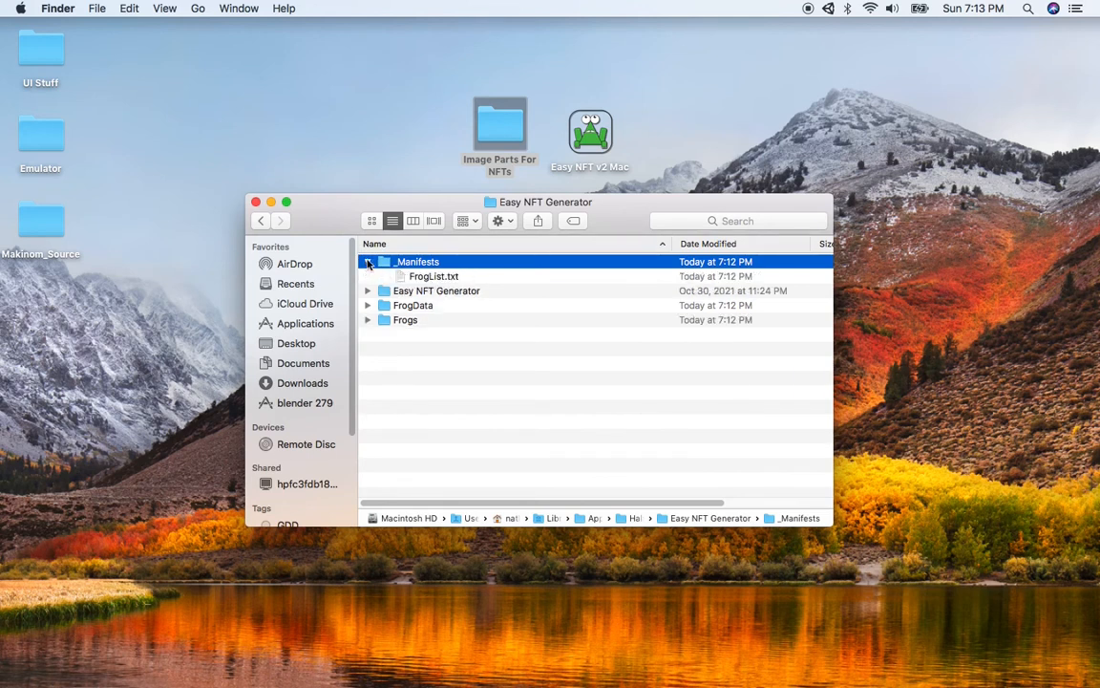
left_click(368, 262)
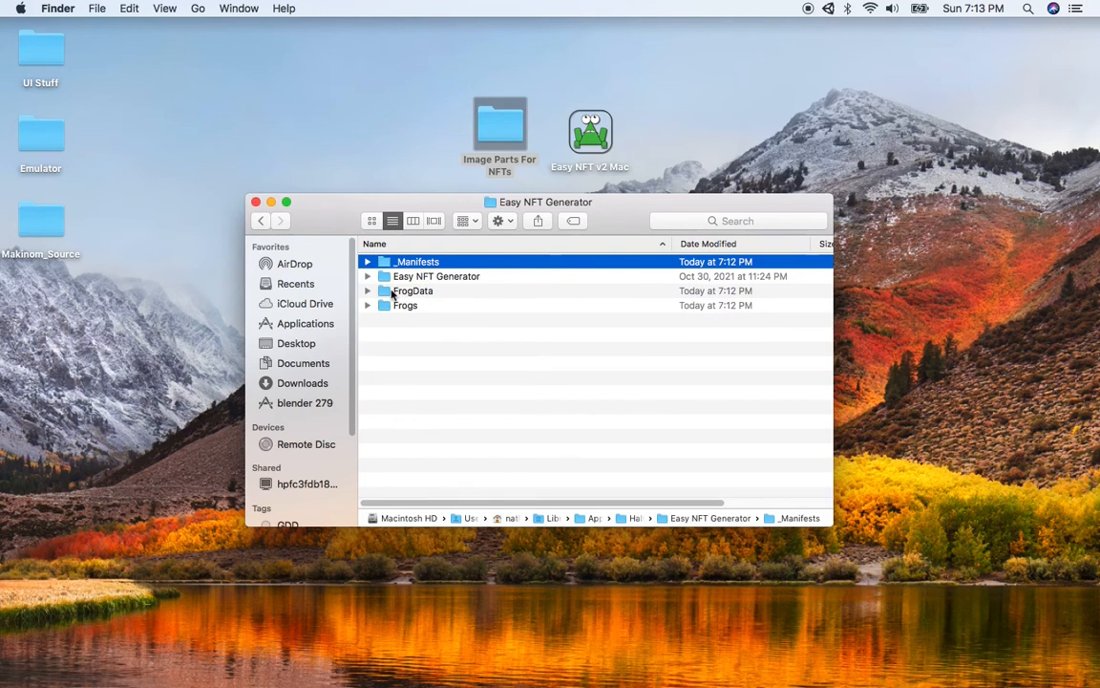
left_click(367, 263)
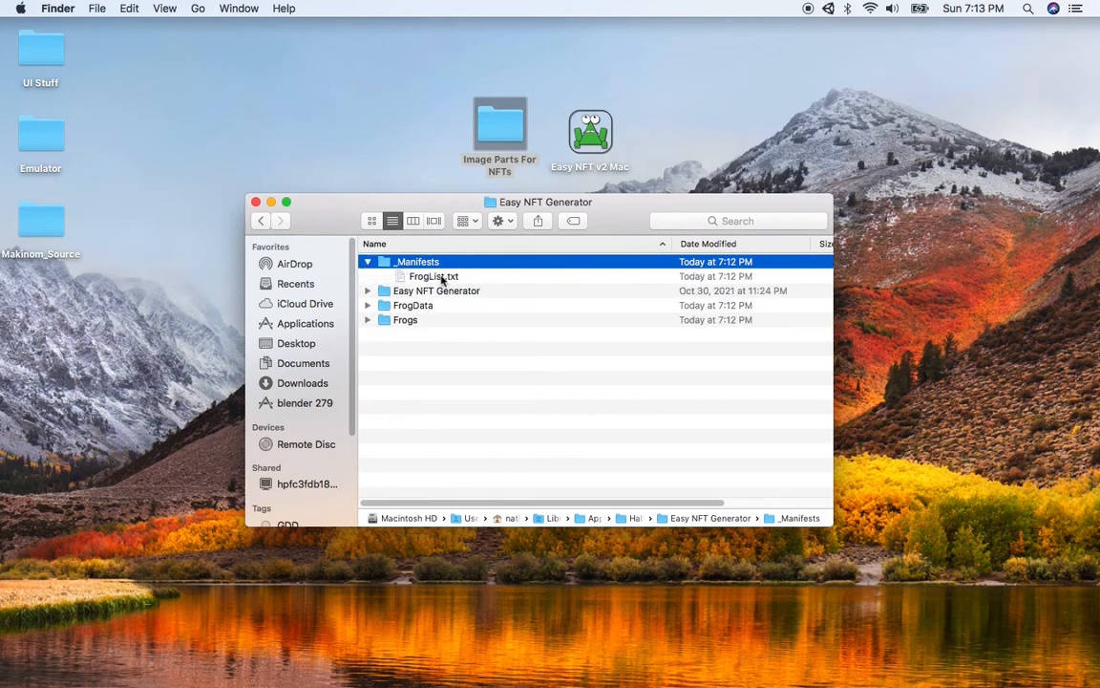
double_click(441, 277)
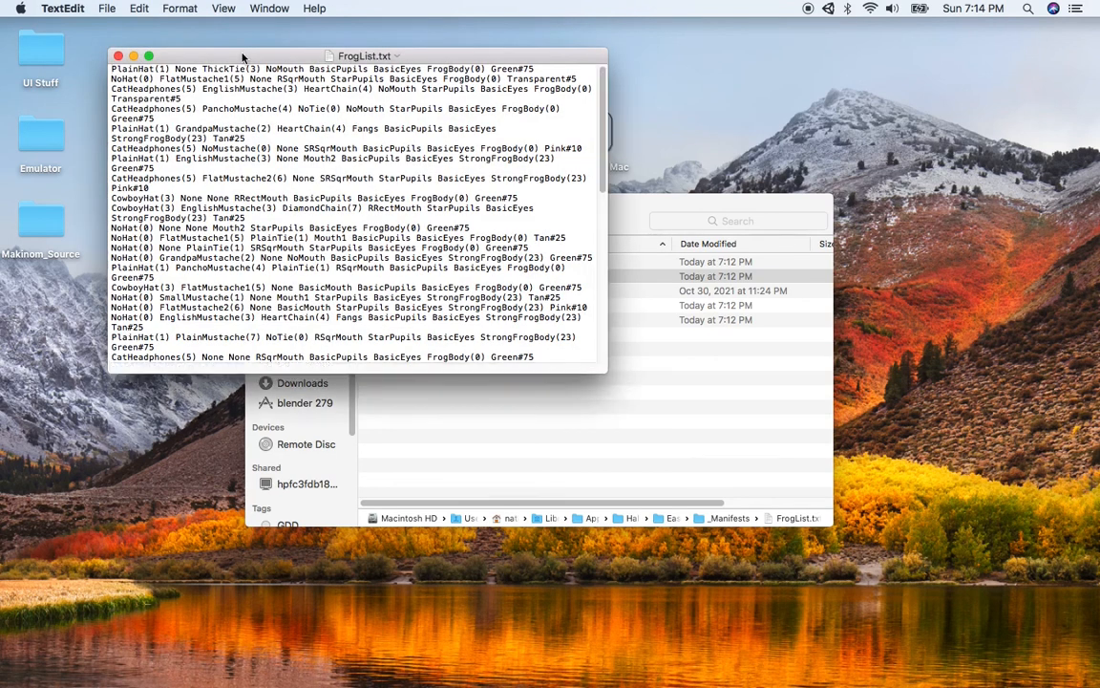
- Move the FrogList.txt window clear of the folder listing and widen it so each entry fits on one line
left_click(259, 57)
left_click_drag(259, 57, 366, 55)
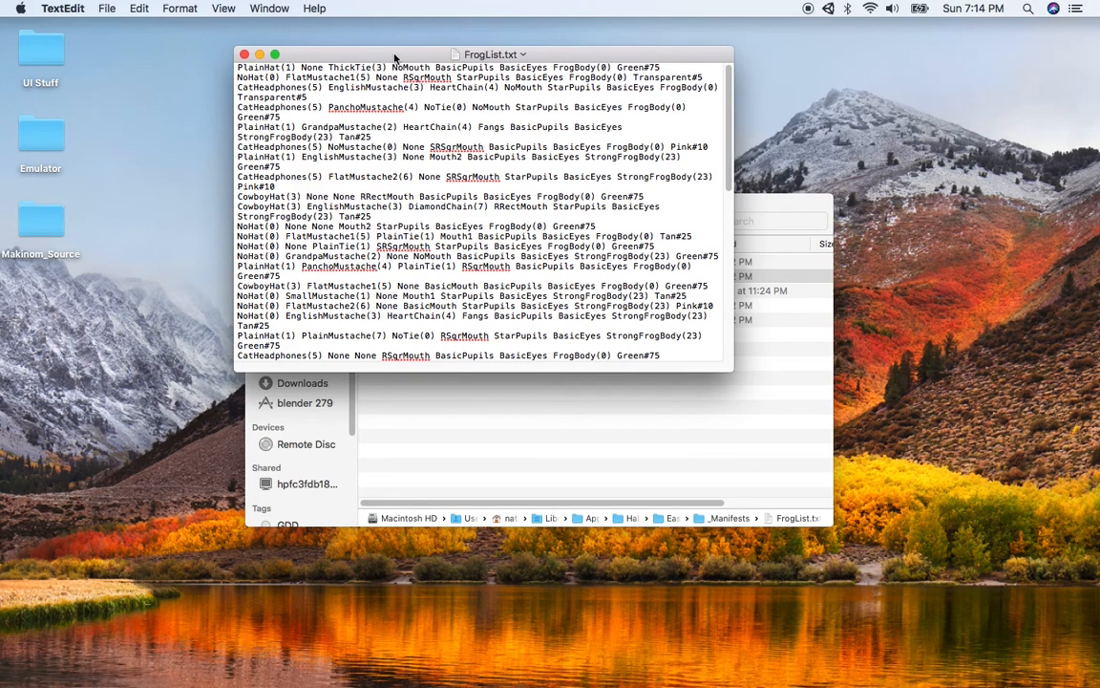
left_click_drag(386, 57, 815, 56)
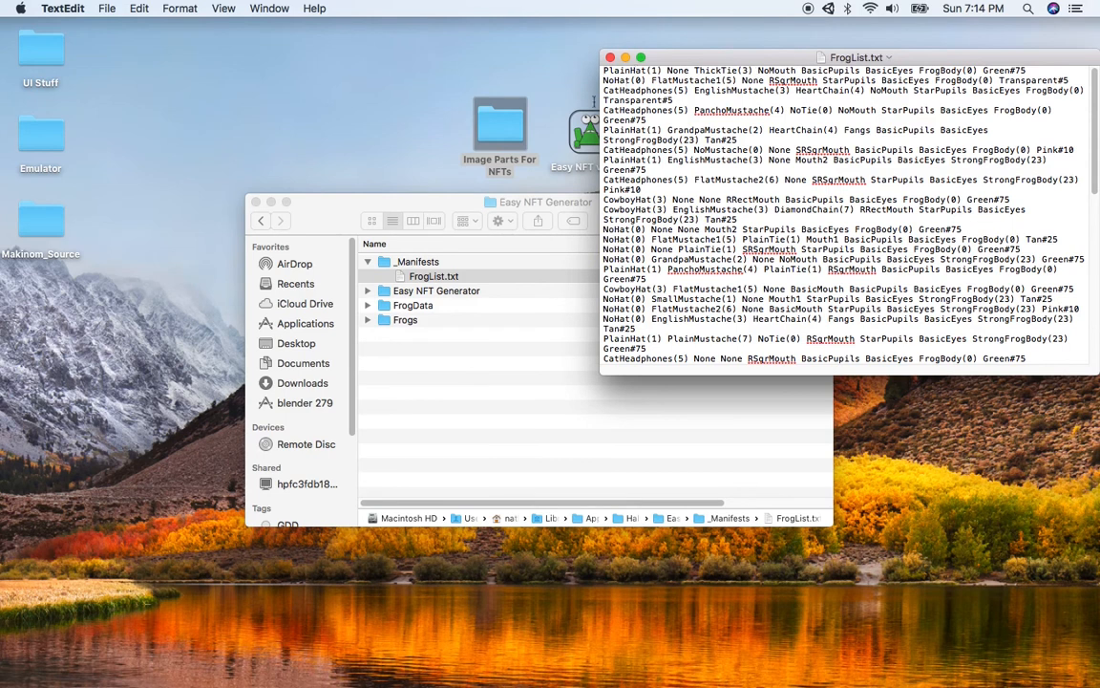
left_click_drag(599, 100, 476, 103)
left_click_drag(468, 103, 467, 103)
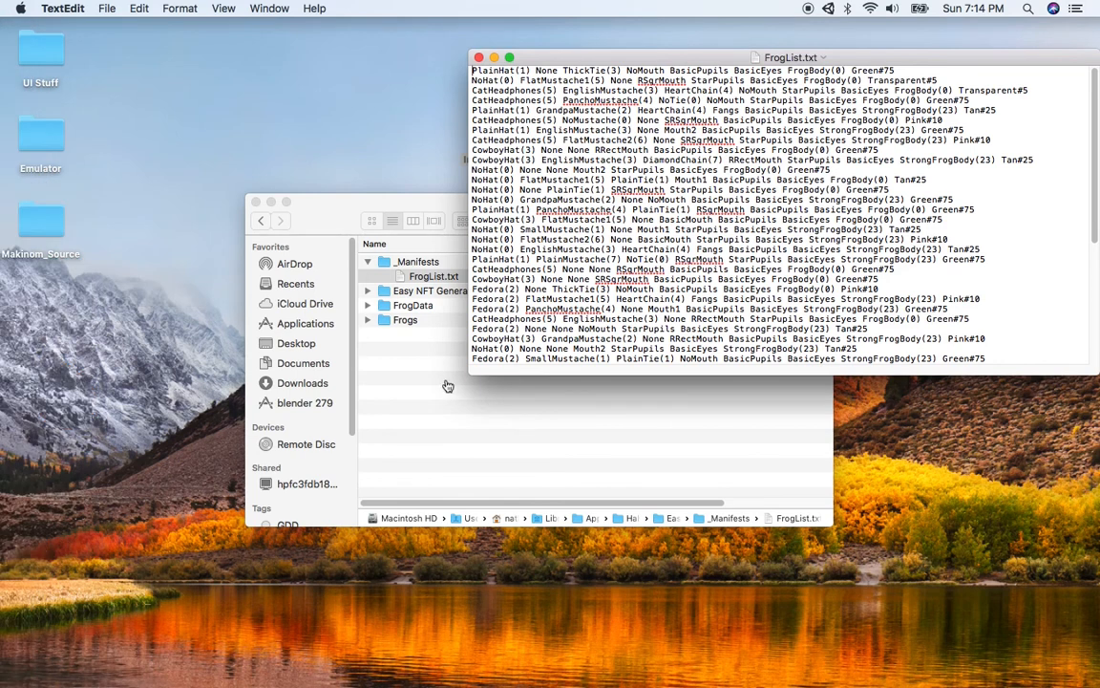
- Switch to Easy NFT v2 Mac and quit the application
key("cmd+Tab")
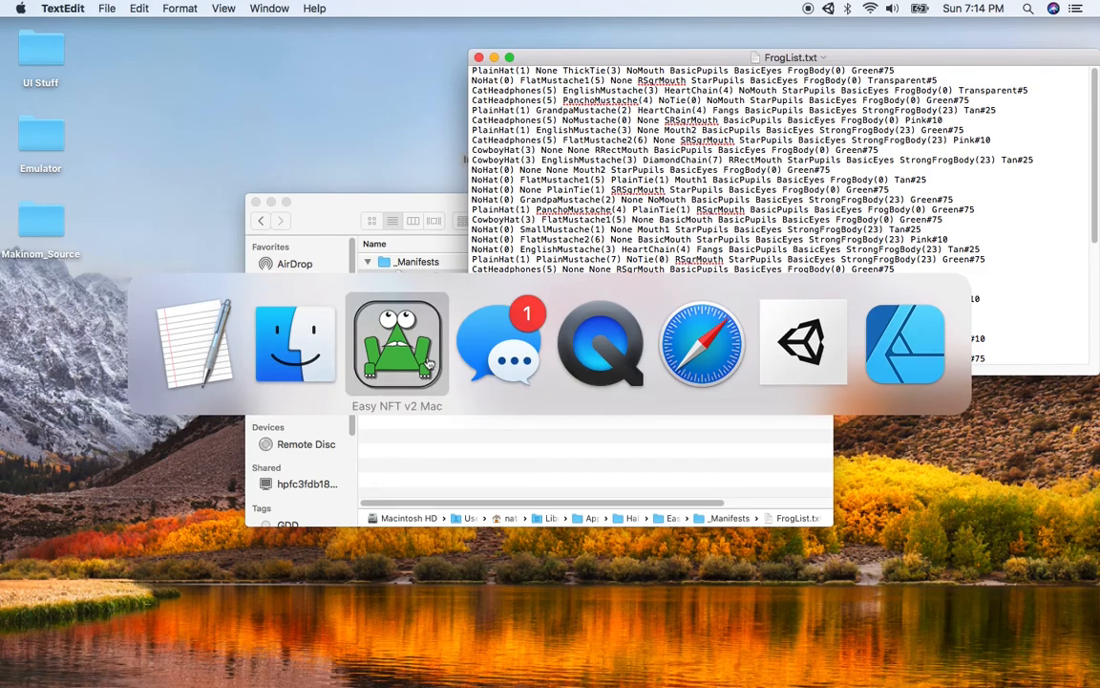
left_click(428, 363)
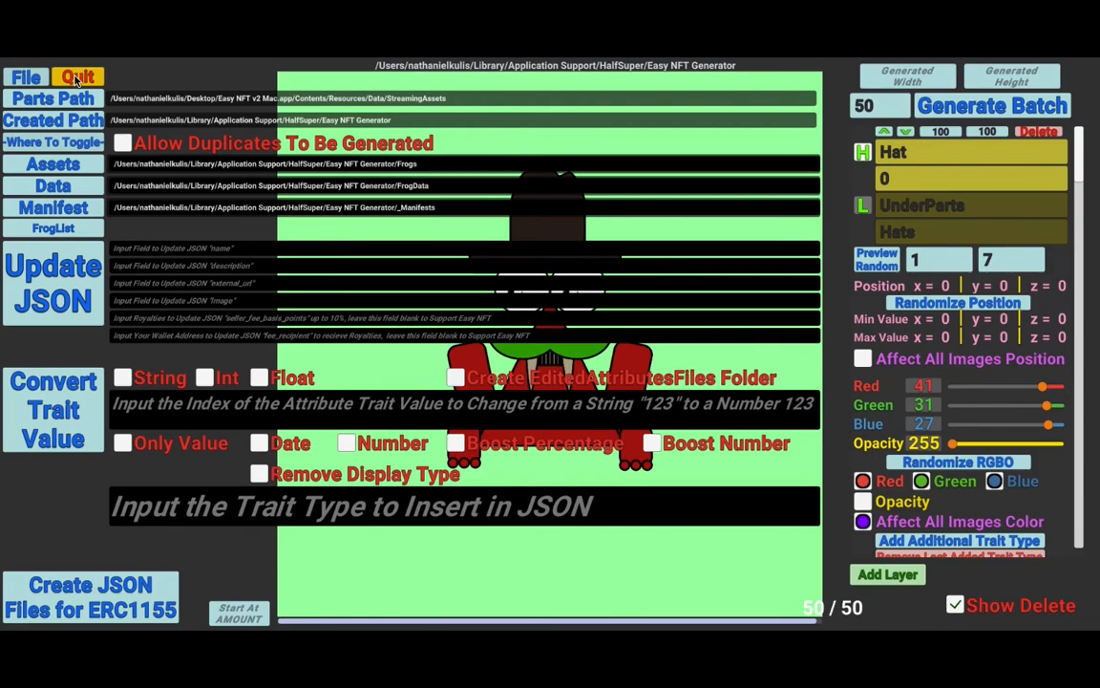
left_click(76, 78)
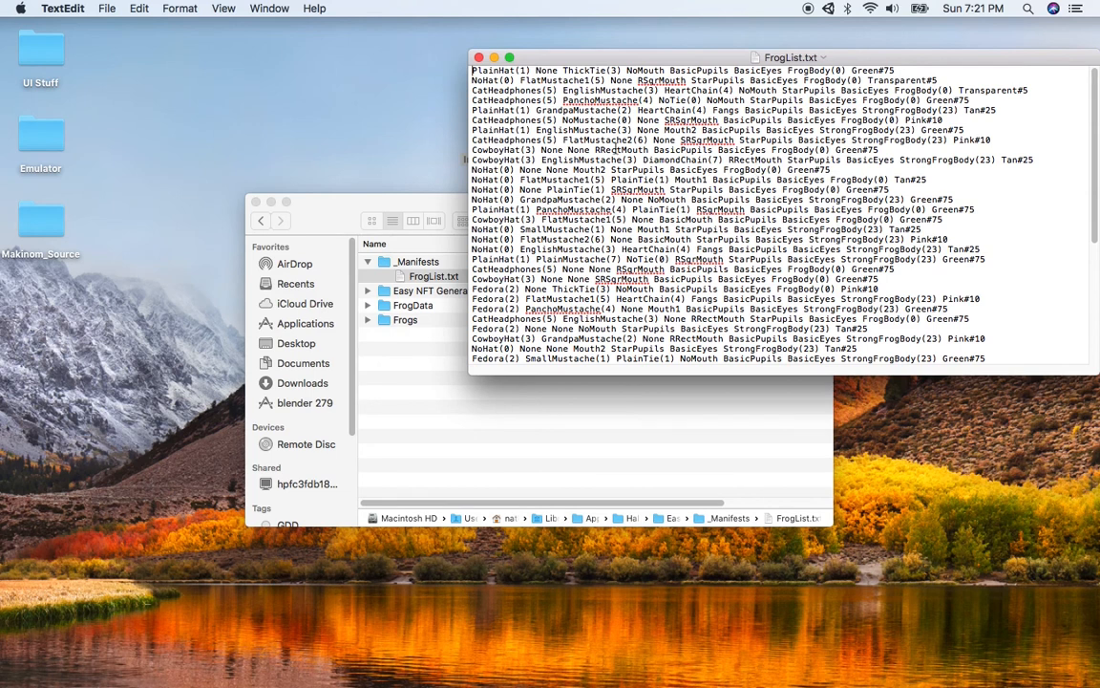
- Look through the trait entries in FrogList.txt and bring up its text search, closing it without searching
scroll(650, 134, "down", 5)
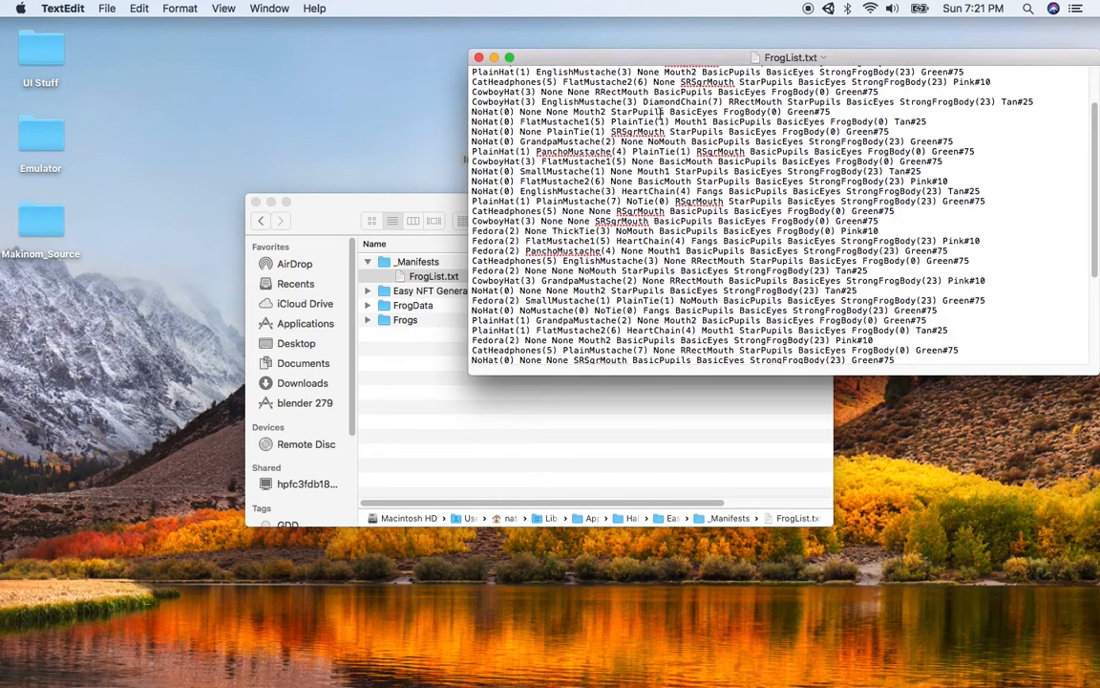
scroll(659, 153, "up", 5)
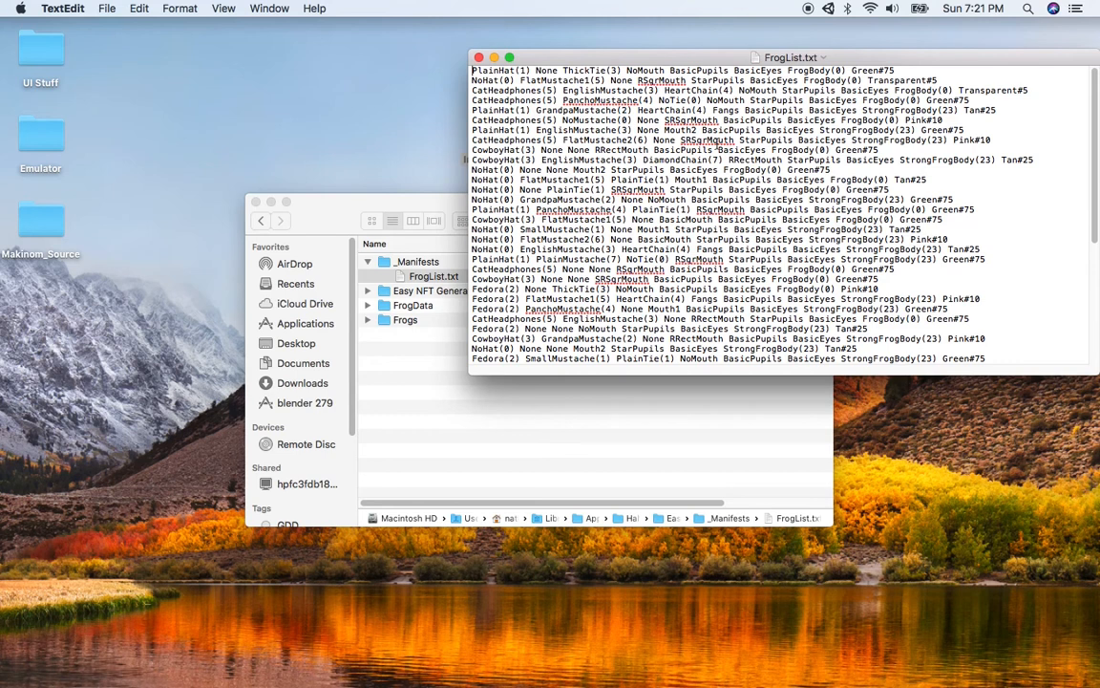
key("super+f")
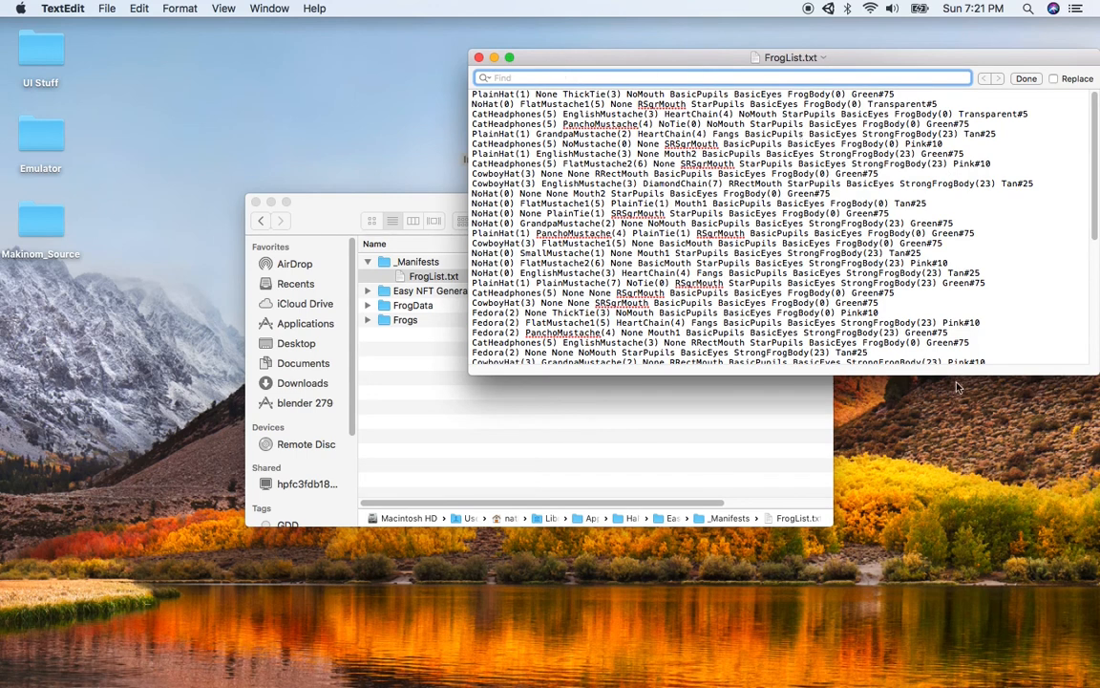
left_click(997, 359)
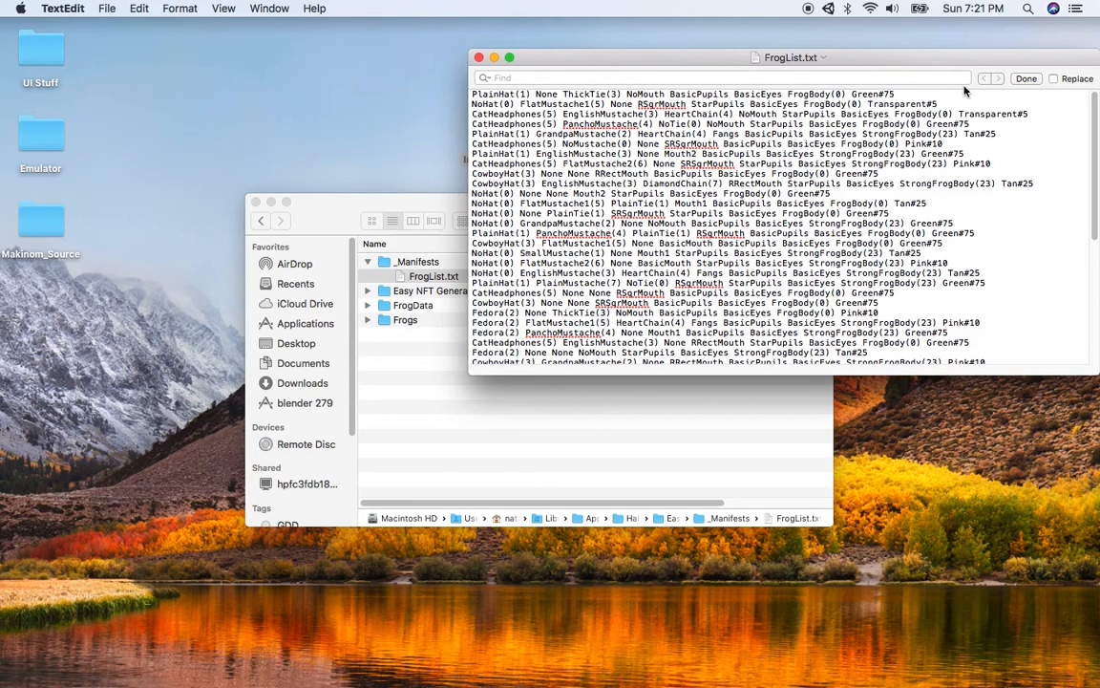
left_click(1022, 80)
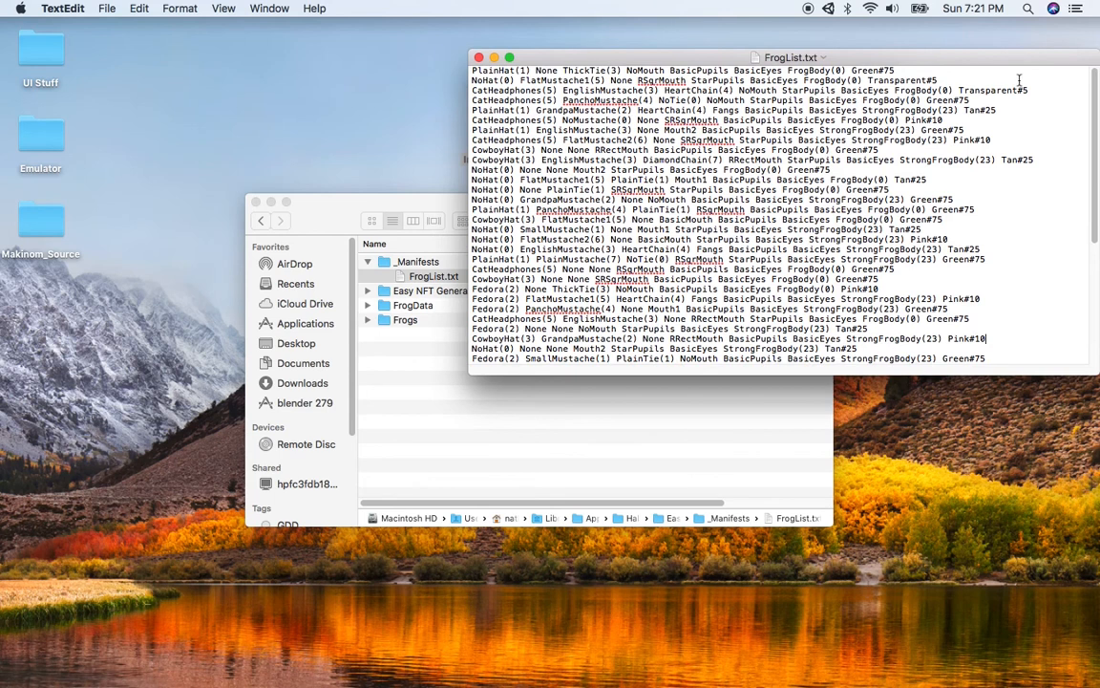
- Expand the Frogs folder and open all its images, 1.png through 50.png, together in Preview
left_click(342, 221)
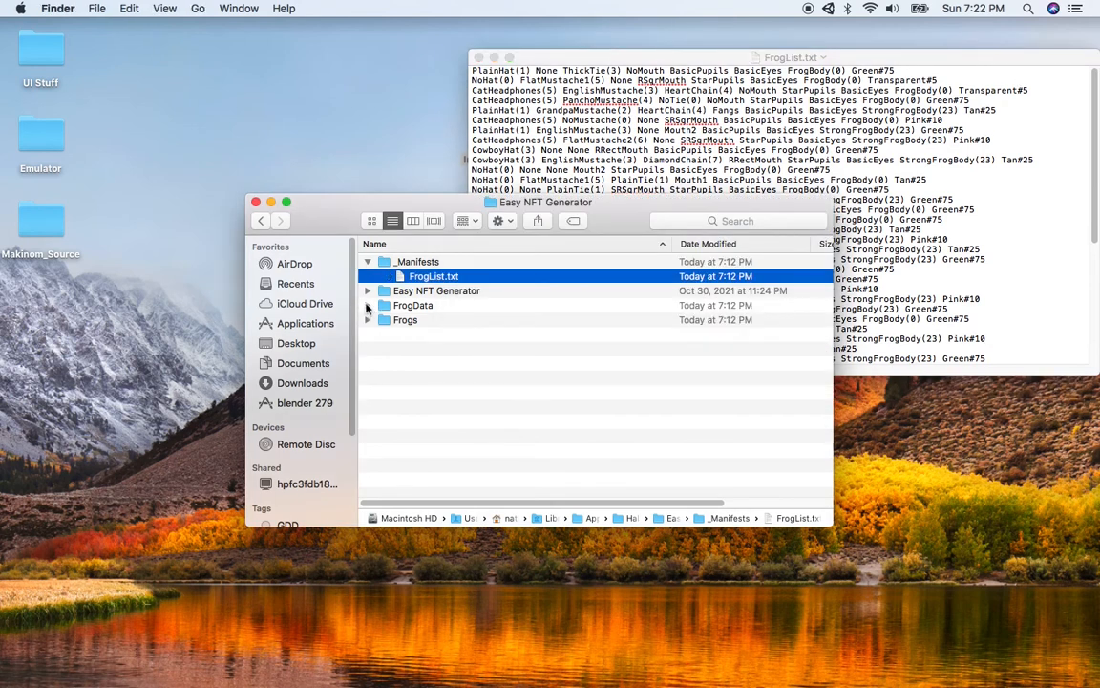
left_click(368, 320)
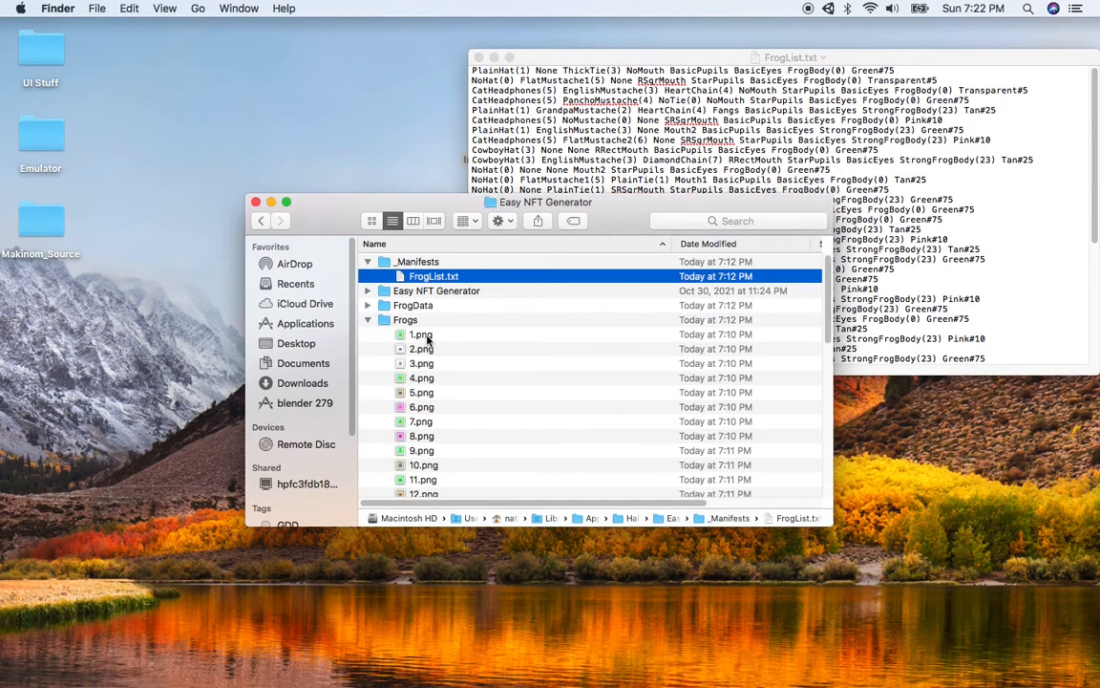
left_click(421, 335)
scroll(456, 373, "down", 10)
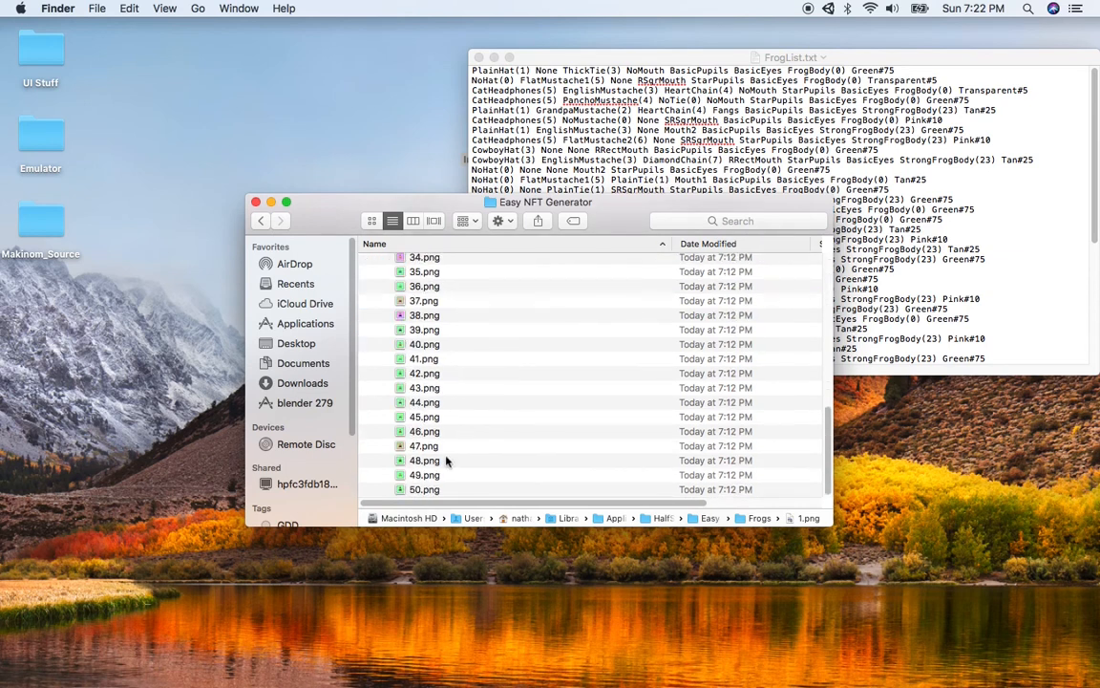
left_click(424, 489, "shift")
right_click(475, 465)
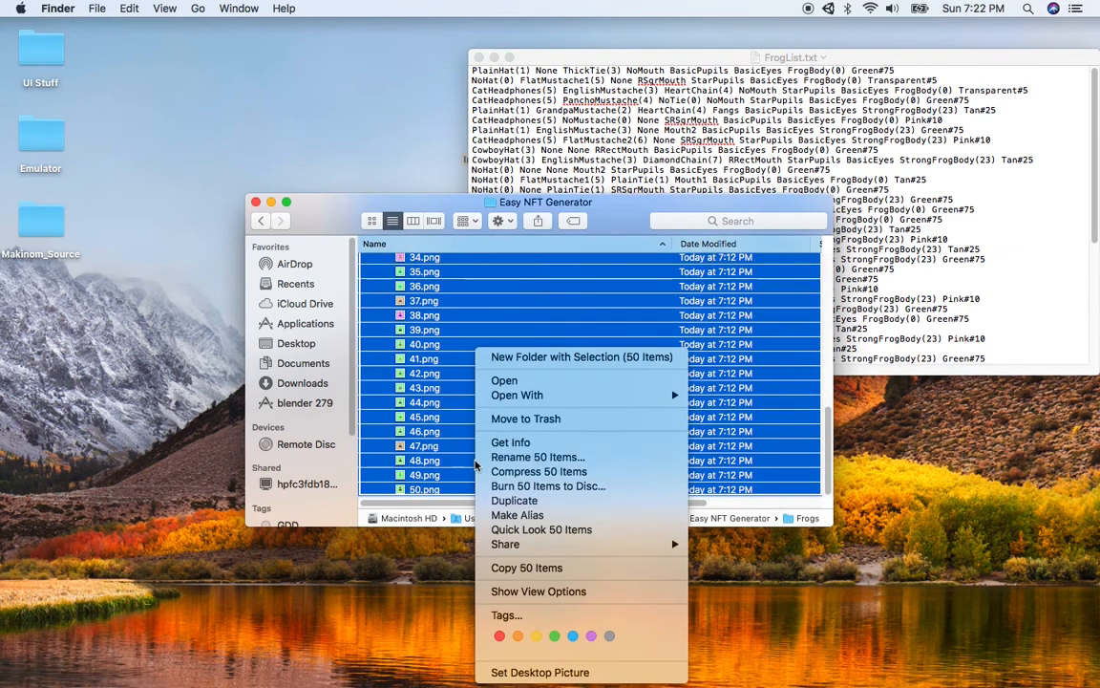
left_click(557, 385)
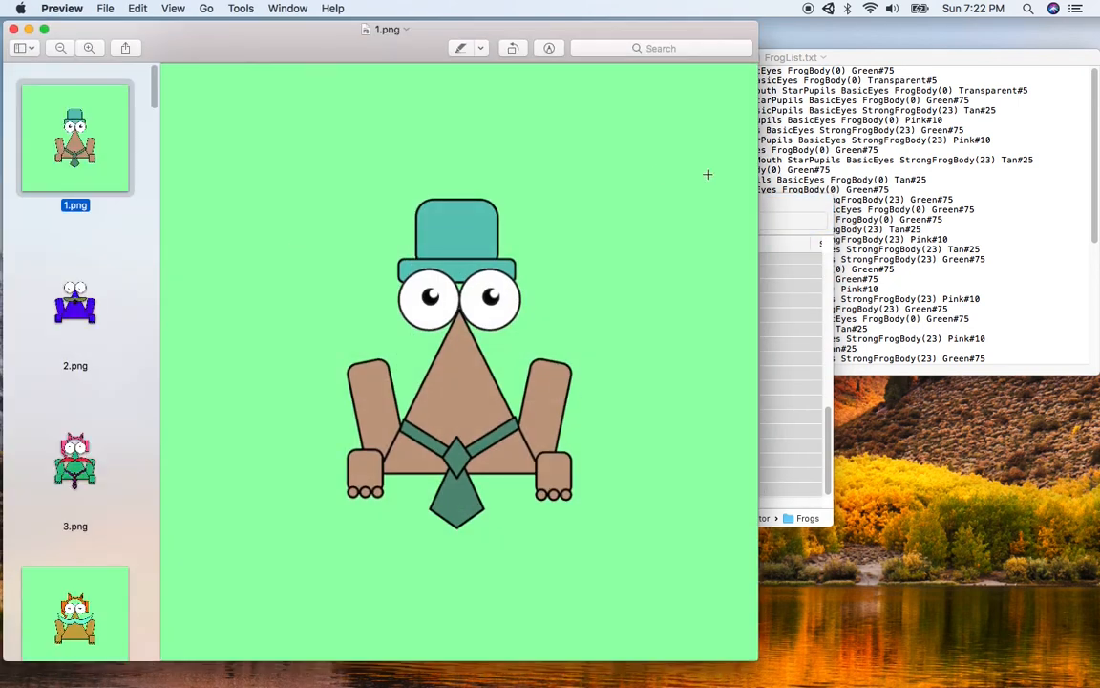
- Return to the Easy NFT Generator folder, try other folder views, and look through the numbered PNG files in list view
left_click(779, 207)
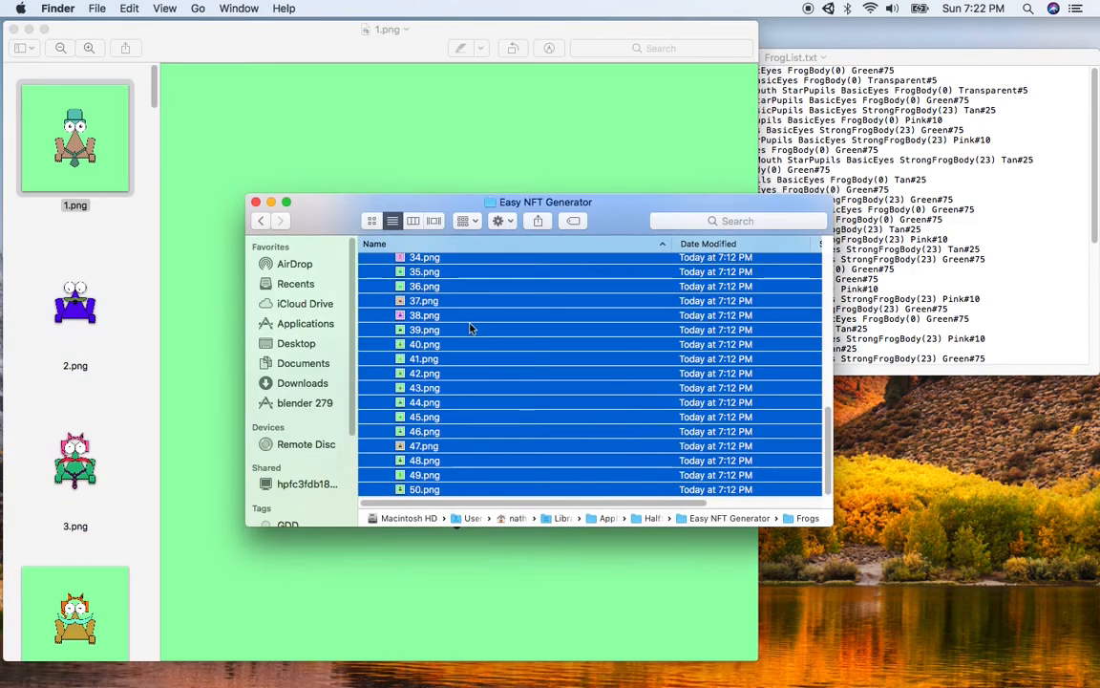
scroll(461, 320, "up", 10)
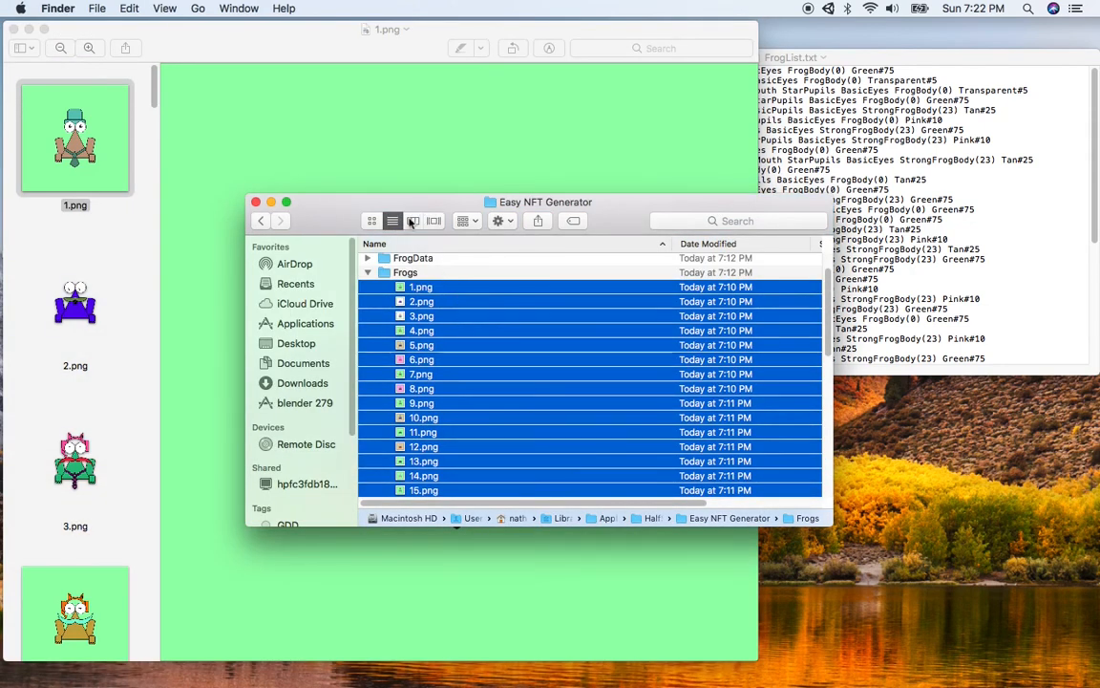
left_click(373, 221)
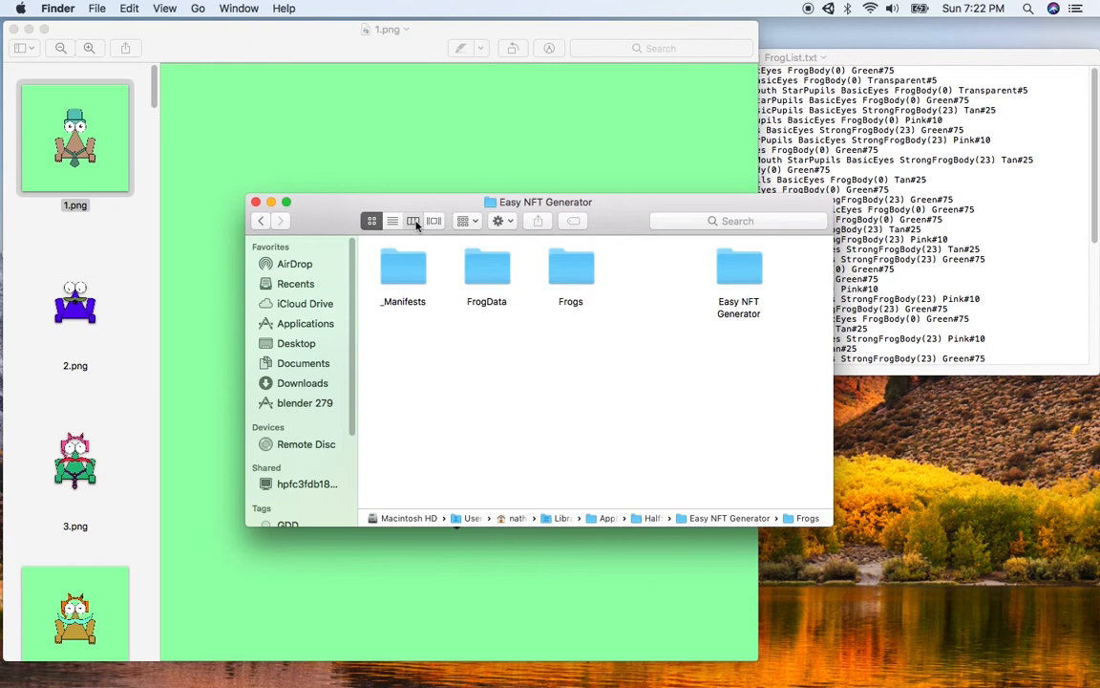
left_click(414, 221)
left_click(391, 221)
scroll(439, 313, "down", 10)
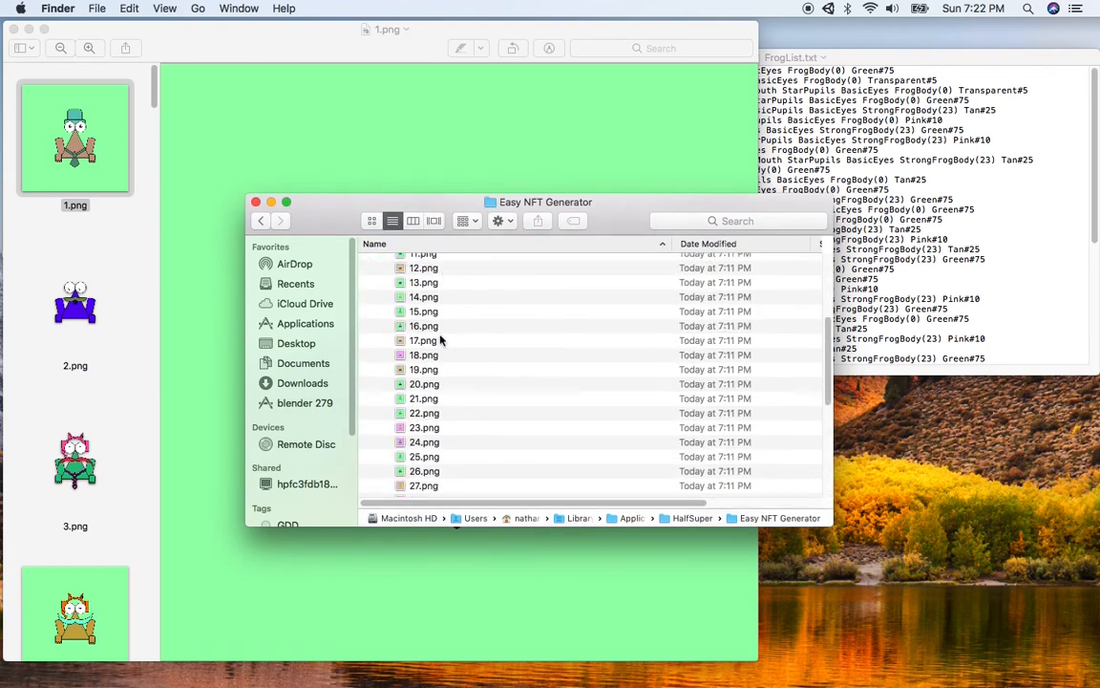
scroll(426, 430, "down", 5)
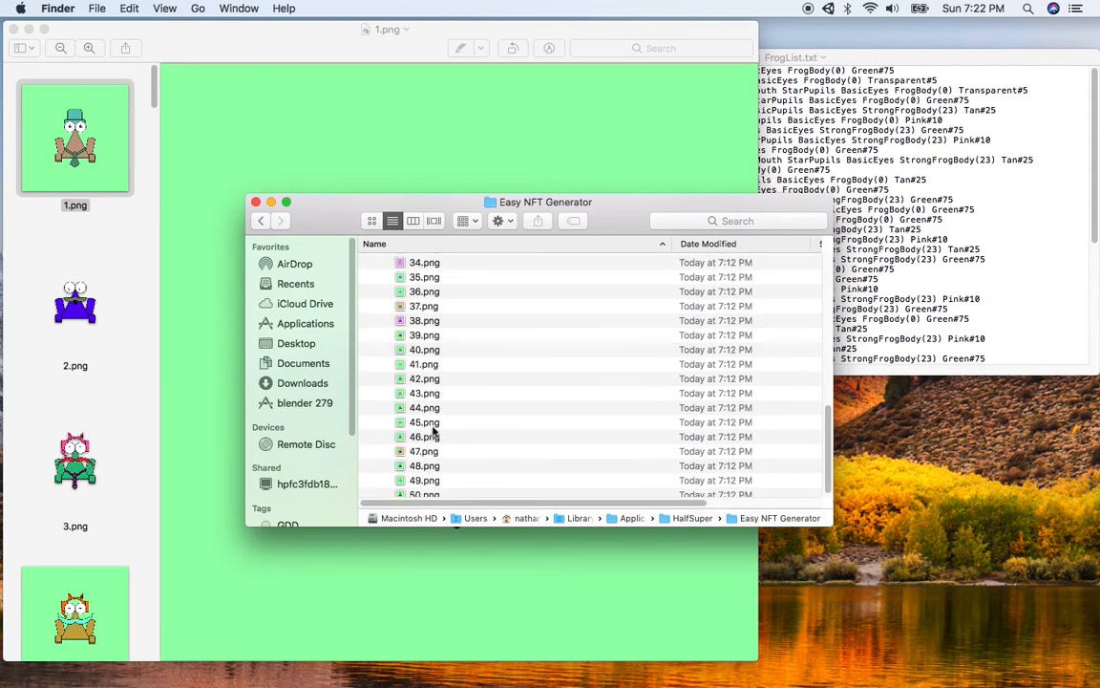
scroll(435, 429, "up", 8)
scroll(435, 430, "up", 5)
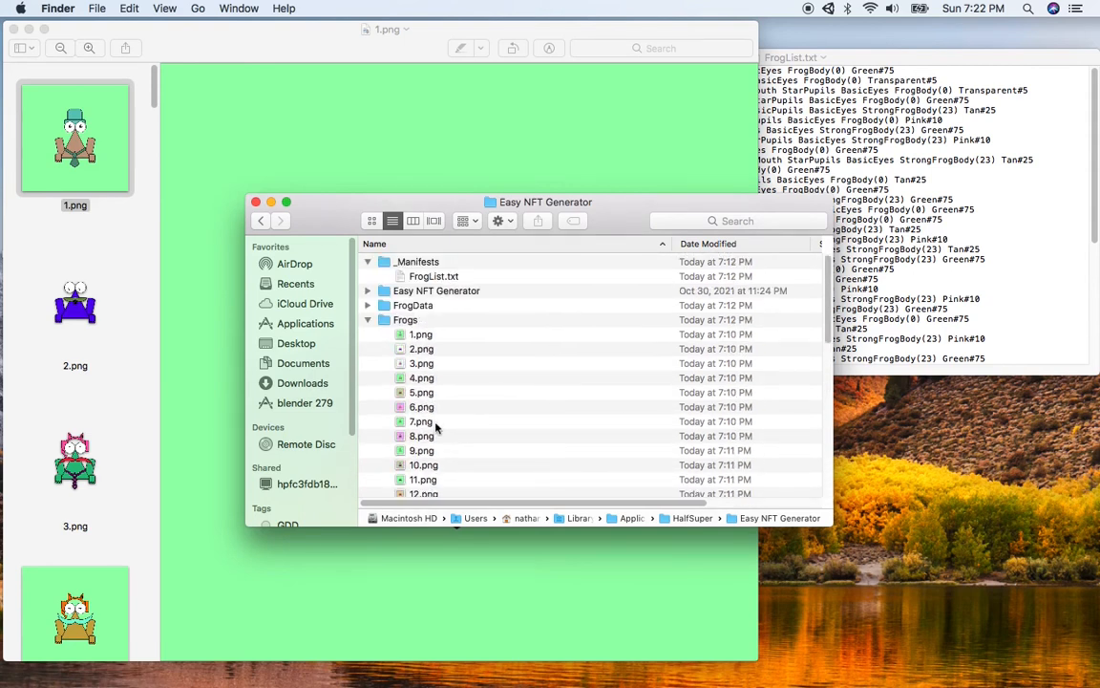
- Move the folder window out of the way and examine the background names and number suffixes ending the FrogList.txt entries
left_click_drag(581, 220, 827, 388)
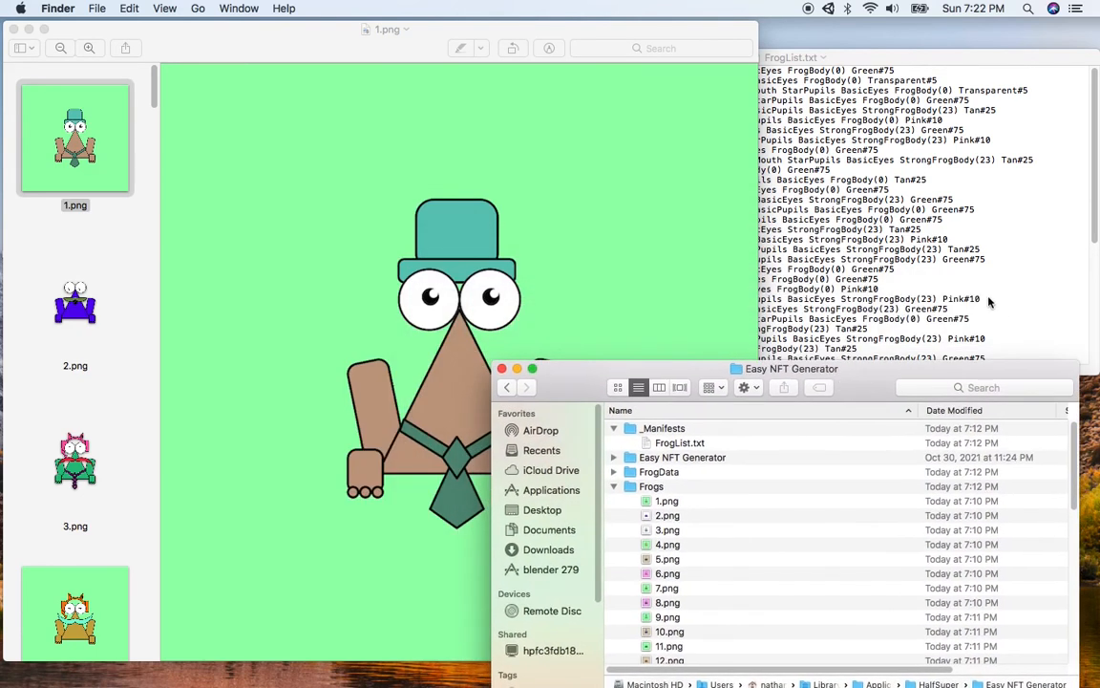
left_click(988, 302)
double_click(974, 300)
left_click(987, 300)
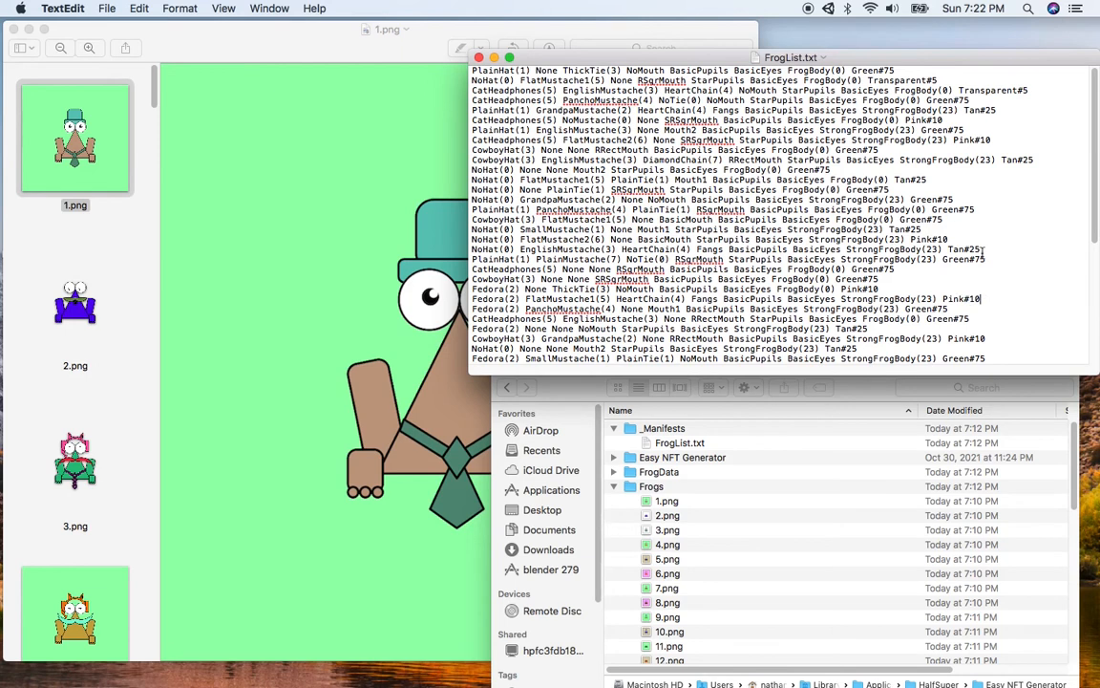
double_click(980, 258)
double_click(1021, 90)
- Bring the Preview window forward and view the generated frog images in order from 1.png to 4.png
left_click(155, 98)
scroll(118, 307, "down", 1)
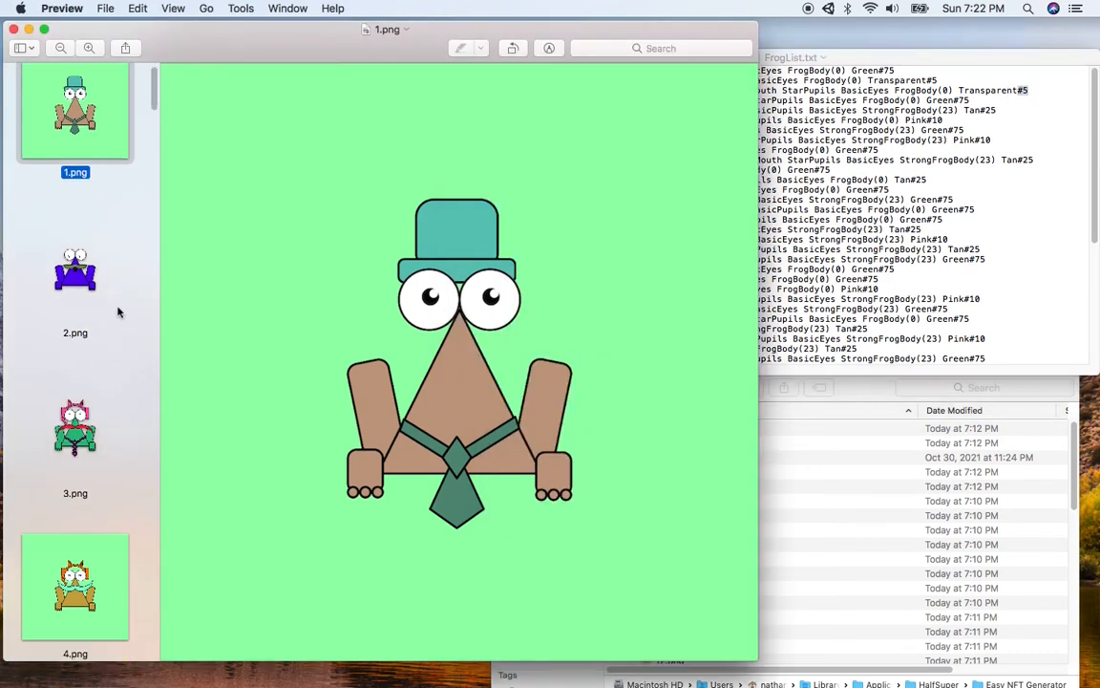
left_click(85, 256)
scroll(80, 211, "up", 1)
left_click(124, 168)
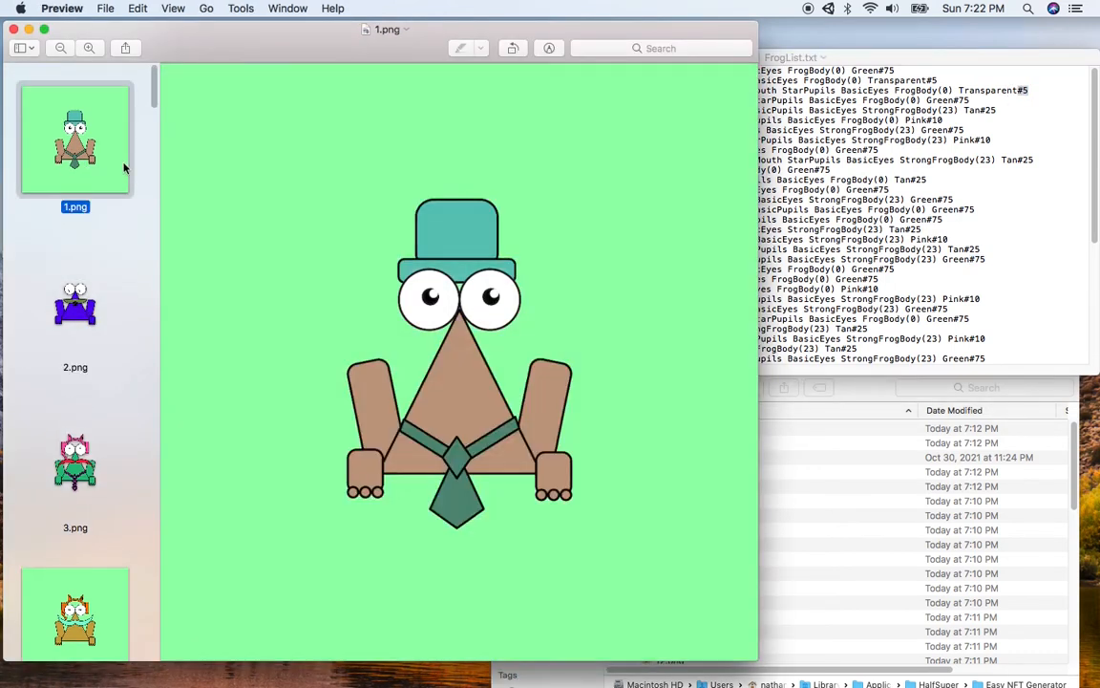
key("Down")
key("Down")
key("Down")
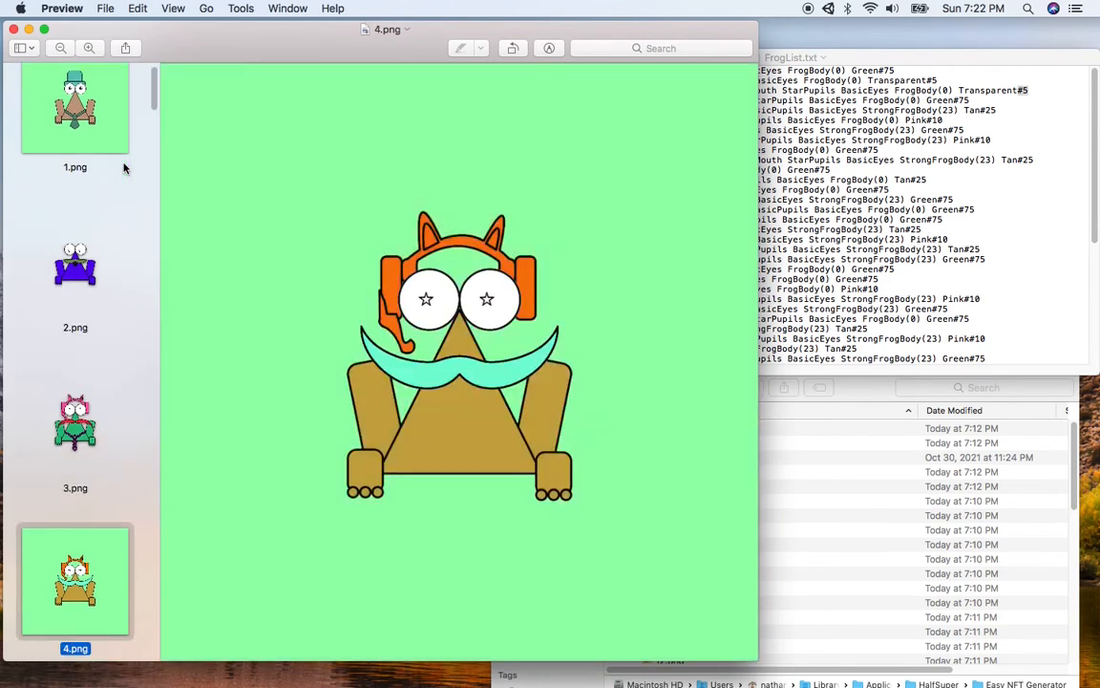
- View the remaining generated frog images in order from 5.png to 50.png
key("Down")
key("Down")
key("Down")
key("Down")
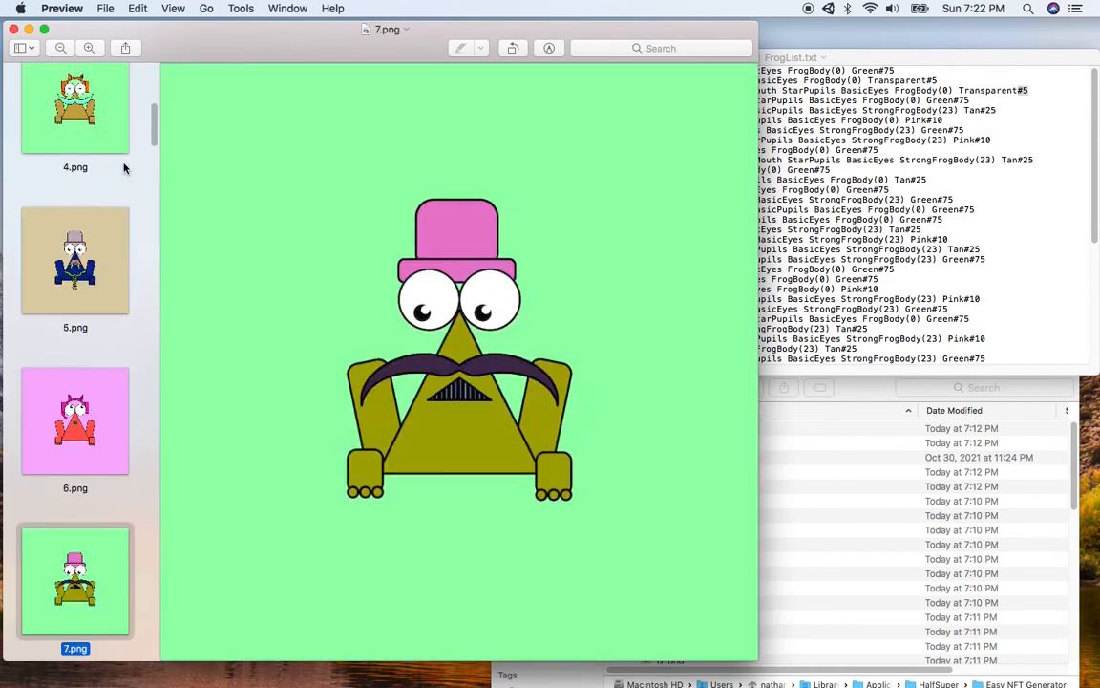
key("Down")
key("Down")
key("Down")
key("Down")
key("Down")
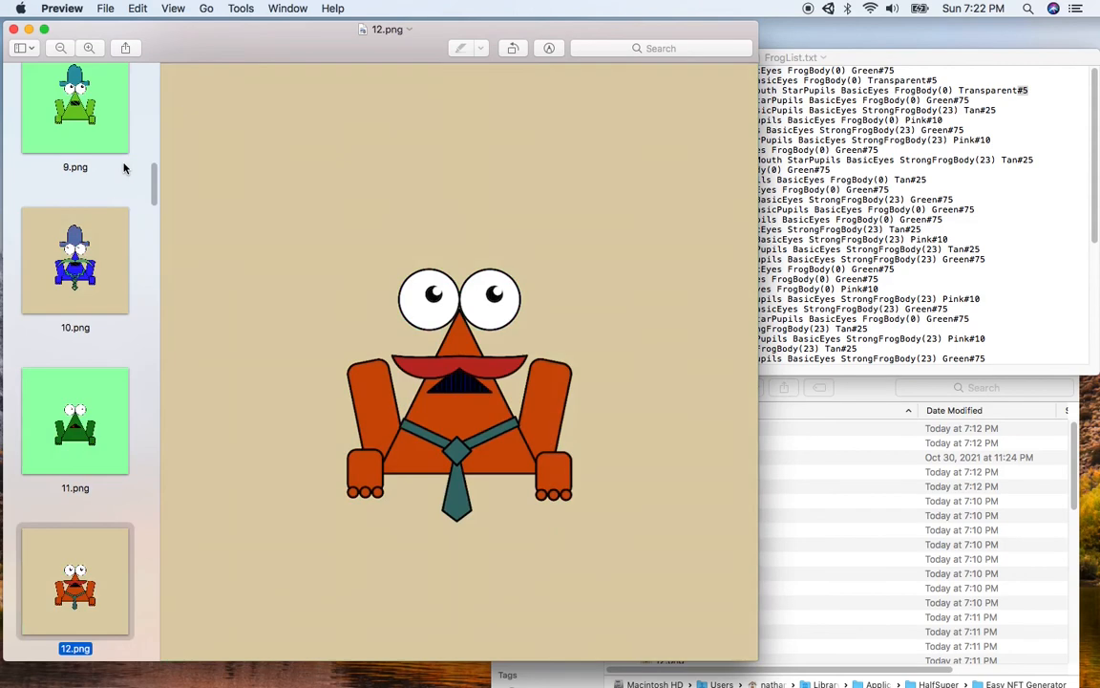
key("Down")
key("Down")
key("Up")
key("Up")
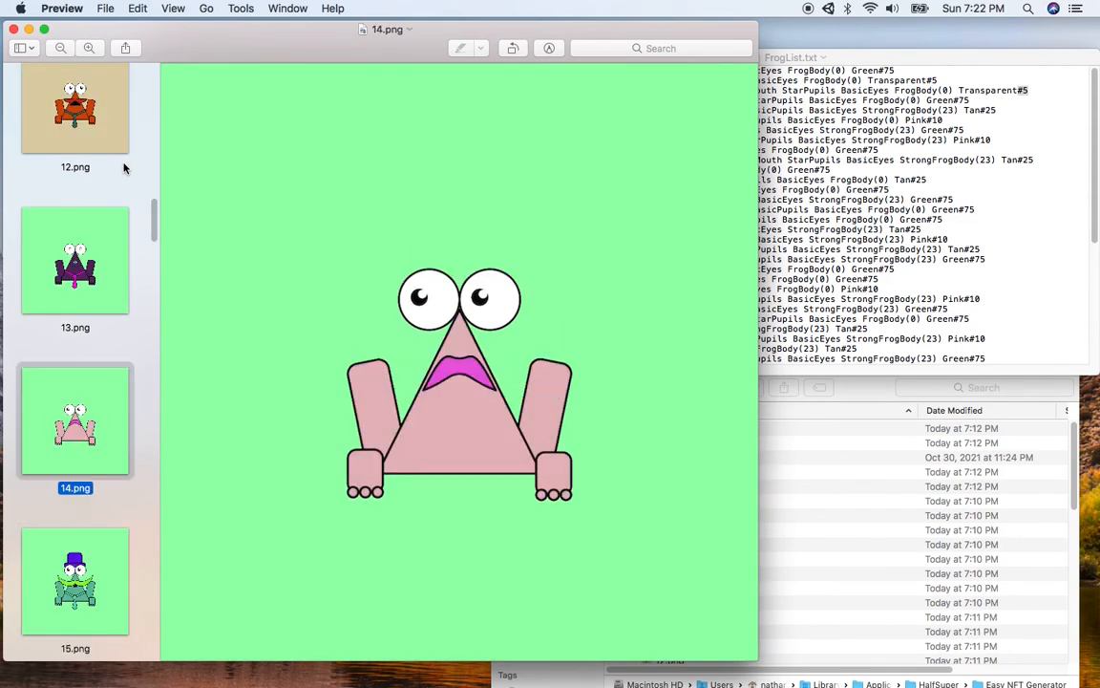
key("Down")
key("Down")
key("Down")
key("Down")
key("Down")
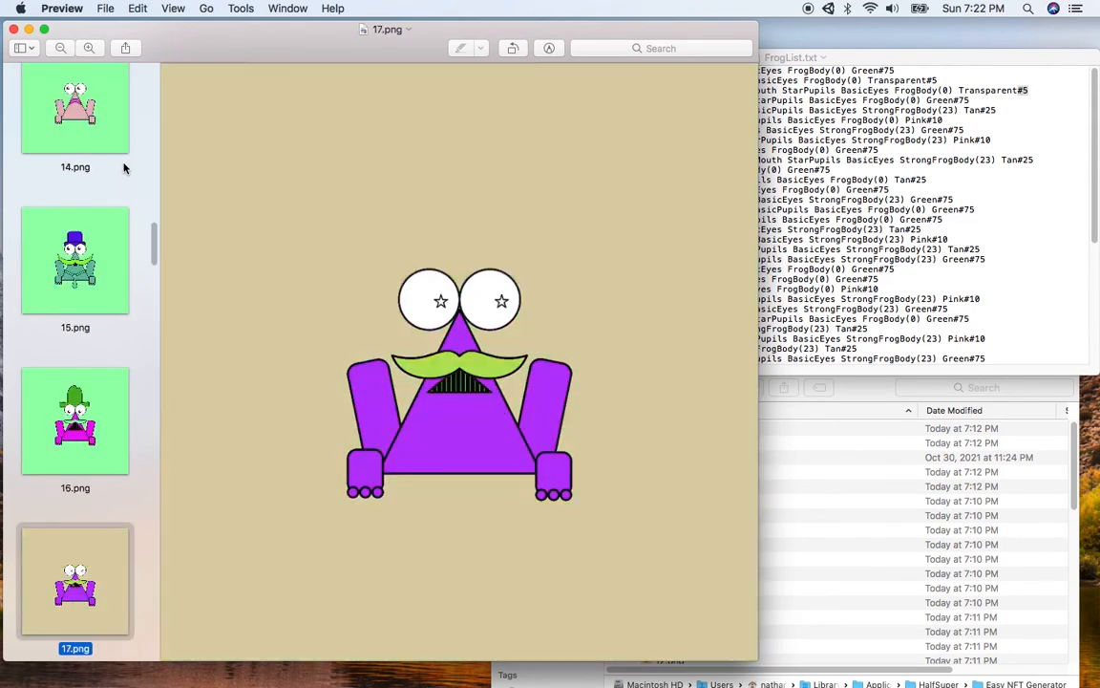
key("Down")
key("Down")
key("Down")
key("Down")
key("Down")
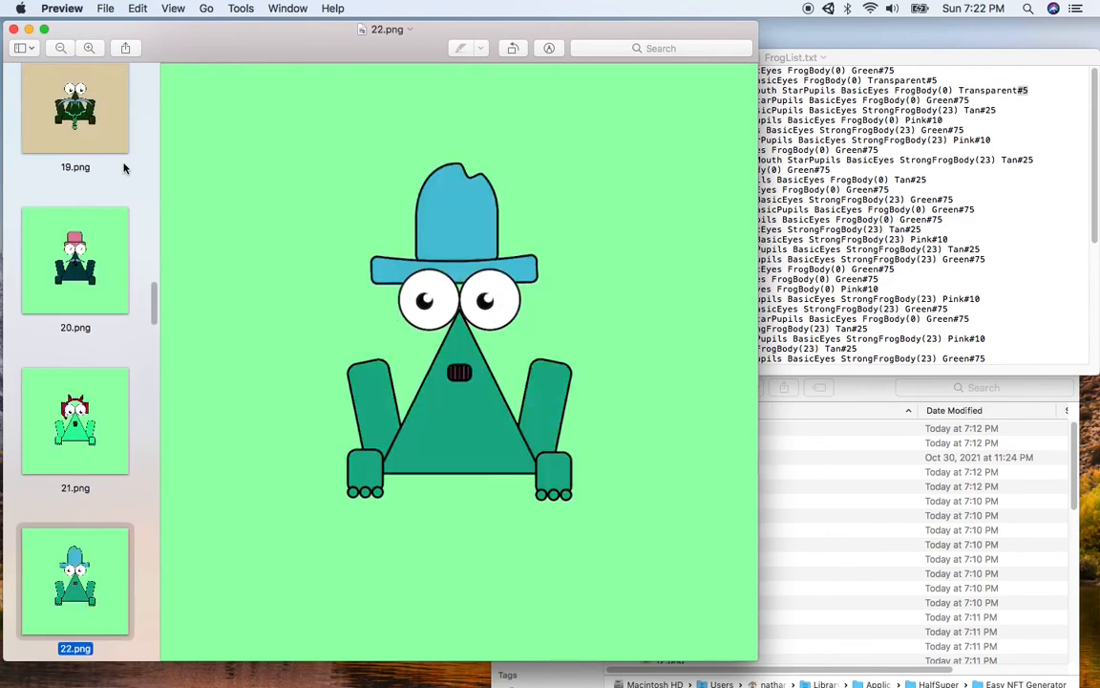
key("Down")
key("Down")
key("Down")
key("Down")
key("Down")
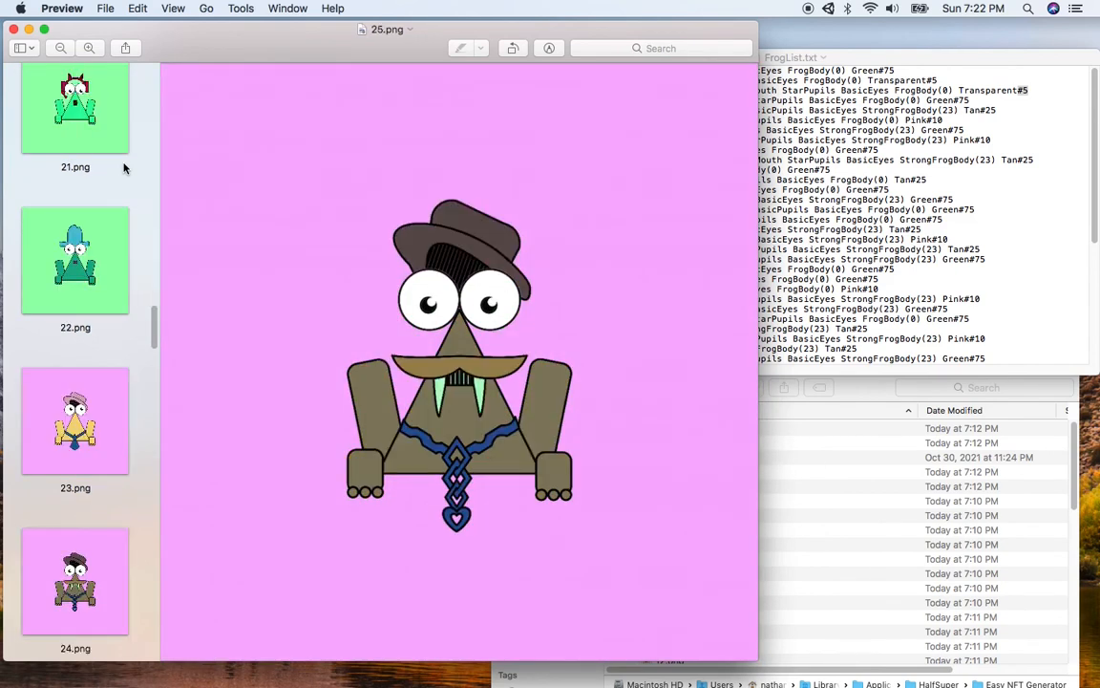
key("Down")
key("Down")
key("Down")
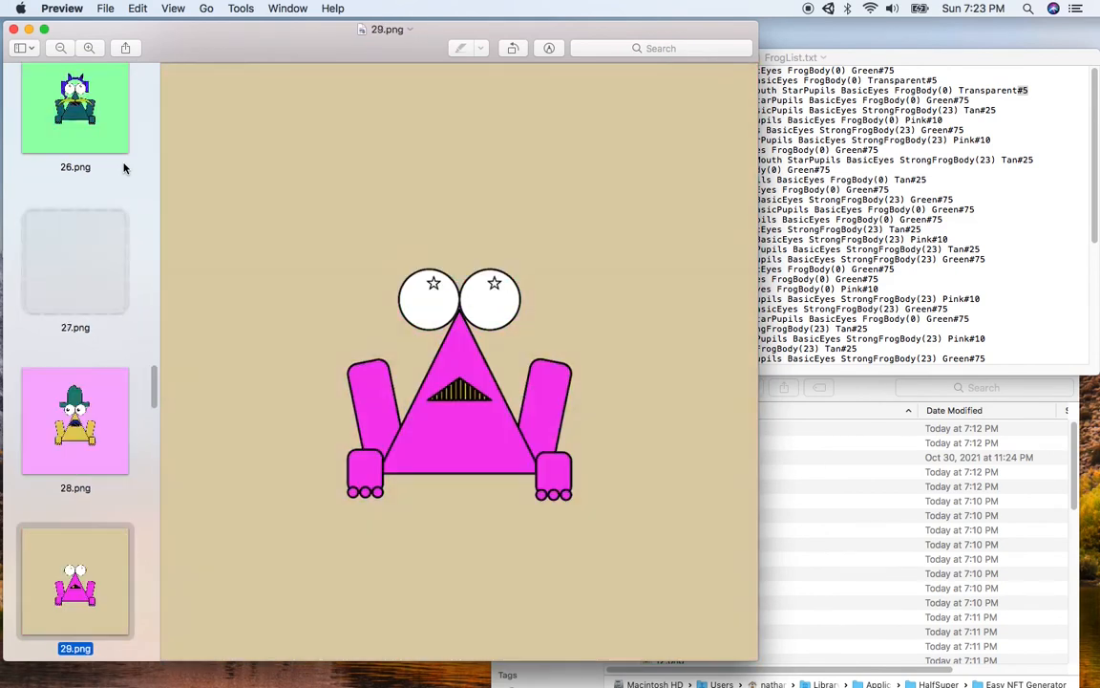
key("Down")
key("Down")
key("Down")
key("Down")
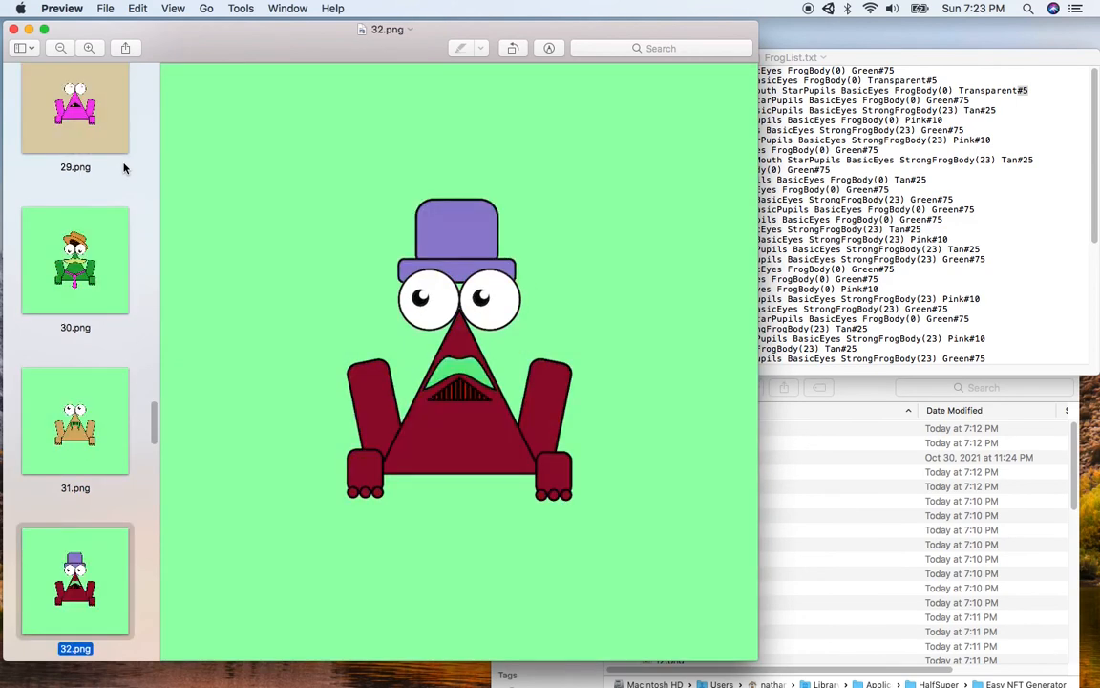
key("Down")
key("Down")
key("Down")
key("Down")
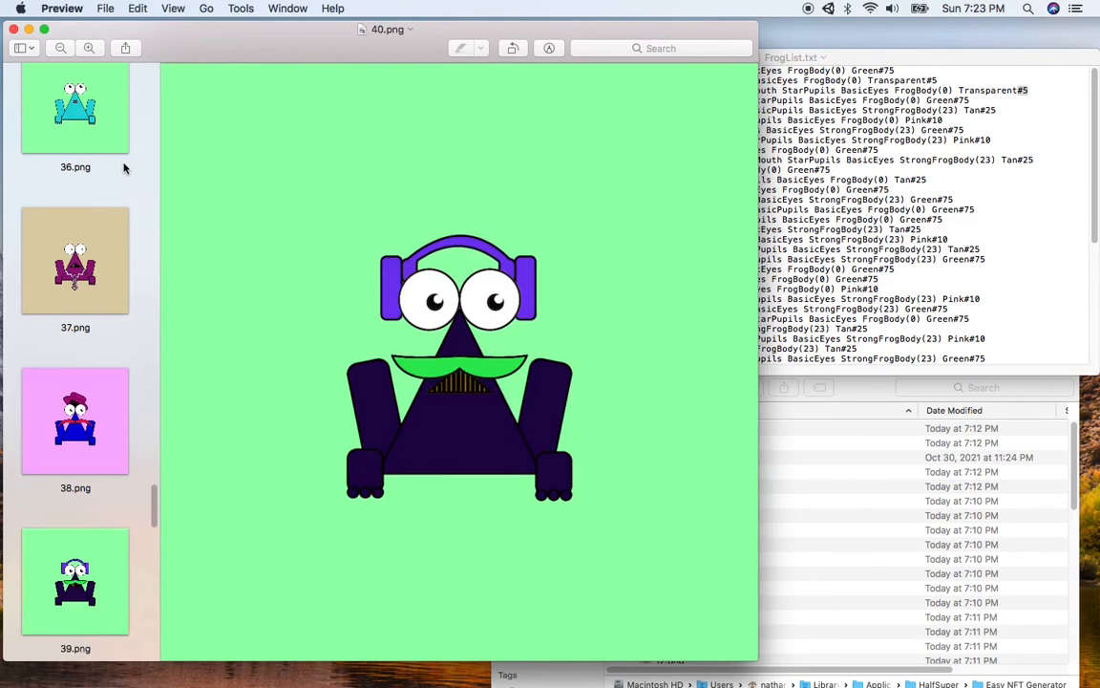
key("Down")
key("Down")
key("Down")
key("Down")
key("Down")
key("Down")
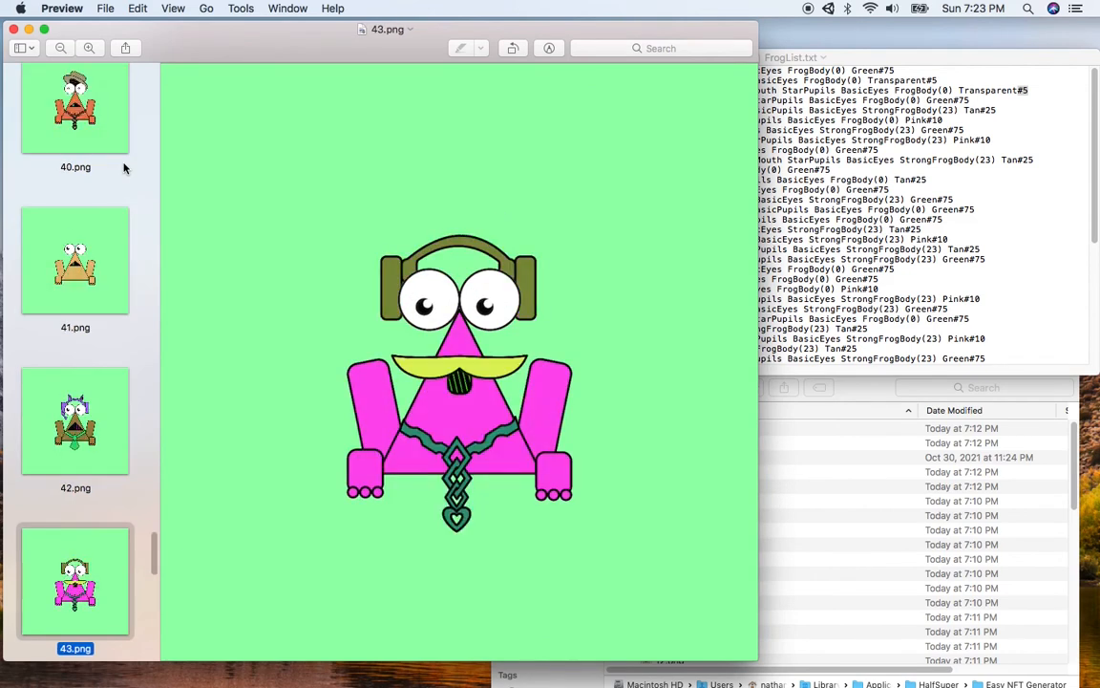
key("Down")
key("Down")
key("Down")
key("Down")
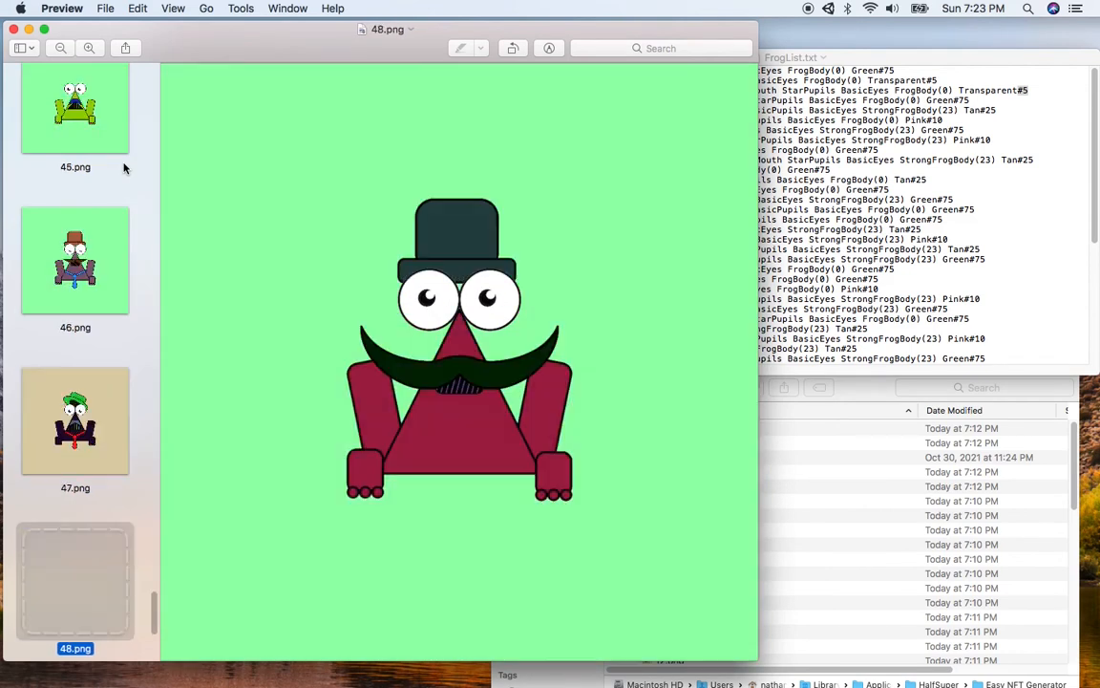
key("Up")
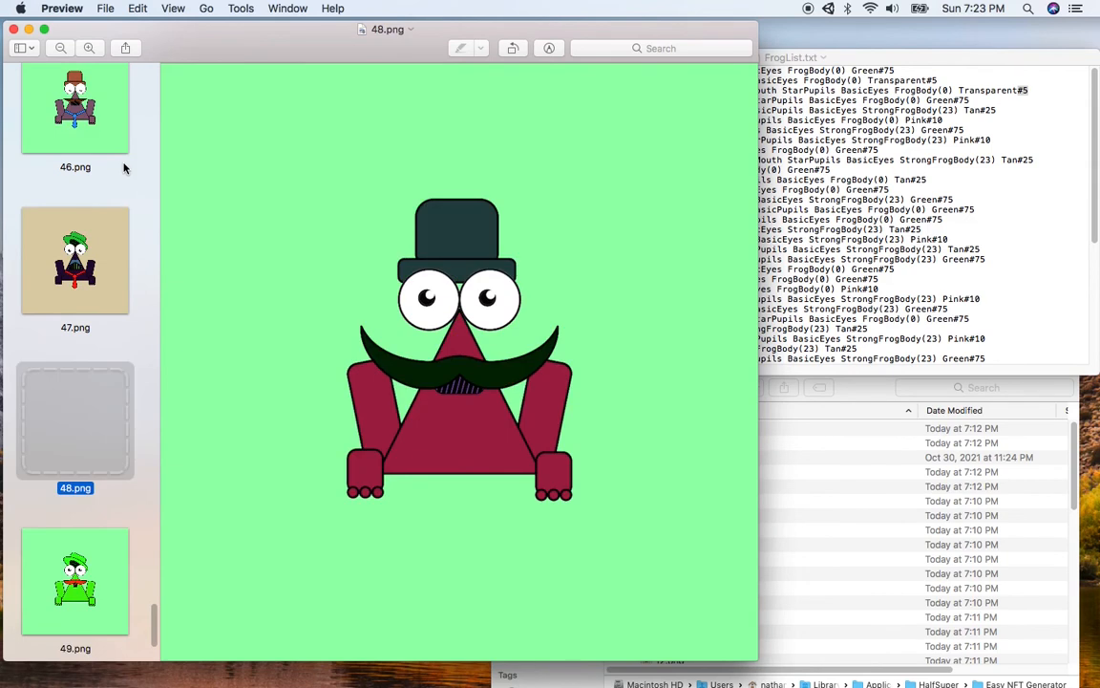
key("Down")
key("Down")
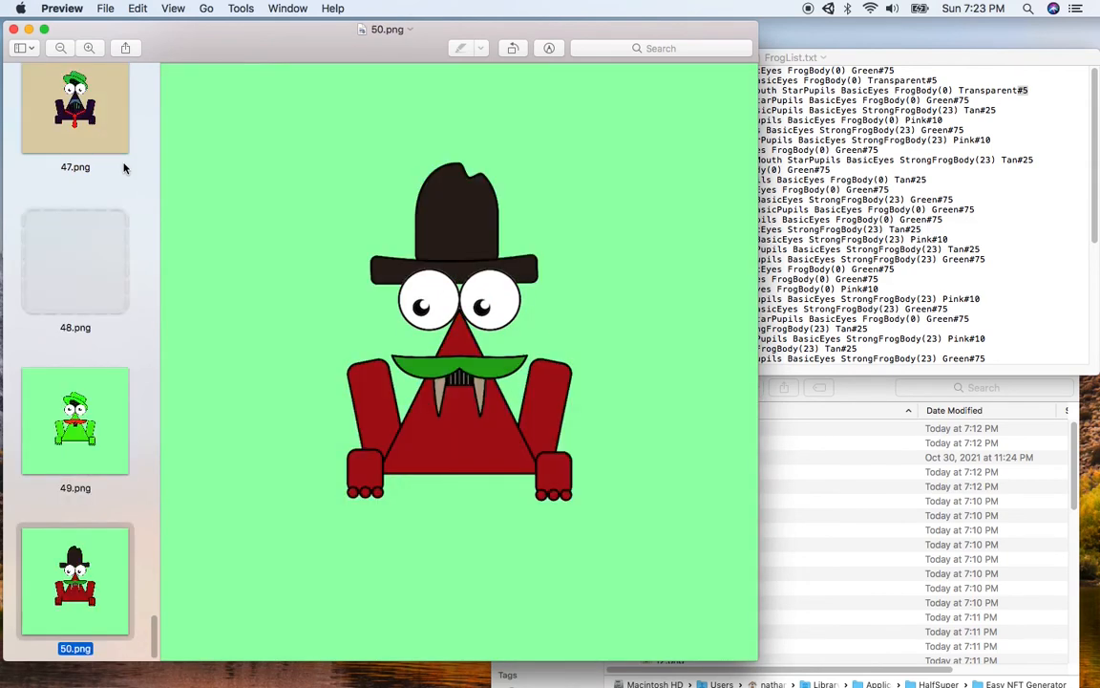
- Go back through the frog images in reverse order from 50.png to 2.png
key("Up")
key("Up")
key("Up")
key("Up")
key("Up")
key("Up")
key("Up")
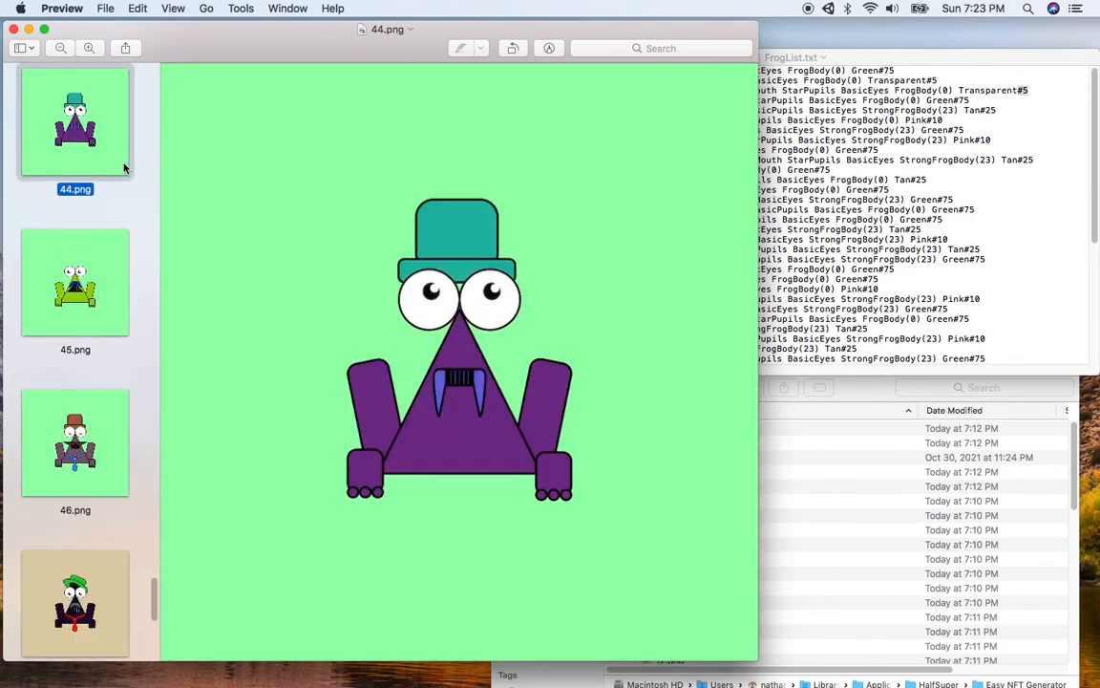
key("Up")
key("Up")
key("Up")
key("Up")
key("Up")
key("Up")
key("Up")
key("Up")
key("Up")
key("Up")
key("Up")
key("Up")
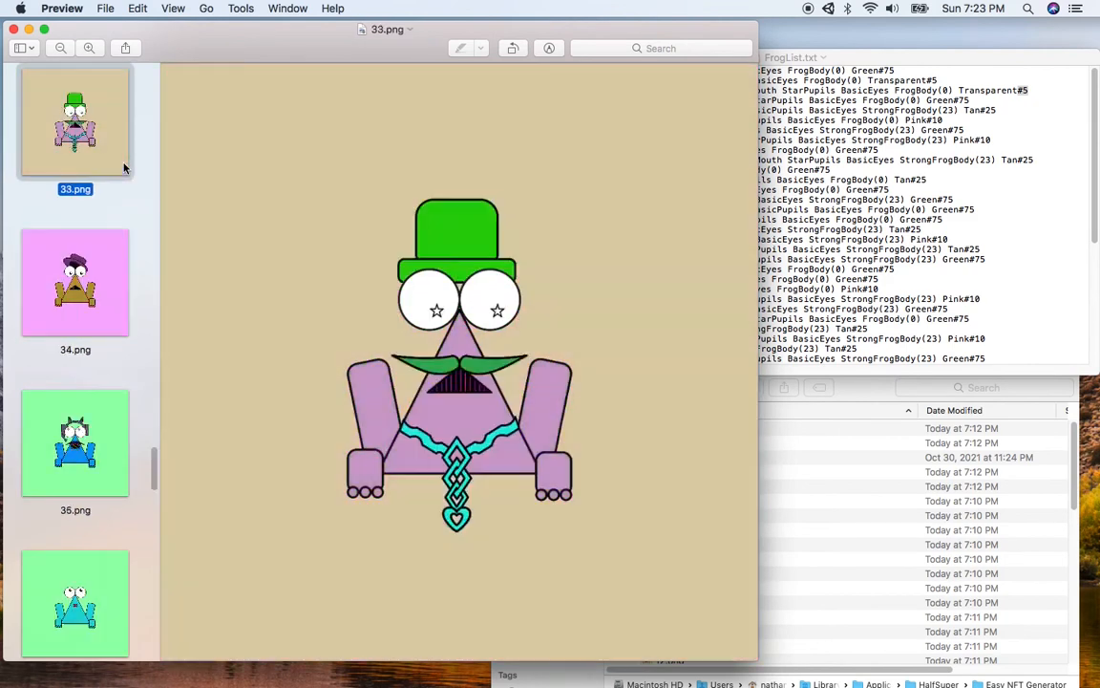
key("Up")
key("Up")
key("Up")
key("Up")
key("Up")
key("Up")
key("Up")
key("Up")
key("Up")
key("Up")
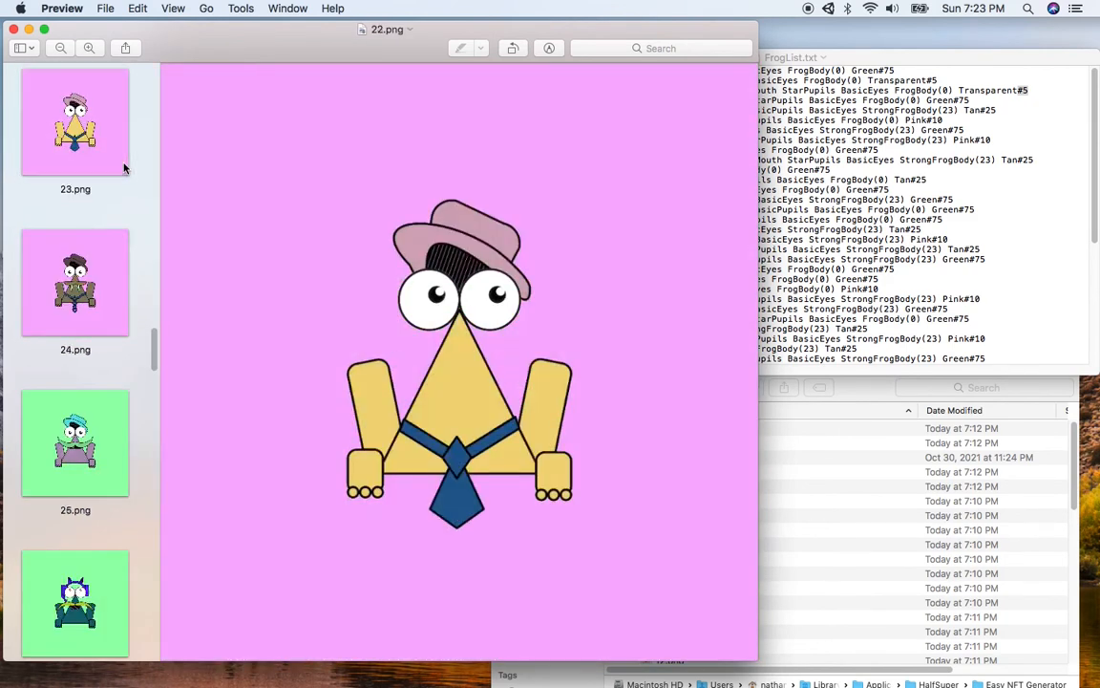
key("Up")
key("Up")
key("Up")
key("Up")
key("Up")
key("Up")
key("Up")
key("Up")
key("Up")
key("Up")
key("Up")
key("Up")
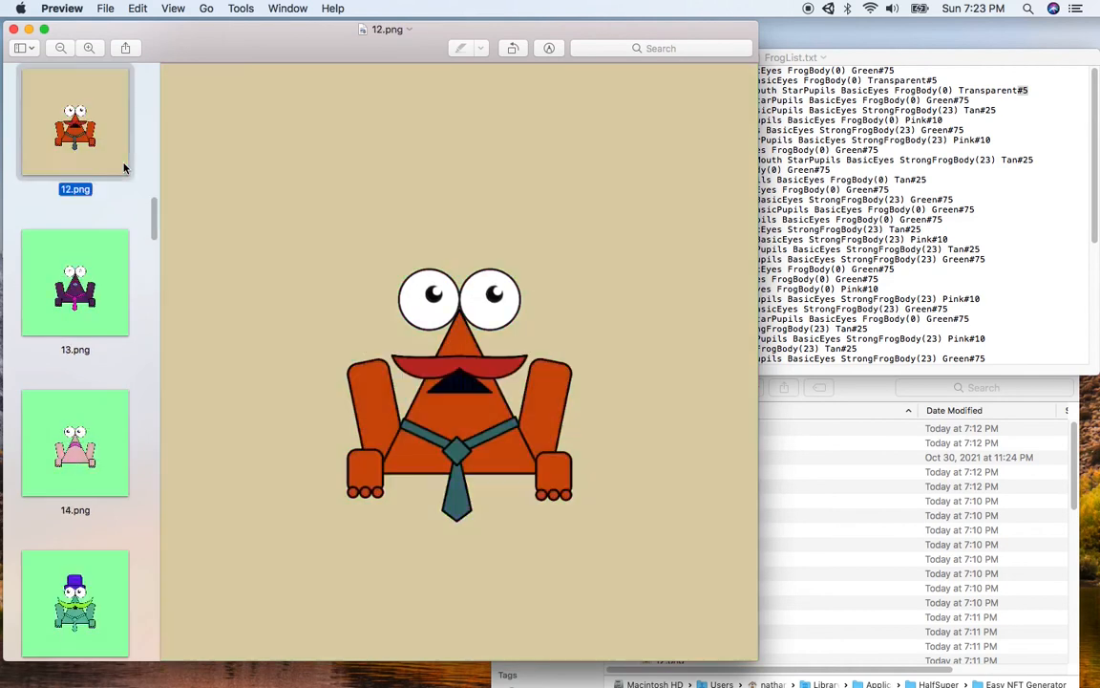
key("Up")
key("Up")
key("Up")
key("Up")
key("Up")
key("Up")
key("Up")
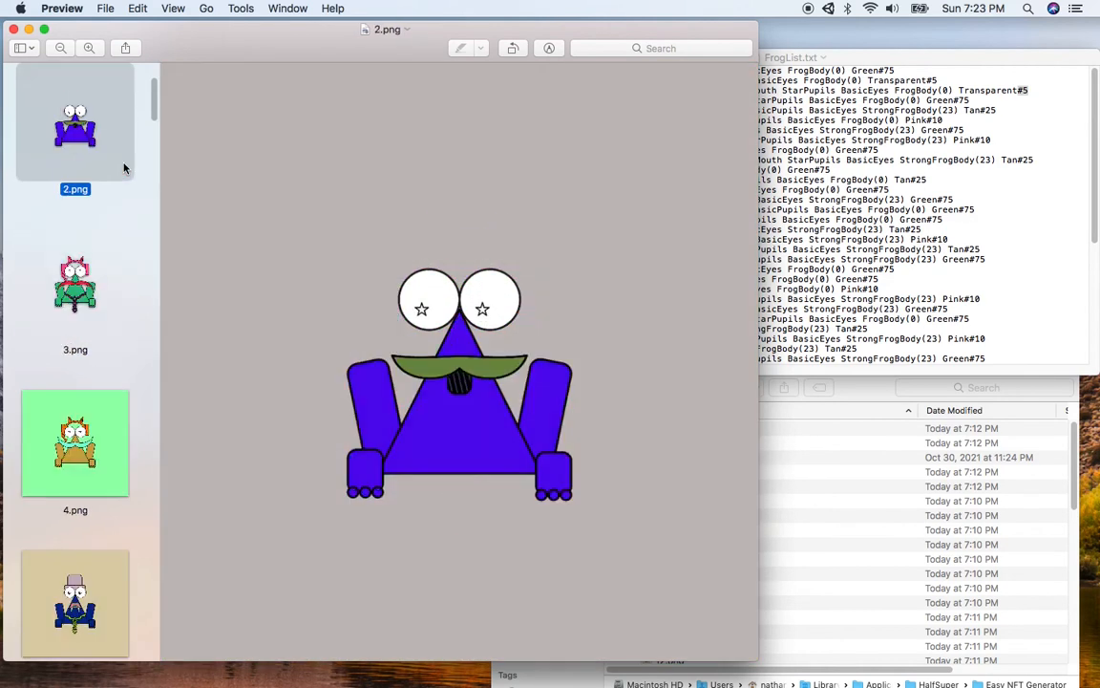
- Compare the backgrounds of 1.png, 2.png and 3.png, finishing on 3.png
key("Down")
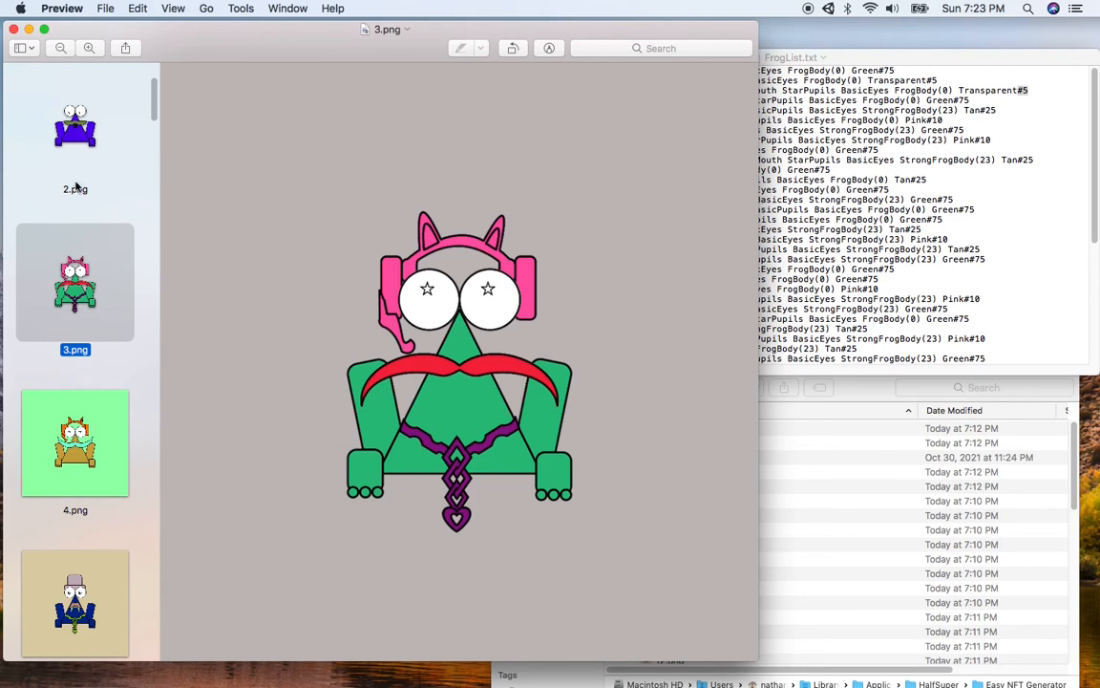
key("Up")
key("Up")
key("Down")
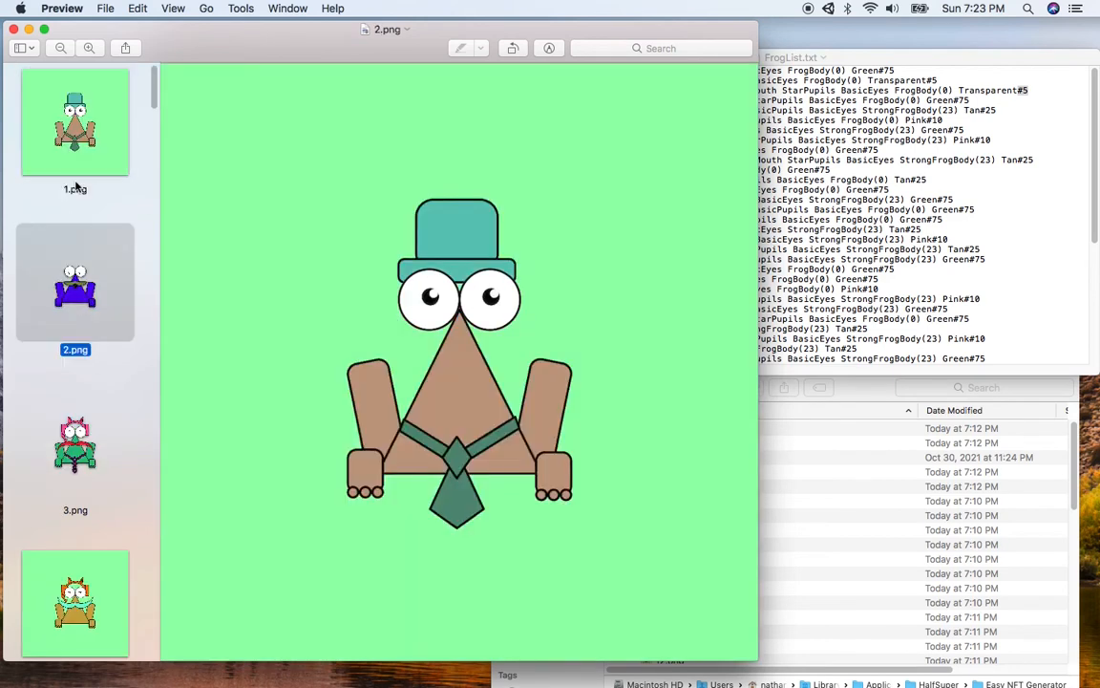
key("Down")
key("Up")
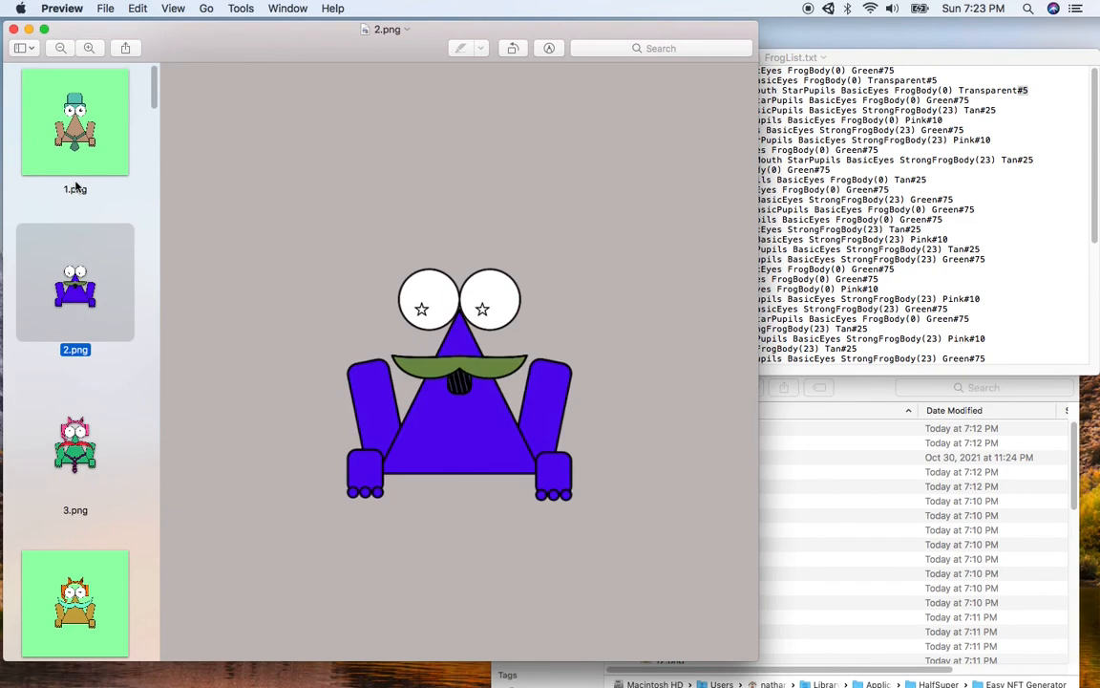
key("Down")
key("Up")
key("Down")
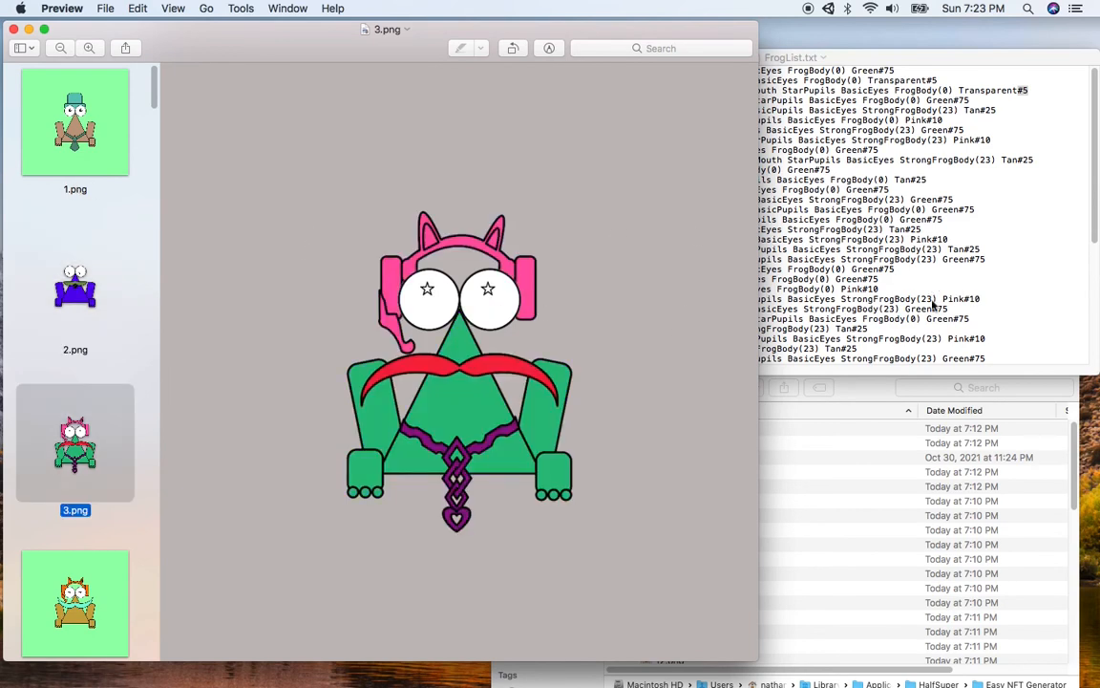
- Expand the FrogData folder in the Easy NFT Generator window and open 3.json
left_click(855, 393)
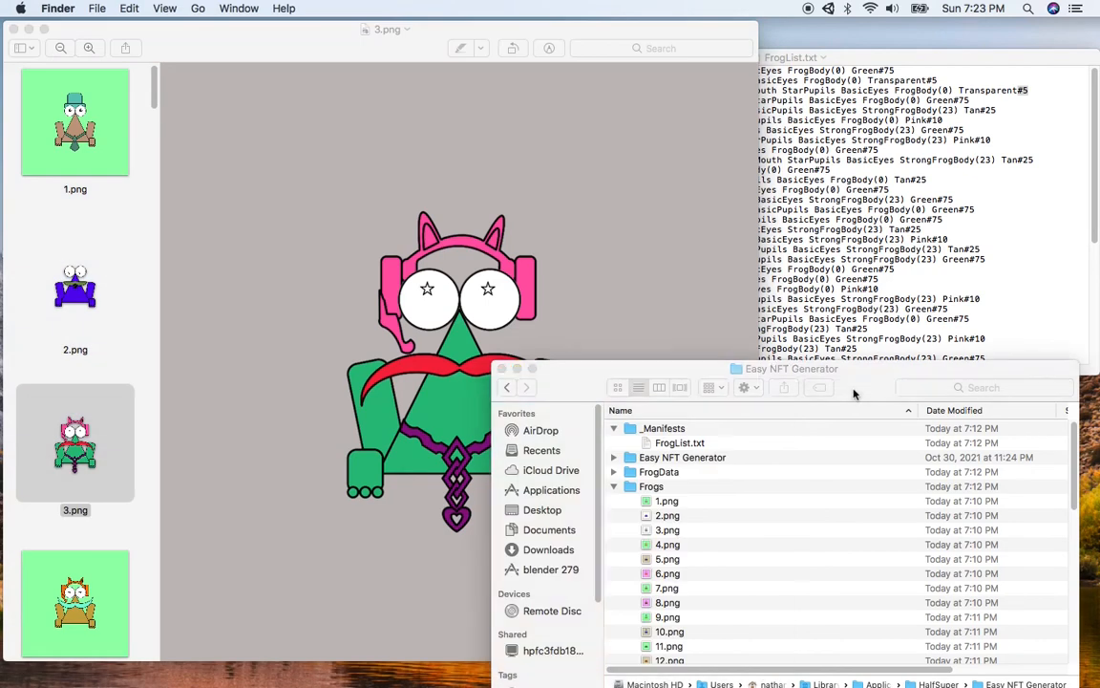
left_click(614, 476)
scroll(658, 451, "down", 2)
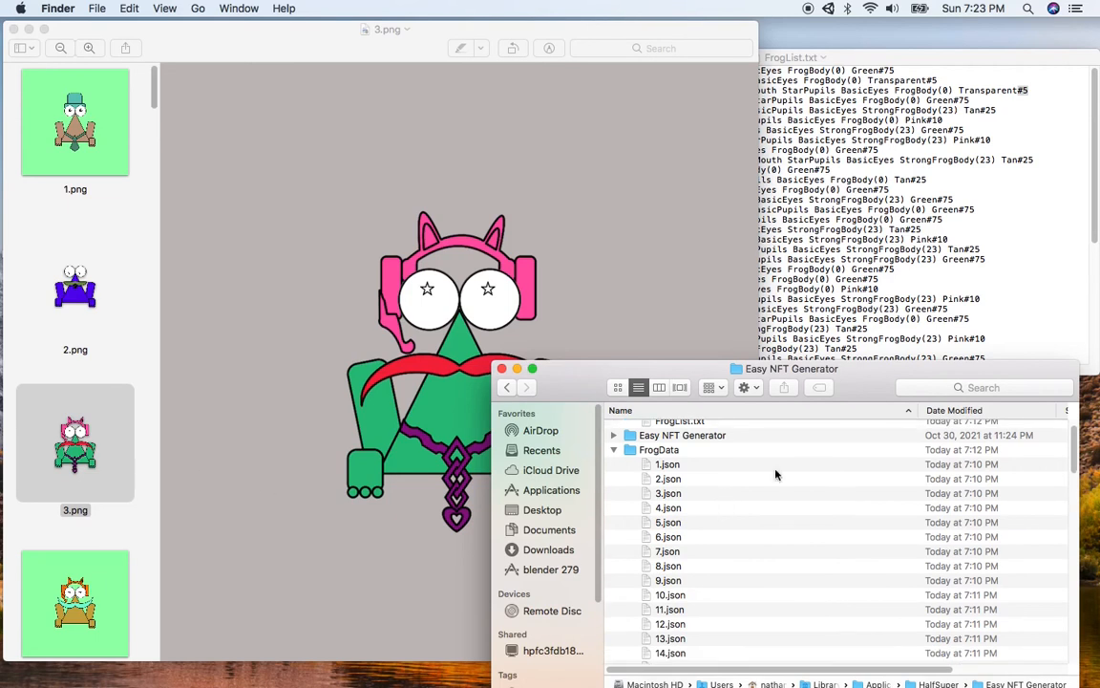
double_click(668, 494)
- Minimize FrogList.txt and place the 3.json window beside the 3.png image so both can be compared
left_click_drag(530, 80, 743, 254)
left_click(635, 56)
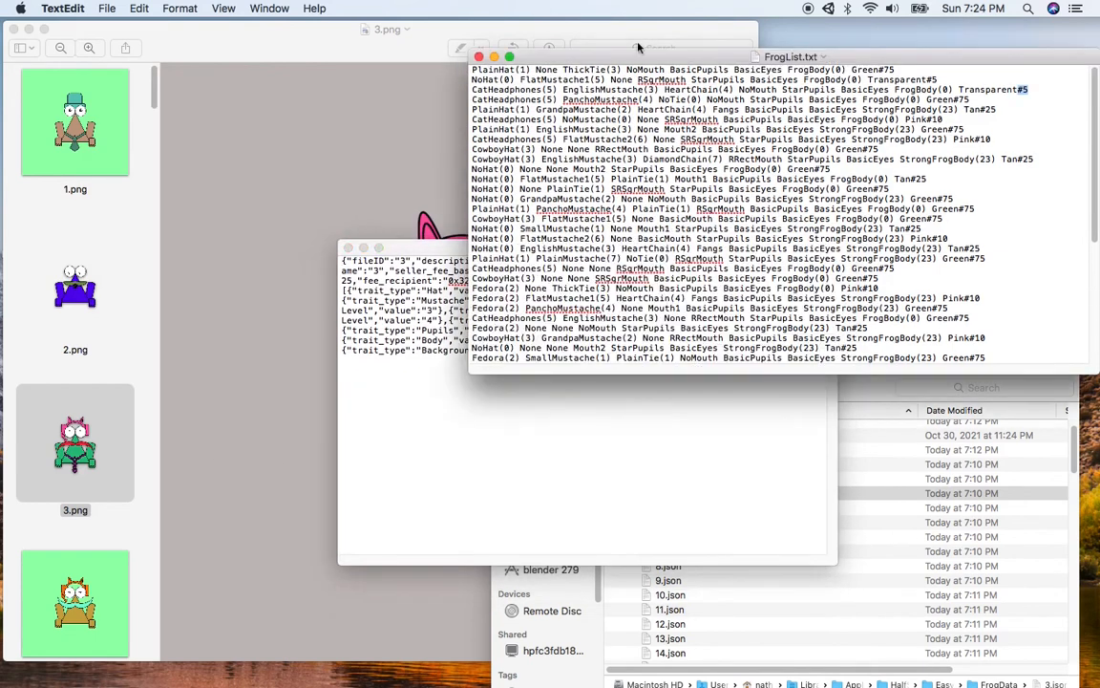
left_click(493, 57)
left_click_drag(680, 247, 940, 101)
left_click(557, 208)
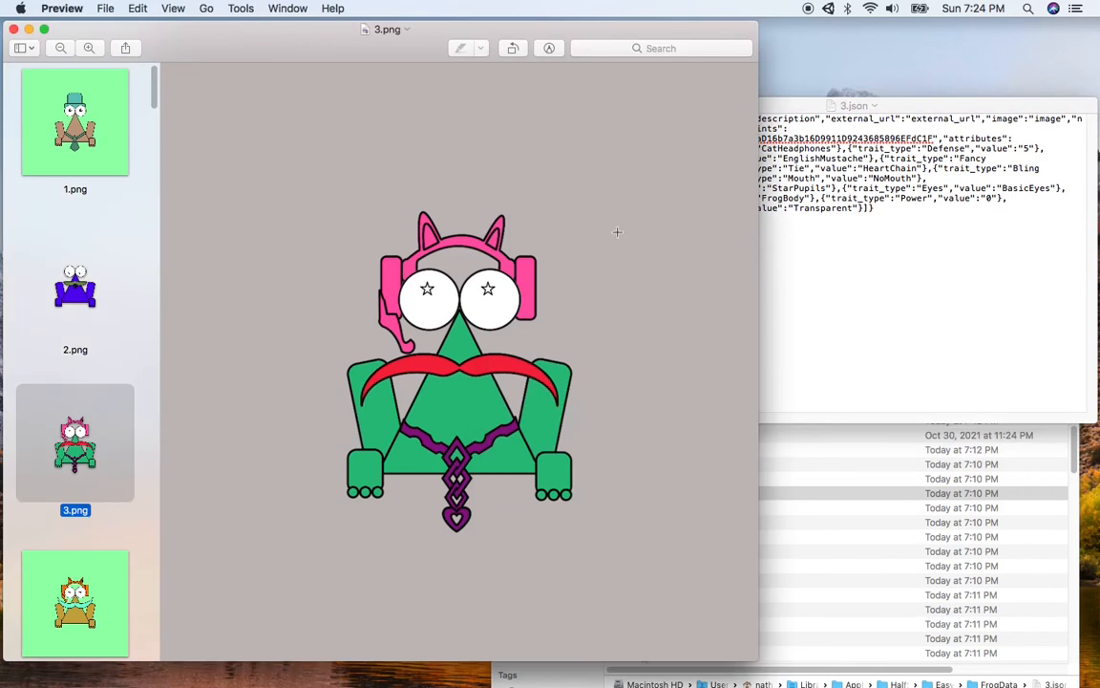
left_click(927, 108)
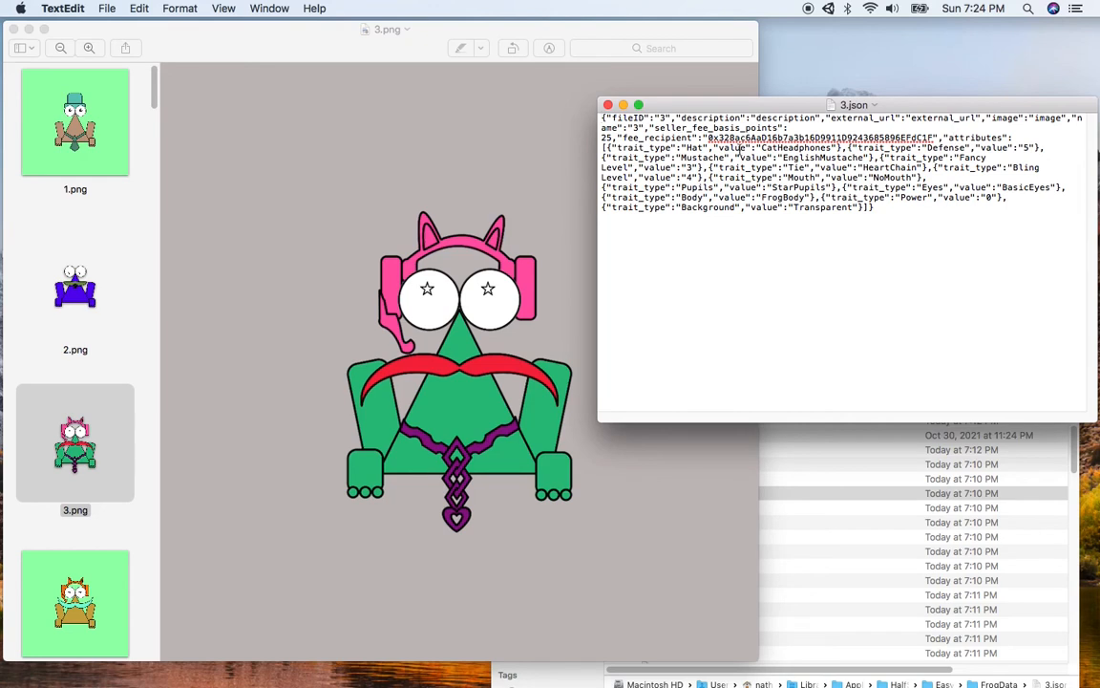
- Examine the trait types and values in 3.json, from Hat and Defense through Body, Power and Background, against the 3.png frog
double_click(689, 147)
left_click(742, 150)
left_click_drag(763, 149, 806, 149)
left_click(945, 150)
left_click_drag(929, 148, 963, 148)
left_click(943, 149)
left_click(1024, 147)
double_click(1024, 147)
left_click(676, 158)
double_click(1029, 147)
left_click(1025, 151)
double_click(1023, 147)
left_click(805, 167)
double_click(689, 178)
left_click(802, 178)
left_click_drag(764, 198, 808, 196)
left_click(966, 197)
key("BackSpace")
left_click(822, 208)
- Clear the desktop by minimizing the Easy NFT Generator folder window and closing 3.json and the Preview images
left_click(762, 435)
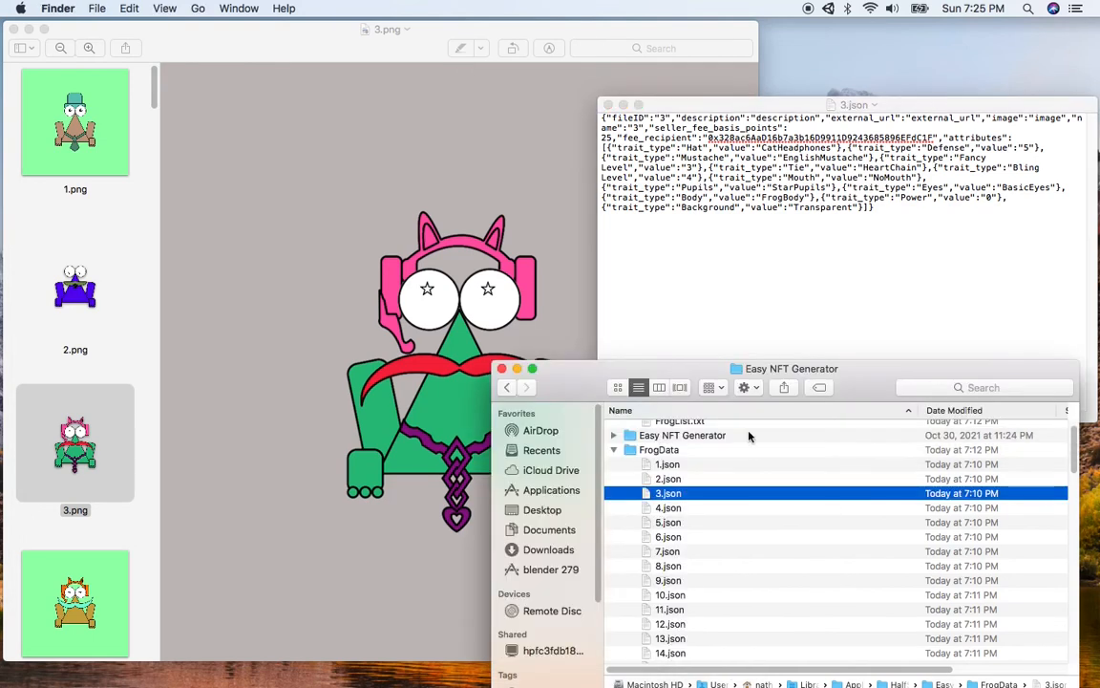
left_click(516, 370)
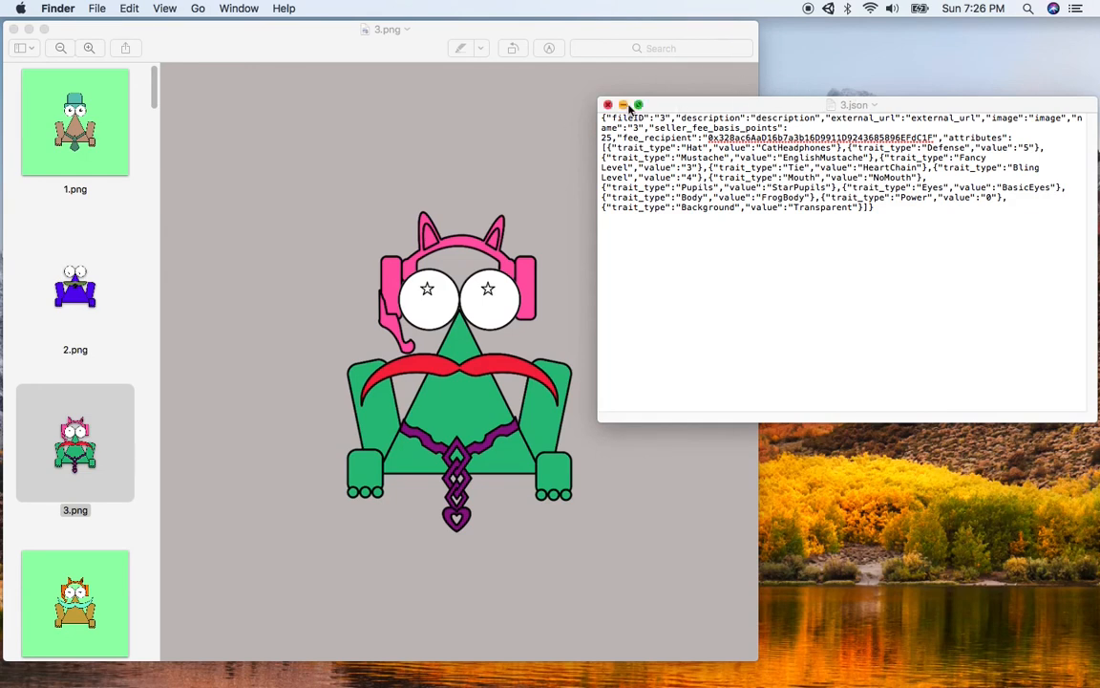
left_click(608, 105)
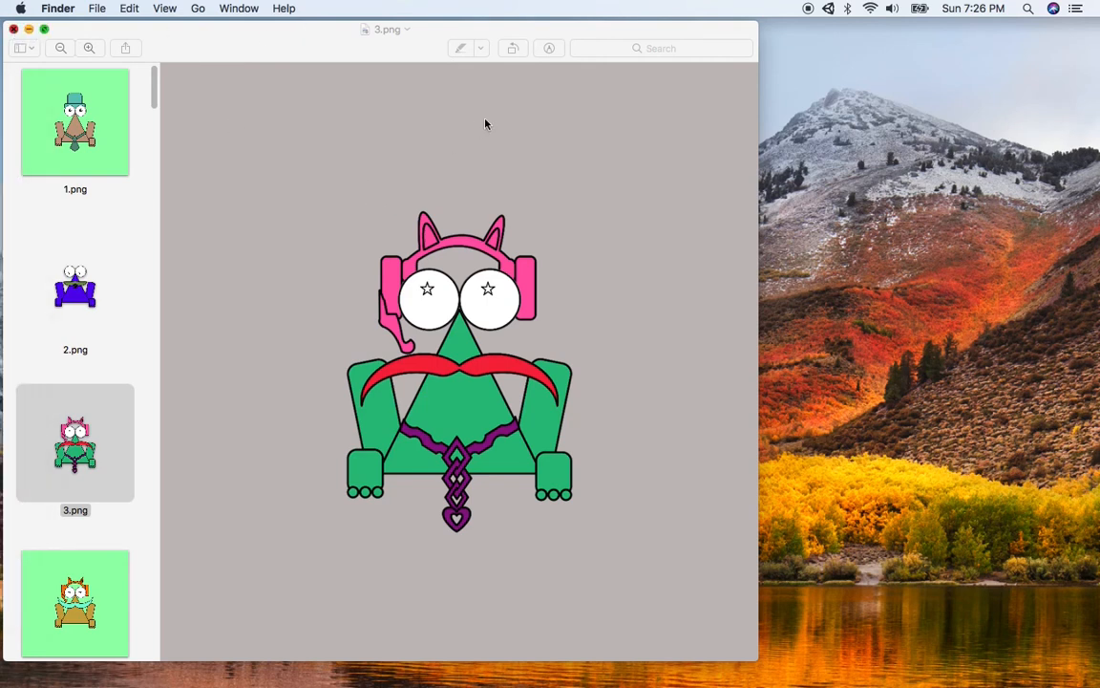
left_click(13, 29)
- Launch Easy NFT v2 Mac, and reopen 3.json from the restored Easy NFT Generator folder window
double_click(598, 144)
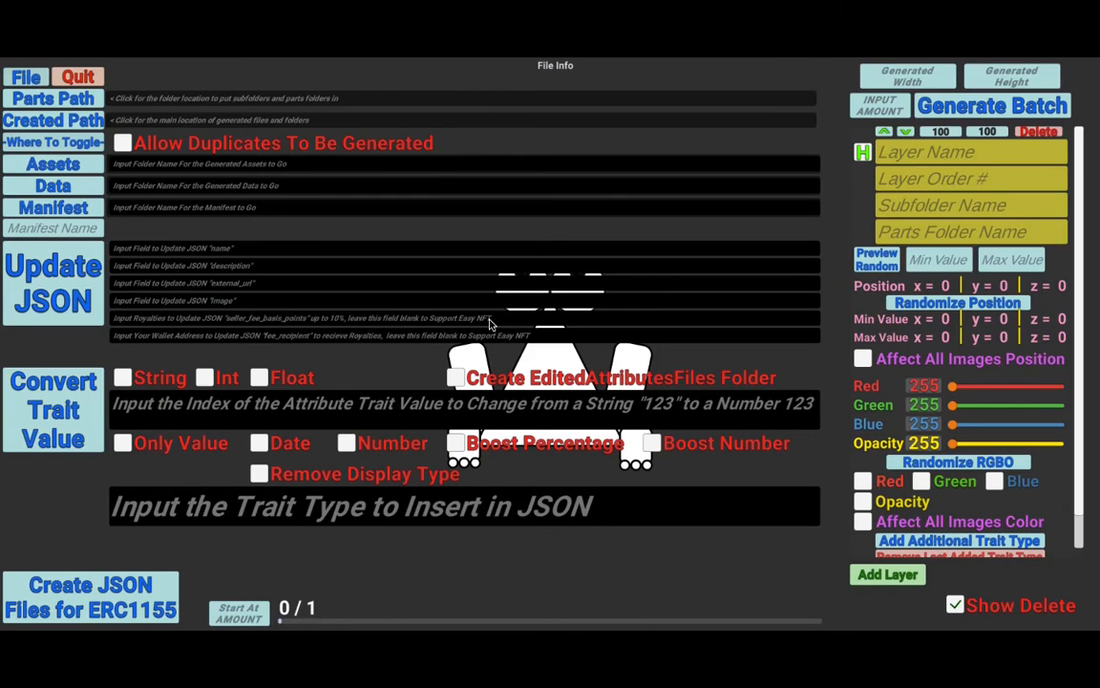
key("super+Tab")
left_click(366, 341)
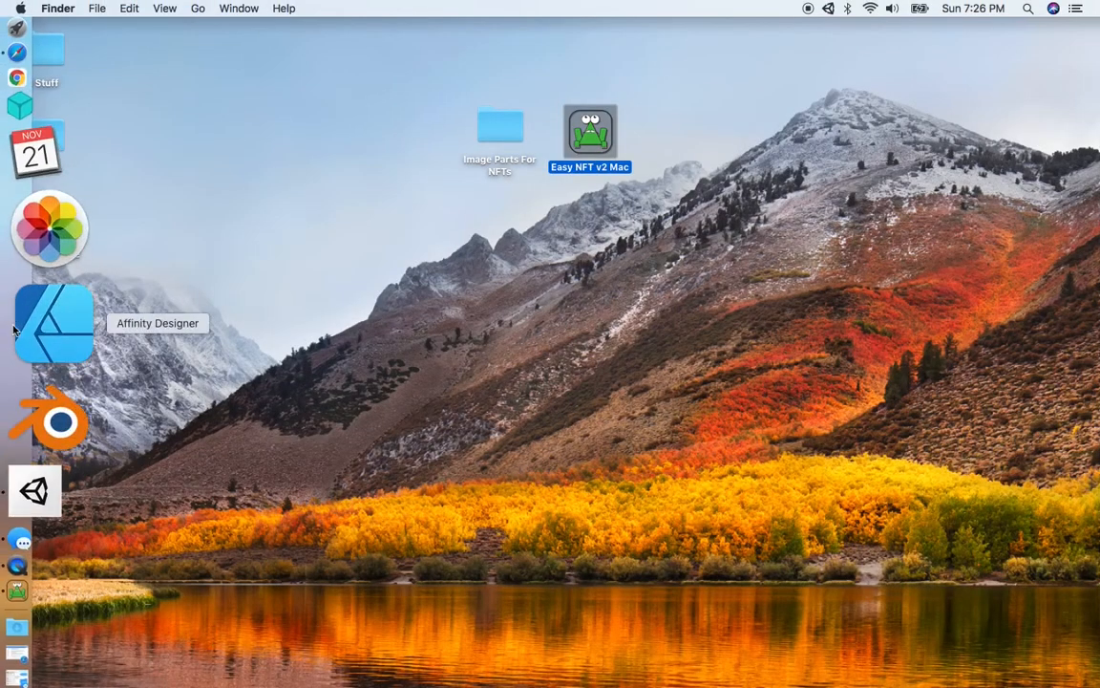
mouse_move(2, 291)
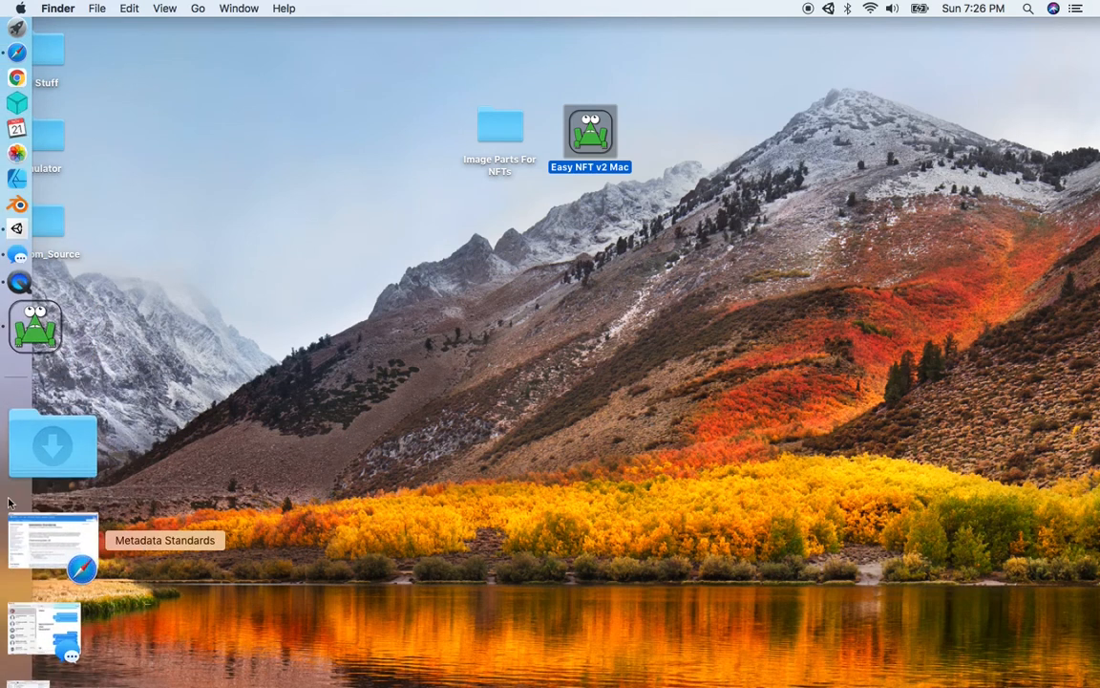
left_click(38, 546)
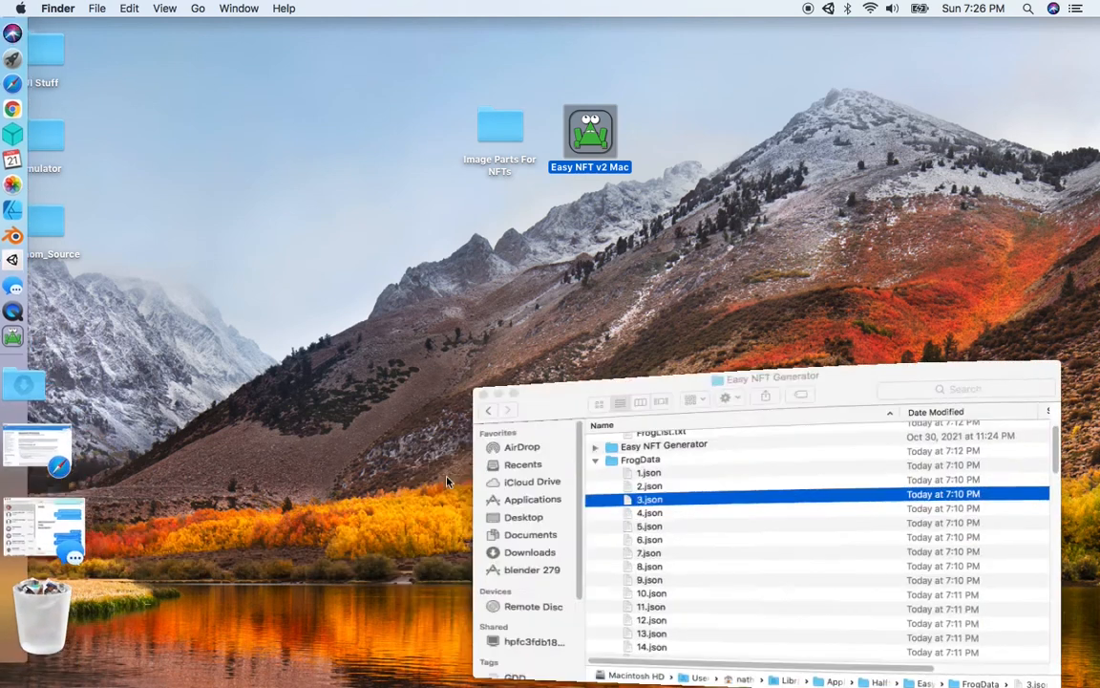
double_click(675, 498)
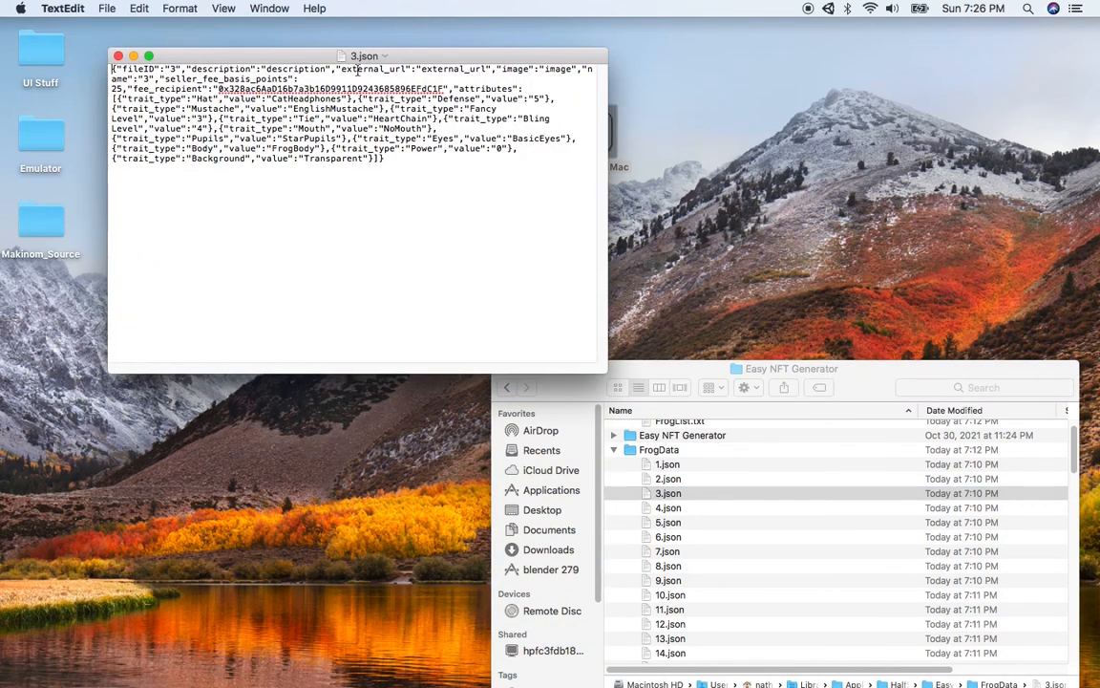
- Move the 3.json window lower beside the Easy NFT Generator folder window and switch to Easy NFT v2 Mac
left_click_drag(242, 57, 243, 288)
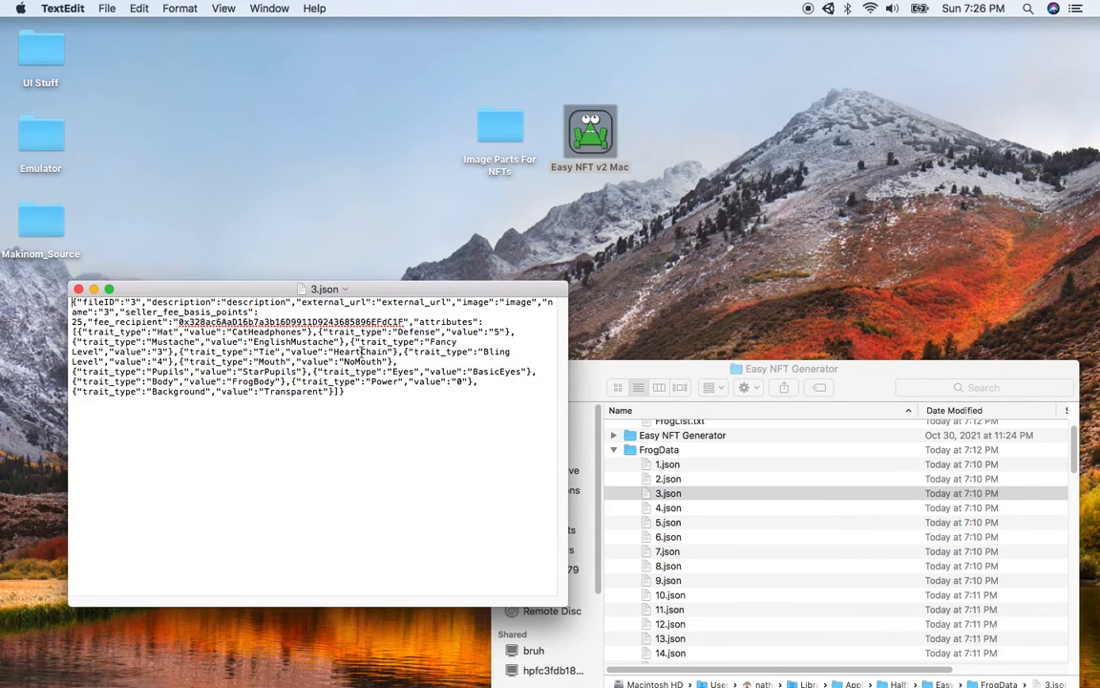
left_click(573, 337)
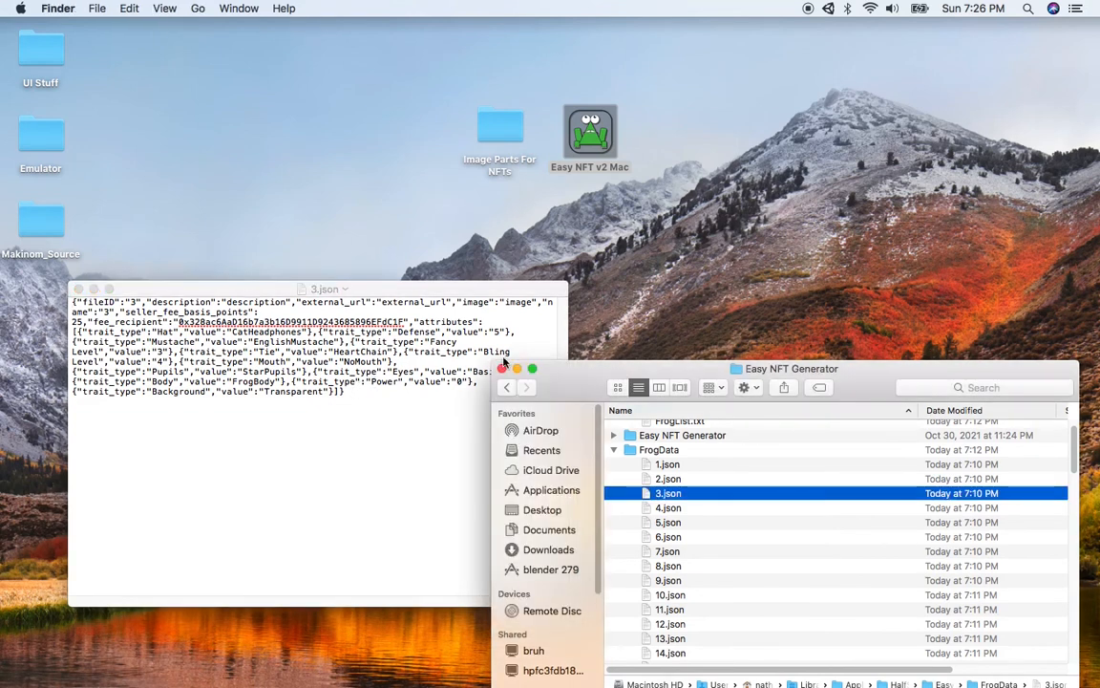
left_click(287, 286)
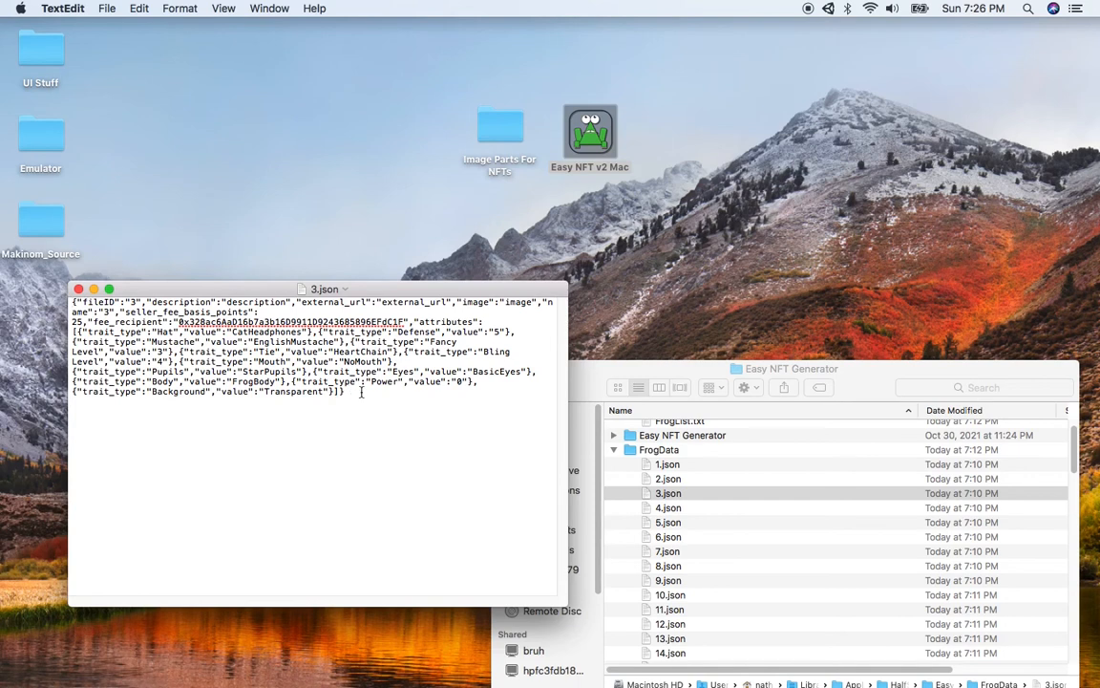
mouse_move(2, 391)
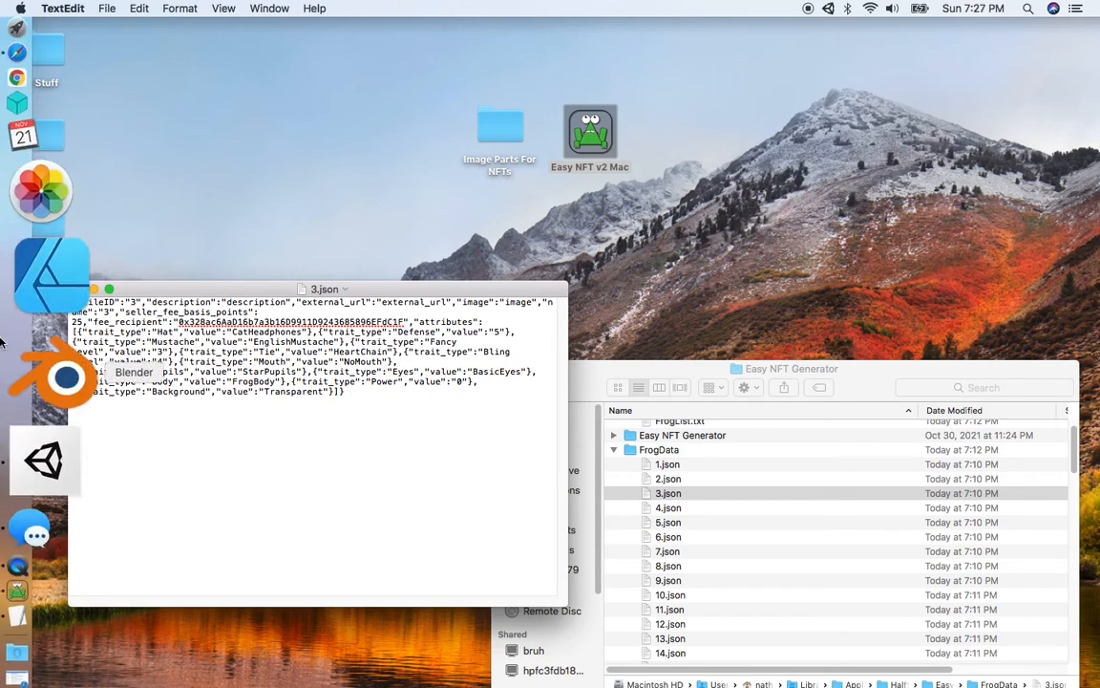
left_click(3, 460)
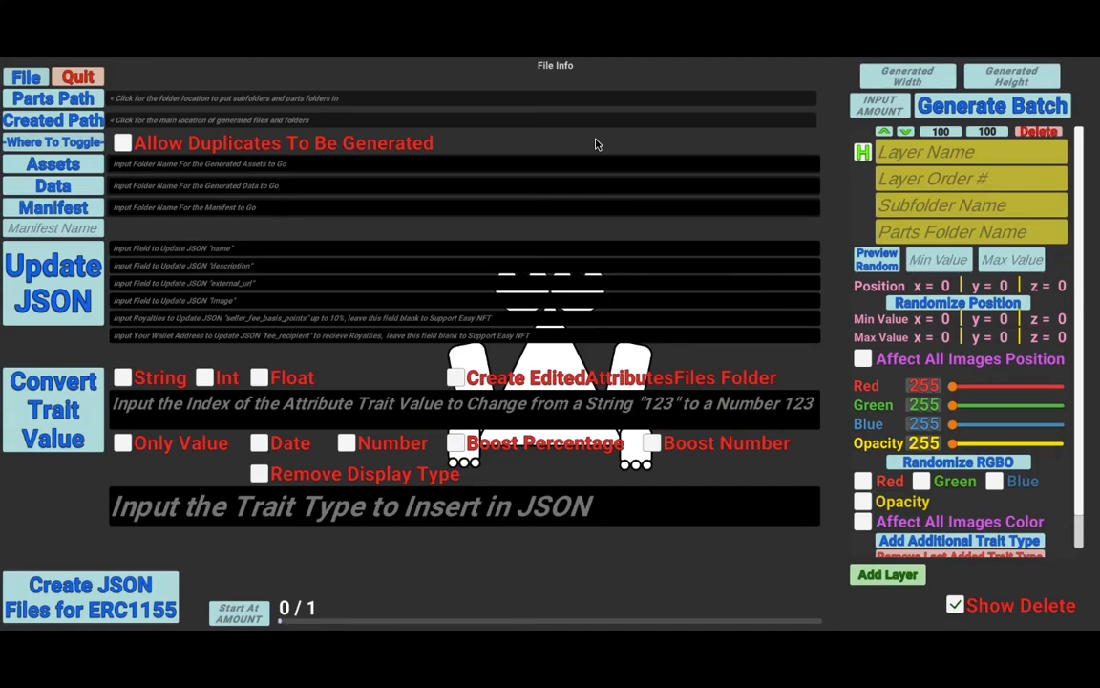
key("super+Tab")
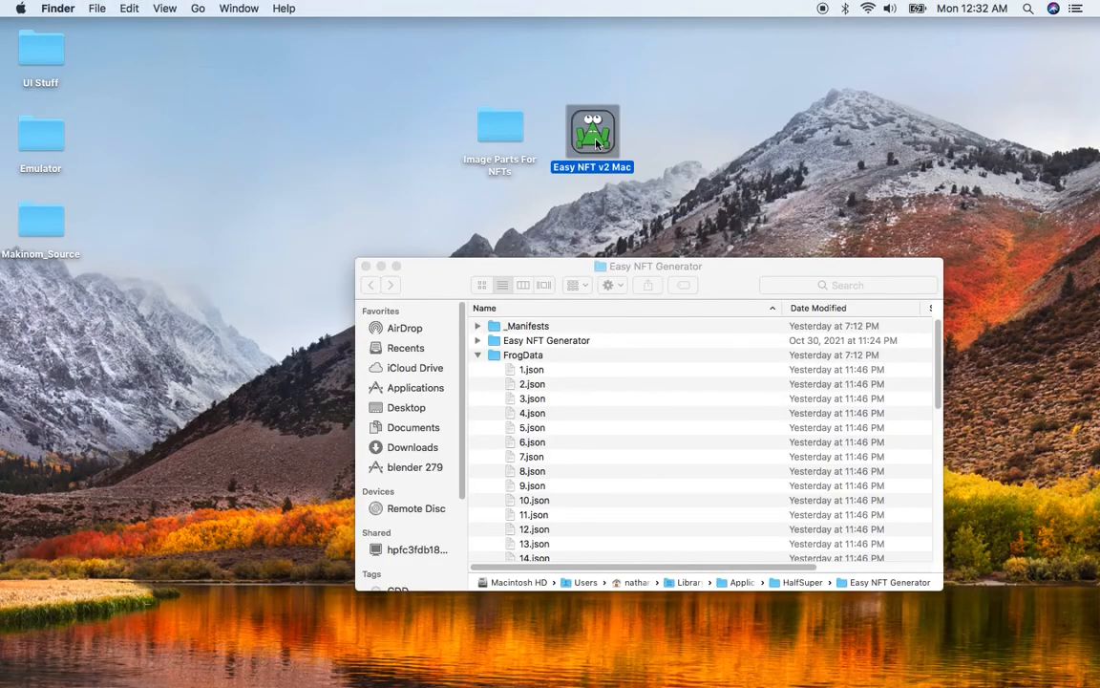
key("super+Tab")
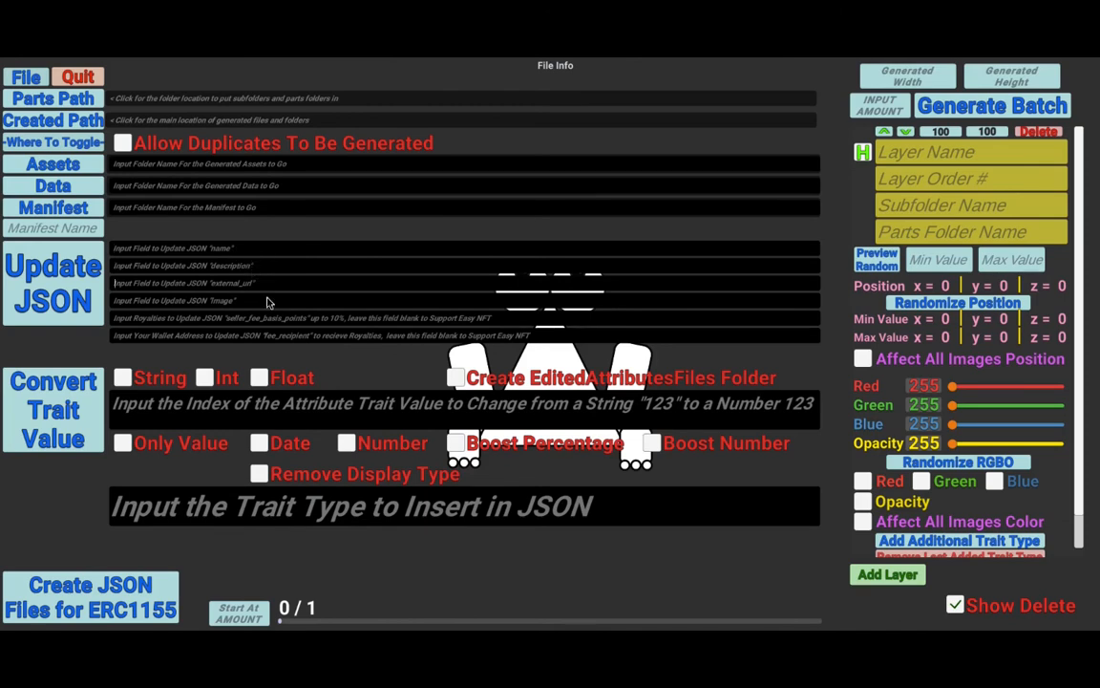
- Set the generated data folder to FrogData, checking the name against the folder in Finder
left_click(230, 300)
left_click(249, 184)
type("Frog")
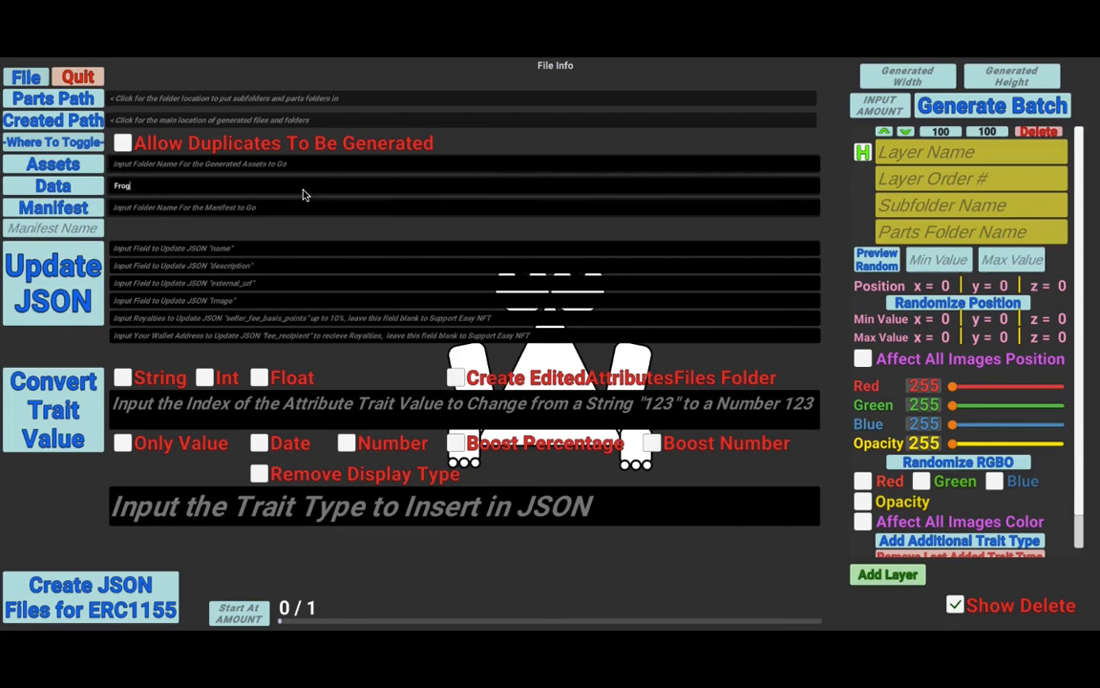
type("Data")
key("super+Tab")
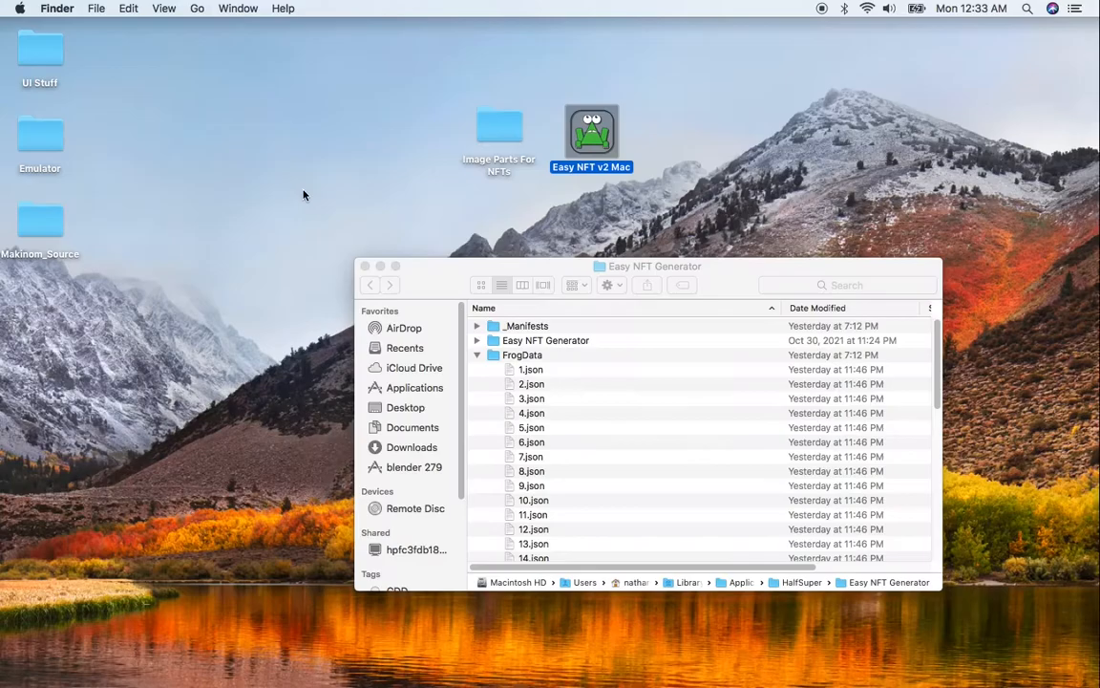
left_click(532, 359)
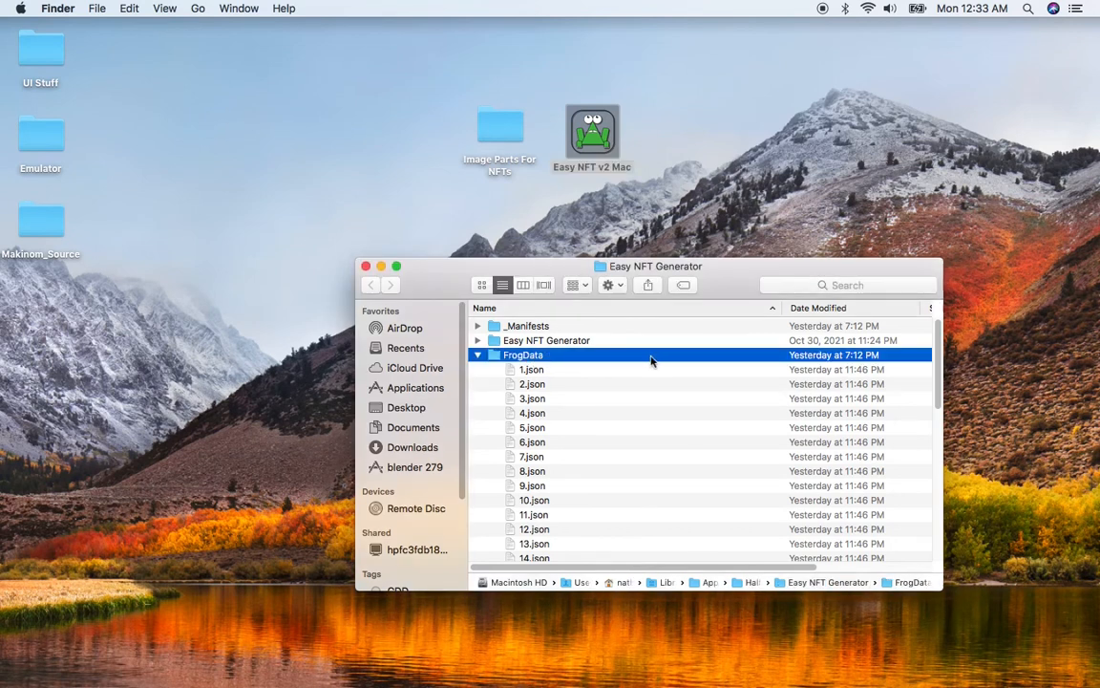
key("super+Tab")
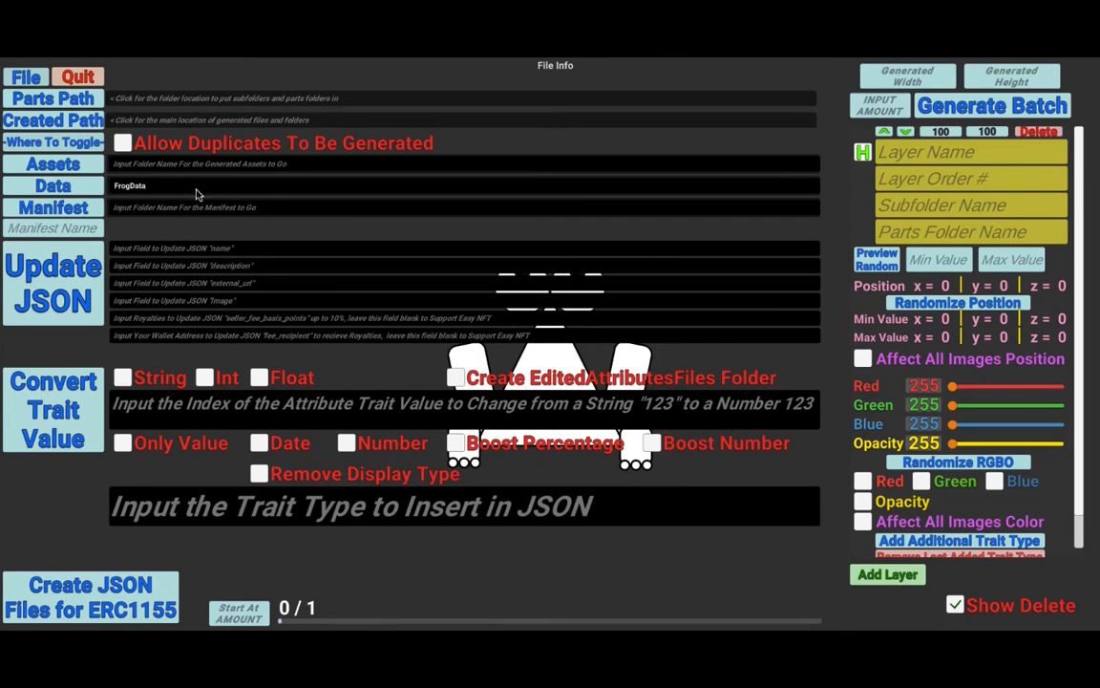
left_click(190, 190)
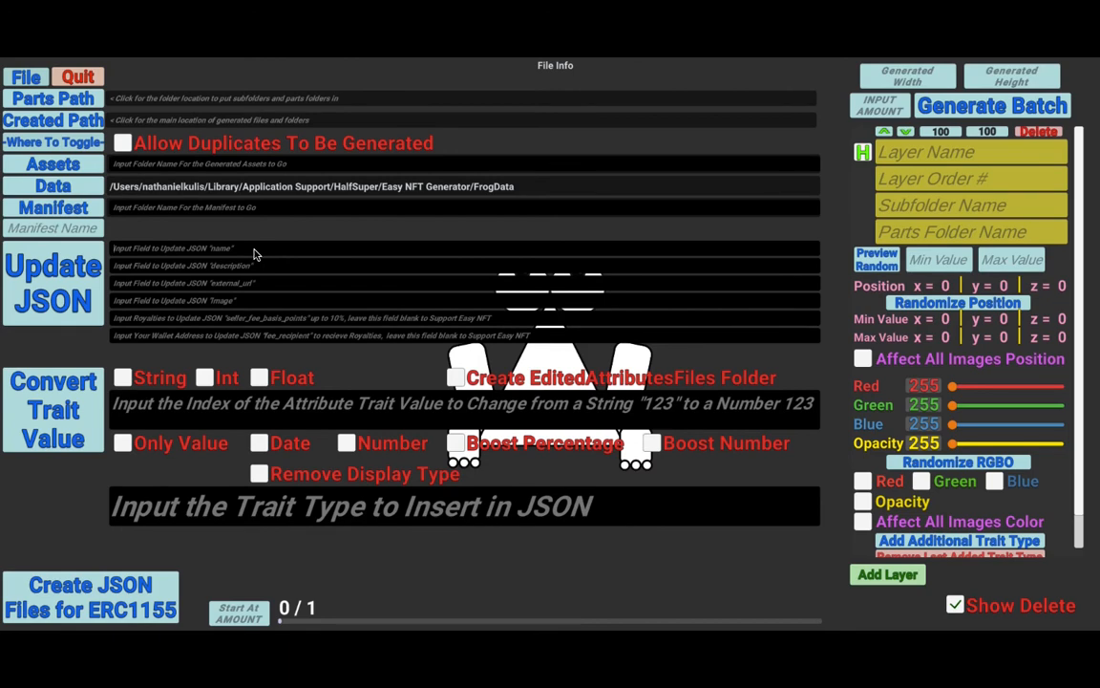
type("Fancy Frog #")
left_click(272, 272)
type("Frogs")
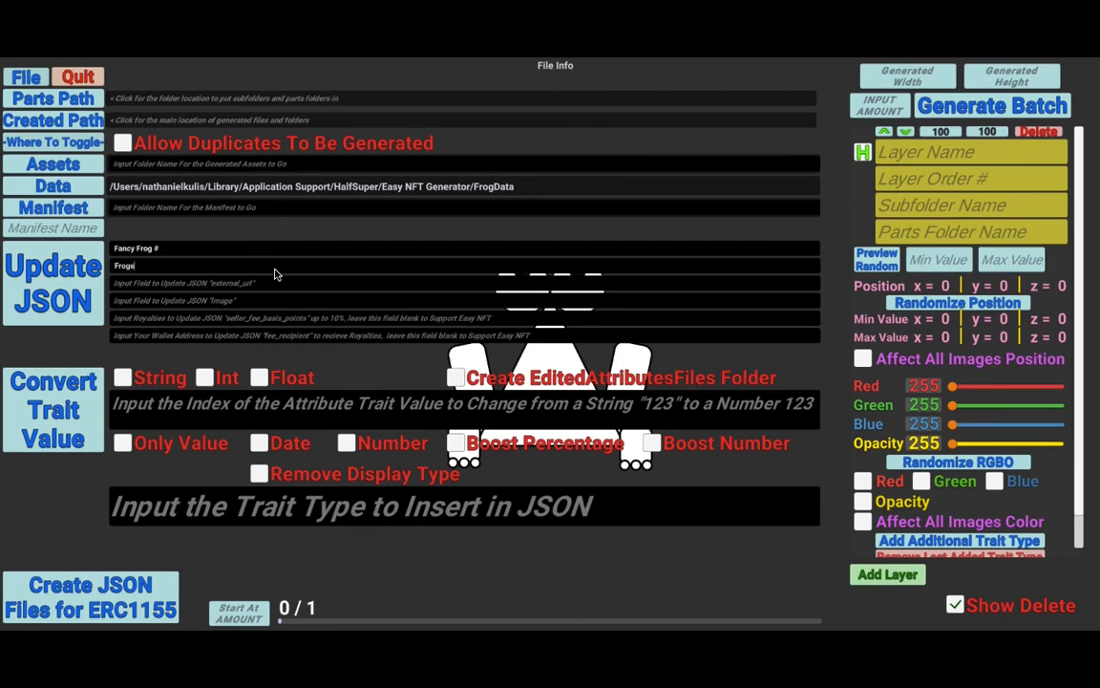
type(" That Have Class")
left_click(284, 285)
type("www.HalfSuperShop.com")
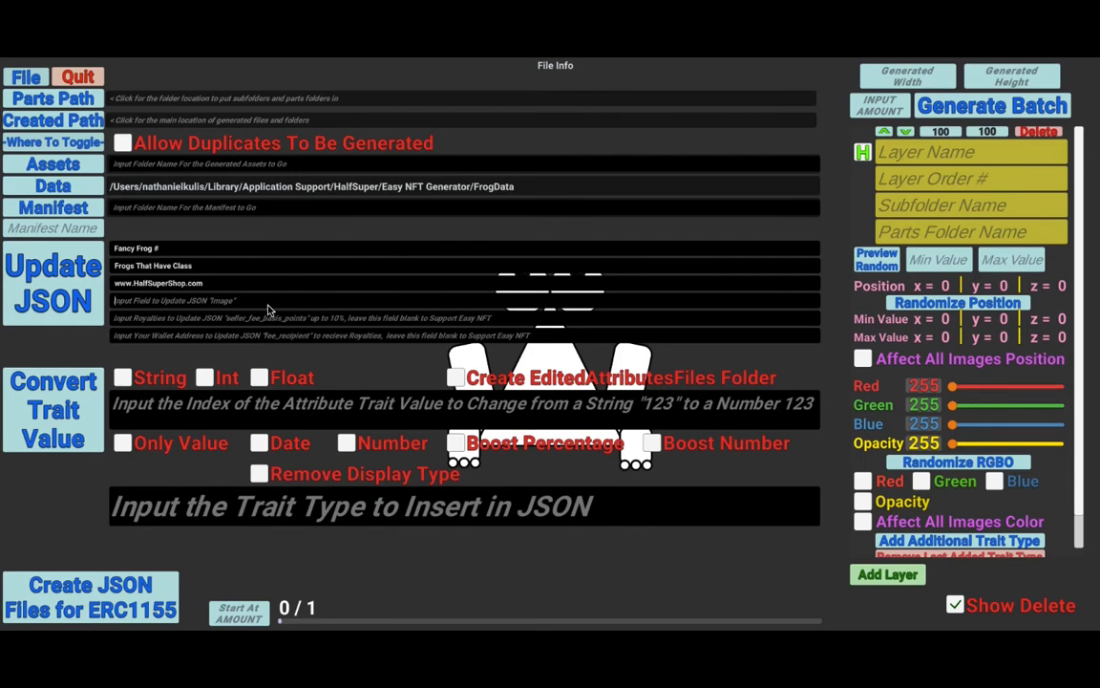
- Set the JSON image field to "ipfs://CID/" and the seller_fee_basis_points royalties to 2
type("i")
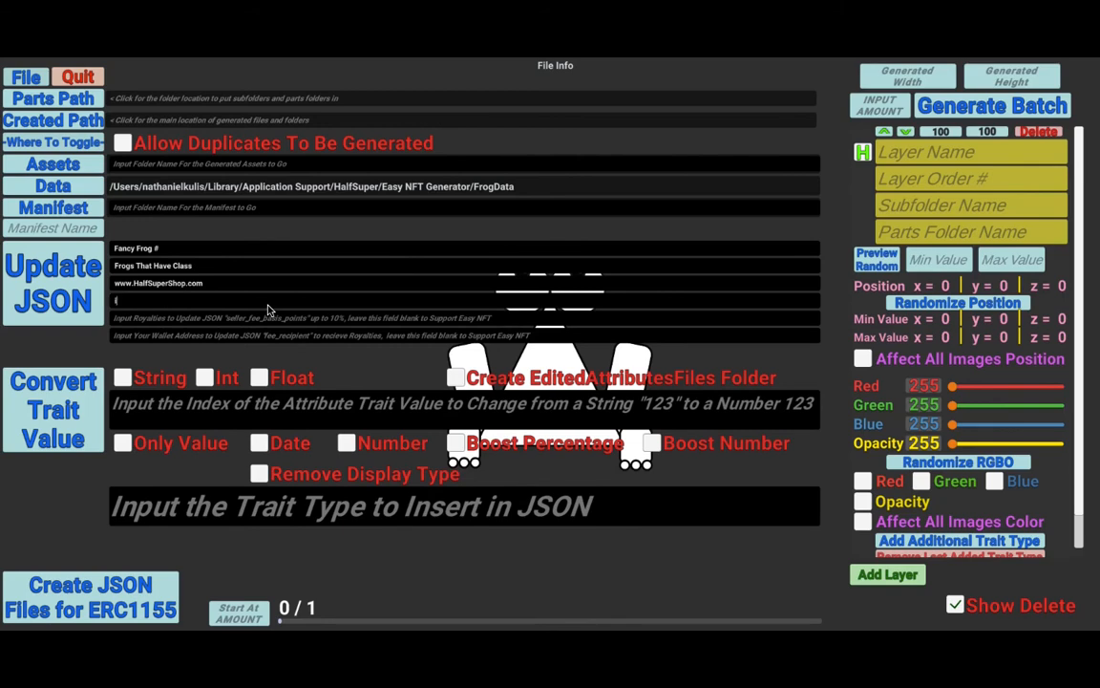
type("pfs://CID")
type("/")
left_click(151, 321)
left_click(415, 321)
type("2")
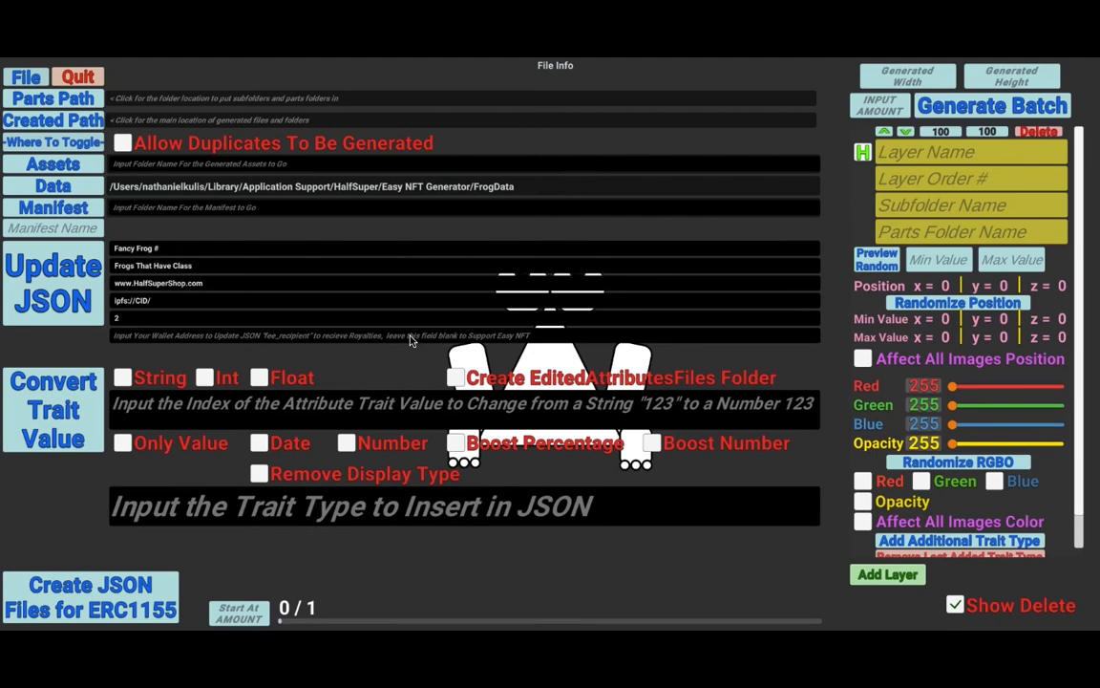
- Fill the fee_recipient field with a made-up placeholder wallet address prefixed with "YOUR WALLET ADDRESS"
type("YOUR WALLET")
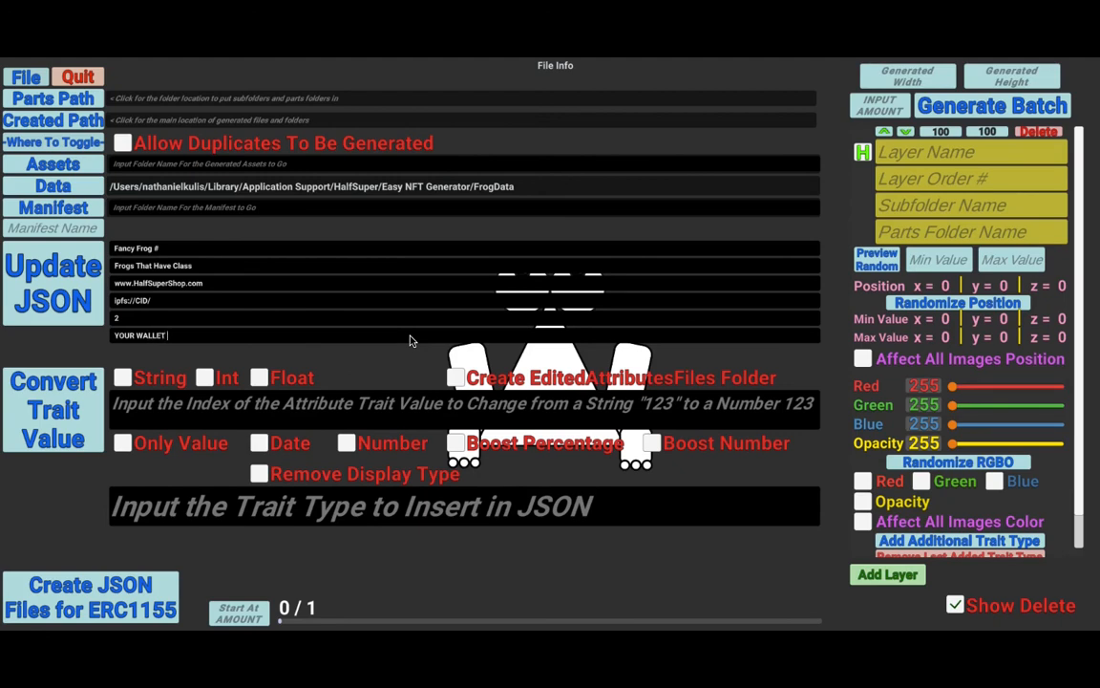
type("ADDR")
type("onewfjnwojwv owjefou3f")
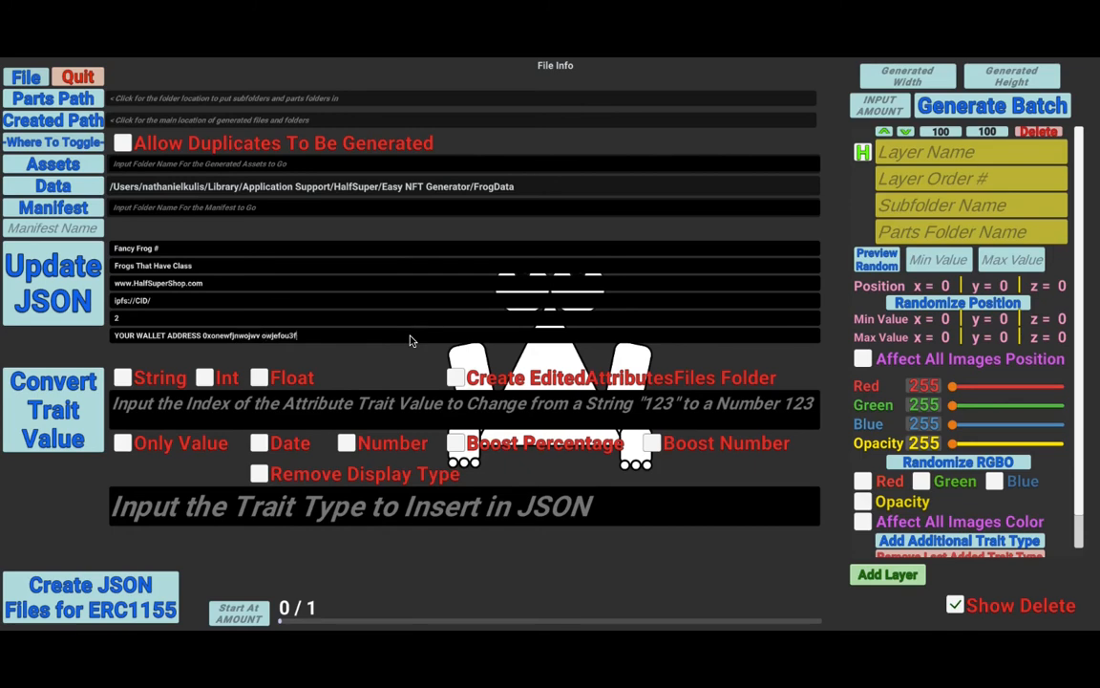
key("BackSpace")
key("BackSpace")
key("BackSpace")
key("BackSpace")
key("BackSpace")
key("BackSpace")
key("BackSpace")
key("BackSpace")
key("BackSpace")
type("hefbieh")
left_click(227, 321)
left_click(308, 337)
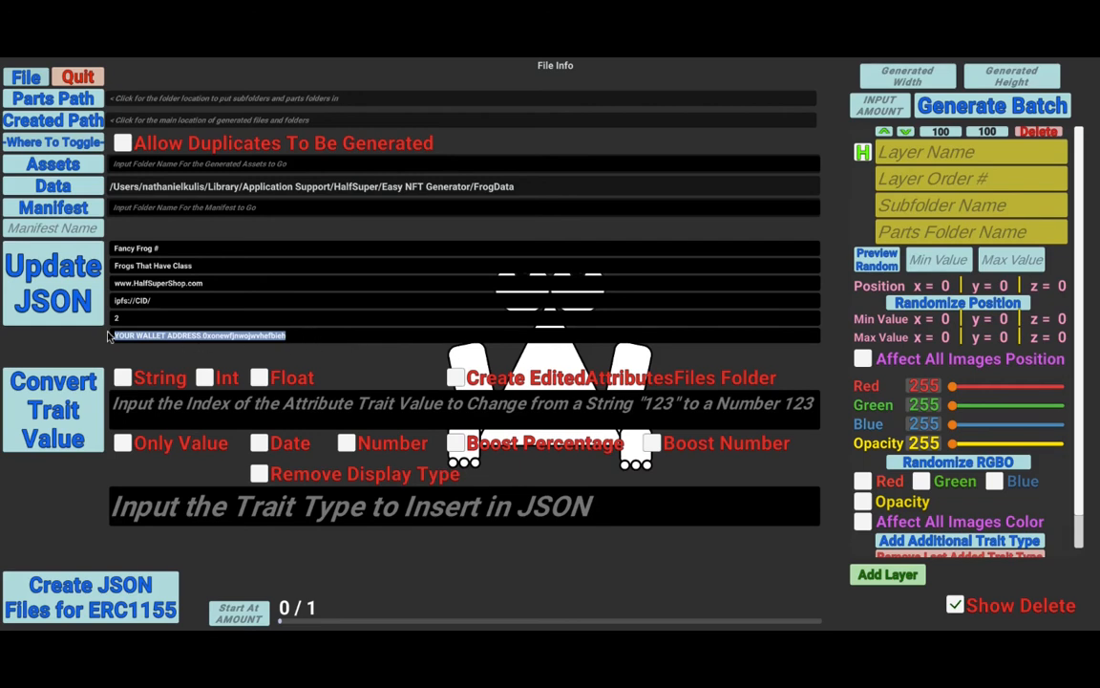
left_click(271, 321)
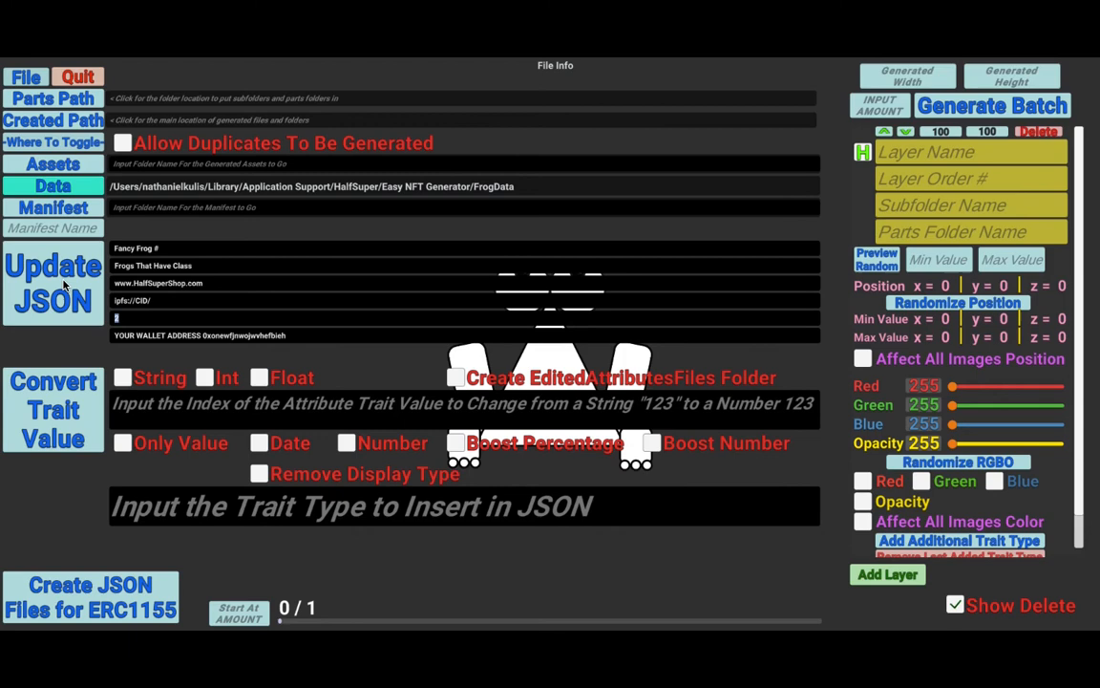
- Update the JSON files in the FrogData folder with the entered fields and open 3.json from Finder
left_click(65, 284)
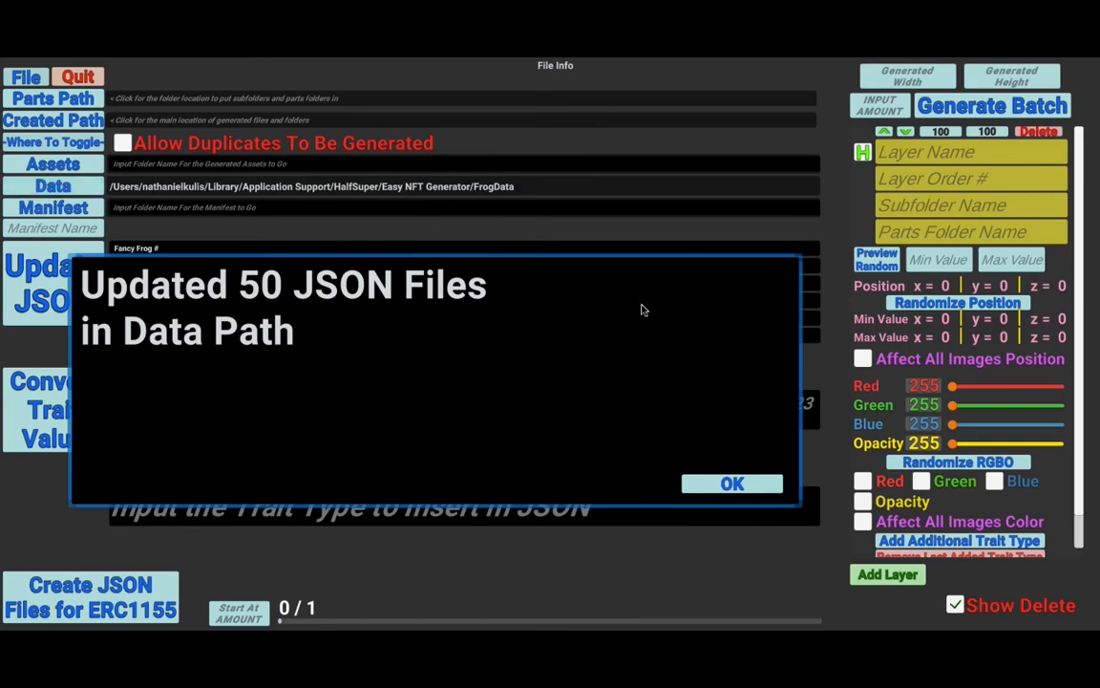
left_click(726, 483)
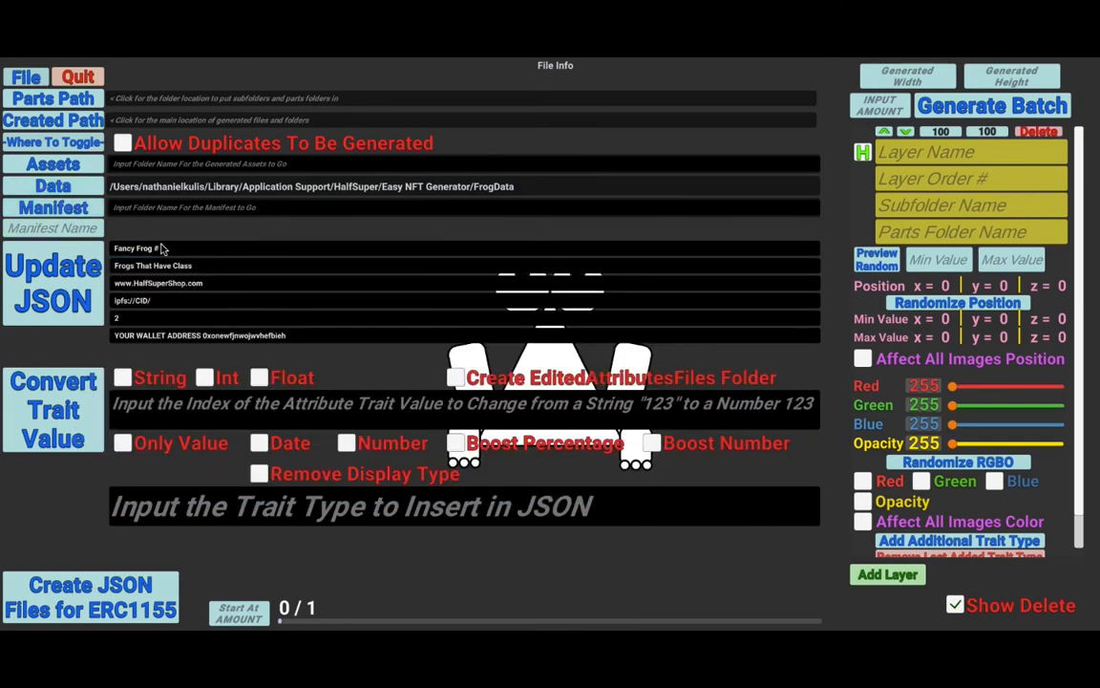
key("super+Tab")
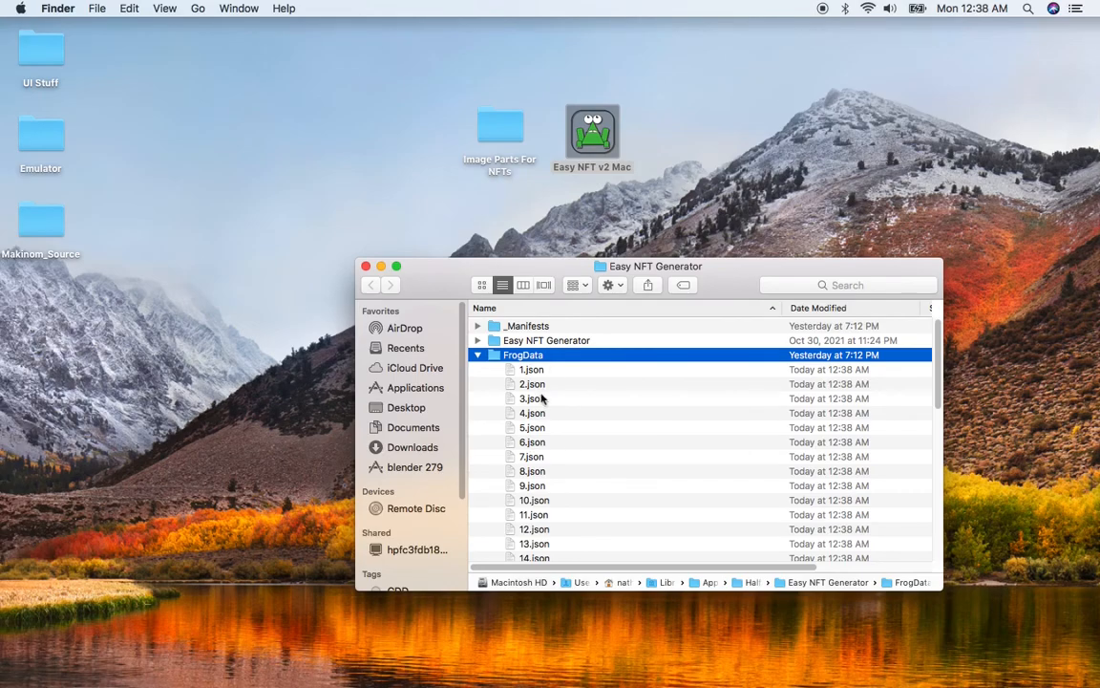
double_click(538, 401)
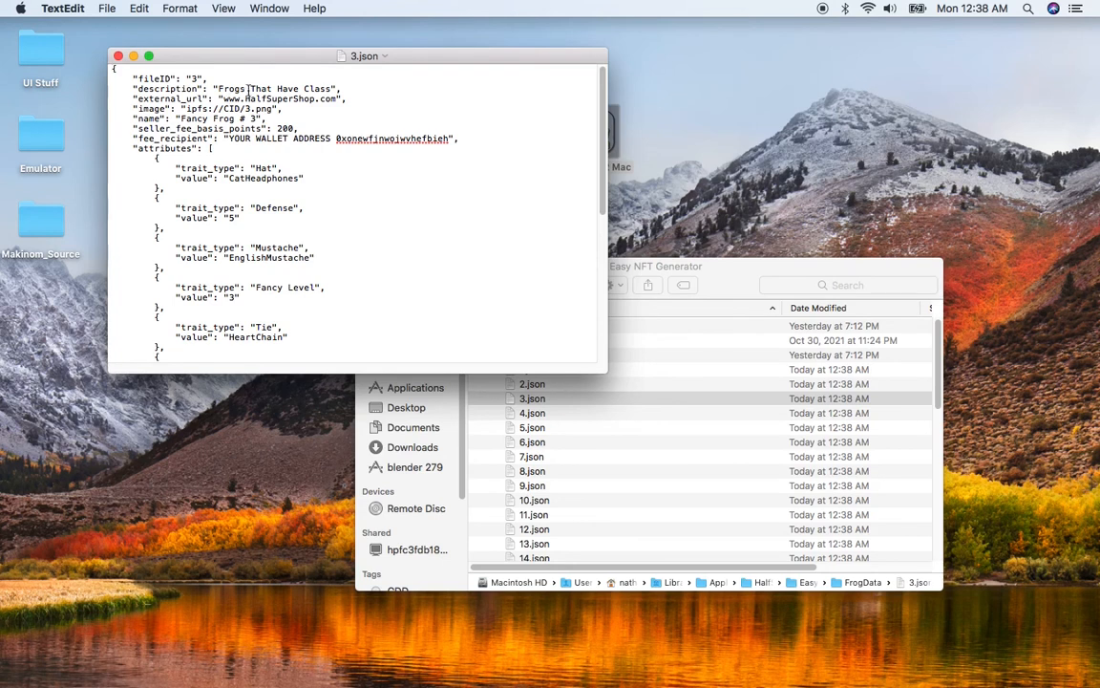
- Examine the fileID, description, external_url and image entries in the updated 3.json
left_click(186, 79)
left_click(198, 79)
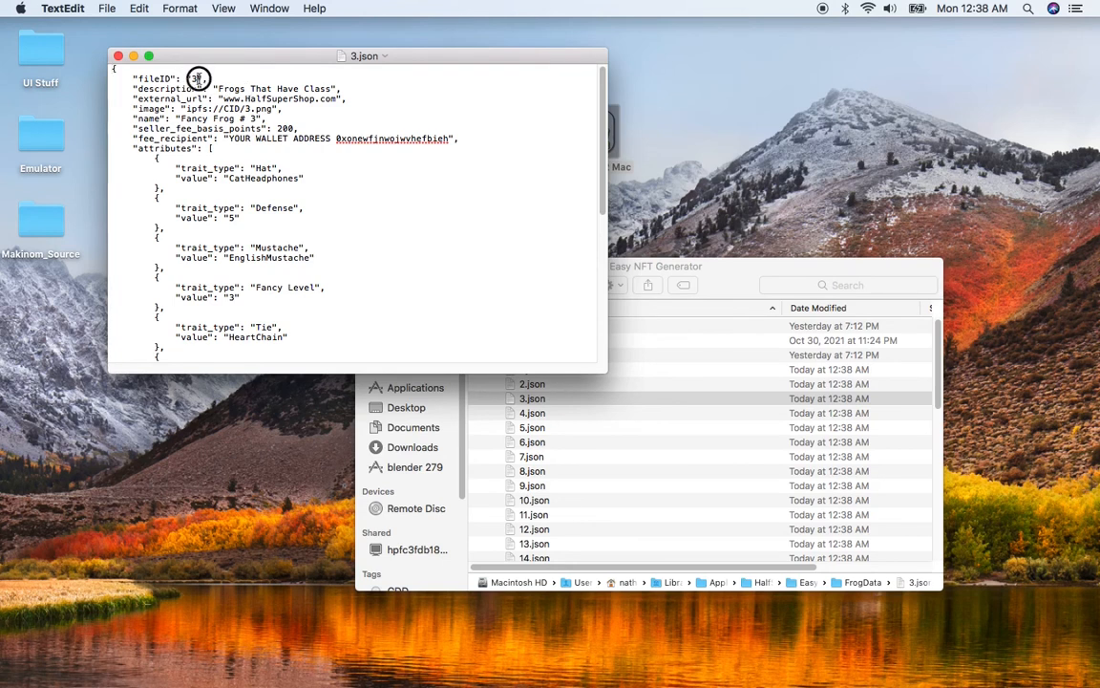
left_click(342, 89)
left_click(336, 98)
left_click(278, 109)
left_click_drag(185, 108, 272, 109)
left_click(247, 108)
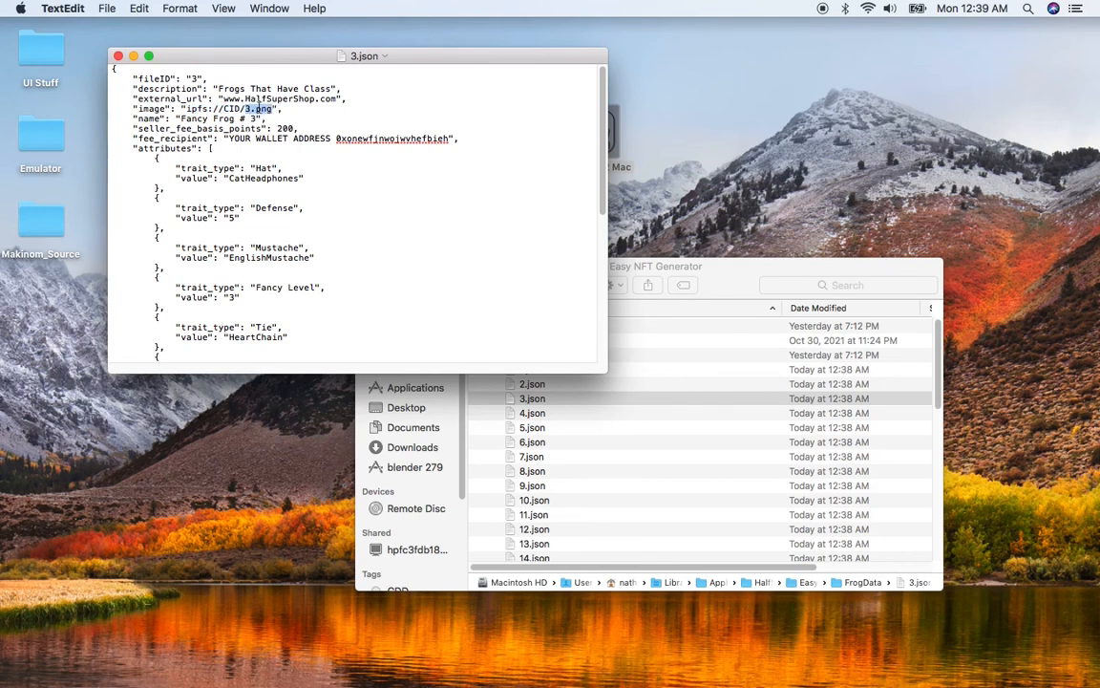
left_click(285, 118)
left_click_drag(187, 108, 276, 108)
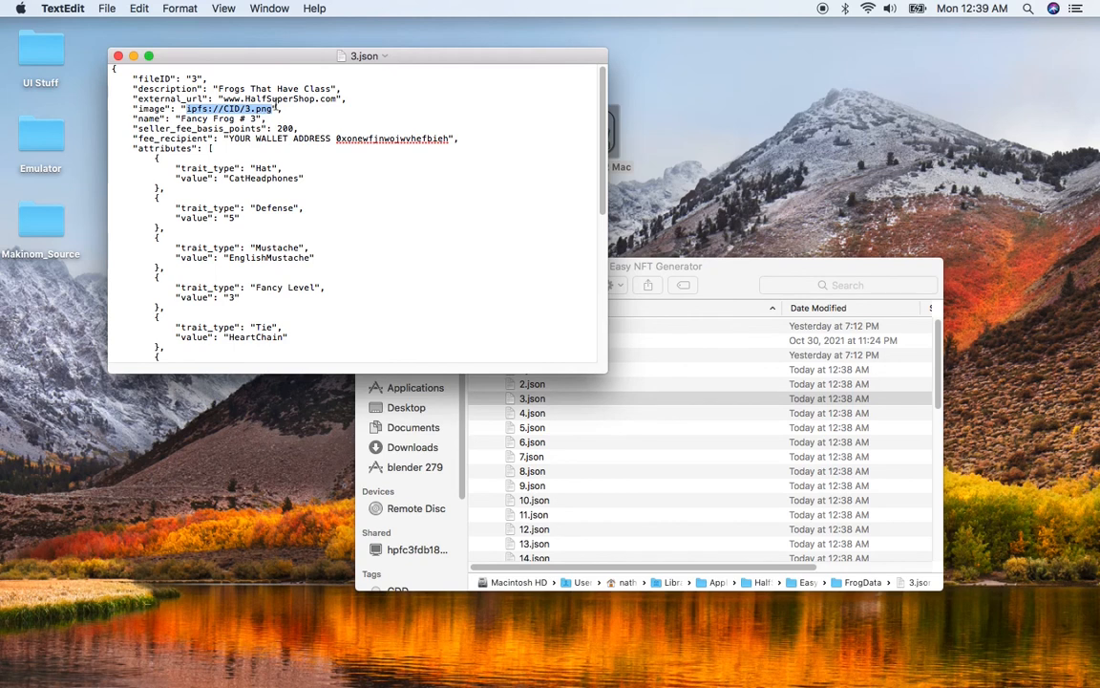
left_click(256, 109)
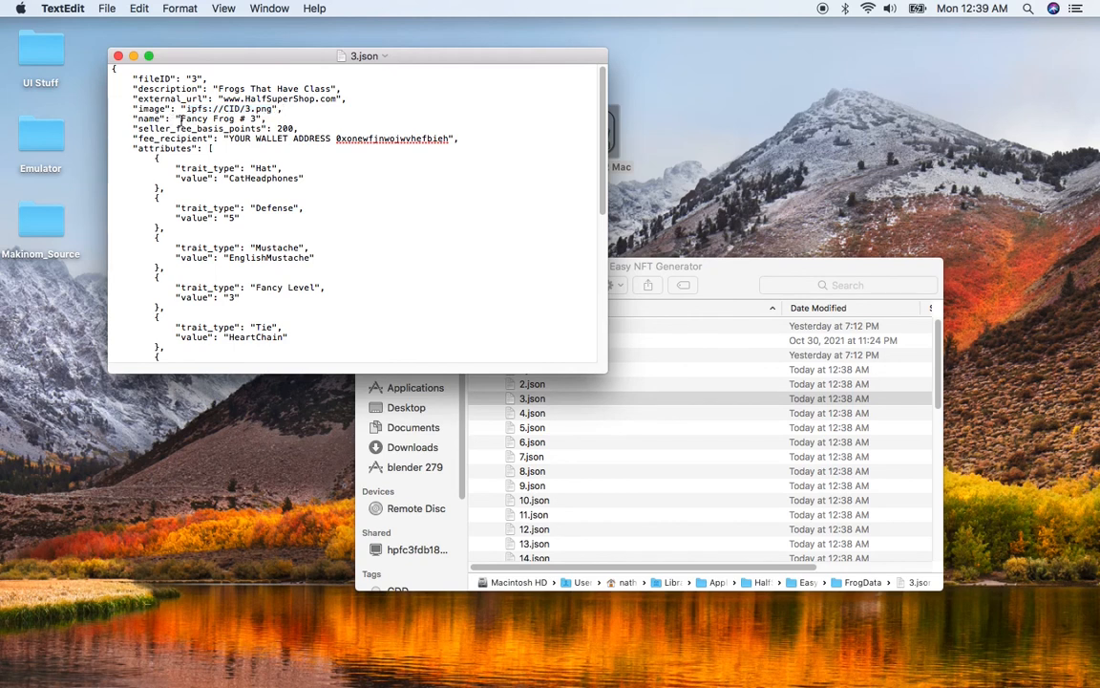
- Check the name, seller_fee_basis_points and fee_recipient entries in 3.json
left_click_drag(181, 118, 258, 119)
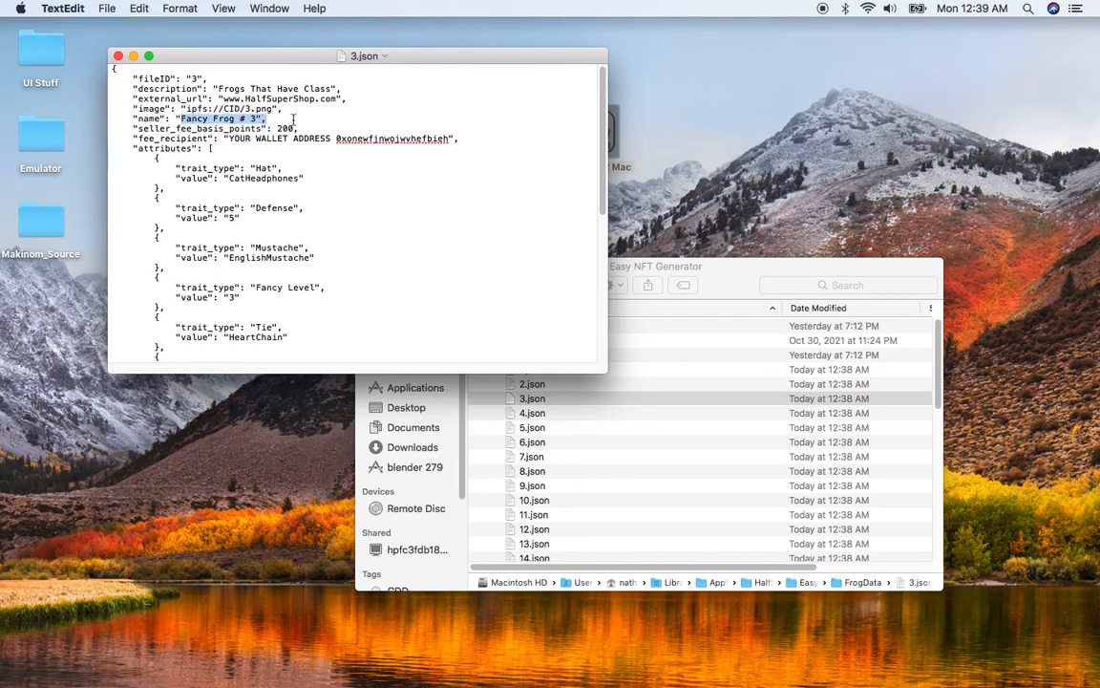
left_click(268, 119)
left_click_drag(277, 128, 289, 127)
left_click(311, 127)
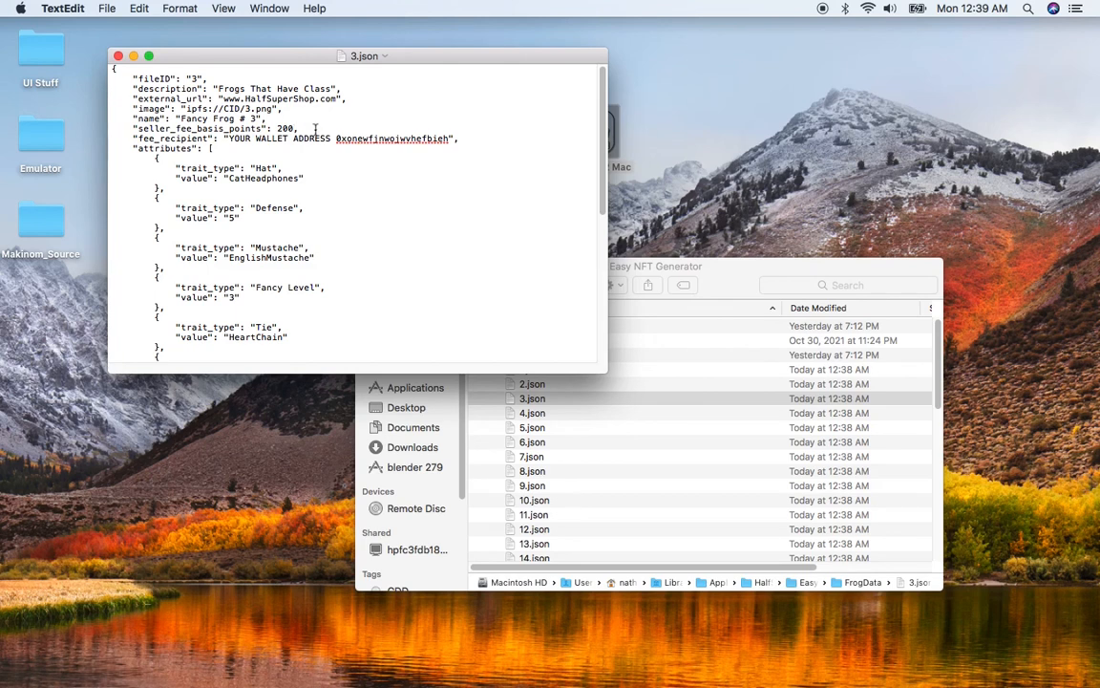
key("BackSpace")
left_click_drag(234, 138, 445, 138)
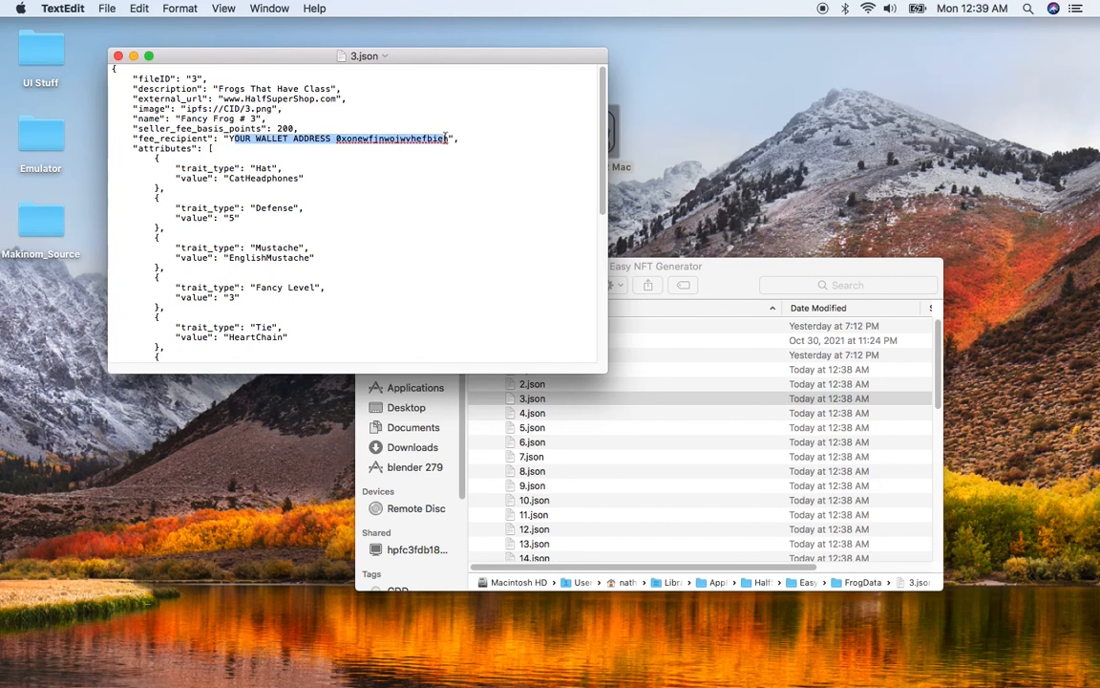
left_click(445, 138)
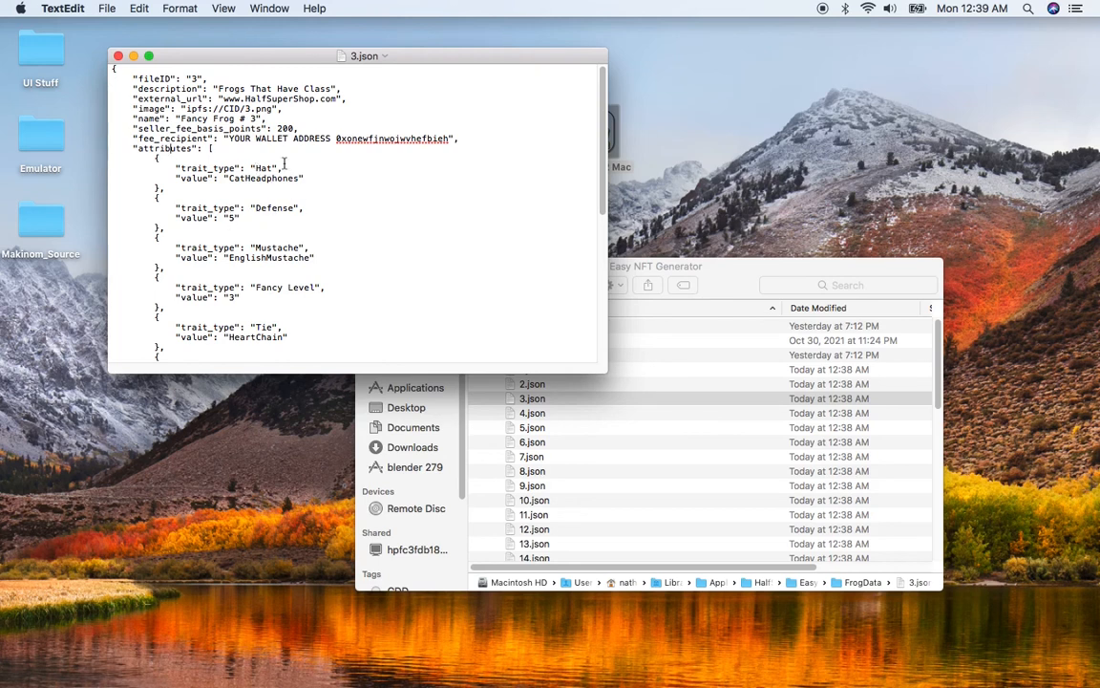
- Review the attributes list in 3.json, from the Defense and Fancy Level values down to Power
left_click(225, 202)
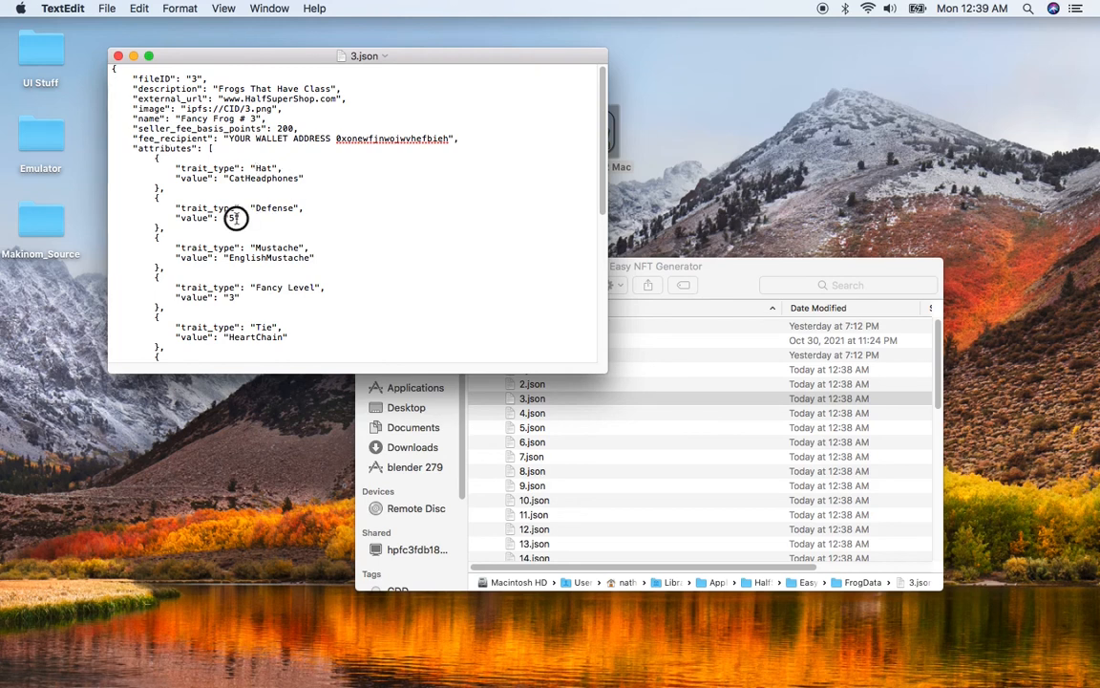
left_click(239, 297)
scroll(243, 310, "down", 5)
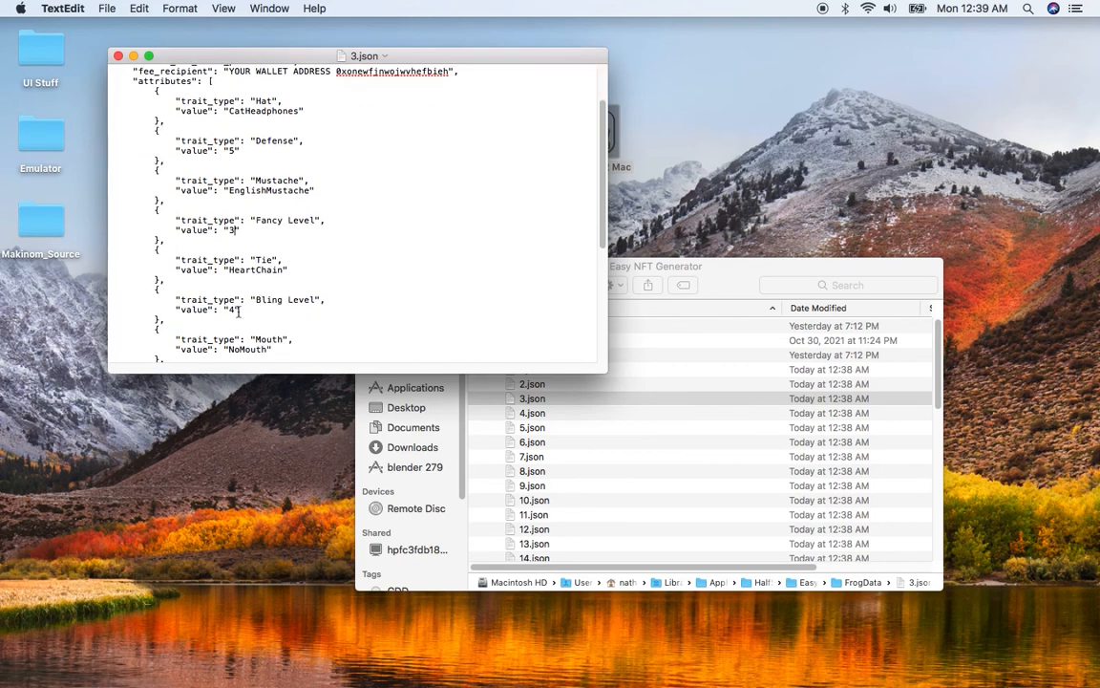
scroll(241, 306, "down", 10)
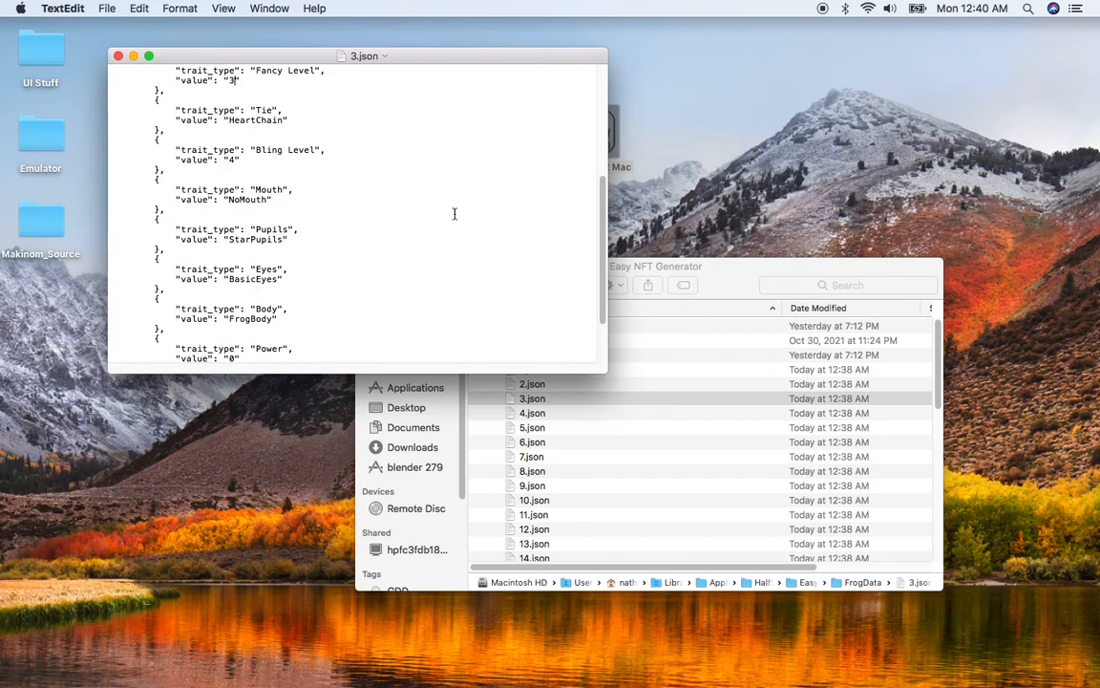
- Examine the order of the attribute blocks in 3.json, from Hat at the start of the list down to Tie
scroll(307, 179, "up", 4)
scroll(306, 178, "up", 3)
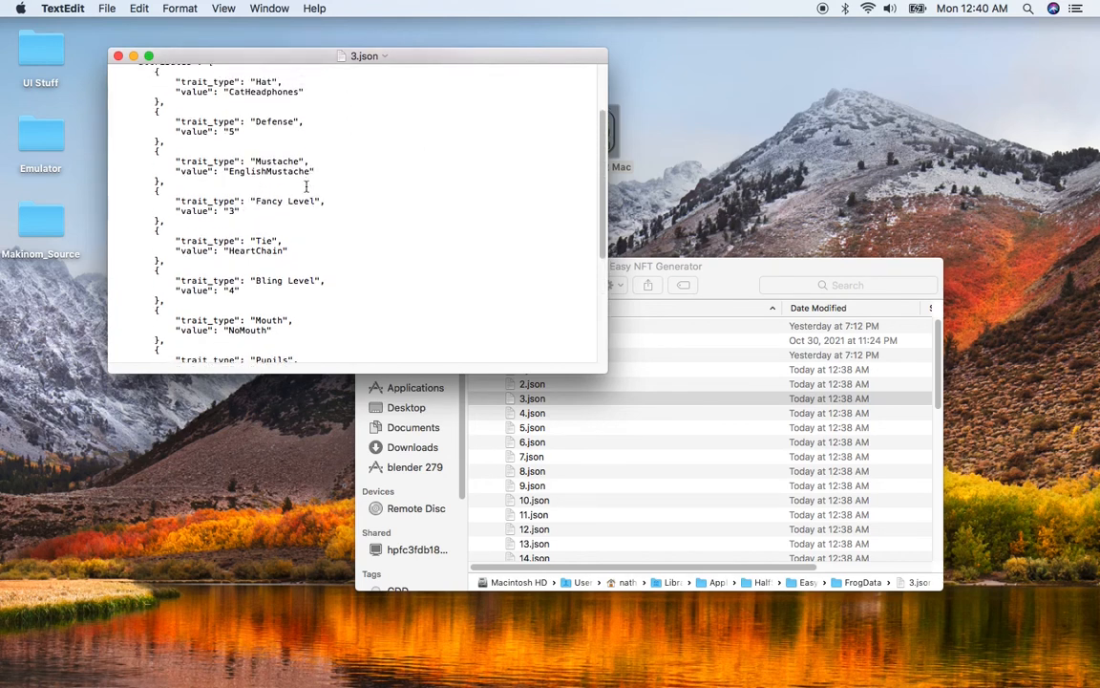
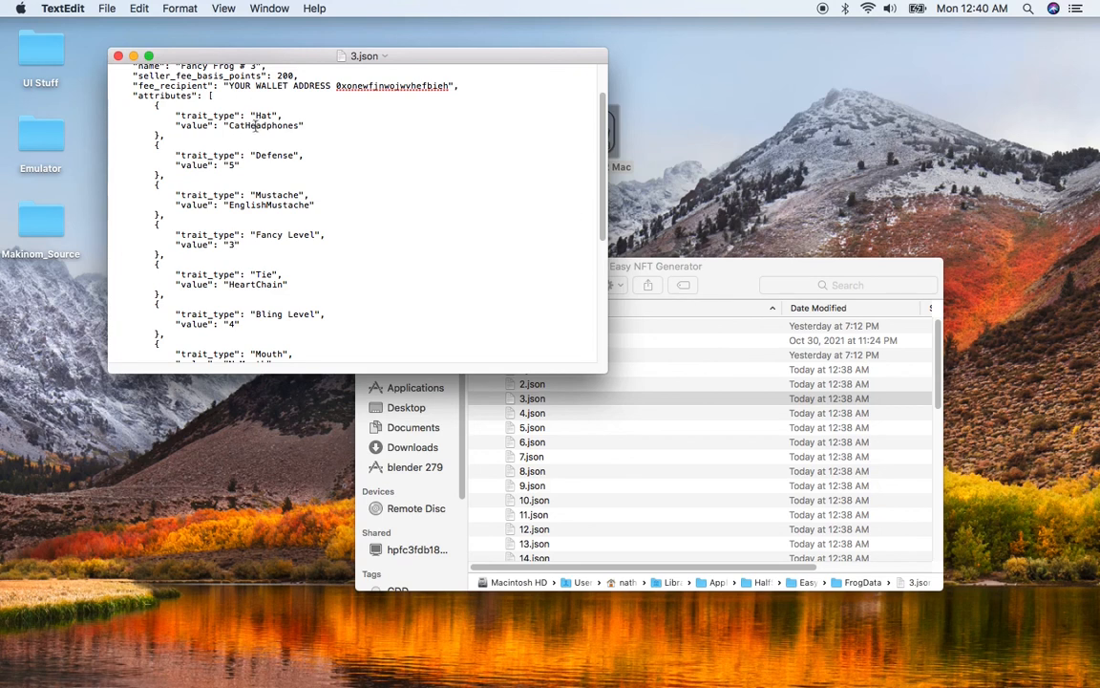
left_click(164, 95)
left_click_drag(157, 105, 303, 141)
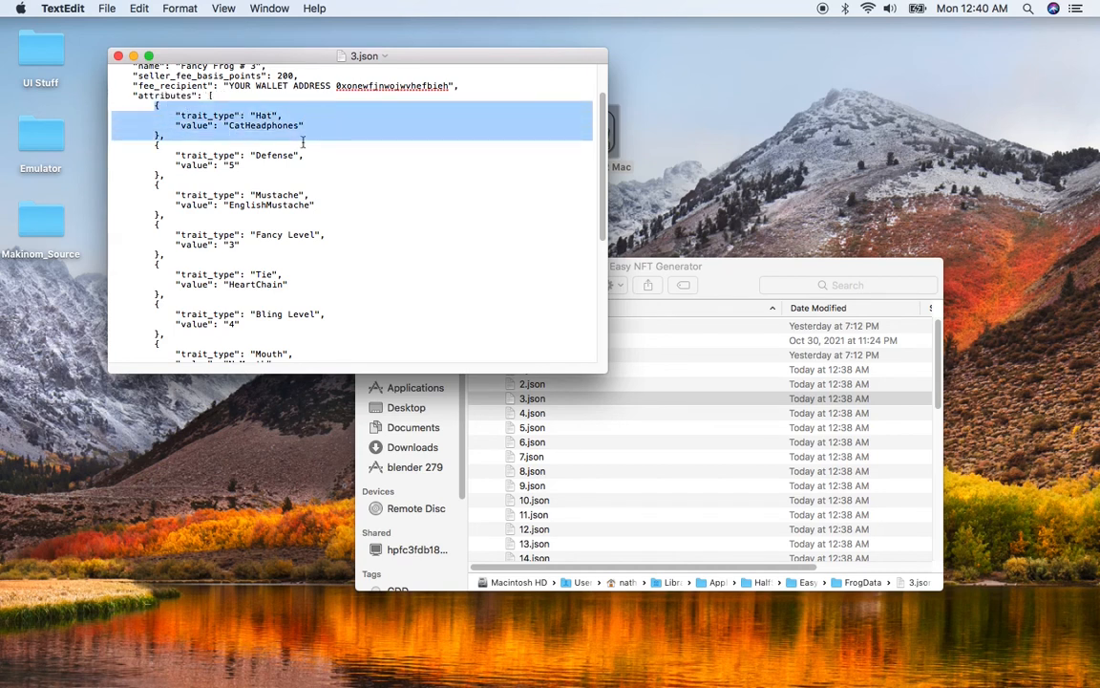
left_click(167, 97)
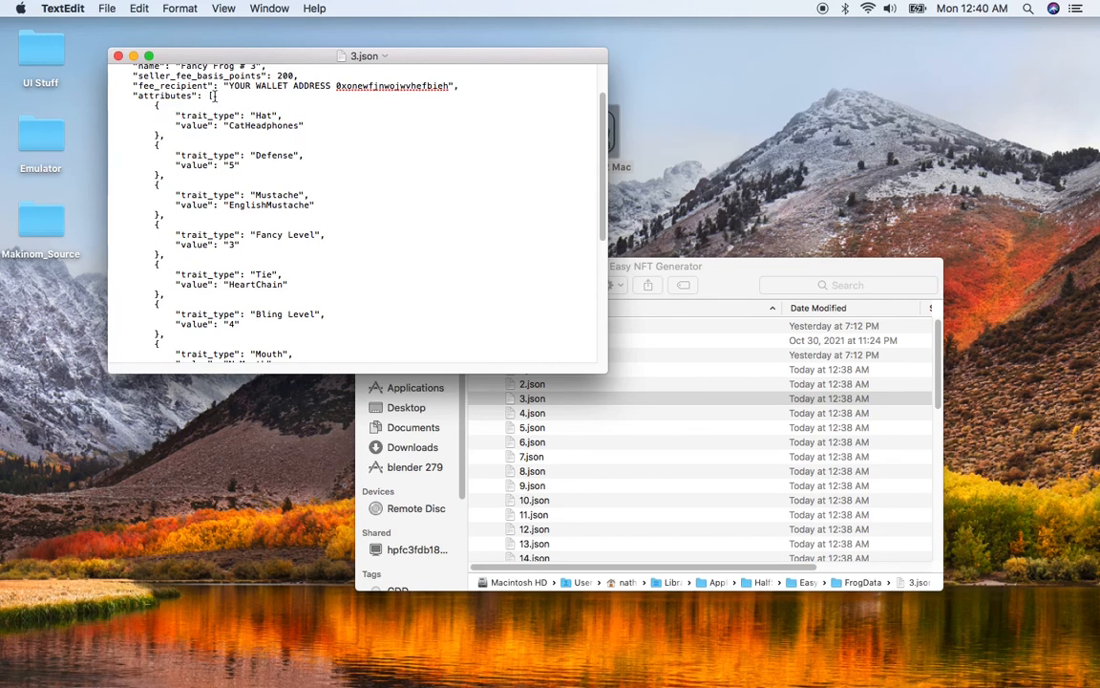
left_click_drag(159, 104, 259, 133)
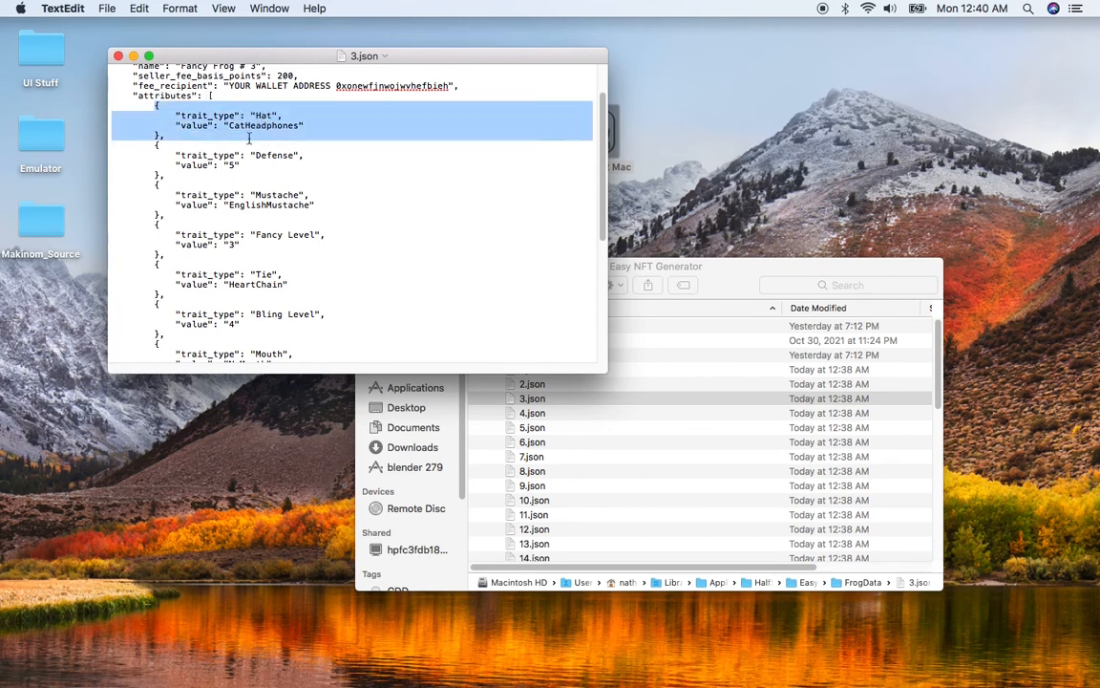
left_click_drag(151, 150, 225, 211)
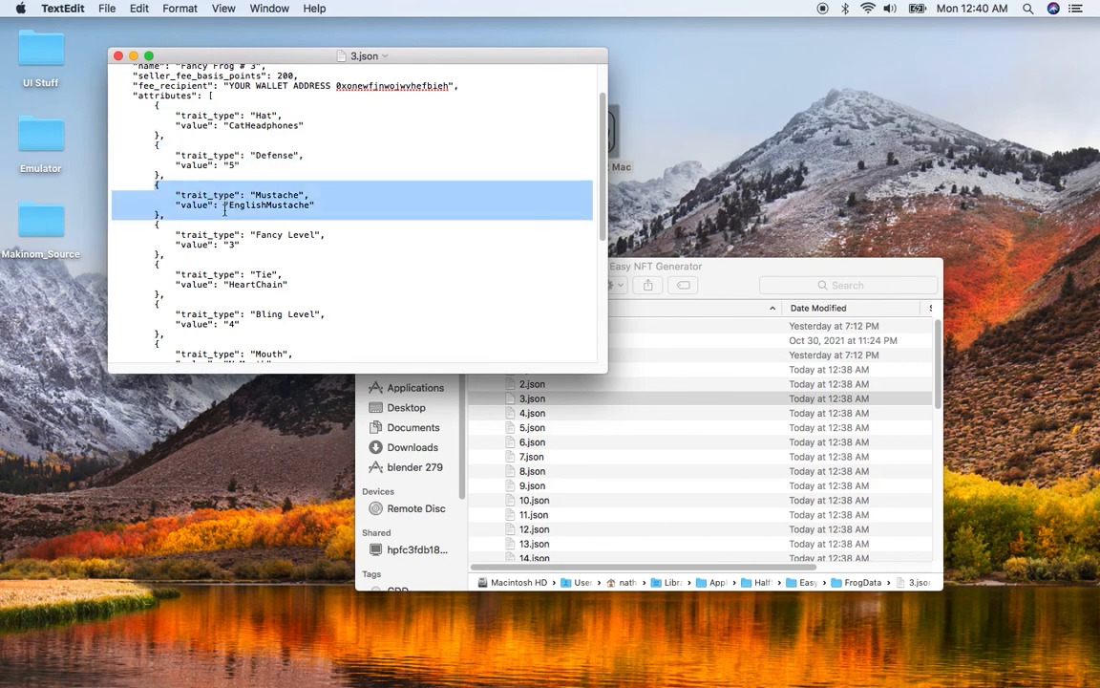
left_click_drag(153, 224, 193, 277)
left_click(193, 277)
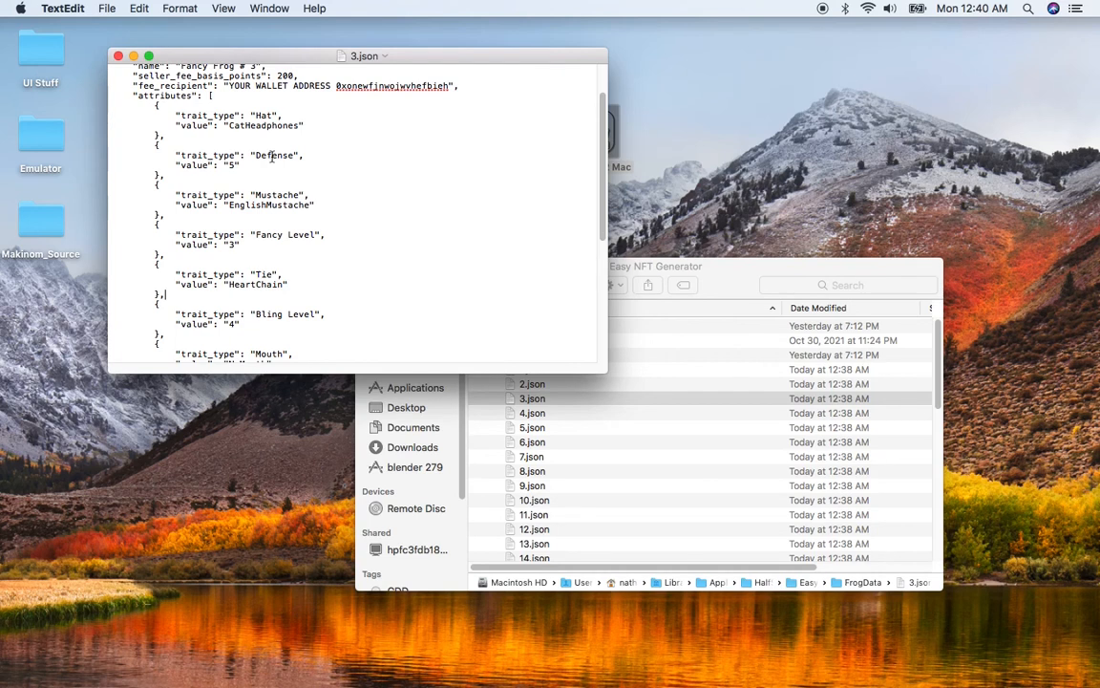
- Inspect how the Defense, Fancy Level, Bling Level and Power values are written in 3.json
double_click(232, 165)
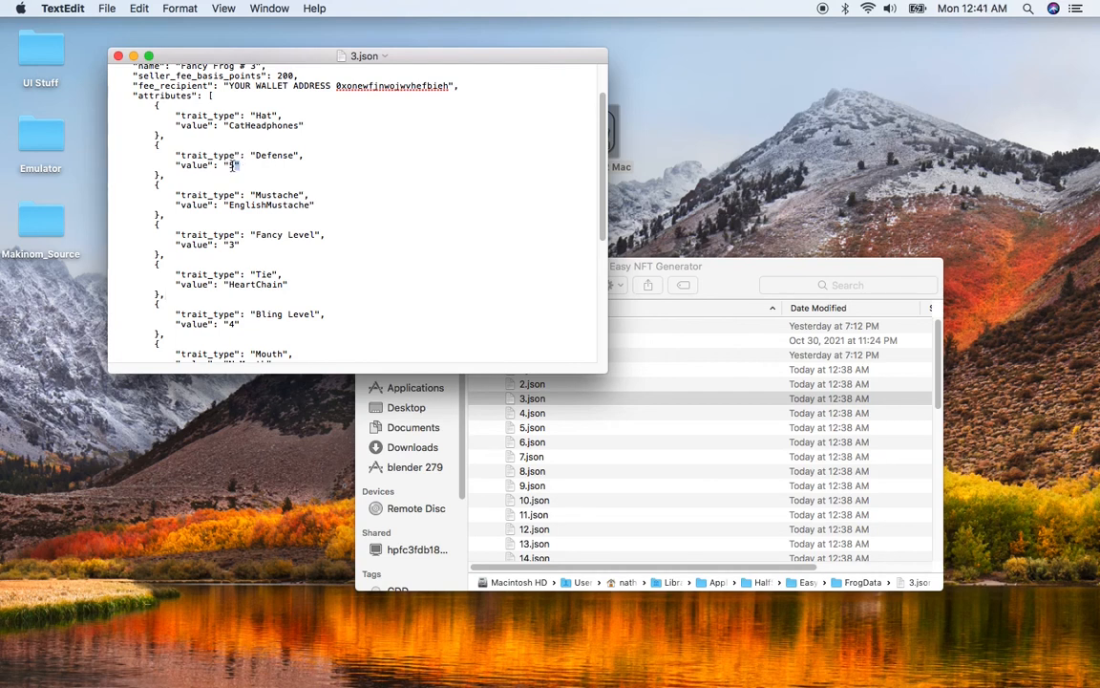
left_click_drag(238, 246, 226, 245)
scroll(246, 275, "down", 2)
double_click(231, 305)
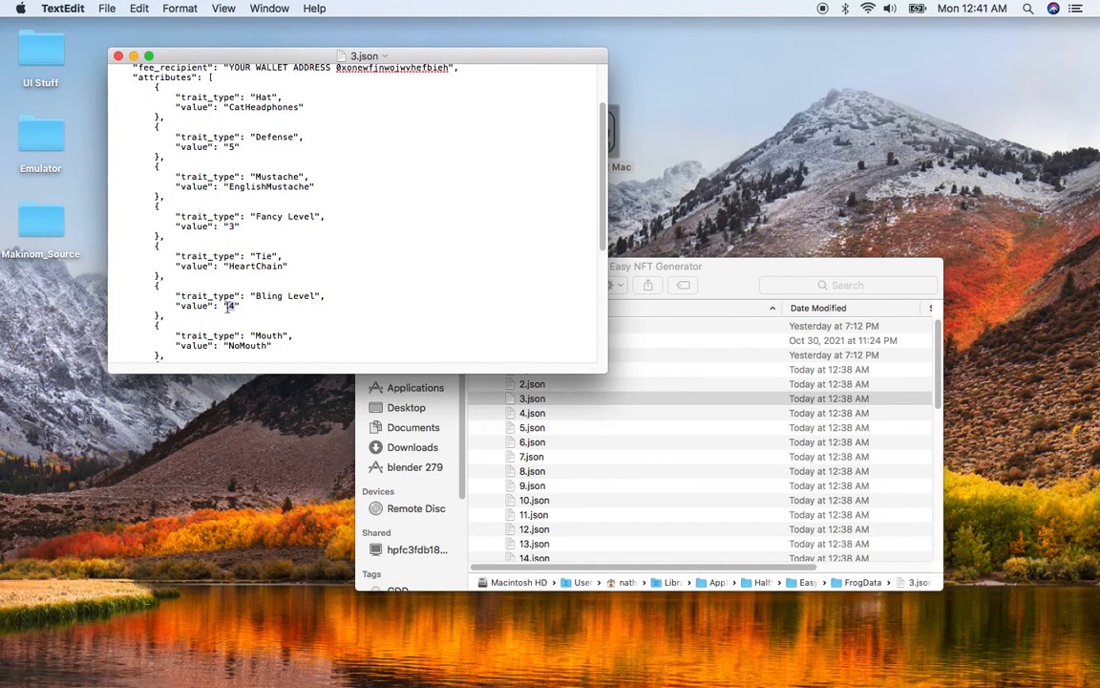
scroll(286, 287, "down", 5)
scroll(290, 289, "down", 2)
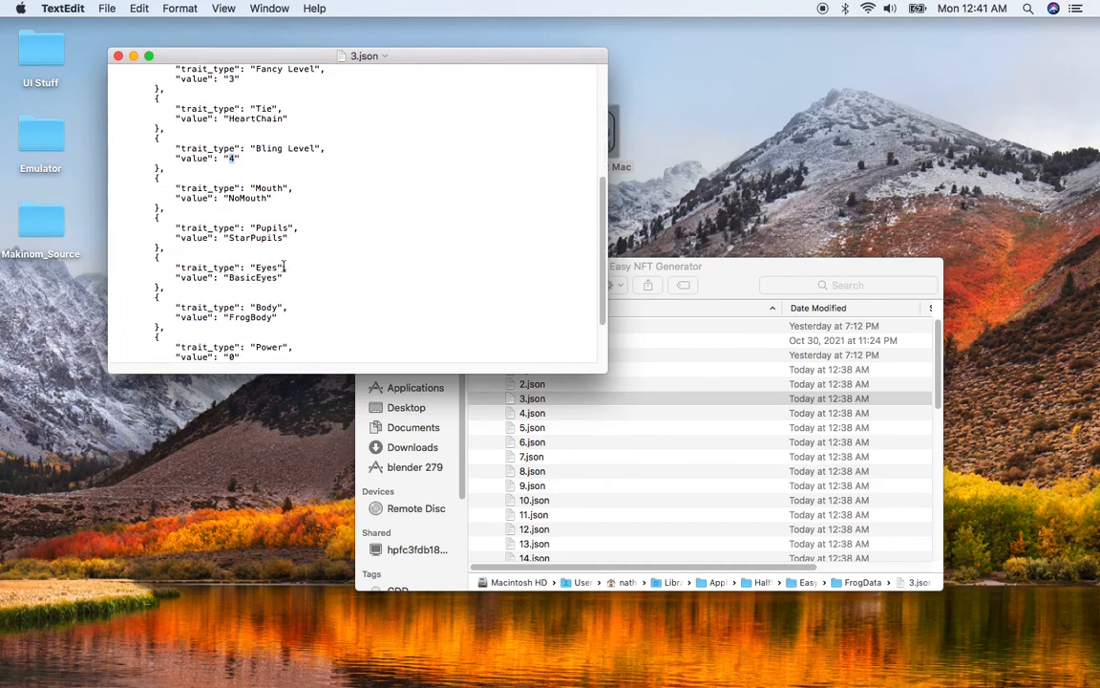
scroll(247, 273, "down", 3)
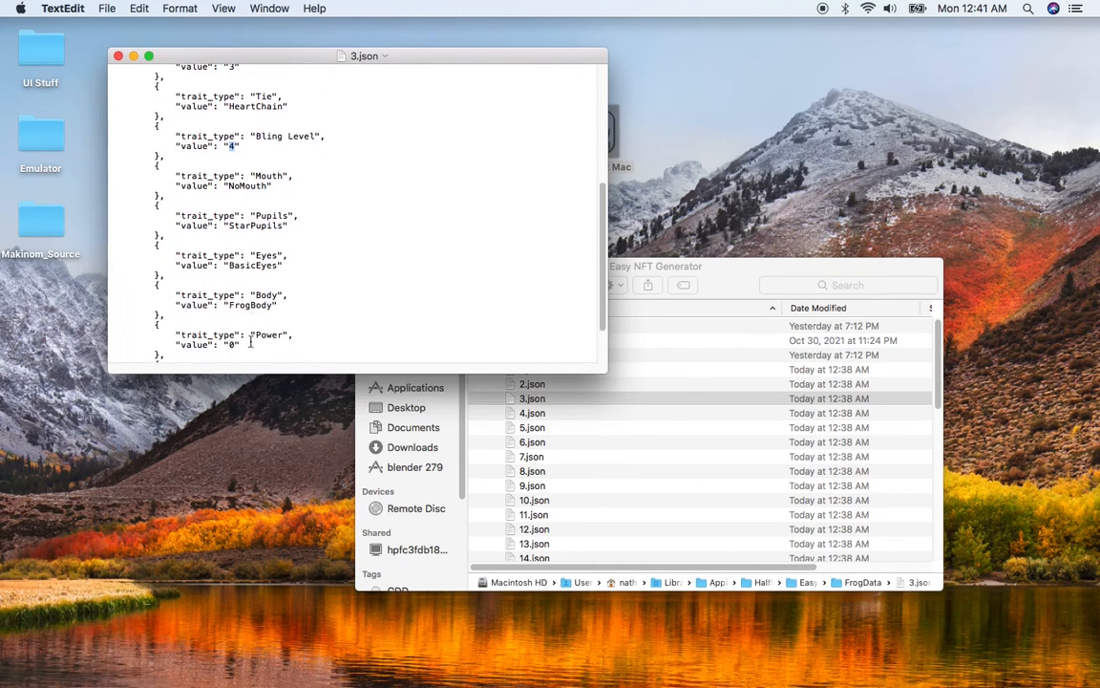
- Look over the whole attributes list in 3.json once more, close the file and return to Finder
scroll(282, 326, "up", 5)
scroll(282, 327, "up", 5)
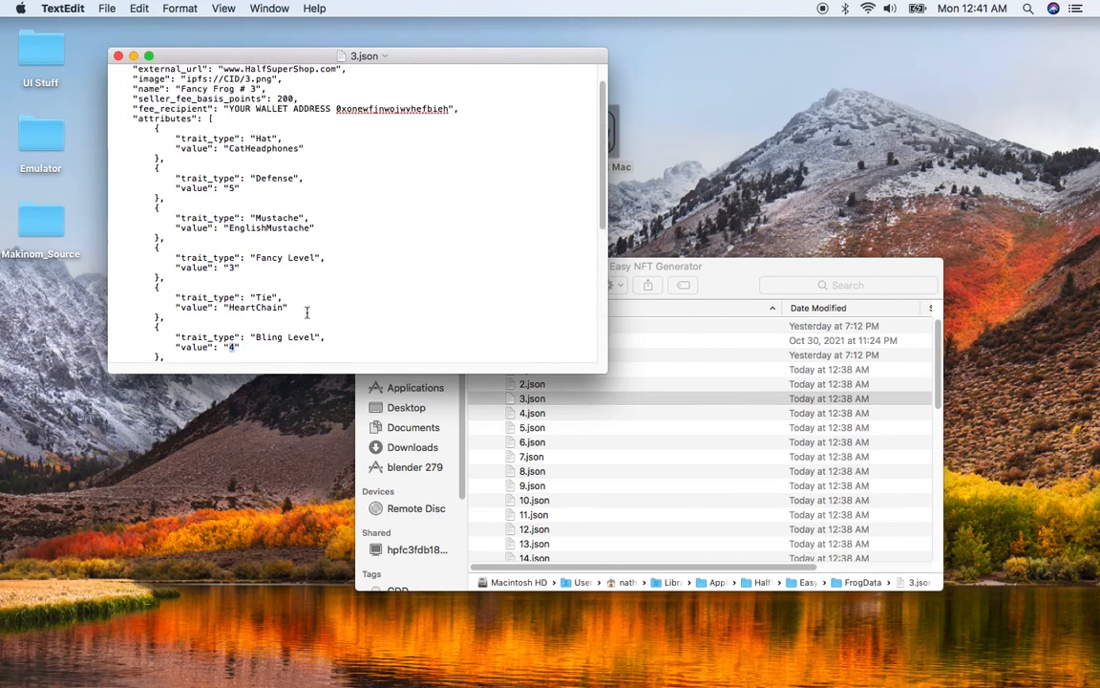
scroll(339, 292, "down", 10)
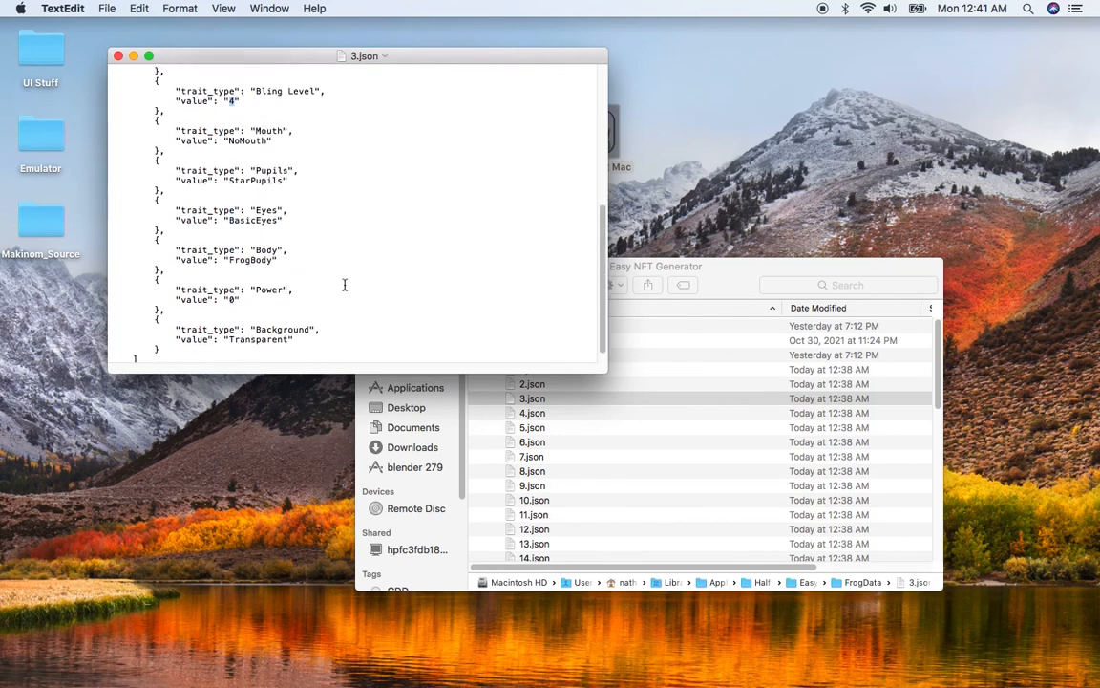
scroll(345, 284, "up", 10)
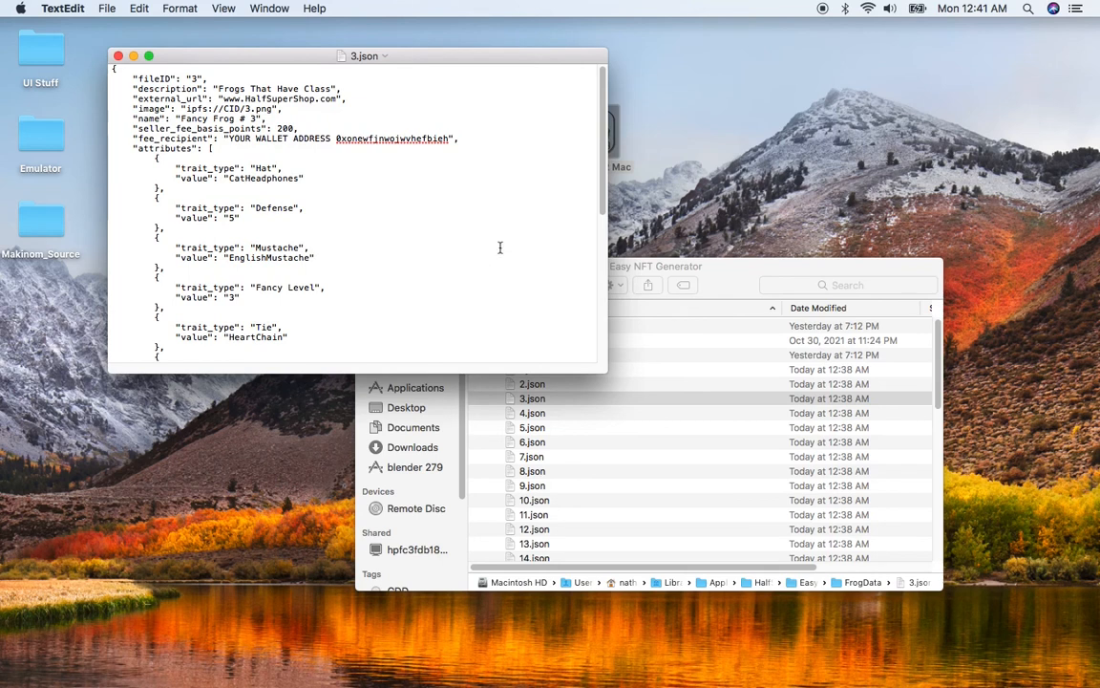
left_click(116, 55)
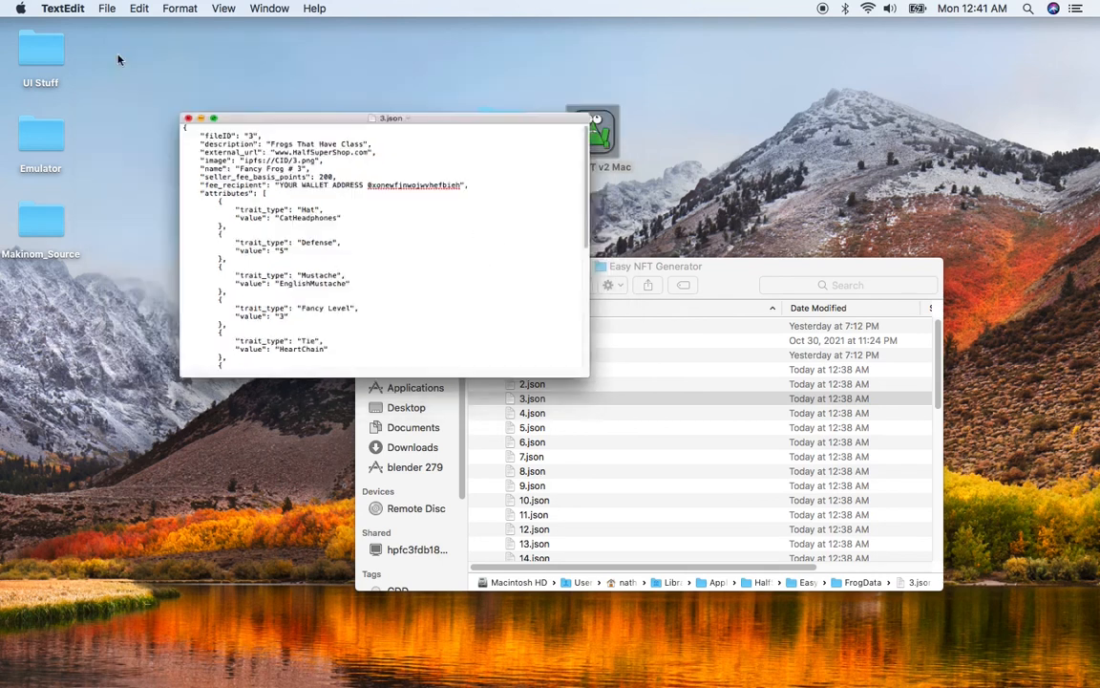
left_click(547, 270)
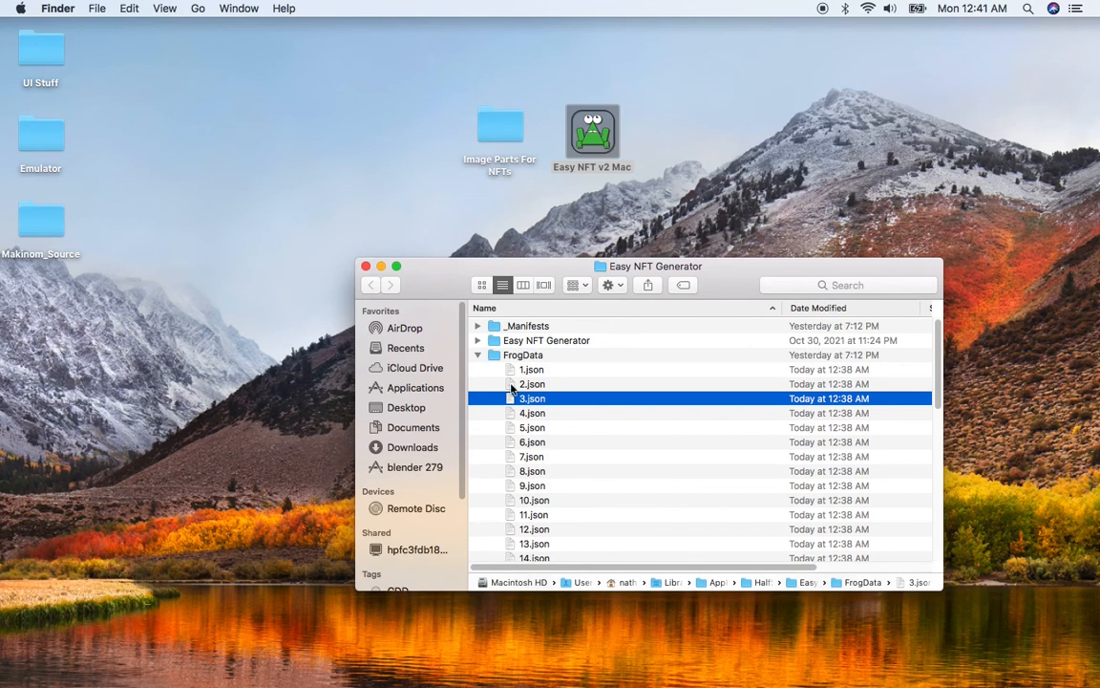
- Switch to Easy NFT v2 Mac and convert the trait value at index 1 to Int in the FrogData JSON files
key("super+Tab")
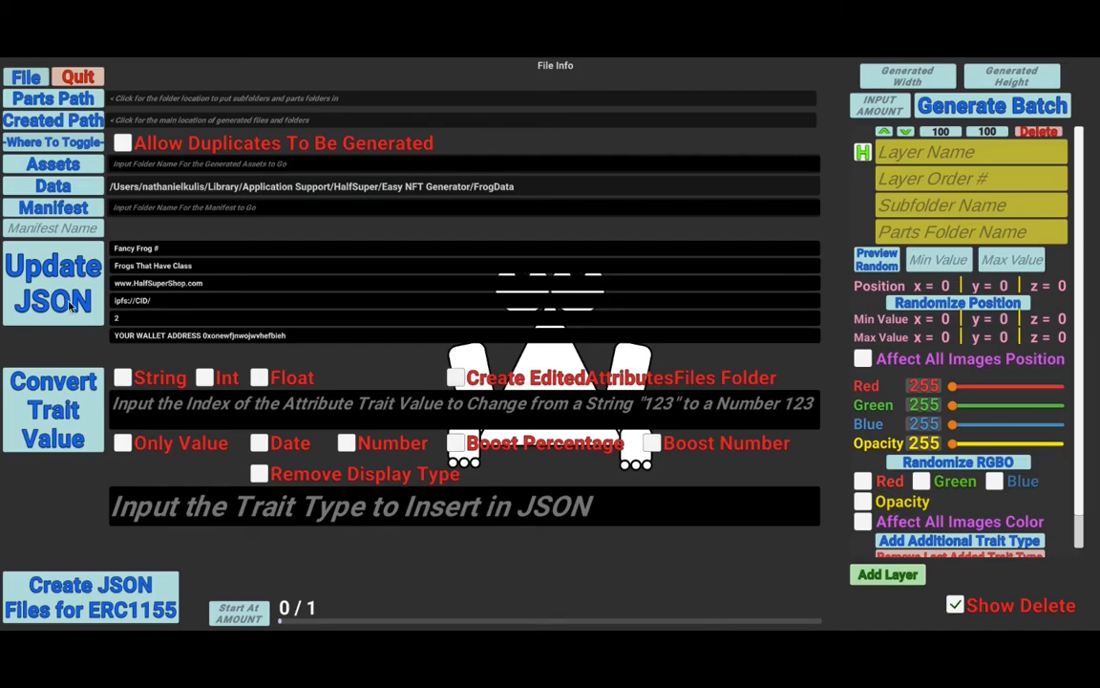
left_click(172, 408)
left_click(204, 377)
left_click(218, 409)
type("1")
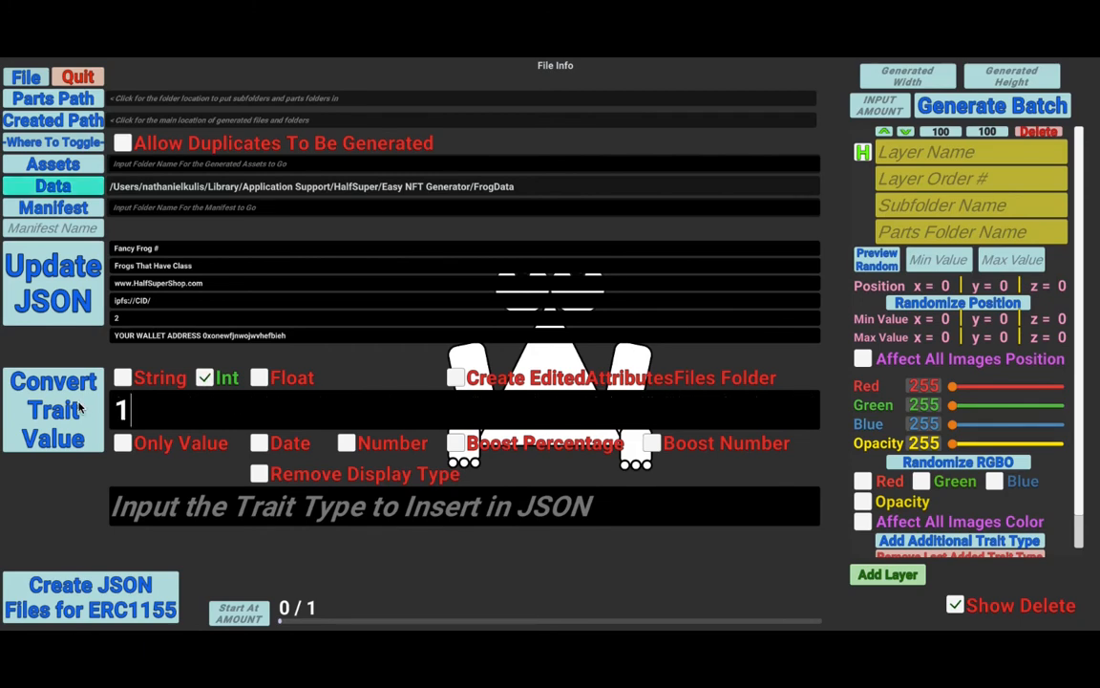
left_click(67, 377)
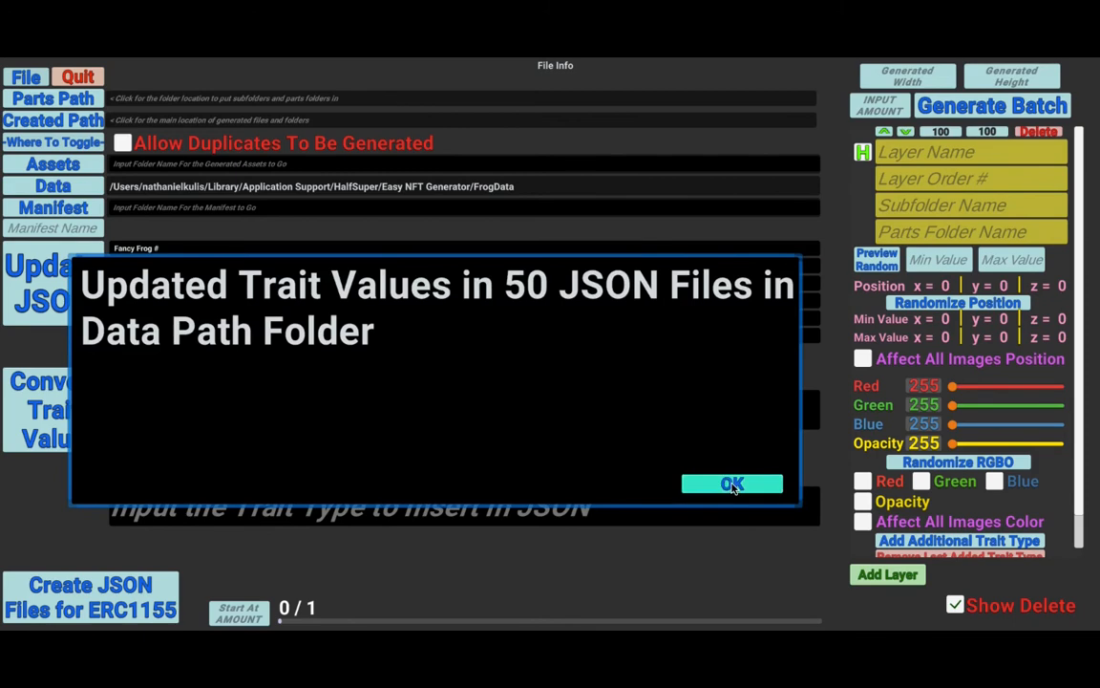
left_click(733, 485)
- Convert the trait value at index 3 to Int in the FrogData JSON files
left_click(191, 411)
type("3")
key("Return")
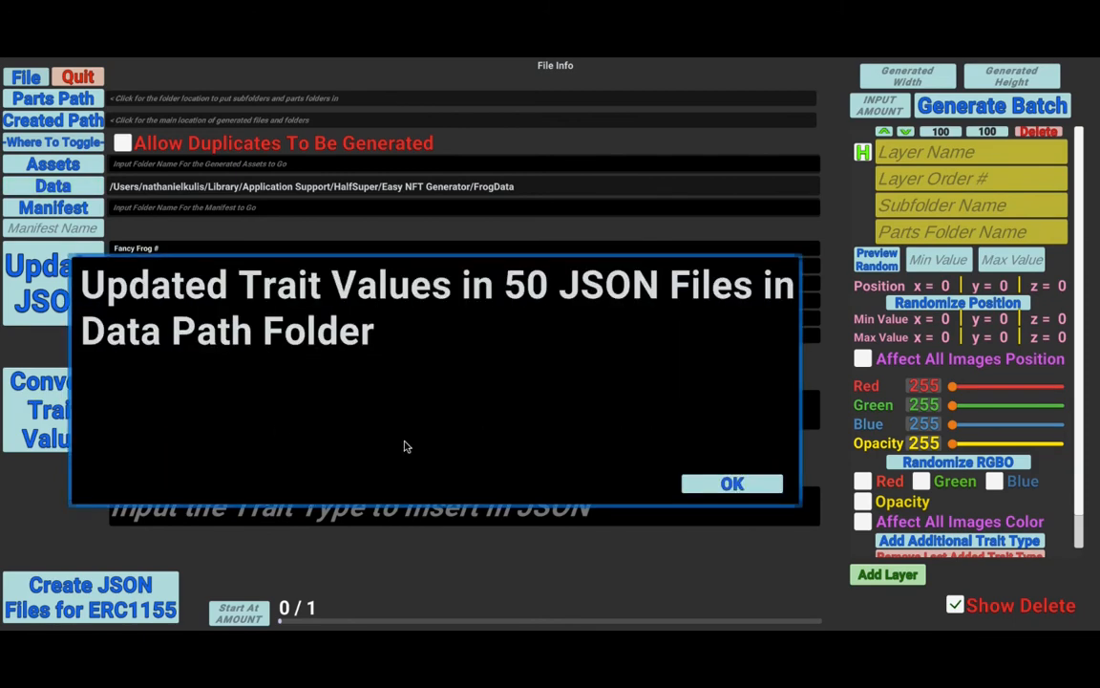
key("Return")
- Convert the trait value at index 5 to Int in the FrogData JSON files
left_click(218, 416)
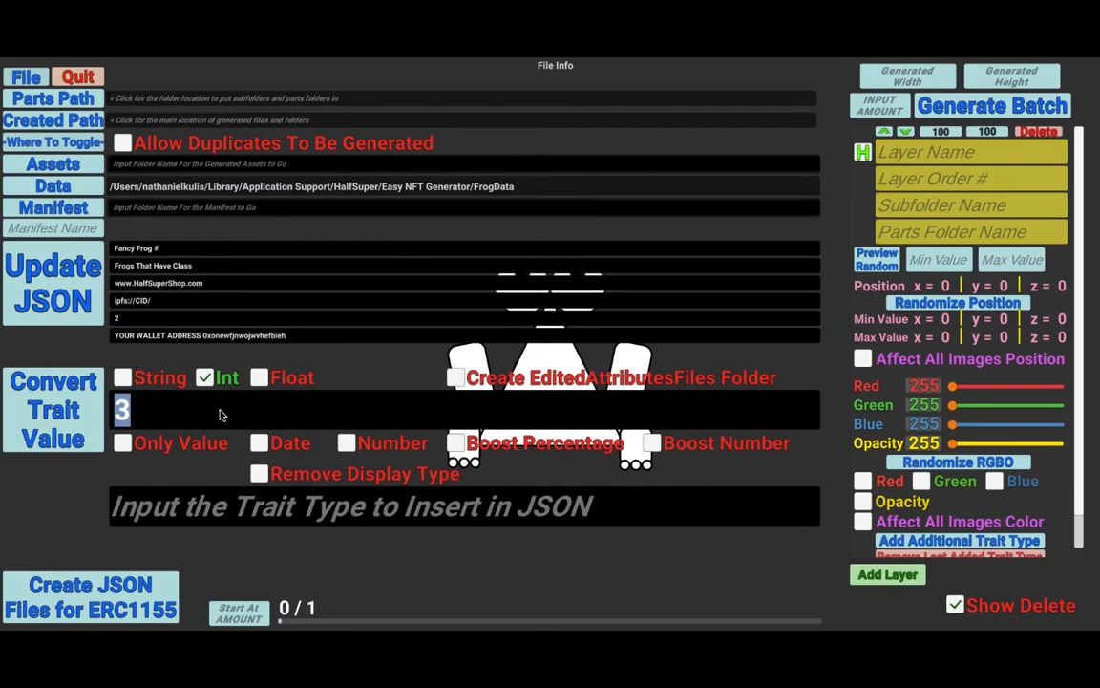
type("5")
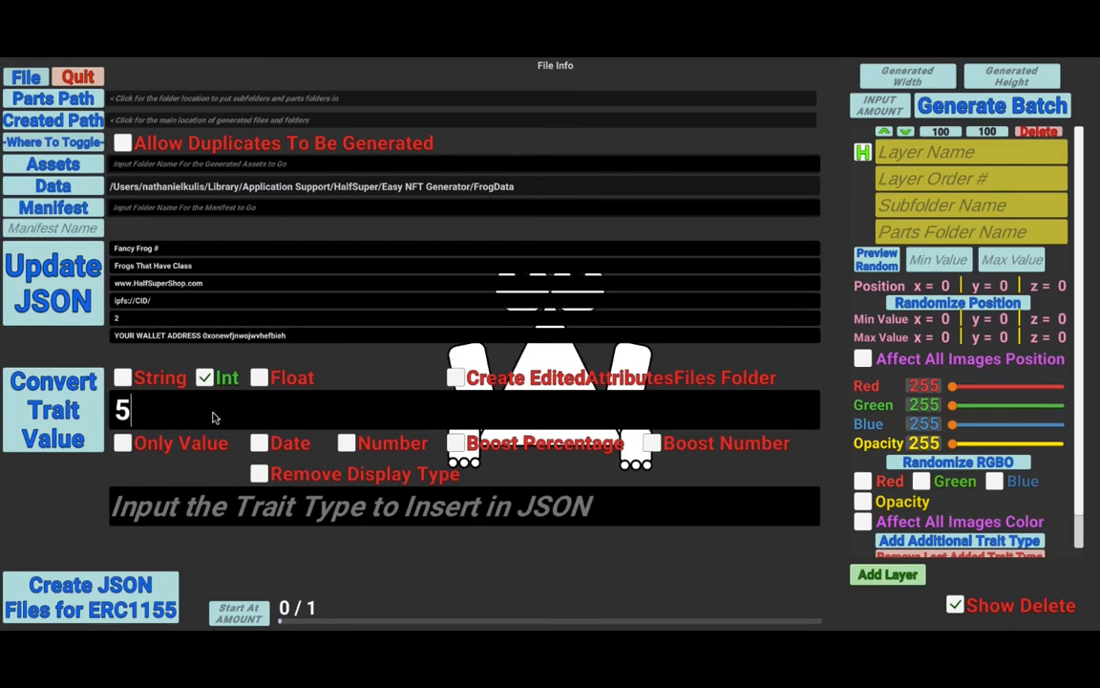
left_click(84, 406)
left_click(709, 477)
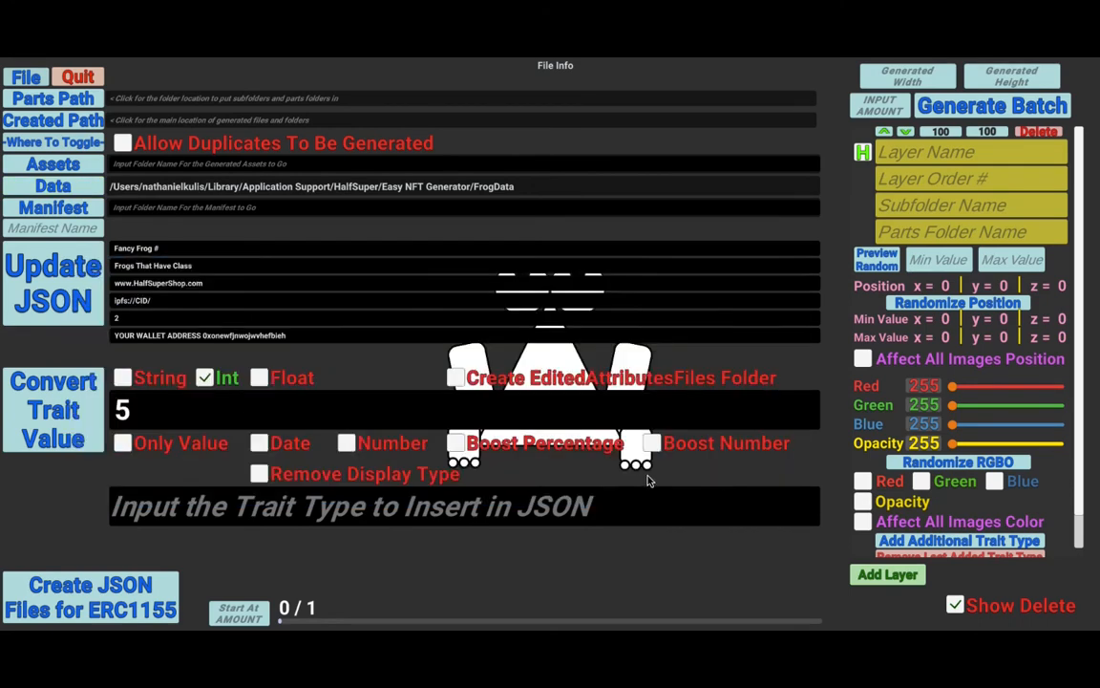
- Convert the trait value at index 10 to Int in the FrogData JSON files
left_click(242, 418)
type("10")
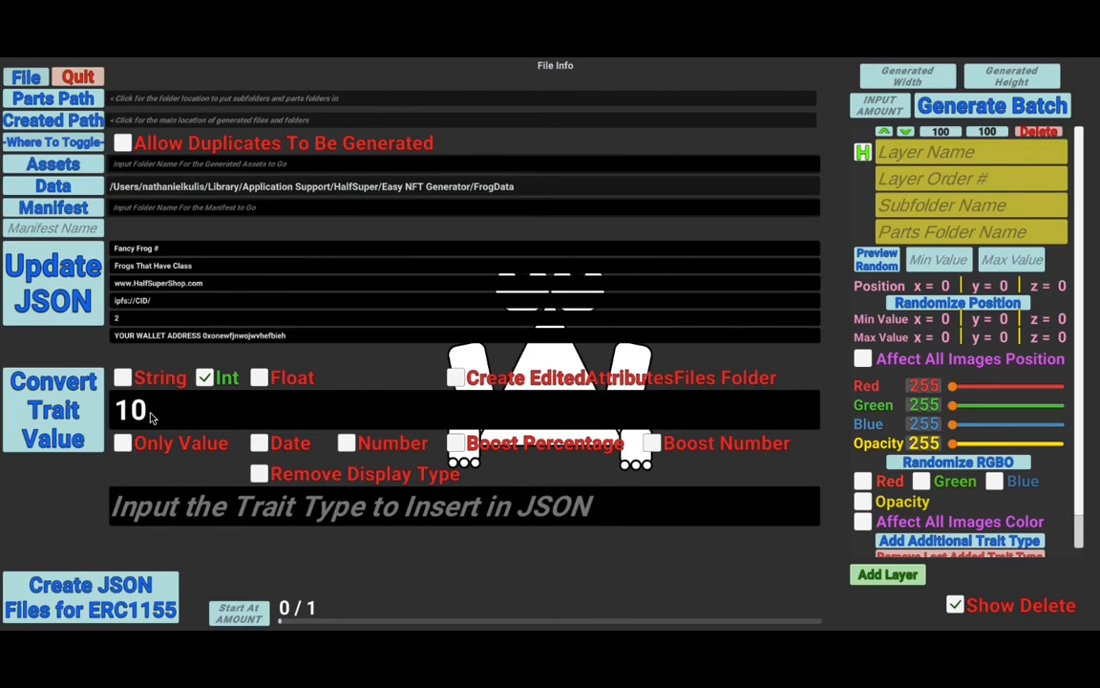
left_click(91, 410)
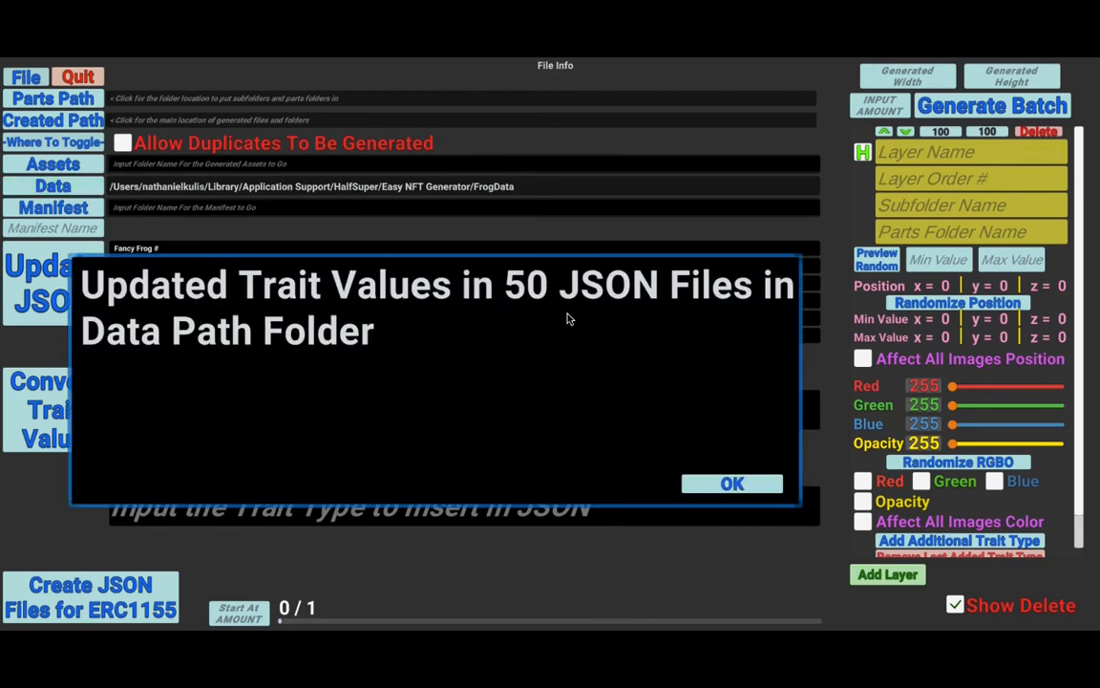
left_click(734, 484)
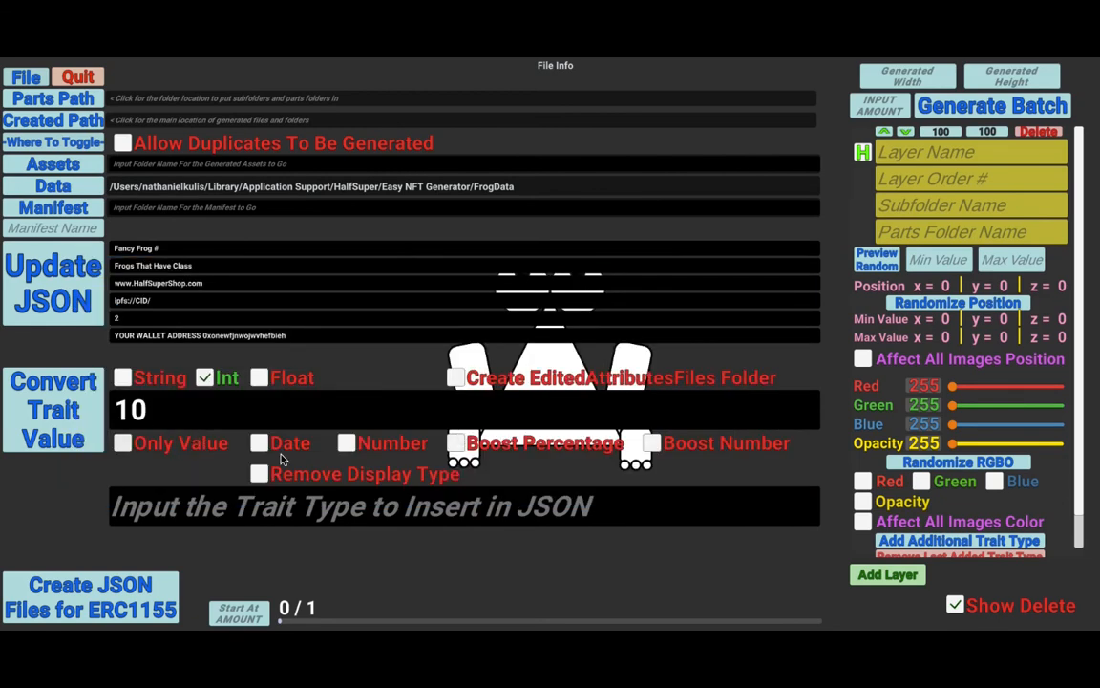
- Open 3.json from Finder and check the format of the converted Defense, Fancy Level, Bling Level and Power values
key("super+Tab")
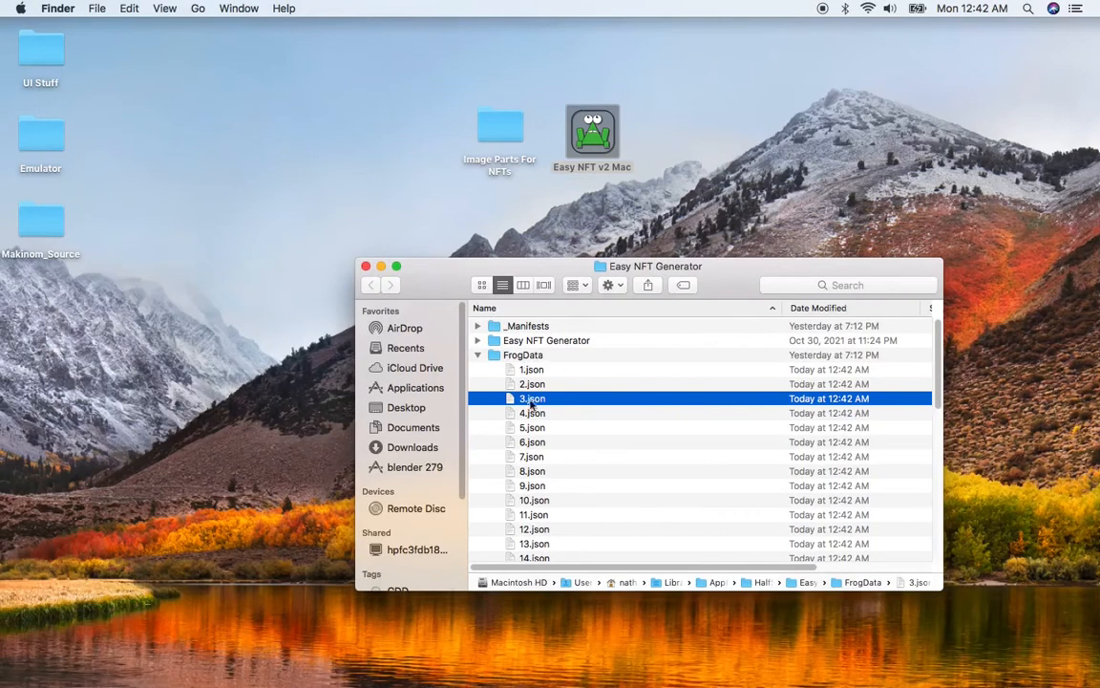
double_click(537, 404)
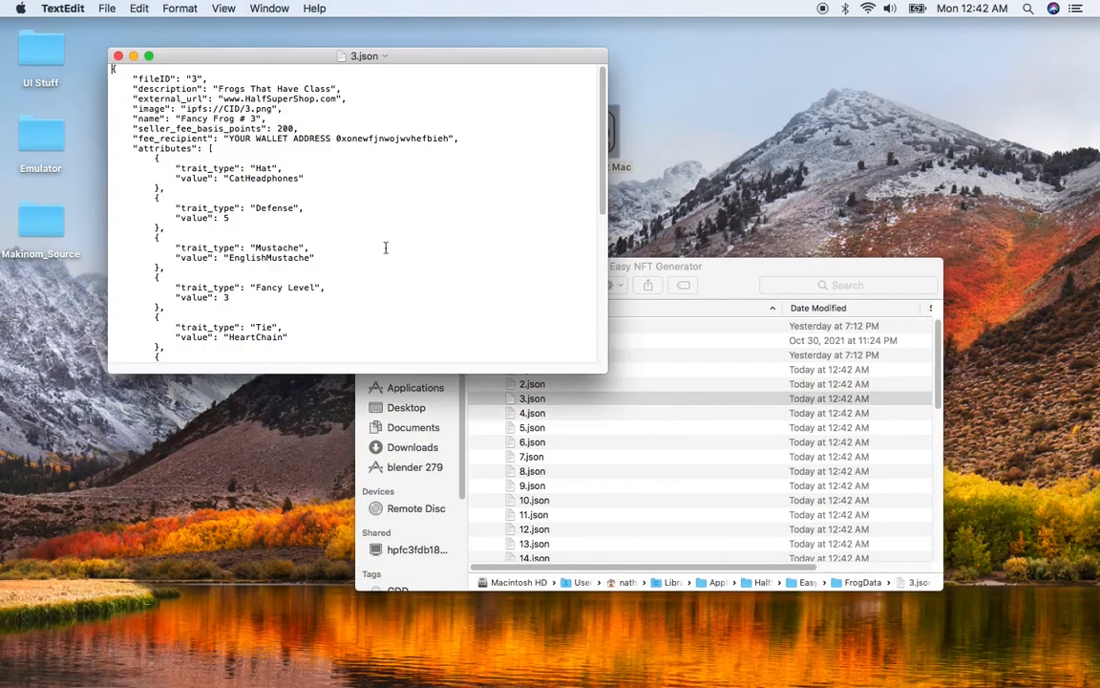
double_click(225, 217)
left_click(258, 220)
double_click(226, 298)
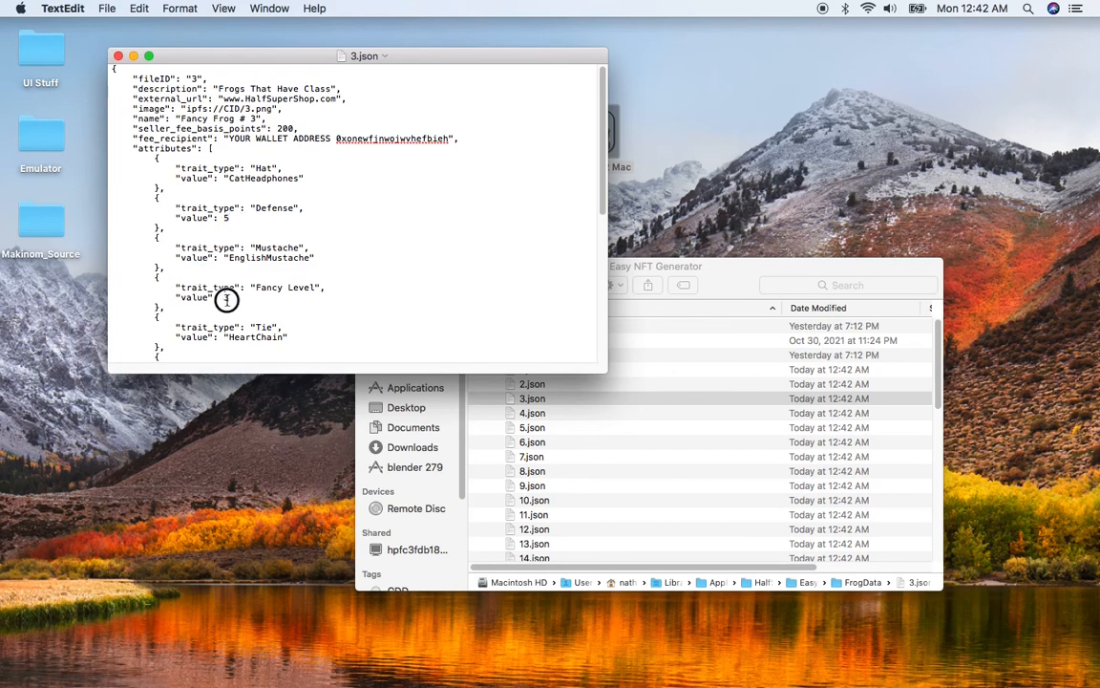
scroll(230, 268, "down", 4)
double_click(228, 278)
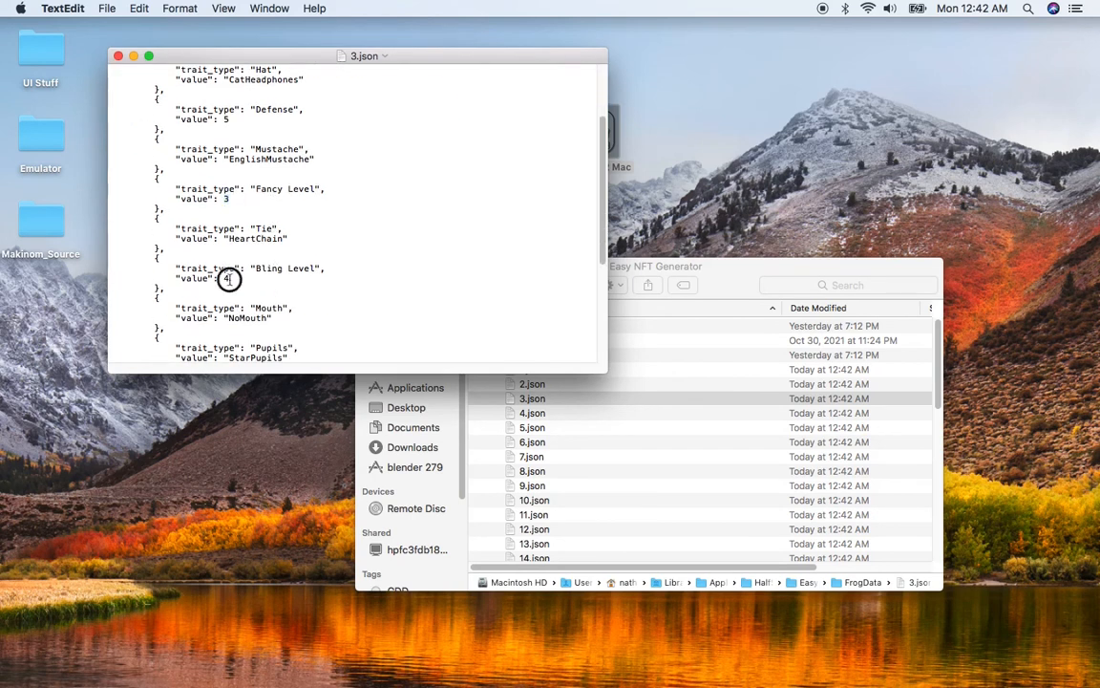
scroll(268, 308, "down", 5)
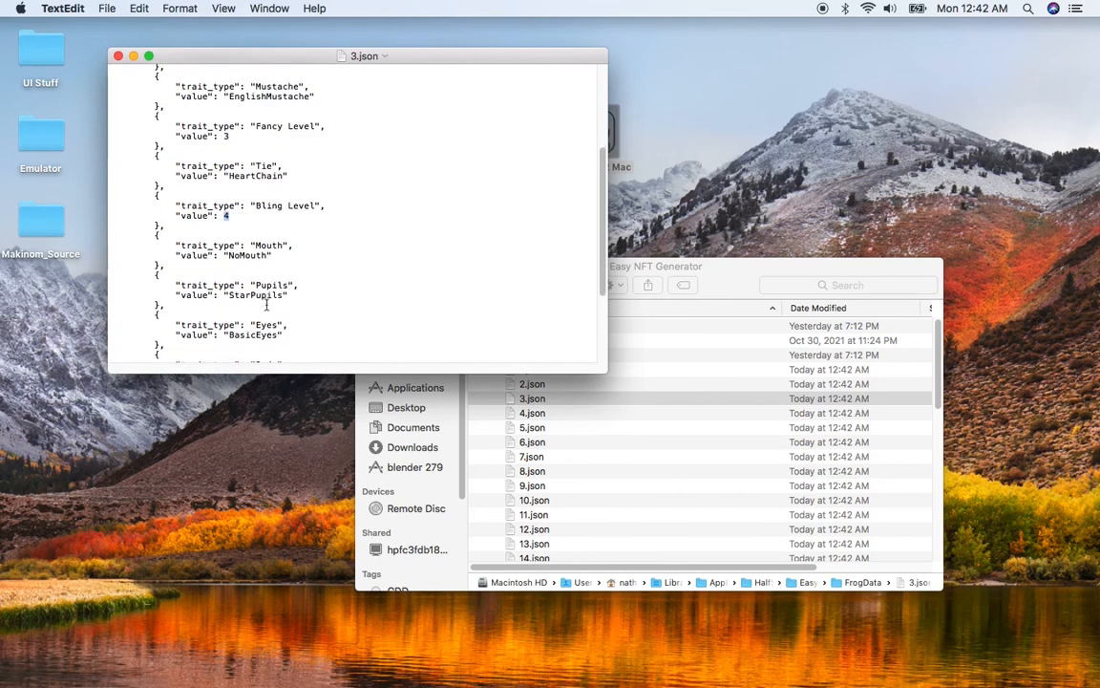
scroll(264, 315, "down", 2)
double_click(226, 287)
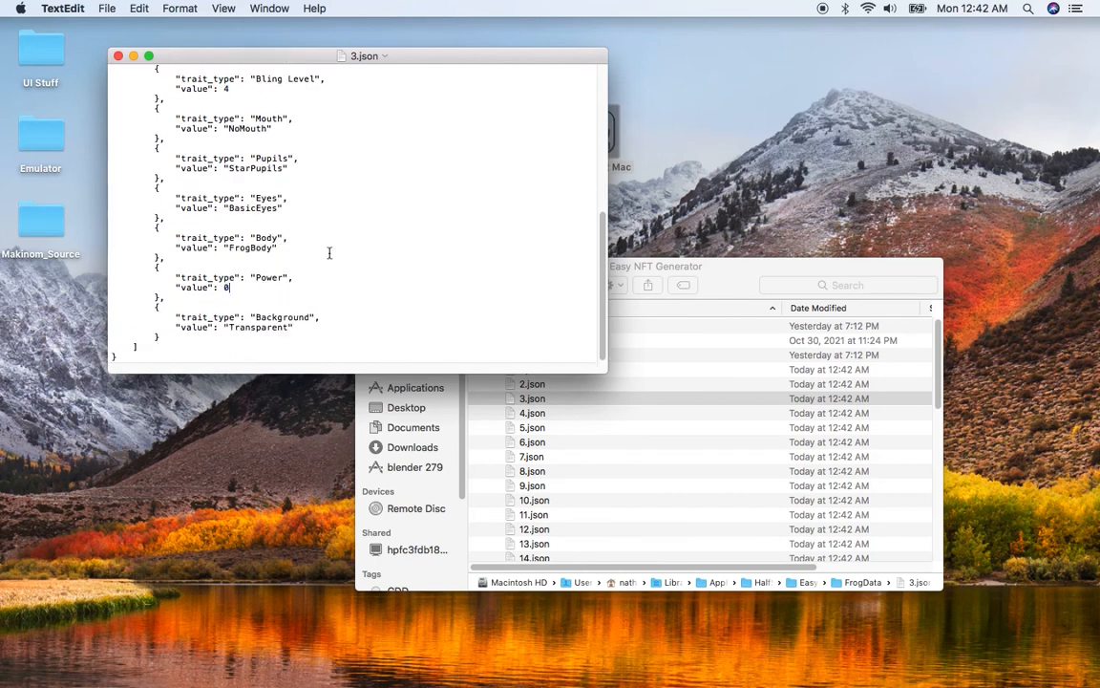
- Review the attributes list in 3.json from Background back up to the Hat entry, and close the file
scroll(334, 254, "up", 8)
scroll(340, 254, "down", 8)
left_click(283, 251)
scroll(248, 258, "up", 10)
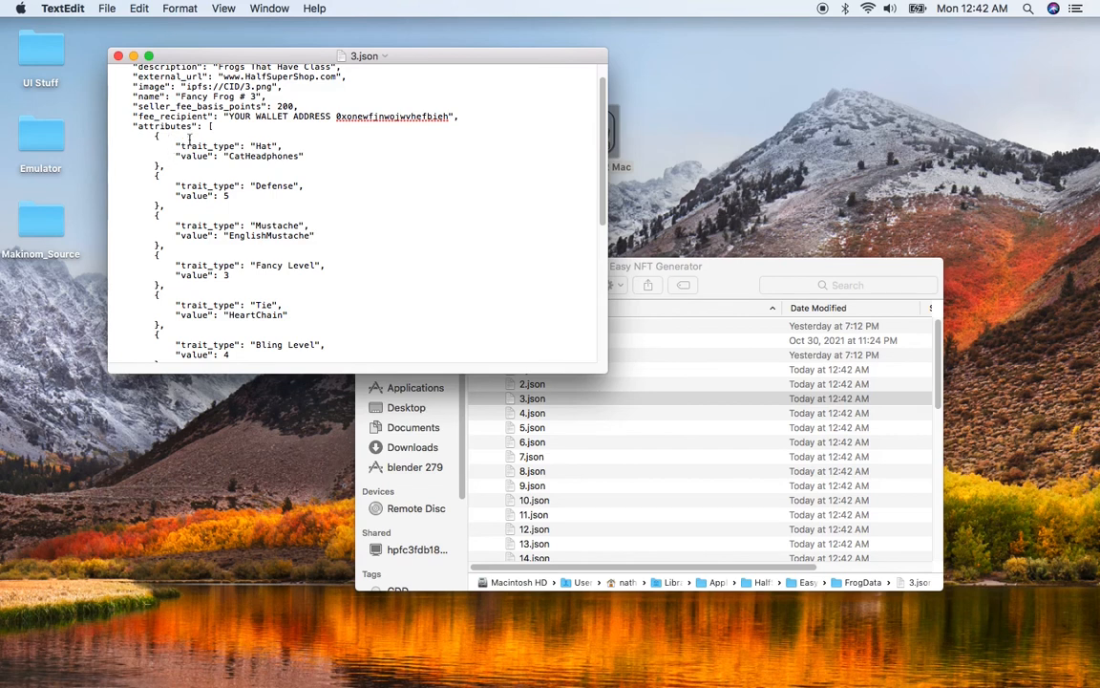
left_click_drag(211, 141, 312, 152)
left_click(307, 153)
left_click(117, 55)
- Switch back to Easy NFT v2 Mac and convert the trait value at index 0 to Int in the FrogData JSON files
key("super+Tab")
key("super+Tab")
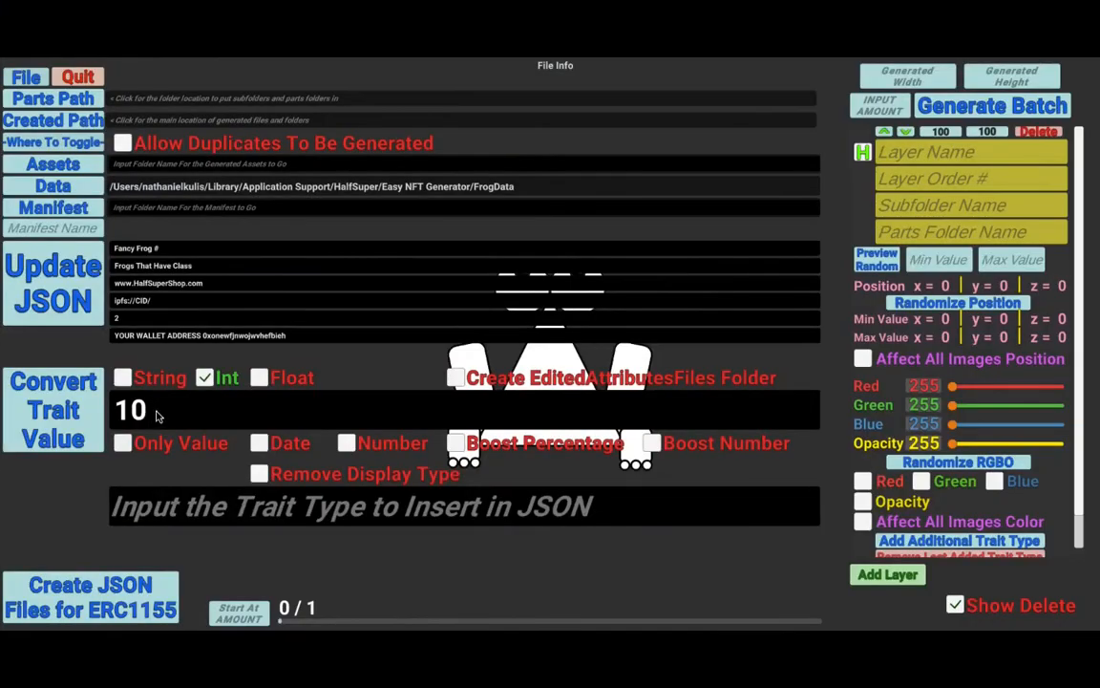
left_click(143, 409)
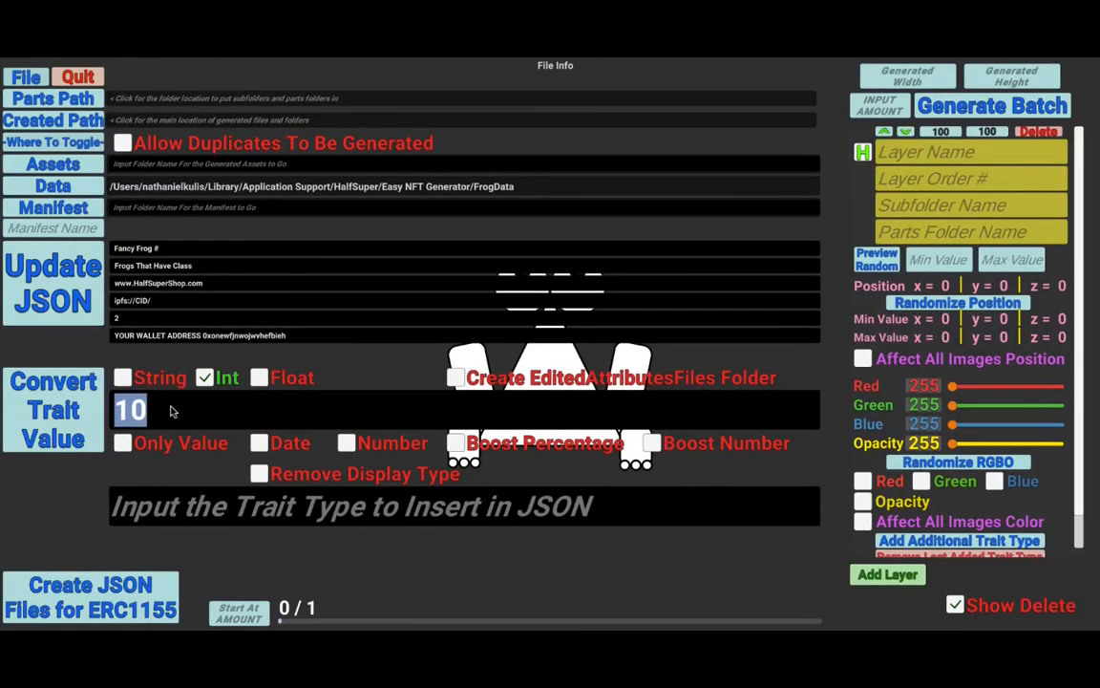
type("0")
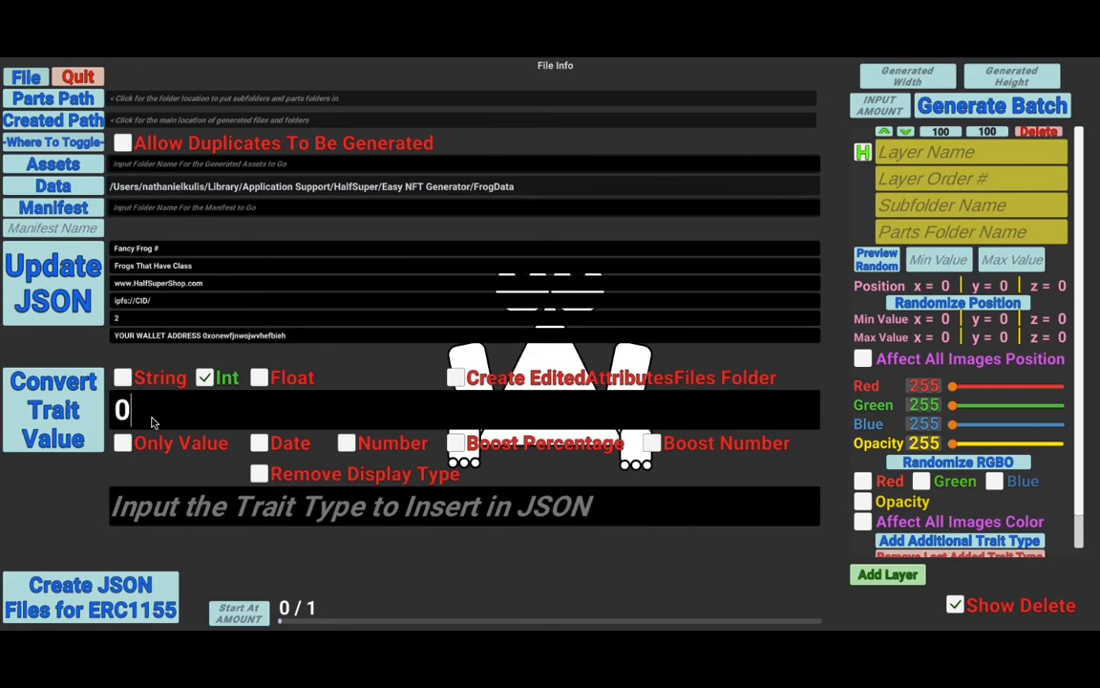
left_click(71, 396)
left_click(731, 484)
- Open 3.json and 4.json from FrogData in Finder, check the converted Hat value in each, and close both files
key("super+Tab")
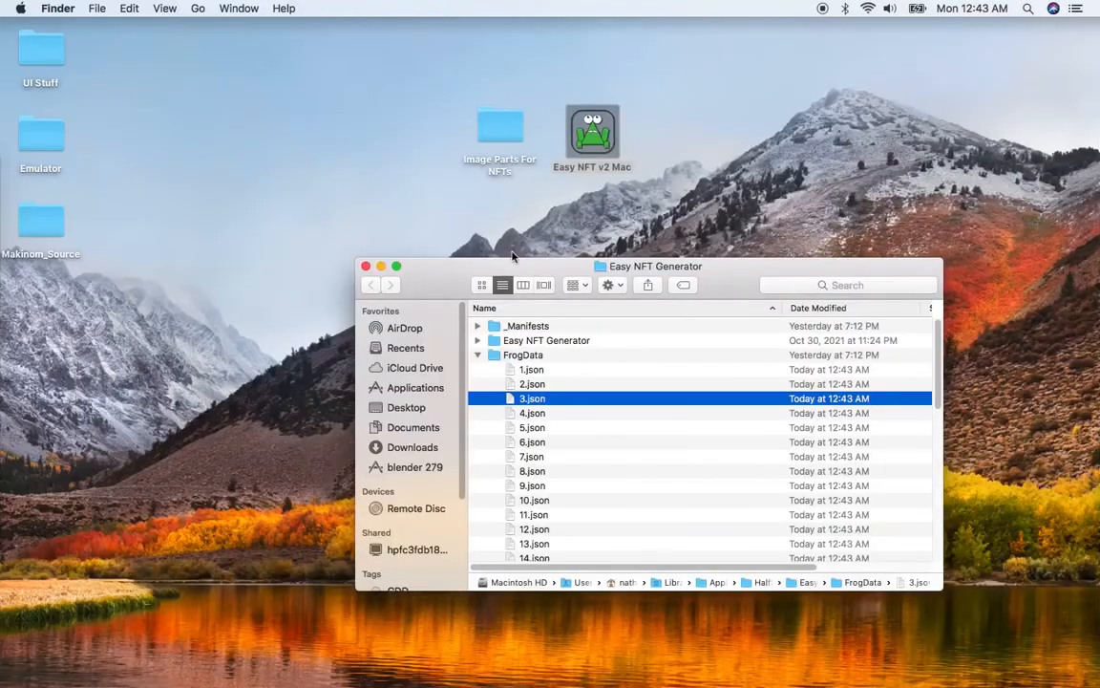
key("super+o")
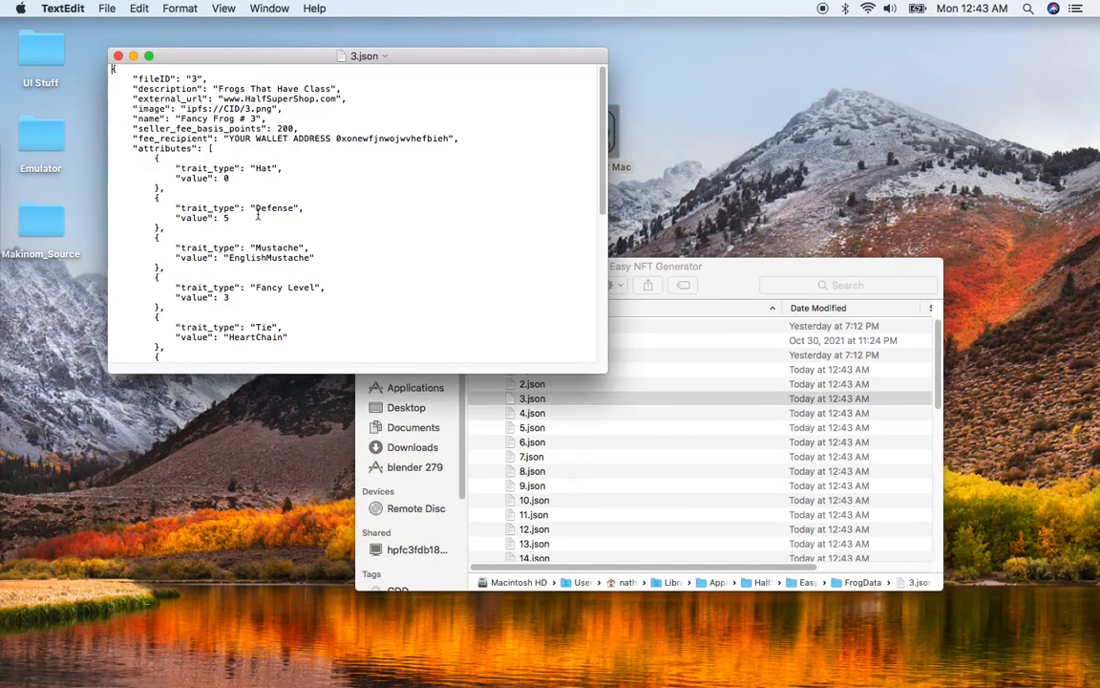
left_click(224, 178)
left_click(584, 432)
double_click(530, 415)
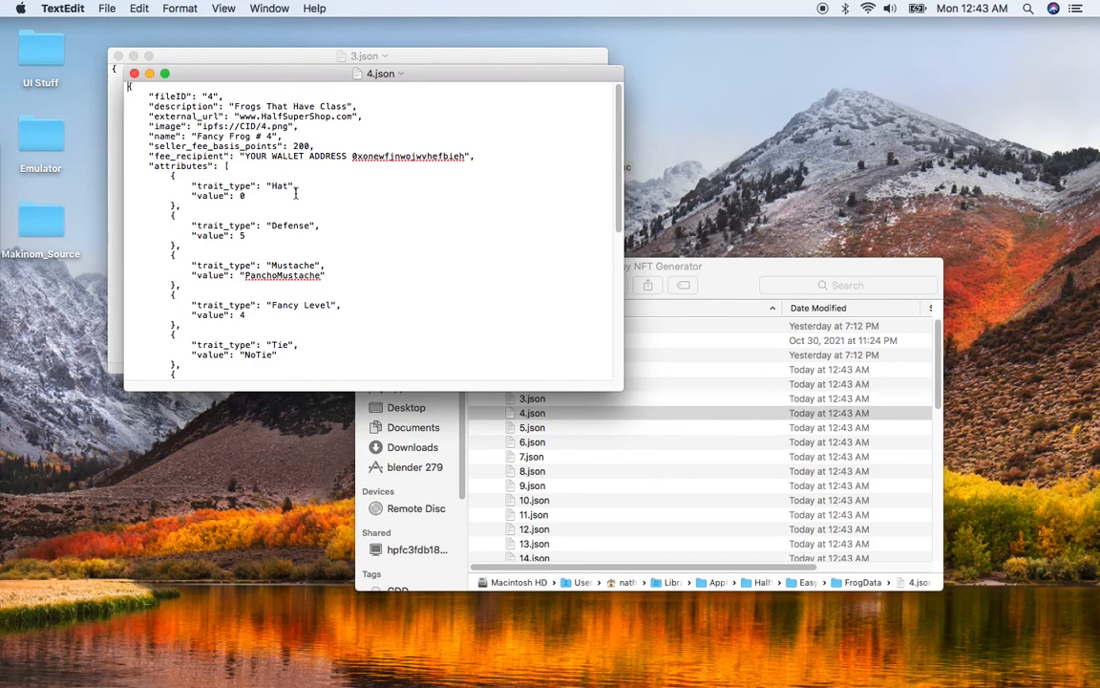
left_click(134, 74)
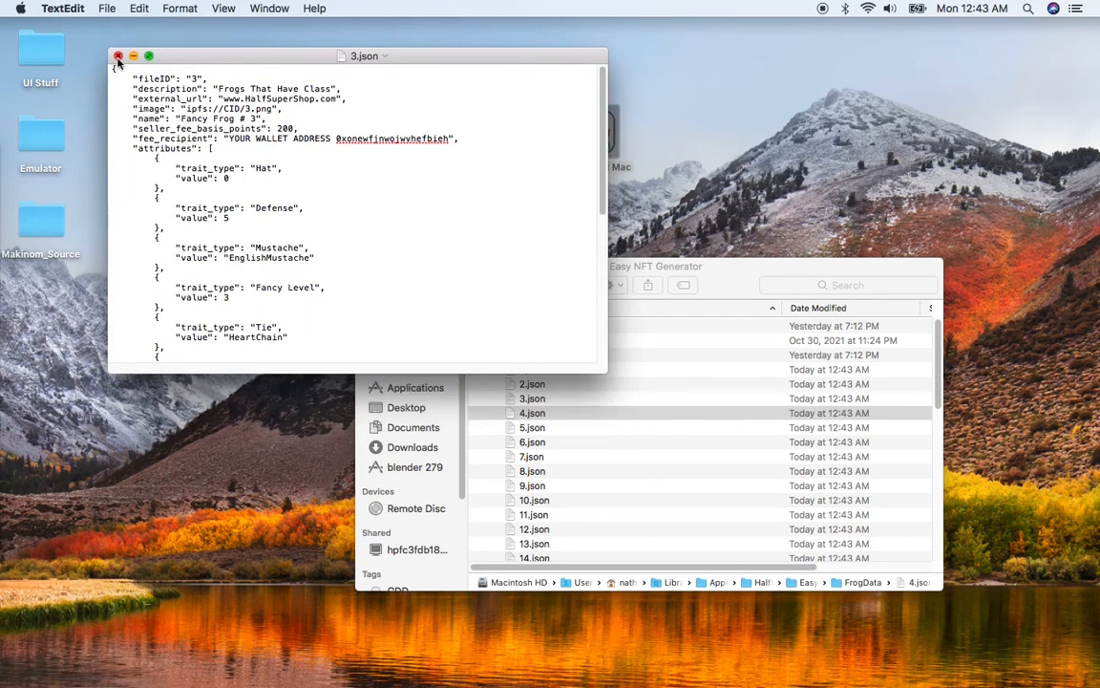
left_click(117, 56)
left_click(538, 269)
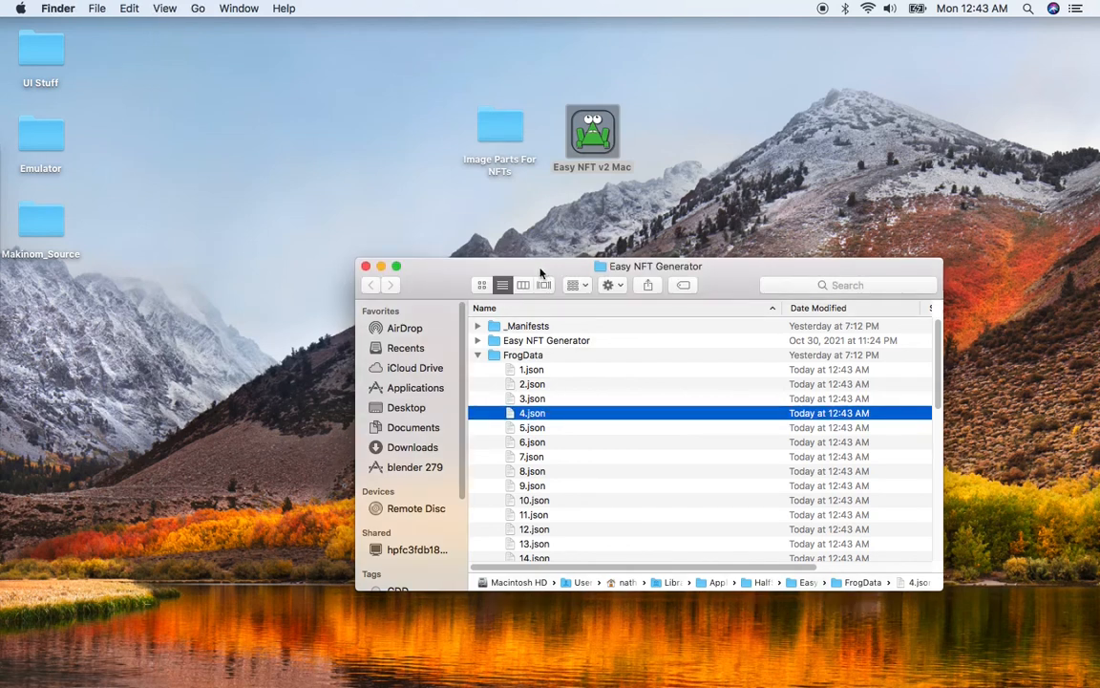
- In Easy NFT v2 Mac, enable the option to create an EditedAttributesFiles folder for the trait value conversion
key("super+Tab")
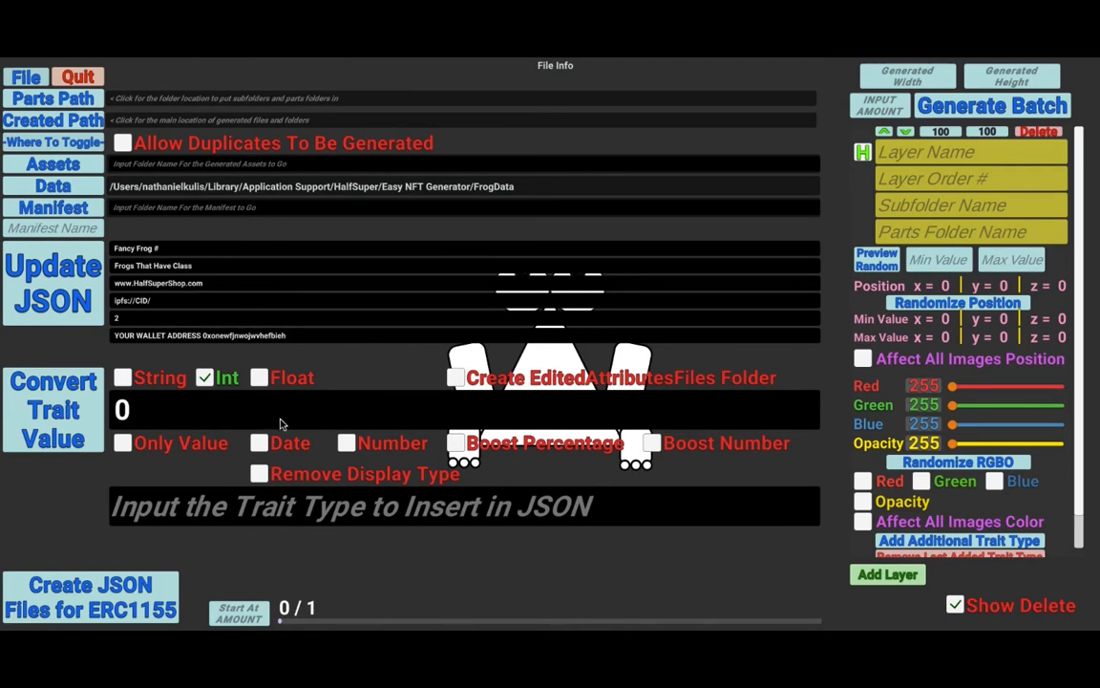
left_click(214, 412)
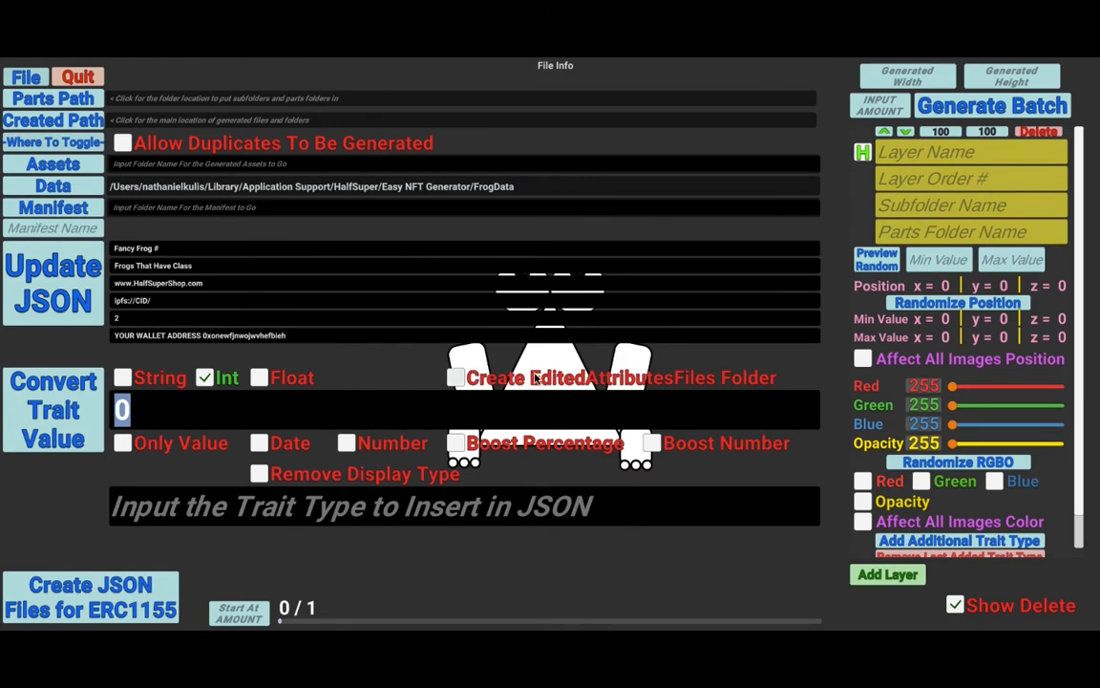
left_click(474, 381)
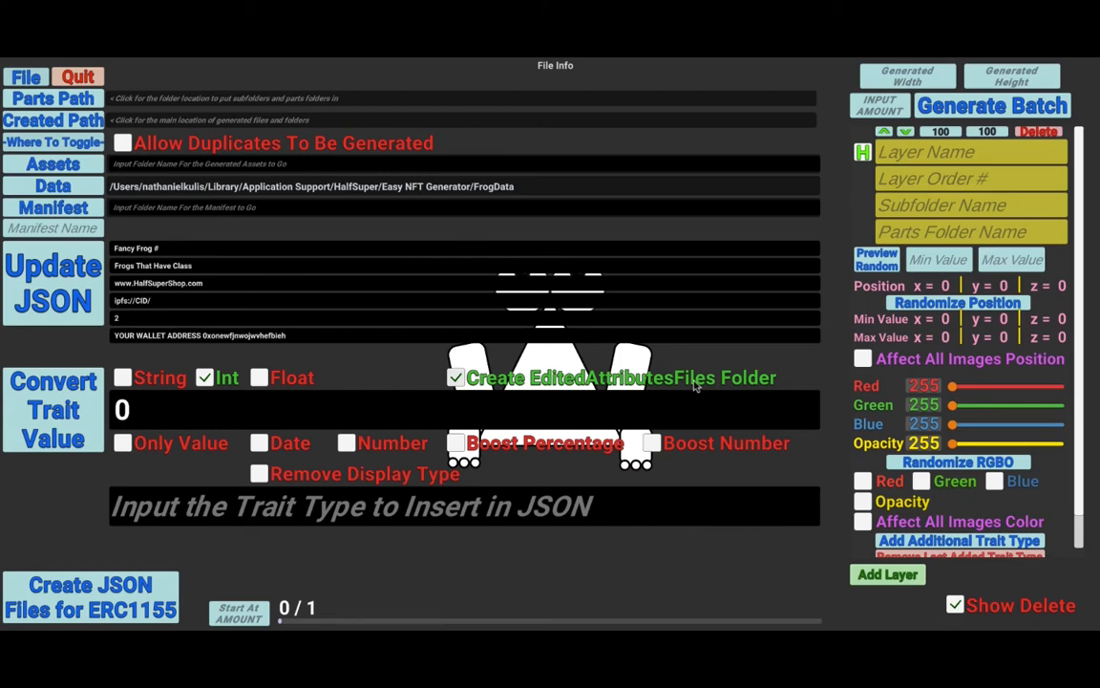
left_click(182, 418)
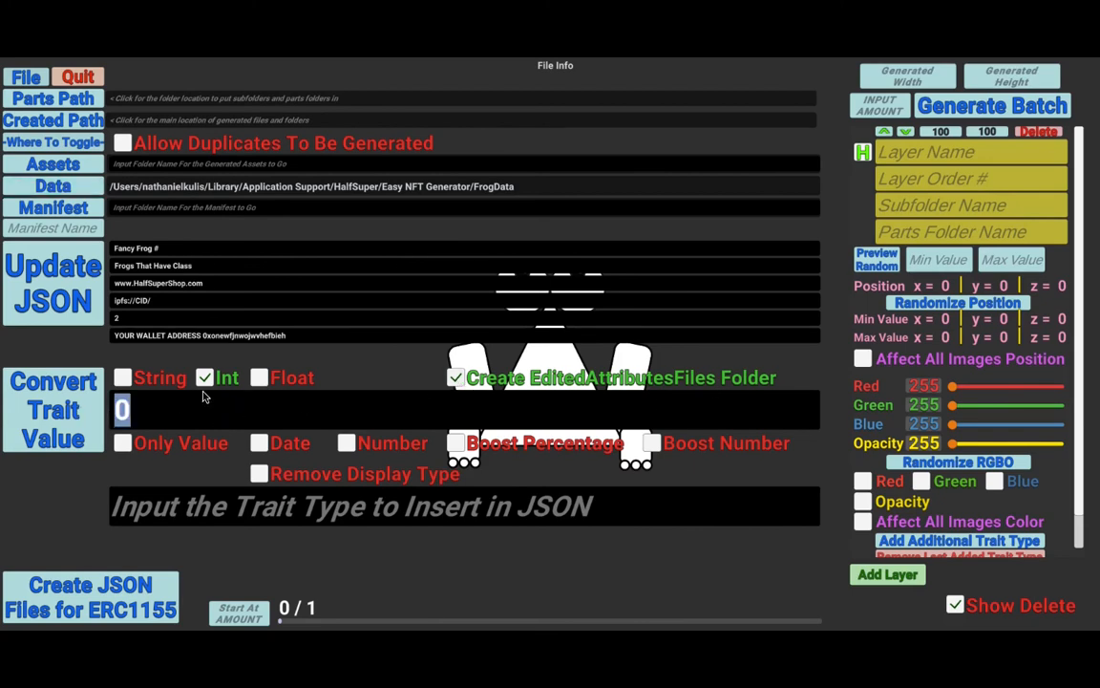
- Open 3.json from the FrogData folder in Finder and examine its Defense and Mustache trait values
key("super+Tab")
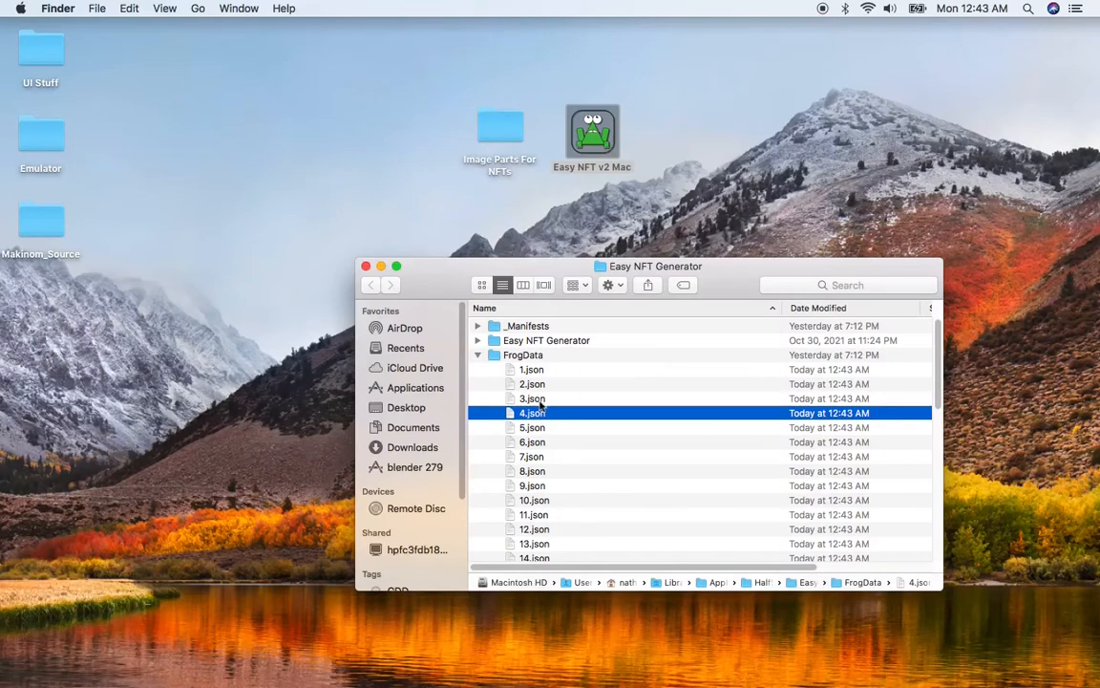
left_click(540, 401)
double_click(540, 402)
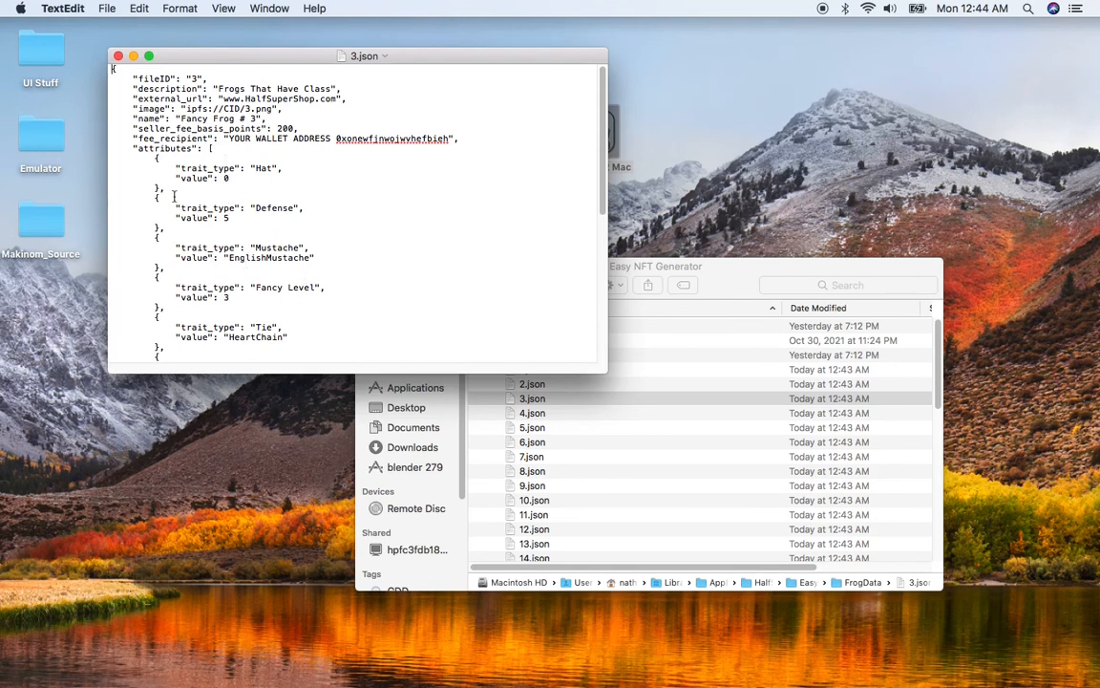
left_click_drag(251, 219, 208, 220)
left_click(246, 222)
left_click_drag(319, 262, 205, 258)
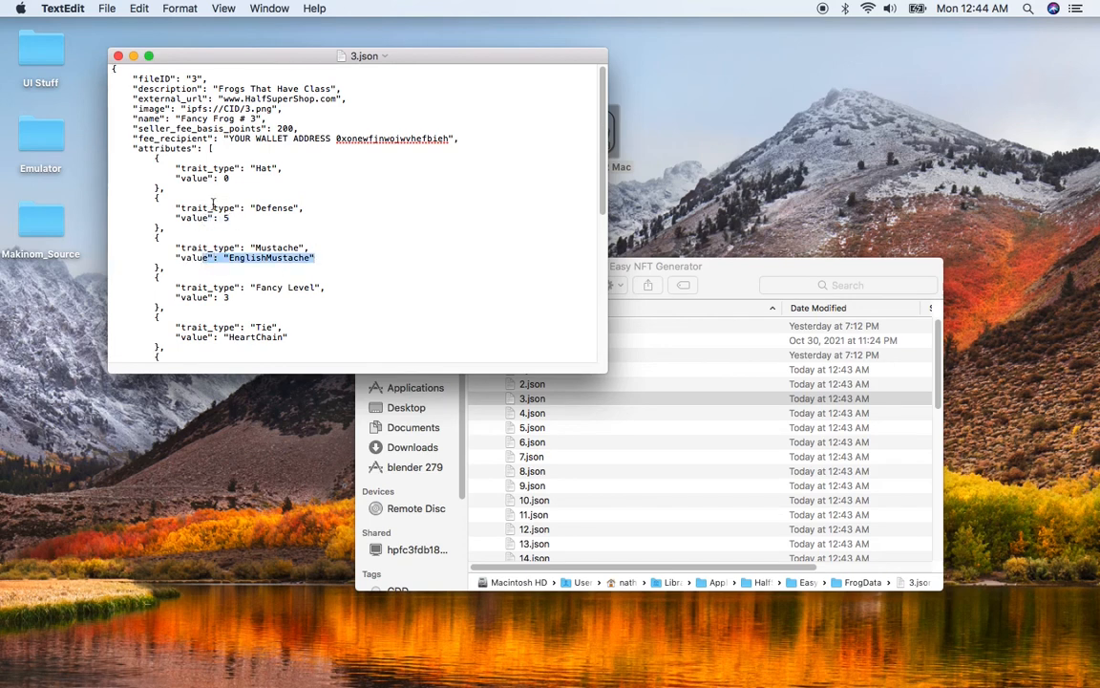
left_click(316, 259)
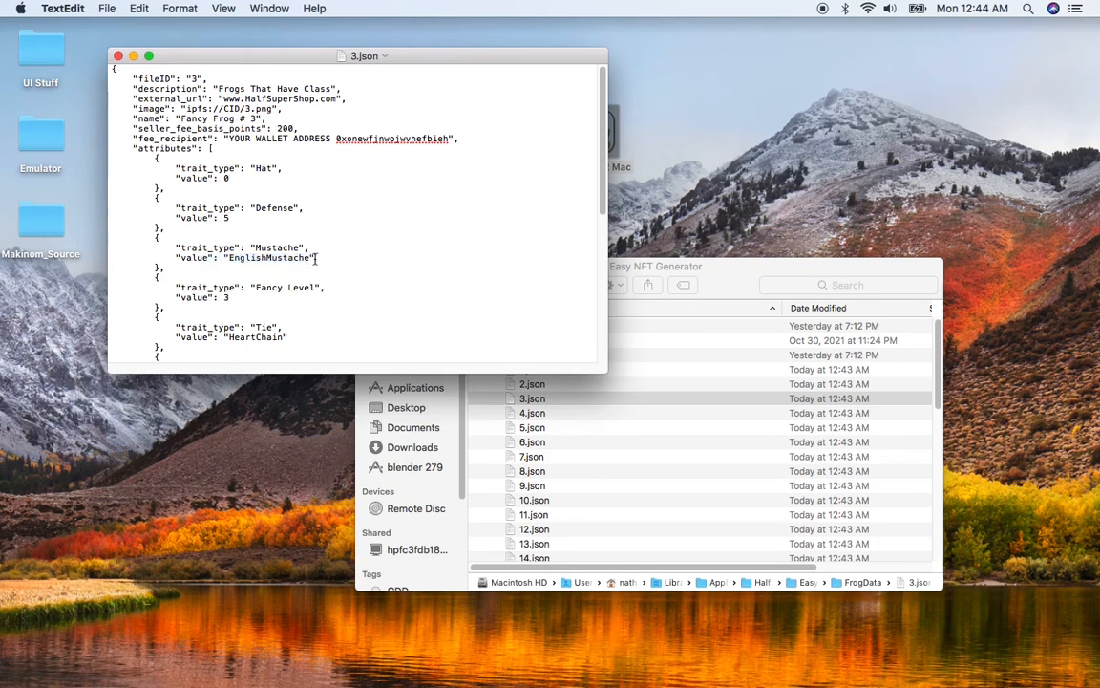
left_click(318, 259)
left_click(642, 269)
- In Easy NFT v2 Mac, convert the trait value at index 2 to Int, writing the edited JSON files to the EditedAttributesFiles folder
key("super+Tab")
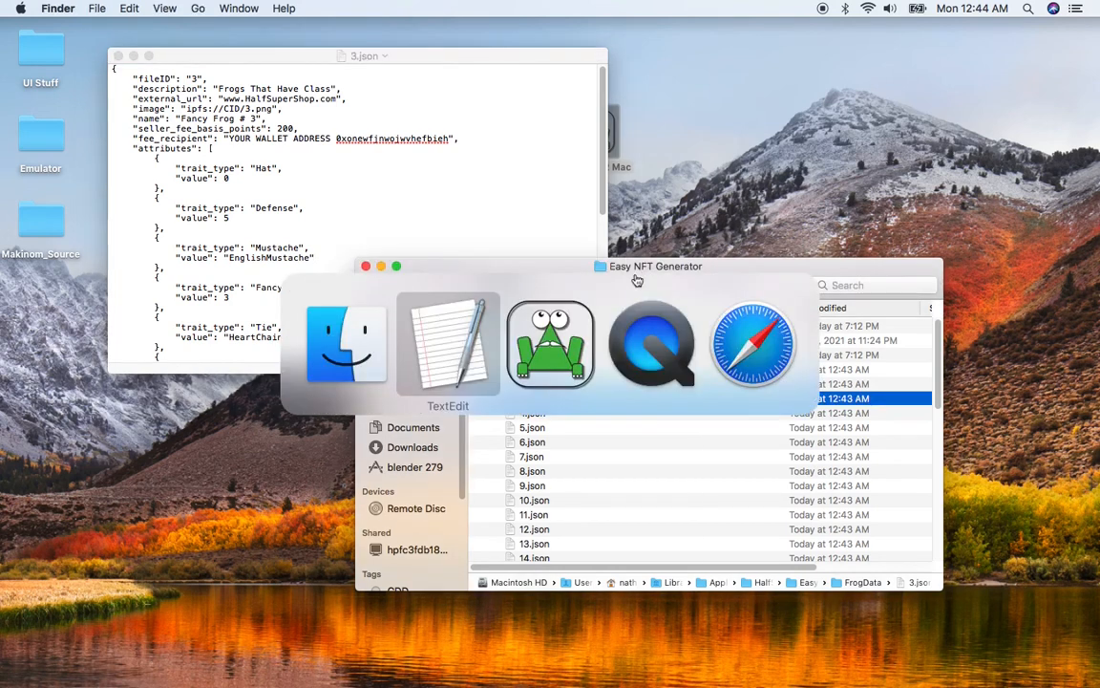
key("super+Tab")
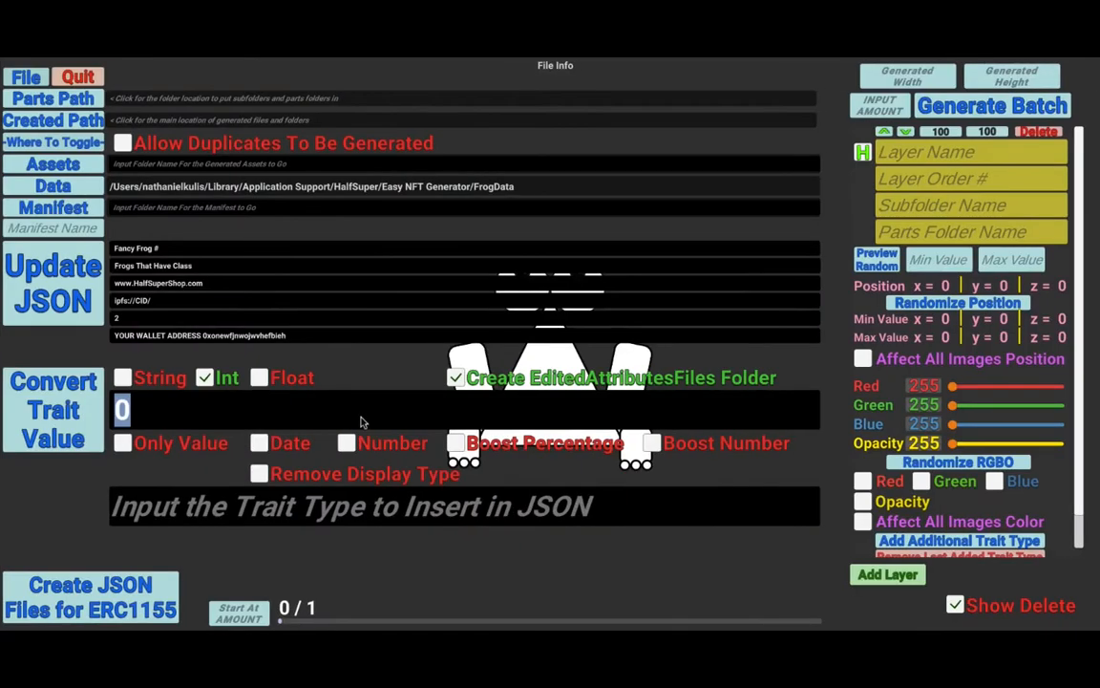
left_click(122, 411)
type("2")
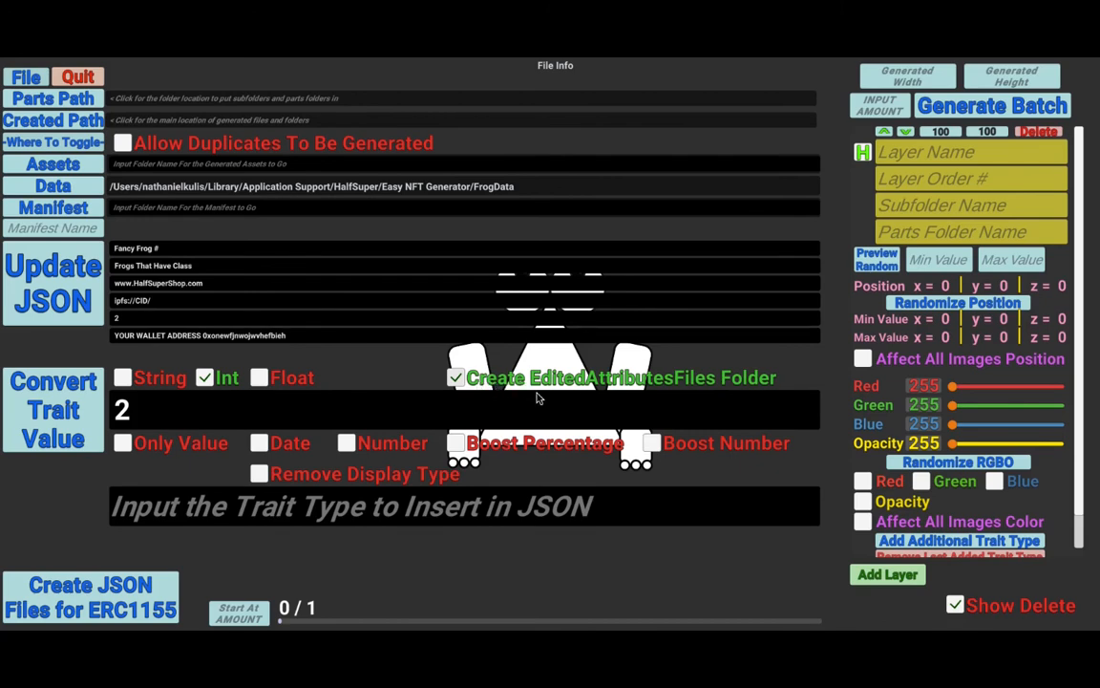
left_click(73, 420)
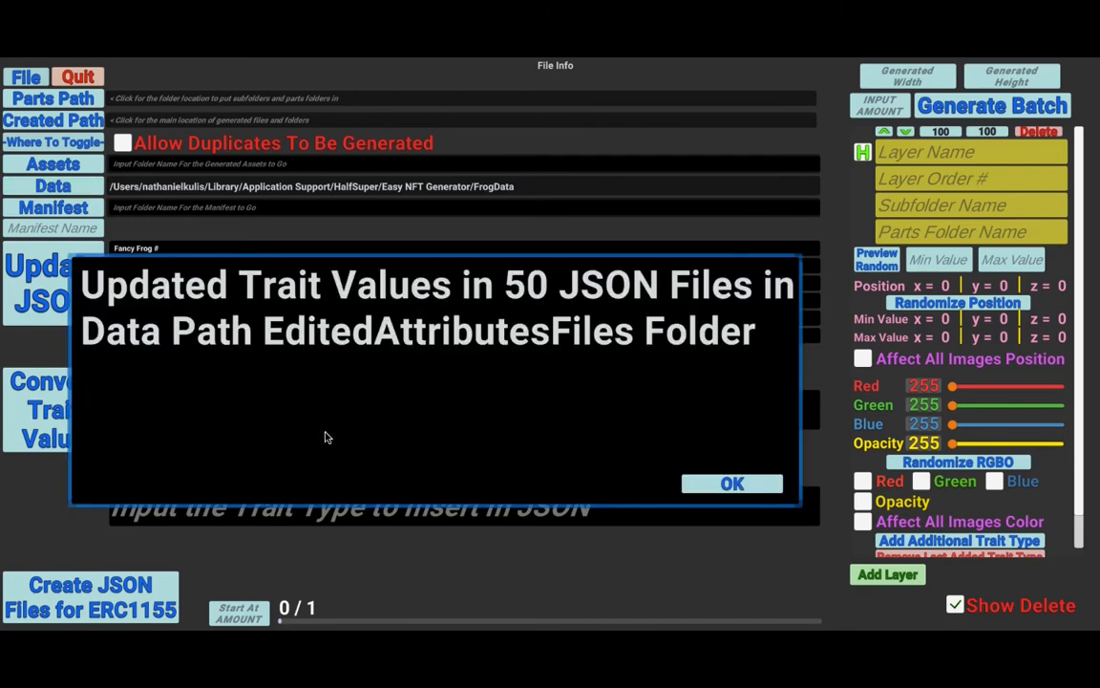
left_click(761, 482)
- Open 3.json from the EditedAttributesFiles folder inside FrogData in Finder and place its window beside the original 3.json
key("super+Tab")
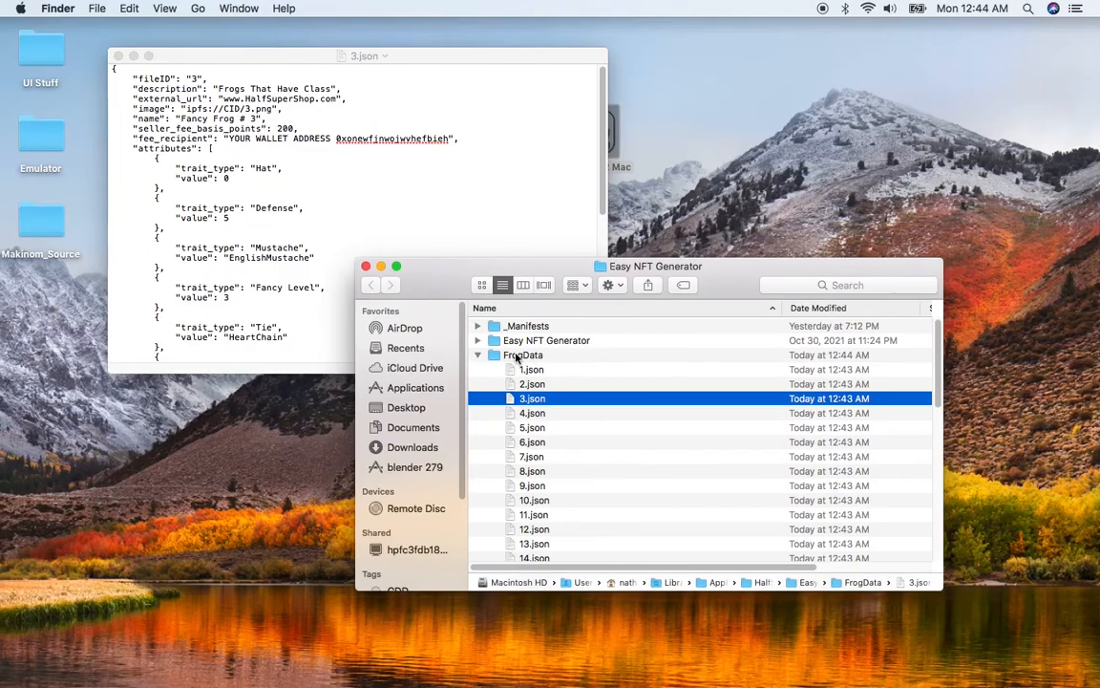
left_click(550, 356)
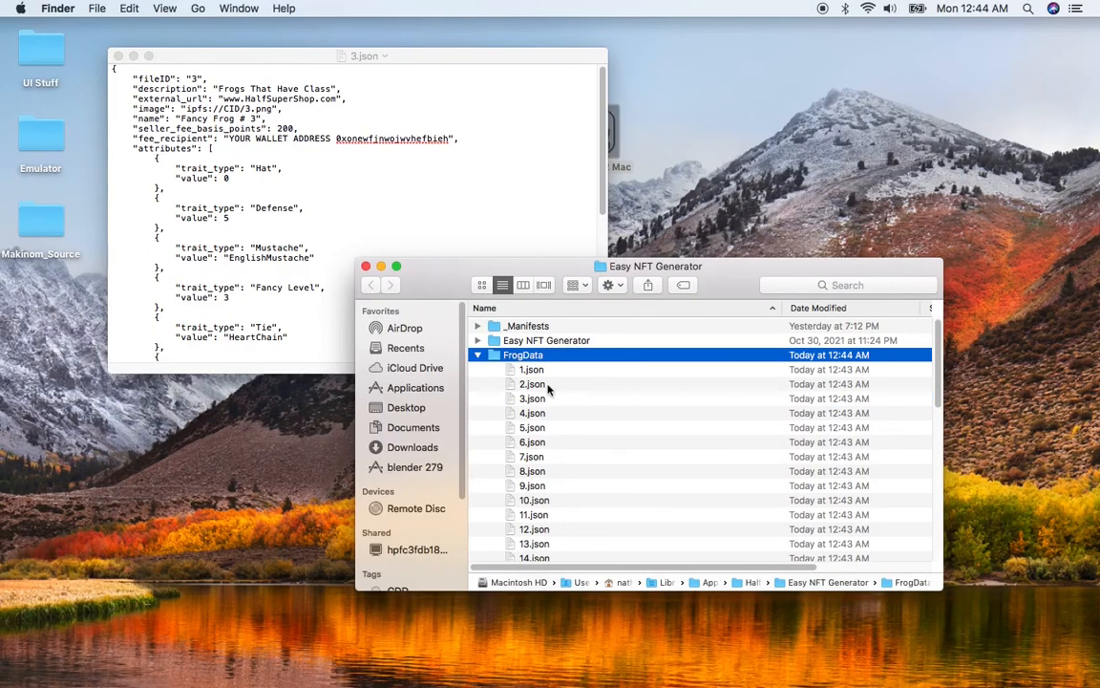
scroll(552, 391, "down", 15)
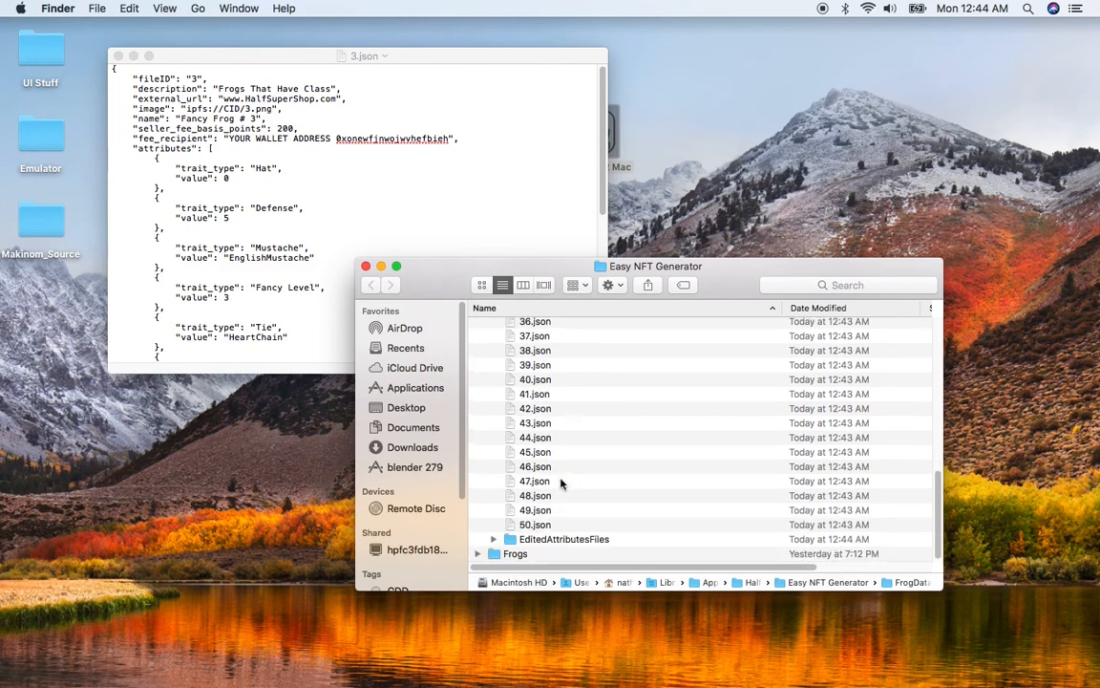
left_click(498, 540)
left_click(495, 541)
scroll(508, 465, "down", 10)
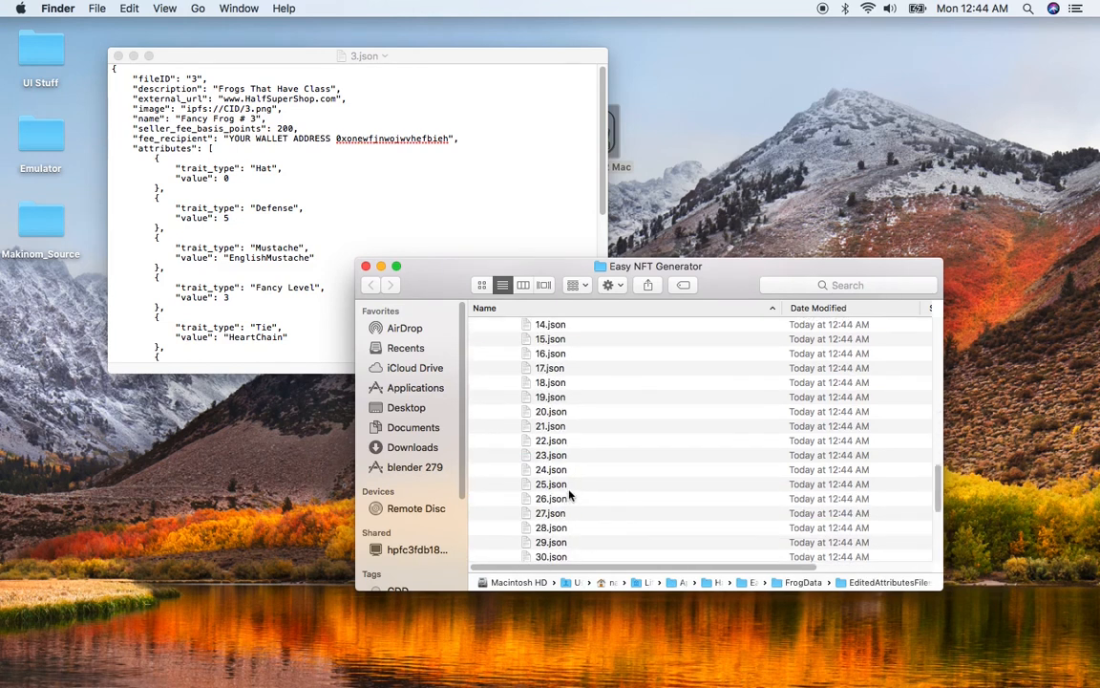
scroll(569, 494, "up", 5)
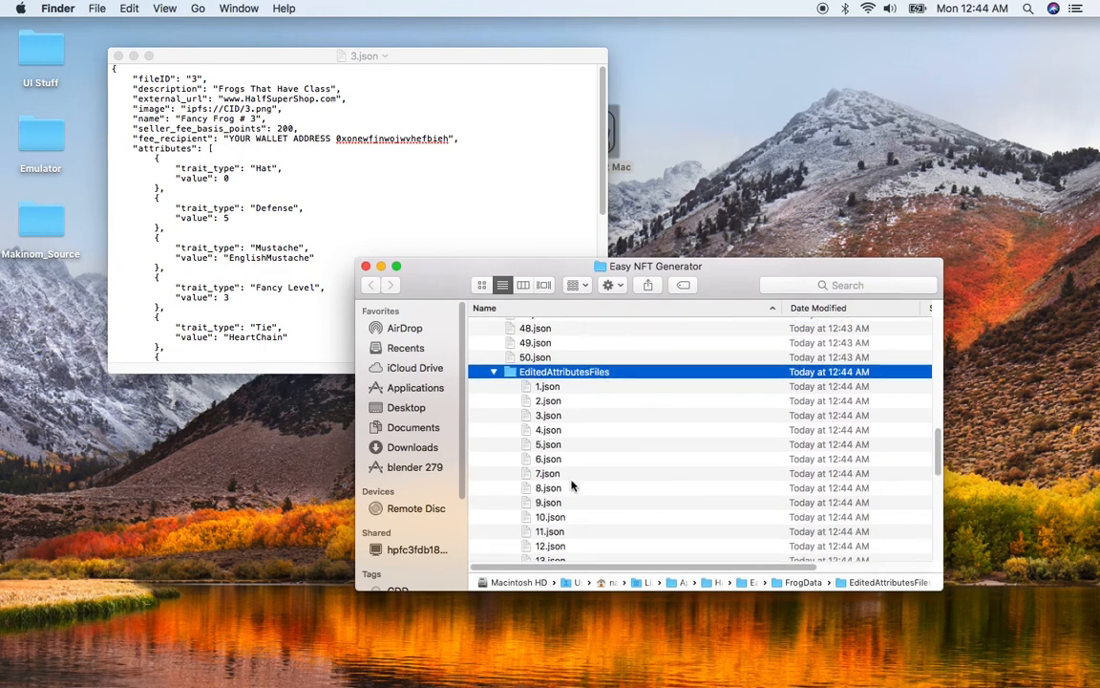
double_click(550, 416)
left_click_drag(414, 77, 647, 81)
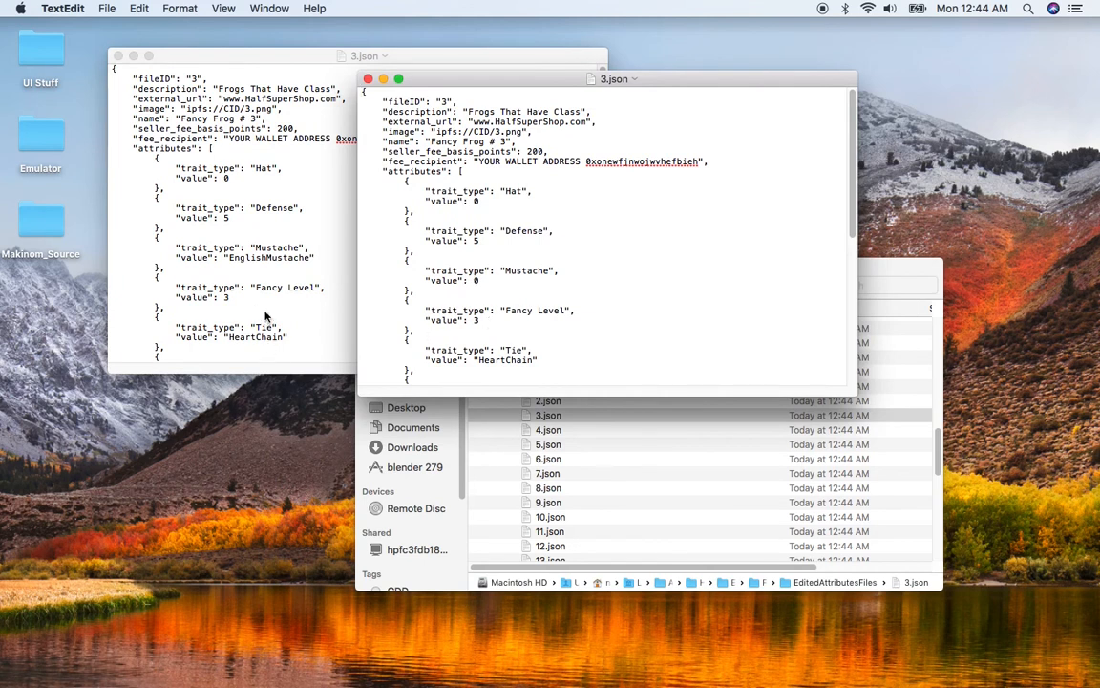
- Compare the Mustache value in the original 3.json with the one in the edited 3.json
left_click(273, 256)
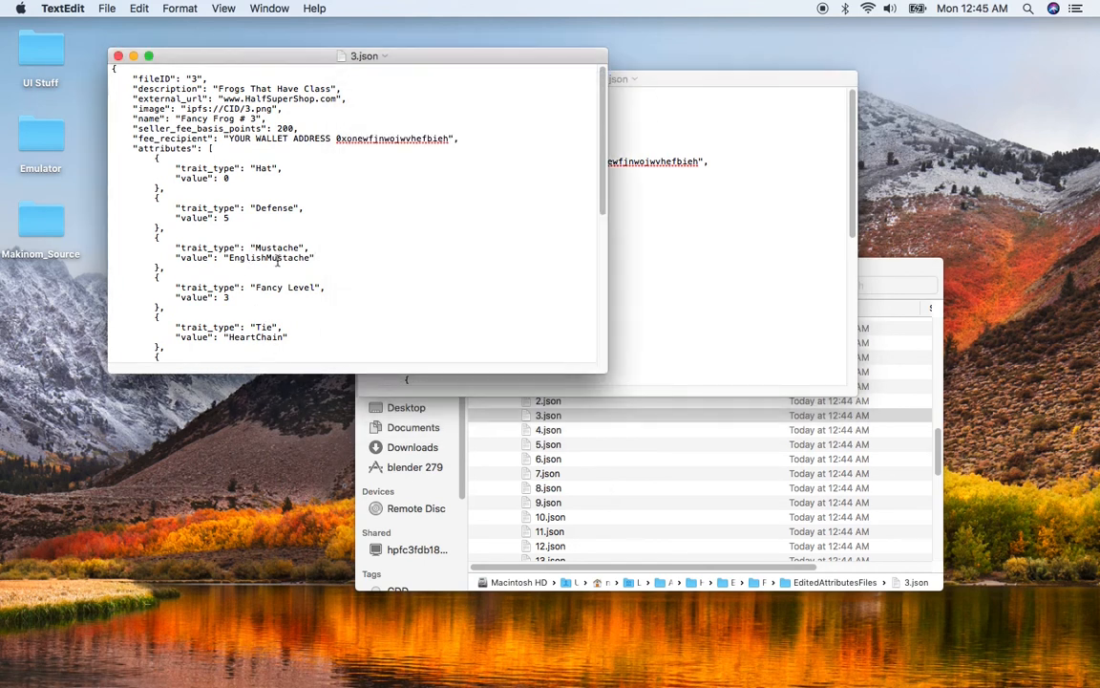
left_click(669, 233)
double_click(476, 280)
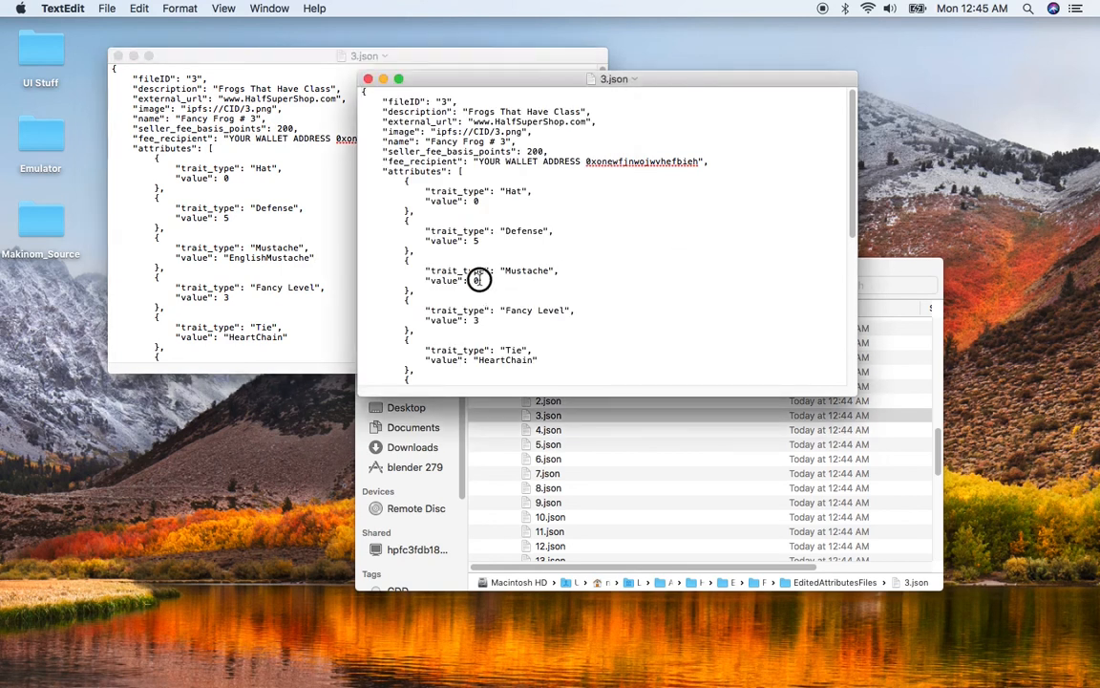
left_click(250, 253)
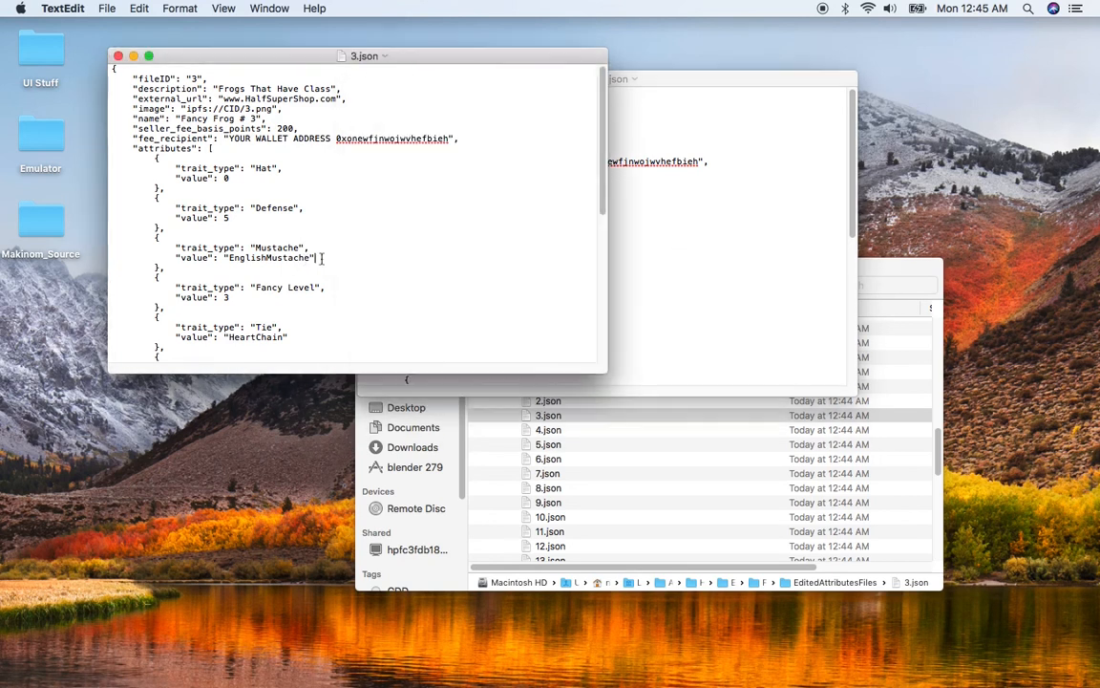
left_click(549, 244)
left_click(281, 234)
left_click_drag(315, 257, 206, 259)
left_click(621, 265)
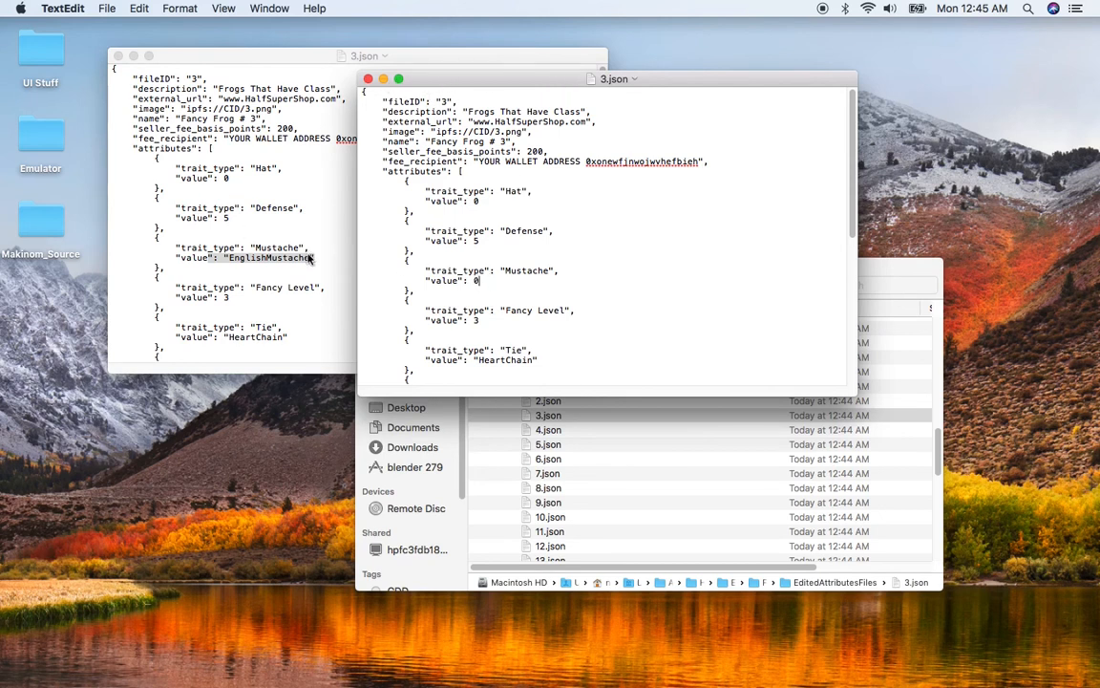
left_click(275, 236)
left_click(223, 254, "shift")
left_click(351, 259)
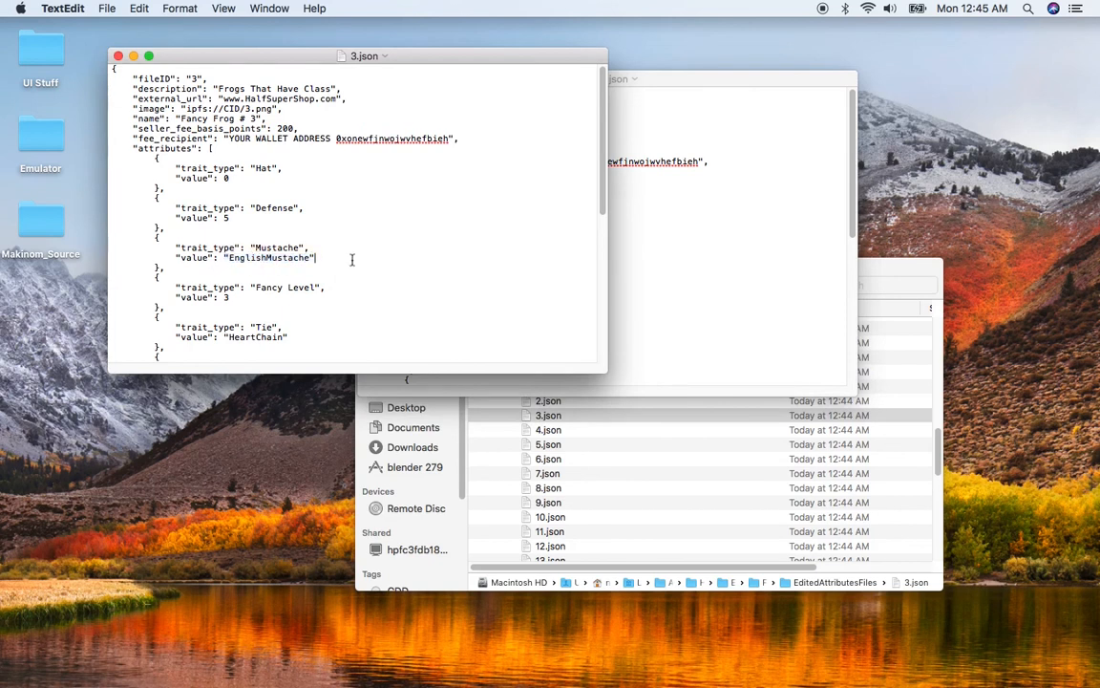
left_click(590, 262)
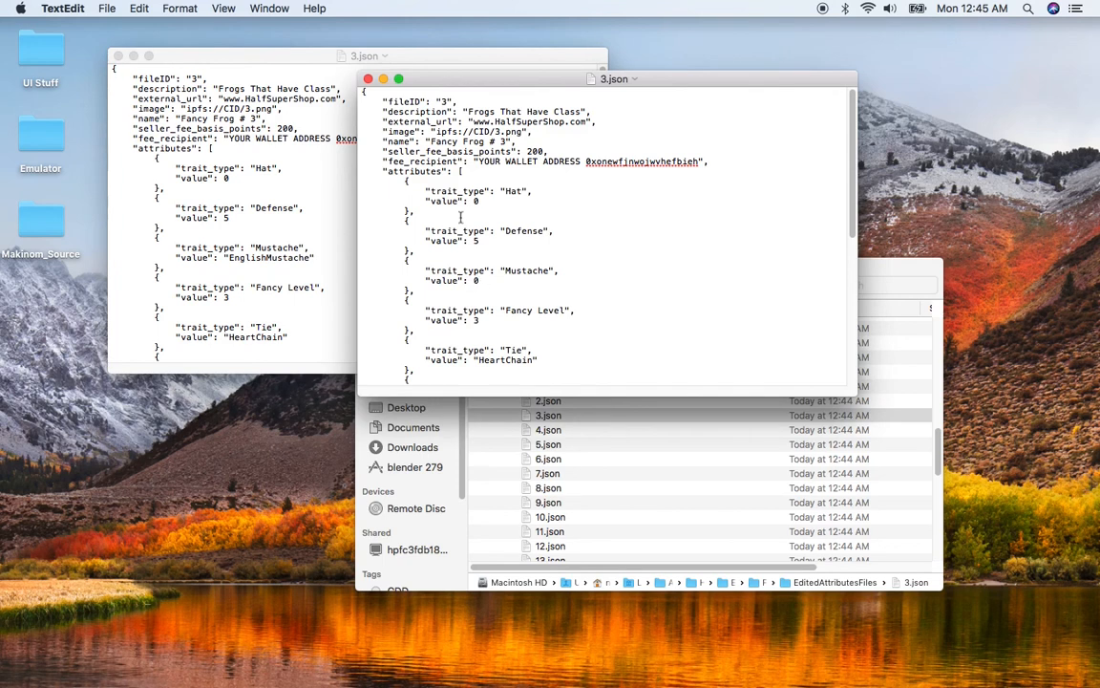
- Close both 3.json documents and select 3.json in the EditedAttributesFiles folder in Finder
left_click(368, 78)
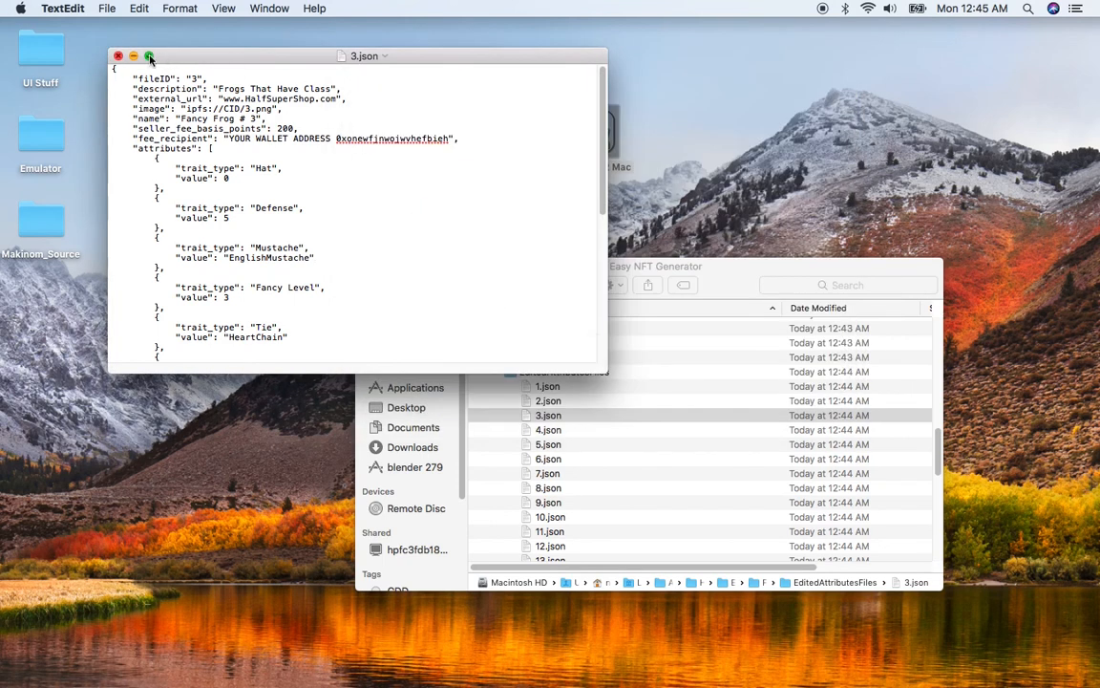
left_click(117, 58)
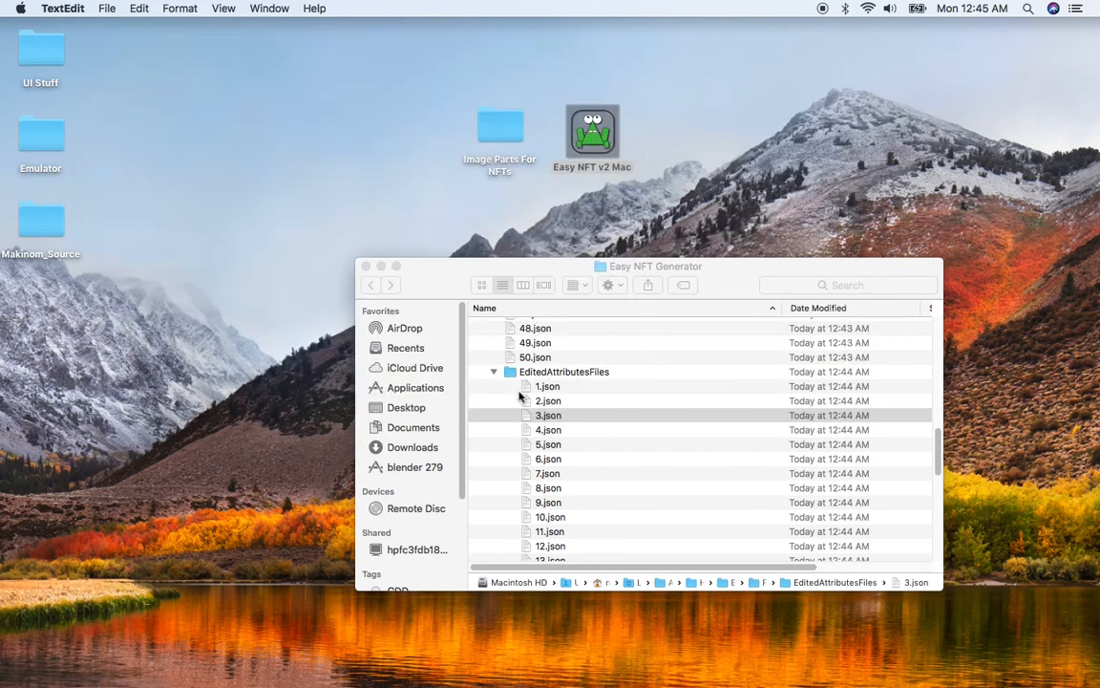
scroll(521, 396, "up", 5)
scroll(522, 403, "down", 3)
left_click(531, 421)
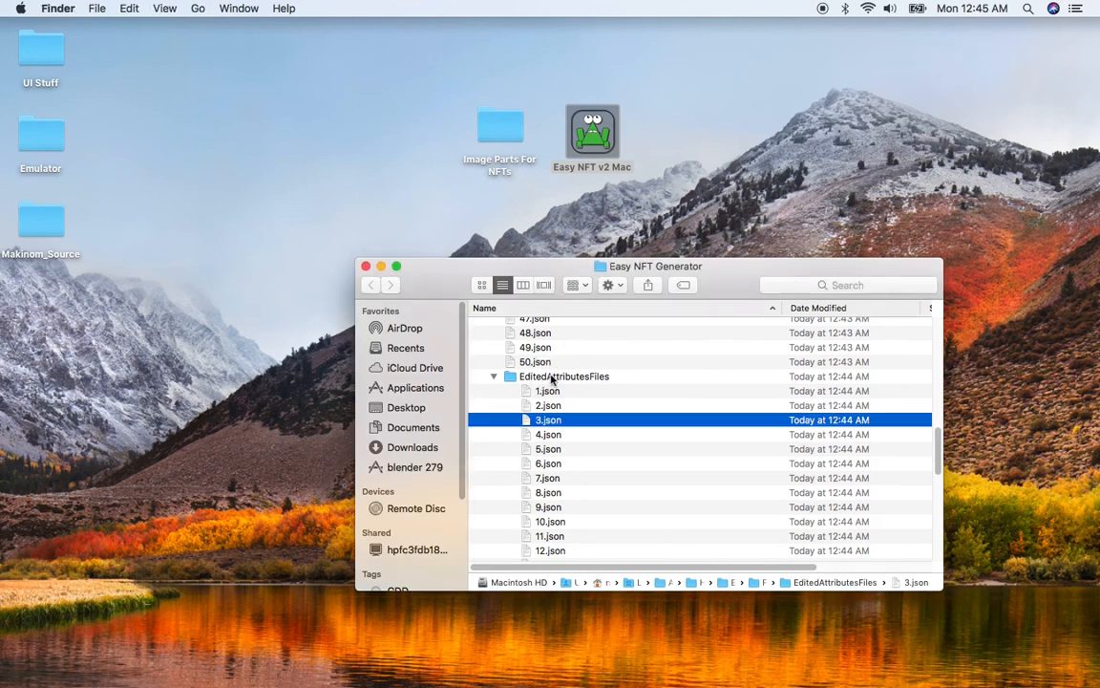
- Move the EditedAttributesFiles folder inside FrogData to the Trash
left_click(563, 376)
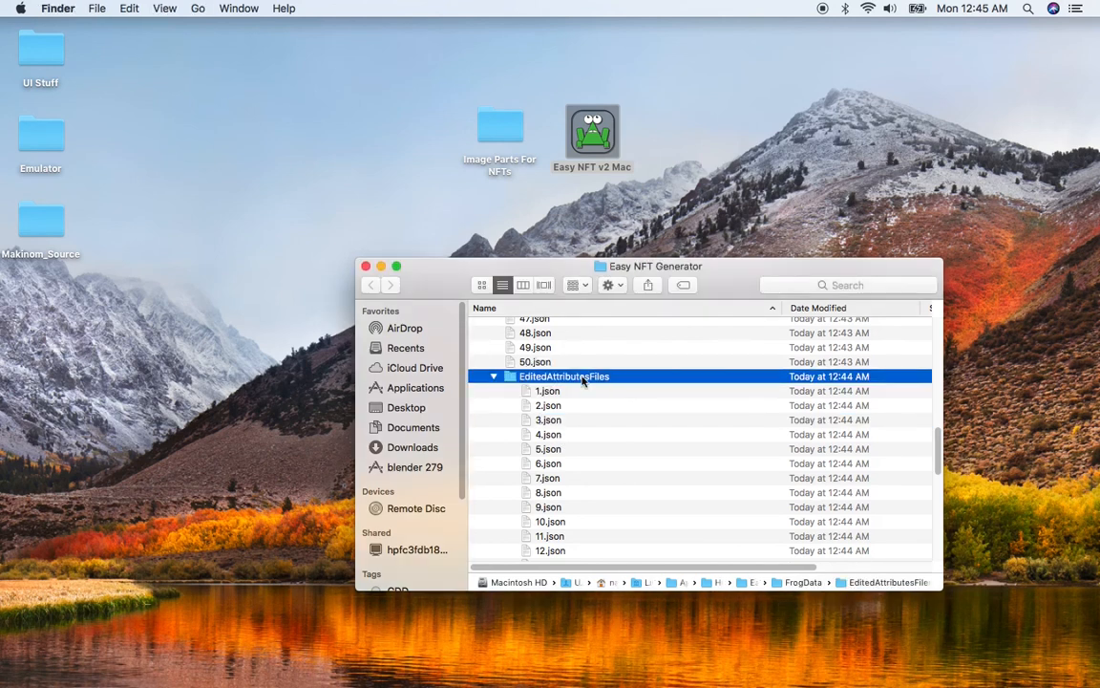
right_click(583, 378)
left_click(633, 407)
- Look through the remaining JSON files in the FrogData folder
scroll(560, 412, "up", 10)
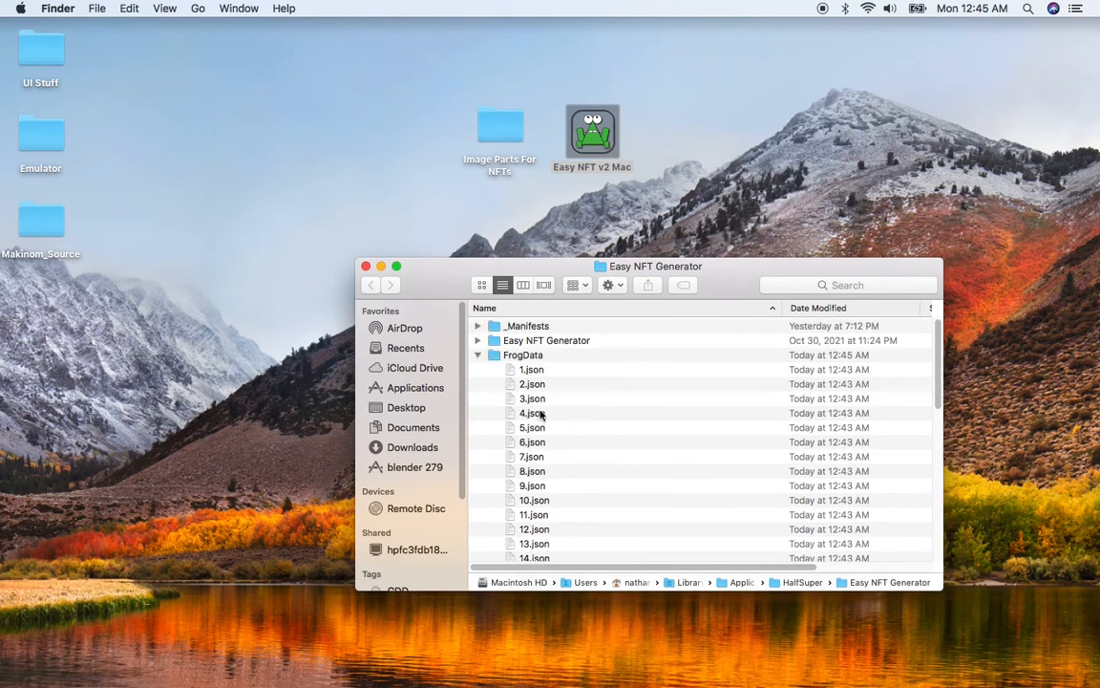
left_click(588, 359)
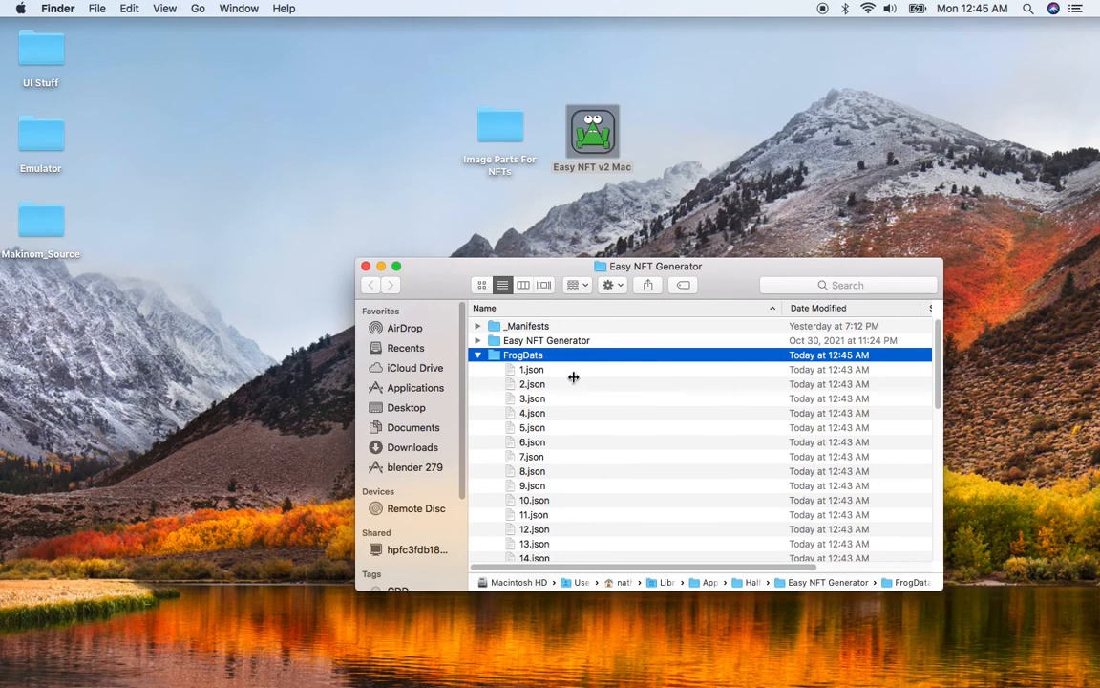
scroll(558, 417, "down", 8)
scroll(557, 423, "up", 8)
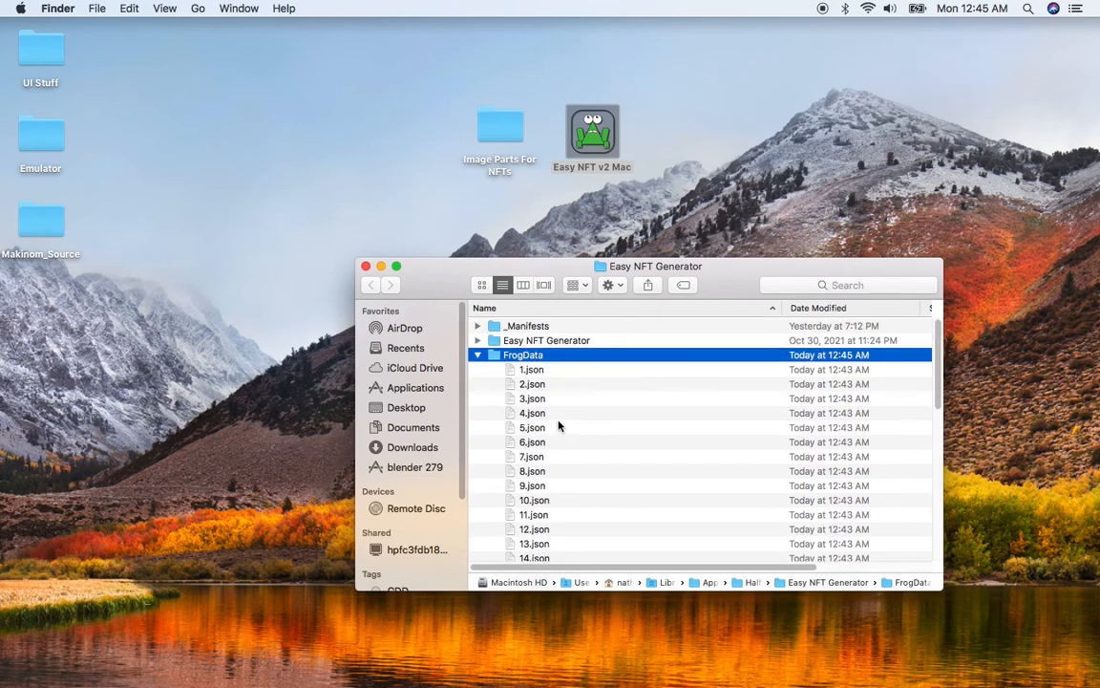
left_click(532, 371)
scroll(554, 425, "down", 10)
scroll(565, 434, "up", 10)
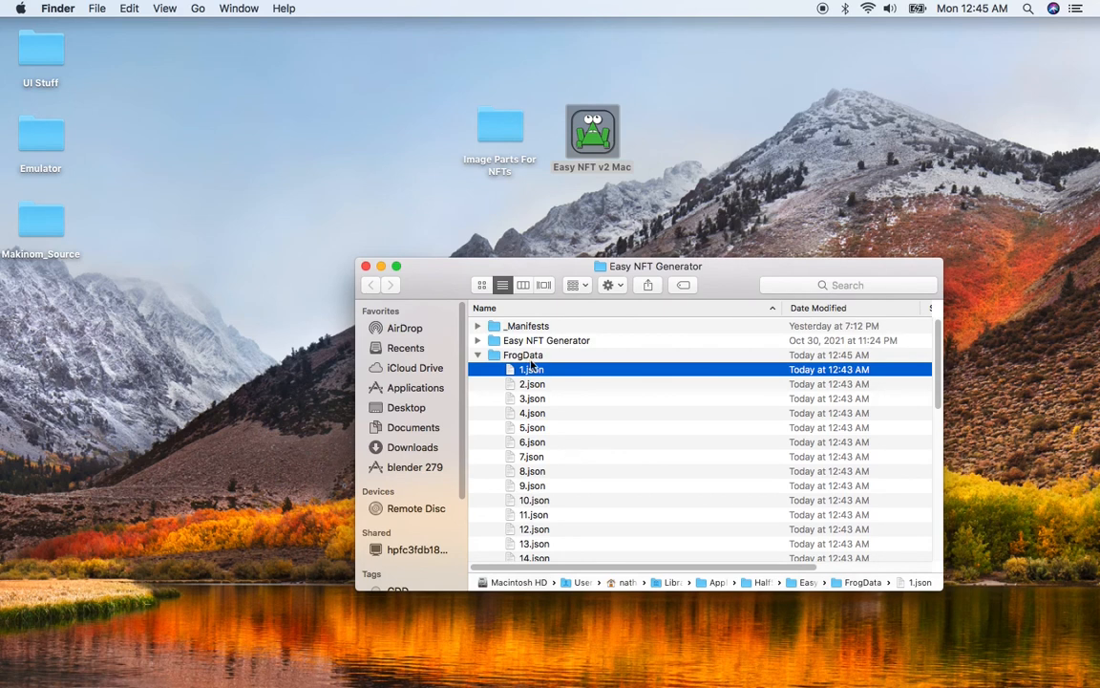
left_click(530, 356)
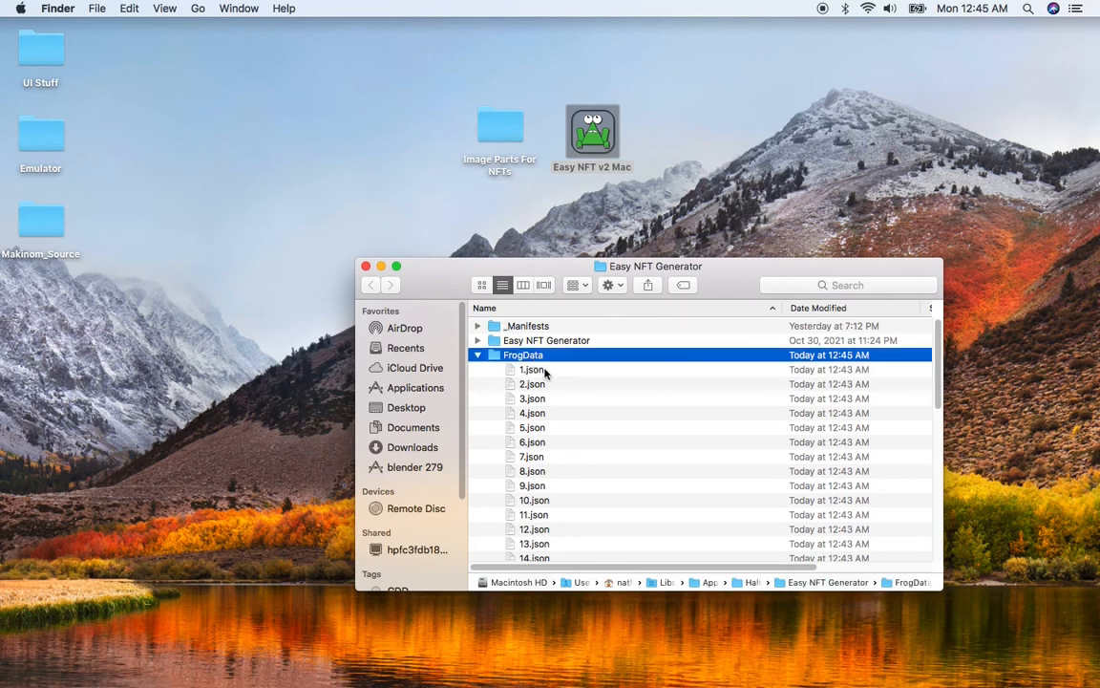
- Review the attributes in FrogData's 1.json, close the document, and collapse the FrogData folder
double_click(544, 371)
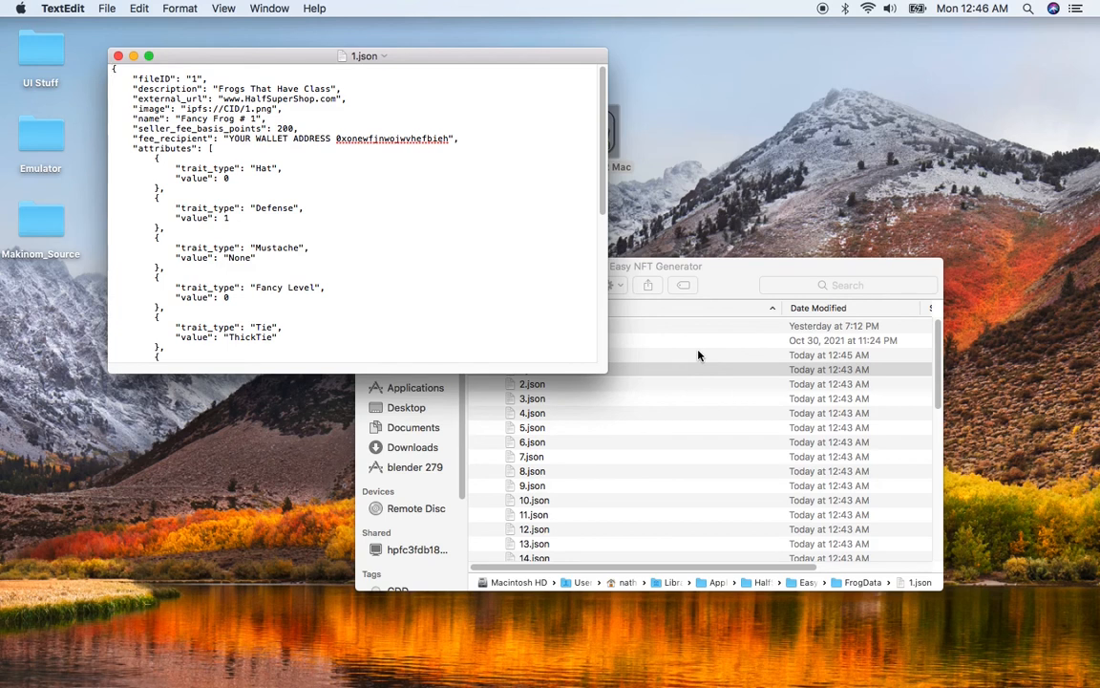
left_click(117, 55)
left_click(533, 372)
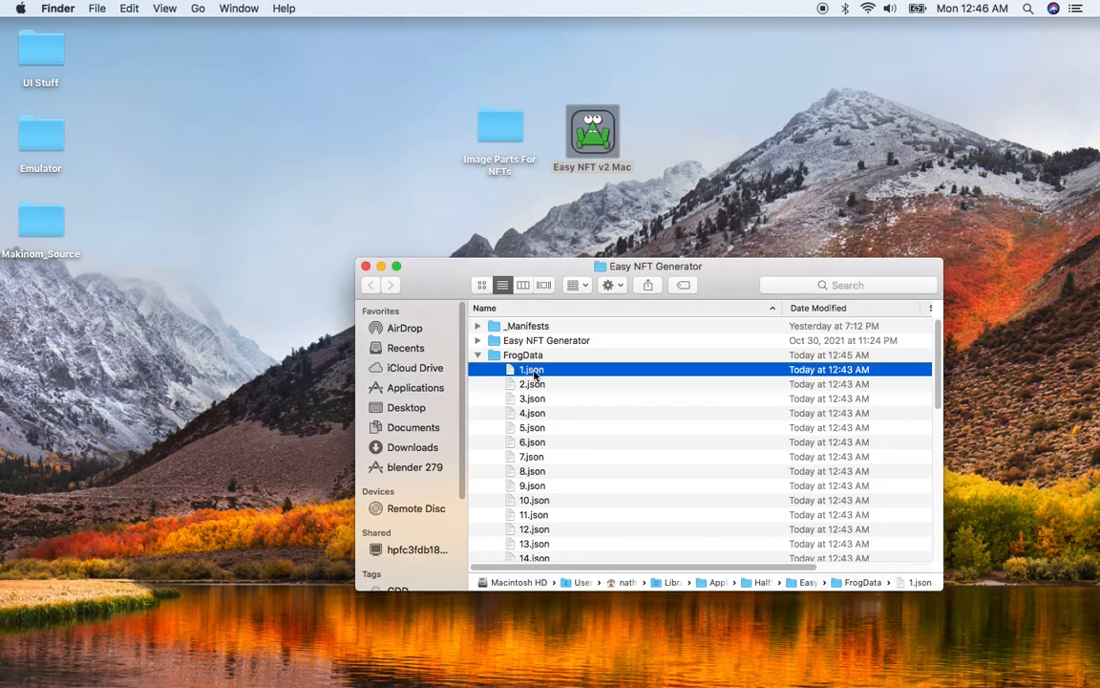
scroll(611, 542, "down", 15)
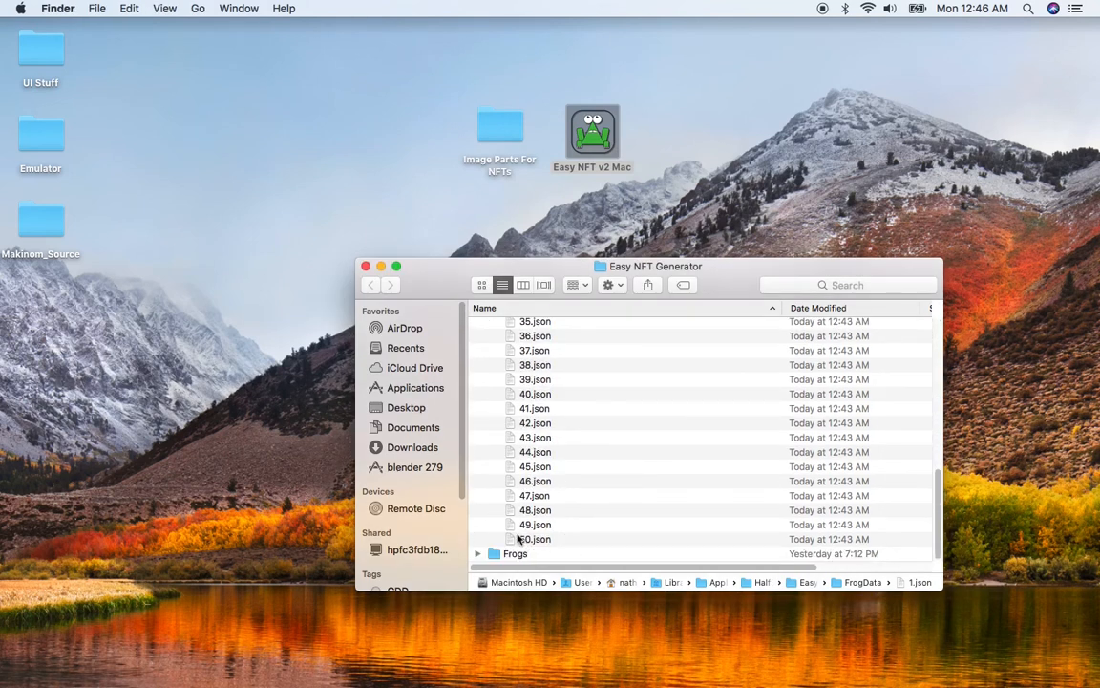
scroll(545, 528, "up", 15)
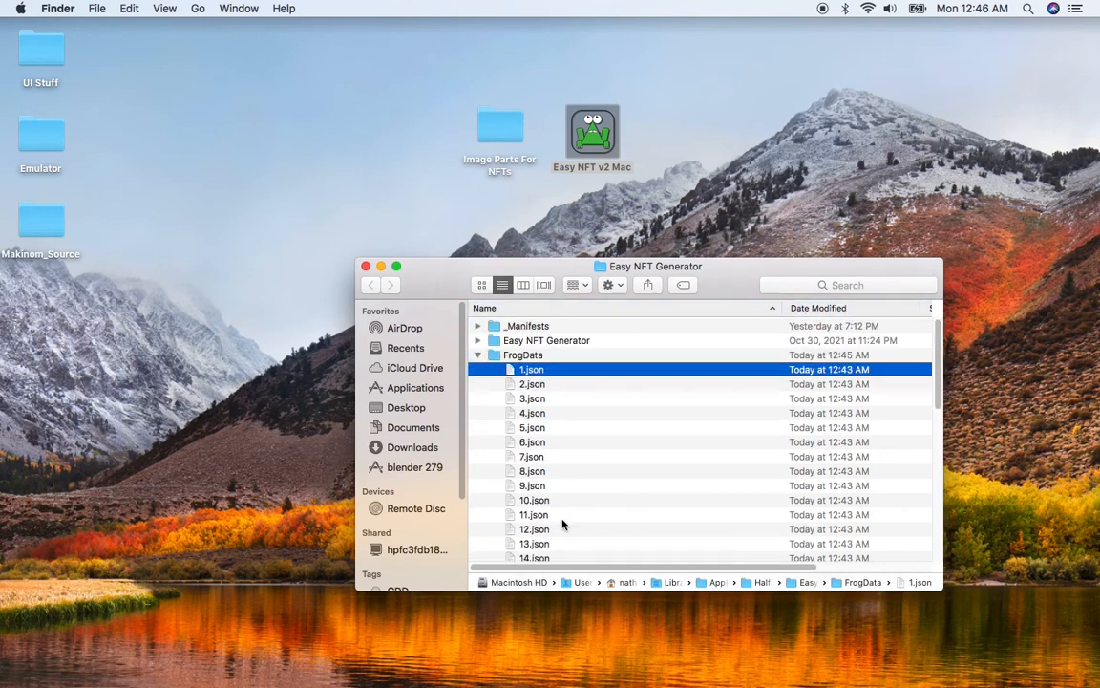
key("Up")
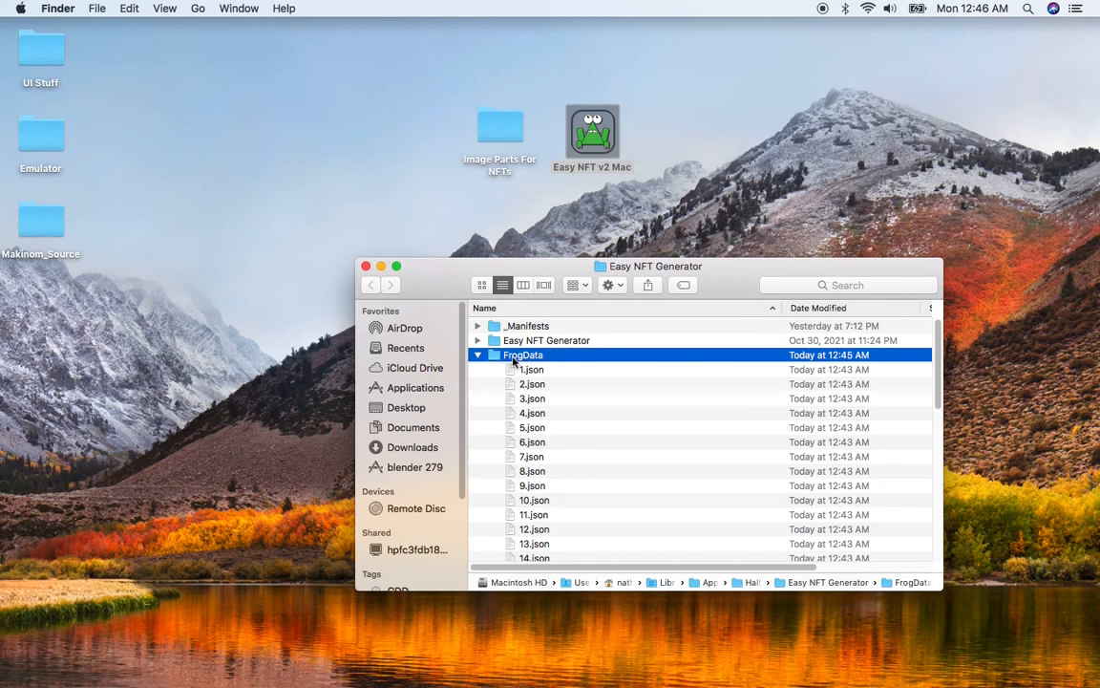
key("Left")
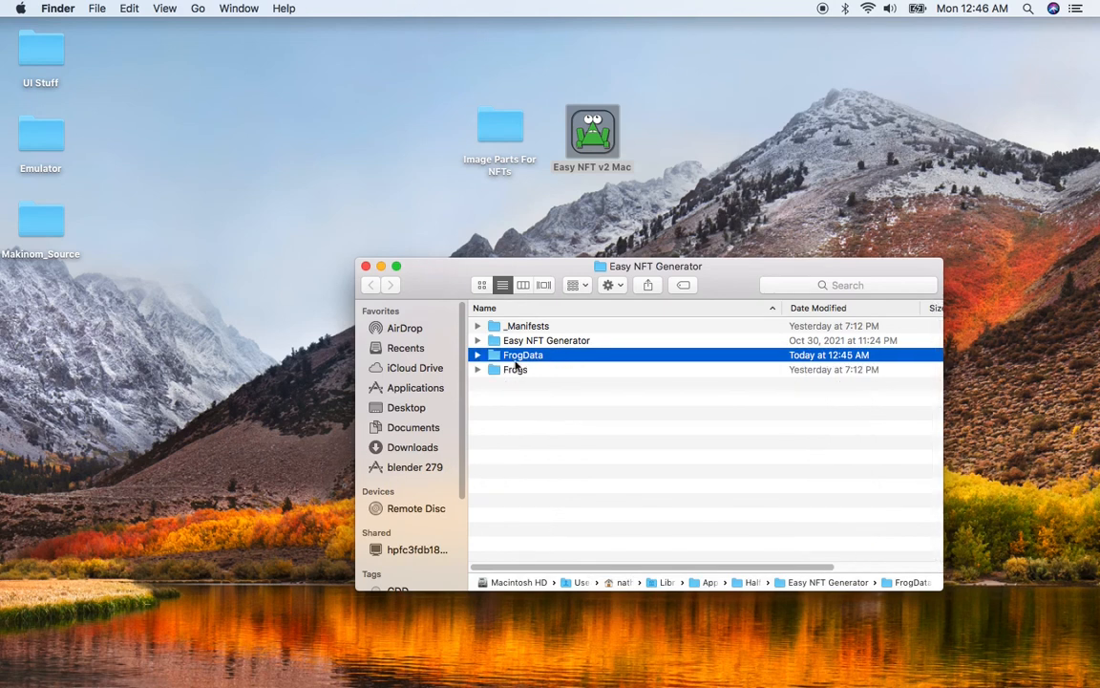
- Try to move the Easy NFT Generator, FrogData and Frogs folders to the Trash, and undo the move
key("Down")
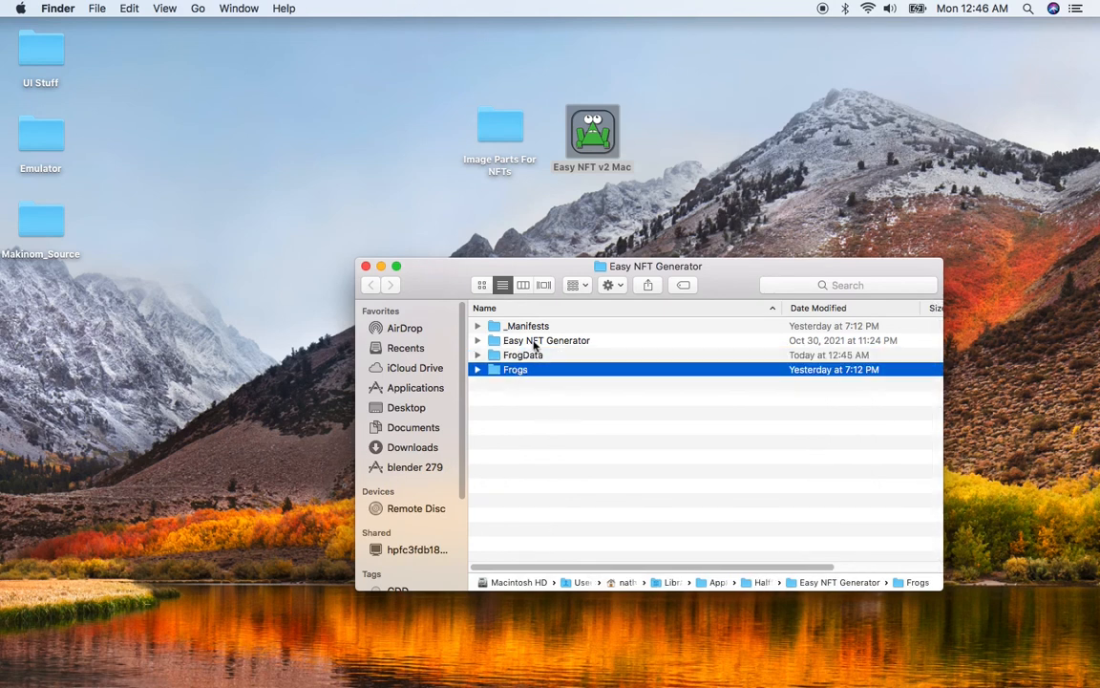
left_click(527, 341, "shift")
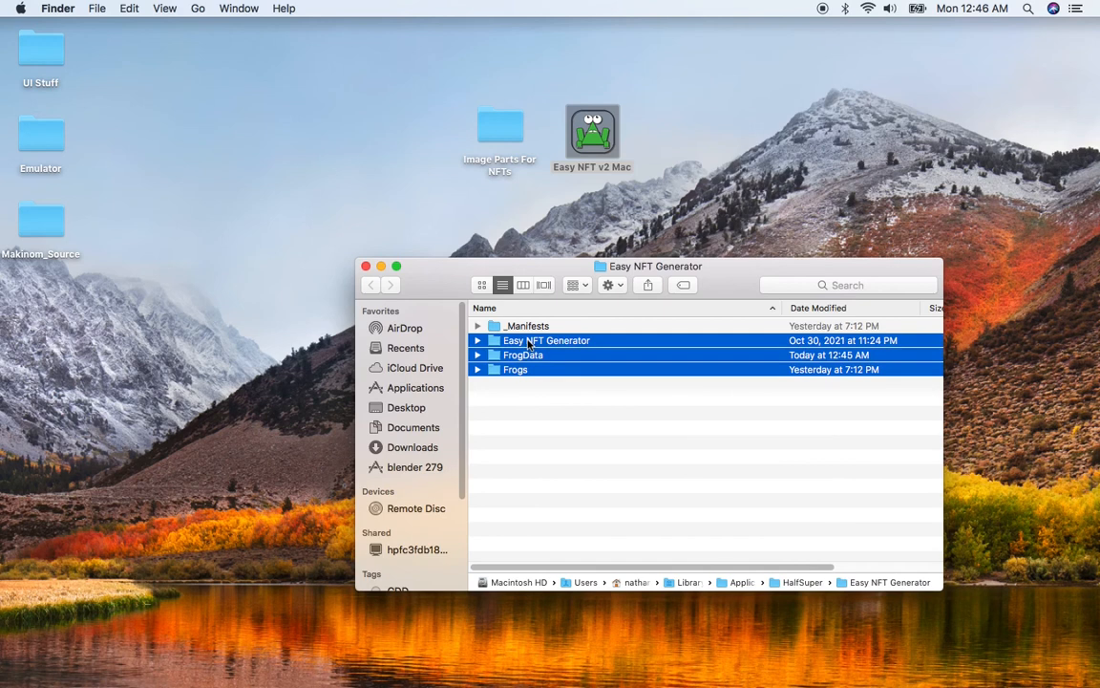
right_click(527, 342)
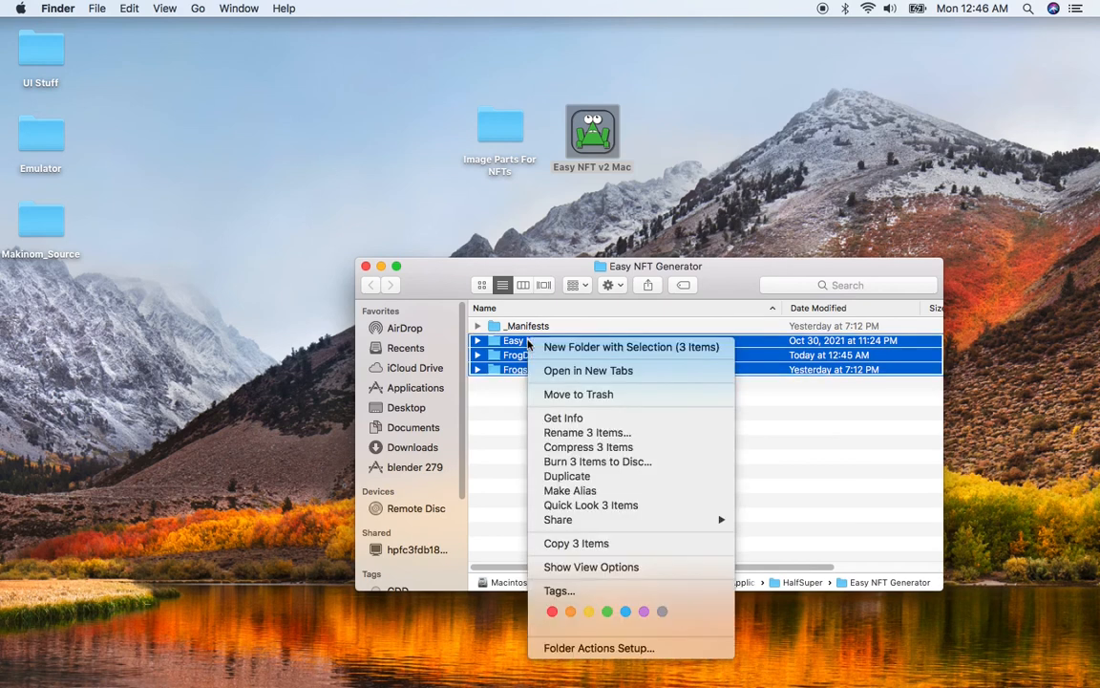
left_click(578, 394)
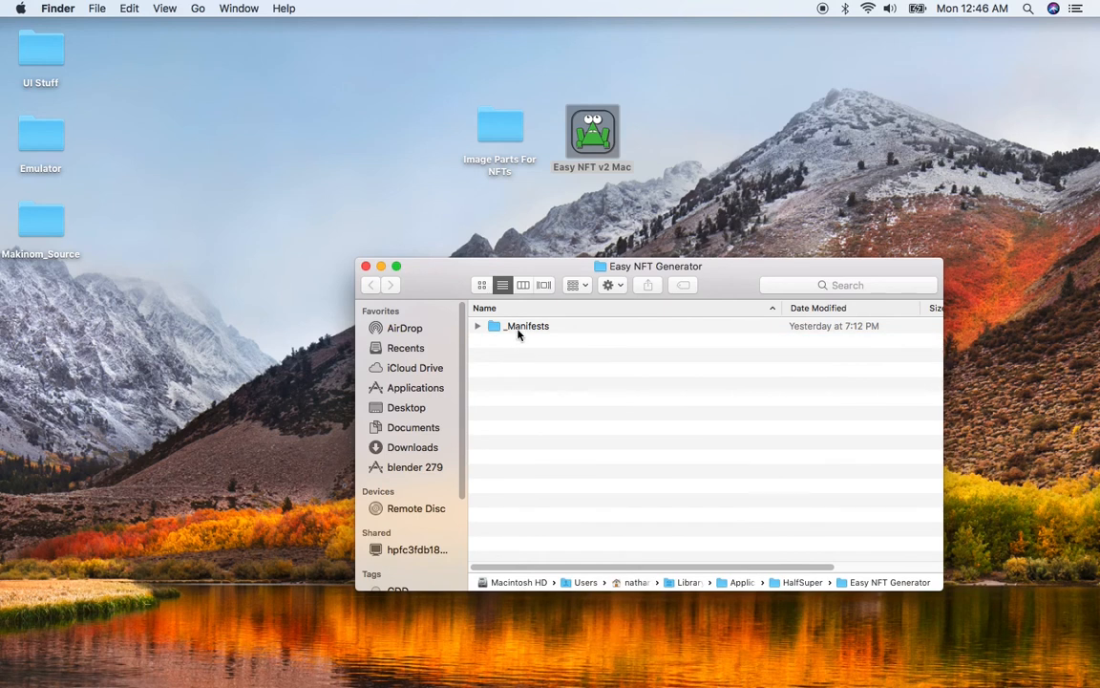
key("super+z")
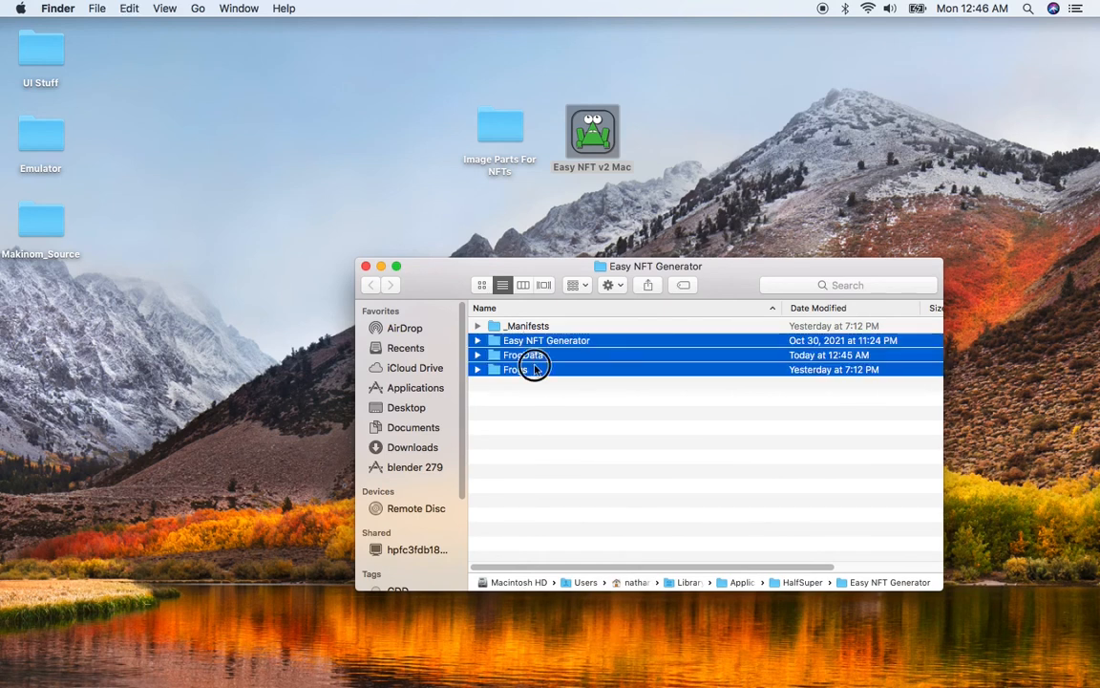
- Move the _Manifests, FrogData and Frogs folders to the Trash, leaving out the Easy NFT Generator folder
key("Down")
left_click(528, 355, "shift")
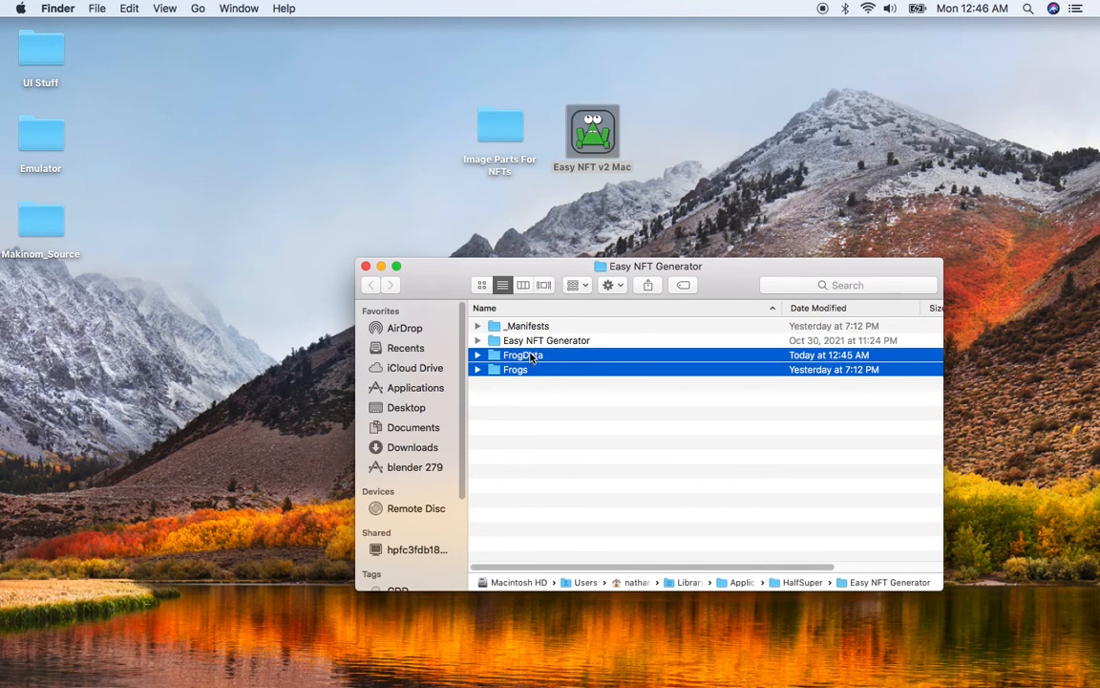
left_click(524, 327, "super")
right_click(528, 325)
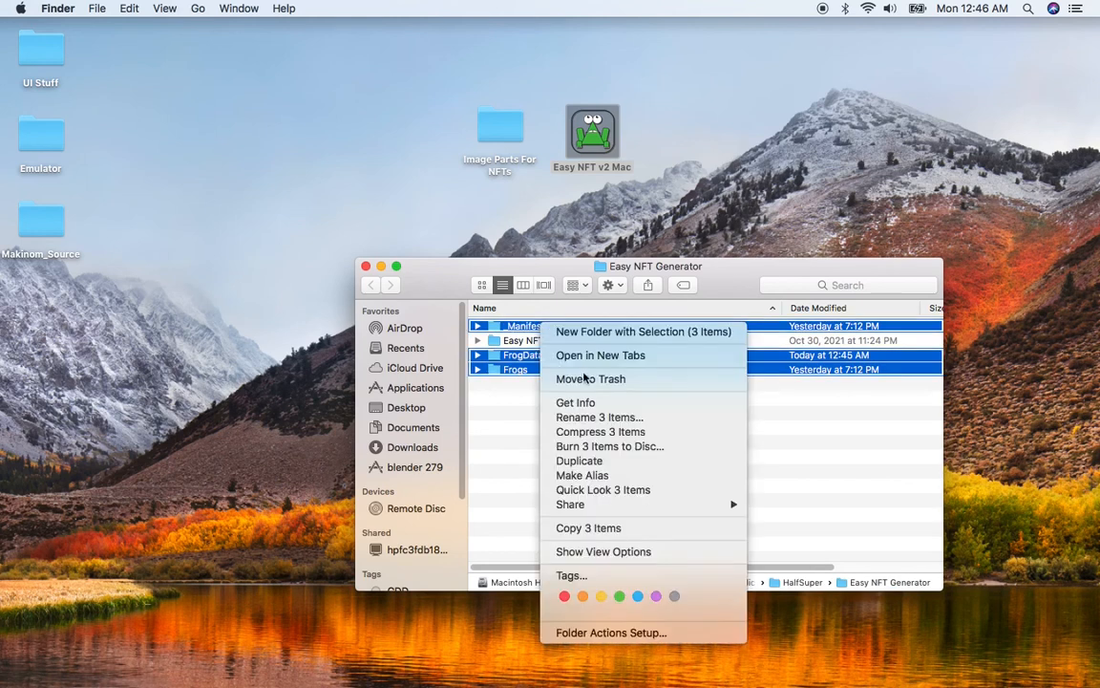
left_click(594, 385)
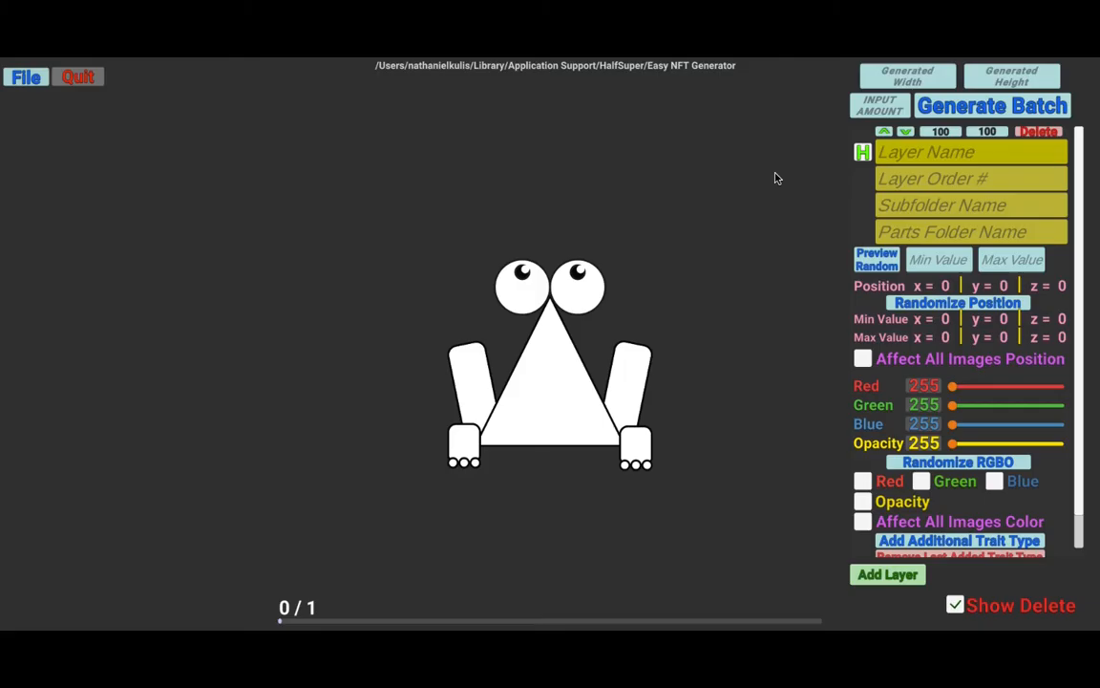
- In Easy NFT v2 Mac, set up a Backgrounds layer with order -1, subfolder Backgrounds and parts folder Color, and preview a random image
left_click(920, 153)
type("Backgrounds")
key("Tab")
type("-1")
key("Tab")
type("Backgrounds")
key("Tab")
type("Color")
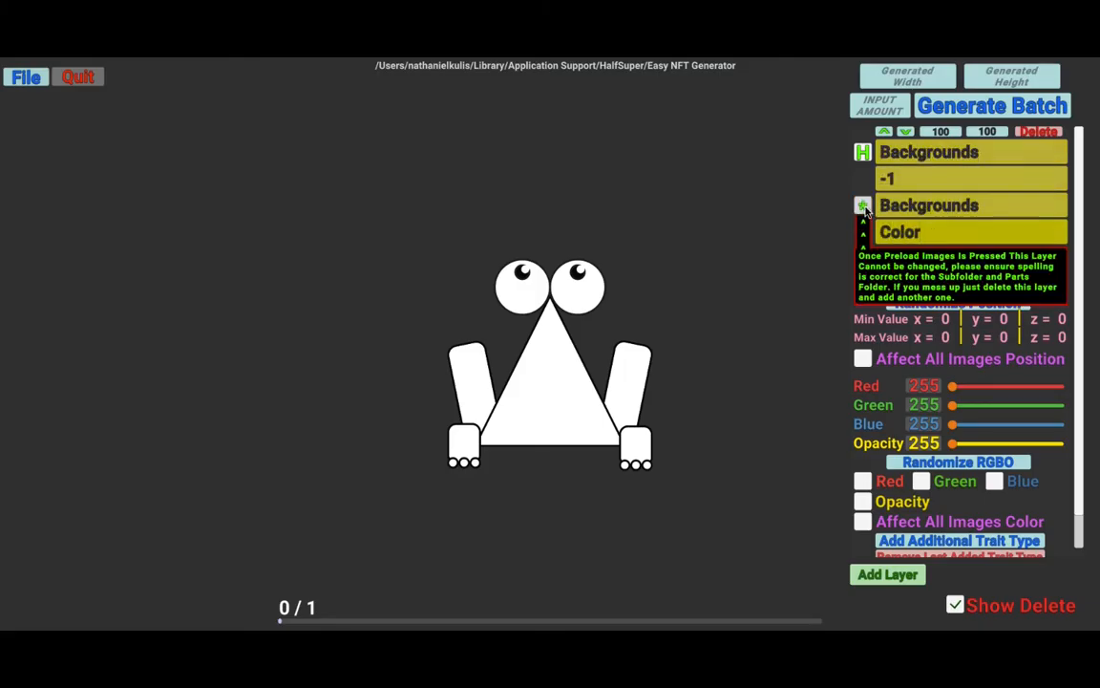
left_click(877, 260)
- Set up a Body layer with order 1 and subfolder BaseBody, and preload its images
left_click(926, 156)
type("Body")
key("Tab")
type("1")
key("Tab")
type("BaseBody")
left_click(864, 207)
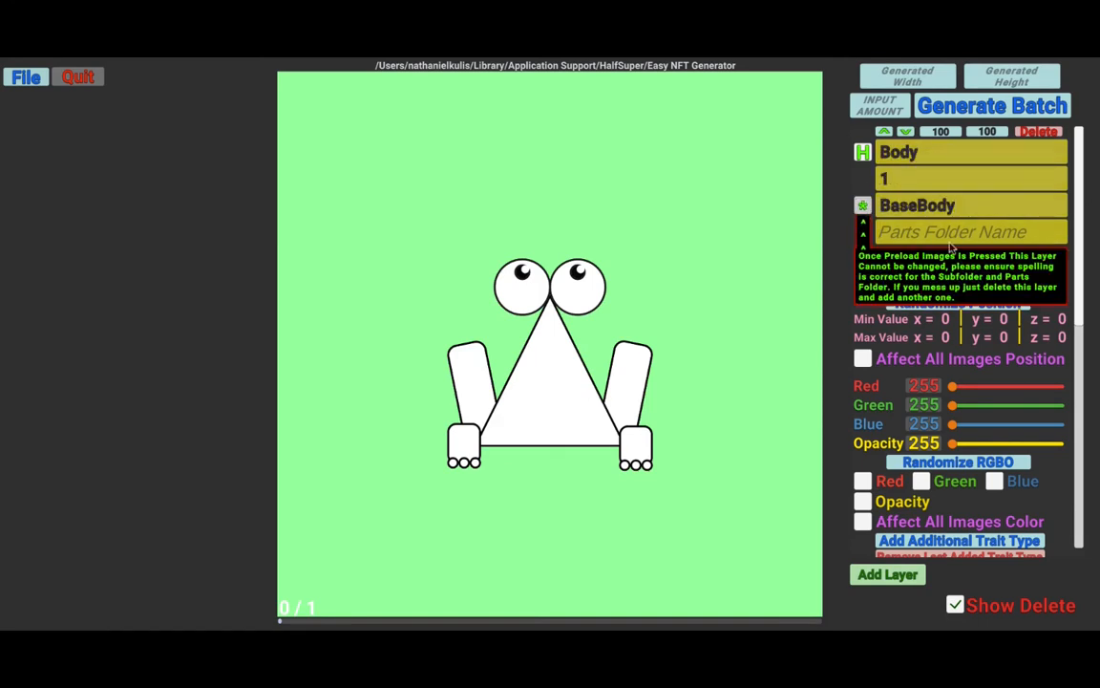
- Enable red, green and blue randomization affecting all images on the Body layer, and add a trait type named Power
left_click(862, 480)
left_click(921, 480)
left_click(993, 480)
left_click(862, 522)
left_click(872, 540)
type("Power")
key("Return")
- Add an Eyes layer with order 1, subfolder OverParts and parts folder Eyes, and preload its images
left_click(887, 574)
left_click(912, 153)
type("Eyes")
key("Tab")
type("1")
key("Tab")
type("OverParts")
key("Tab")
type("Eyes")
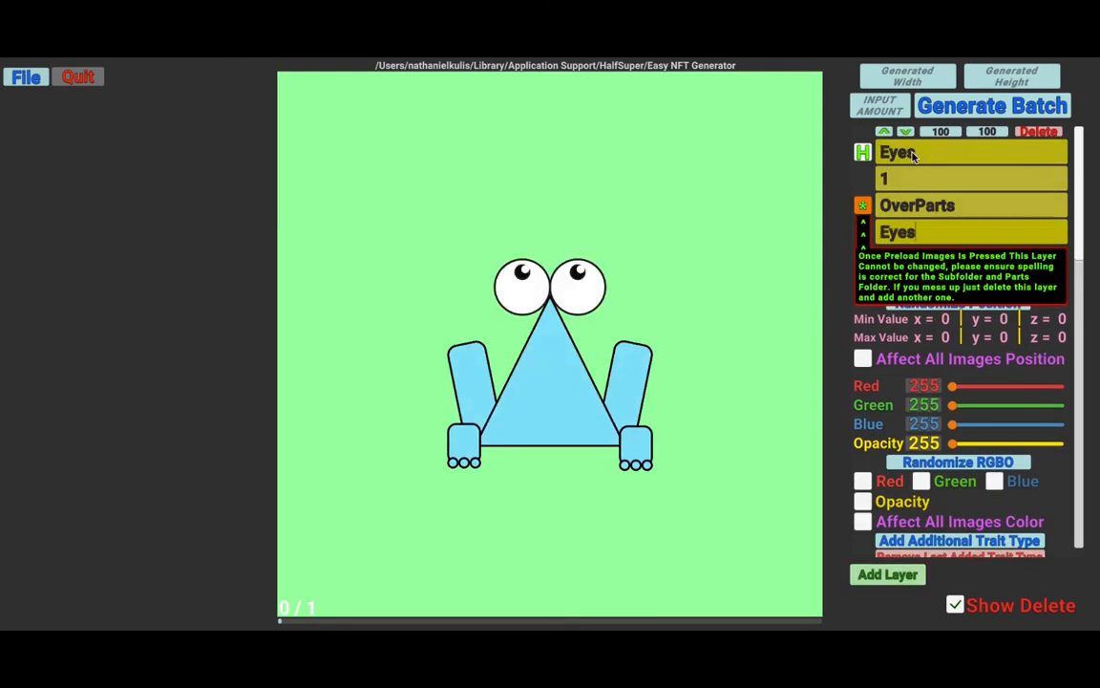
key("Return")
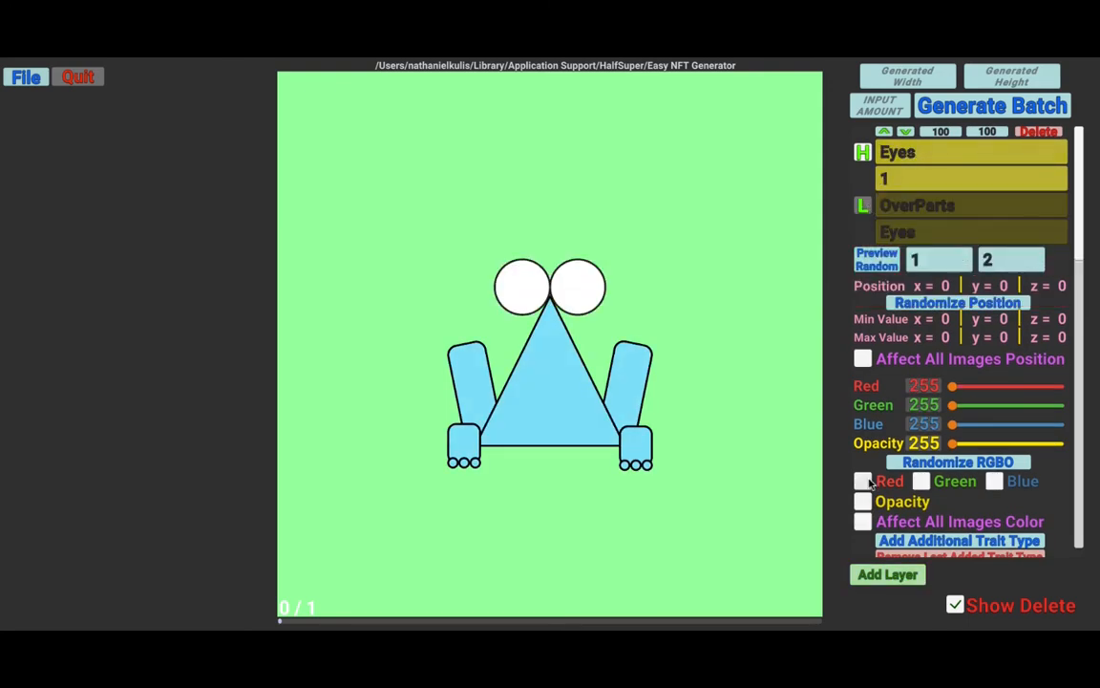
- Add a Pupils layer with order 2, subfolder OverParts and parts folder Pupils, and preload its images
left_click(879, 575)
left_click(926, 154)
type("Pupils")
key("Tab")
type("2")
key("Tab")
type("OverParts")
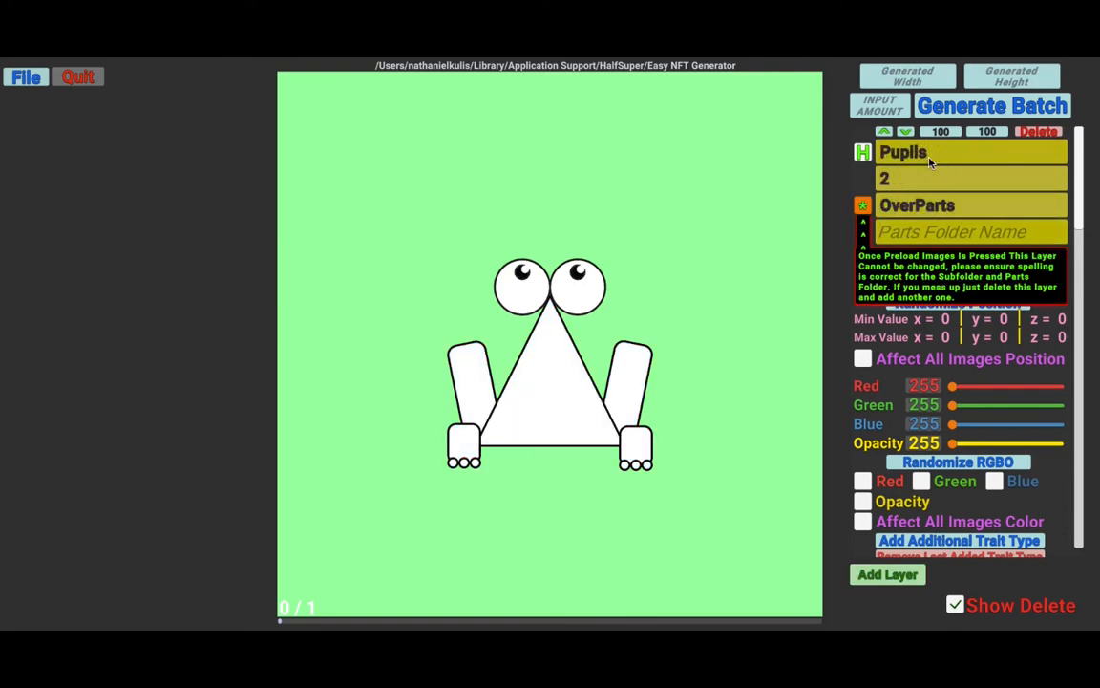
key("Tab")
type("Pupils")
key("Return")
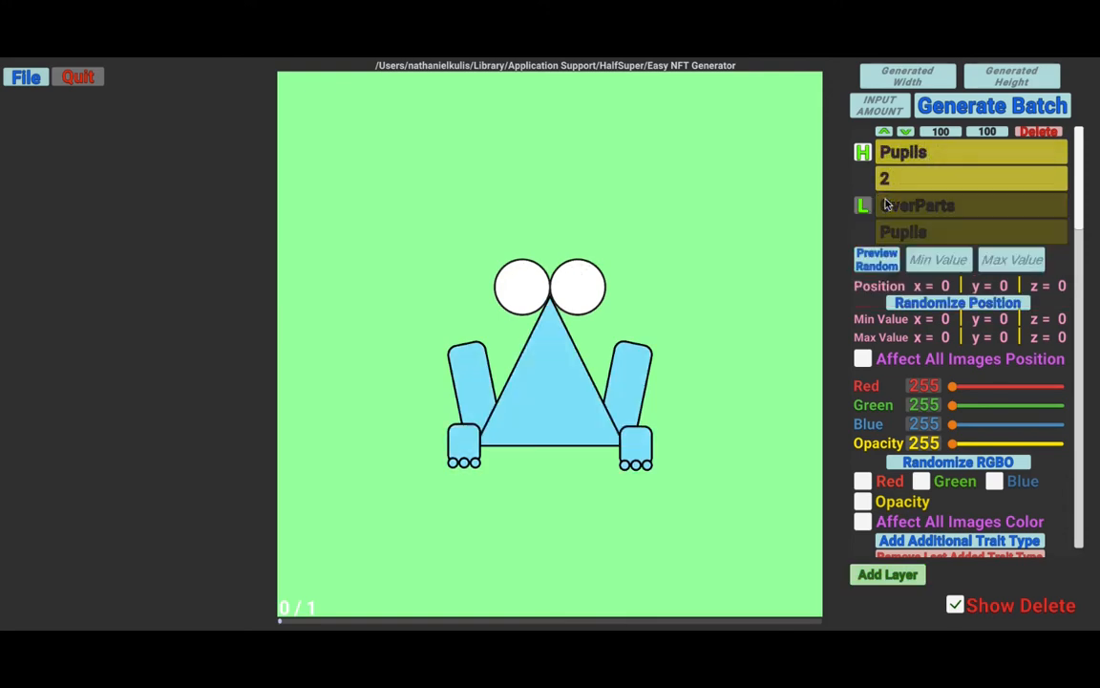
- Set the Pupils layer's minimum position to x -20 and y -54, and its maximum x to 20
left_click(936, 319)
type("-20")
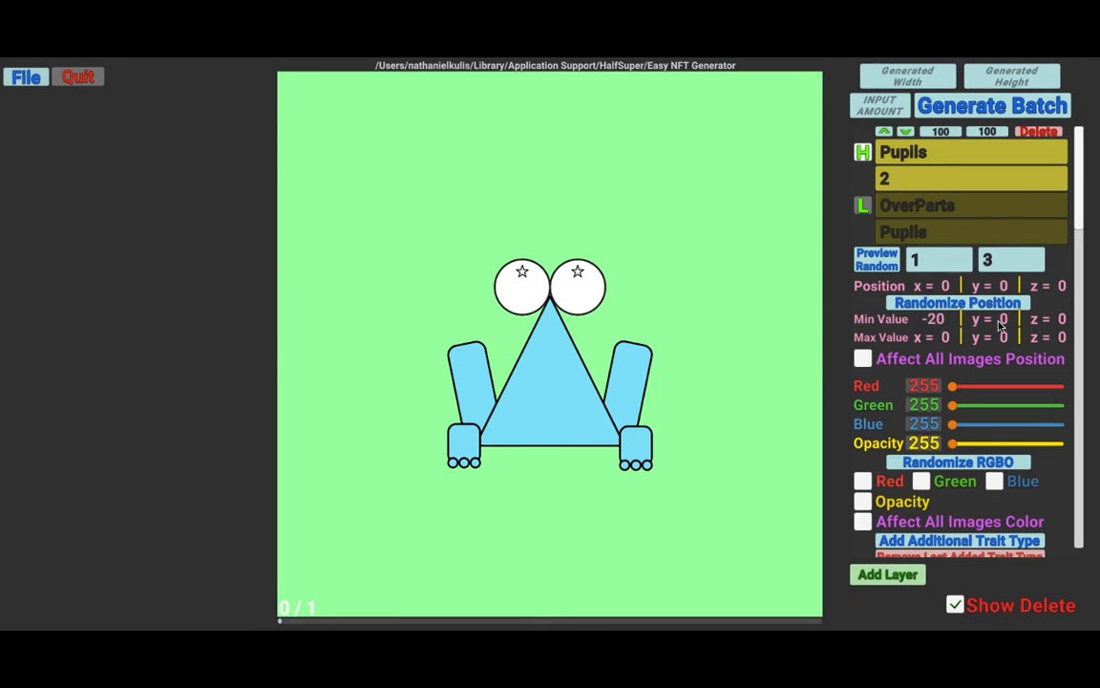
key("Tab")
type("-54")
left_click(941, 342)
type("20")
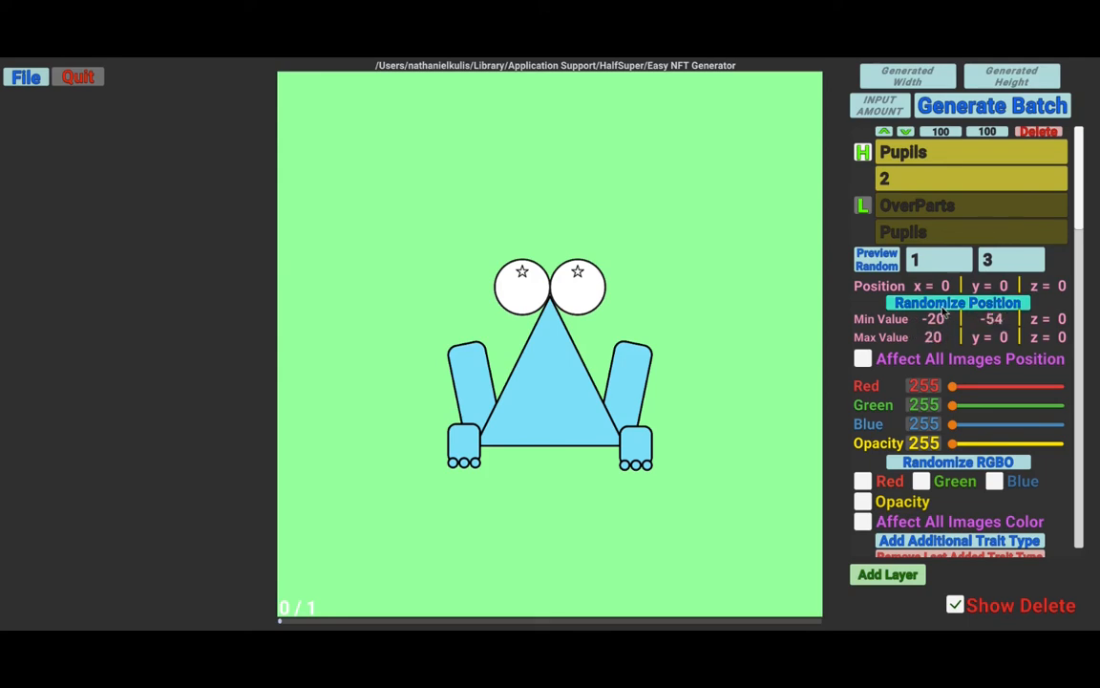
- Randomize the Pupils layer's position, make it affect all images, and preview random pupils
left_click(981, 304)
left_click(981, 304)
left_click(980, 304)
left_click(862, 358)
left_click(877, 261)
left_click(877, 261)
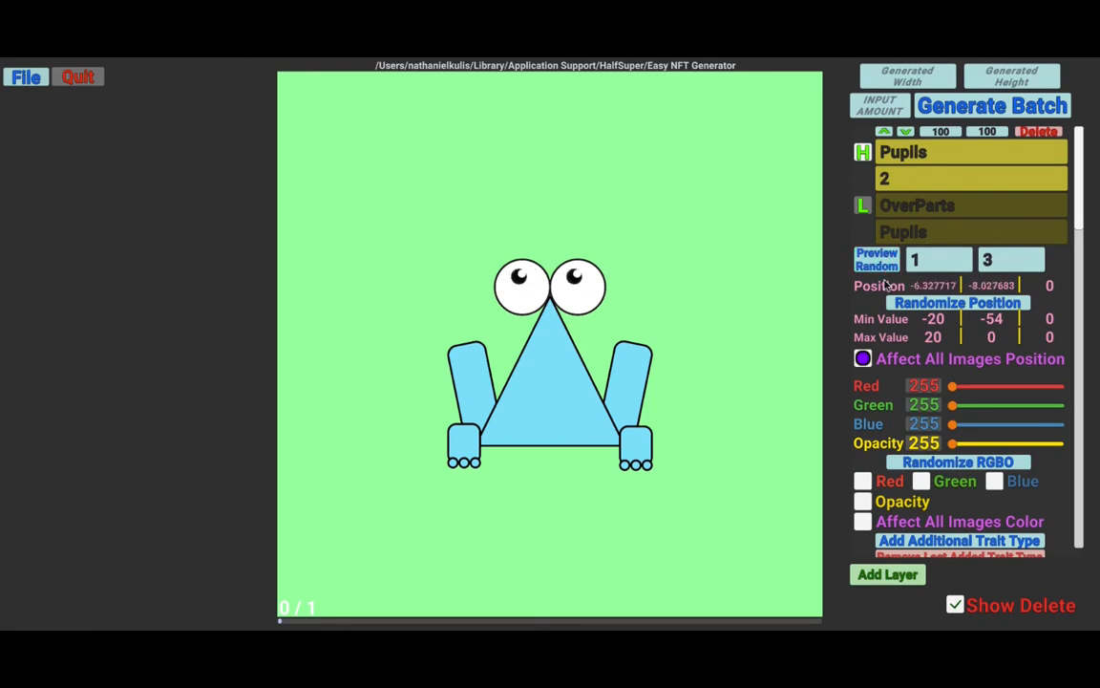
- Add a Mouth layer with order 2, subfolder OverParts and parts folder Mouths, and preload its images
left_click(886, 575)
left_click(925, 153)
type("Mouth")
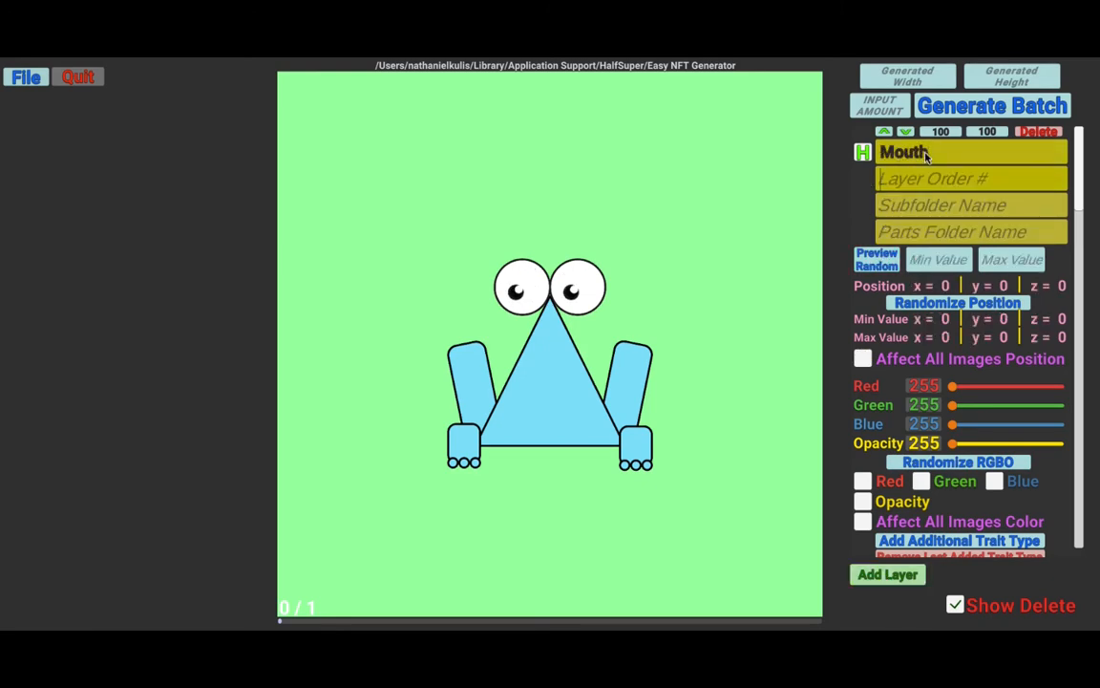
key("Tab")
type("2")
key("Tab")
type("OverParts")
key("Tab")
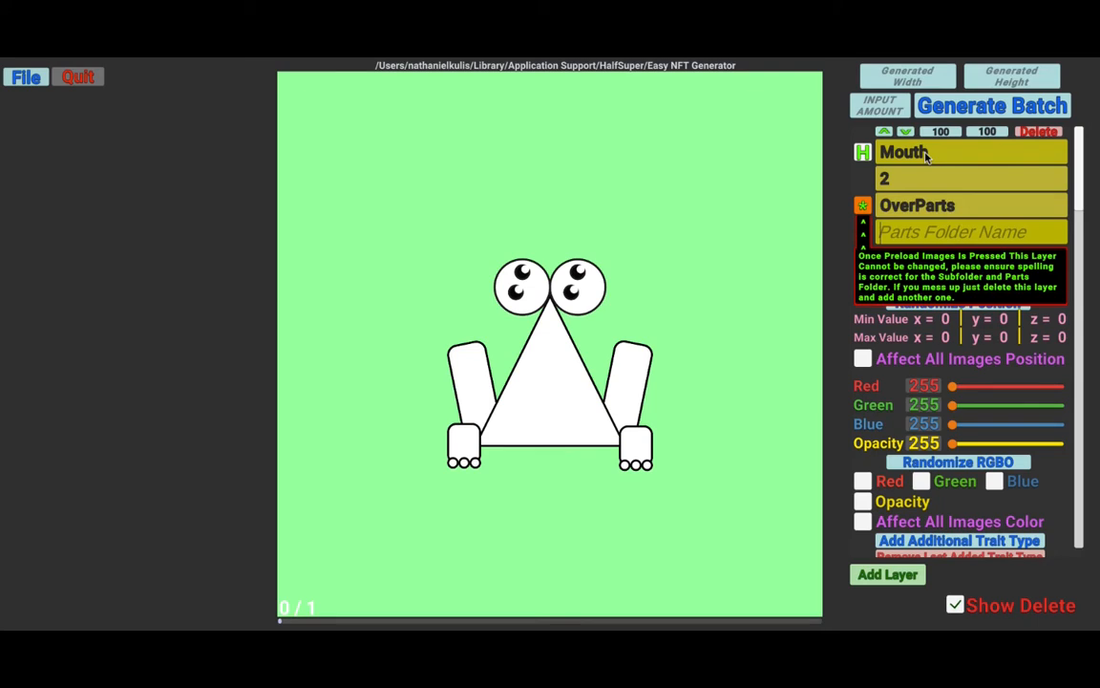
type("Mouths")
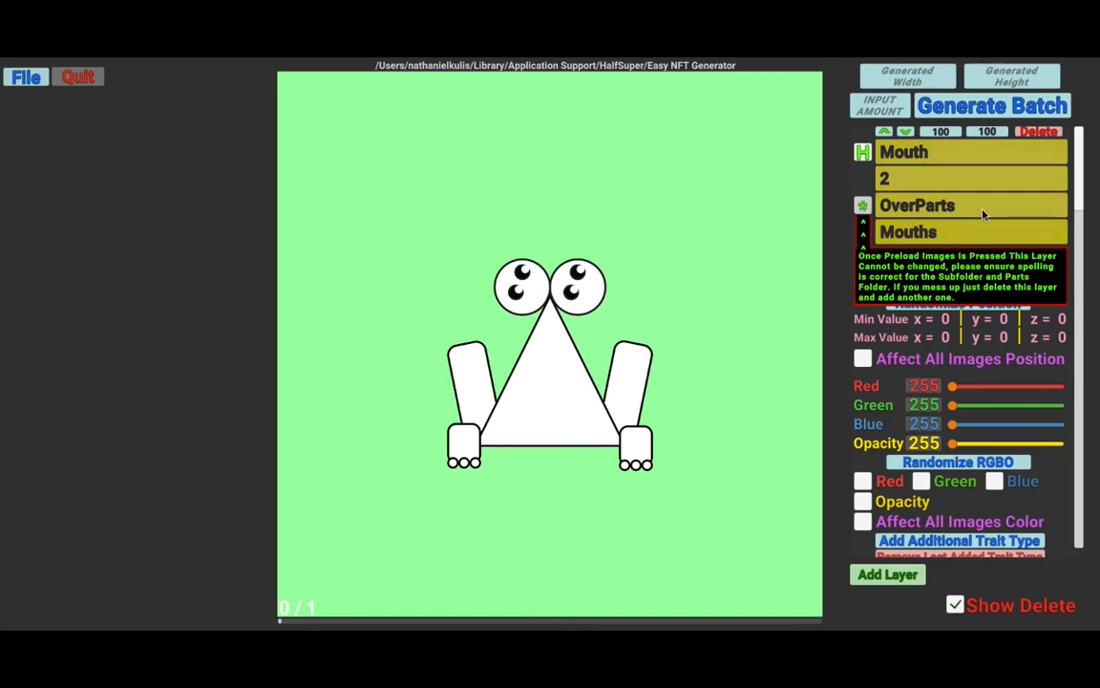
left_click(863, 205)
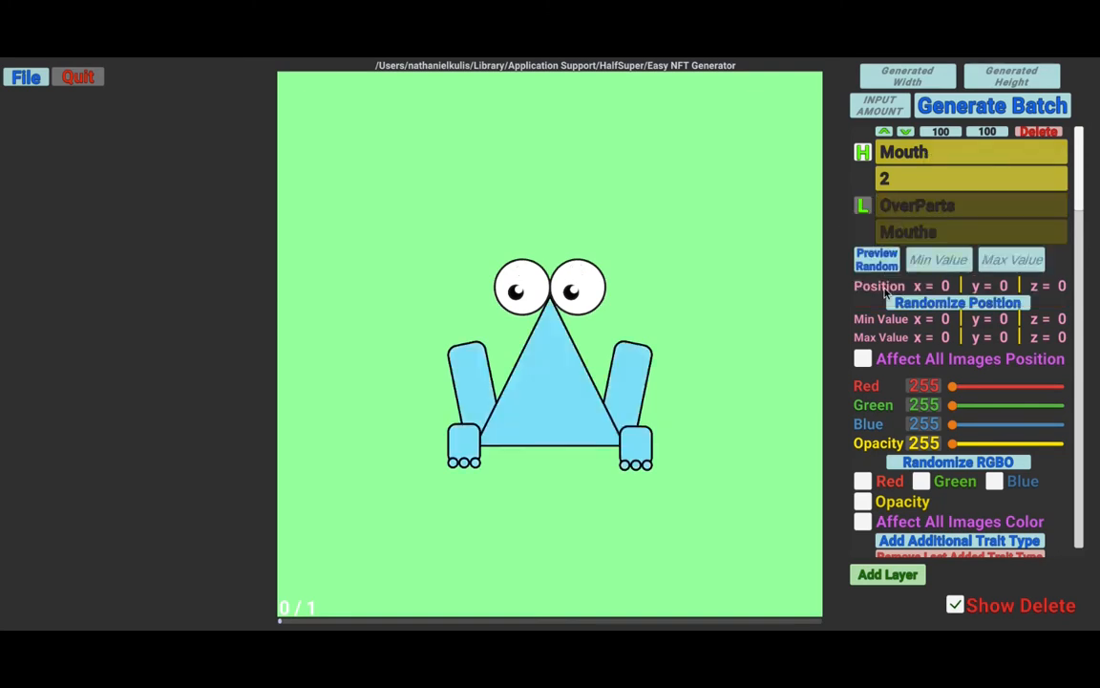
- Enable red, green and blue randomization affecting all images on the Mouth layer, and preview a random result
left_click(864, 482)
left_click(920, 481)
left_click(994, 482)
left_click(862, 522)
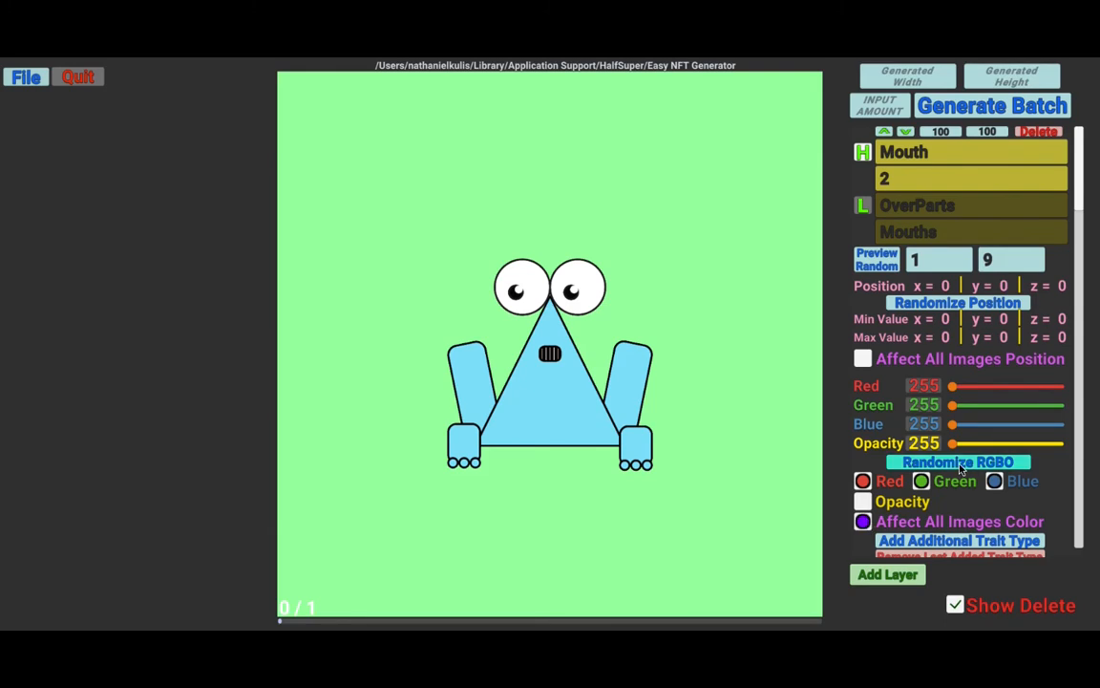
left_click(895, 261)
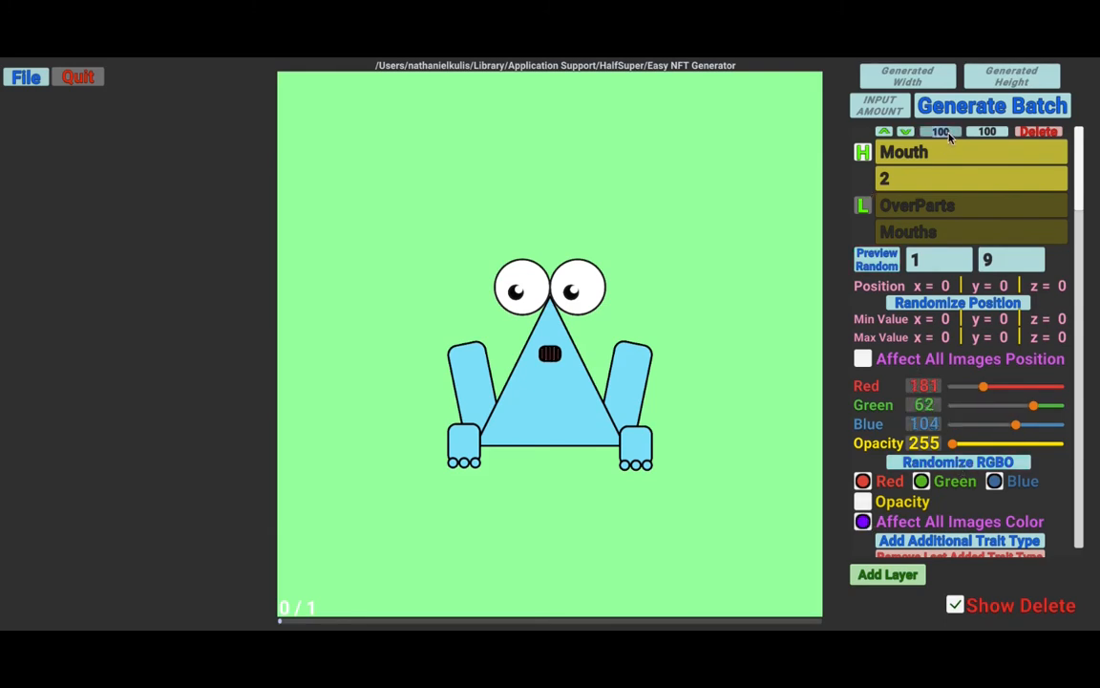
- Set the Mouth layer's first chance value to 80
type("0")
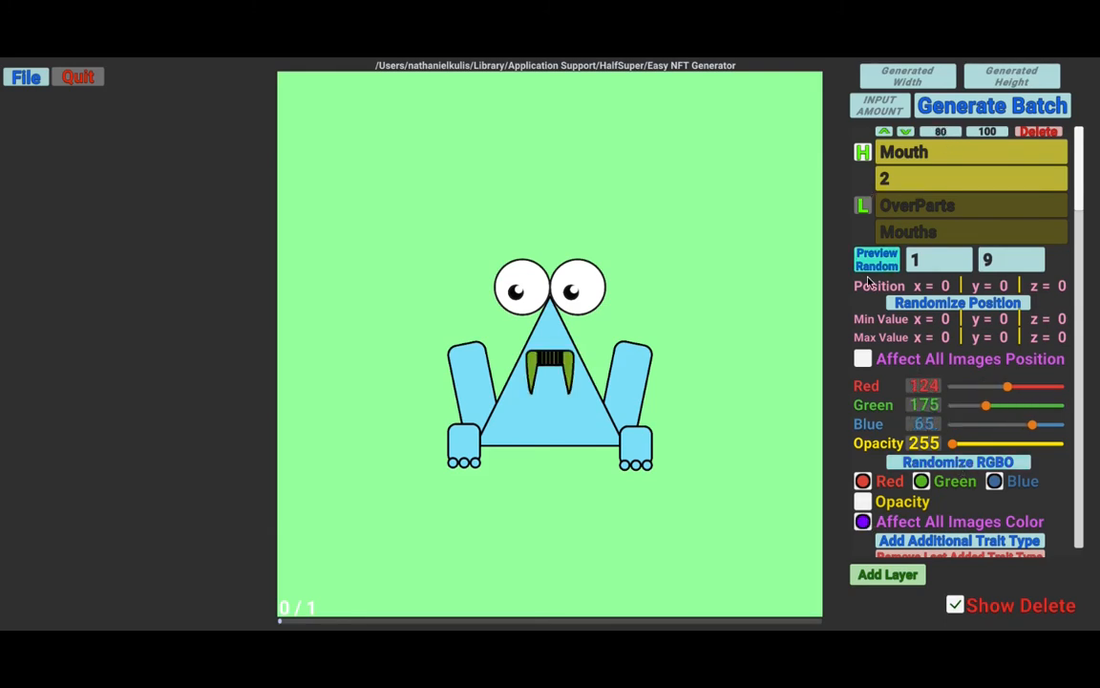
- Add a Tie layer with order 3, subfolder OverParts and parts folder Ties, preload its images, and set its first chance value to 65
left_click(893, 576)
left_click(940, 156)
type("Tle")
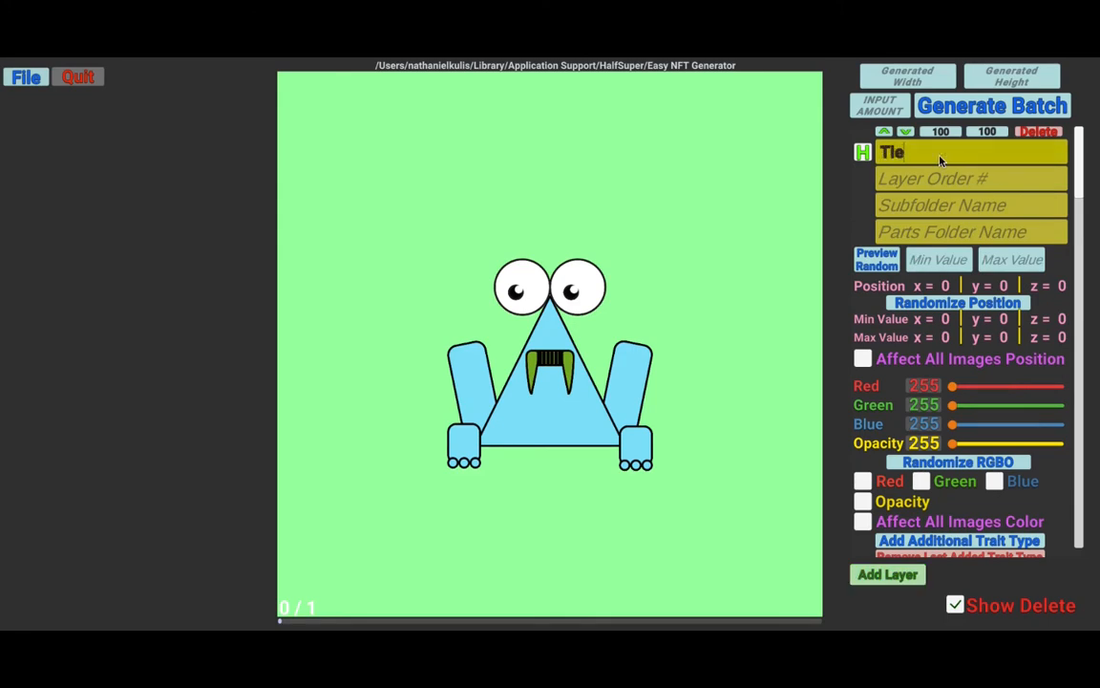
key("Tab")
type("3")
key("Tab")
type("OverParts")
key("Tab")
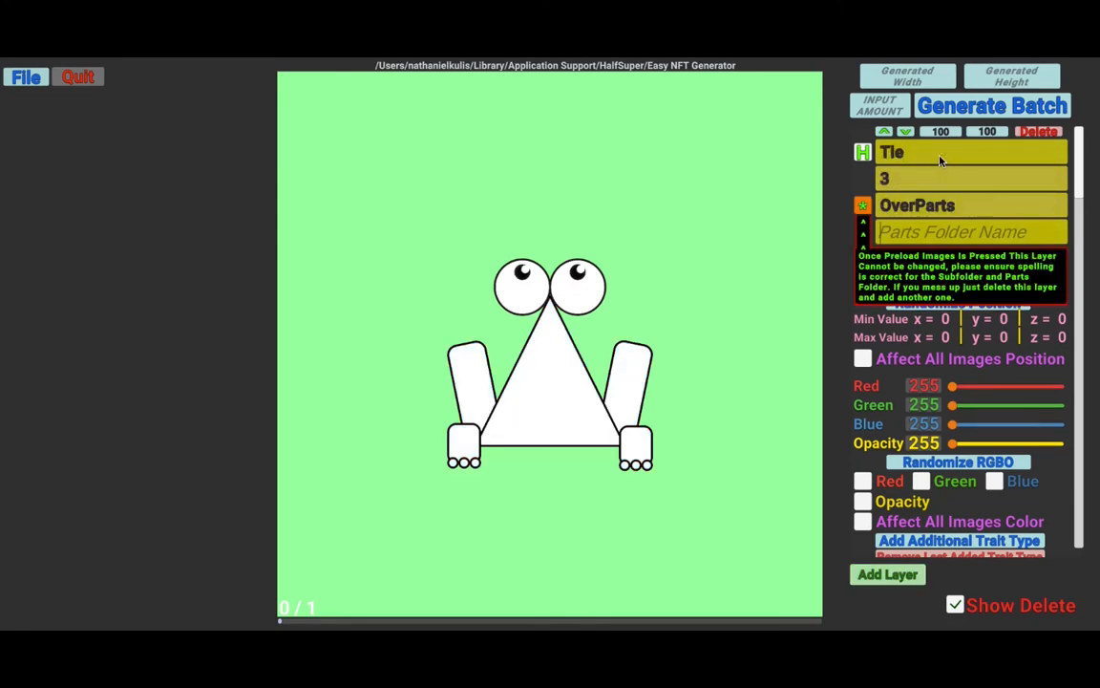
type("Ties")
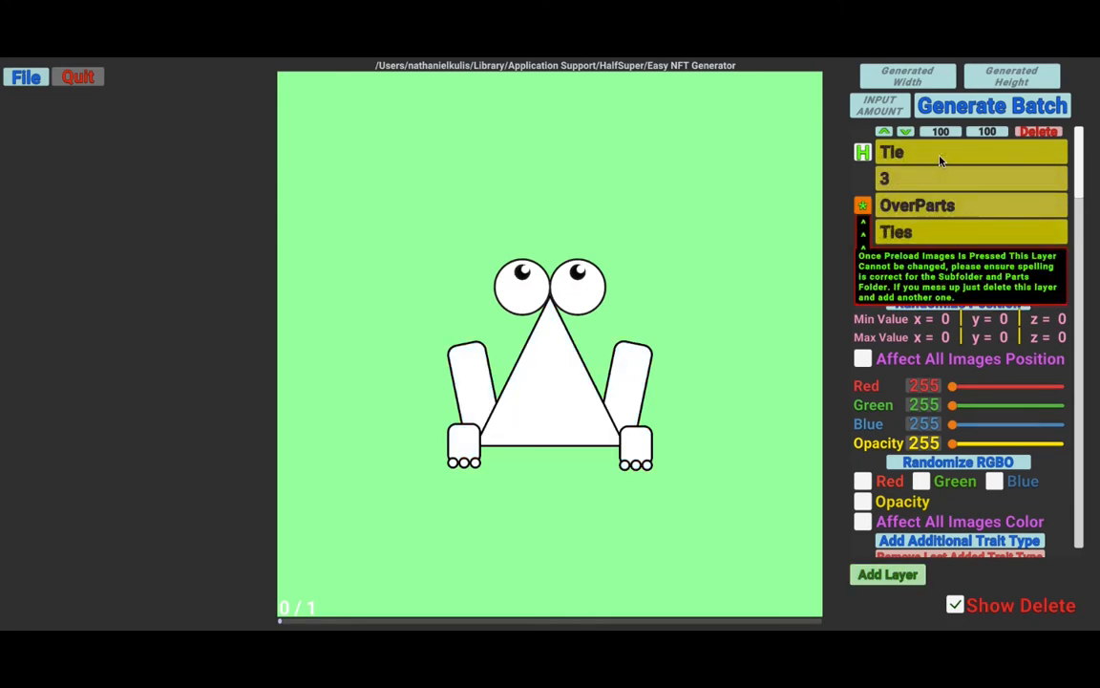
left_click(862, 206)
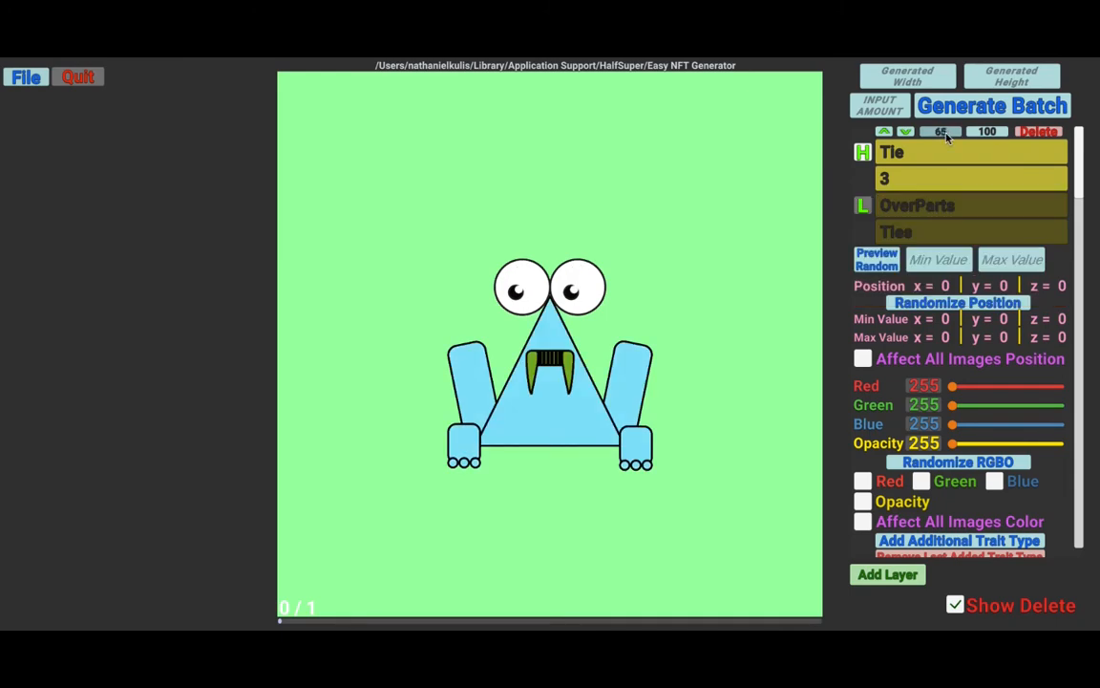
- Preview a random tie and randomize the Tie layer's red, green and blue, affecting all its images
left_click(875, 259)
left_click(863, 480)
left_click(921, 480)
left_click(995, 481)
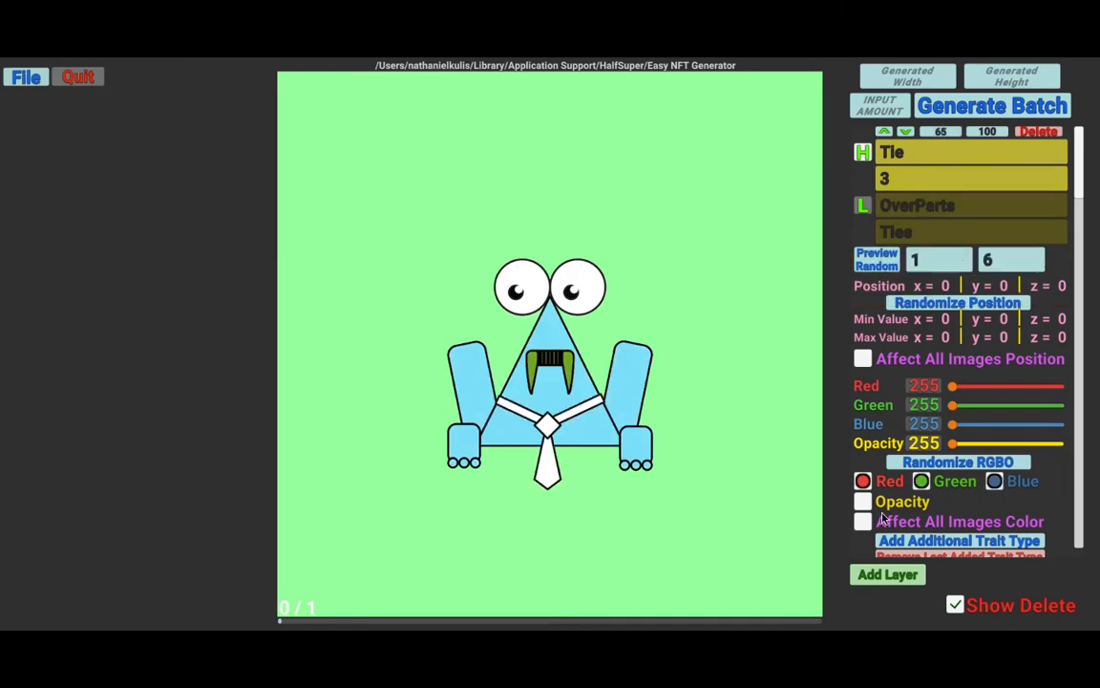
left_click(863, 521)
left_click(958, 461)
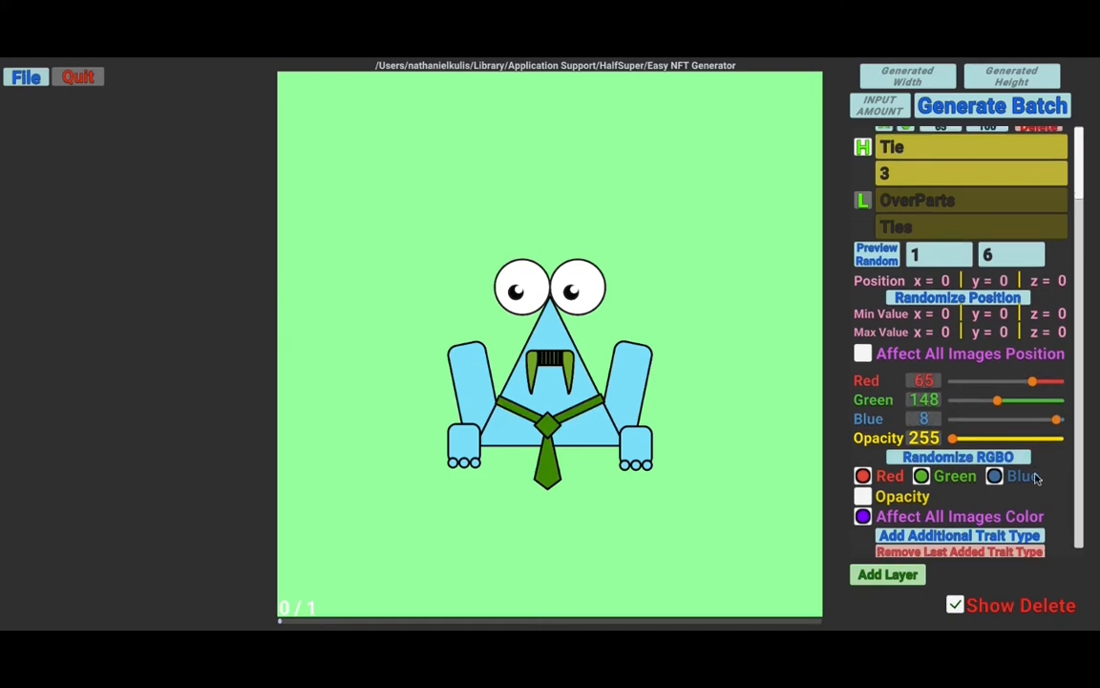
- Add an additional trait type named Bling Level to the Tie layer
scroll(1012, 468, "down", 1)
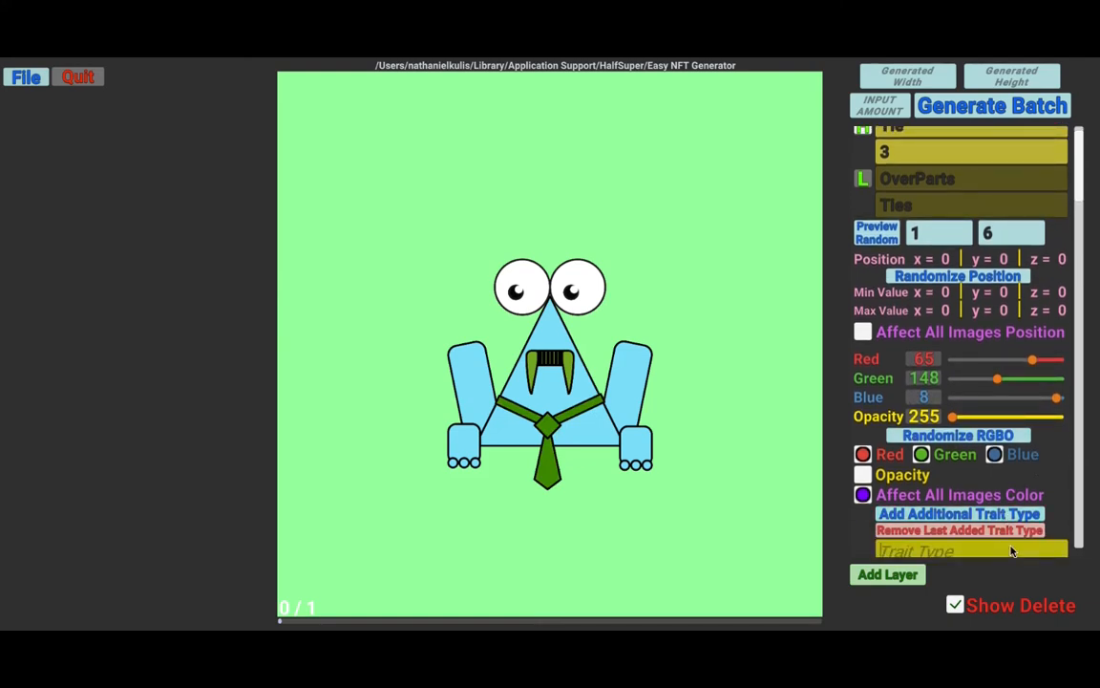
left_click(1013, 551)
type("Bling Level")
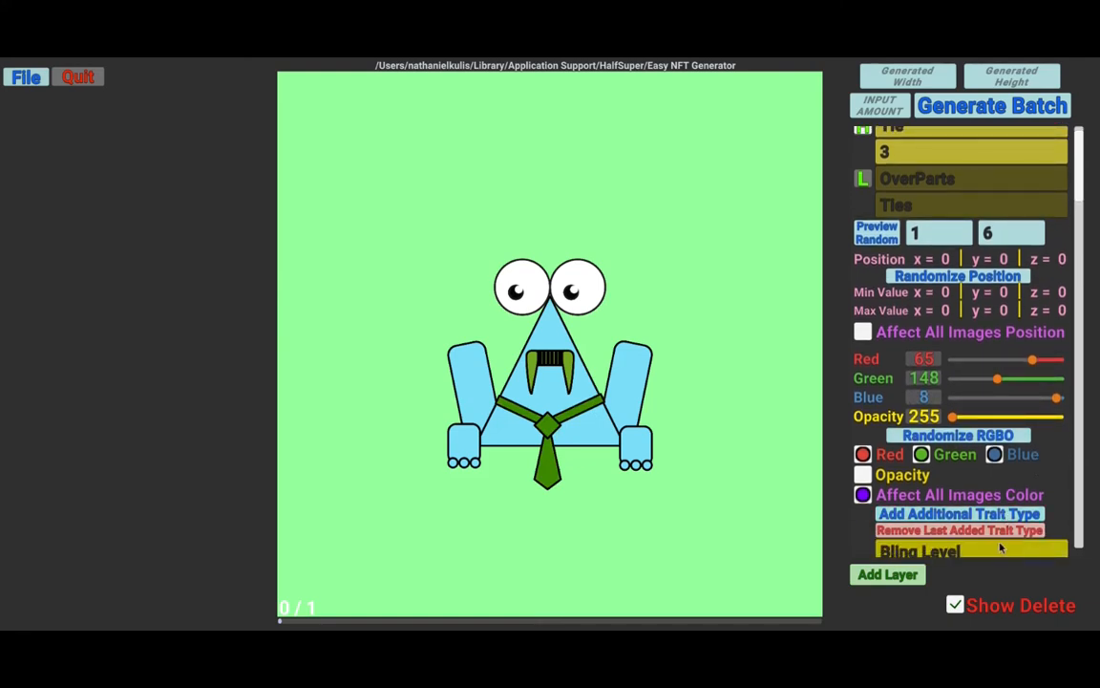
scroll(955, 535, "up", 1)
- Add a Mustache layer with order 4, subfolder OverParts and parts folder Mustaches, and preload its images
left_click(887, 574)
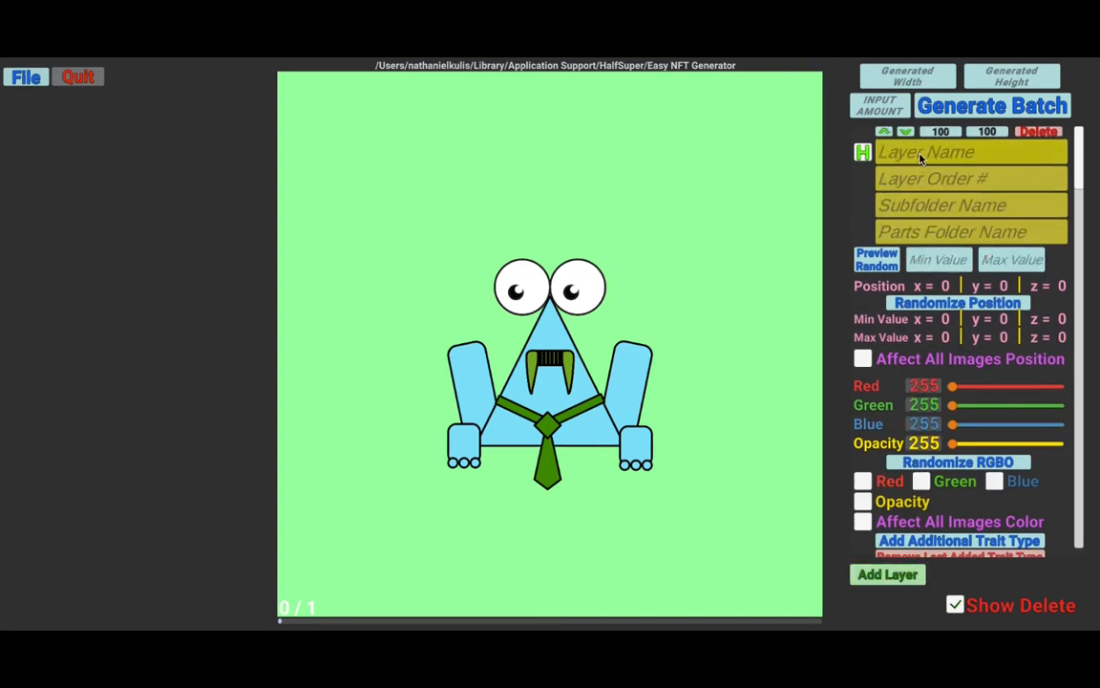
left_click(920, 159)
type("Mustache")
left_click(949, 180)
type("4")
key("Tab")
type("OverParts")
key("Tab")
type("Mustaches")
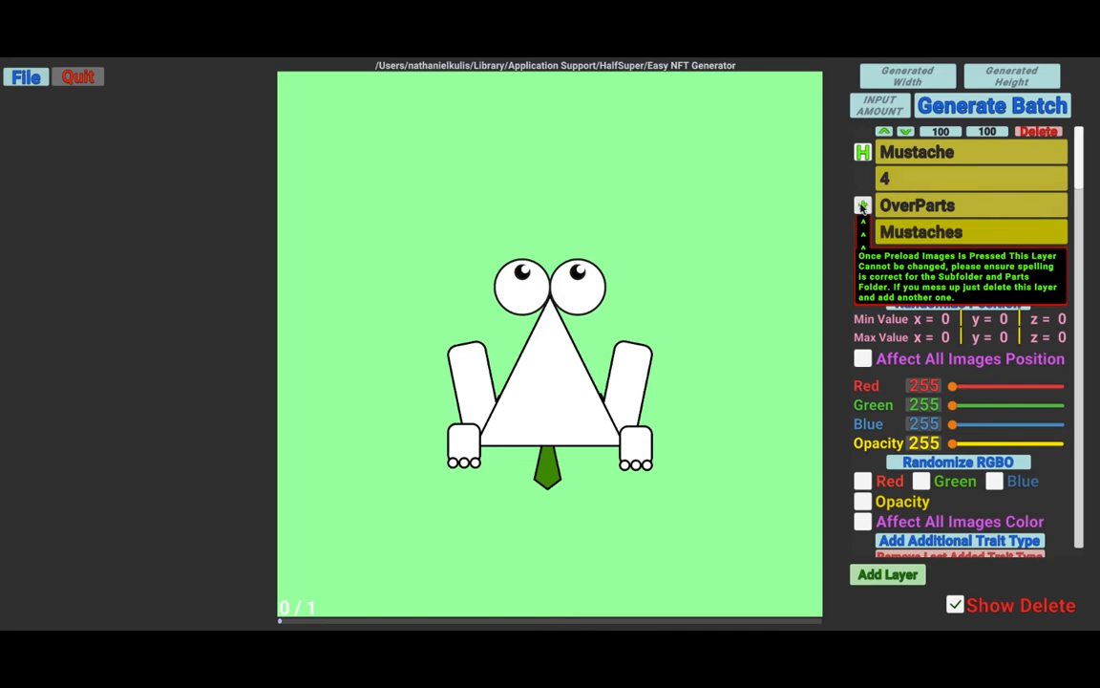
left_click(862, 206)
- Enable red, green and blue randomization affecting all Mustache images, and add a trait type named Fancy Level
left_click(920, 481)
left_click(994, 481)
left_click(863, 521)
scroll(1001, 504, "down", 1)
scroll(1001, 504, "down", 2)
left_click(955, 489)
left_click(941, 531)
type("Fancy Level")
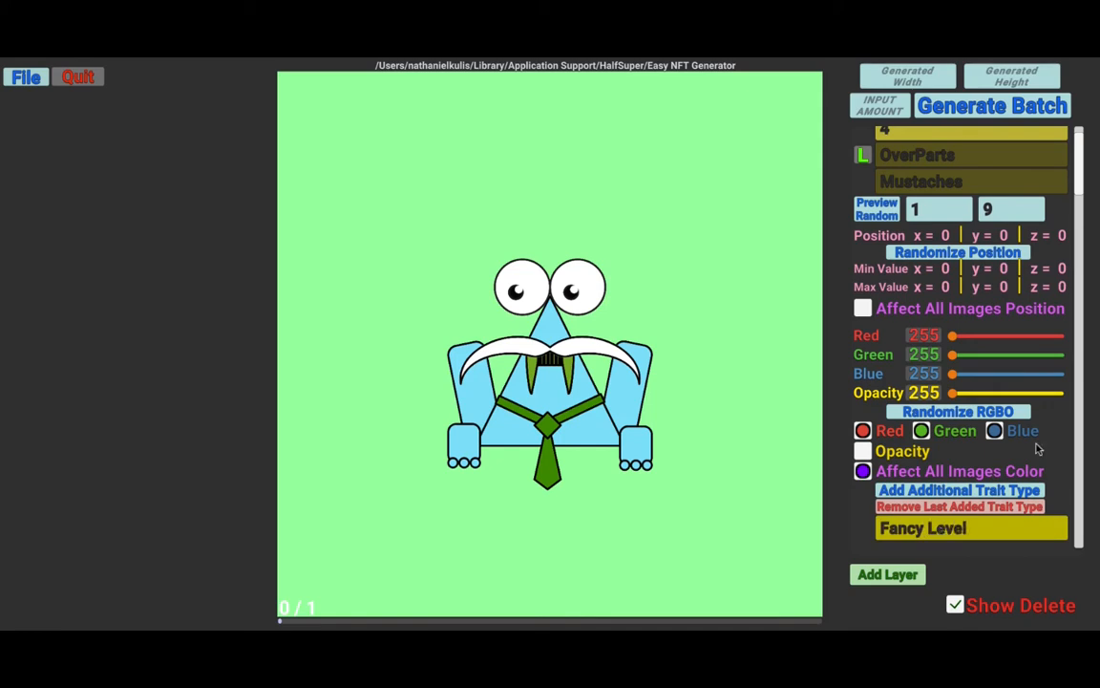
- Randomize the Mustache layer's colour and set its first chance value to 50
left_click(958, 411)
scroll(958, 411, "up", 3)
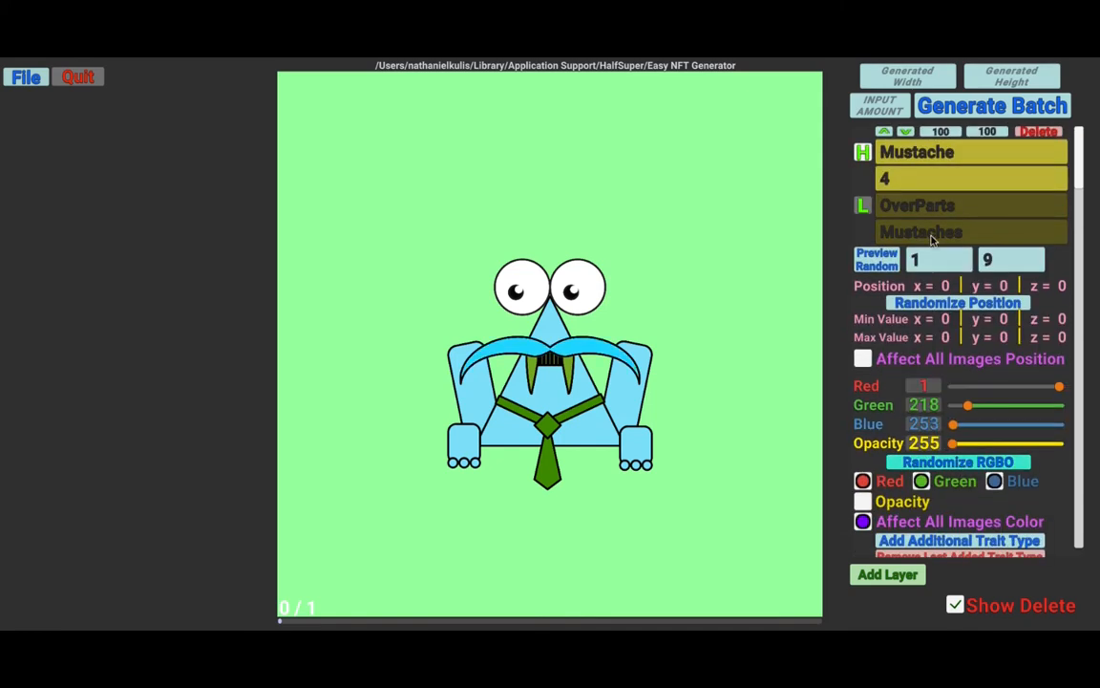
- Add a Hat layer with order 0, subfolder UnderParts and parts folder Hats, and preload its images
left_click(885, 574)
left_click(932, 156)
type("Hat")
key("Tab")
type("0")
key("Tab")
type("UnderParts")
key("Tab")
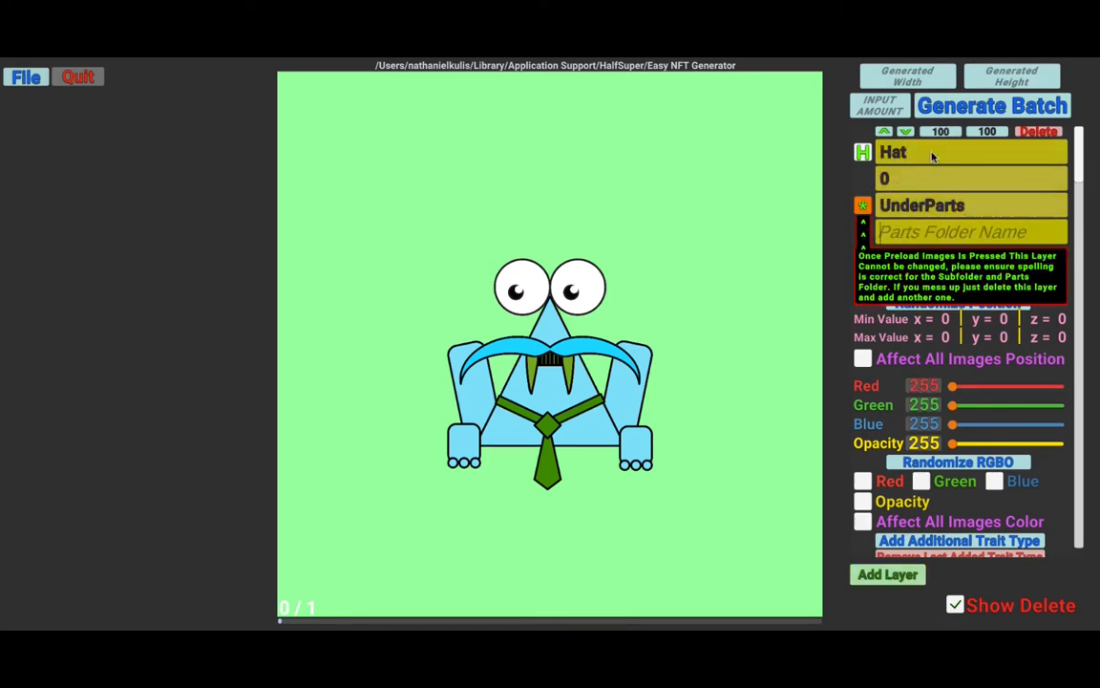
type("Hats")
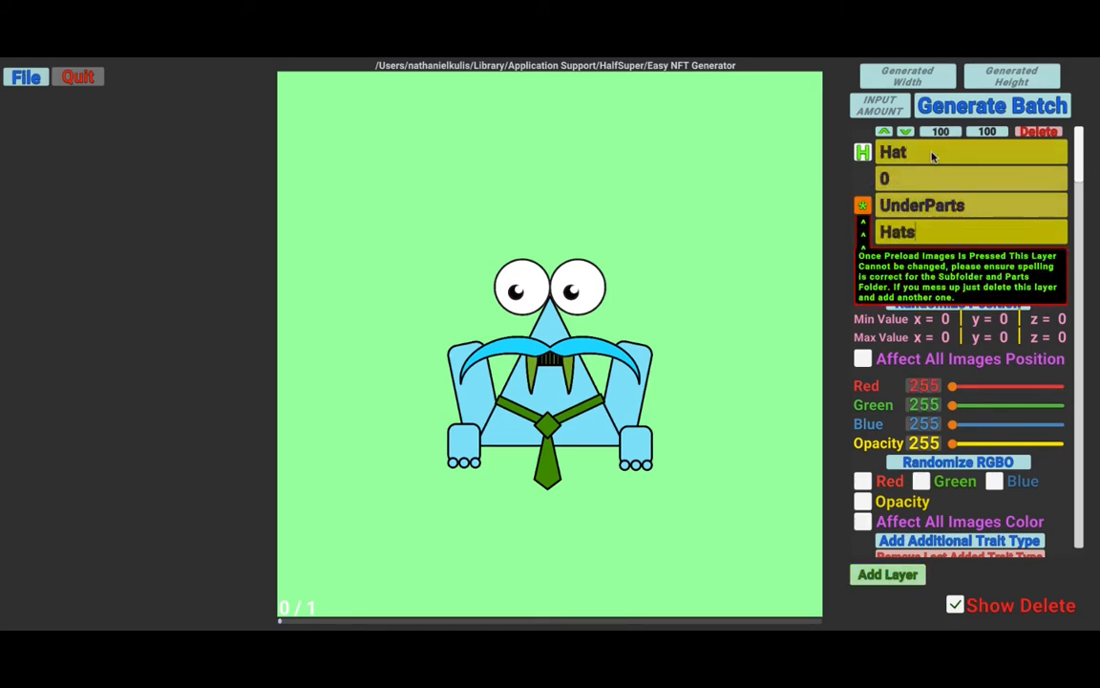
left_click(863, 206)
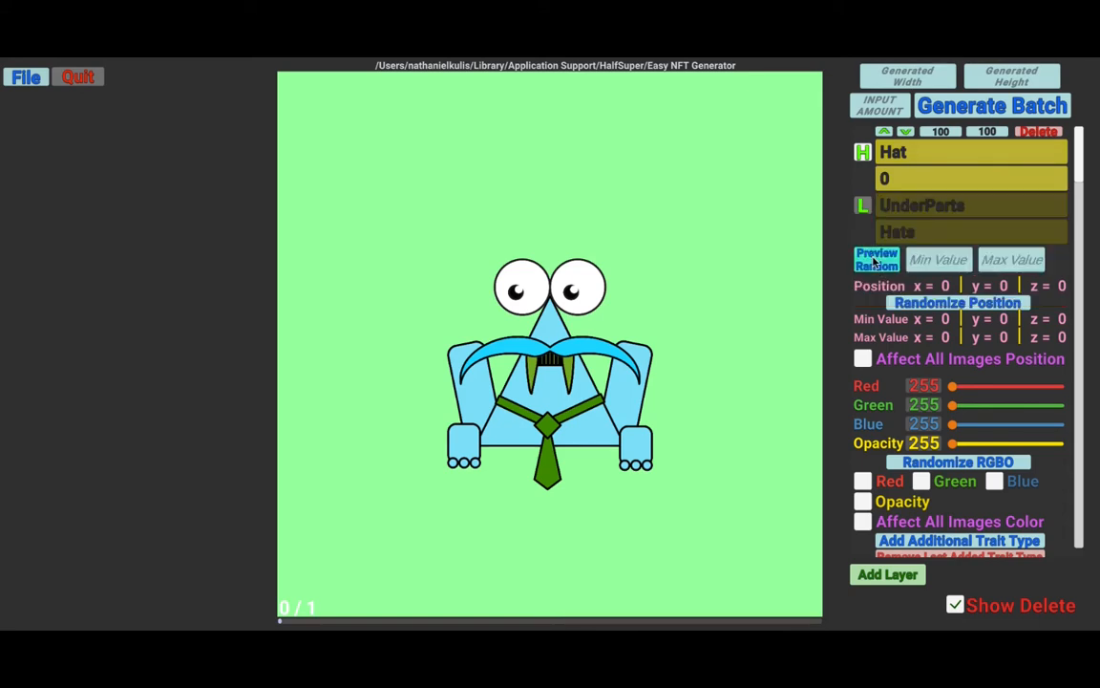
- Preview a random hat and randomize the Hat layer's red, green and blue, affecting all its images
left_click(874, 261)
left_click(921, 481)
left_click(994, 481)
left_click(862, 481)
left_click(862, 520)
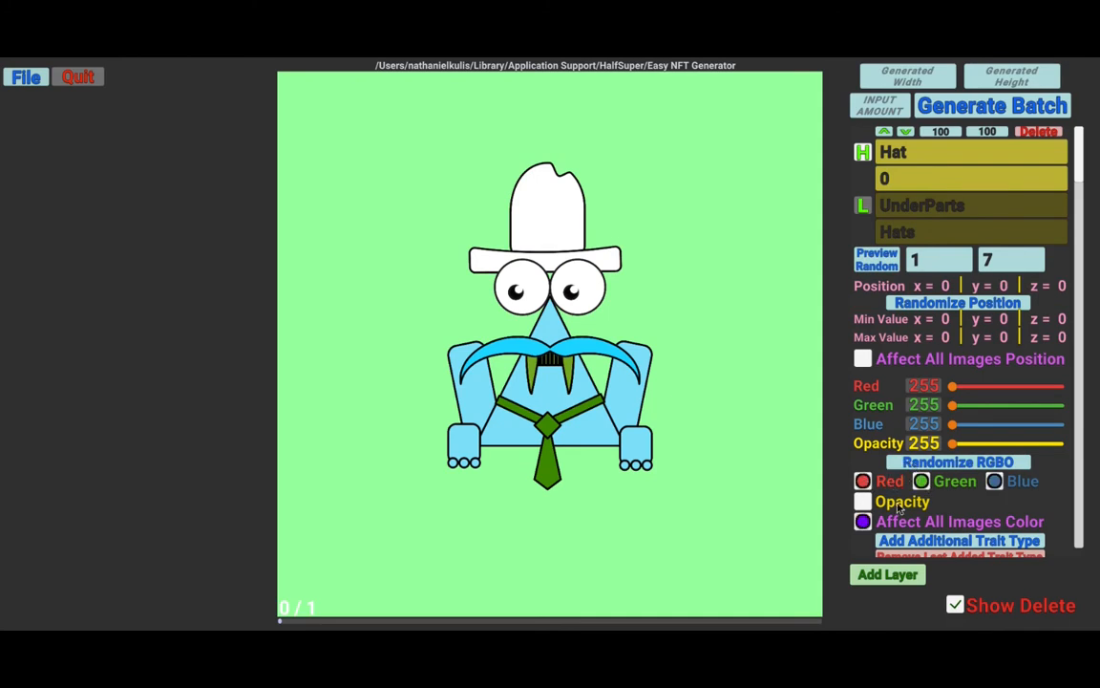
scroll(862, 516, "down", 1)
left_click(957, 437)
- Add an additional trait type named Defense to the Hat layer
left_click(960, 516)
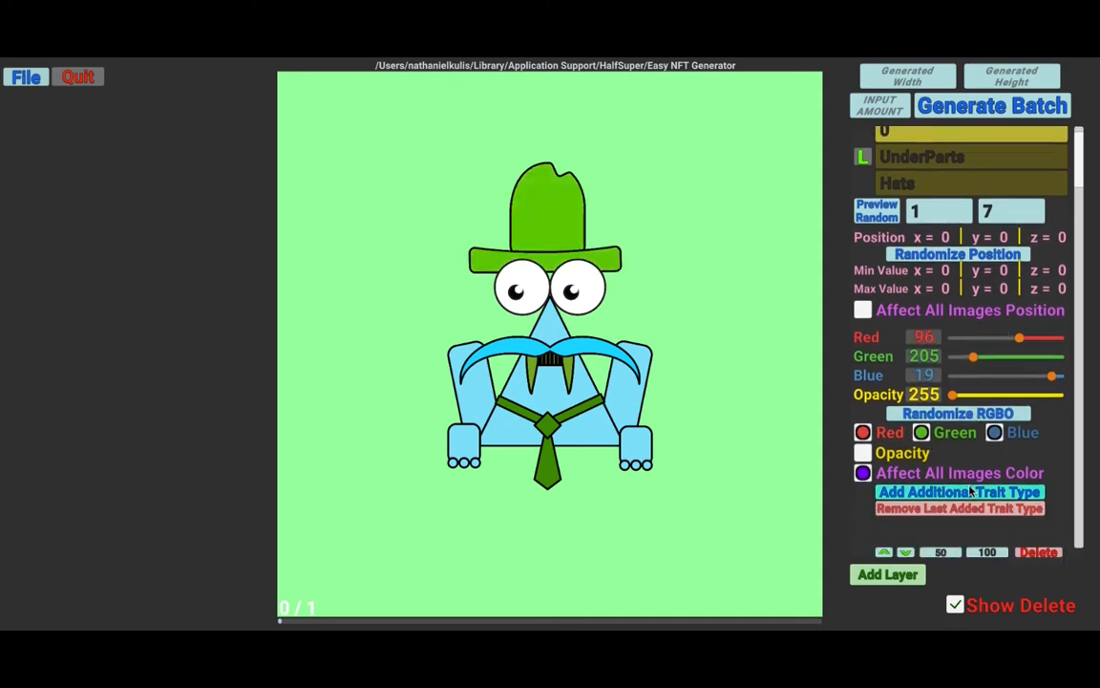
left_click(941, 528)
type("Defense")
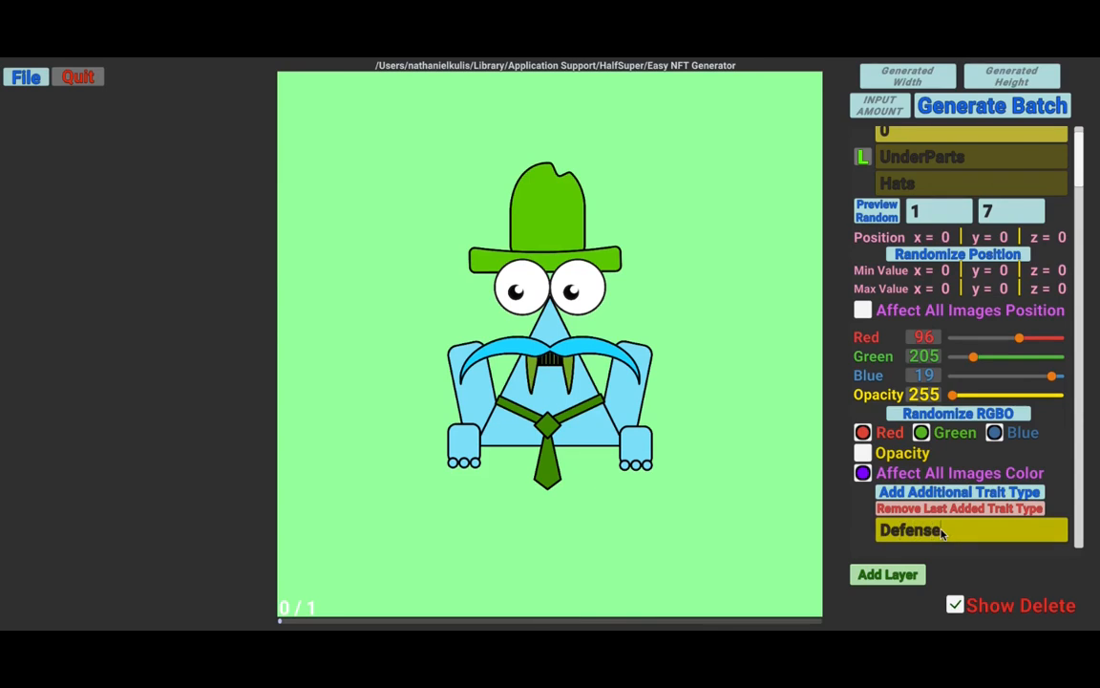
- Set the batch amount to 50
scroll(936, 335, "up", 2)
left_click(880, 112)
type("50")
key("Return")
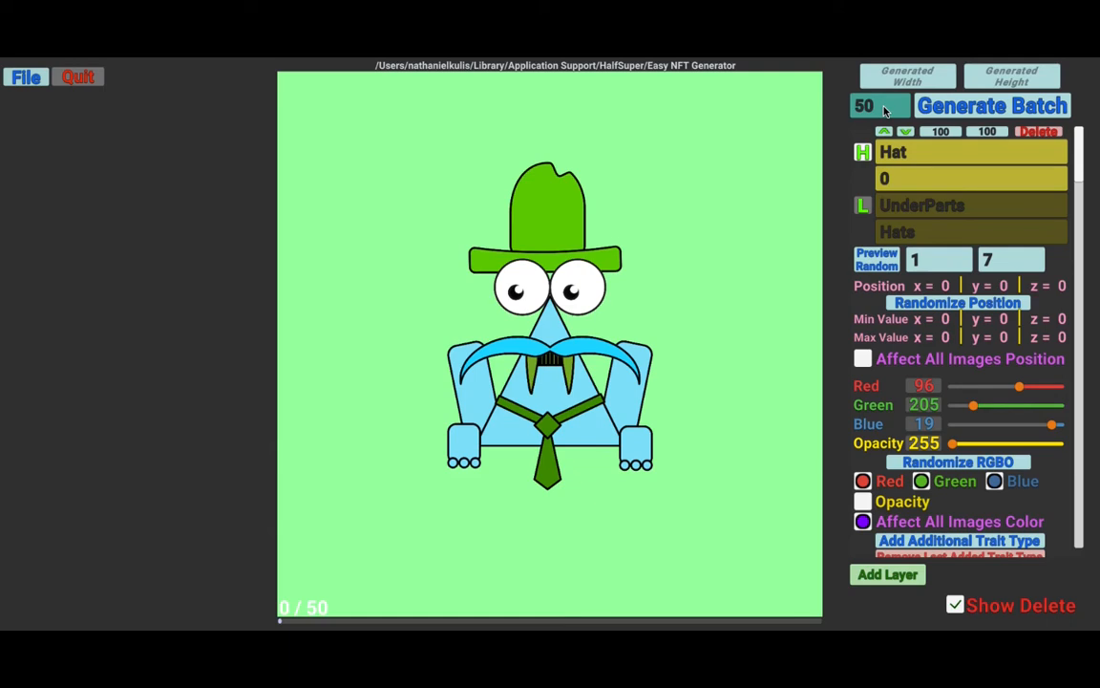
- Set the batch amount to 25 and generate the batch of frog NFTs
type("25")
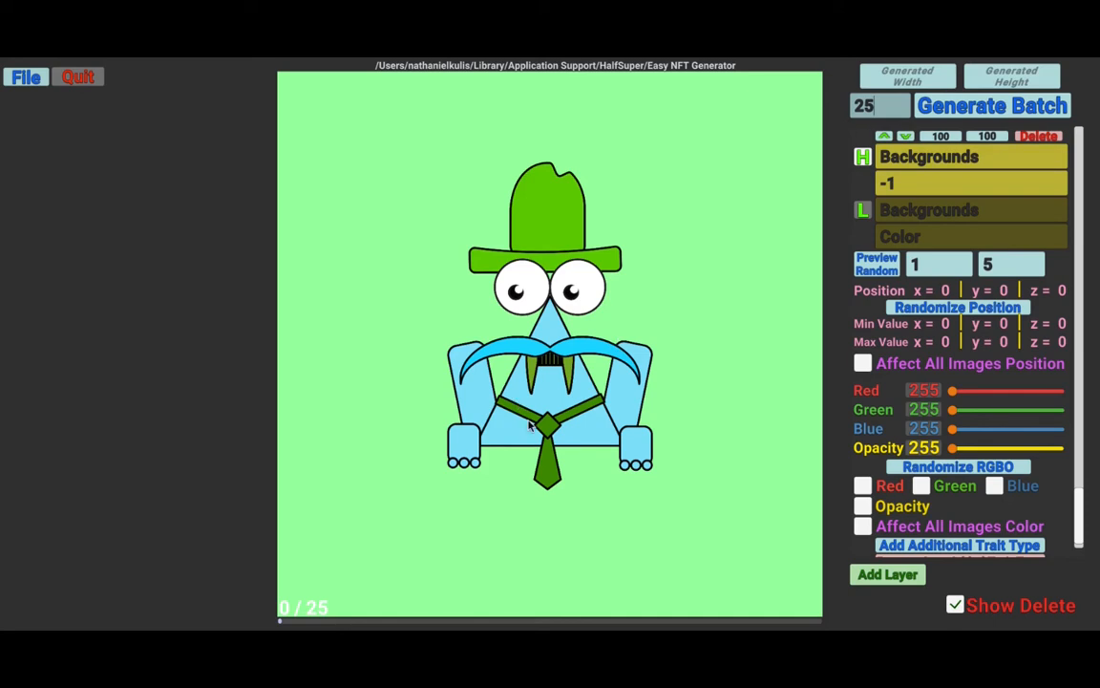
left_click(984, 113)
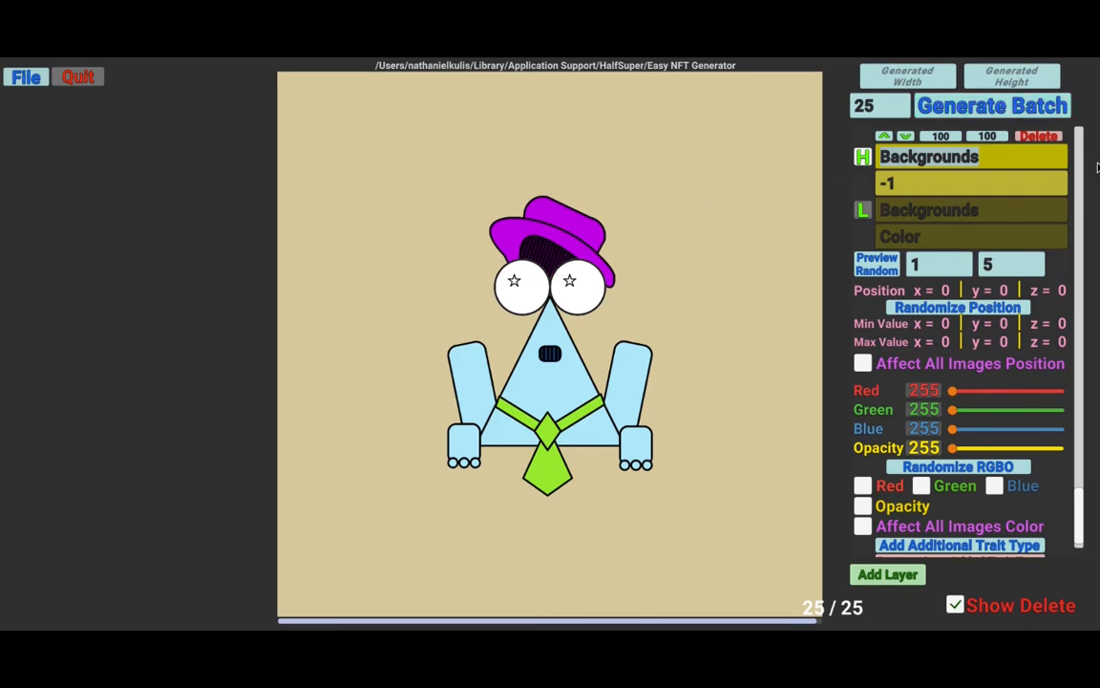
key("super+Tab")
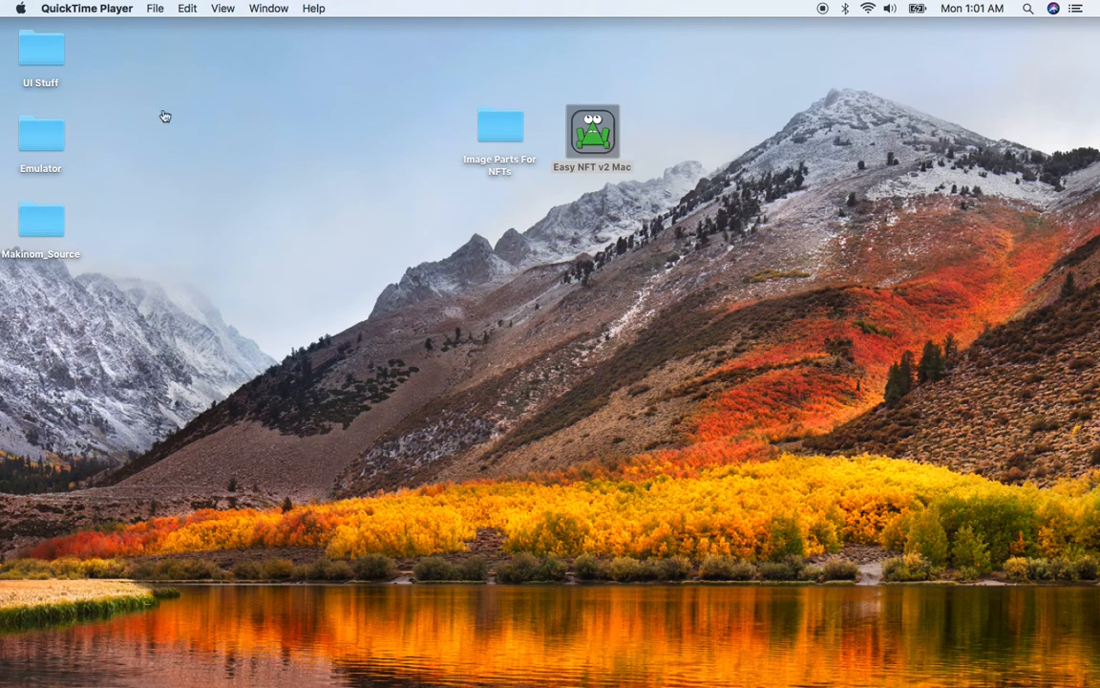
key("super+Tab")
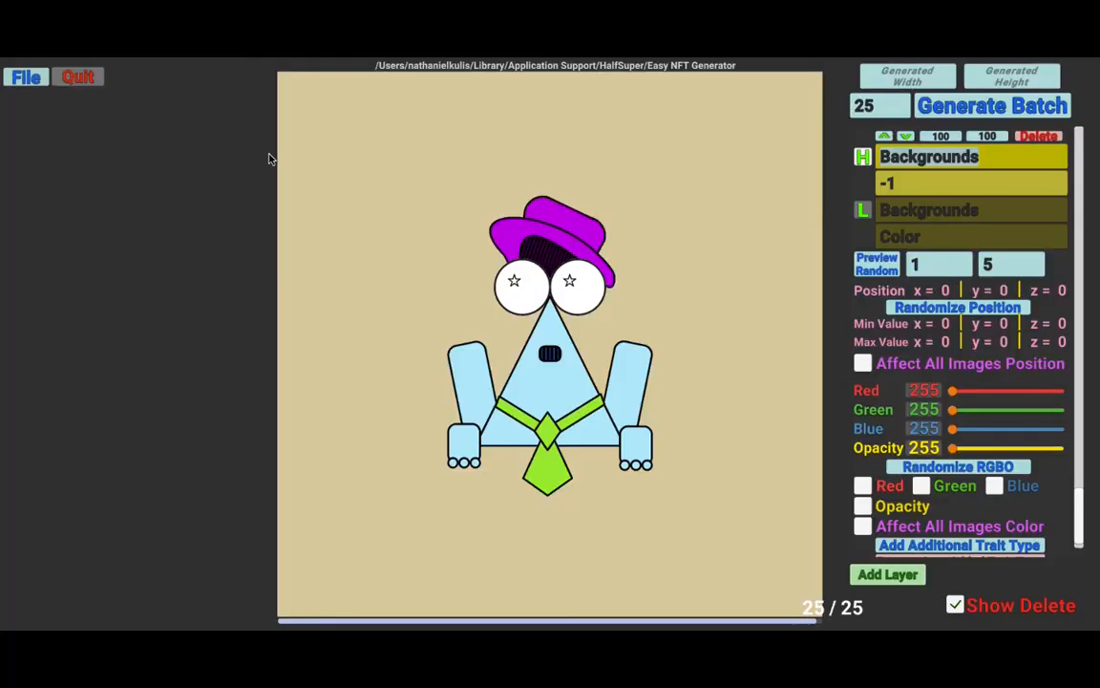
- Copy the Created Path of the generated files from the file settings, and close those settings
left_click(21, 82)
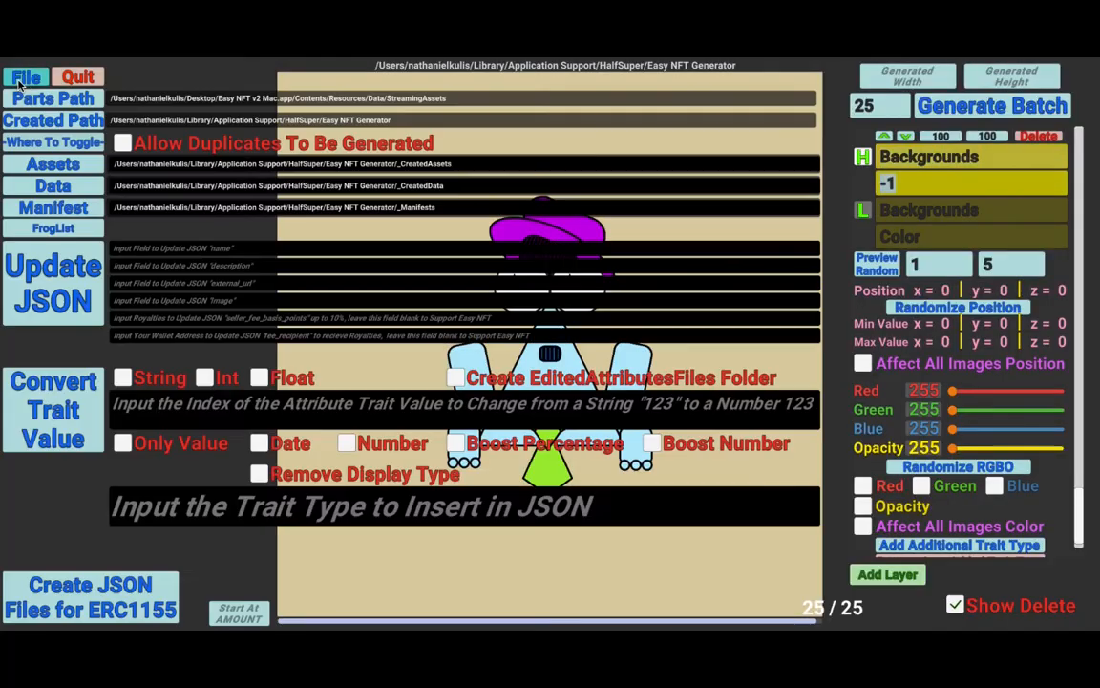
left_click(404, 124)
key("super+c")
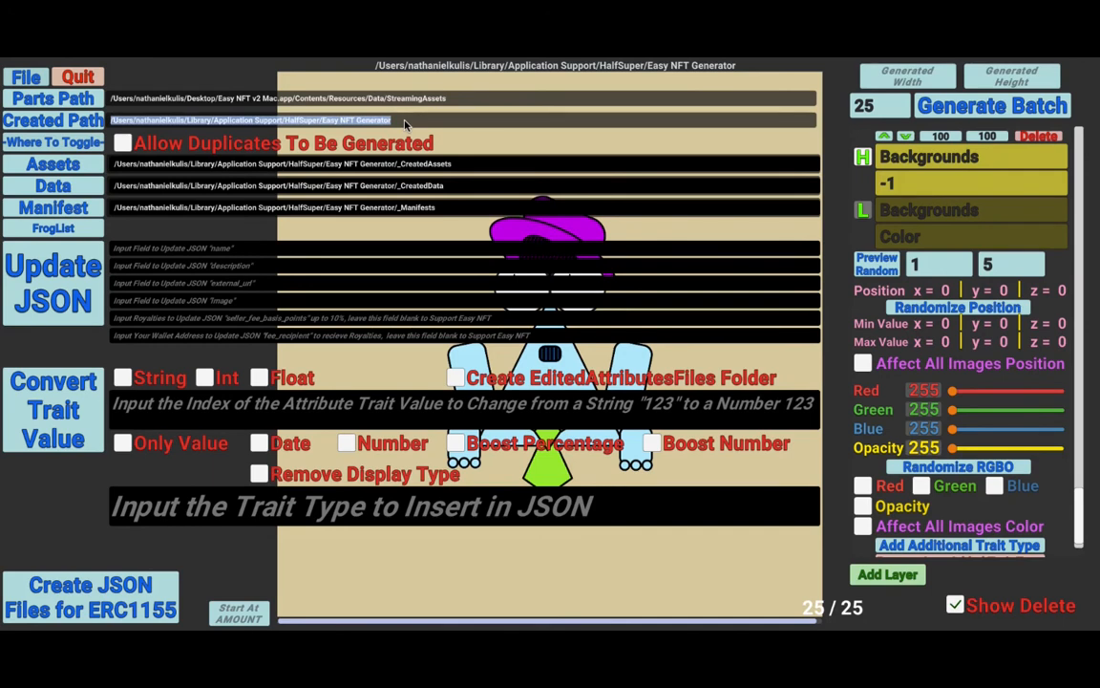
left_click(21, 78)
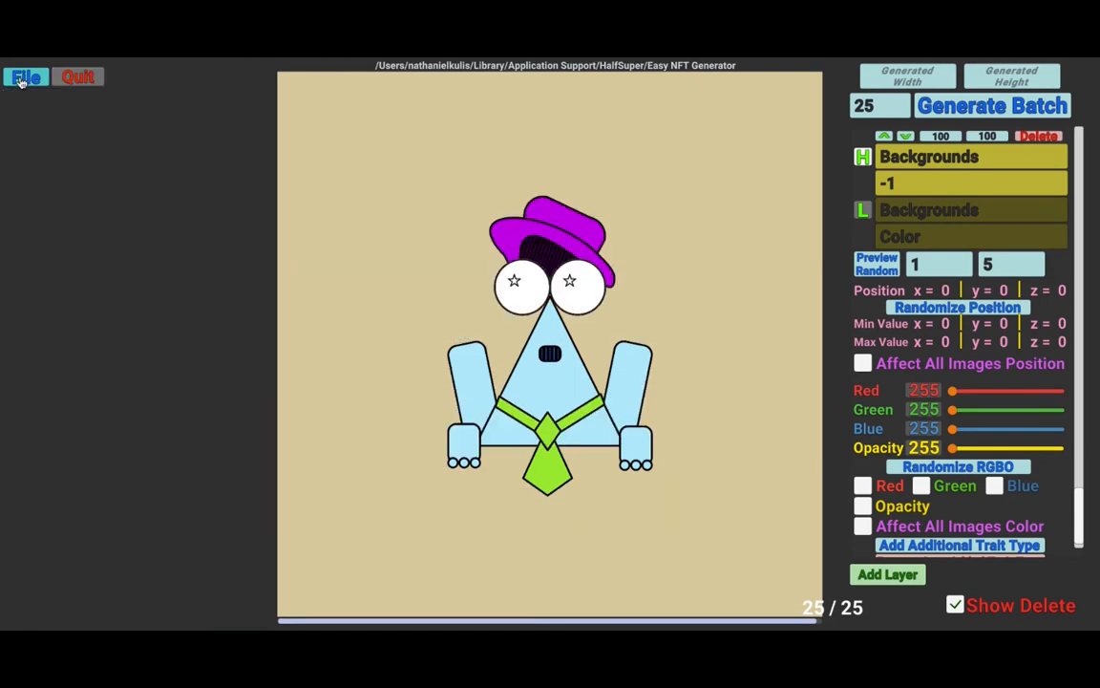
- Switch to Finder and go to the Easy NFT Generator folder using the copied path
key("super+Tab")
key("super+Tab")
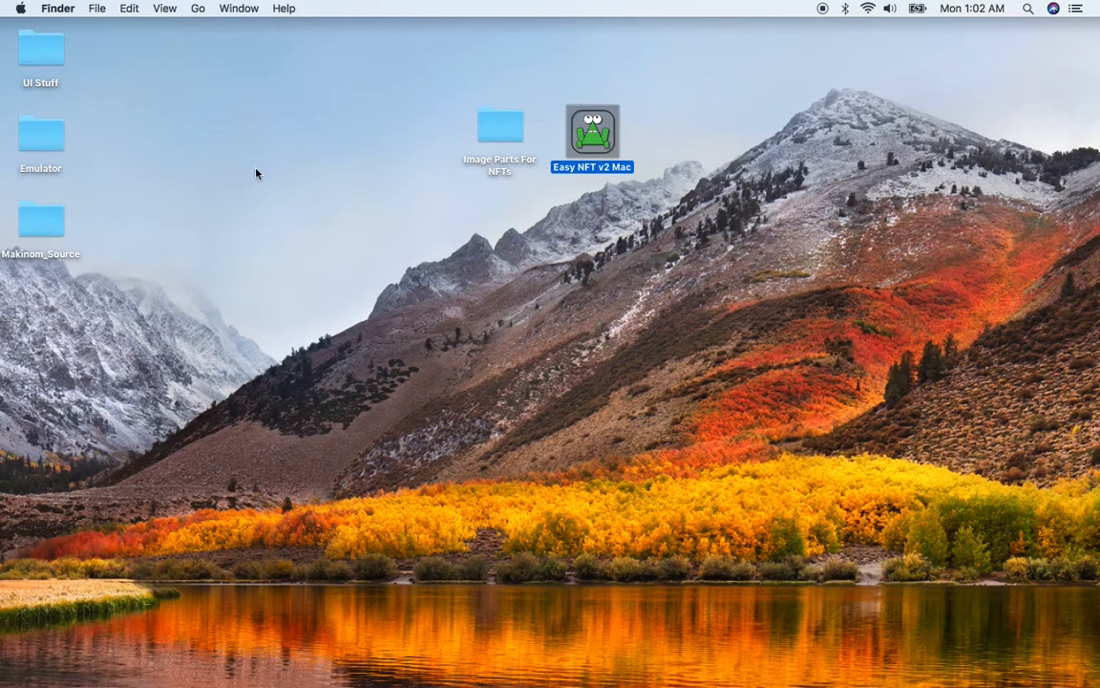
left_click(197, 9)
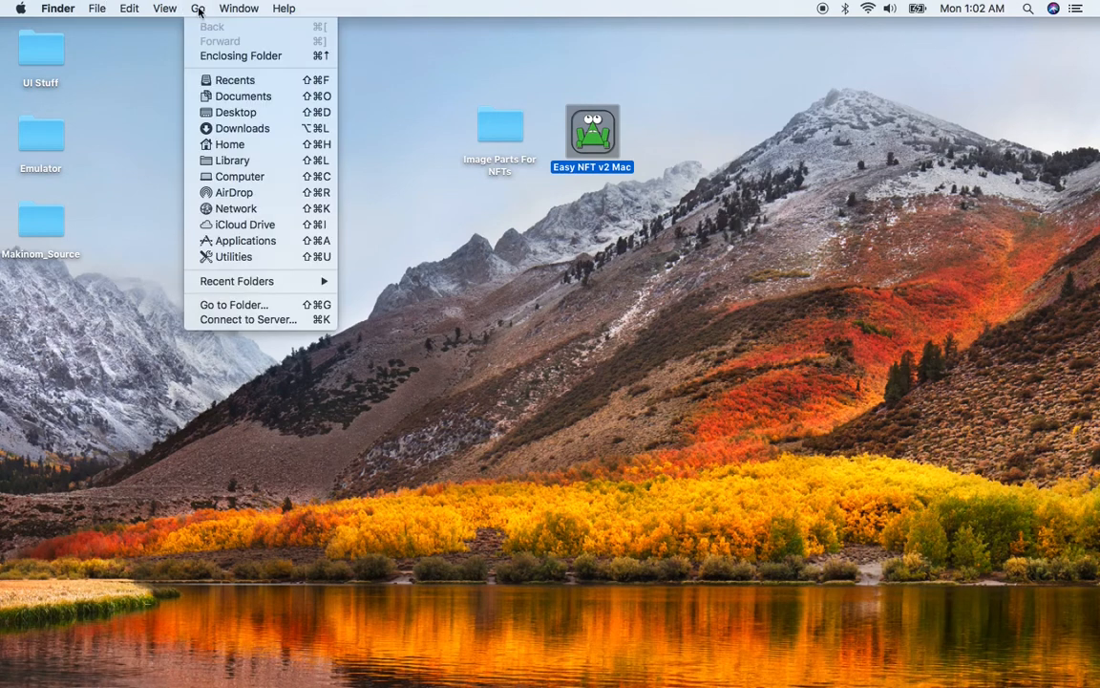
left_click(246, 300)
left_click(248, 305)
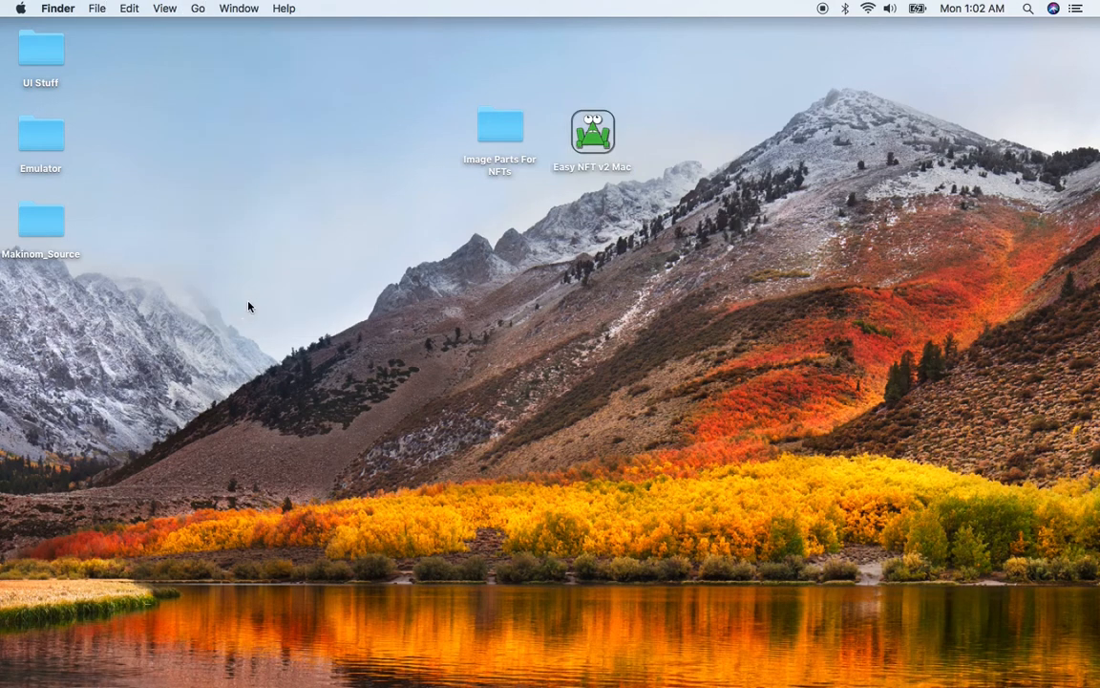
left_click(197, 9)
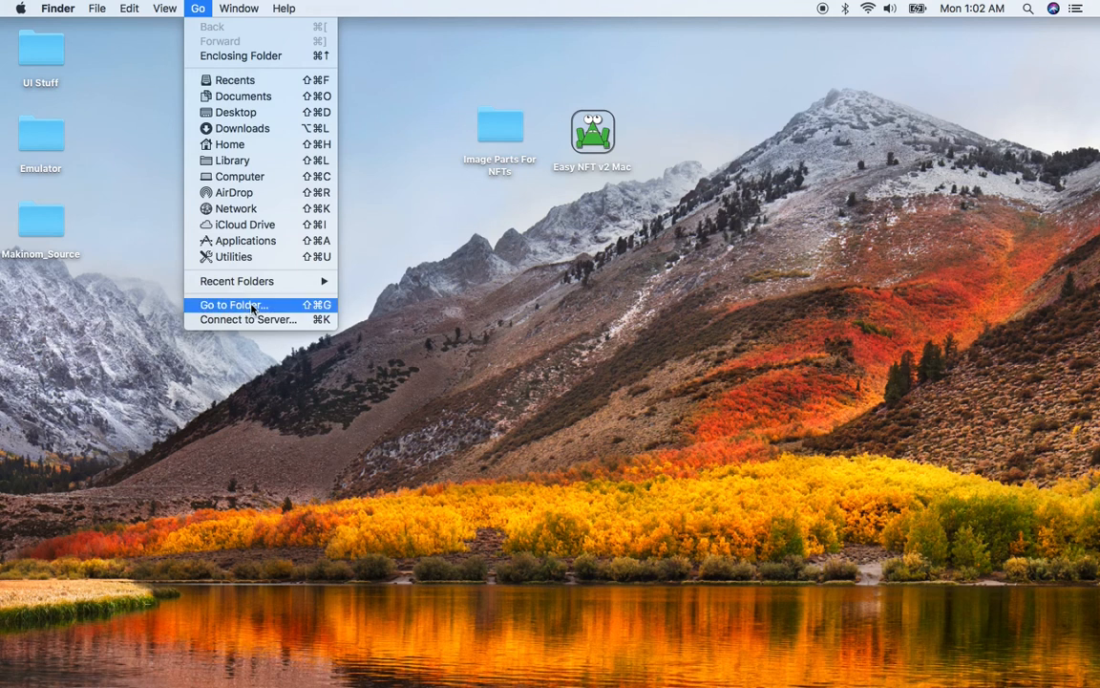
left_click(248, 305)
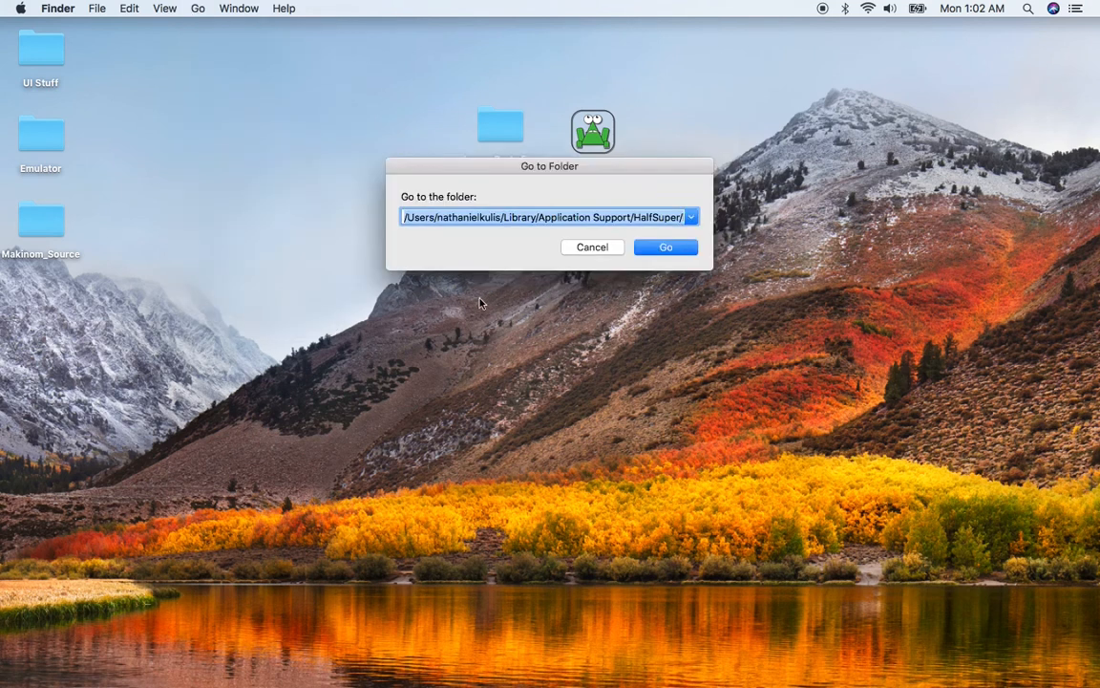
key("super+v")
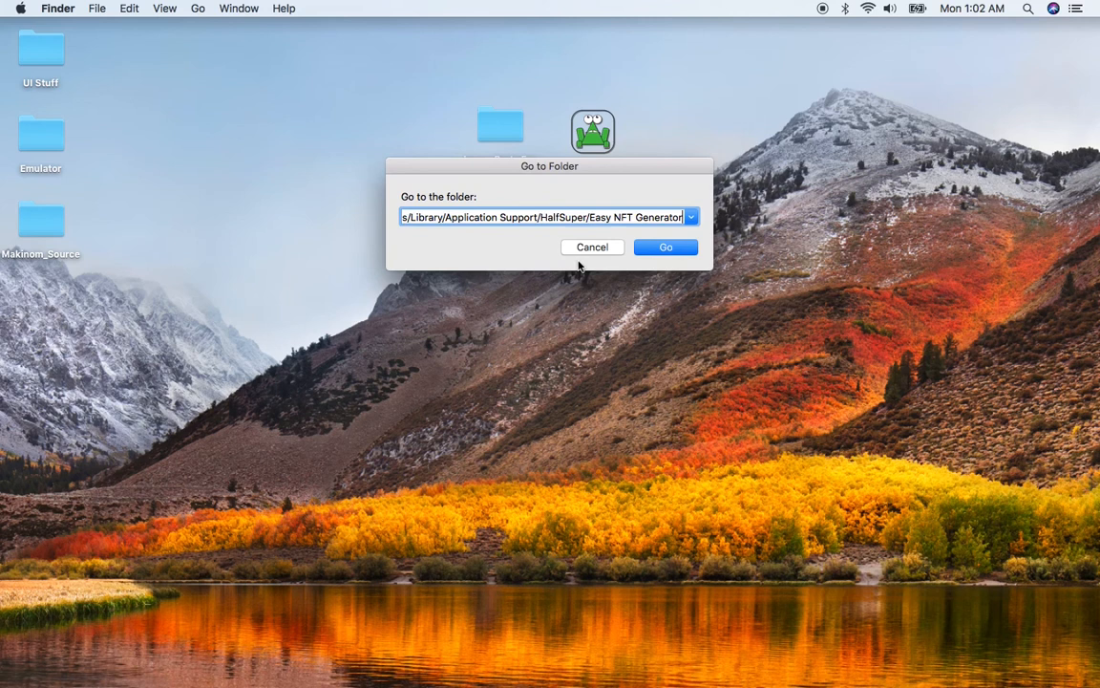
left_click(652, 249)
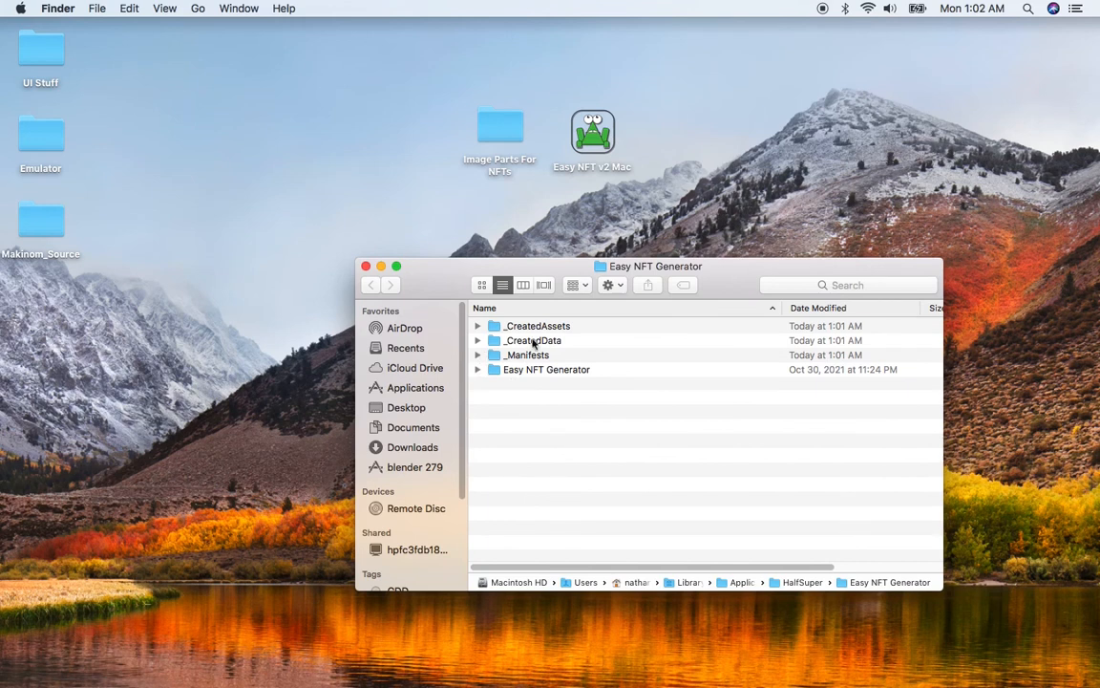
- Expand the _CreatedData folder and look through its JSON files from 1.json to 25.json
left_click(488, 325)
left_click(528, 342)
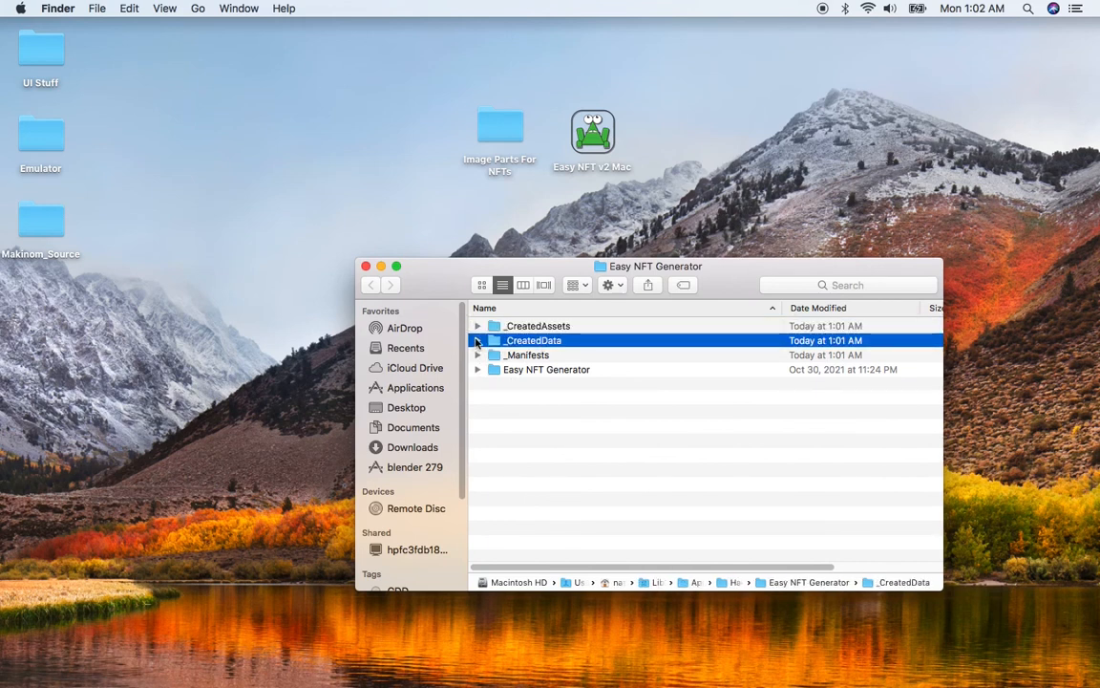
left_click(478, 341)
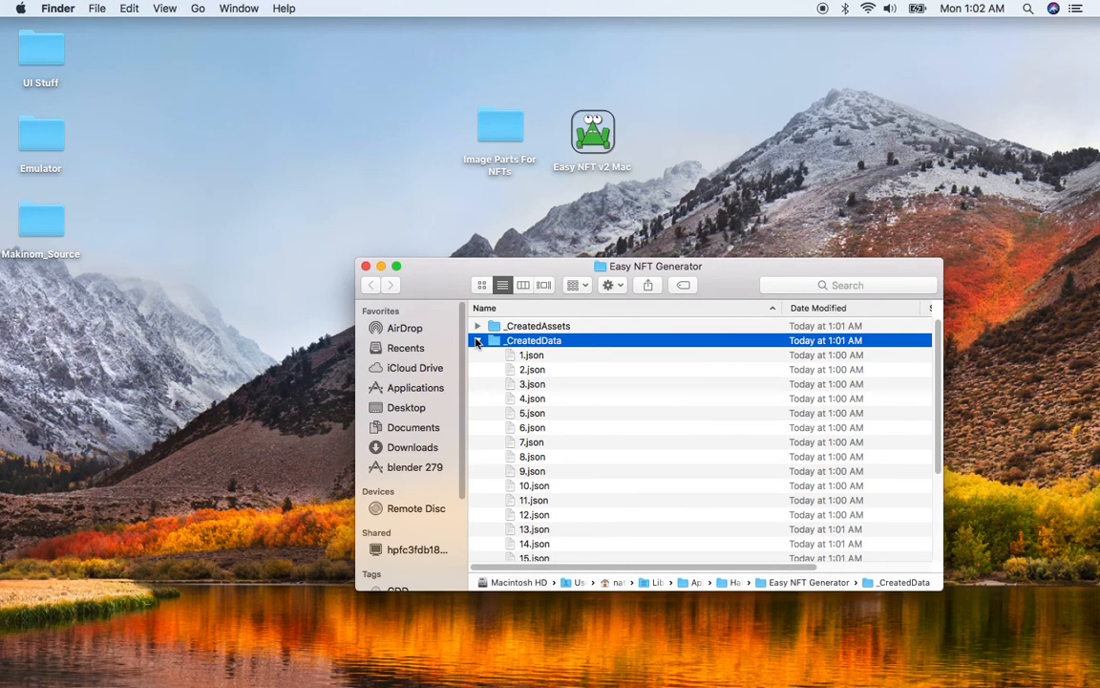
left_click(549, 360)
scroll(594, 452, "down", 5)
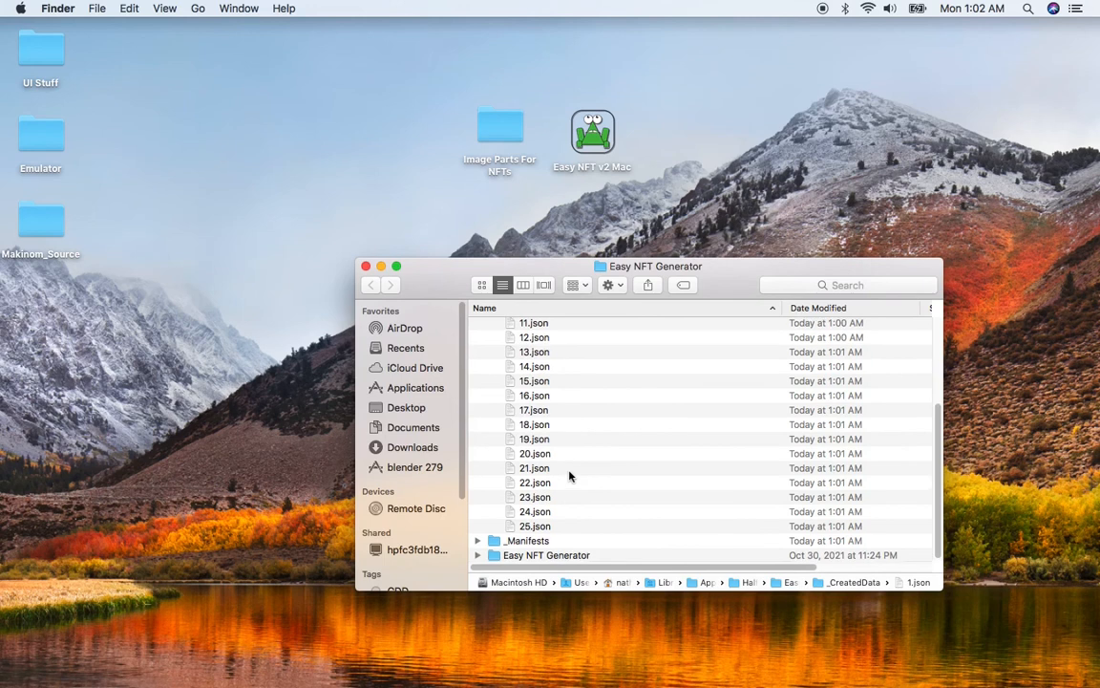
scroll(570, 477, "up", 5)
- Expand the _CreatedAssets folder, select all images from 1.png to 25.png, and open them together
left_click(478, 327)
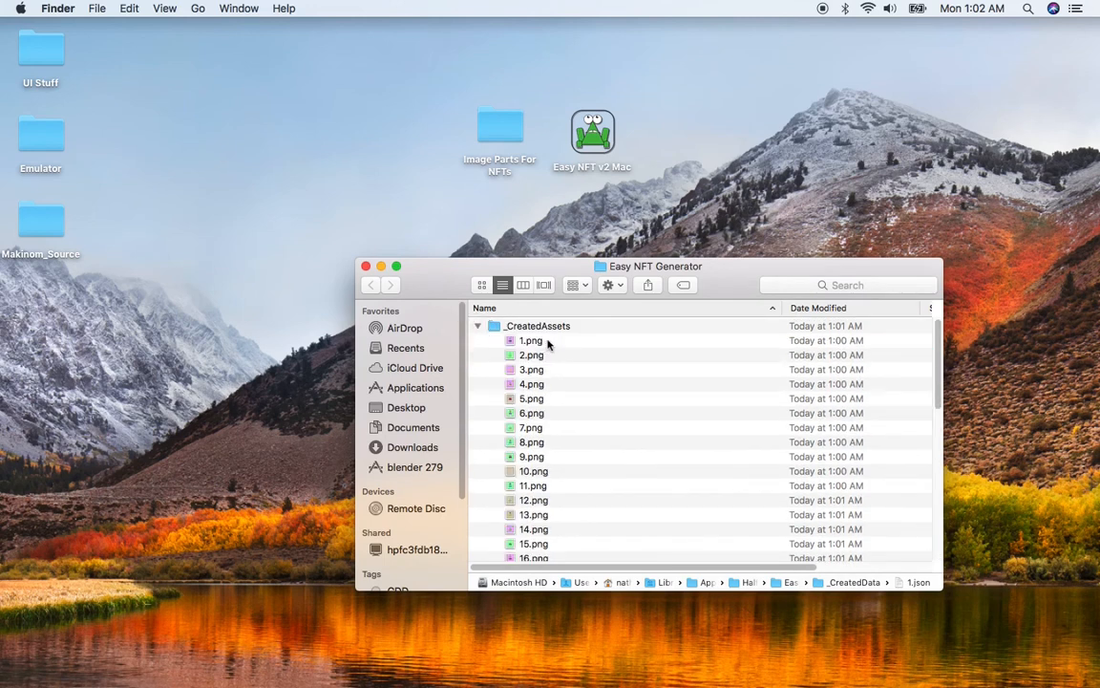
left_click(547, 344)
scroll(549, 496, "down", 10)
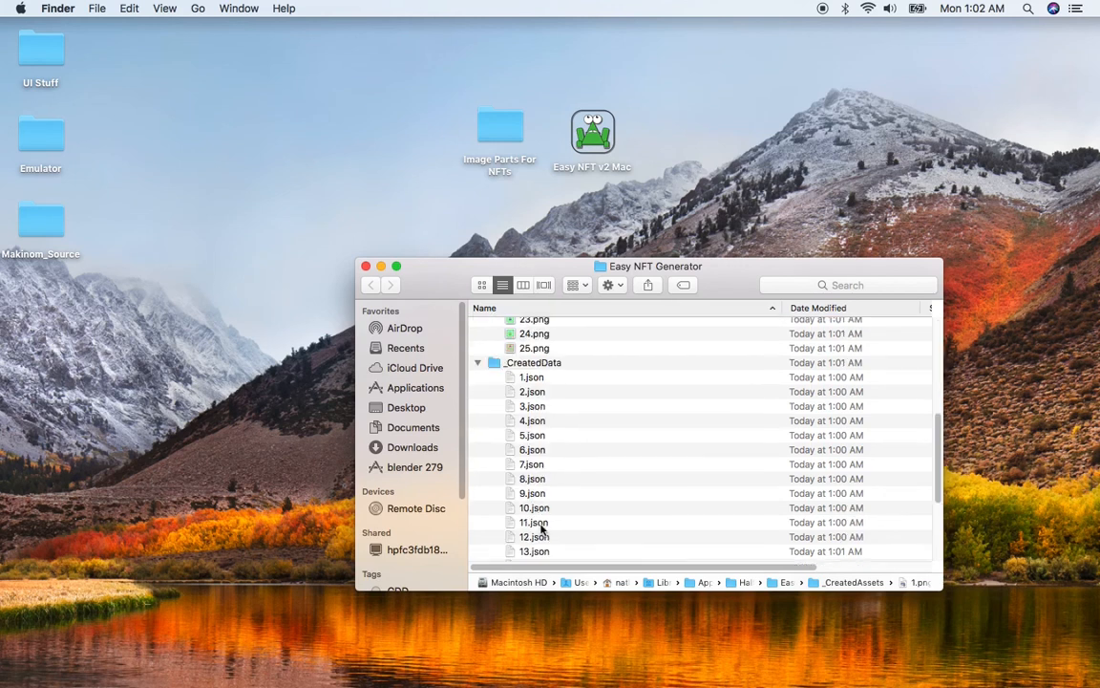
left_click(537, 350, "shift")
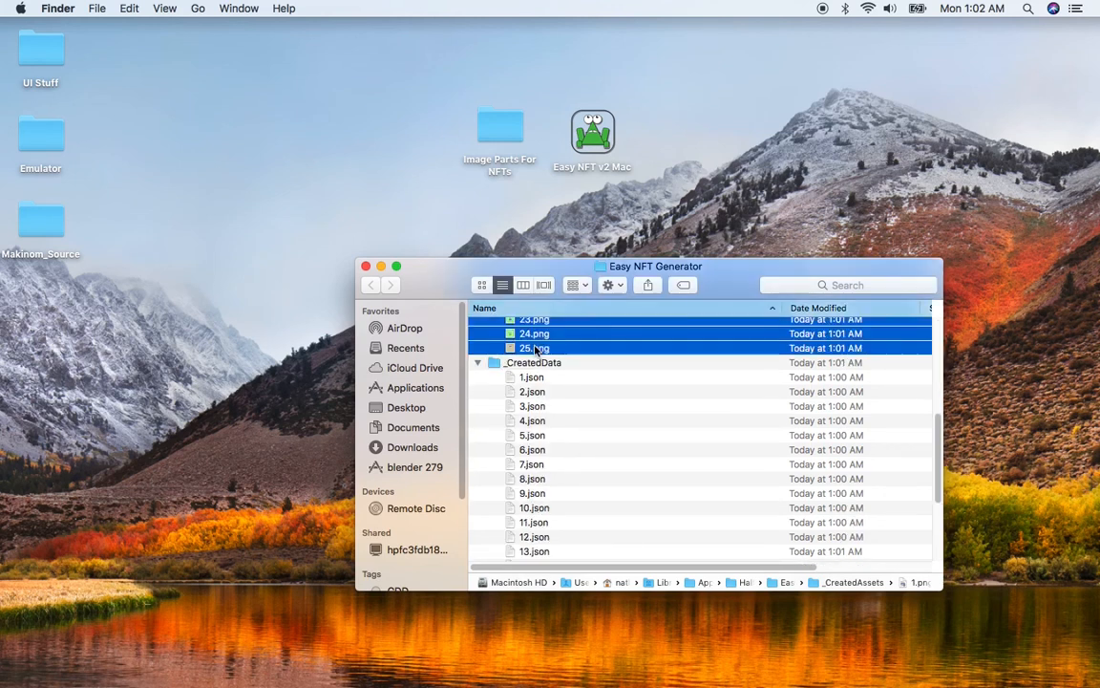
right_click(537, 349)
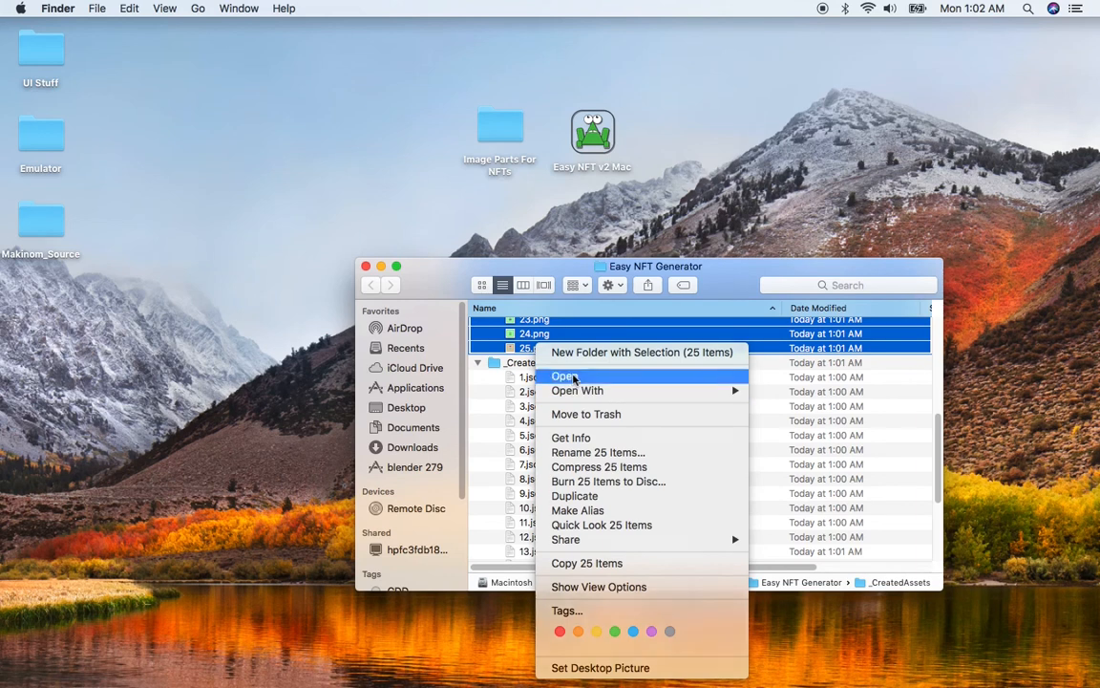
left_click(566, 376)
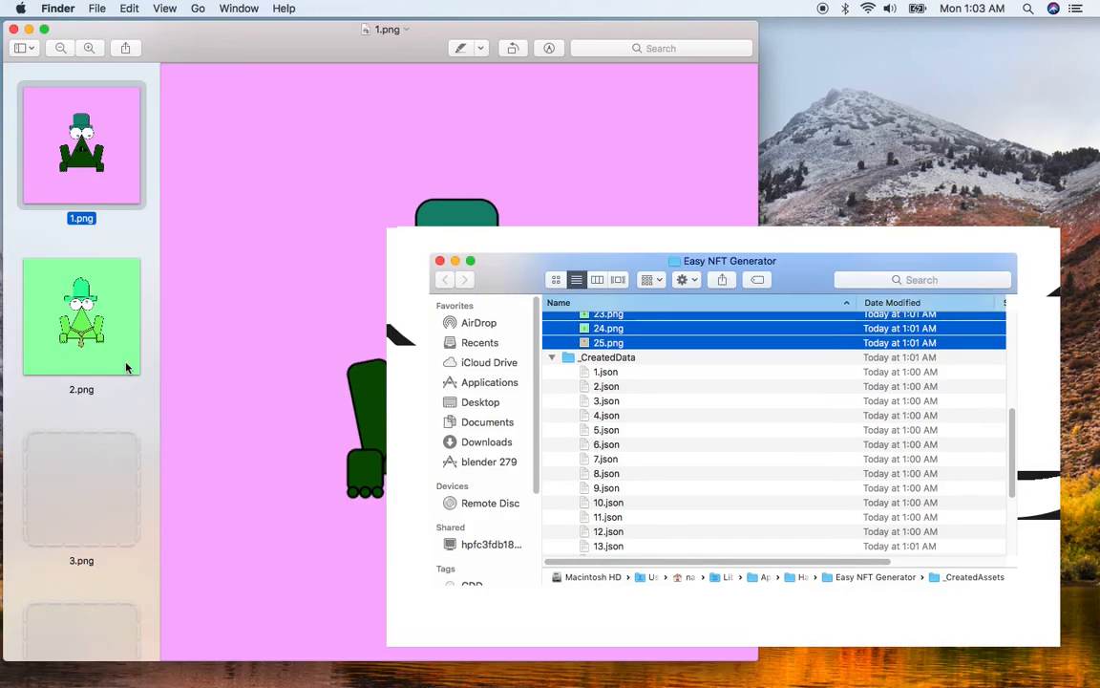
- Browse the thumbnails of the generated frogs in Preview and display 11.png
scroll(126, 368, "down", 2)
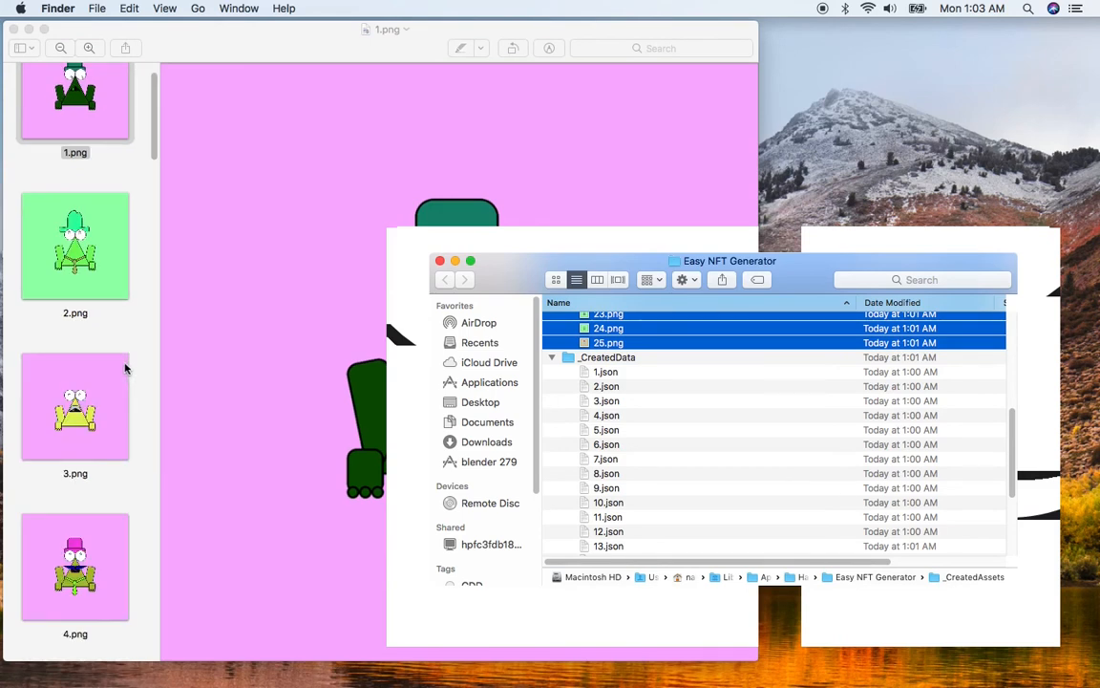
left_click(126, 368)
scroll(83, 607, "down", 10)
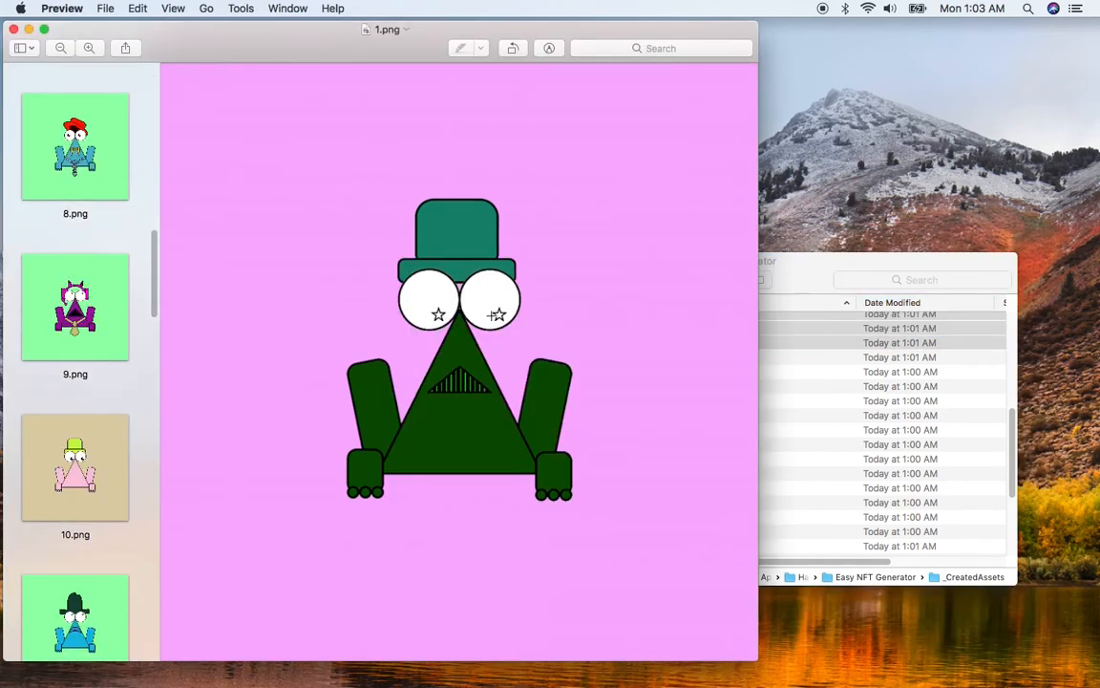
left_click(75, 607)
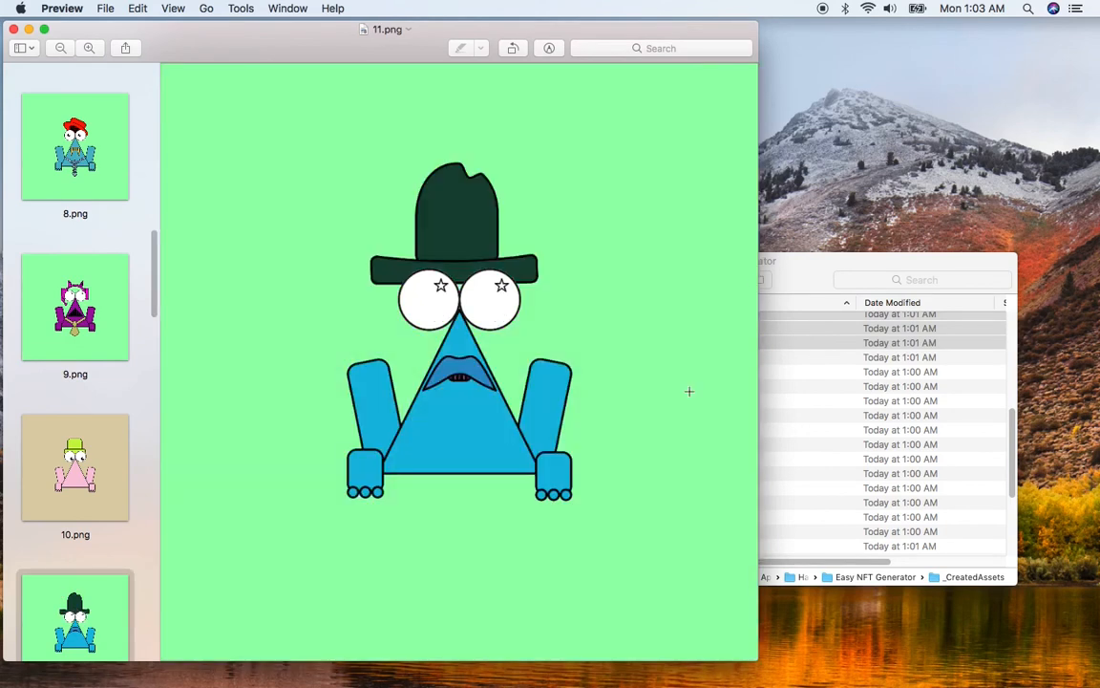
- Bring the Finder window forward, move it off the frog image, and open 11.json from _CreatedData
left_click(800, 263)
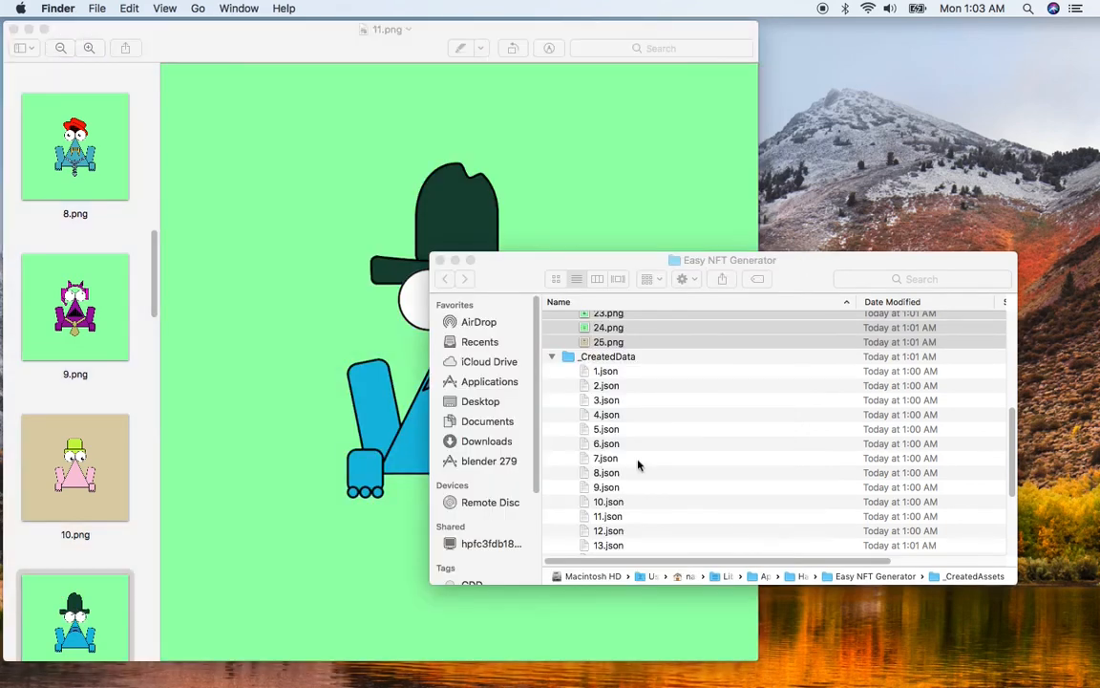
left_click_drag(567, 270, 671, 318)
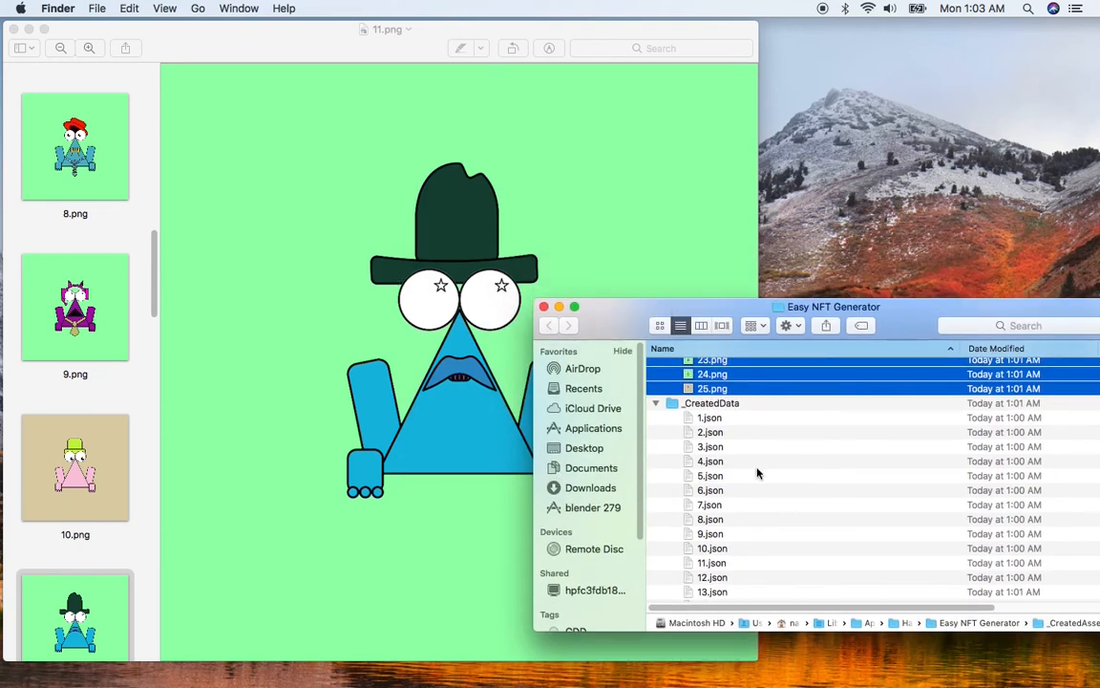
left_click(717, 565)
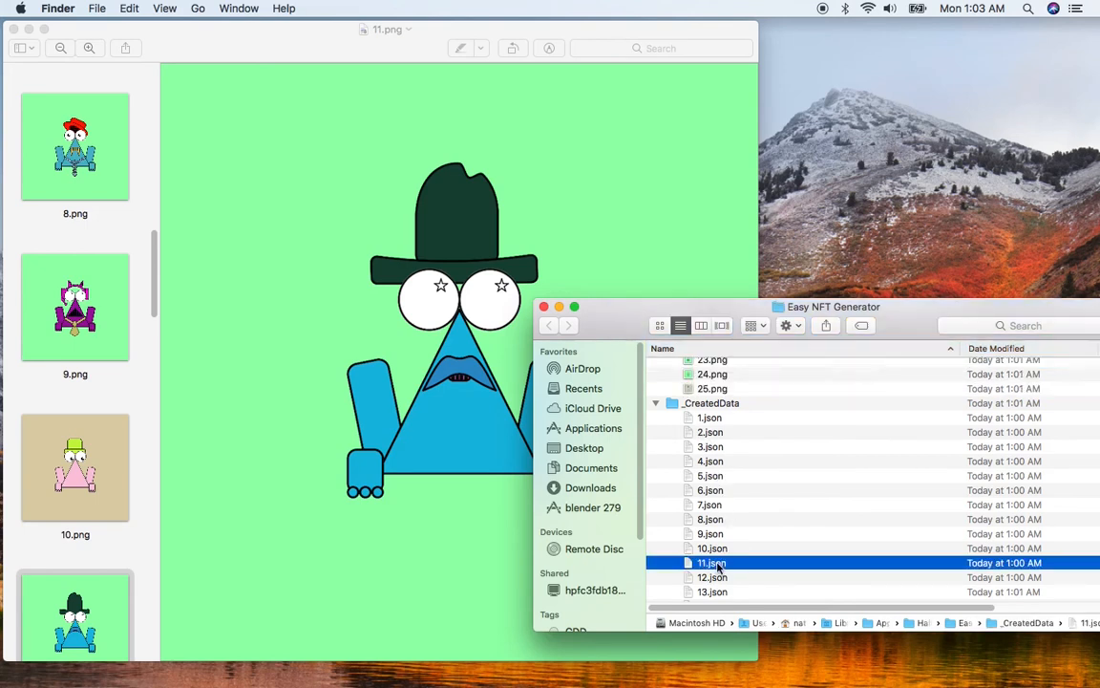
double_click(717, 565)
- Compare the hat, mustache and background traits in 11.json with the frog image, and close both the file and the image window
left_click_drag(737, 218, 758, 219)
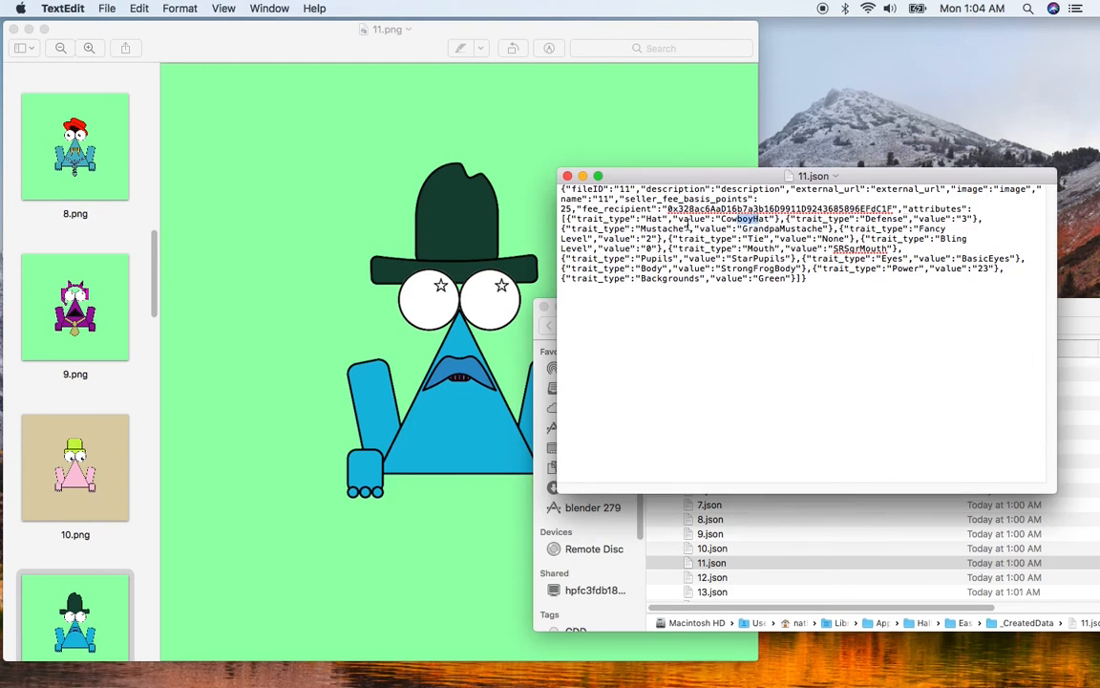
left_click(754, 232)
left_click_drag(755, 232, 796, 232)
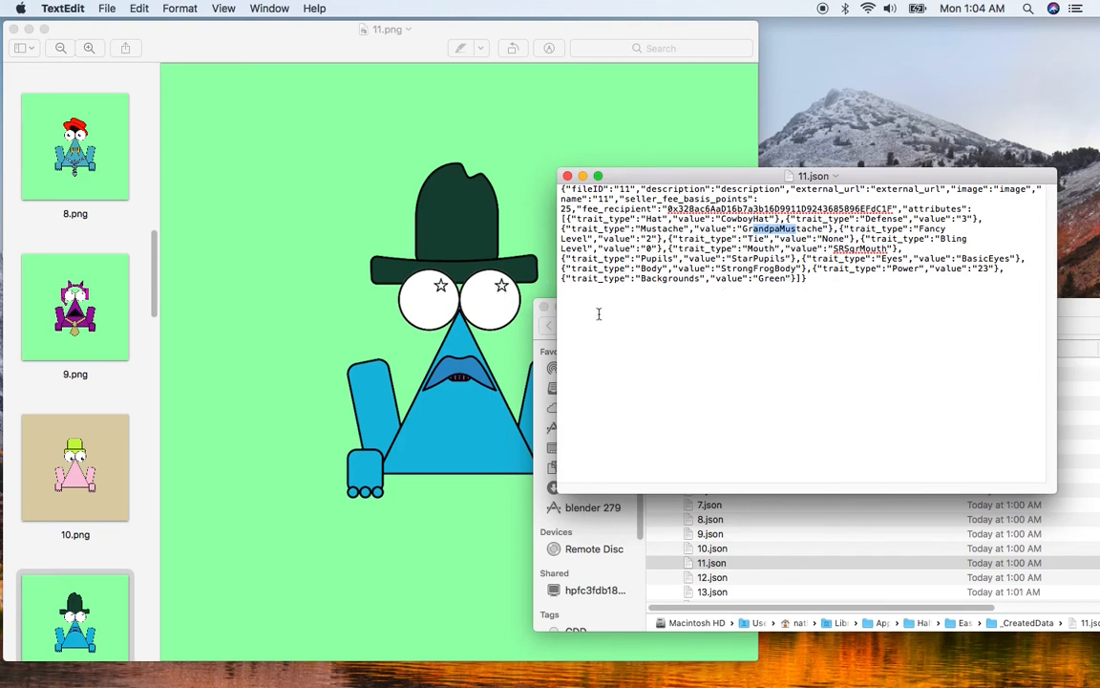
left_click_drag(770, 279, 786, 279)
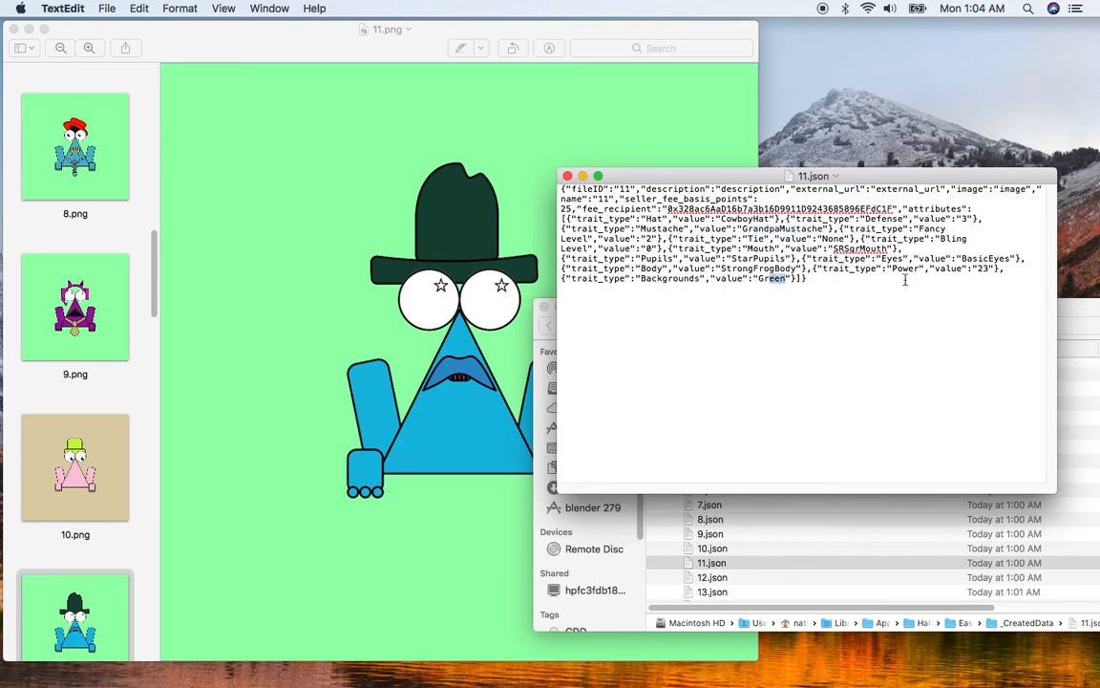
left_click(568, 178)
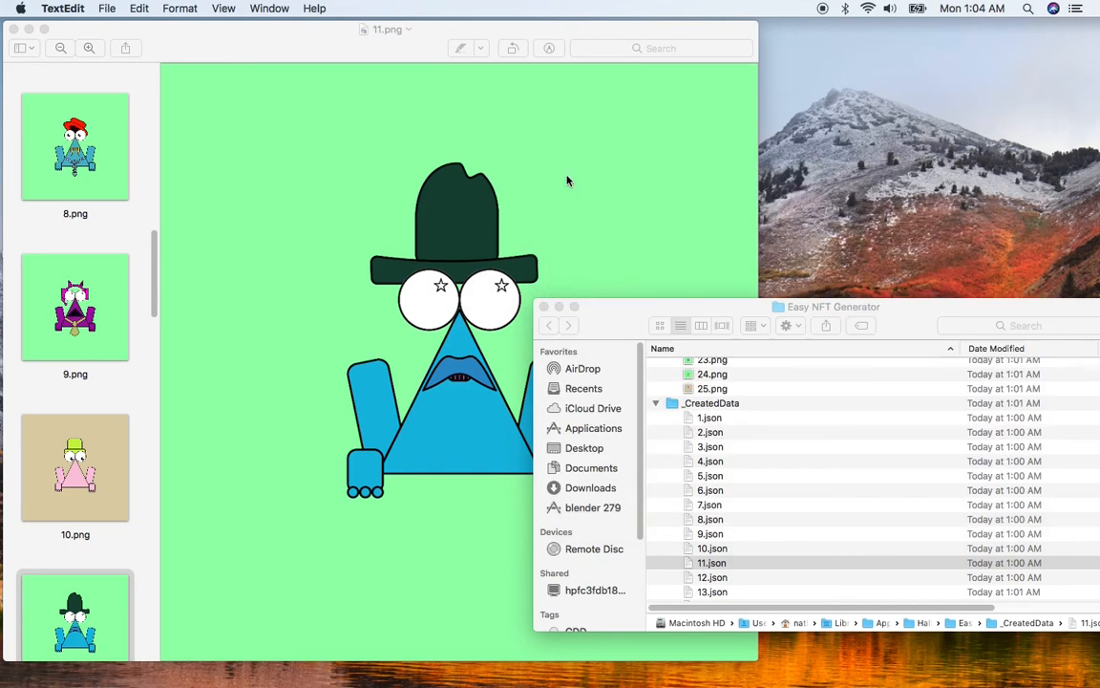
left_click(642, 312)
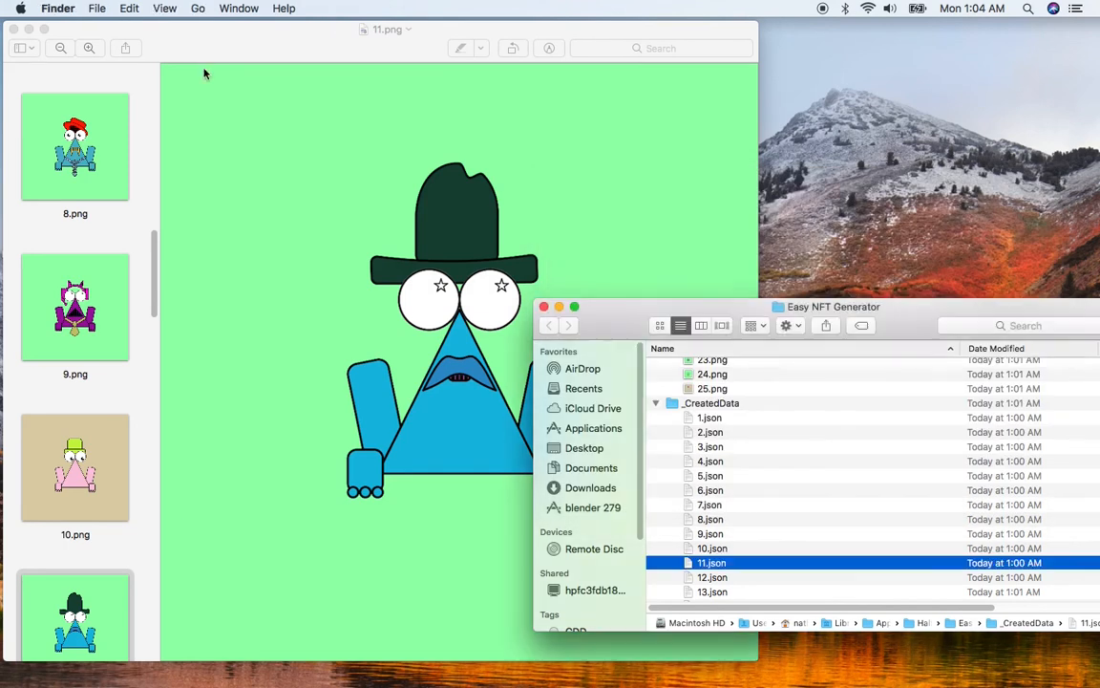
left_click(14, 29)
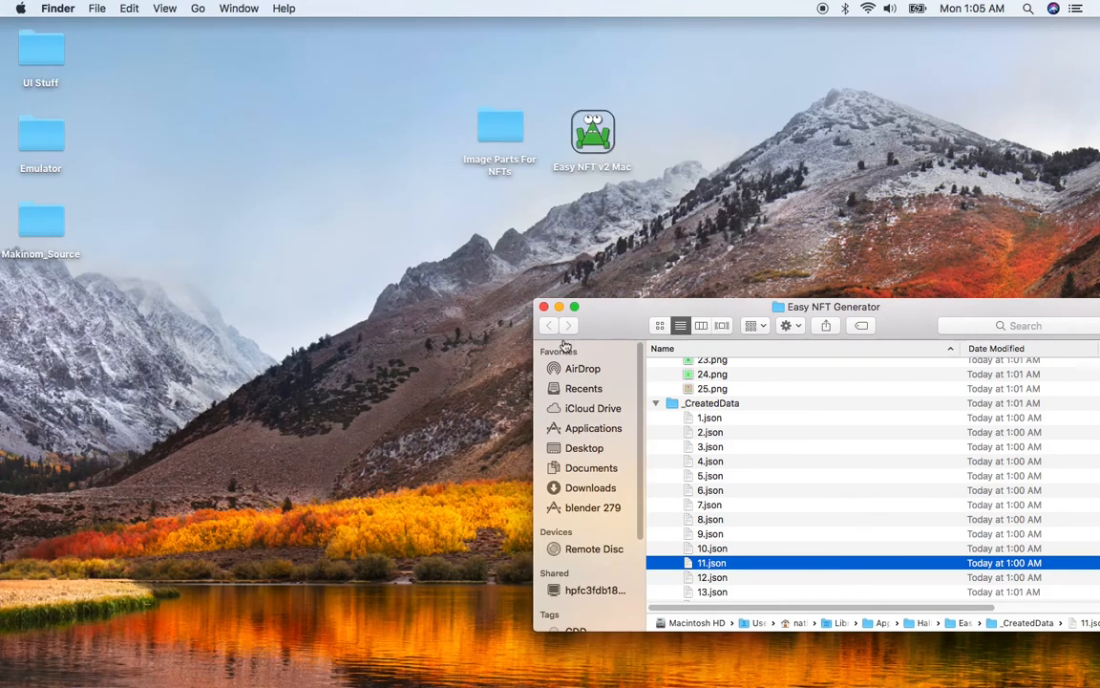
- Switch to Easy NFT v2 Mac and preview a random variation of the Mouth layer
key("super+Tab")
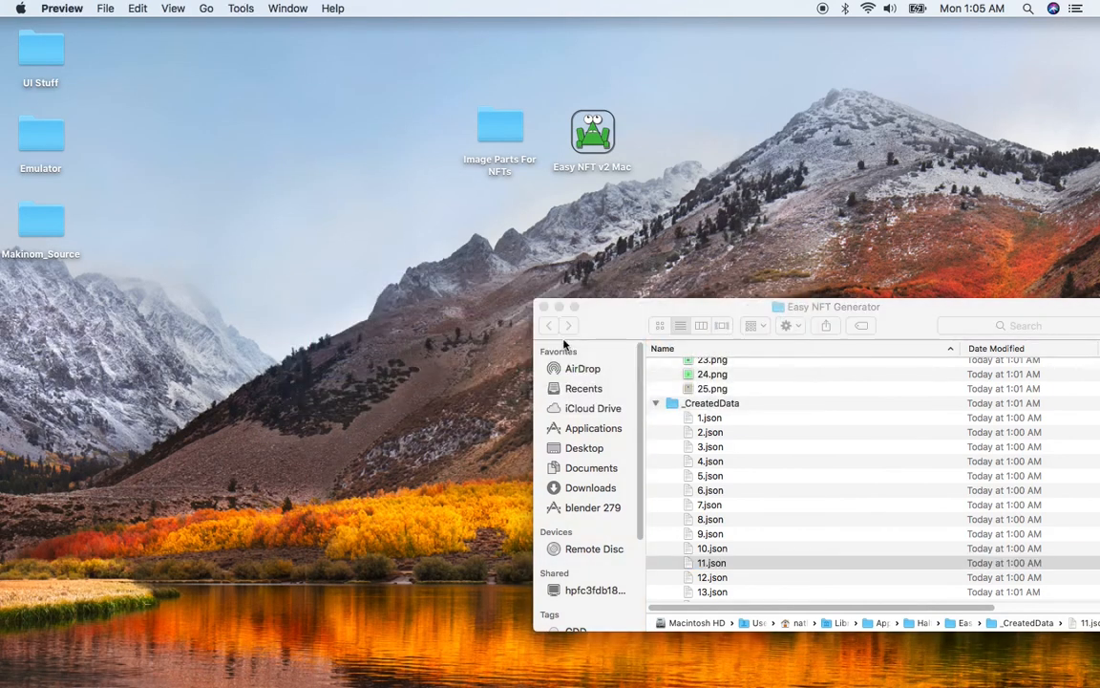
key("super+Tab")
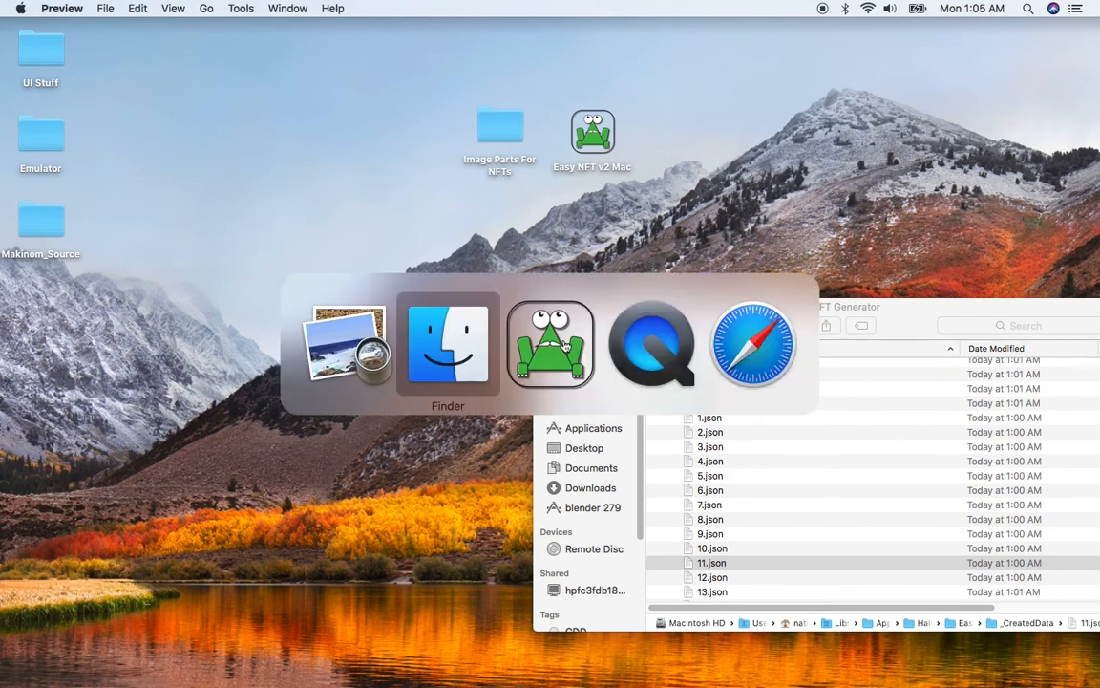
key("super+Tab")
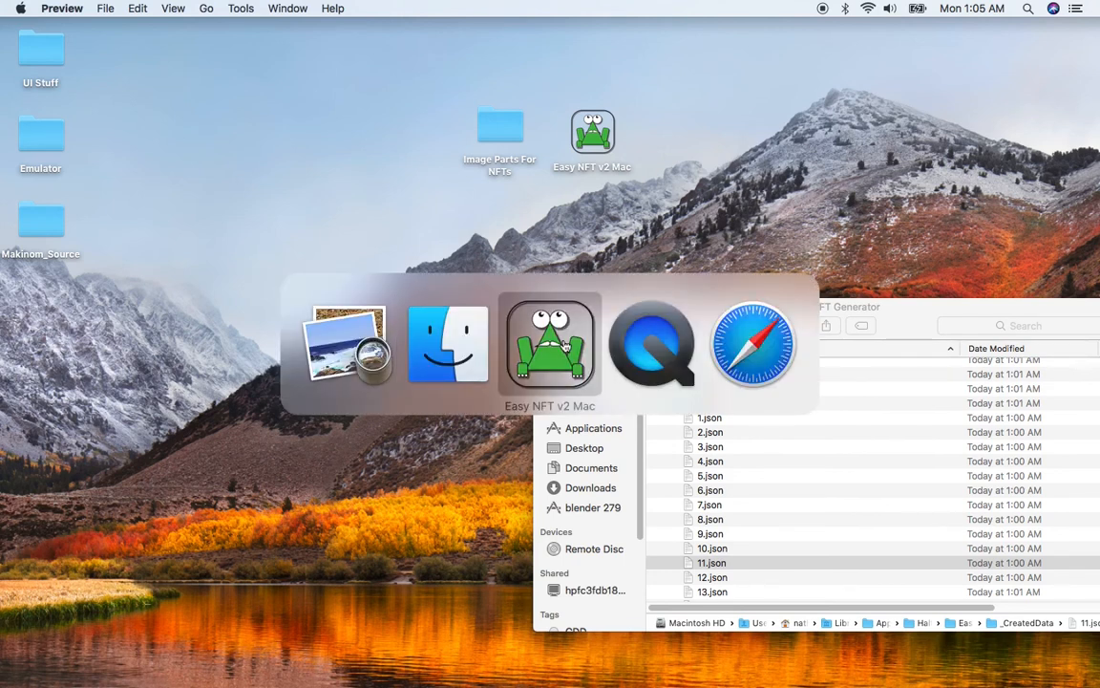
key("super+shift+Tab")
key("super+Tab")
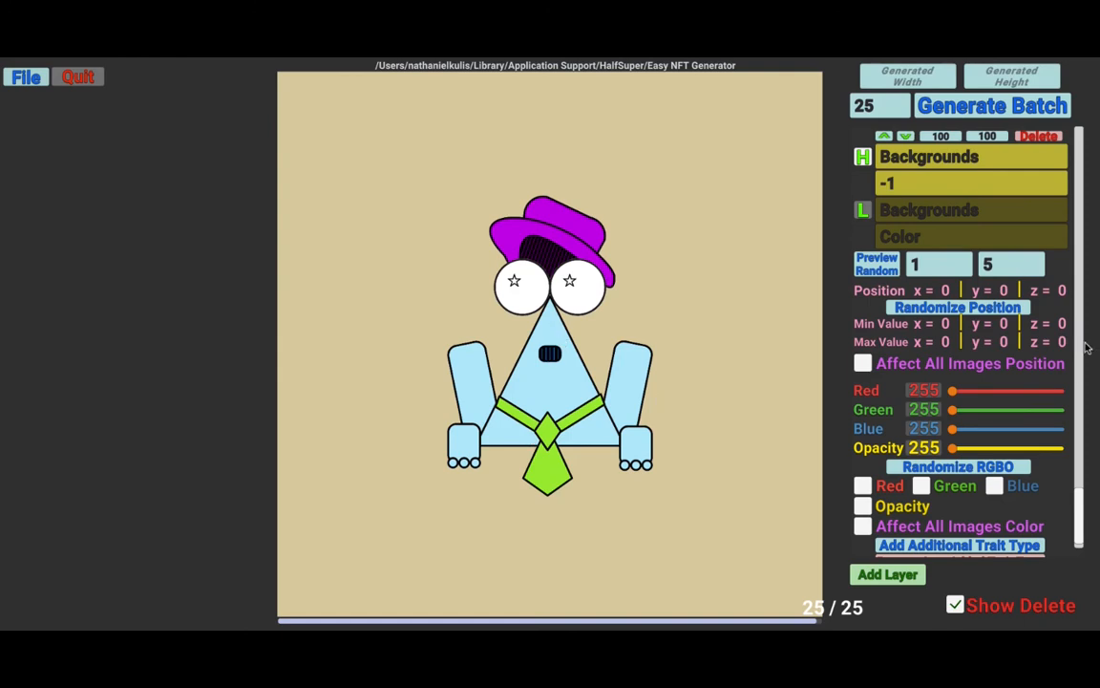
scroll(1080, 361, "up", 5)
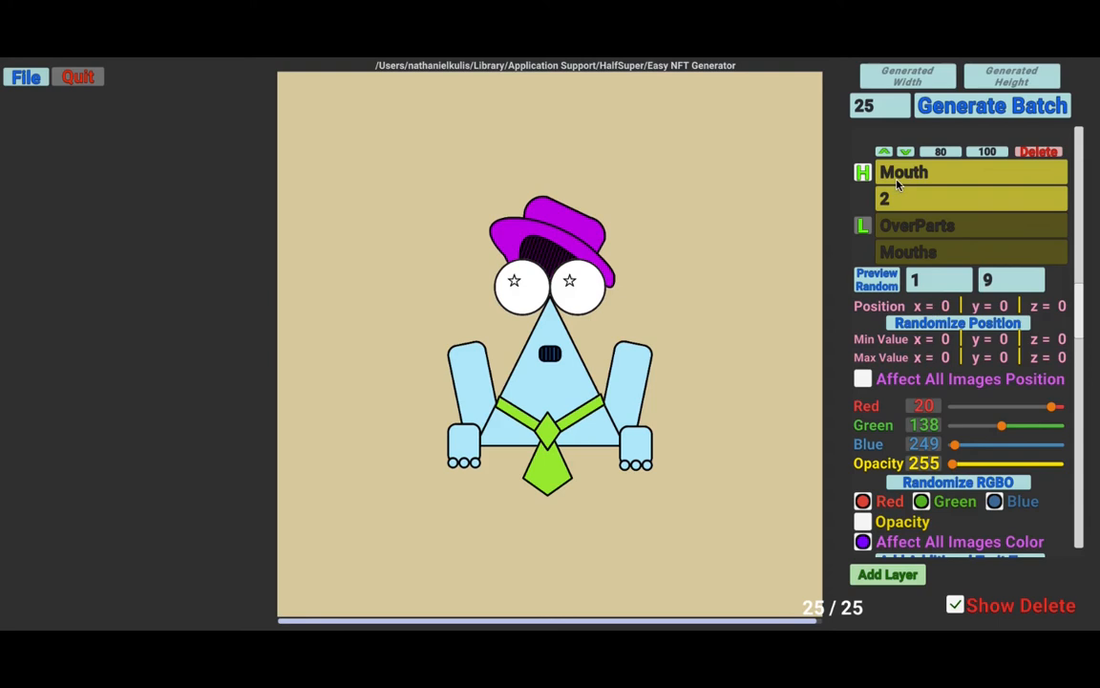
left_click(885, 285)
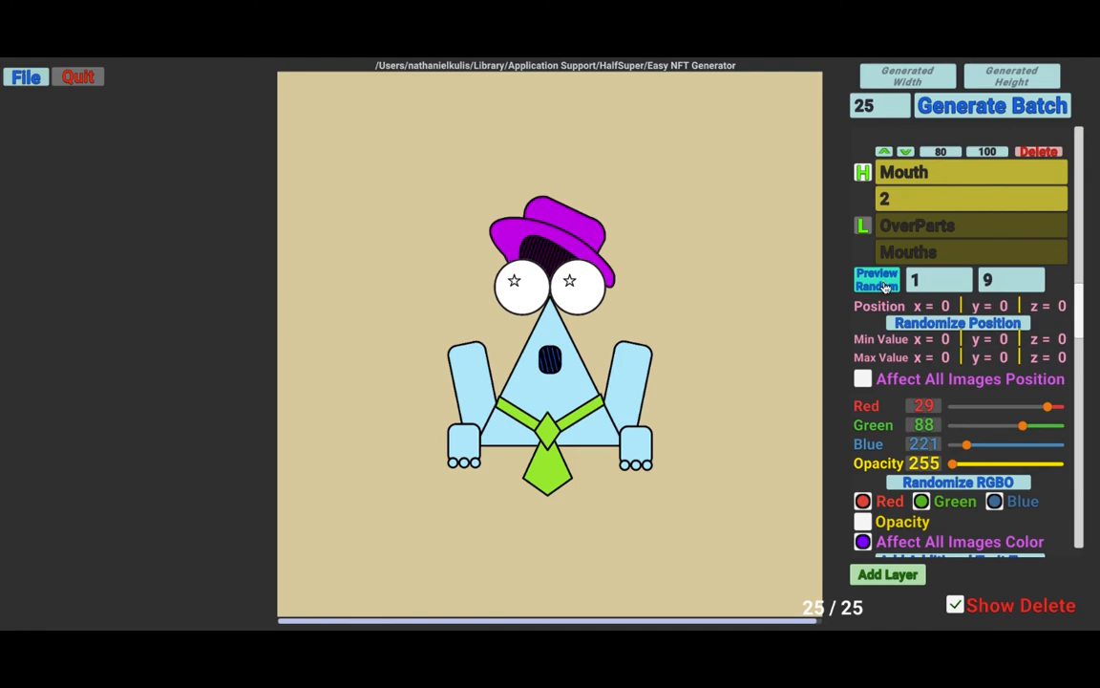
- Open the file settings in Easy NFT v2 Mac and select the full Parts Path for copying
key("super+Tab")
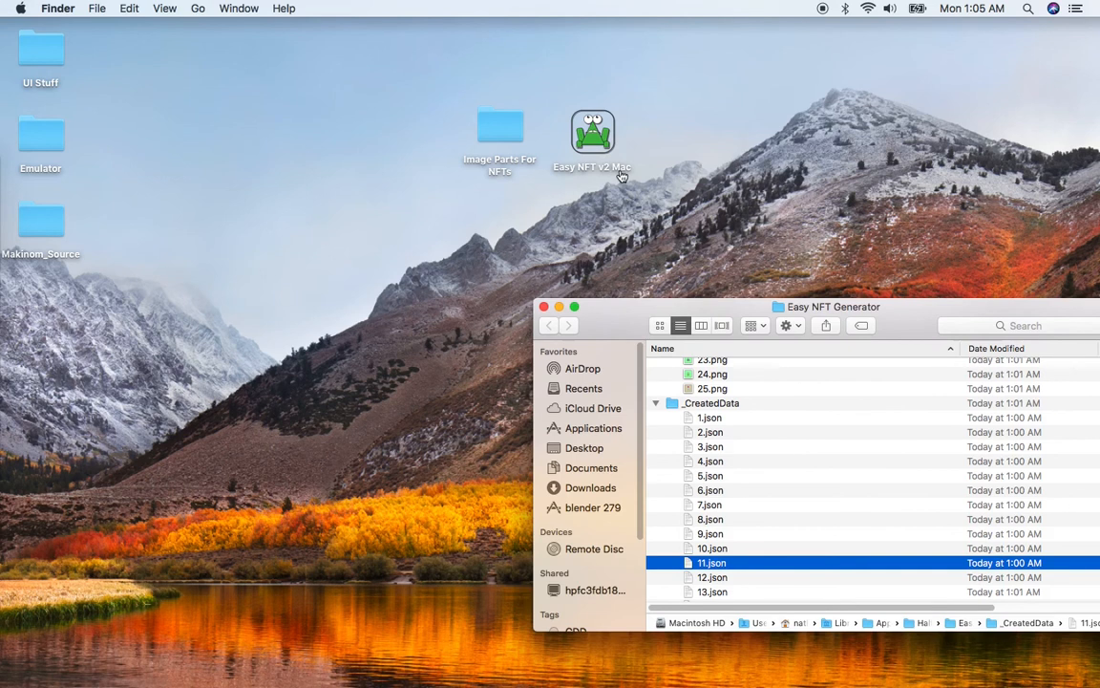
key("super+Tab")
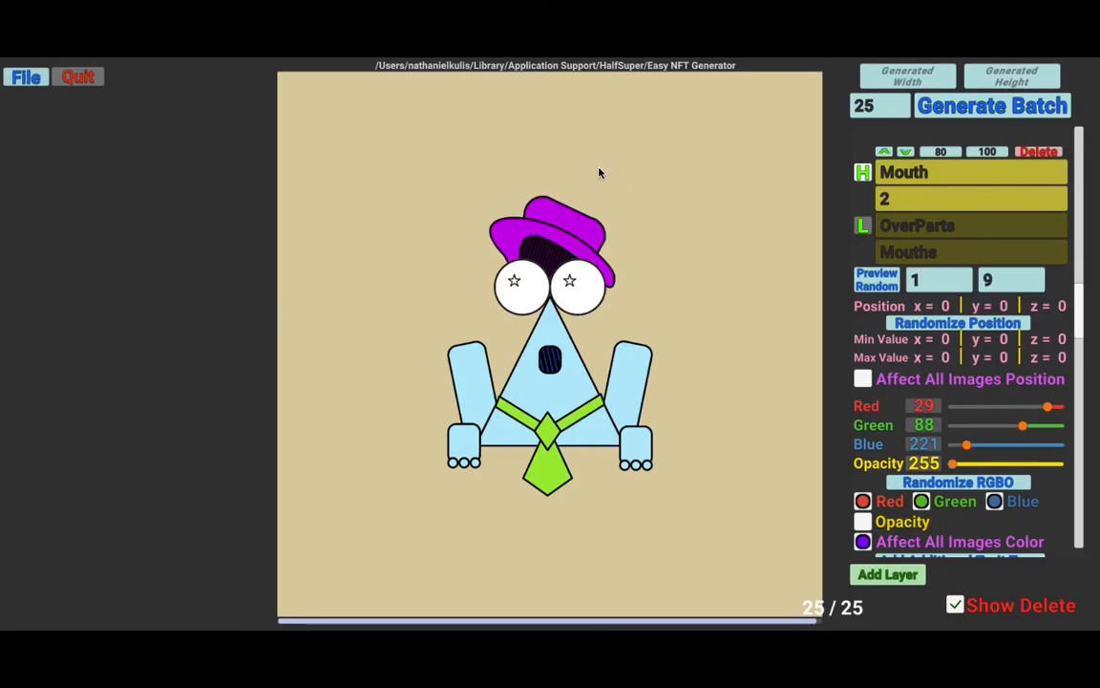
left_click(20, 79)
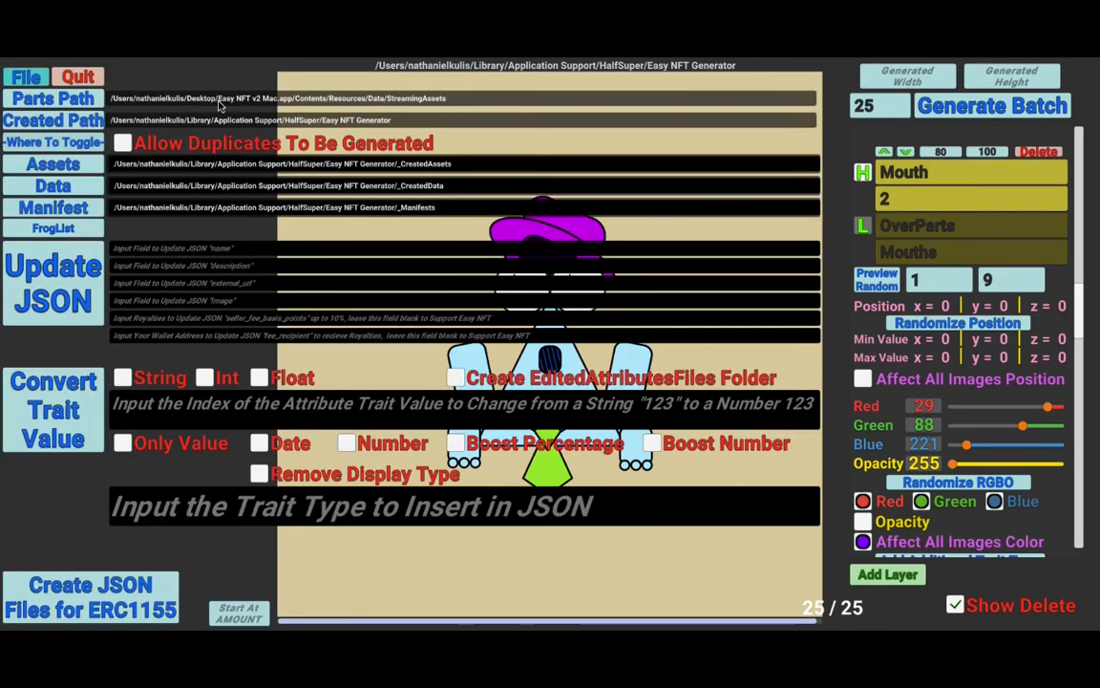
left_click(218, 98)
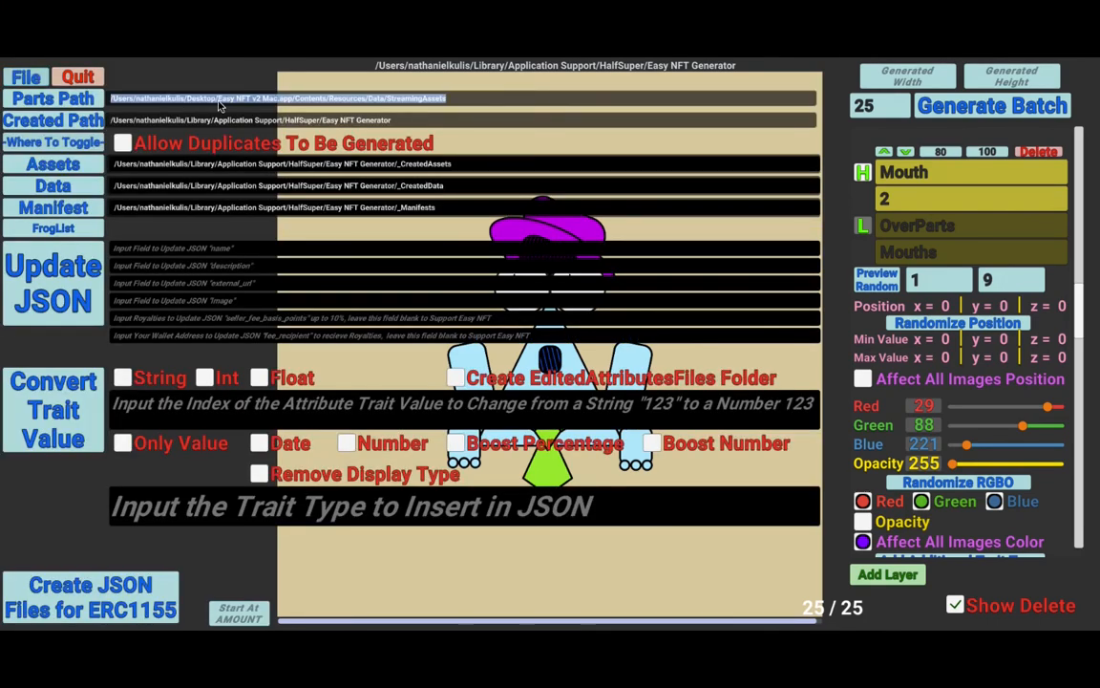
- Switch to Finder and go to the StreamingAssets folder using the copied Parts Path
key("super+Tab")
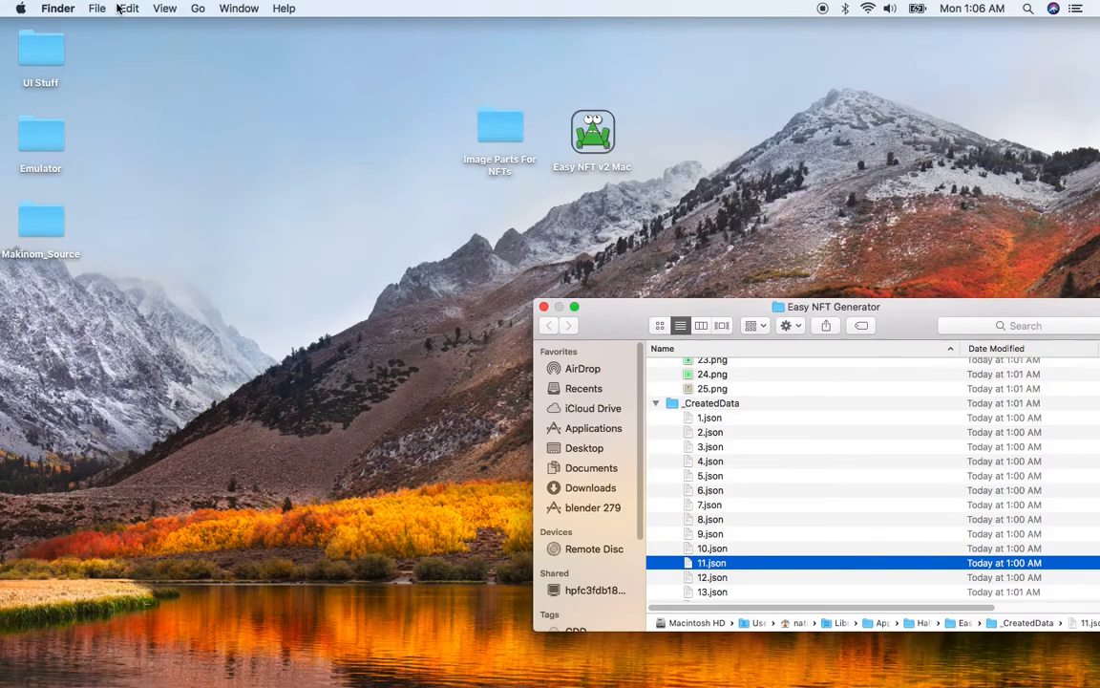
left_click(198, 8)
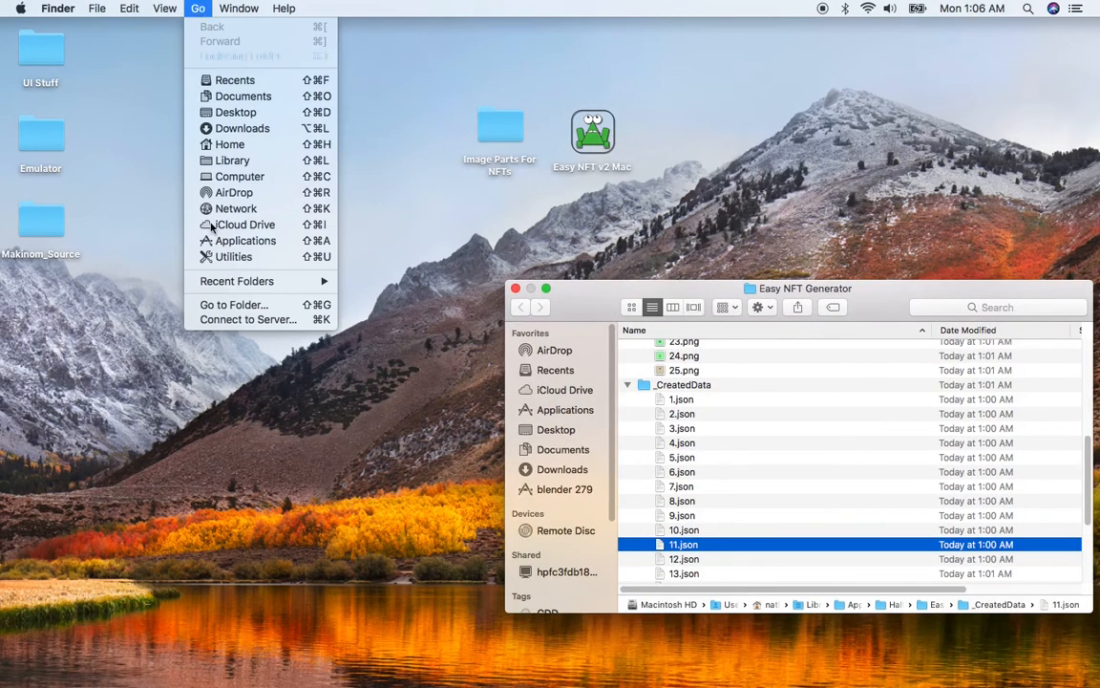
left_click(222, 305)
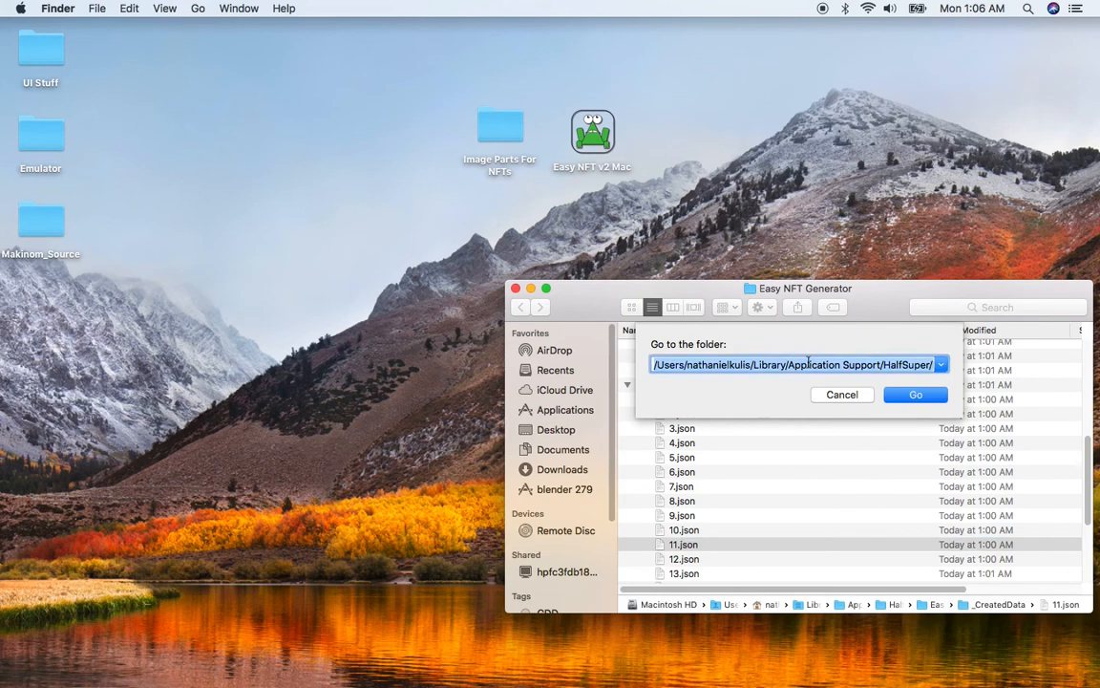
key("super+v")
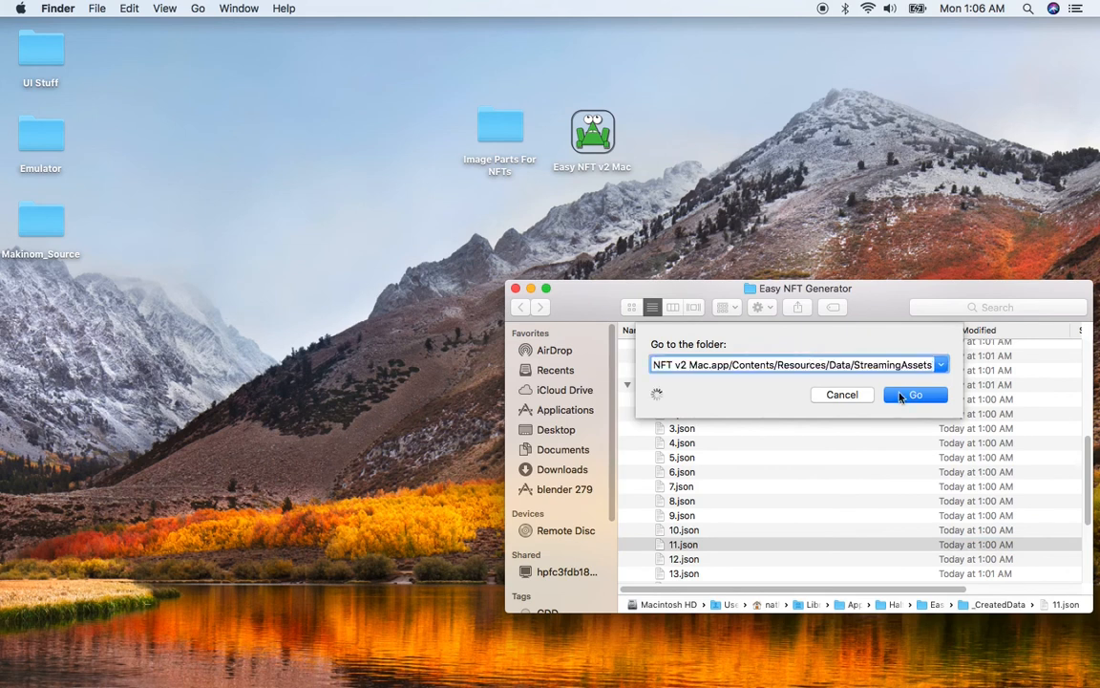
left_click(904, 395)
left_click(904, 395)
left_click(904, 395)
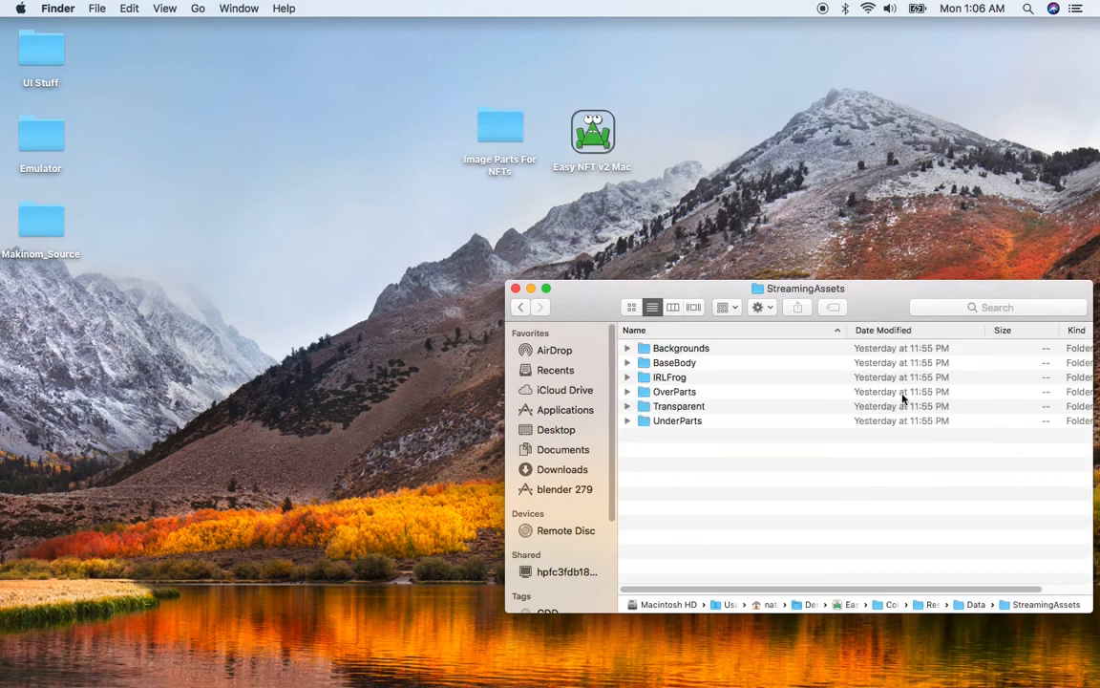
- Expand the OverParts and Mouths folders and open Mouth1.png to view the mouth image
left_click(628, 391)
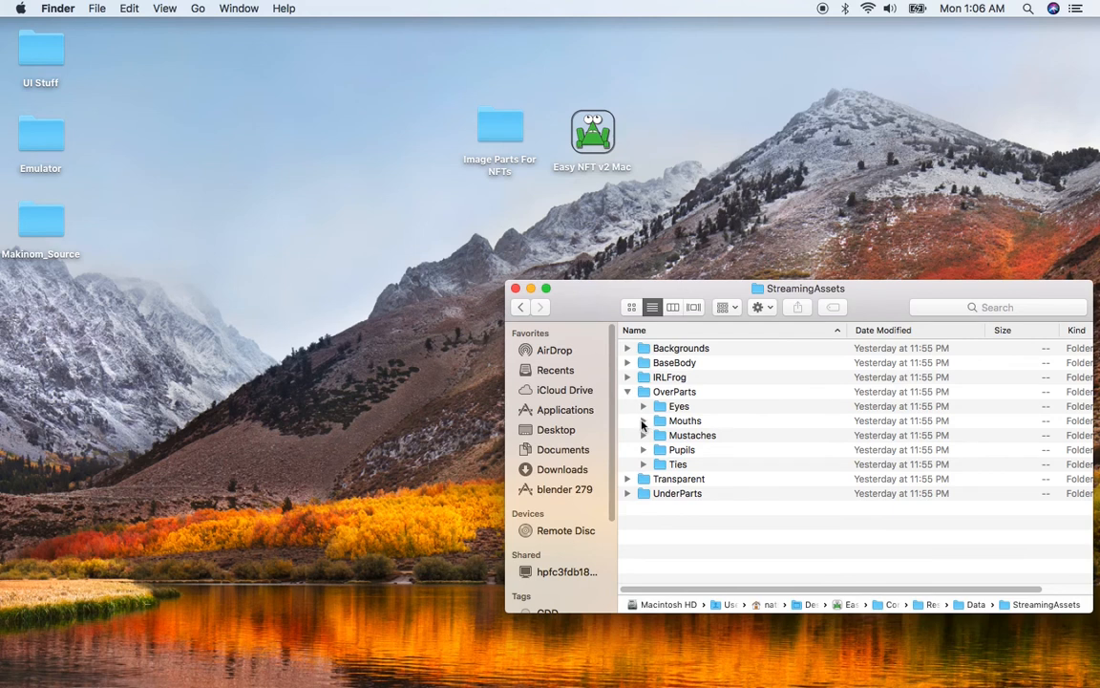
left_click(643, 421)
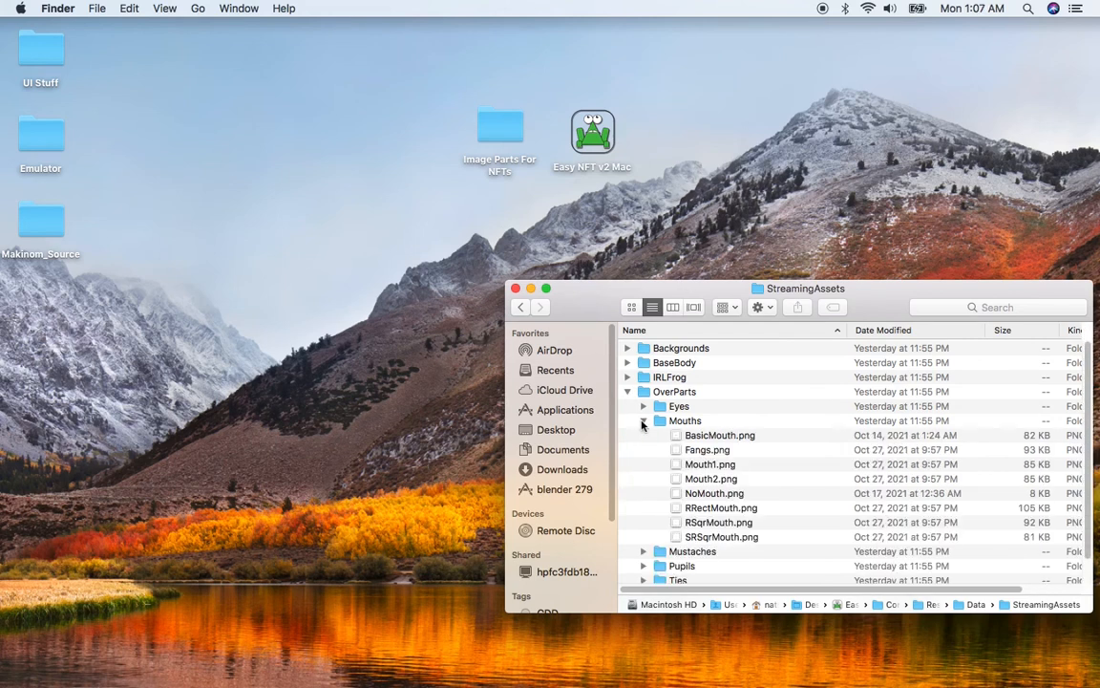
left_click(724, 467)
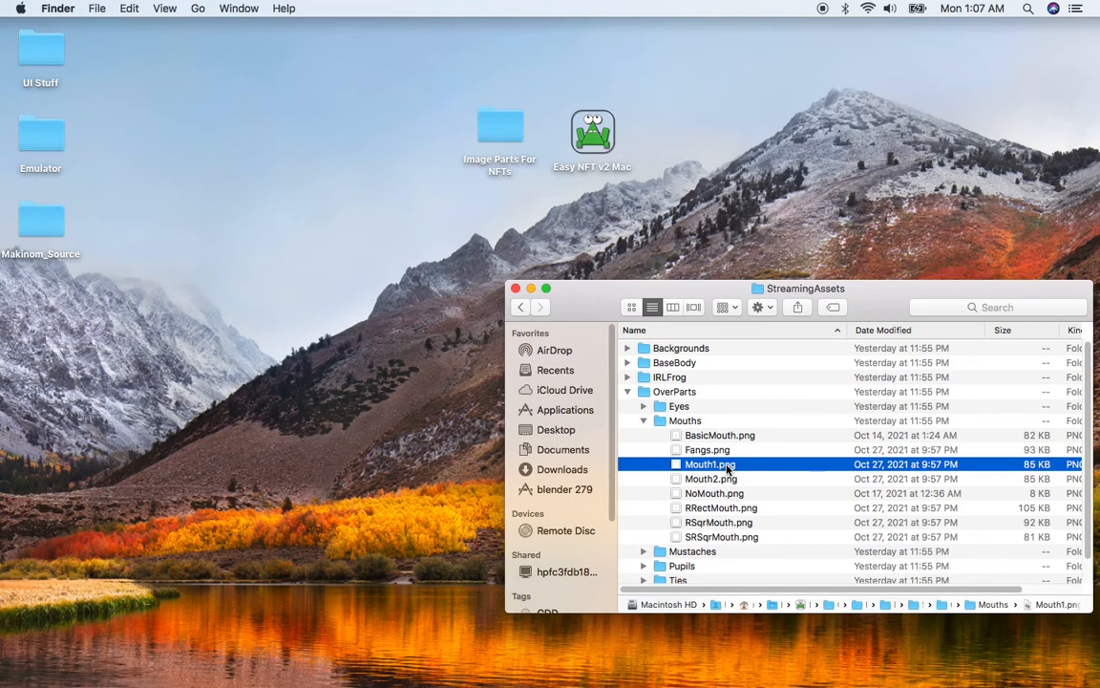
double_click(726, 468)
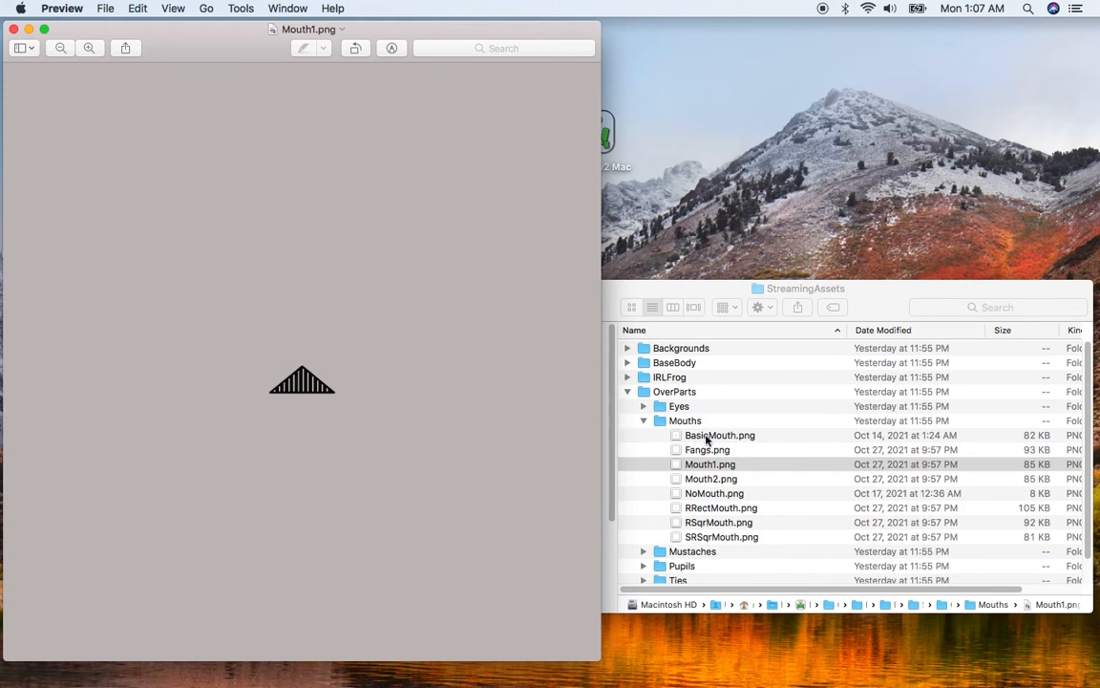
- Switch to Easy NFT v2 Mac and close the file settings
key("super+Tab")
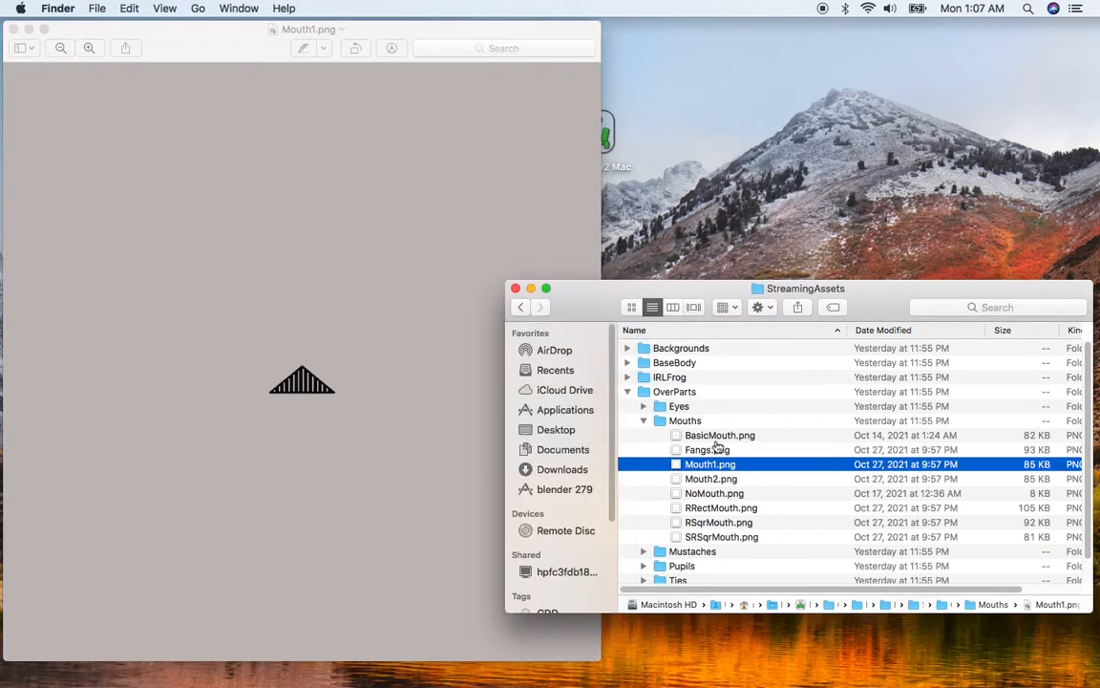
key("super+Tab")
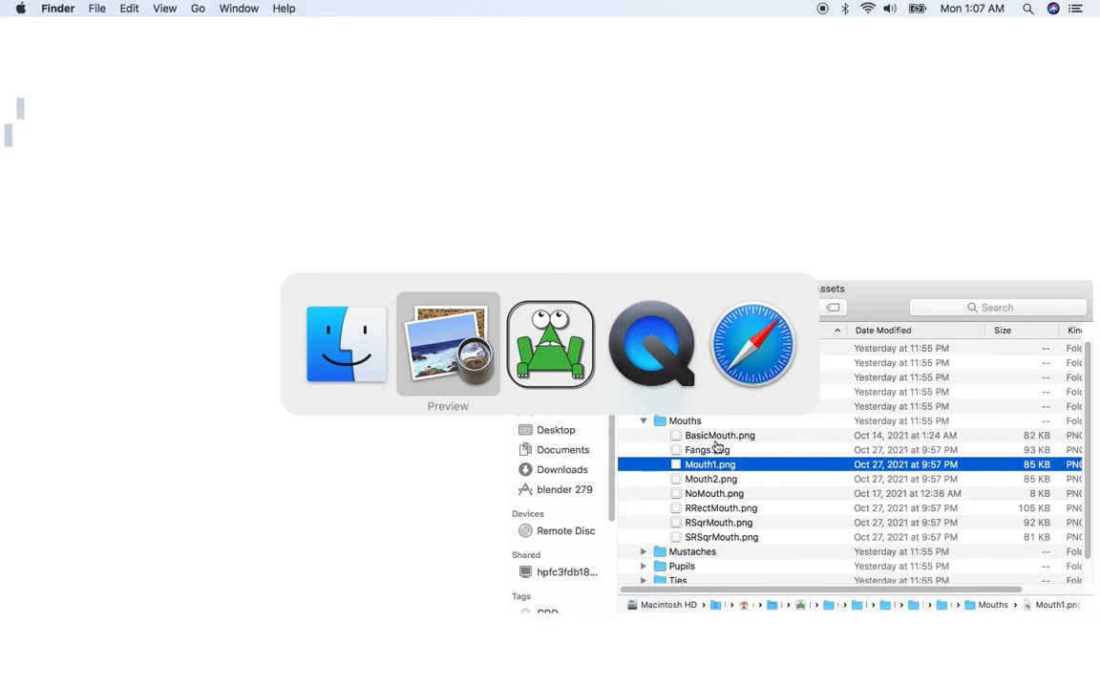
key("super+Tab")
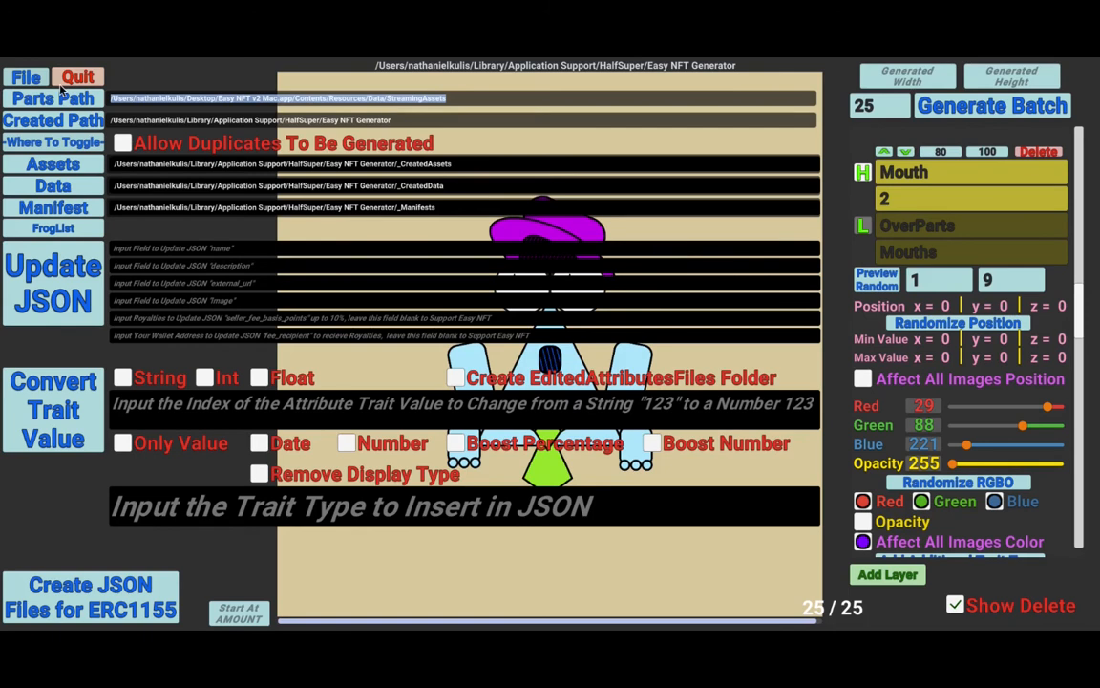
left_click(27, 78)
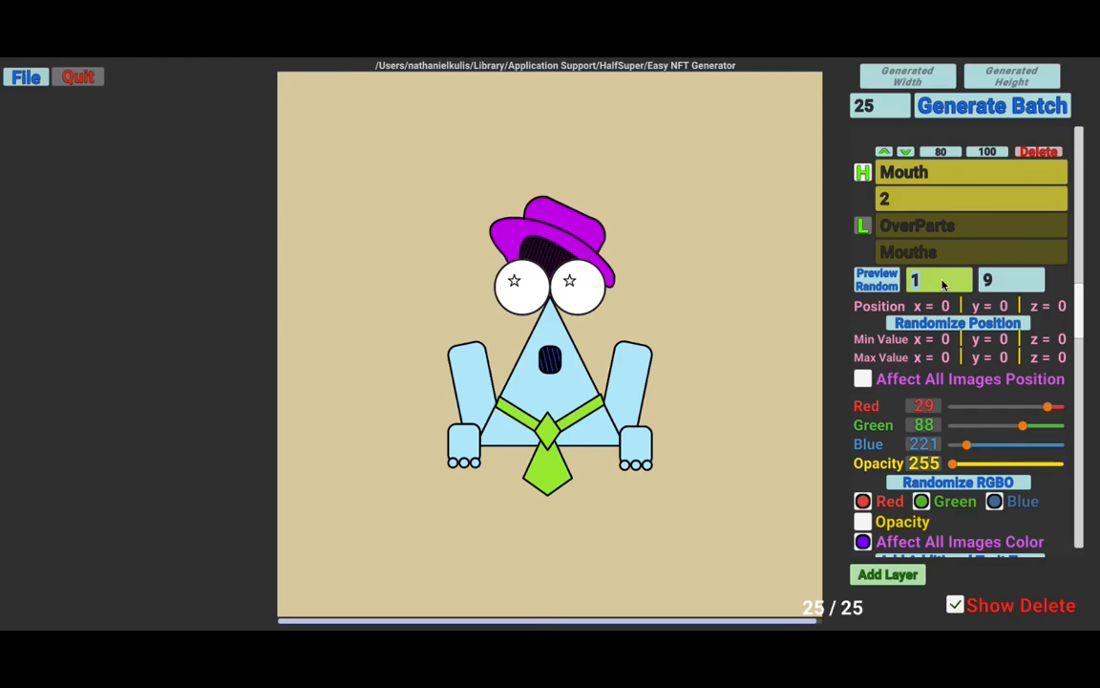
- Set the Mouth layer's random range to a minimum of 3 and a maximum of 4
key("BackSpace")
type("3")
left_click(1006, 282)
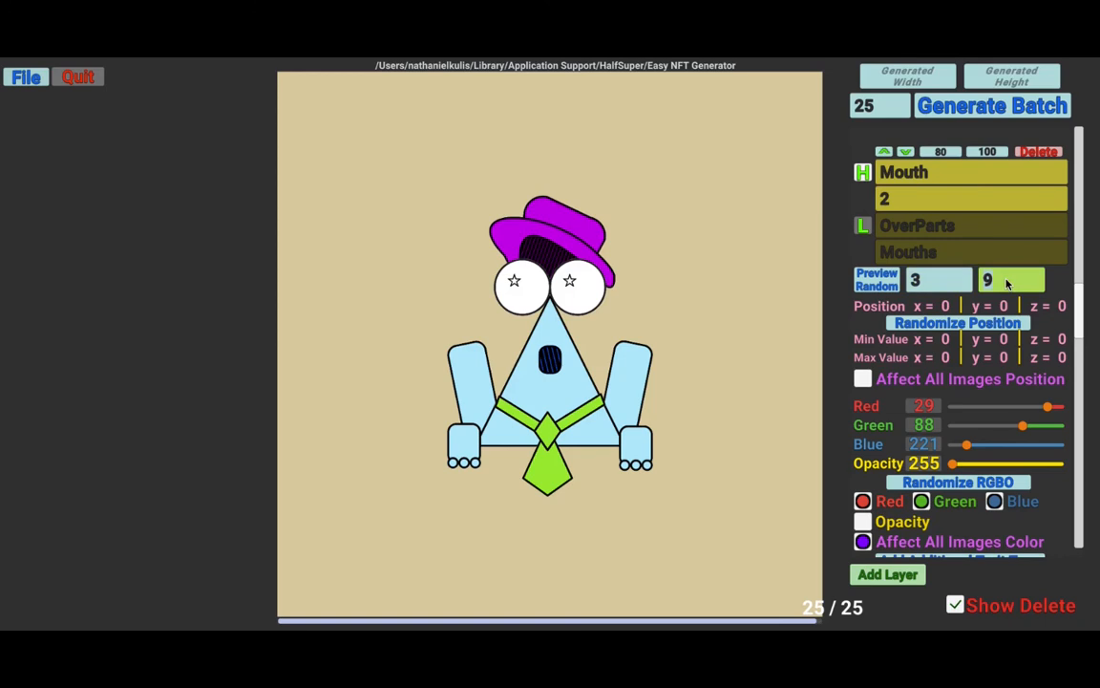
key("BackSpace")
type("4")
- Preview three random variations of the Mouth layer within the 3 to 4 range
left_click(871, 279)
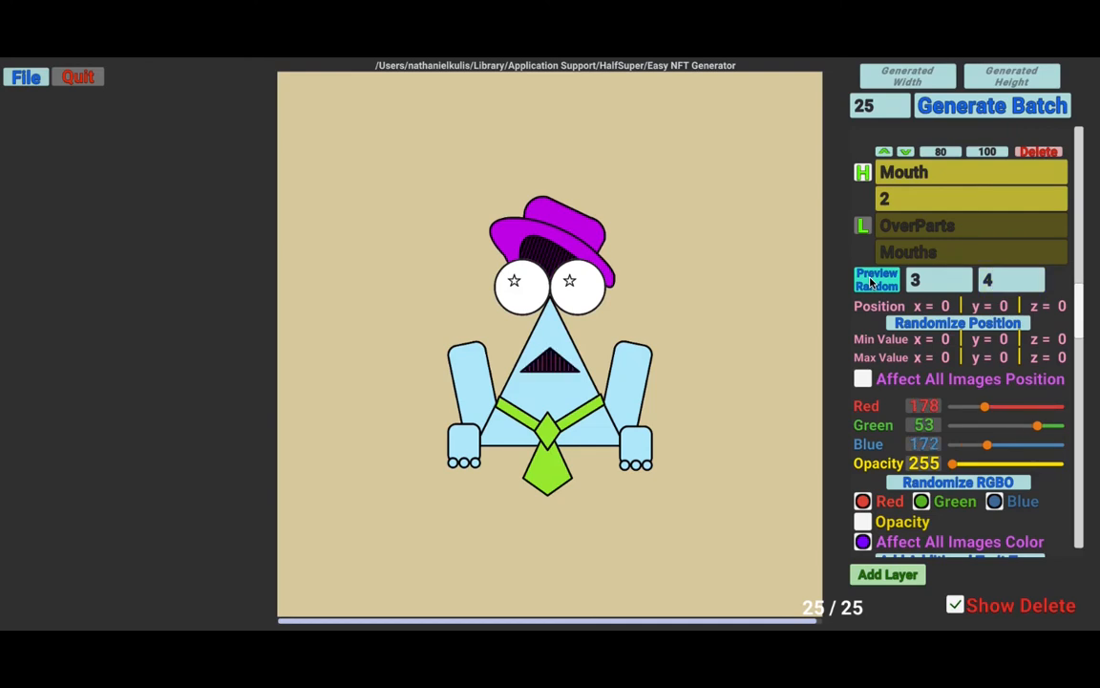
left_click(871, 280)
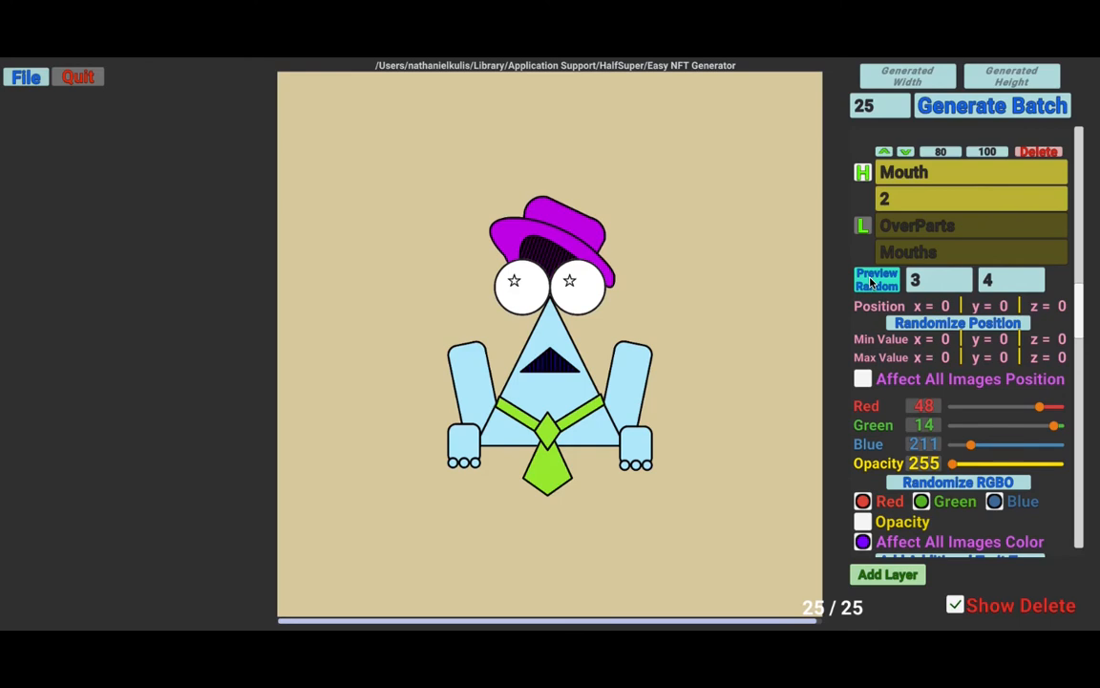
left_click(872, 283)
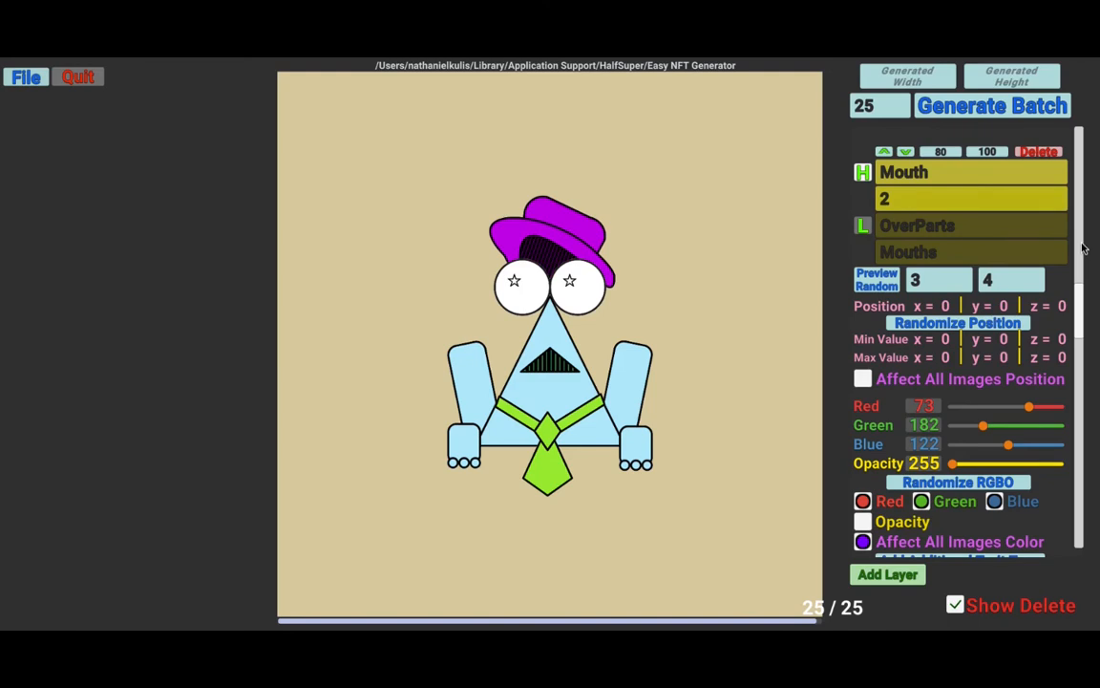
- Check the Ties layer's range settings, and switch to Finder to close the Mouth1.png image window
scroll(1083, 247, "up", 5)
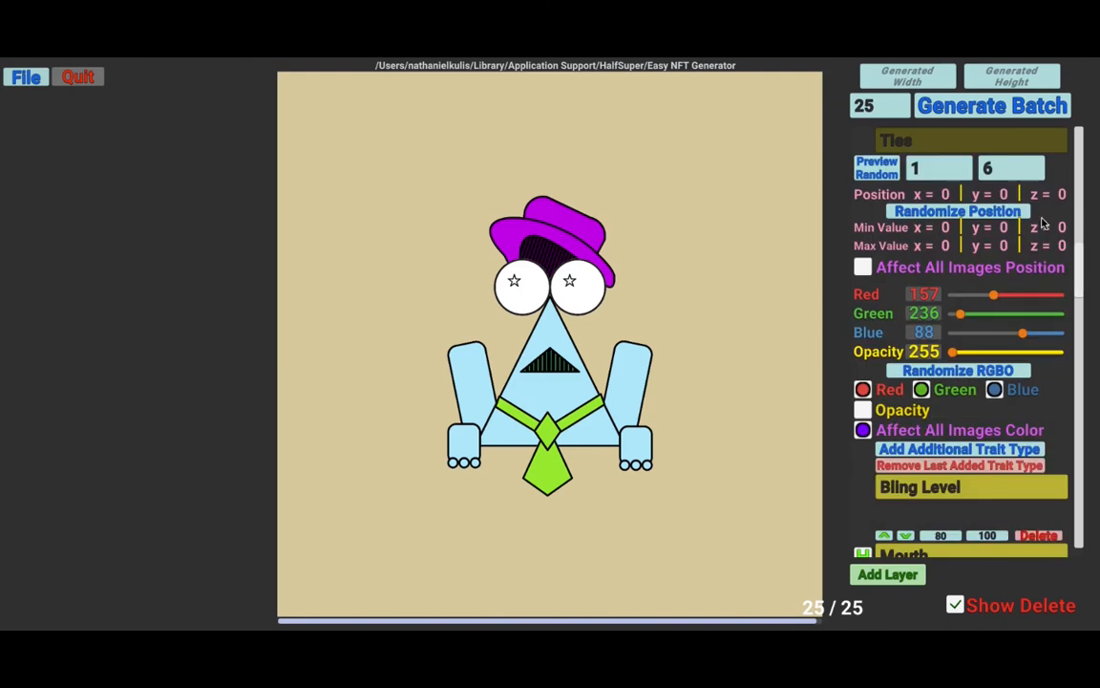
left_click(907, 169)
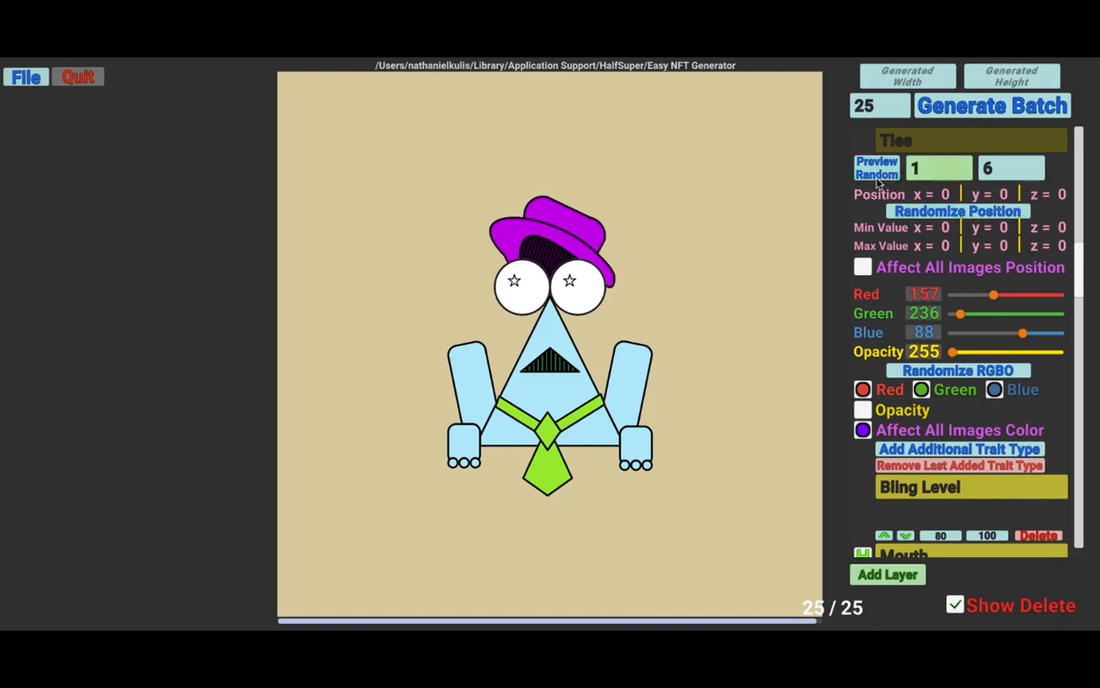
key("super+Tab")
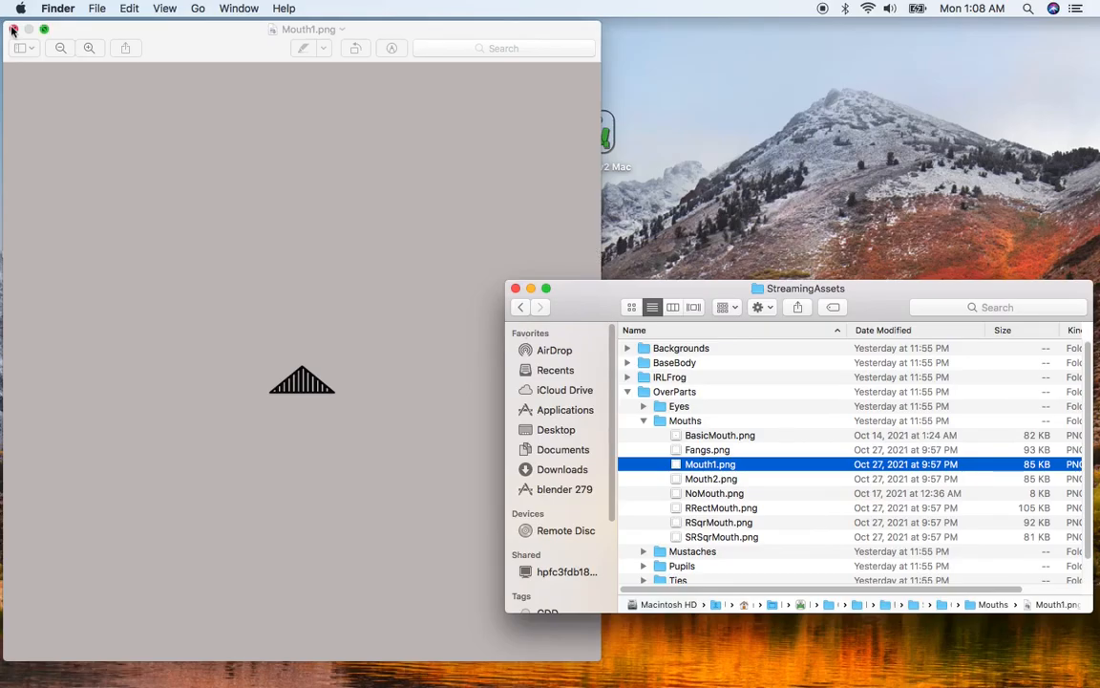
left_click(12, 31)
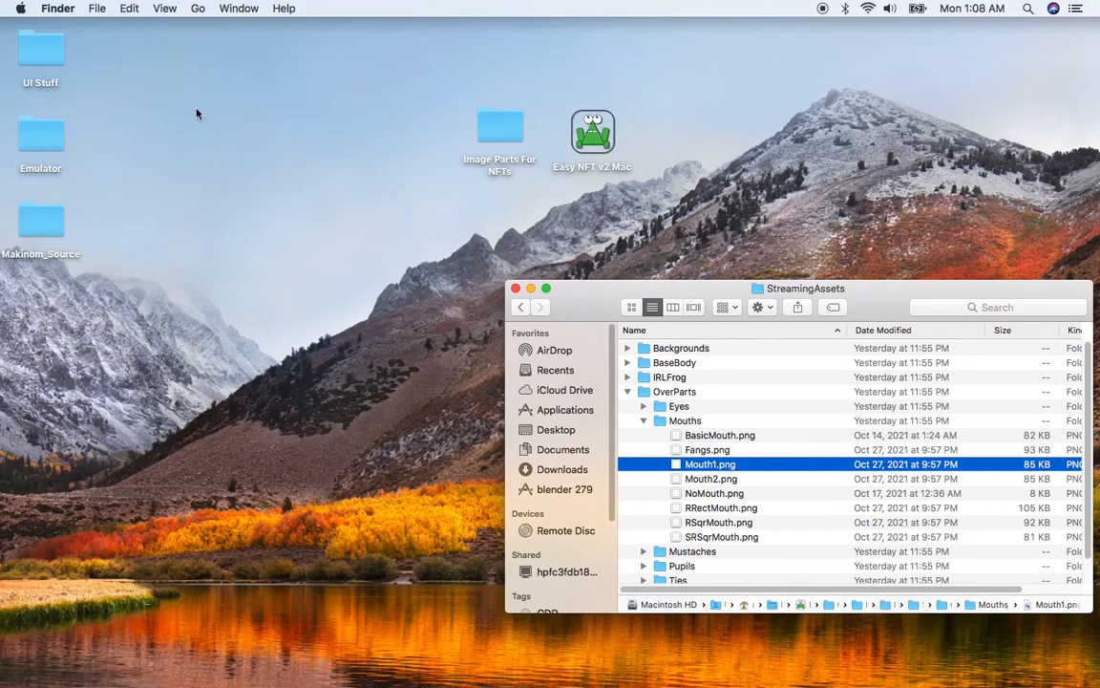
- Collapse the Mouths folder and select DiamondChain(7).png in the Ties folder under OverParts
left_click(643, 421)
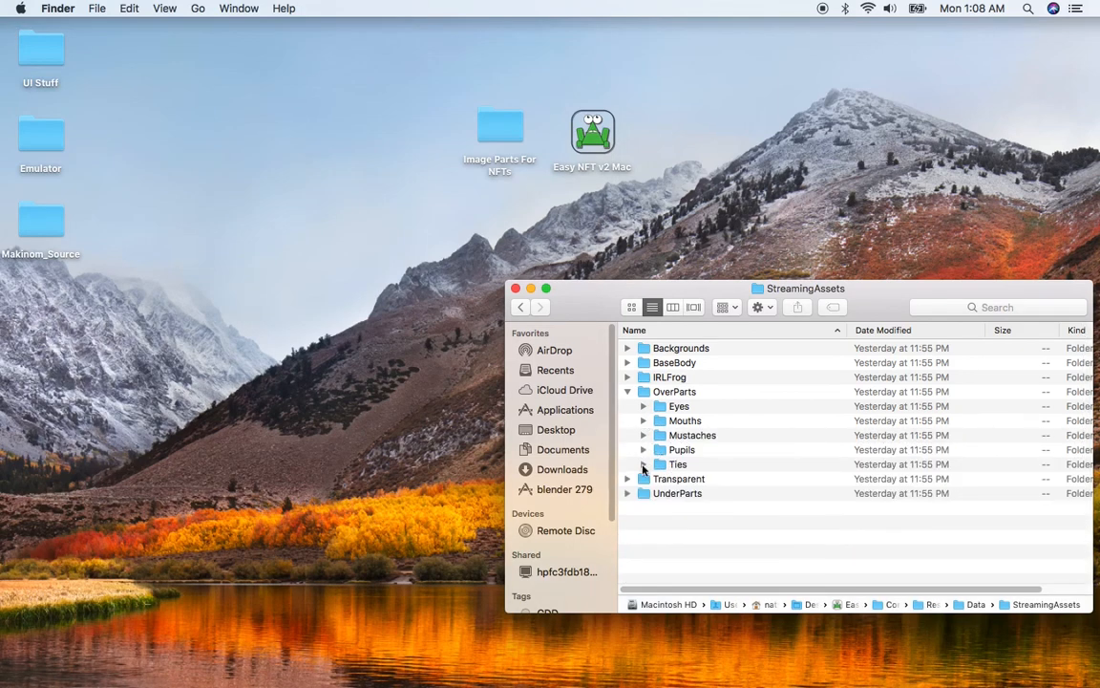
left_click(642, 466)
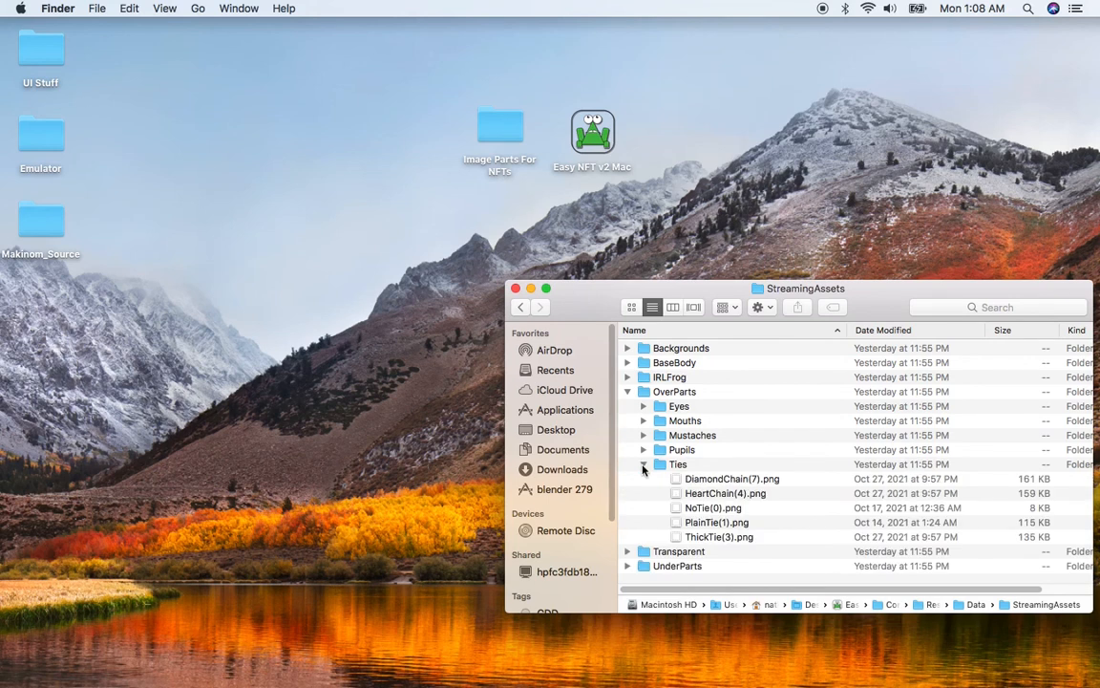
left_click(721, 480)
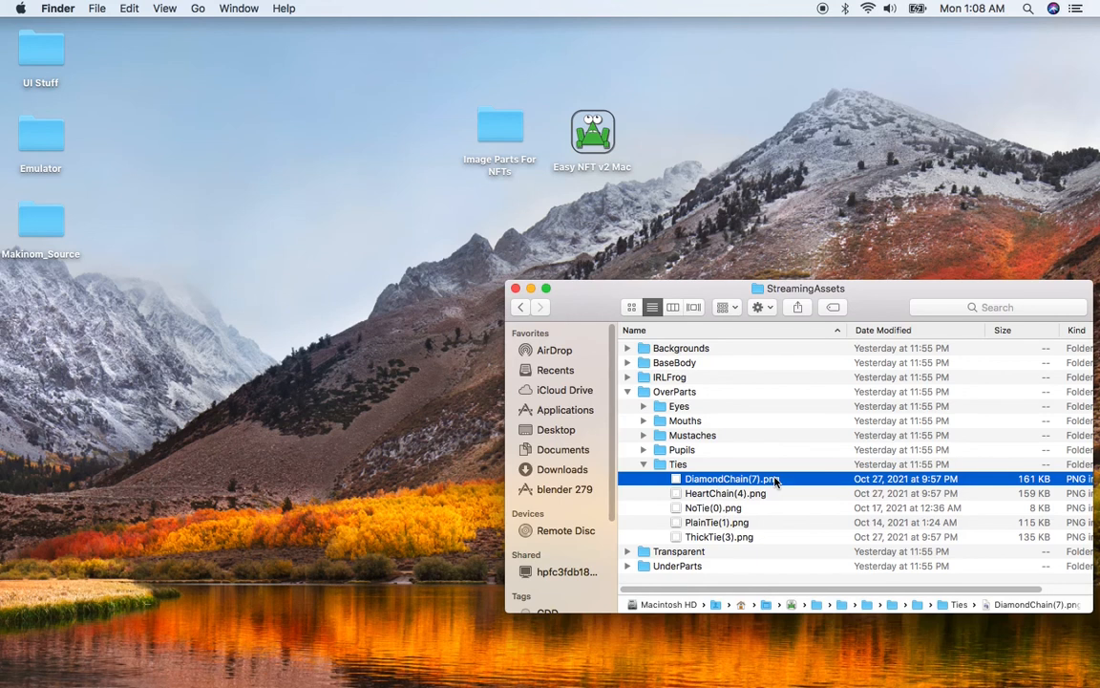
- Switch to Easy NFT, set the second number beside the Ties layer's Preview Random to 2, and preview a random tie
key("super+Tab")
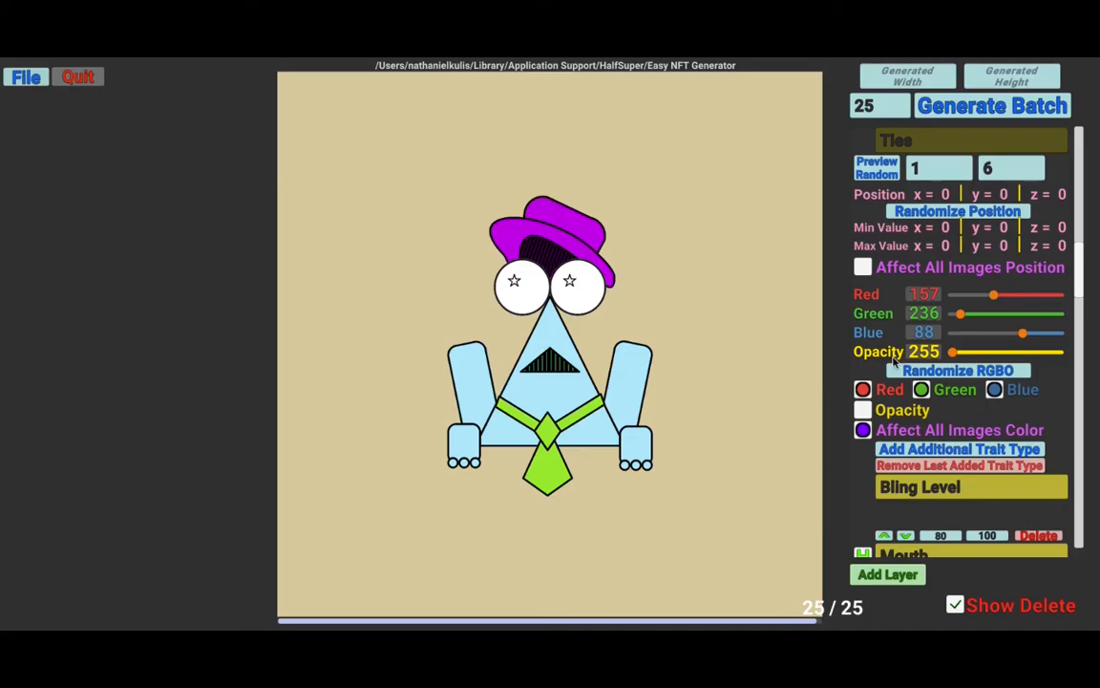
left_click(941, 171)
left_click(1003, 169)
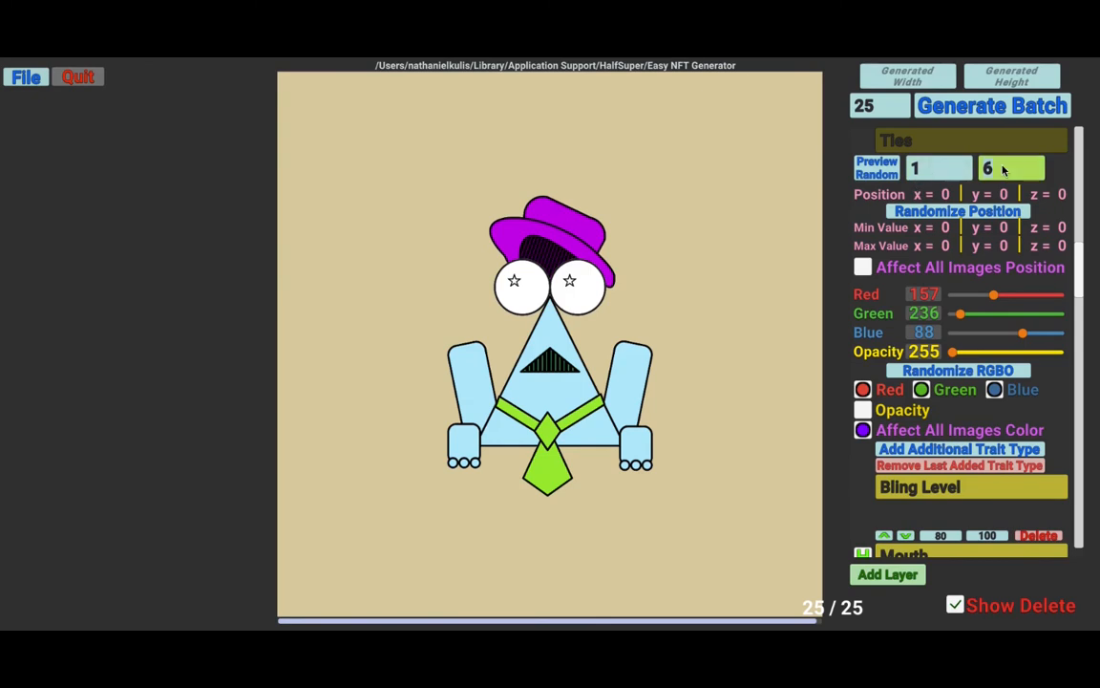
key("BackSpace")
type("2")
left_click(877, 168)
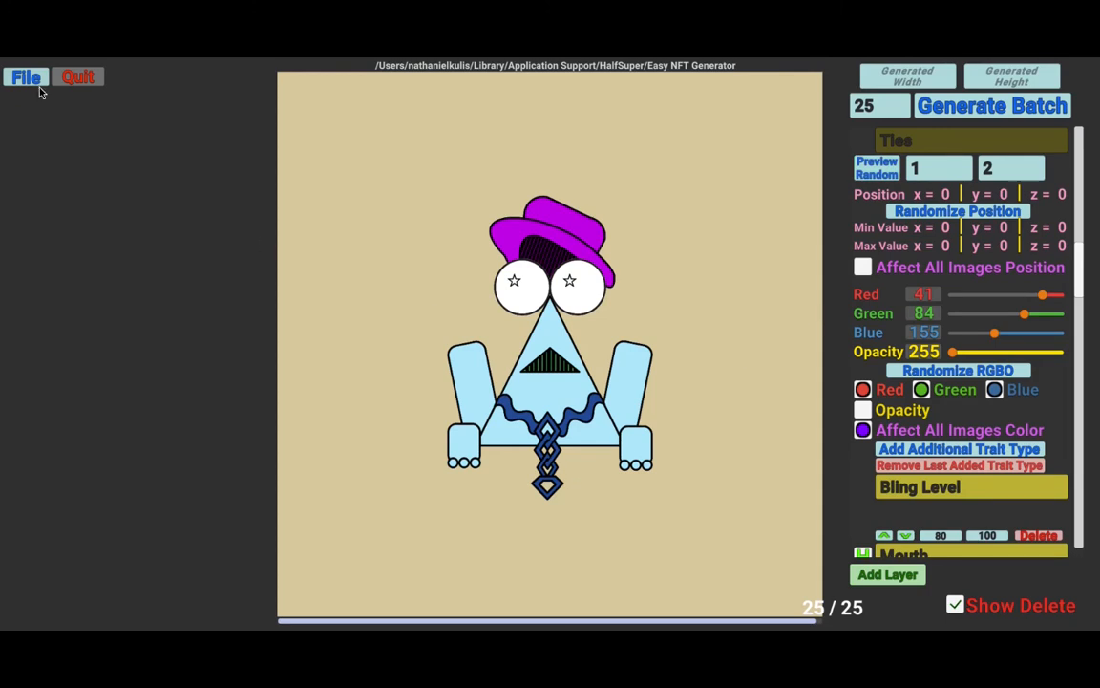
- Set the batch amount to generate to 50
left_click(876, 109)
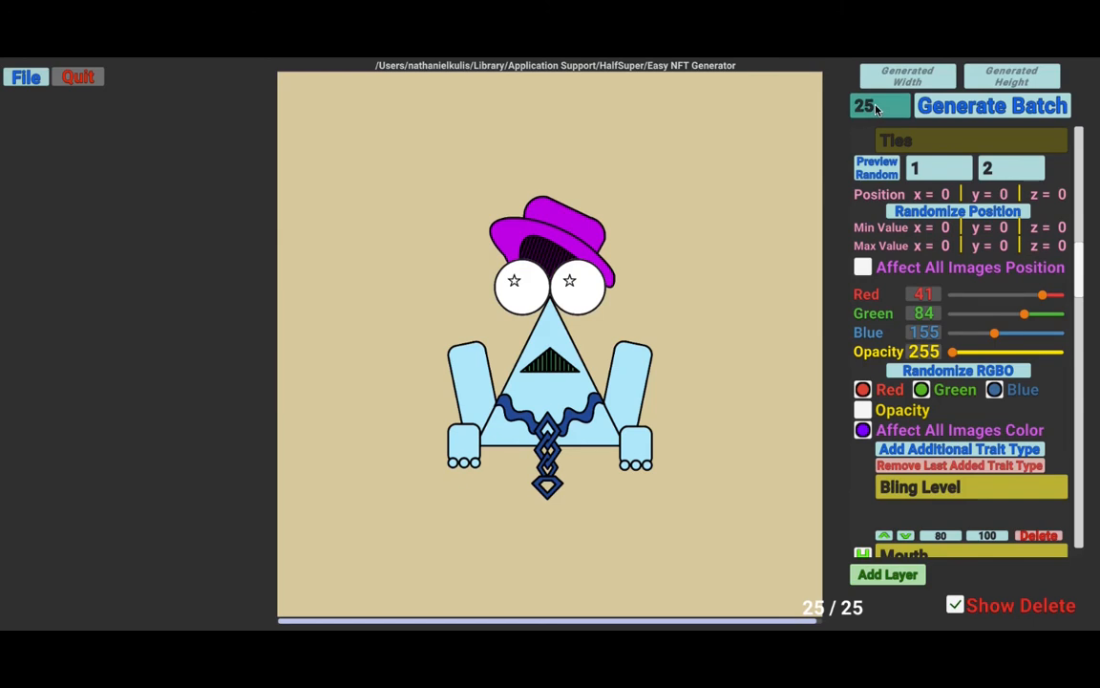
key("Return")
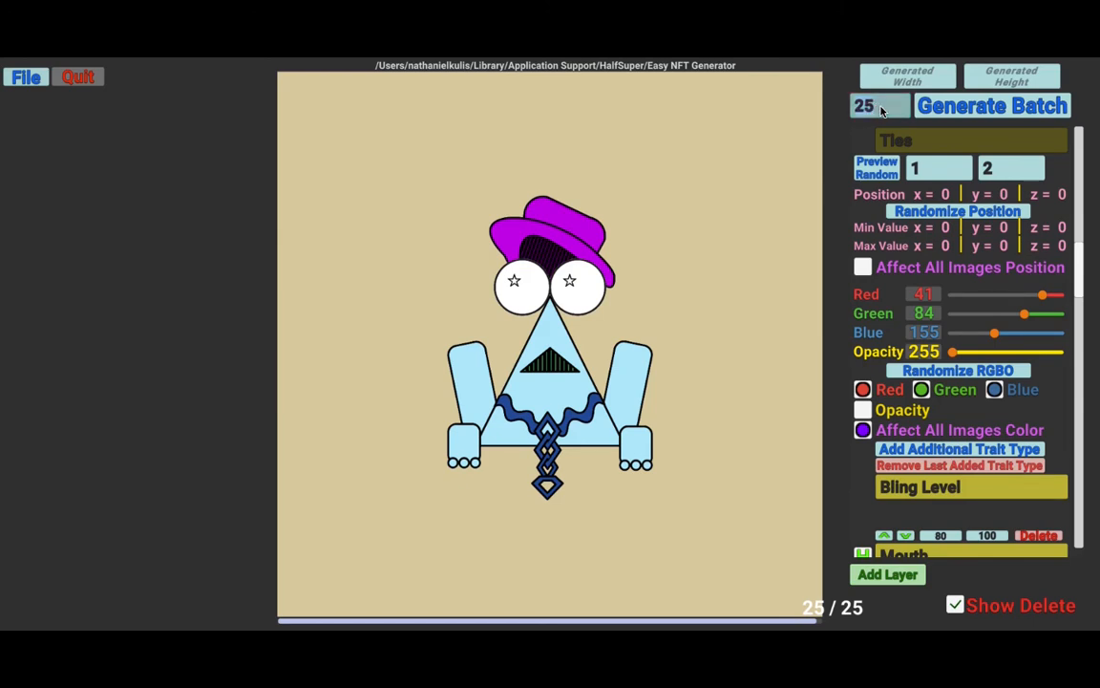
left_click(881, 110)
type("50")
key("Return")
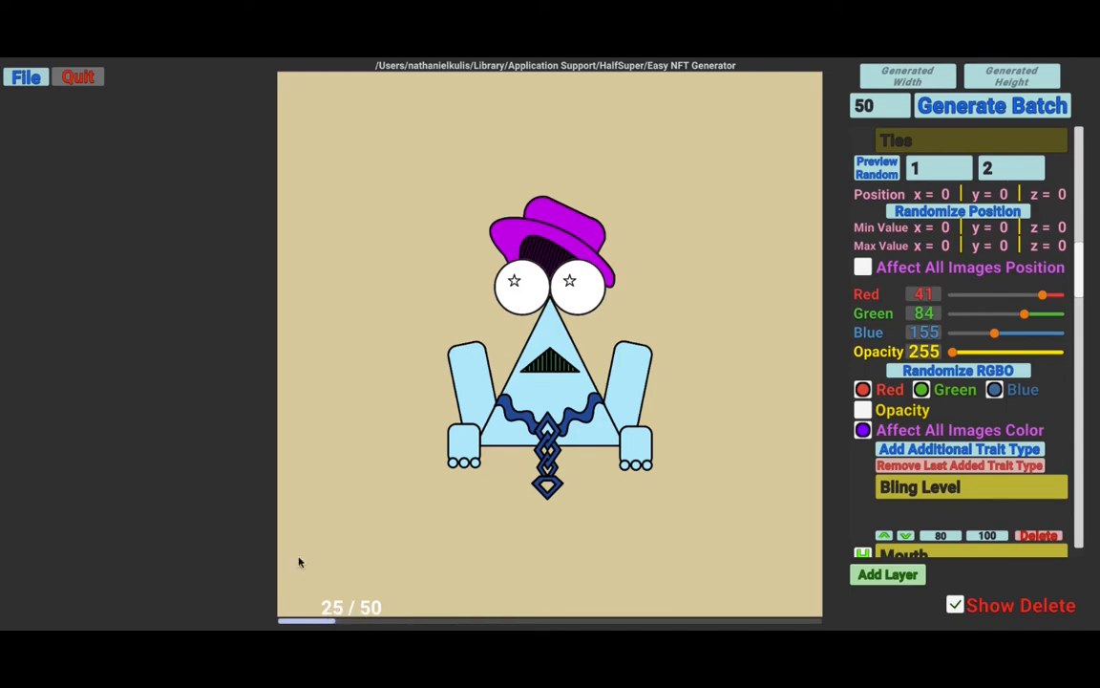
- Set the Start At amount to 25 in the file settings and generate the batch
left_click(25, 81)
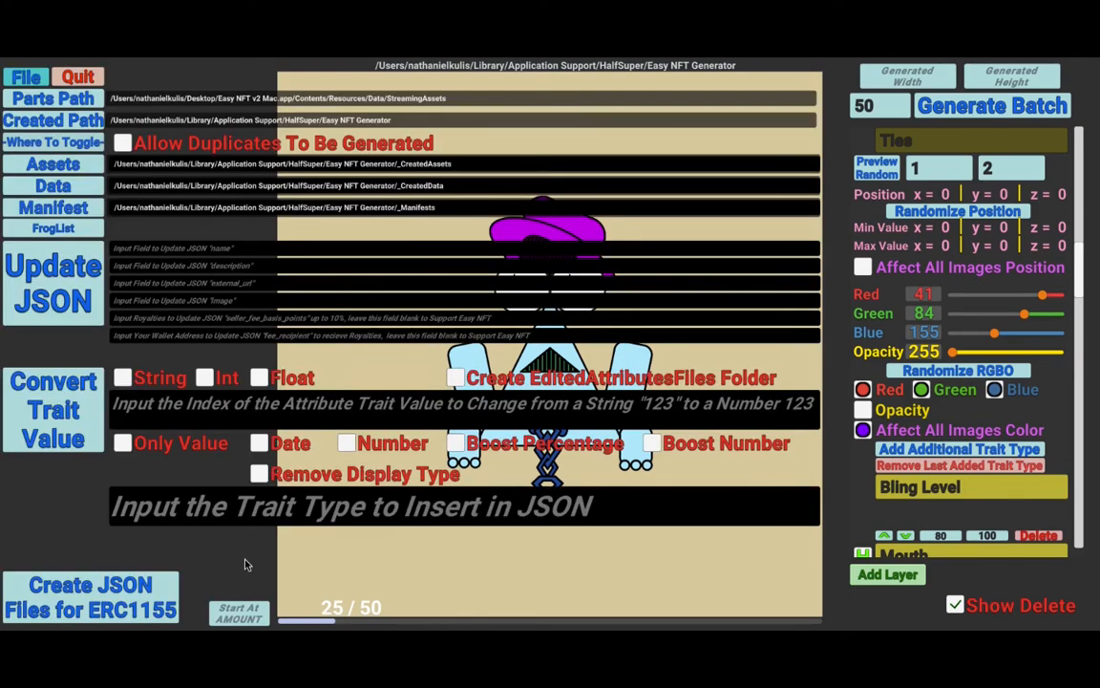
left_click(242, 616)
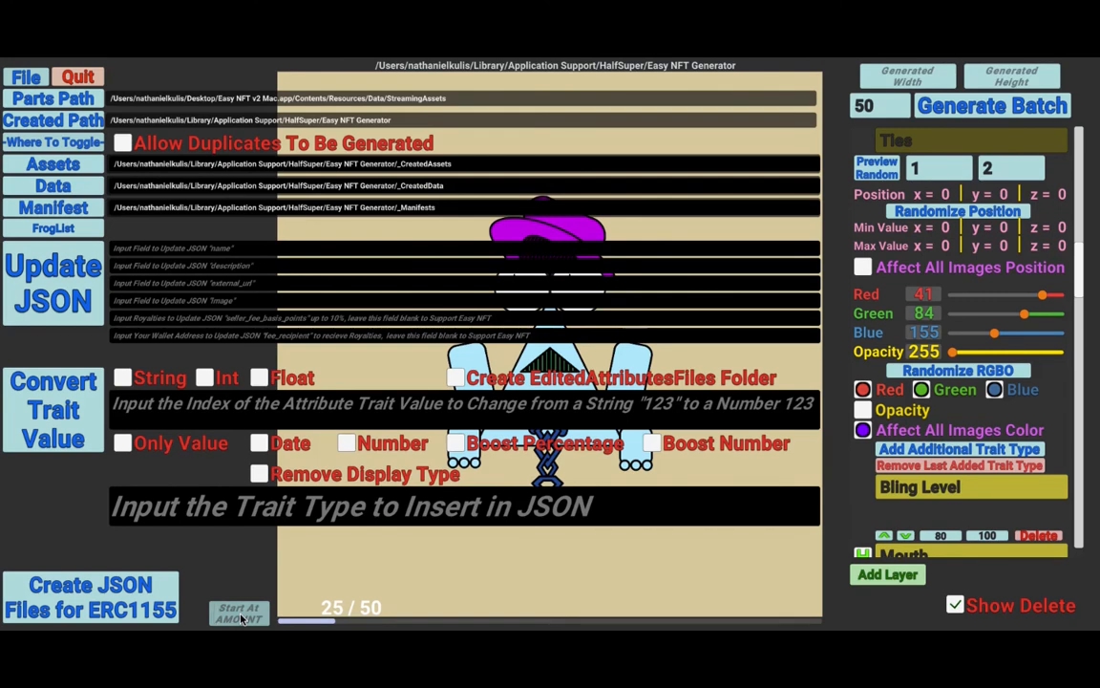
type("2")
type("5")
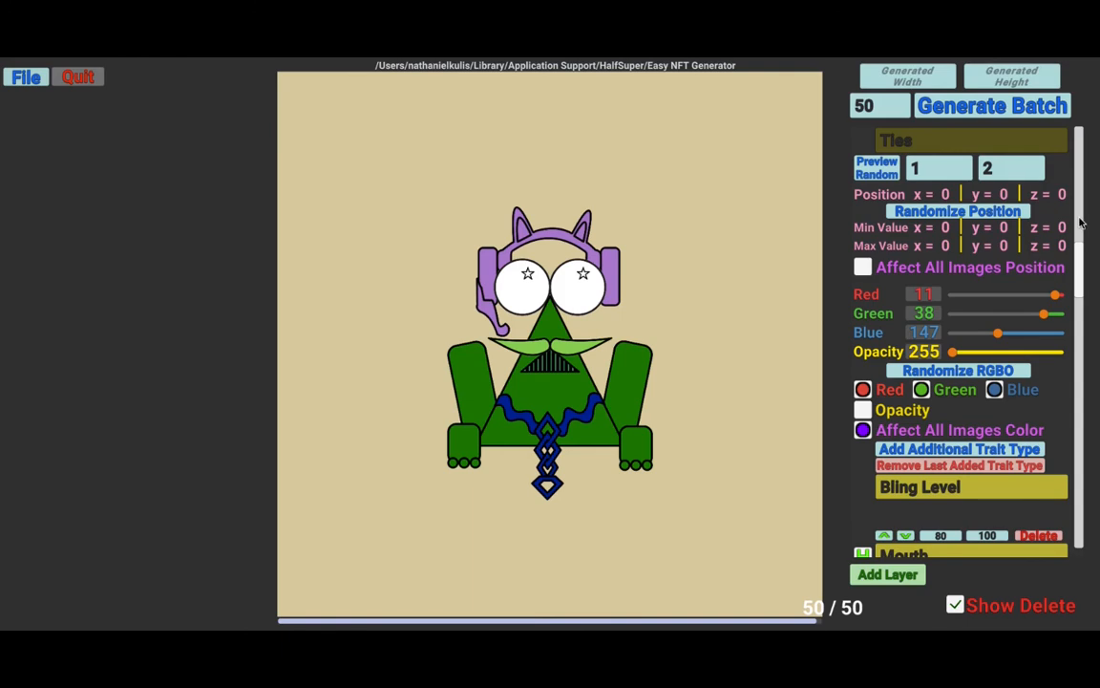
scroll(1079, 231, "up", 5)
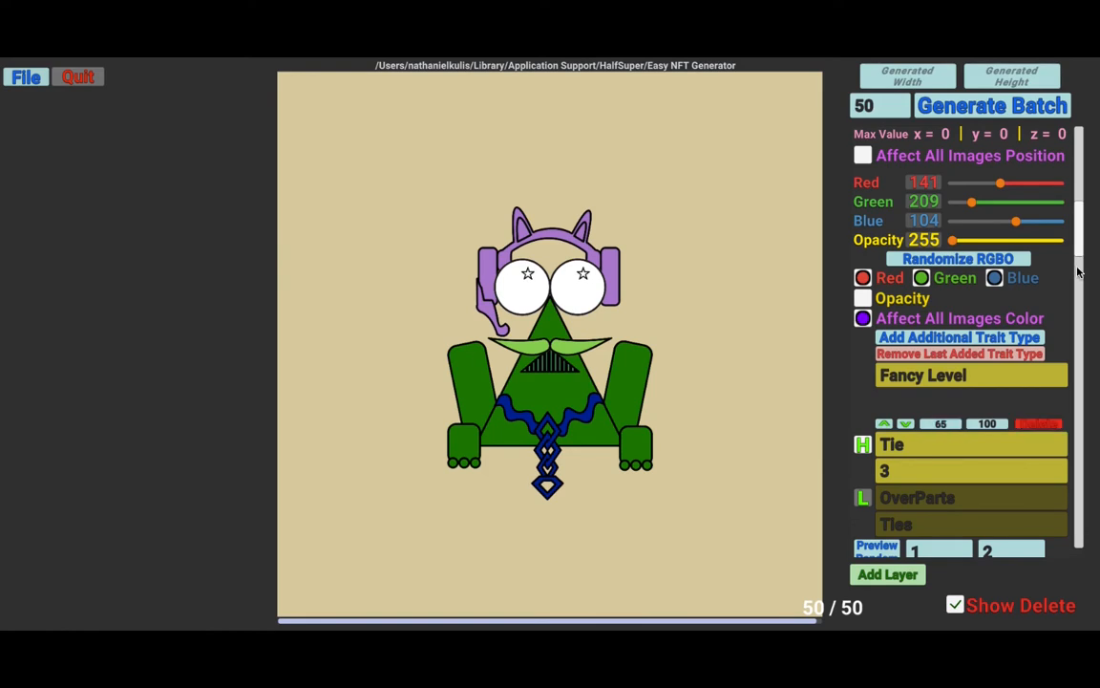
scroll(1082, 509, "down", 5)
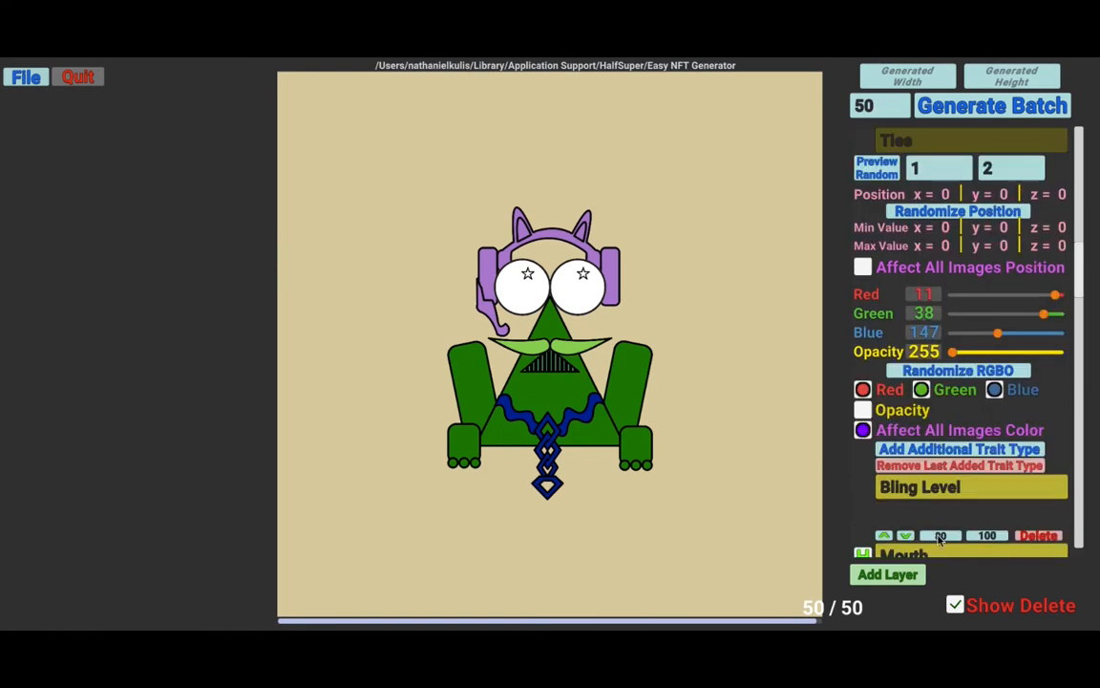
left_click(946, 538)
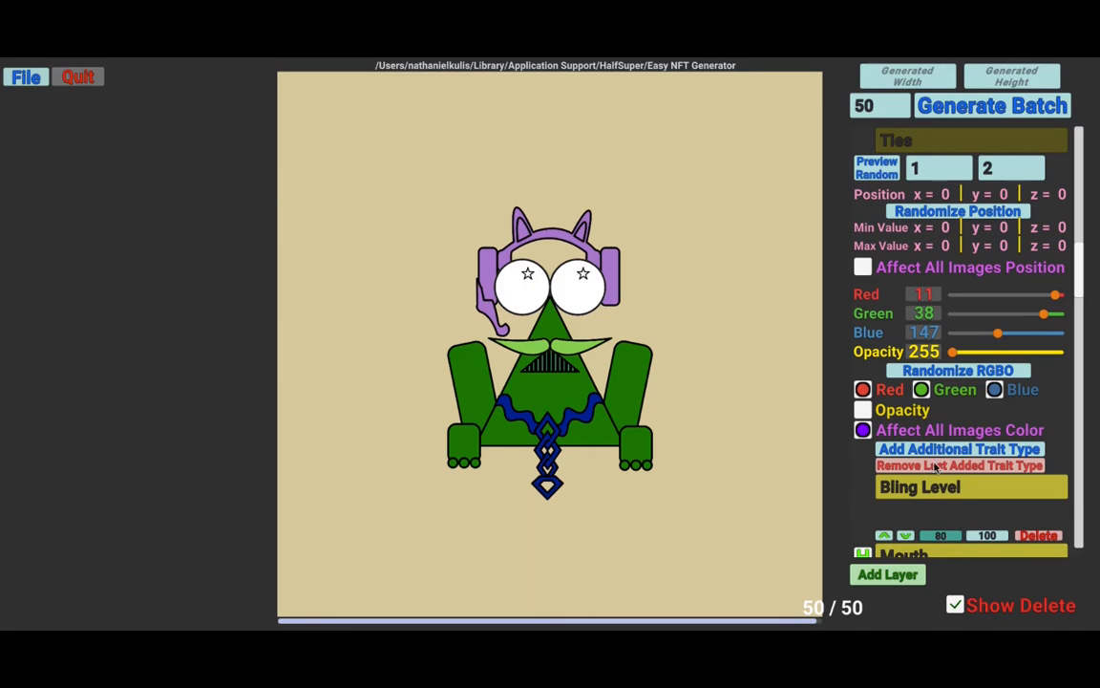
left_click(498, 370)
key("super+Tab")
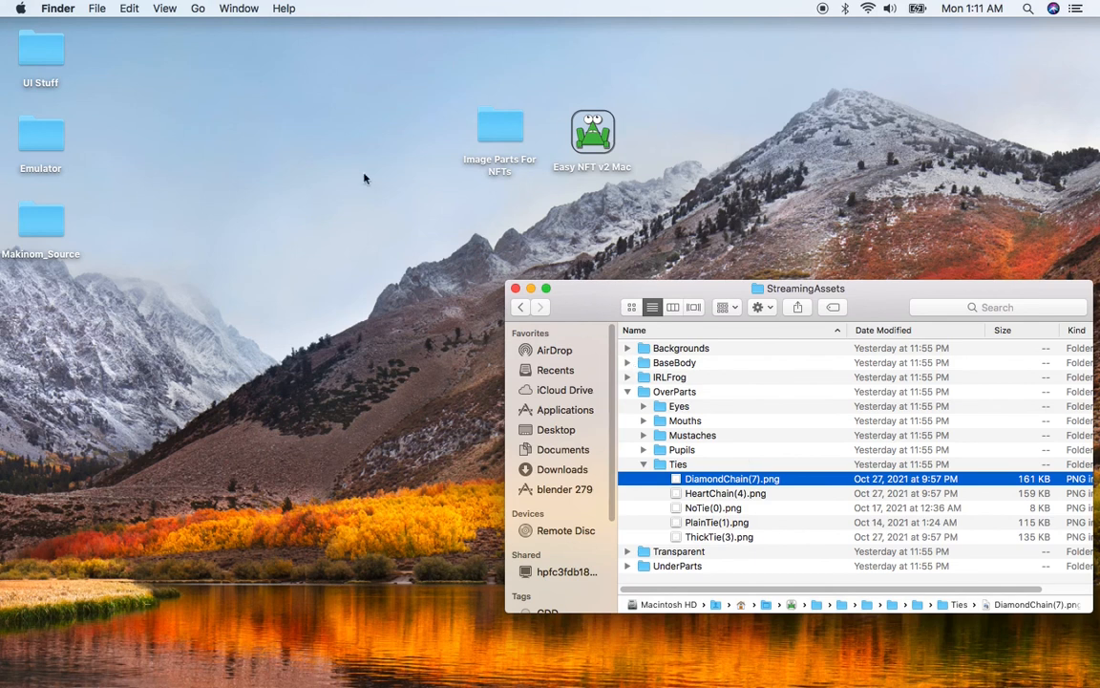
key("super+Tab")
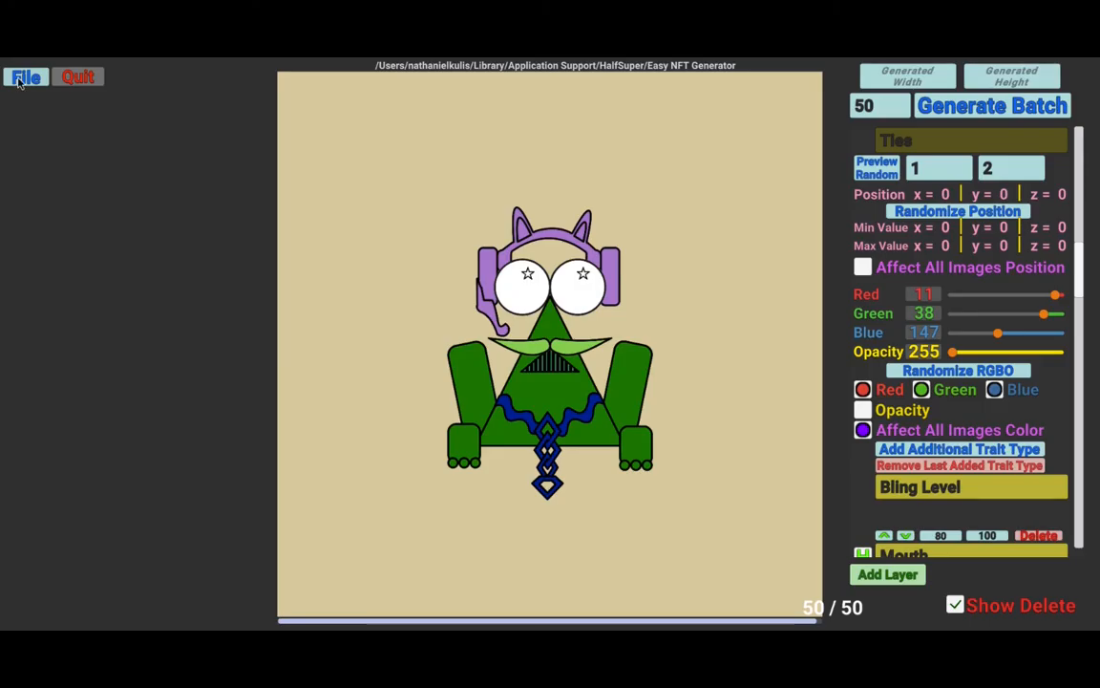
- Copy the Created Path of the generated files from the file settings
left_click(21, 81)
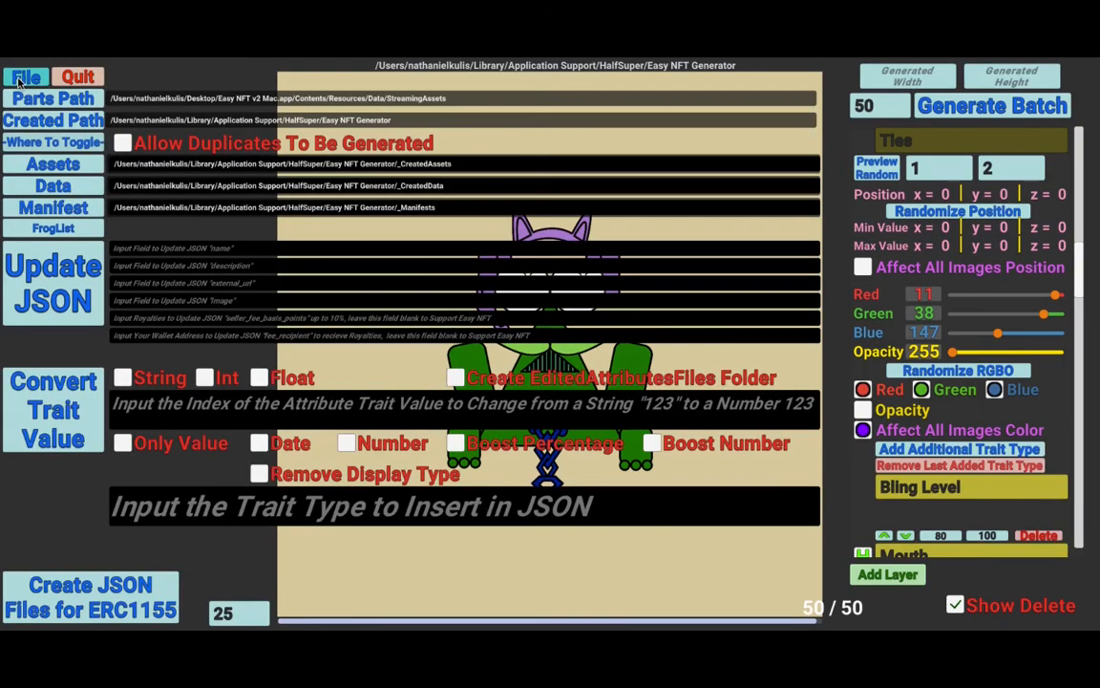
left_click(249, 123)
key("super+c")
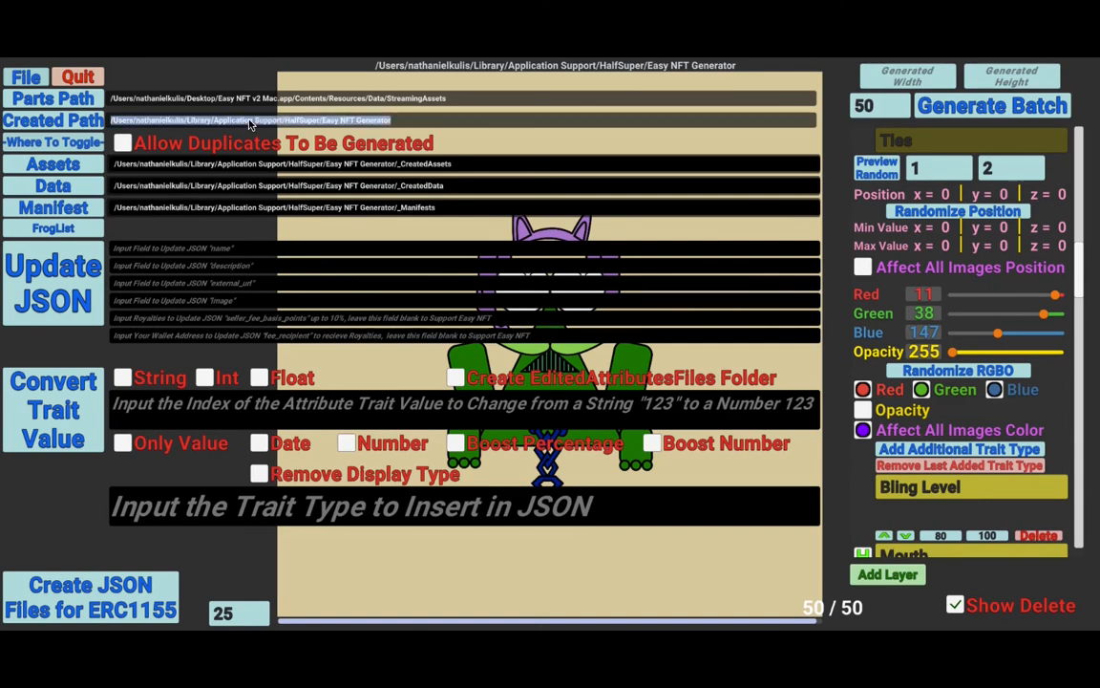
- Switch to Finder and go to the folder at the copied path, HalfSuper/Easy NFT Generator
key("super+Tab")
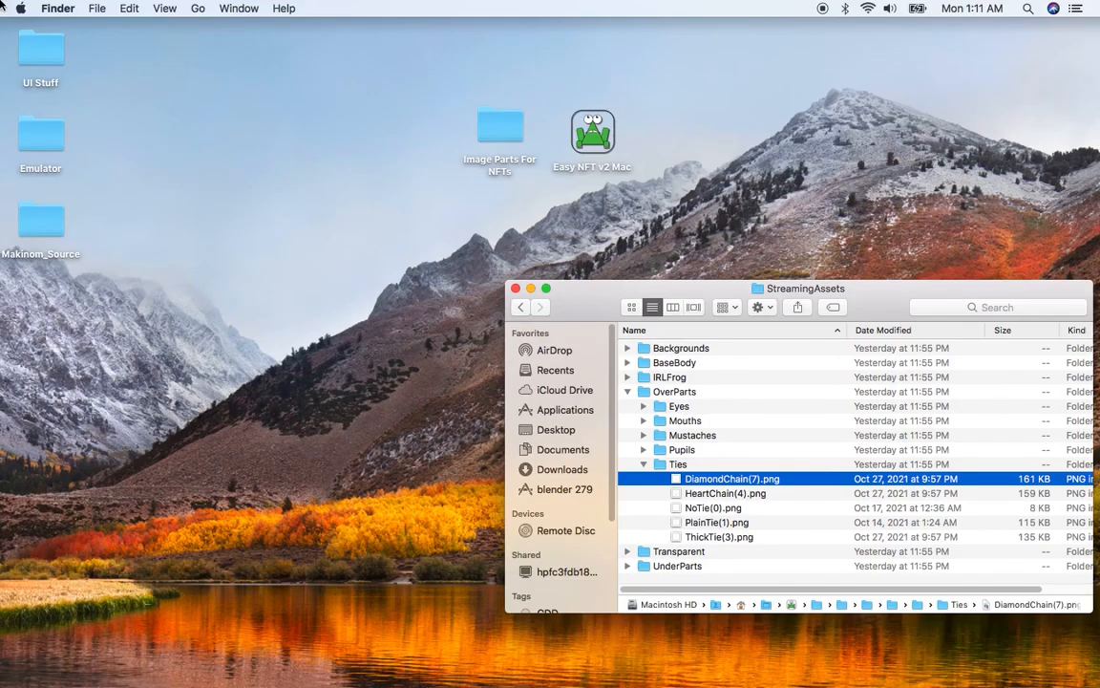
left_click(203, 9)
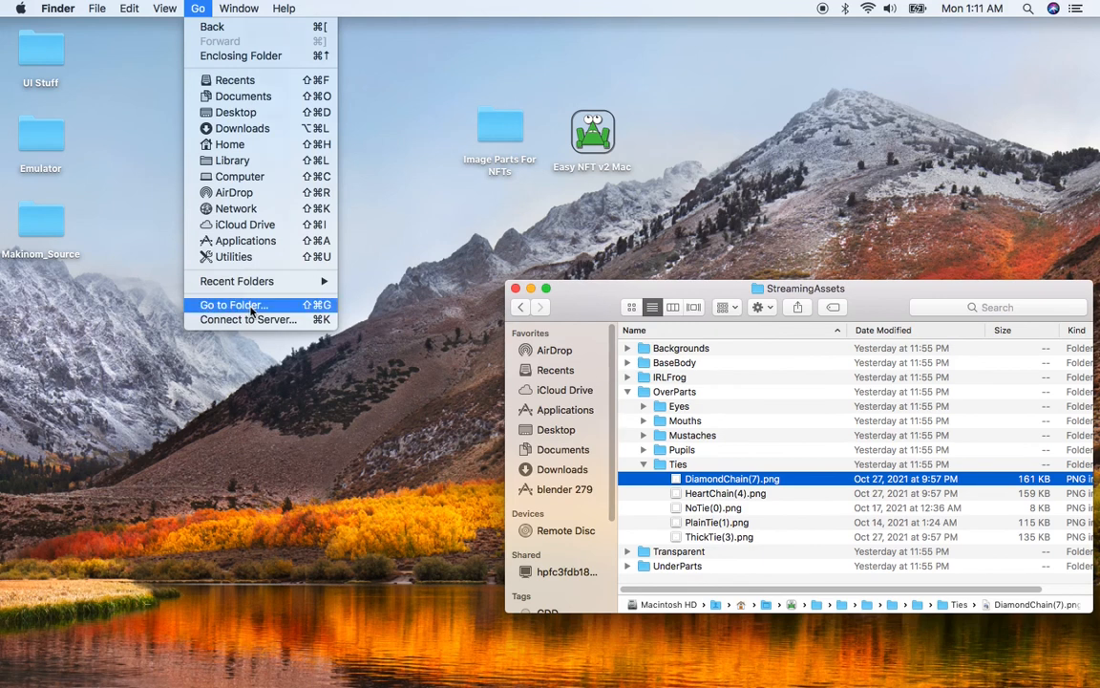
left_click(252, 306)
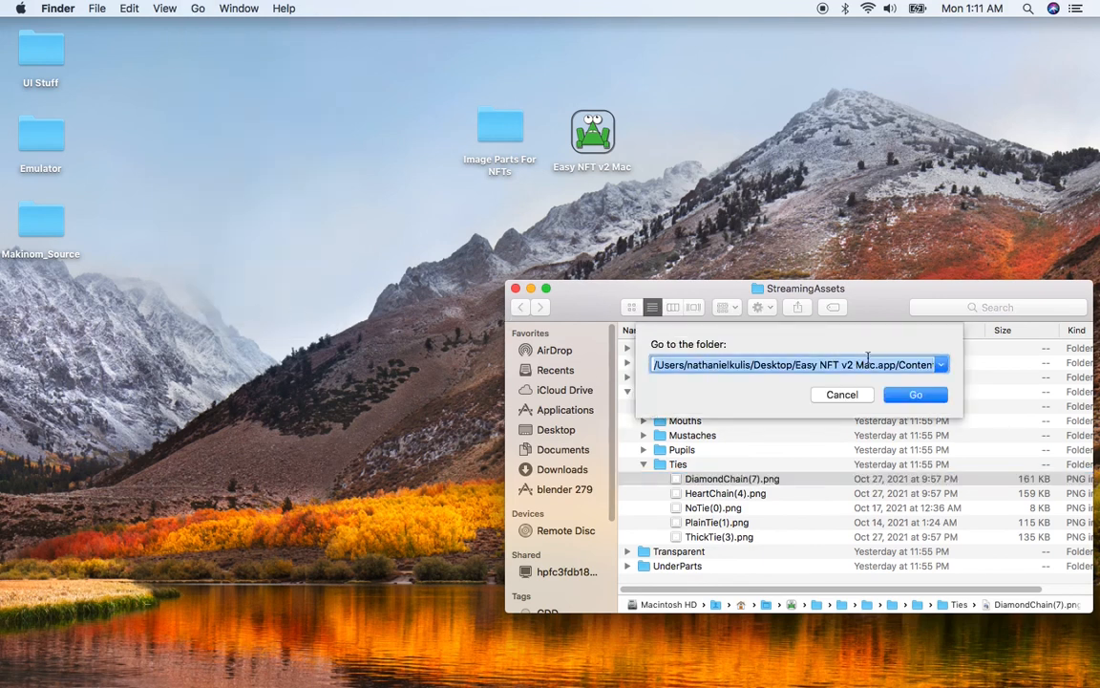
key("super+v")
left_click(915, 396)
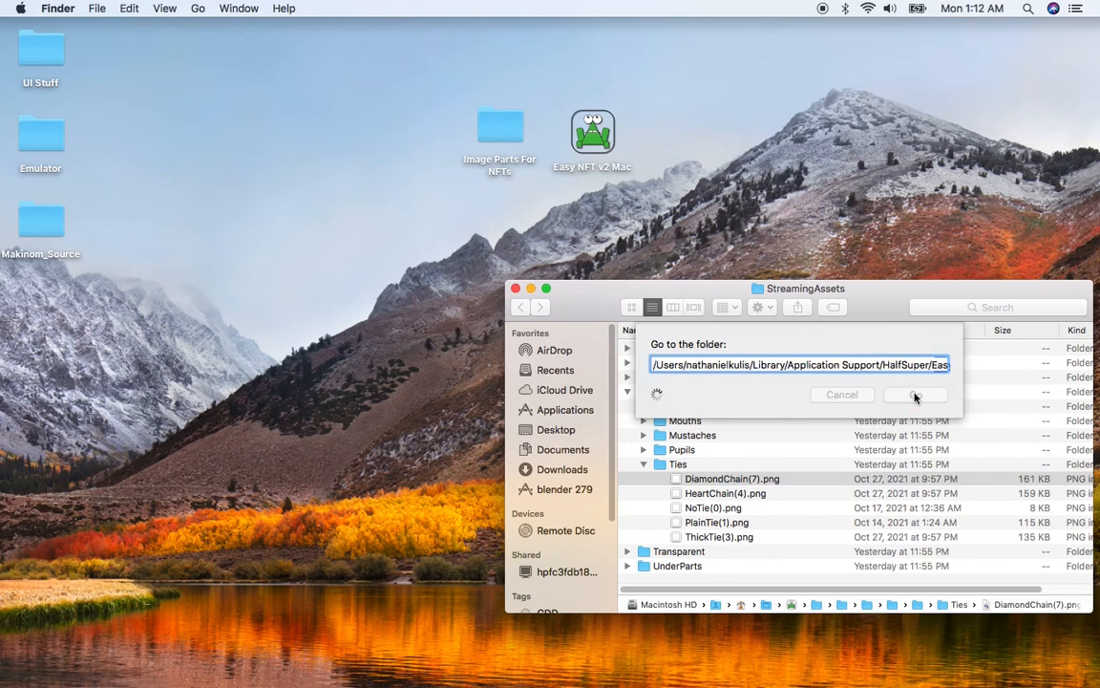
left_click(915, 395)
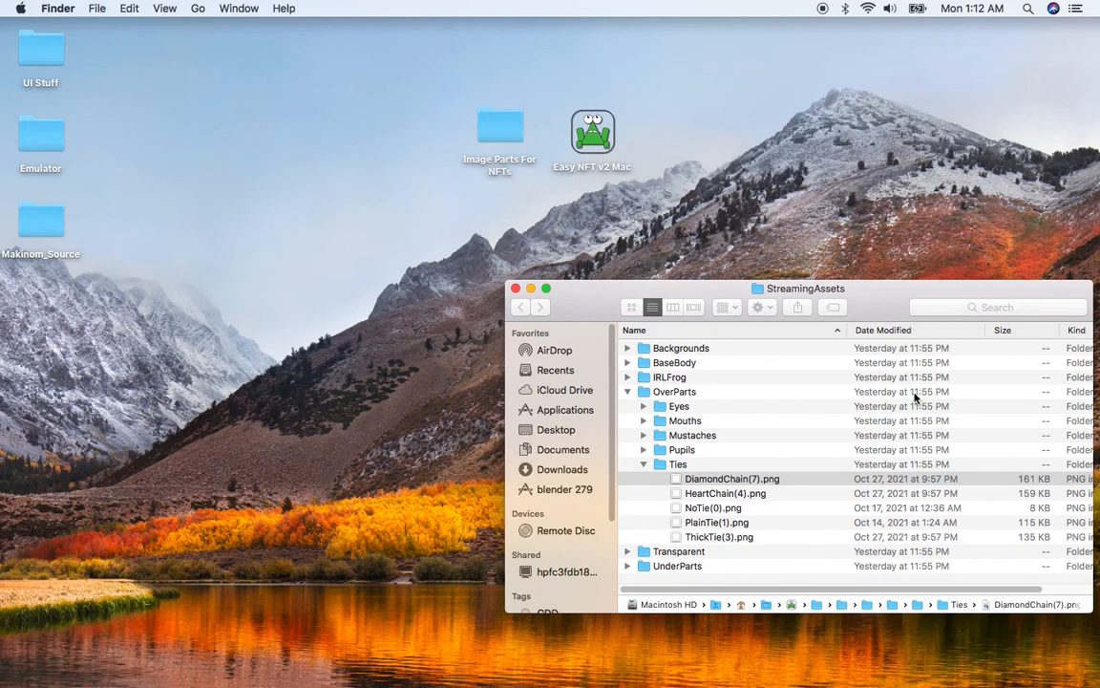
- Select images 26.png through 50.png in the _CreatedAssets folder and open them together in Preview
scroll(874, 413, "down", 10)
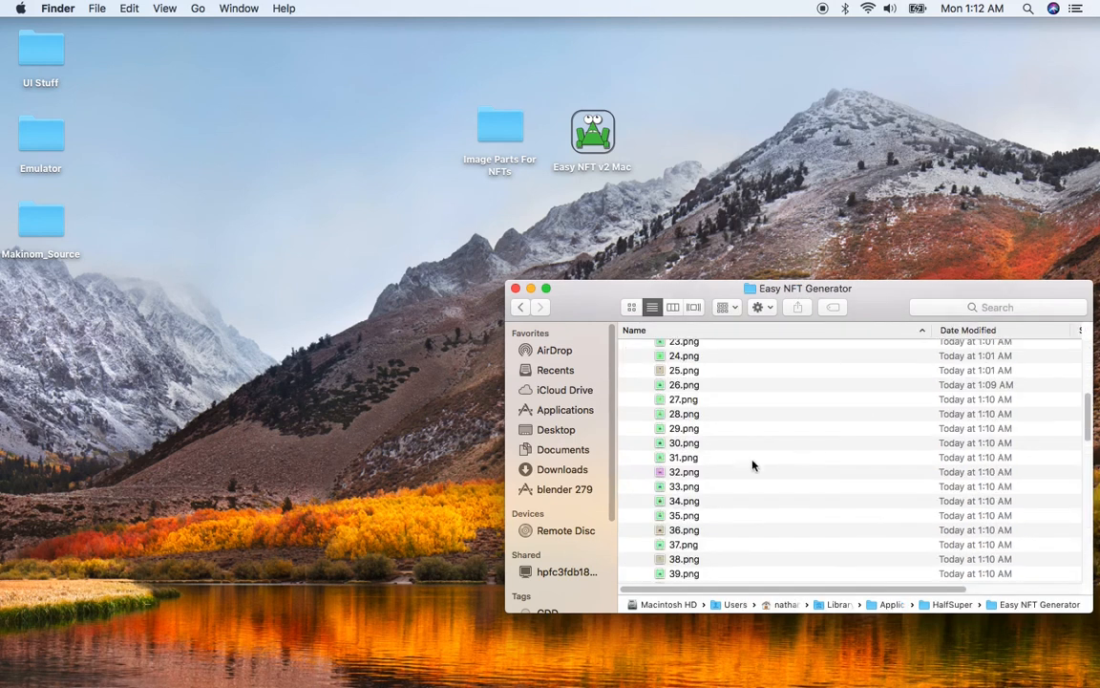
scroll(688, 401, "up", 1)
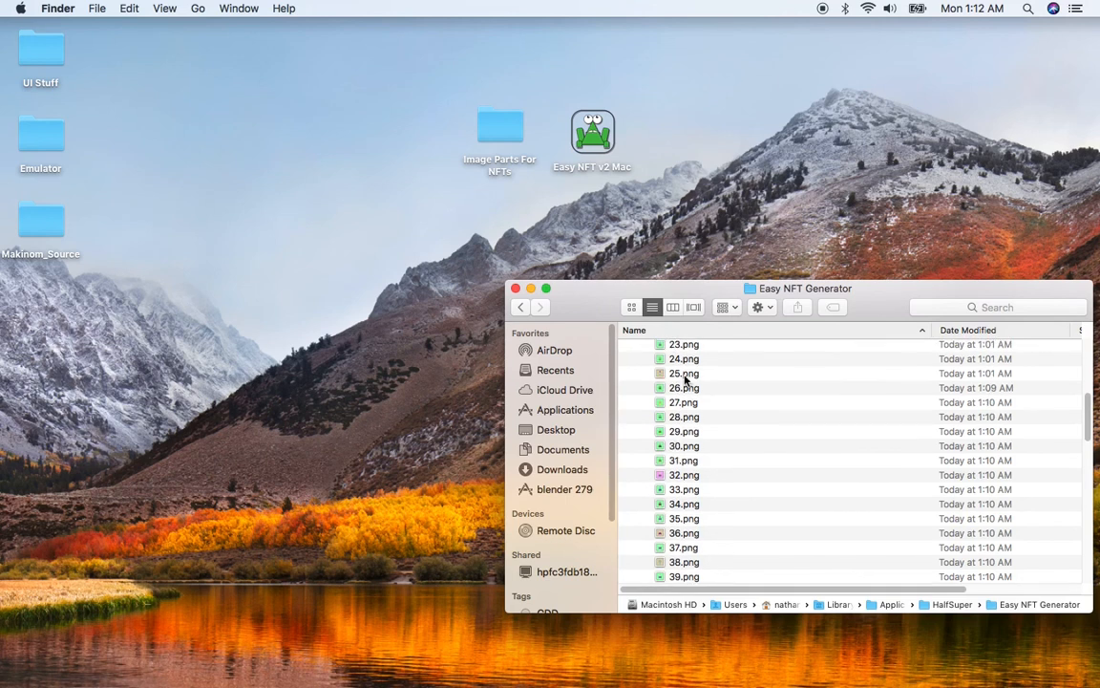
scroll(686, 421, "up", 1)
scroll(688, 425, "up", 1)
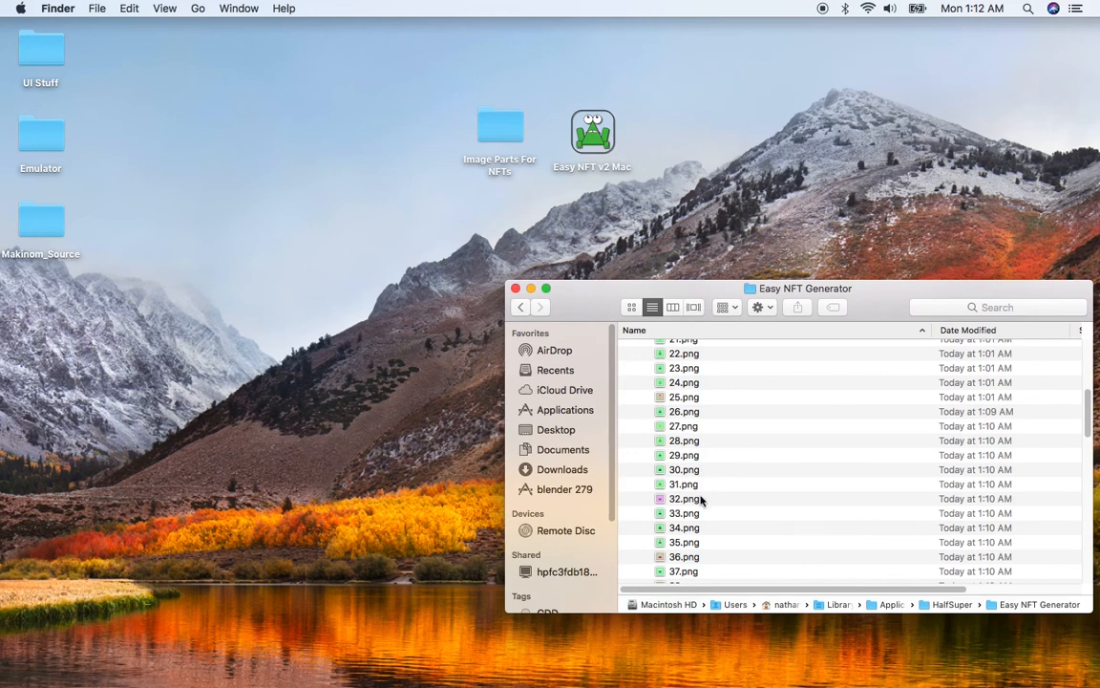
left_click(678, 397)
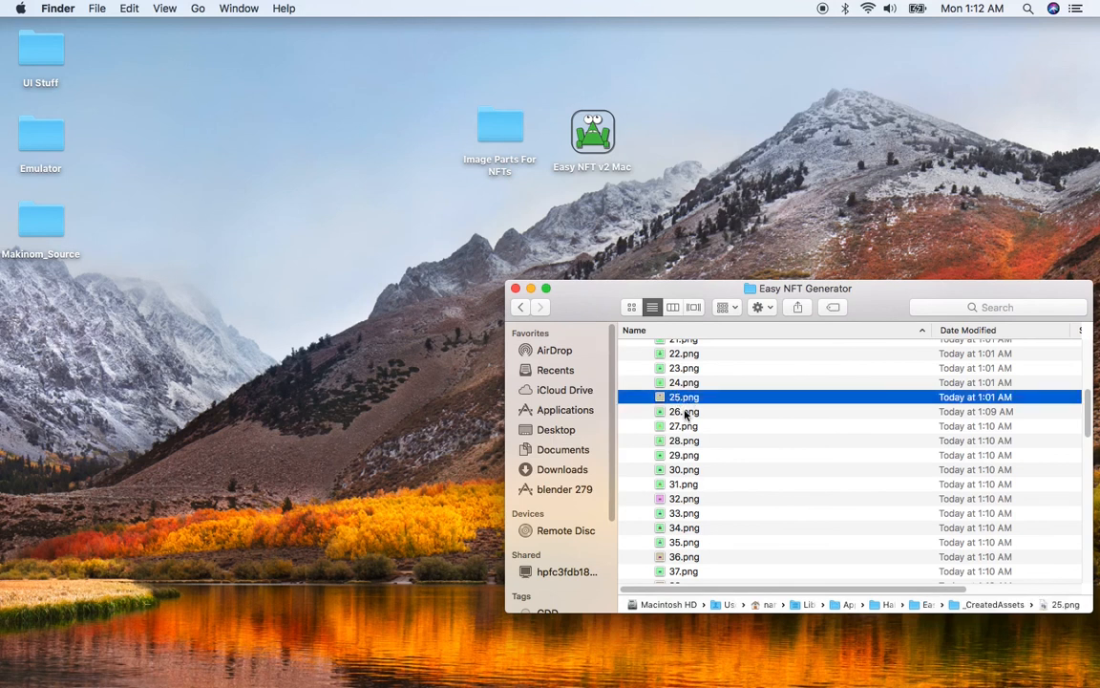
left_click(687, 412)
scroll(697, 449, "down", 5)
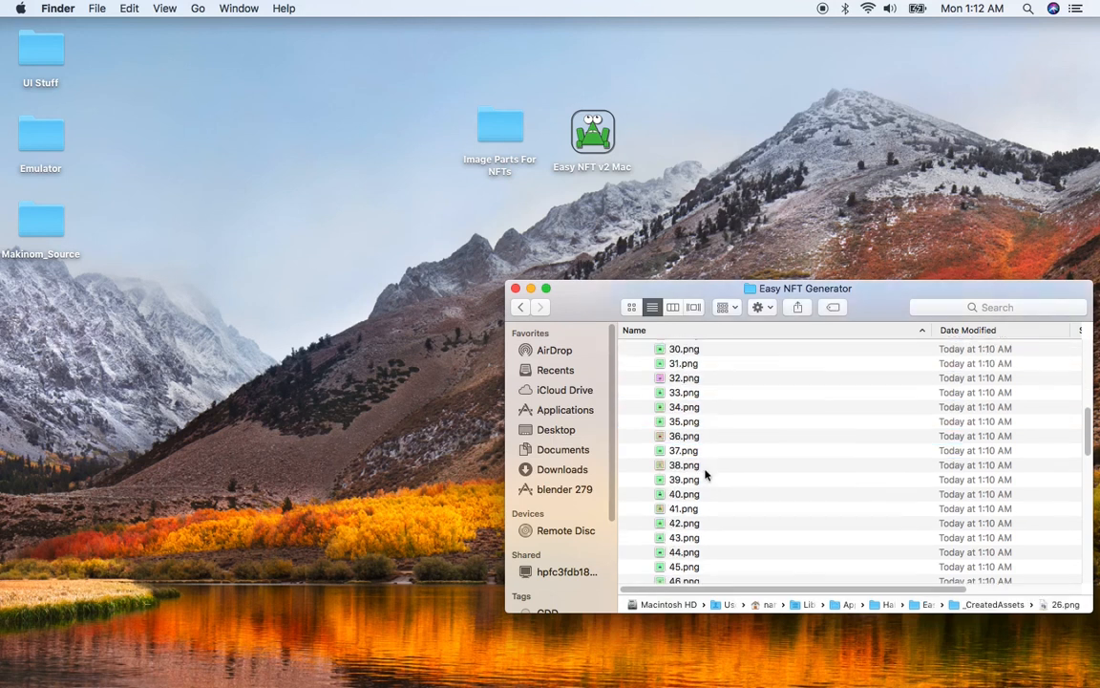
scroll(707, 482, "down", 3)
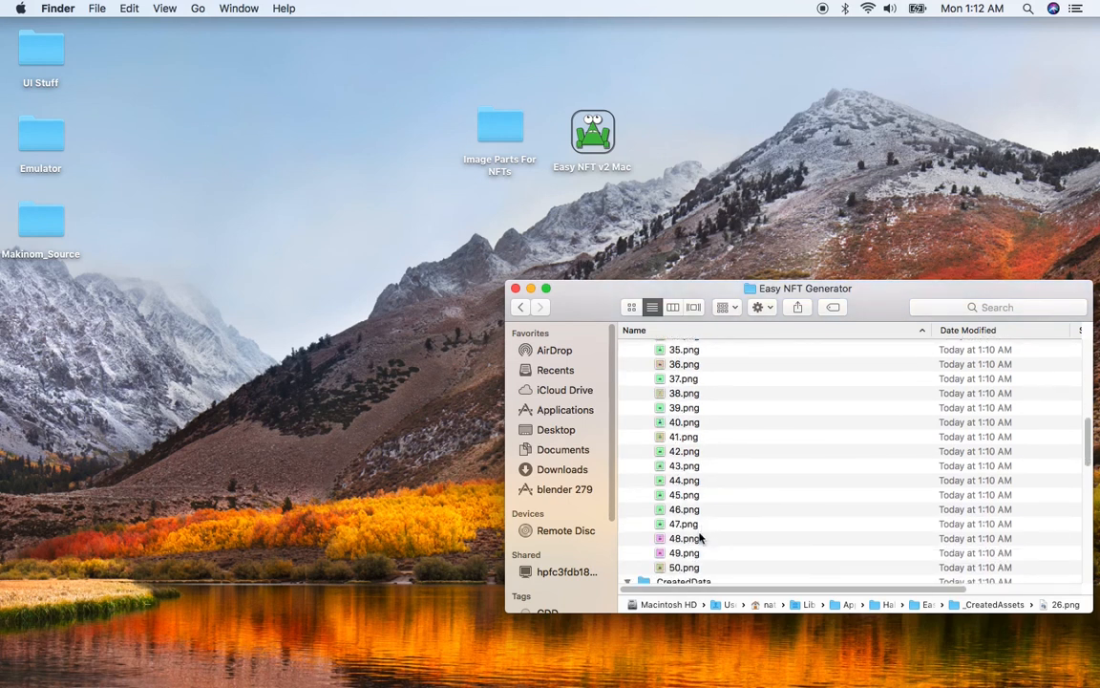
key("super+a")
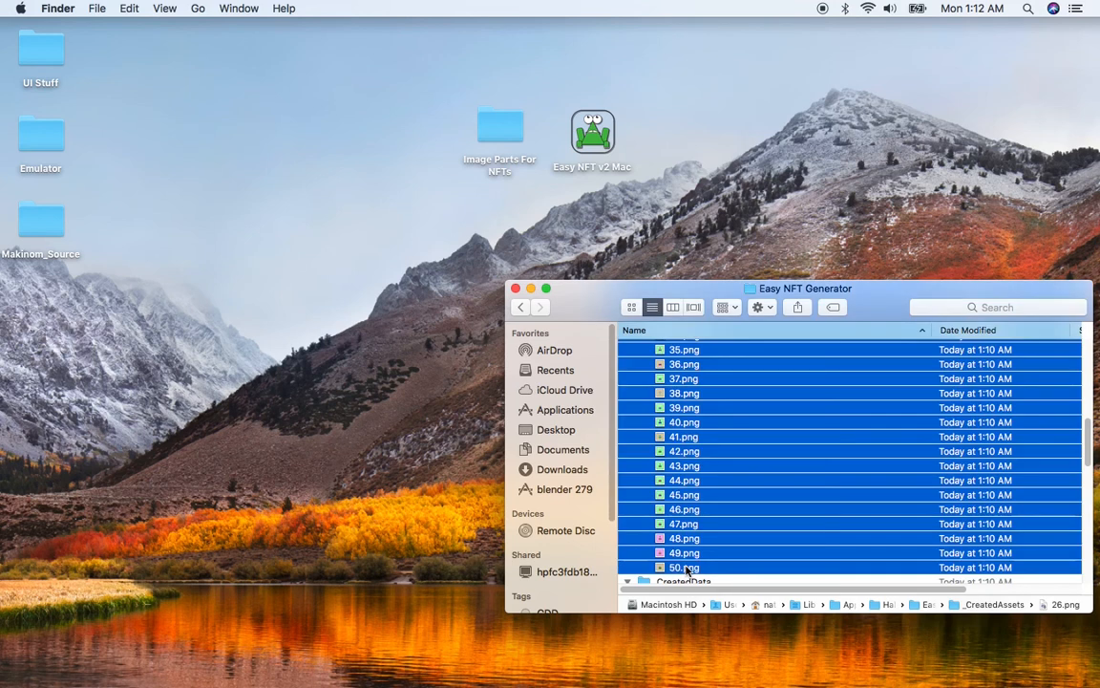
right_click(723, 413)
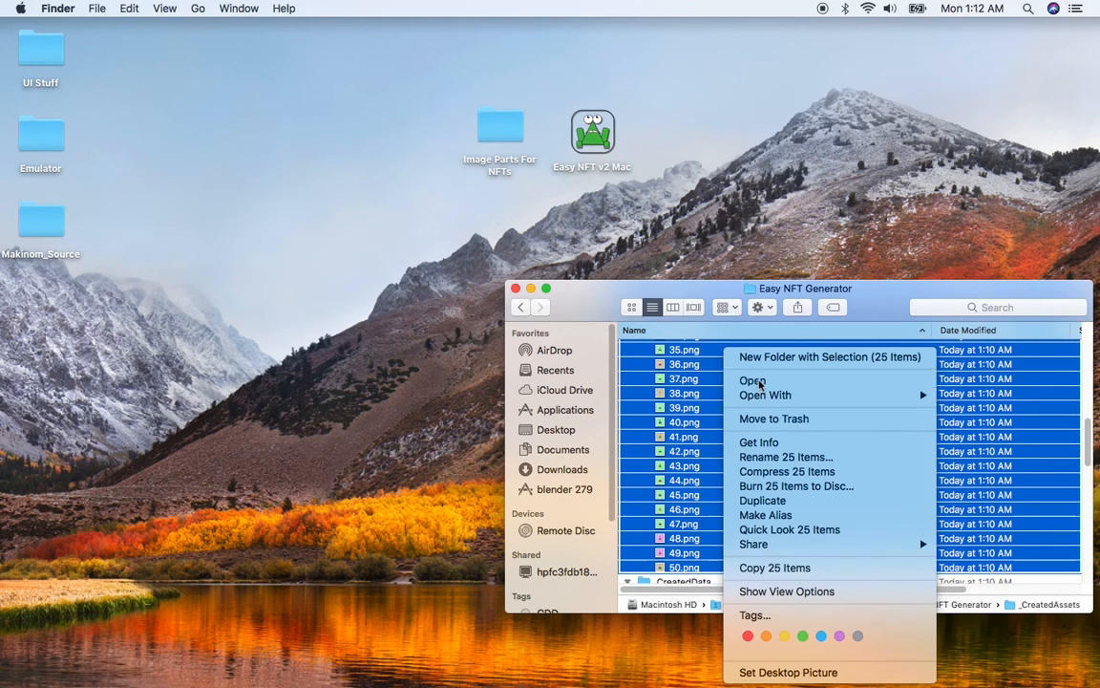
left_click(757, 381)
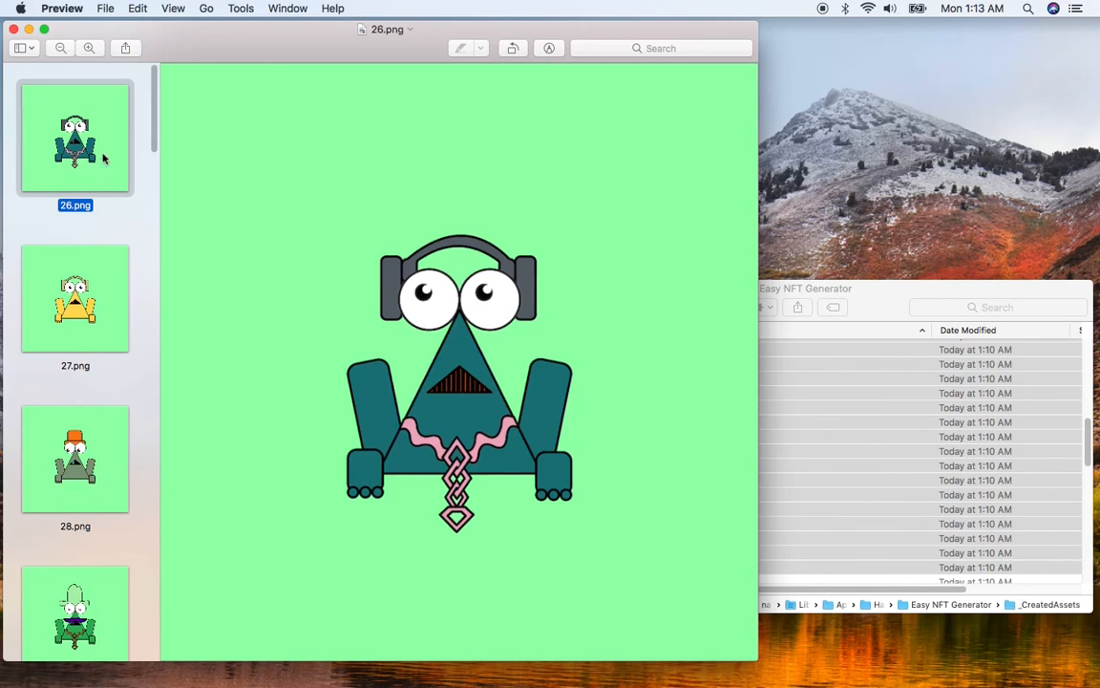
- Examine the generated images one after another from 26.png to 46.png, comparing their traits, ties and colors
key("Down")
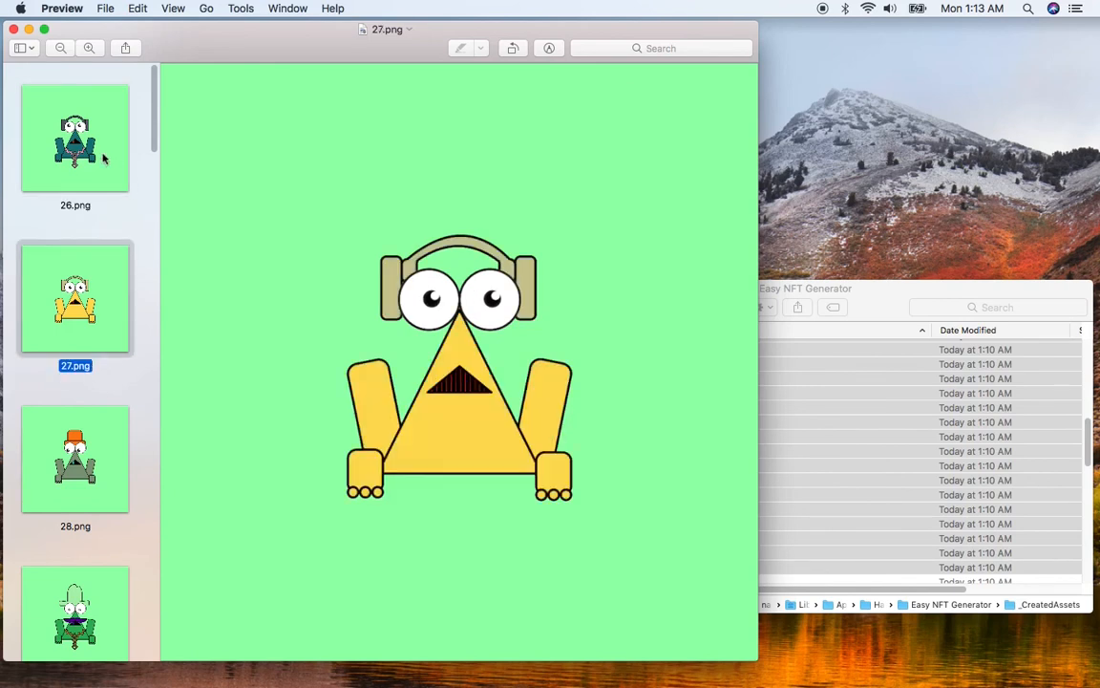
left_click(105, 159)
key("Down")
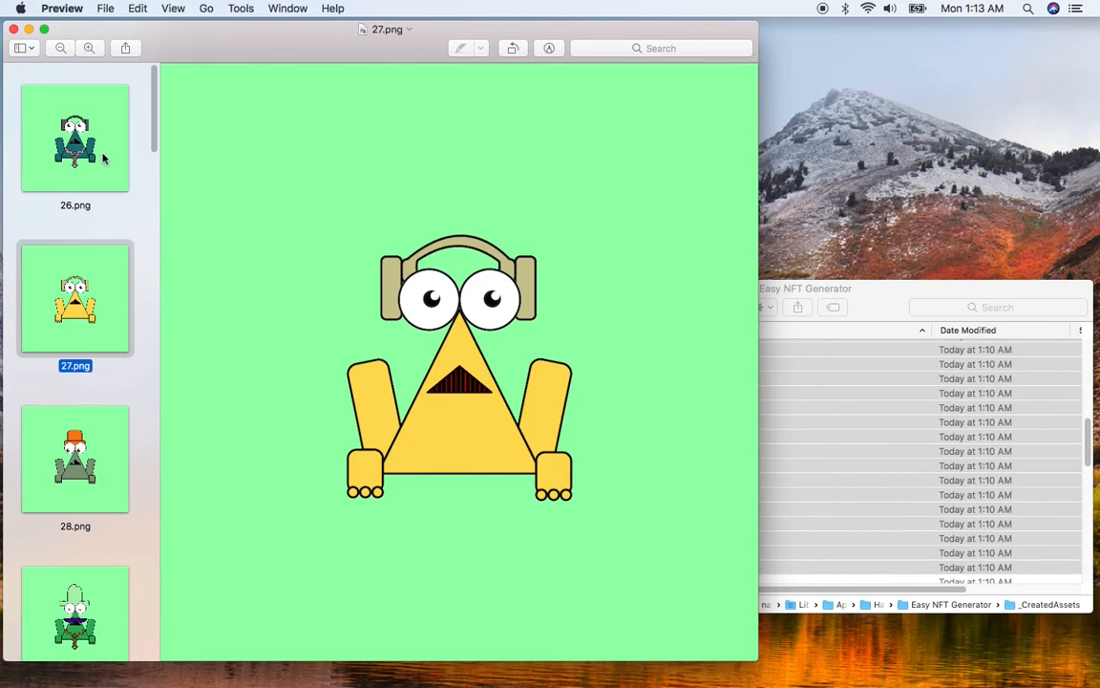
key("Up")
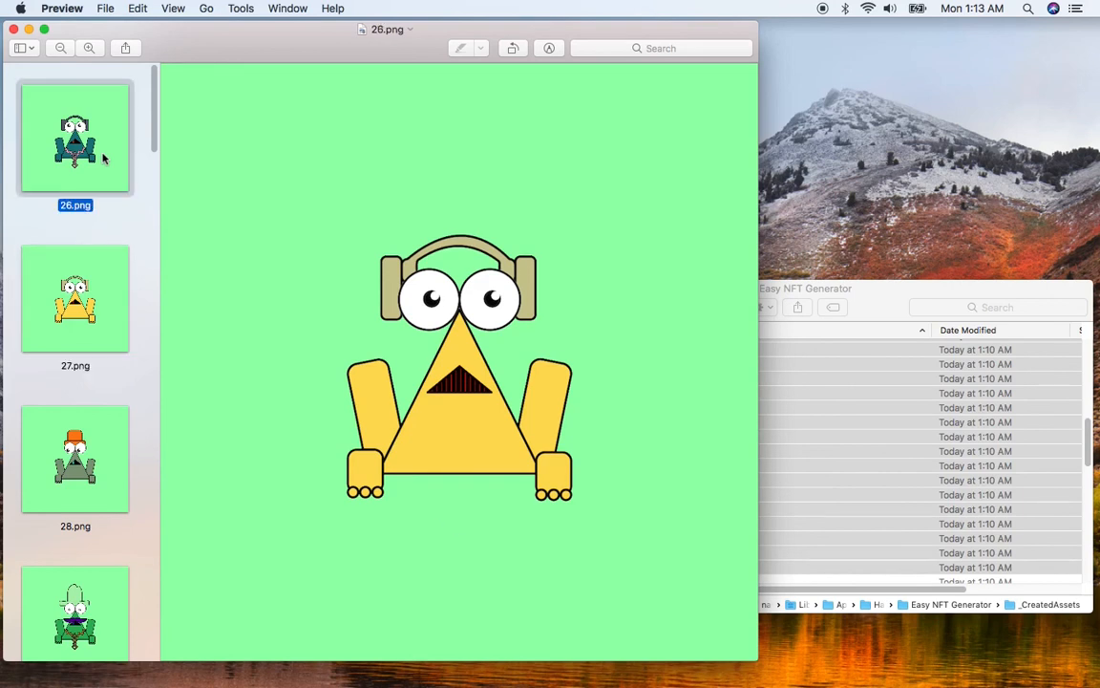
key("Down")
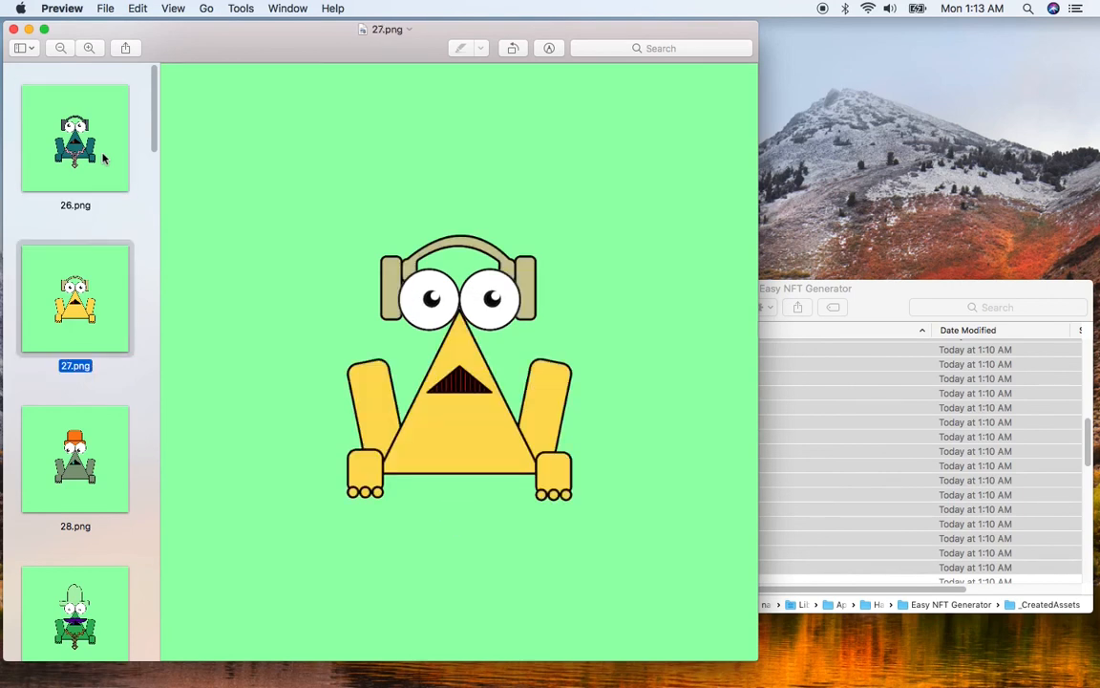
key("Down")
key("Down")
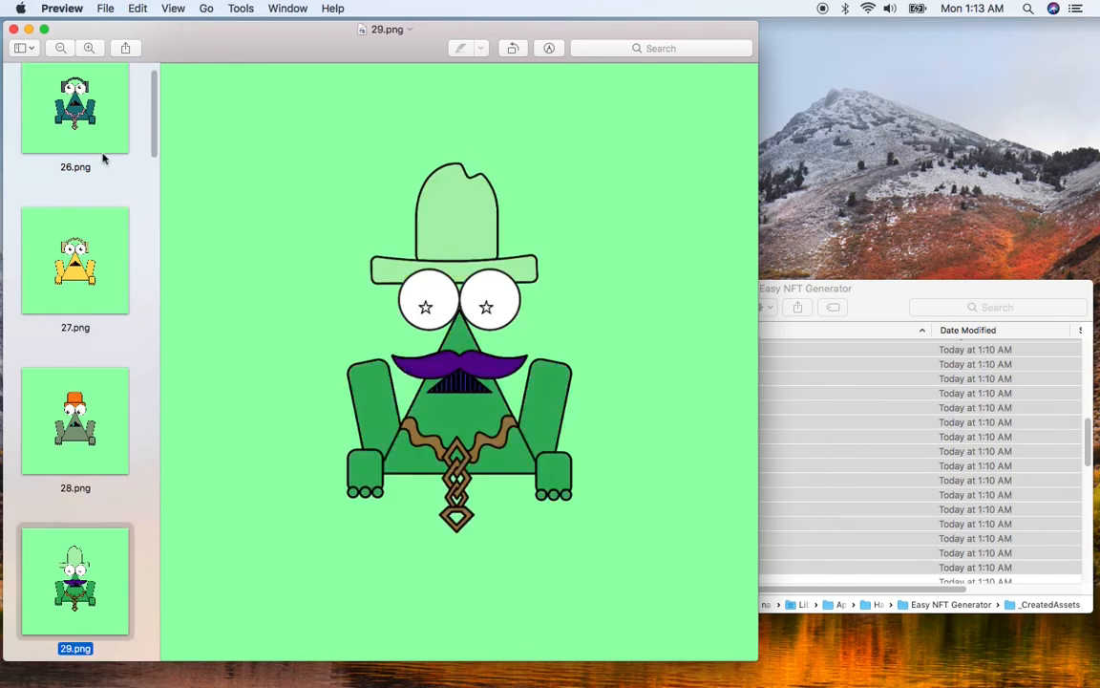
key("Down")
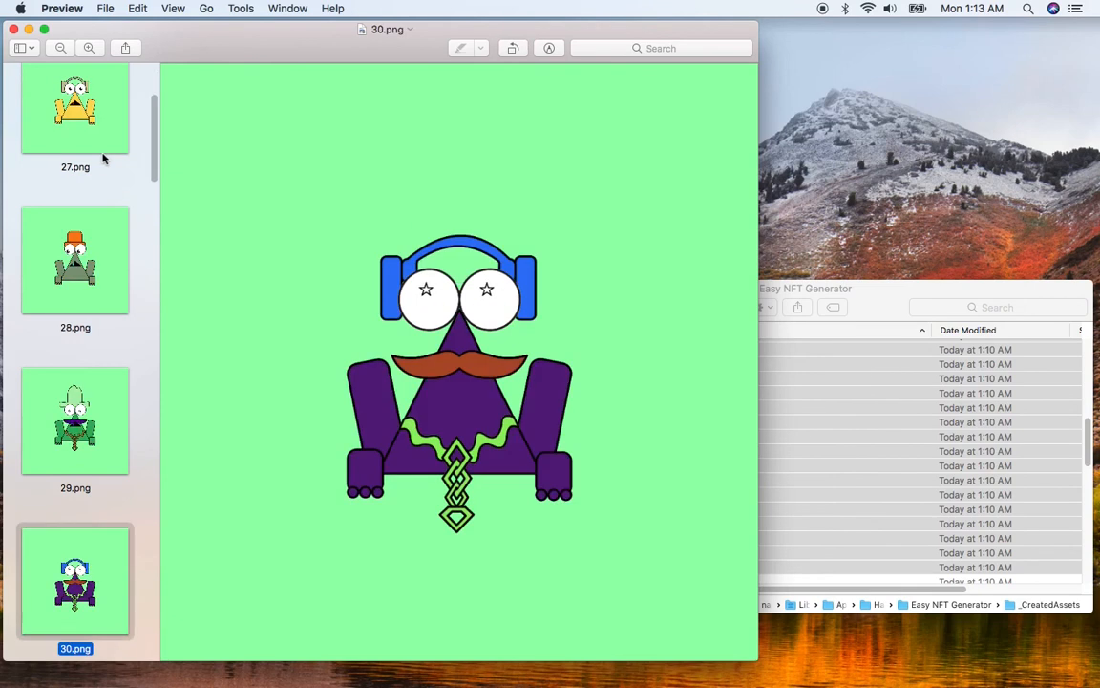
key("Down")
key("Down")
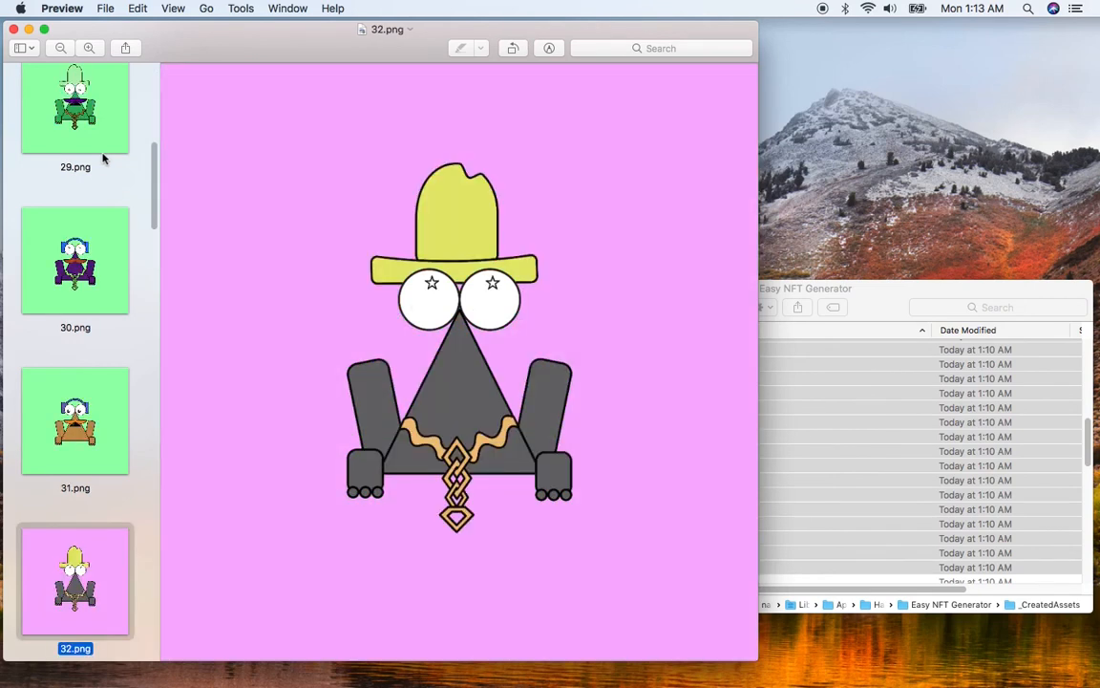
key("Down")
key("Down")
key("Down")
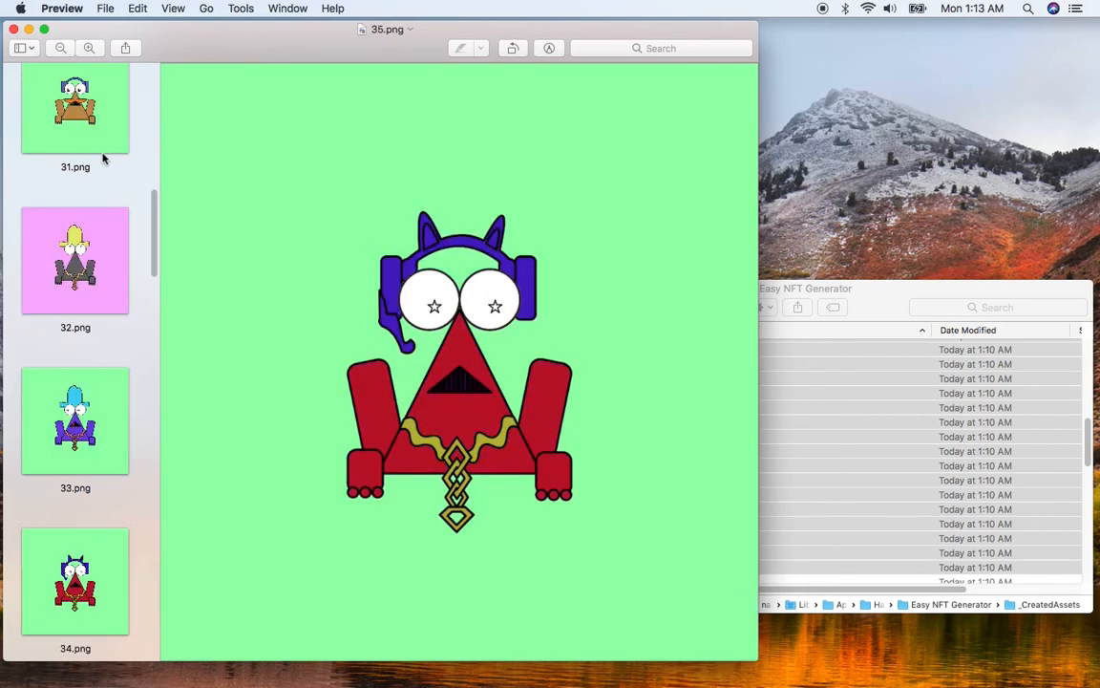
key("Down")
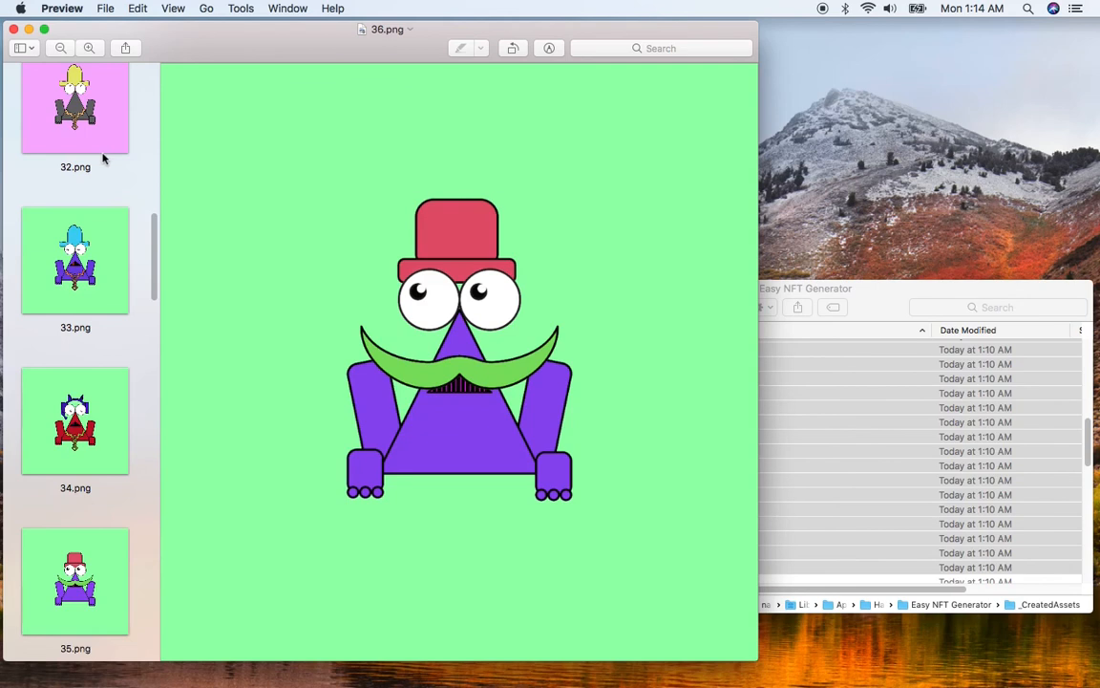
key("Down")
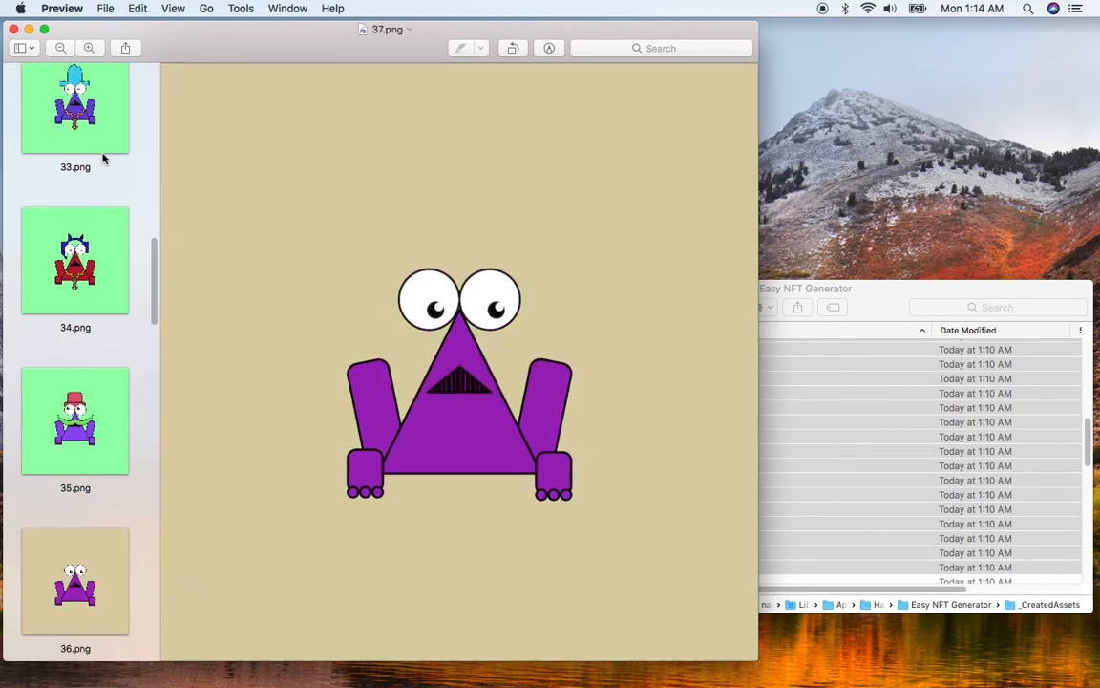
key("Down")
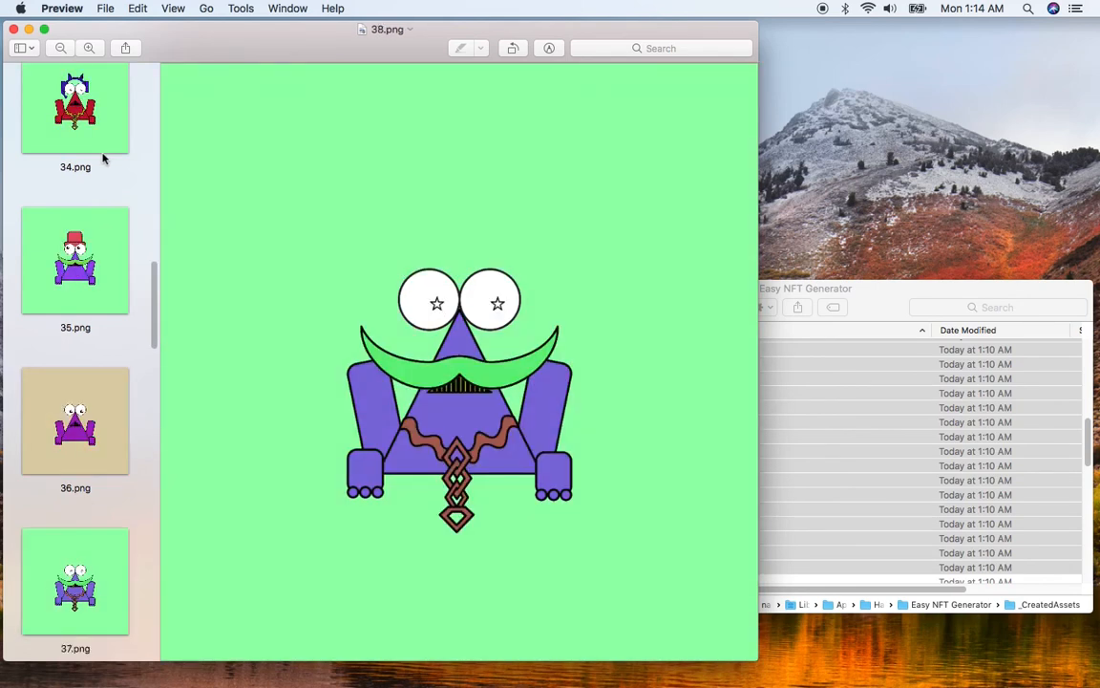
key("Down")
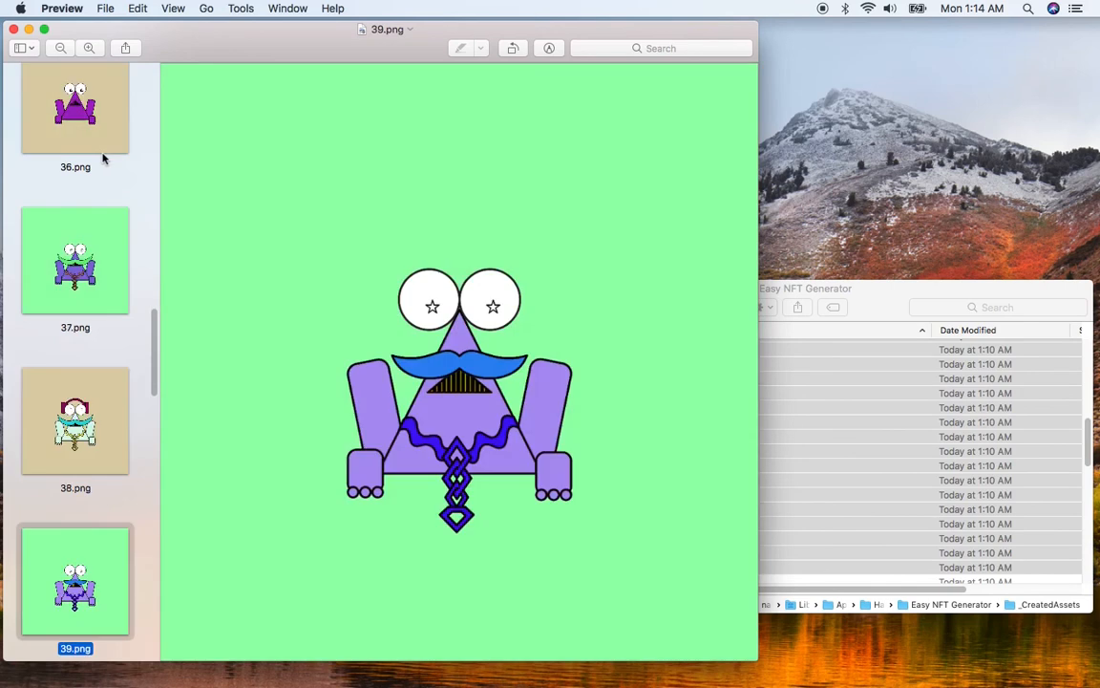
key("Down")
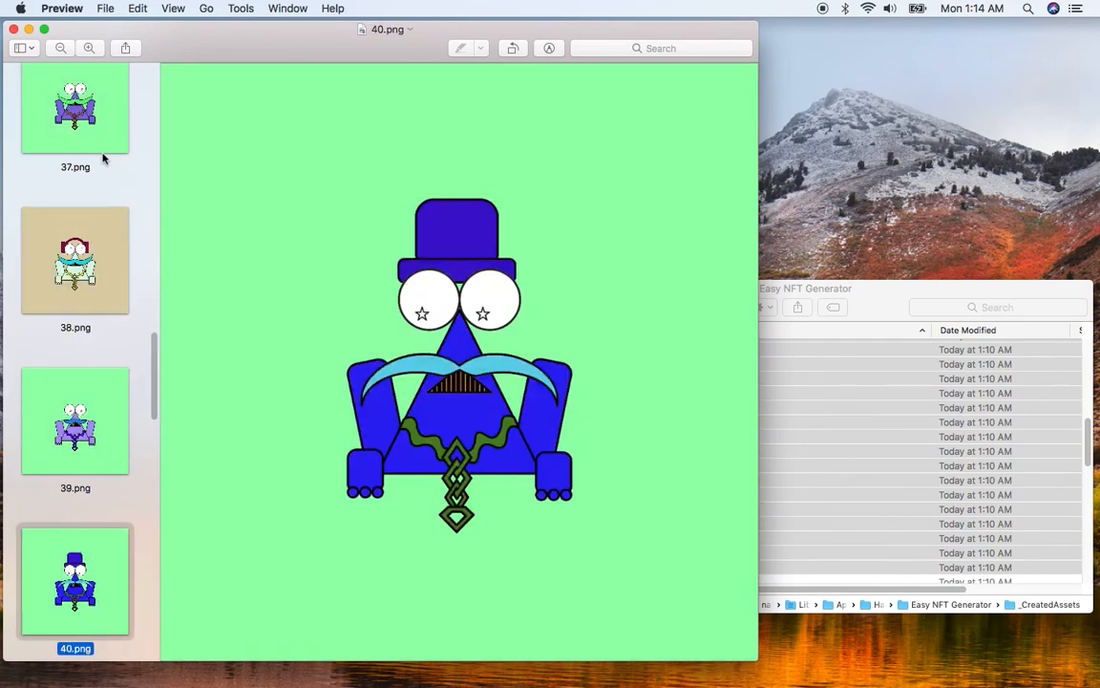
key("Down")
key("Down")
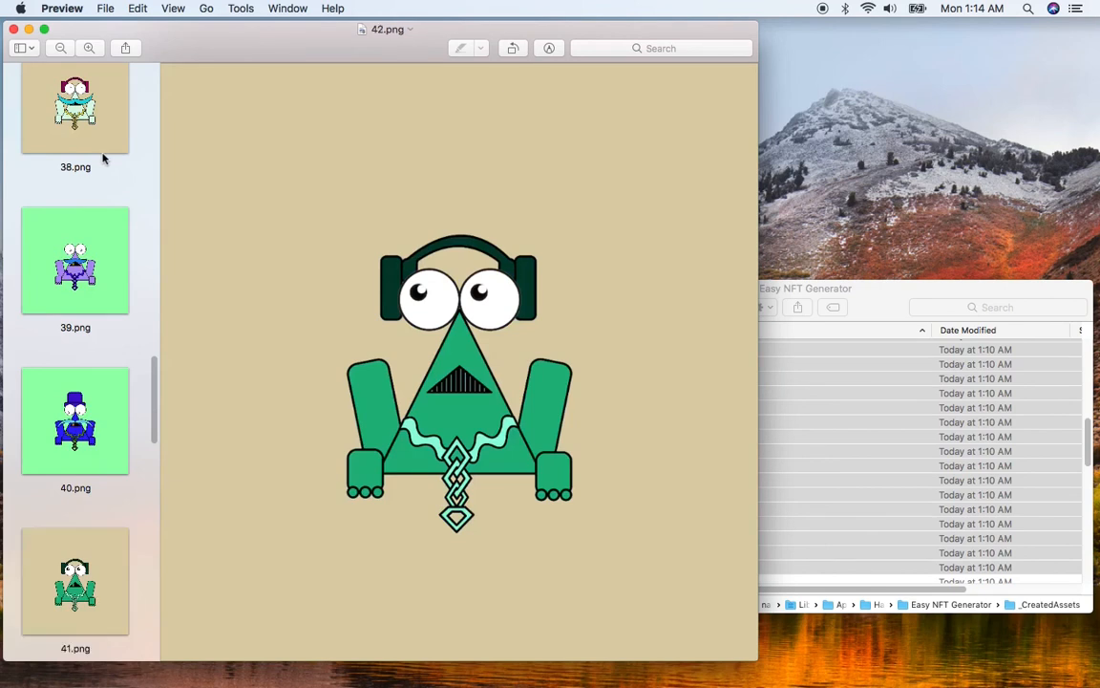
key("Down")
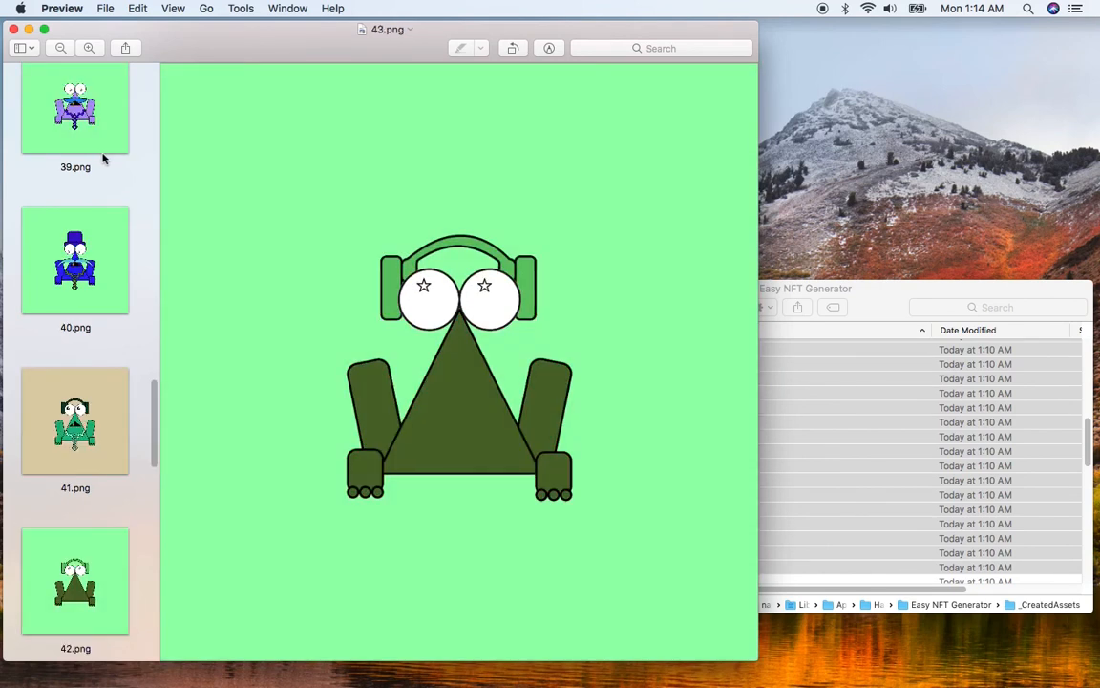
key("Down")
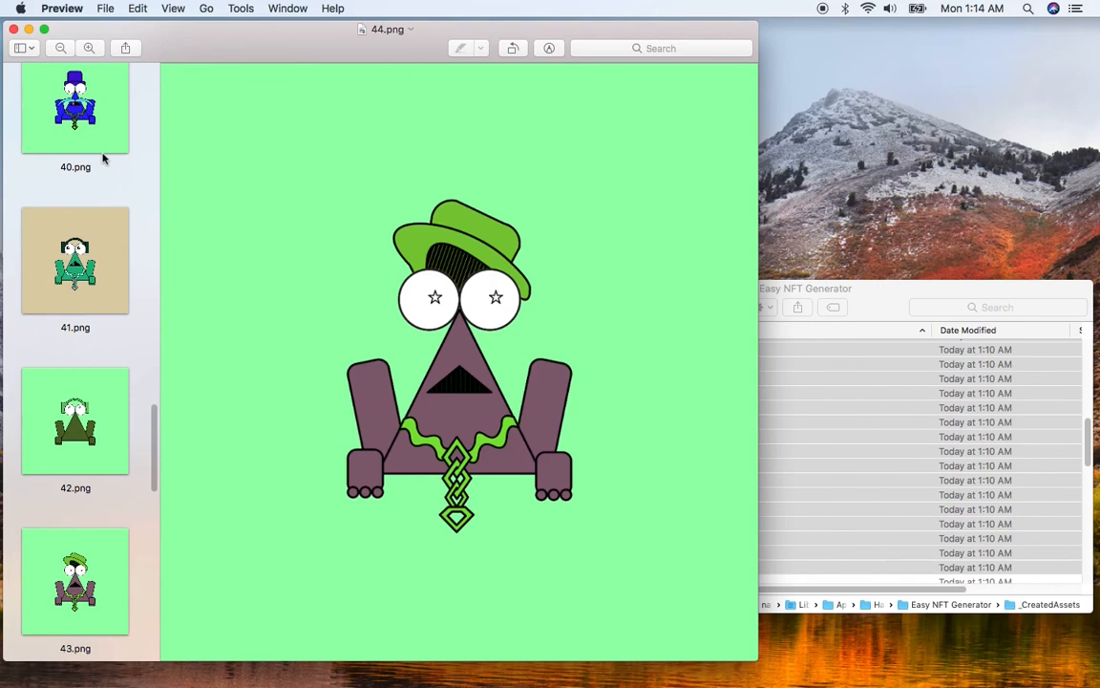
key("Down")
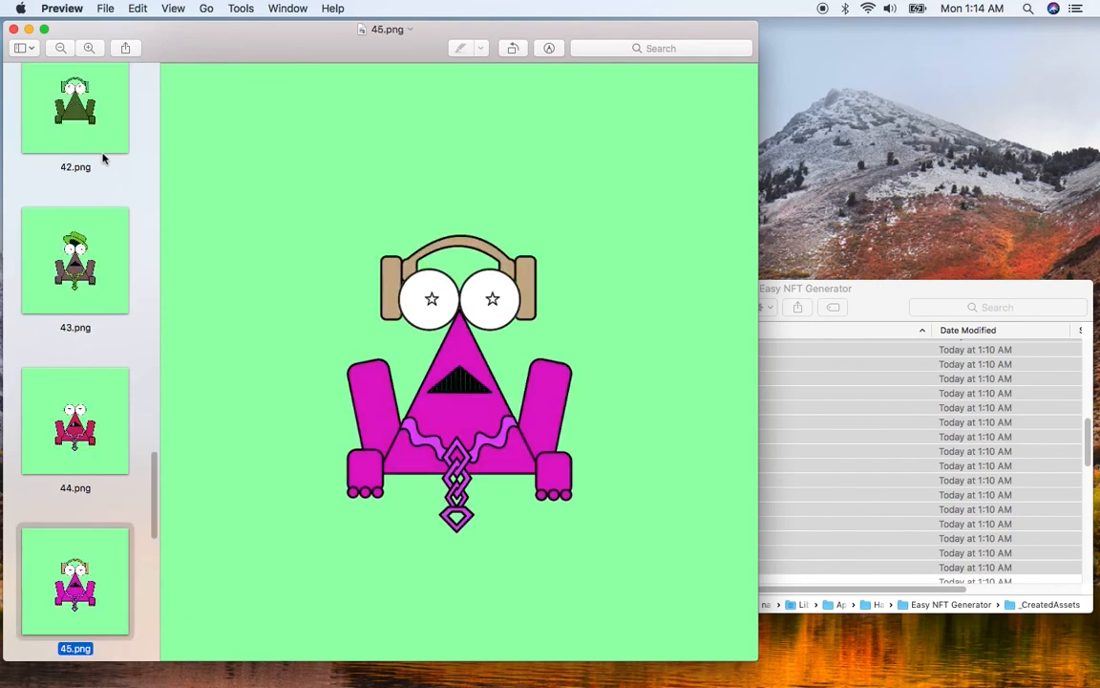
key("Down")
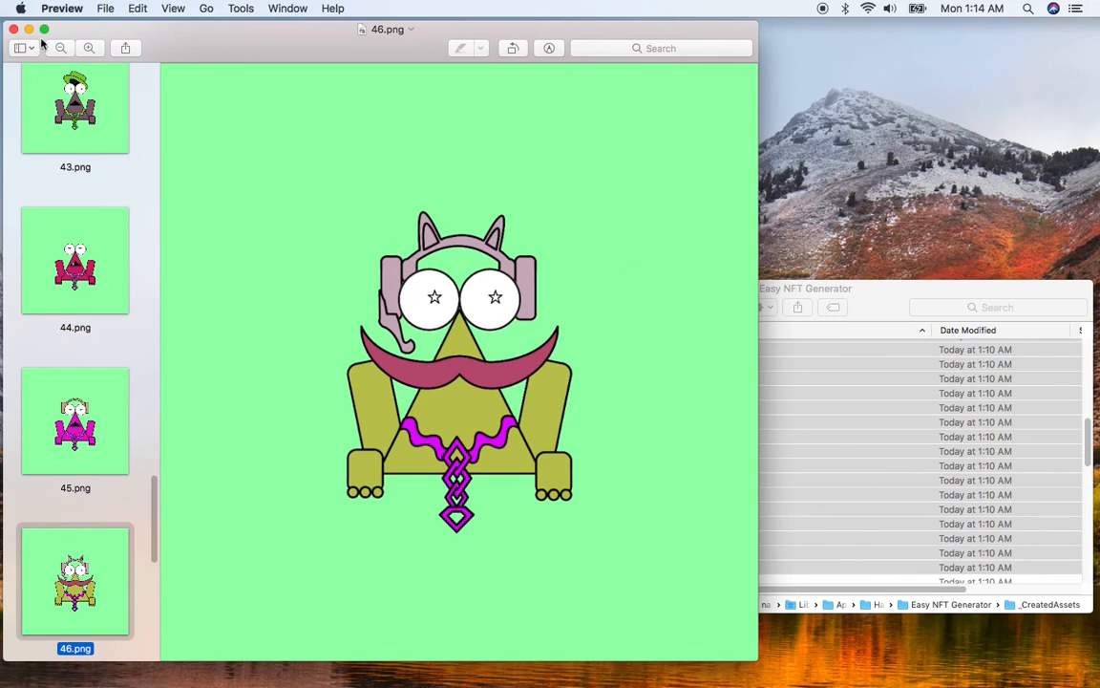
- Switch to Finder, collapse the _CreatedAssets folder, and open 46.json from the _CreatedData folder to read its attributes
left_click(859, 292)
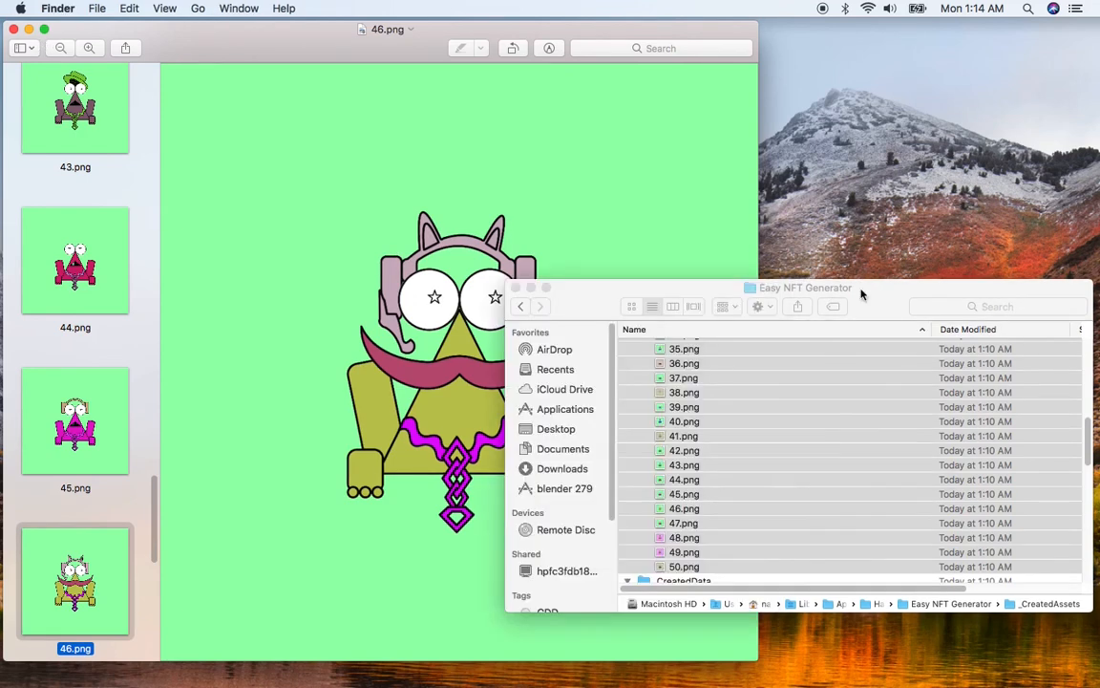
left_click(522, 307)
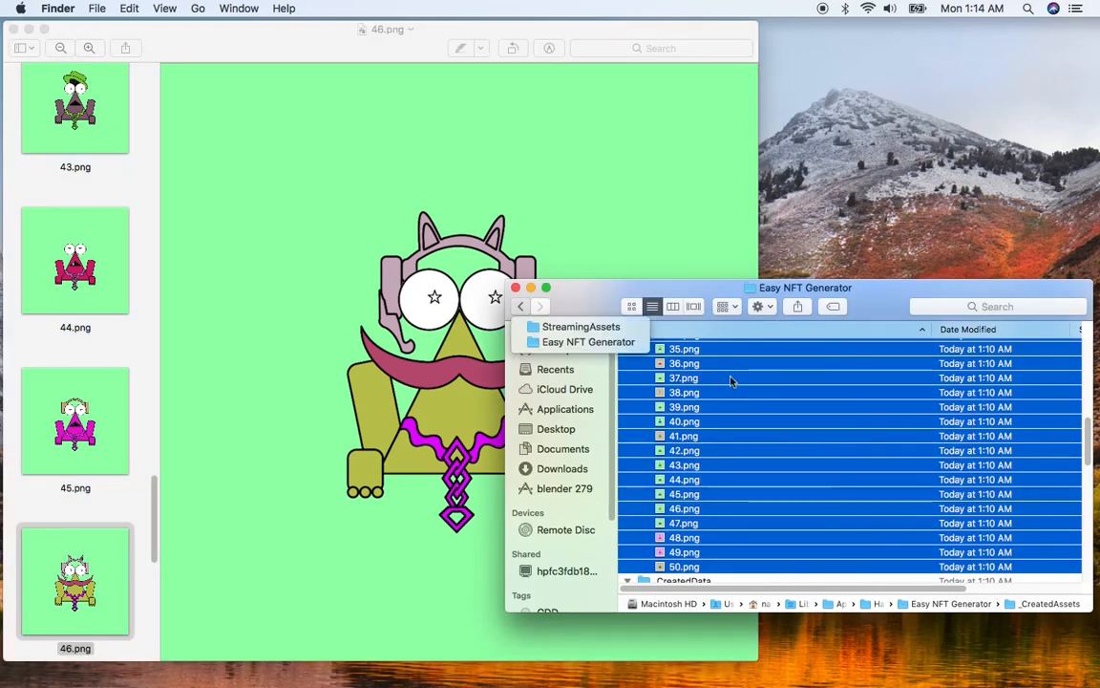
left_click(1089, 427)
scroll(1089, 427, "up", 10)
left_click(628, 349)
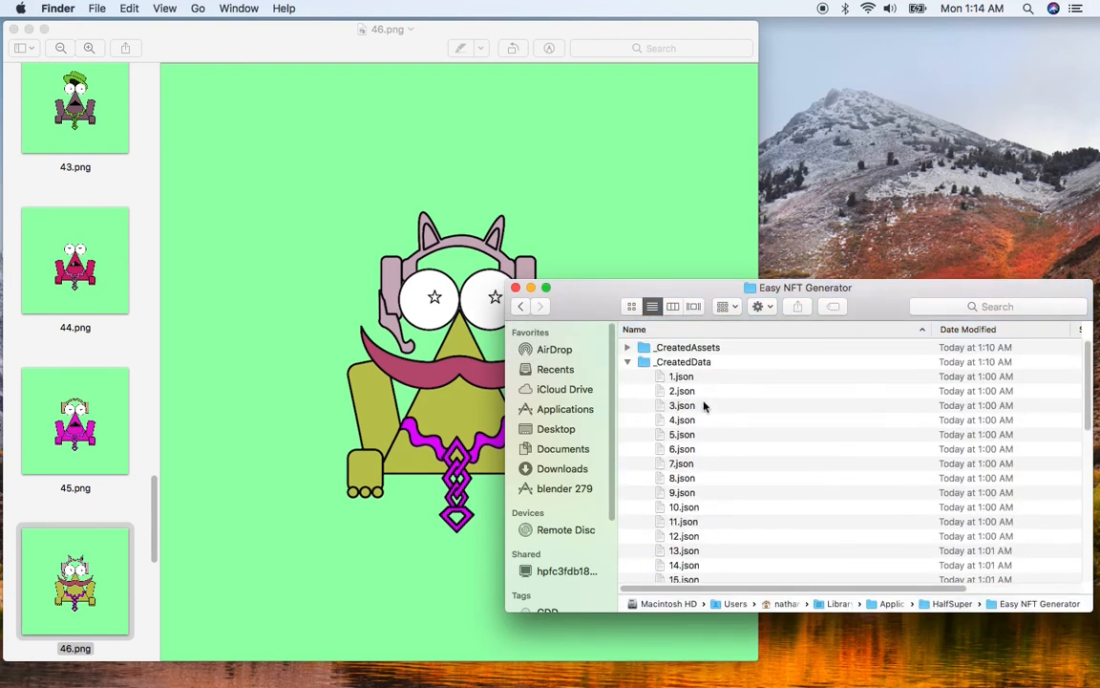
scroll(705, 530, "down", 5)
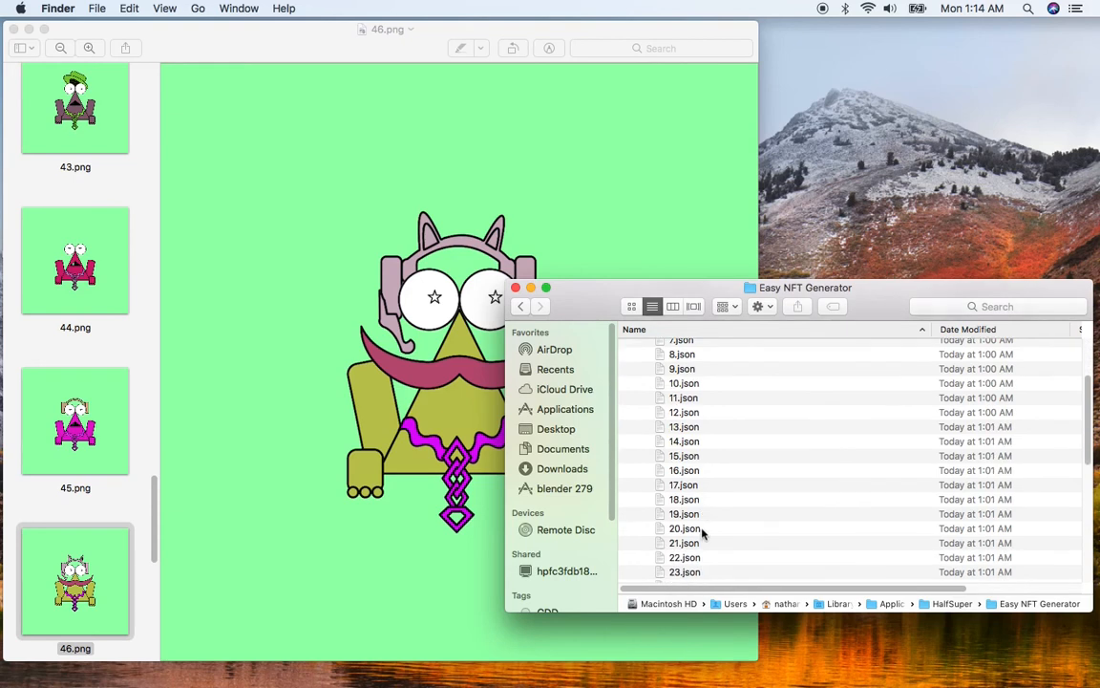
scroll(702, 534, "down", 1)
scroll(702, 533, "down", 8)
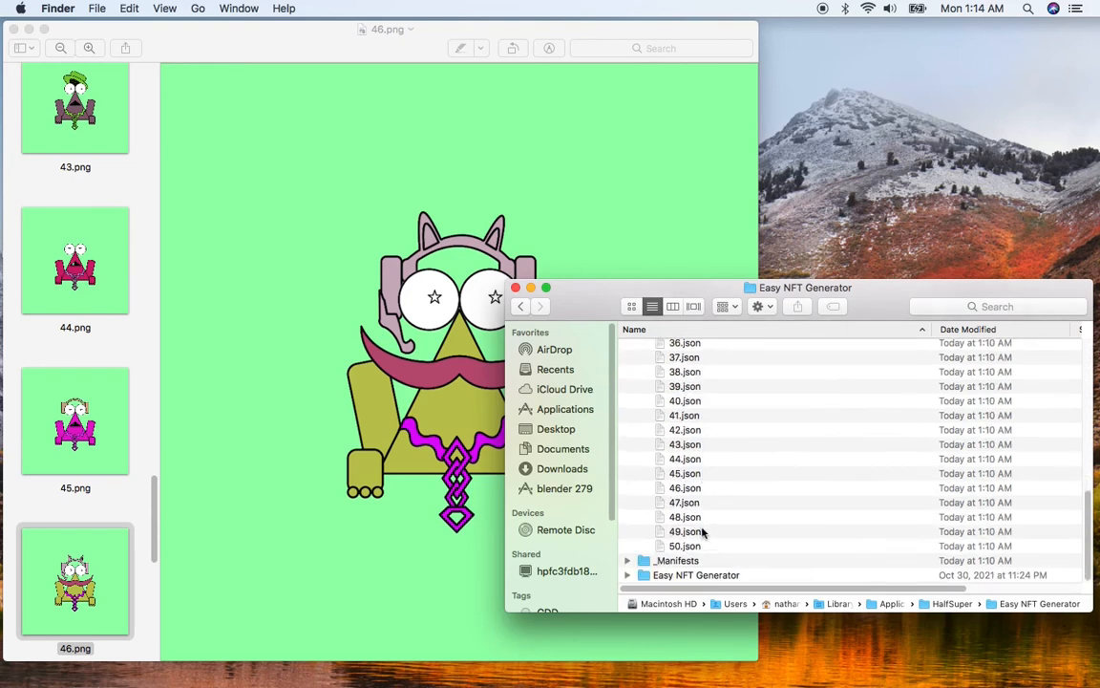
left_click(686, 488)
double_click(709, 488)
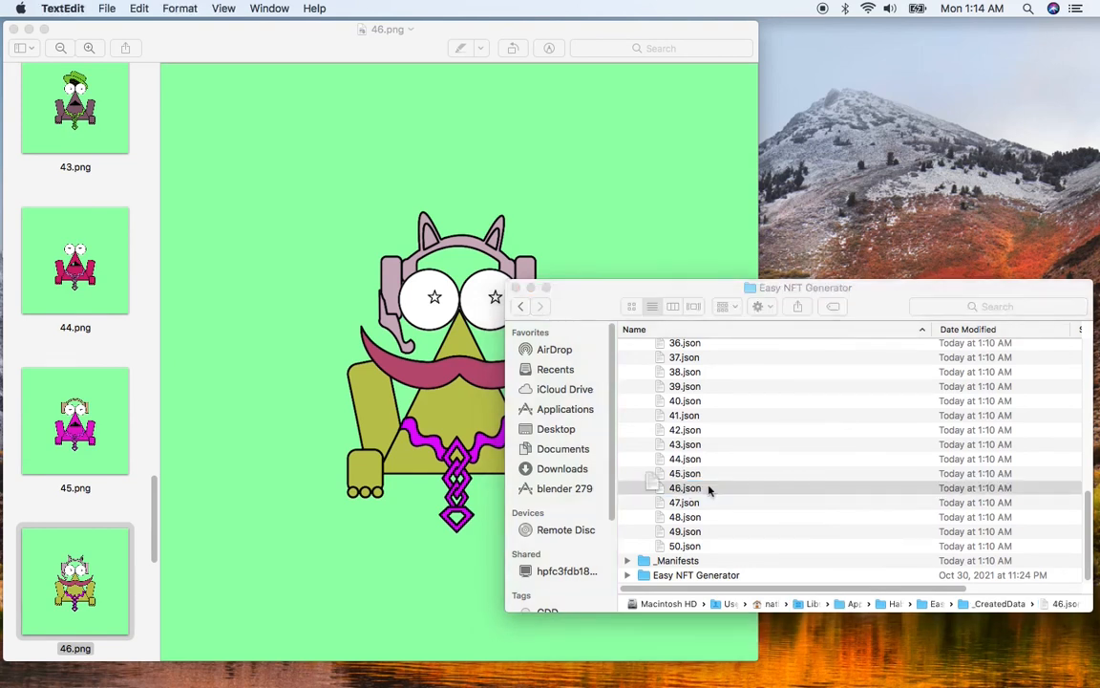
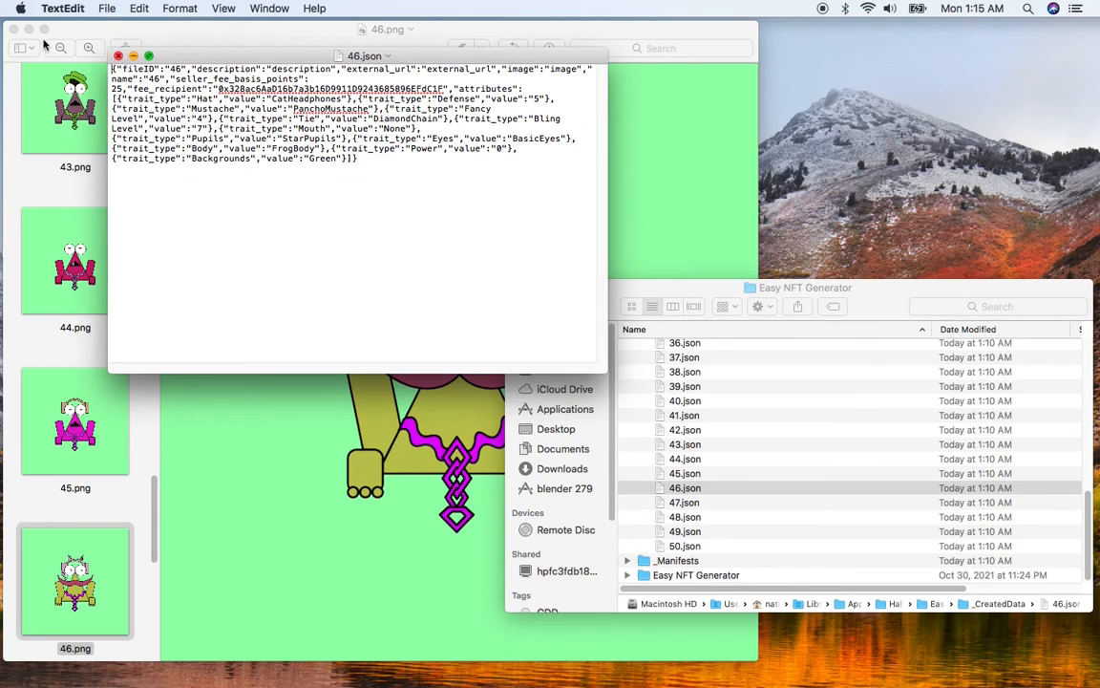
- Close 46.json and the image preview window, and switch to Easy NFT v2 Mac
key("super+w")
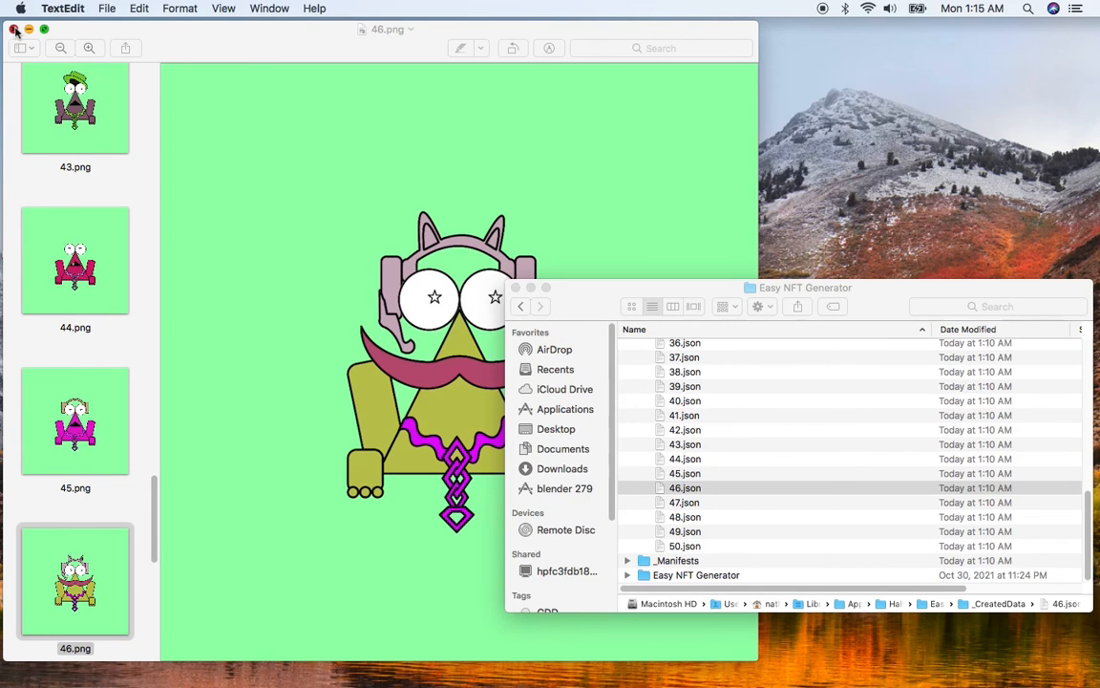
left_click(14, 29)
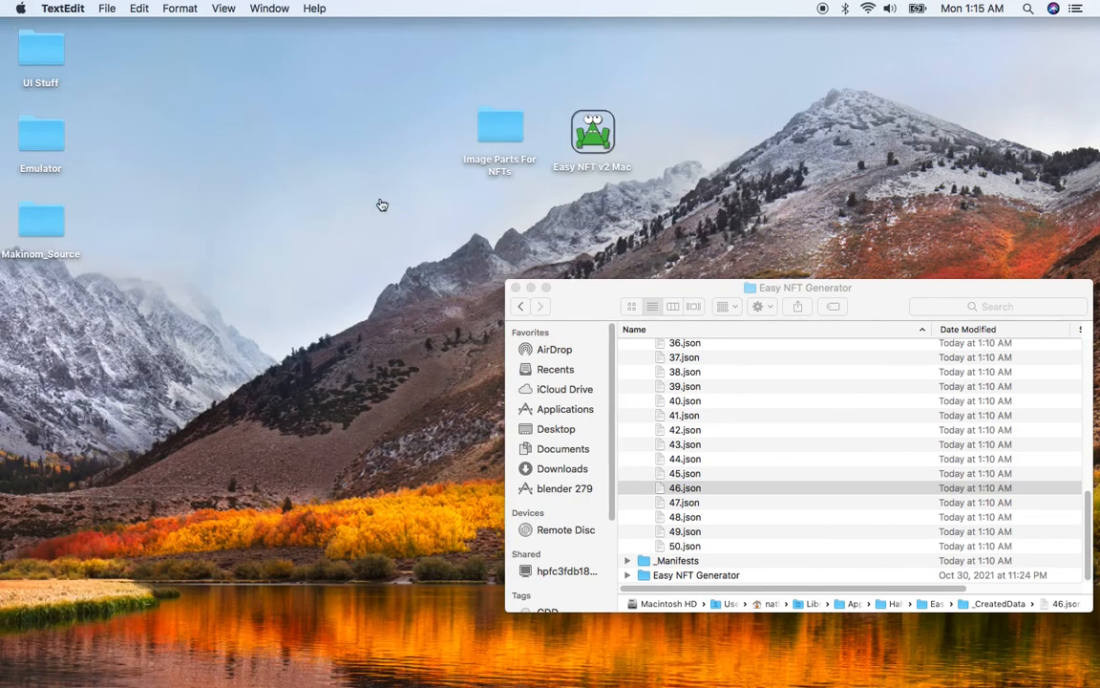
key("super+Tab")
key("super+Tab")
key("super+Tab")
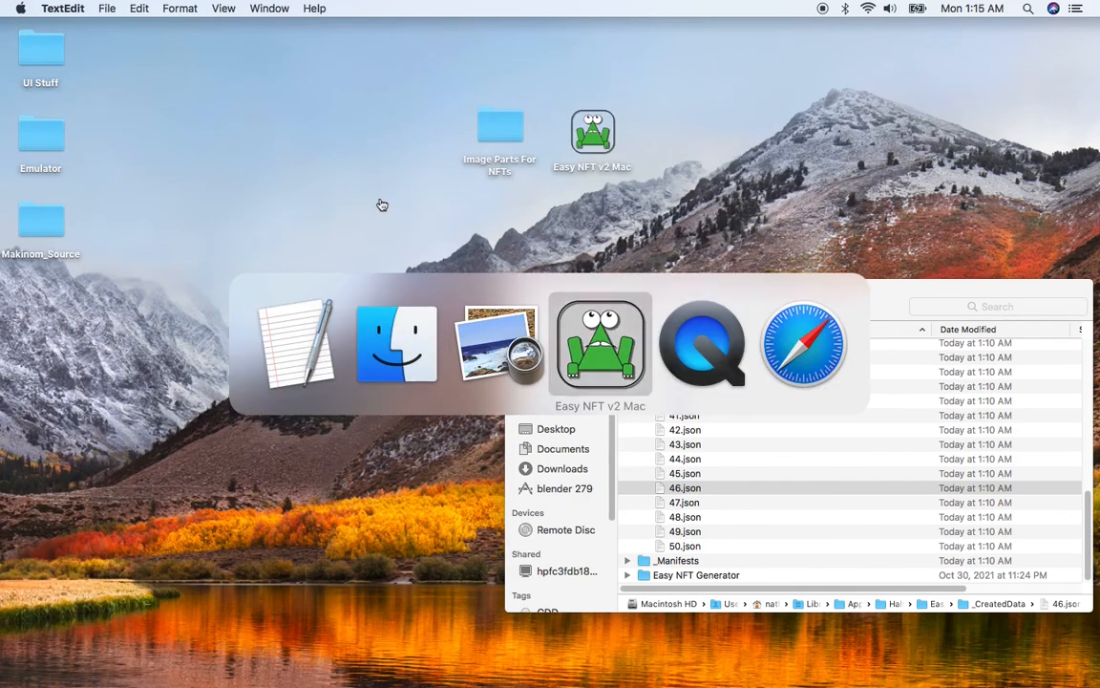
left_click(382, 206)
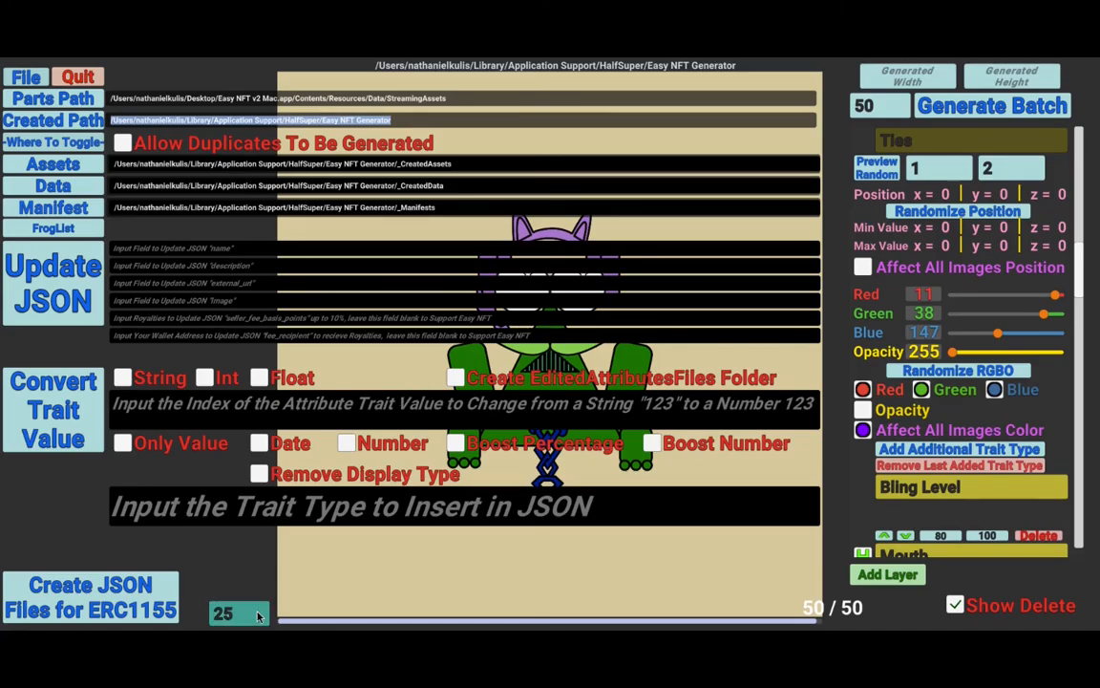
left_click(241, 613)
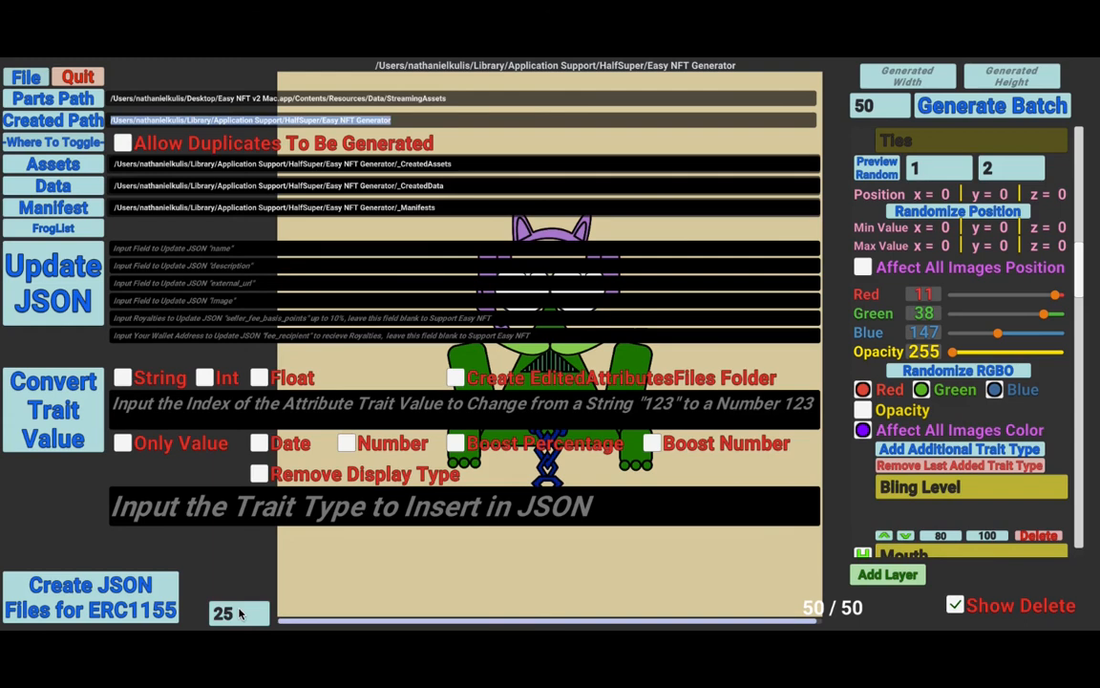
left_click(865, 105)
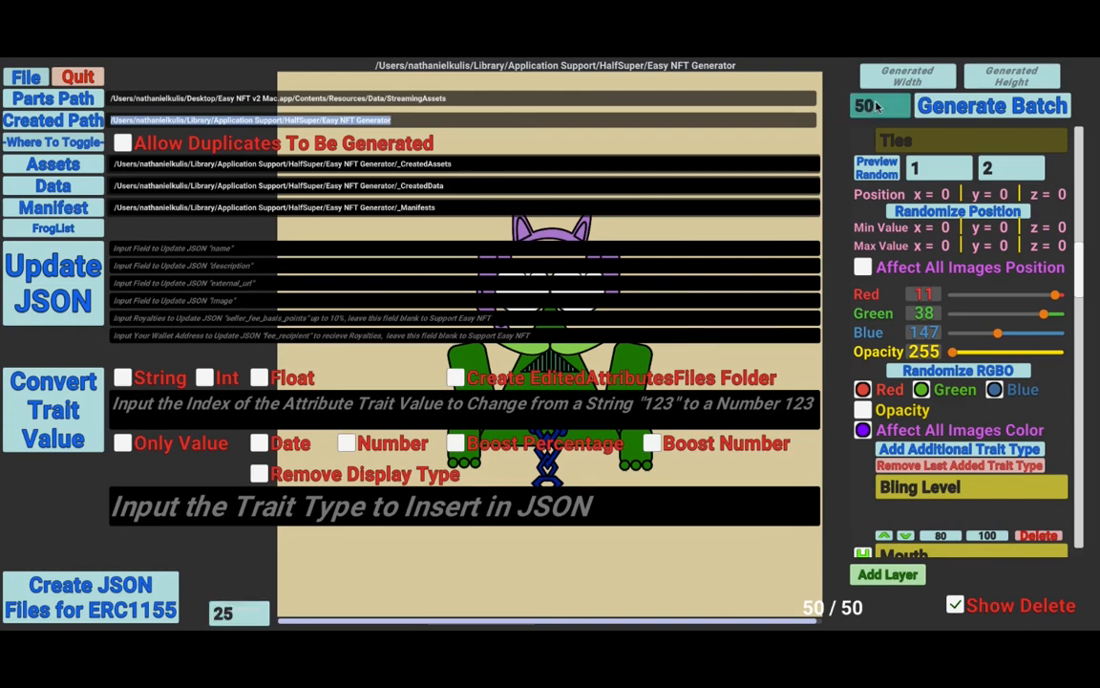
left_click(240, 613)
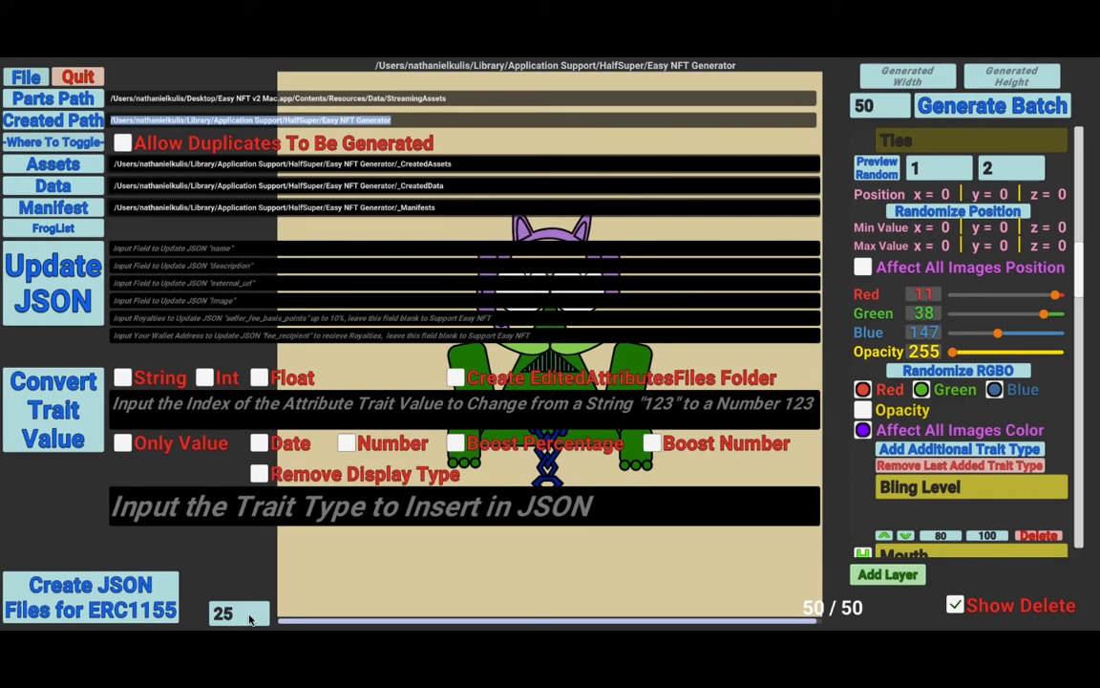
left_click(884, 111)
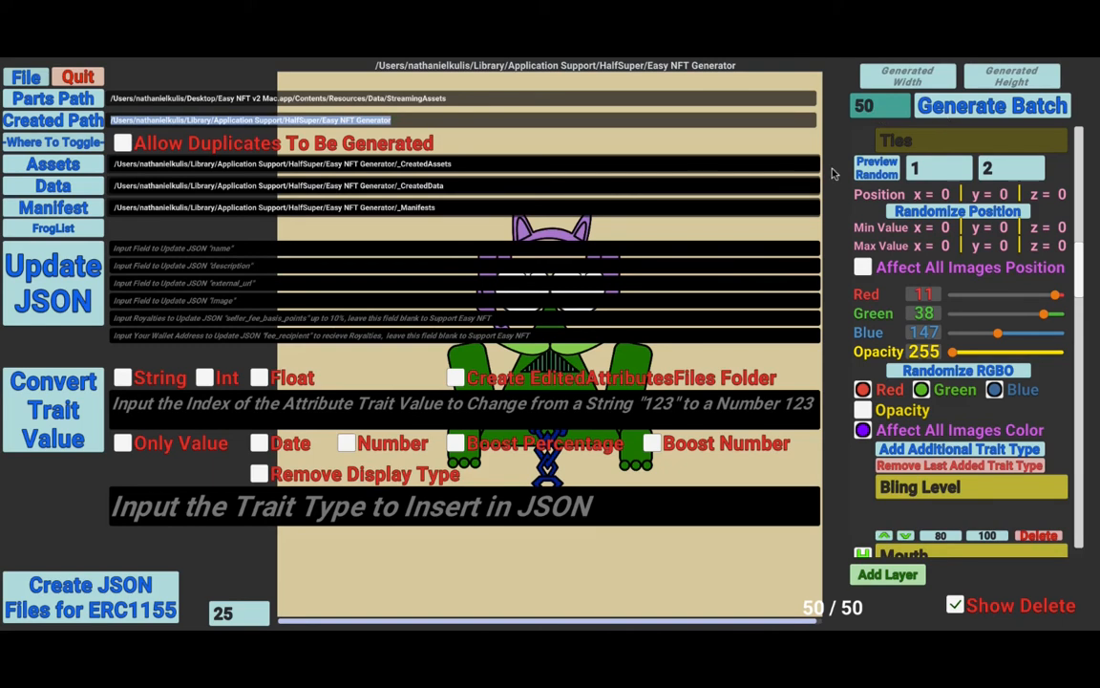
key("Return")
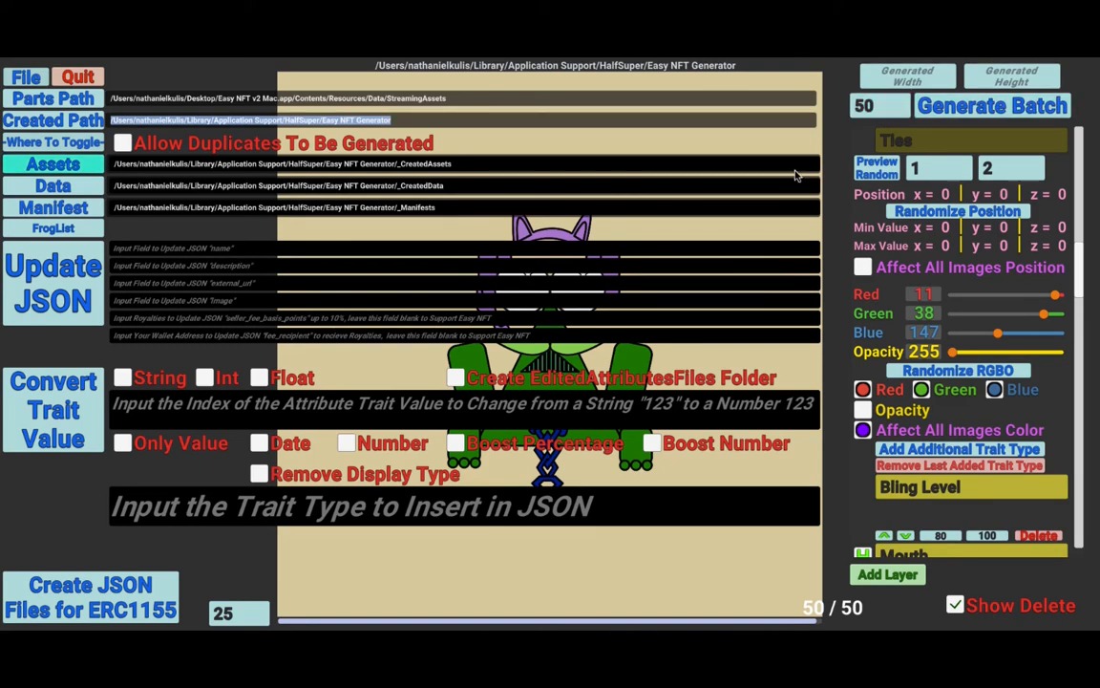
left_click(91, 144)
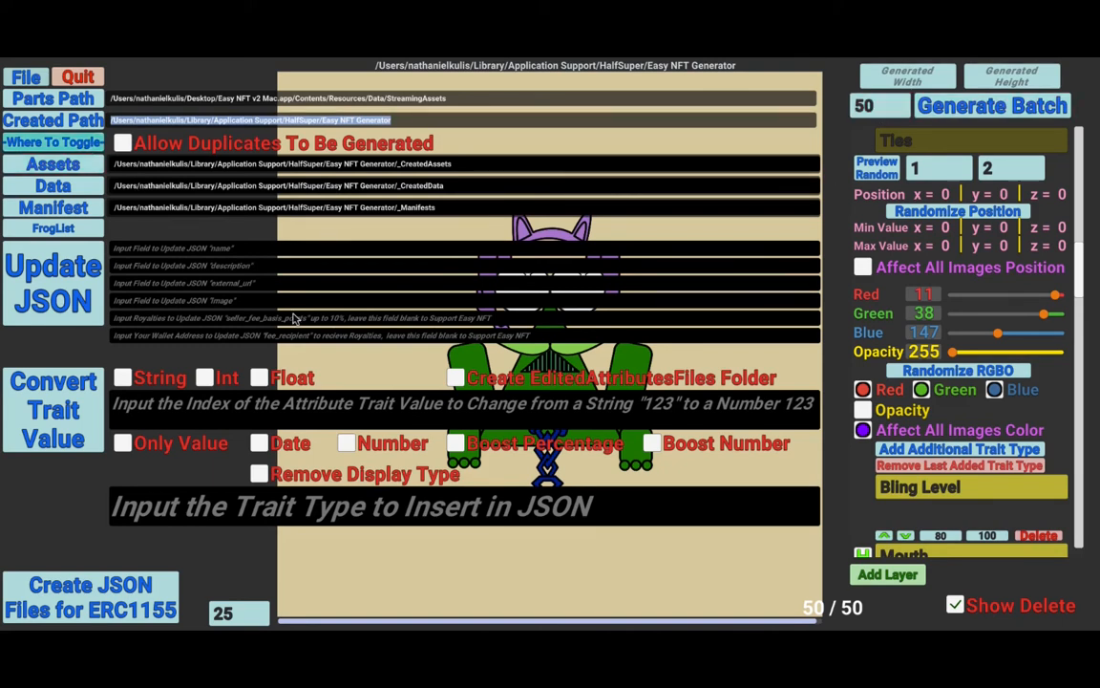
left_click(229, 251)
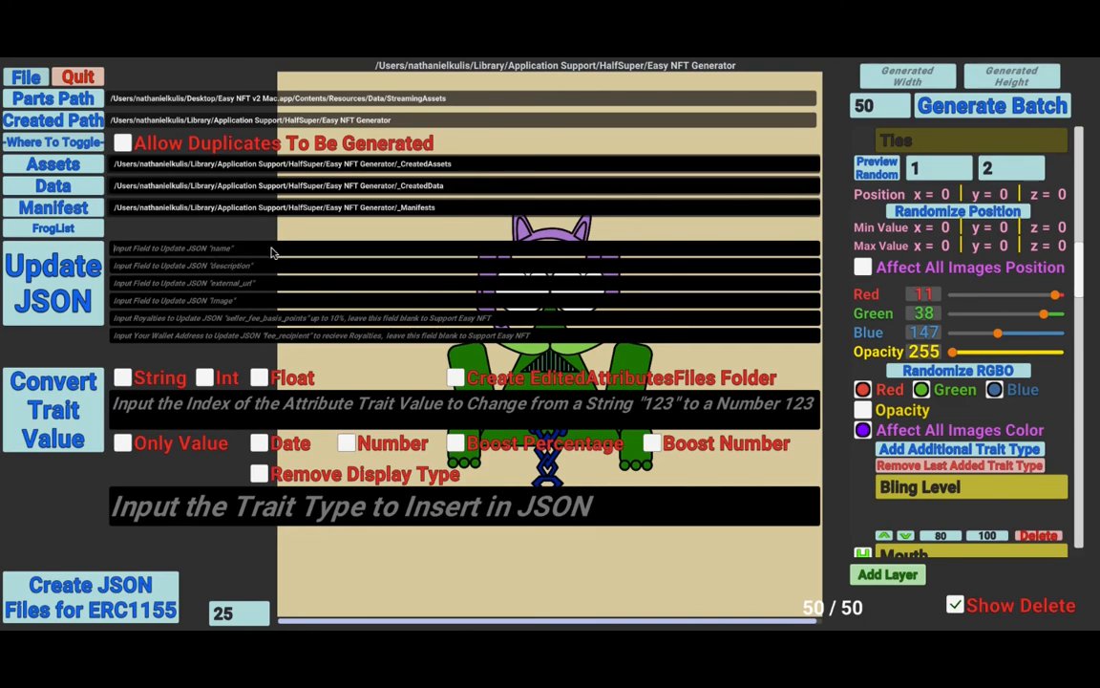
type("Fancy Frog #")
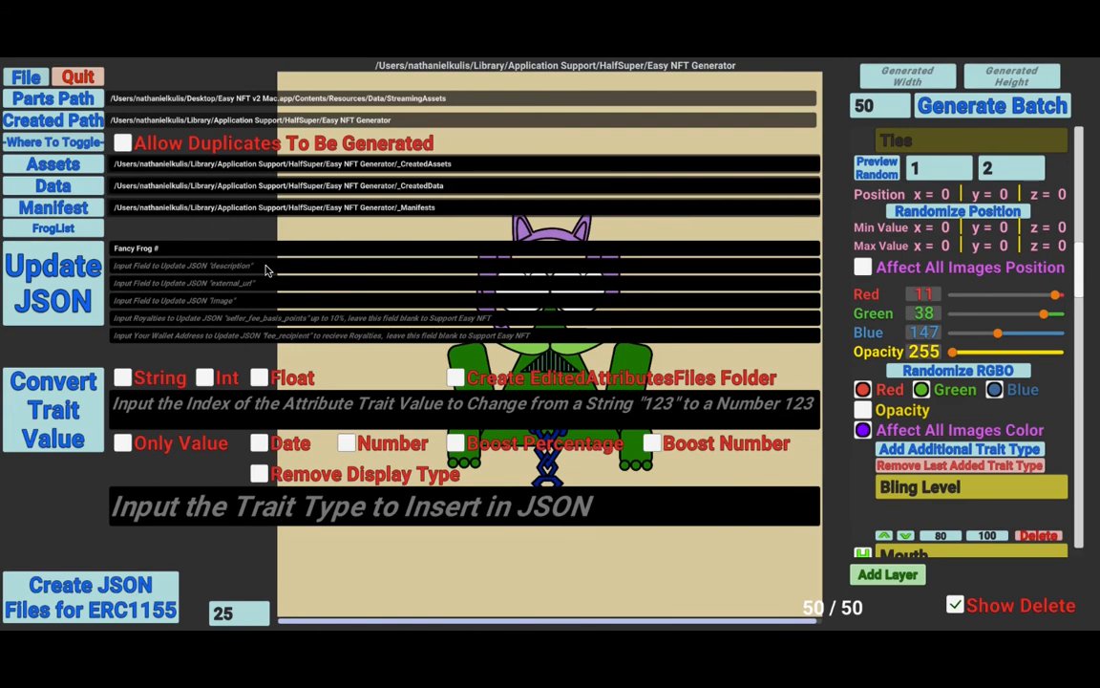
type("Fr")
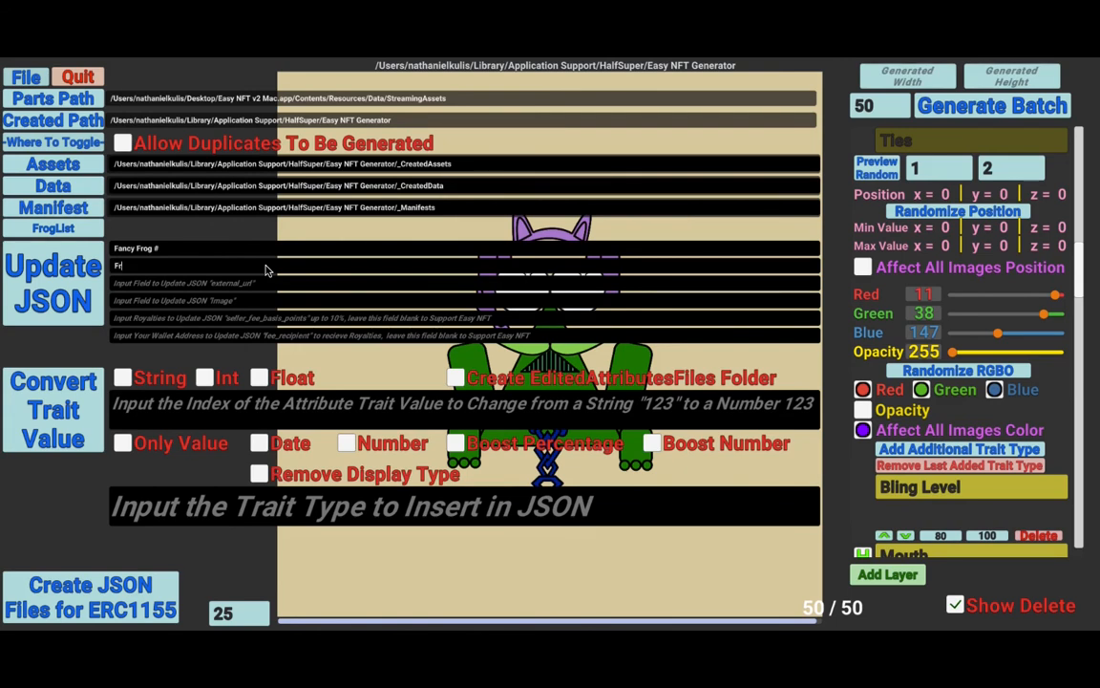
type("ogs That Have Class")
left_click(266, 283)
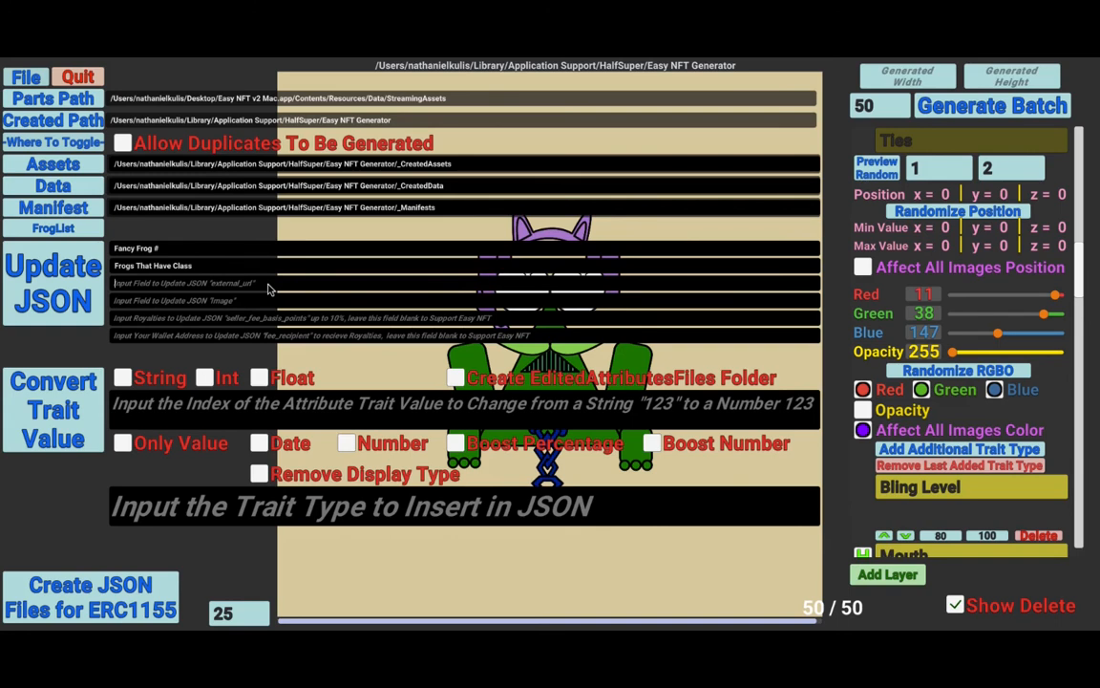
type("www.")
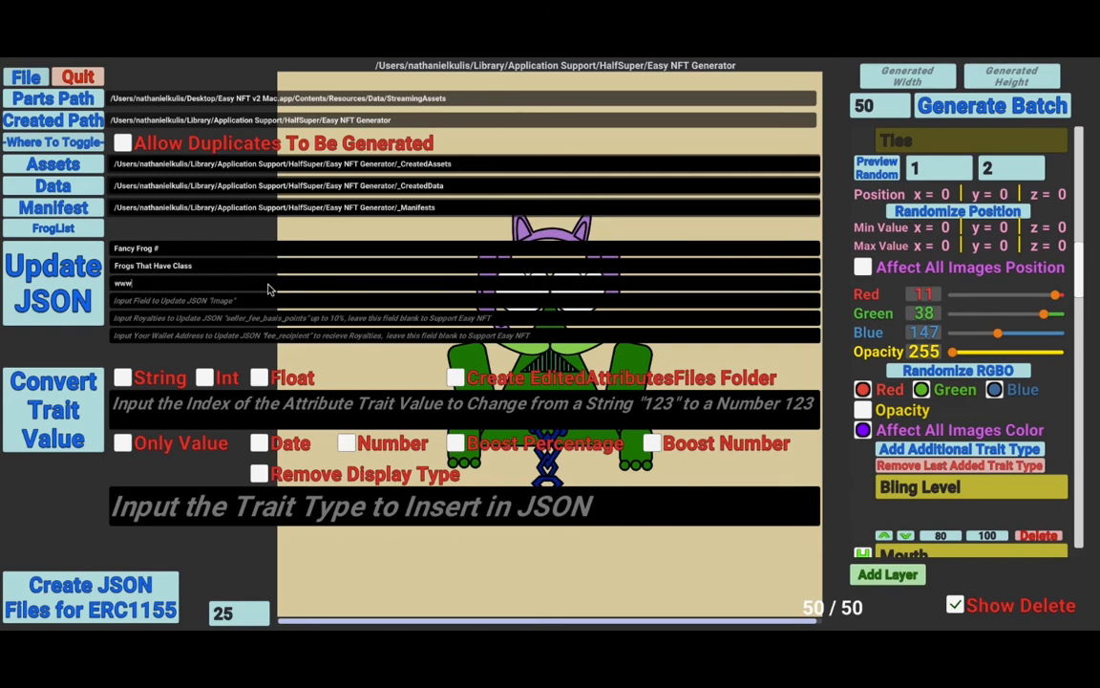
type("HalfSuperShop.com")
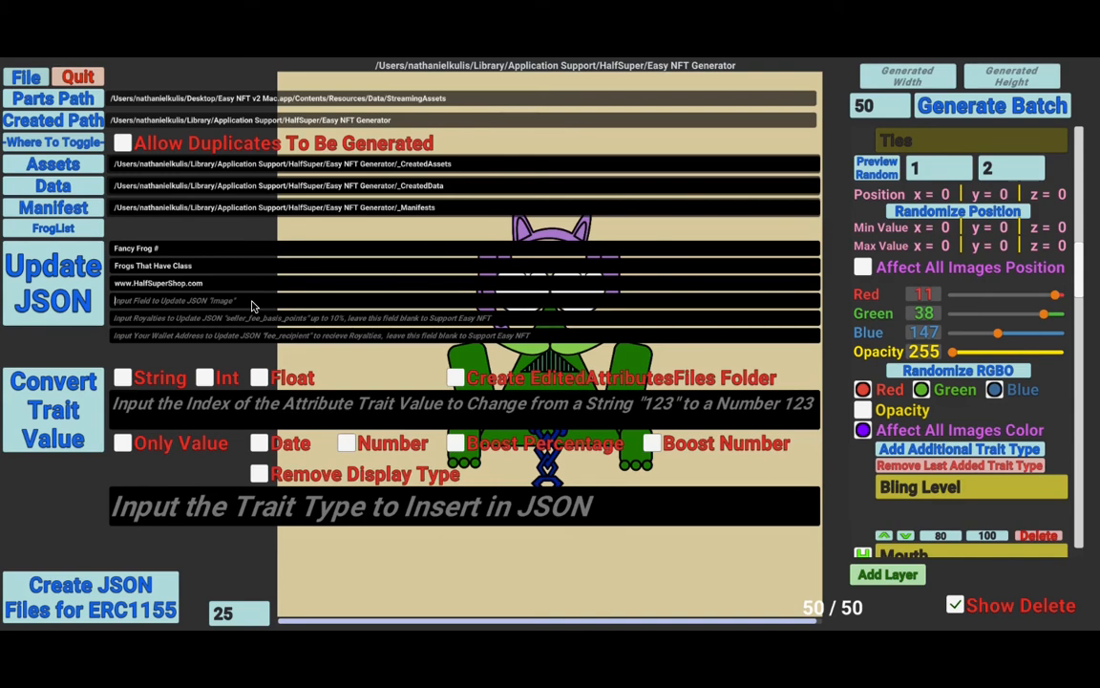
- Set the JSON image value to "ipfs://CID/" and the royalties to 3
left_click(252, 303)
type("(")
type("pfs")
type(":")
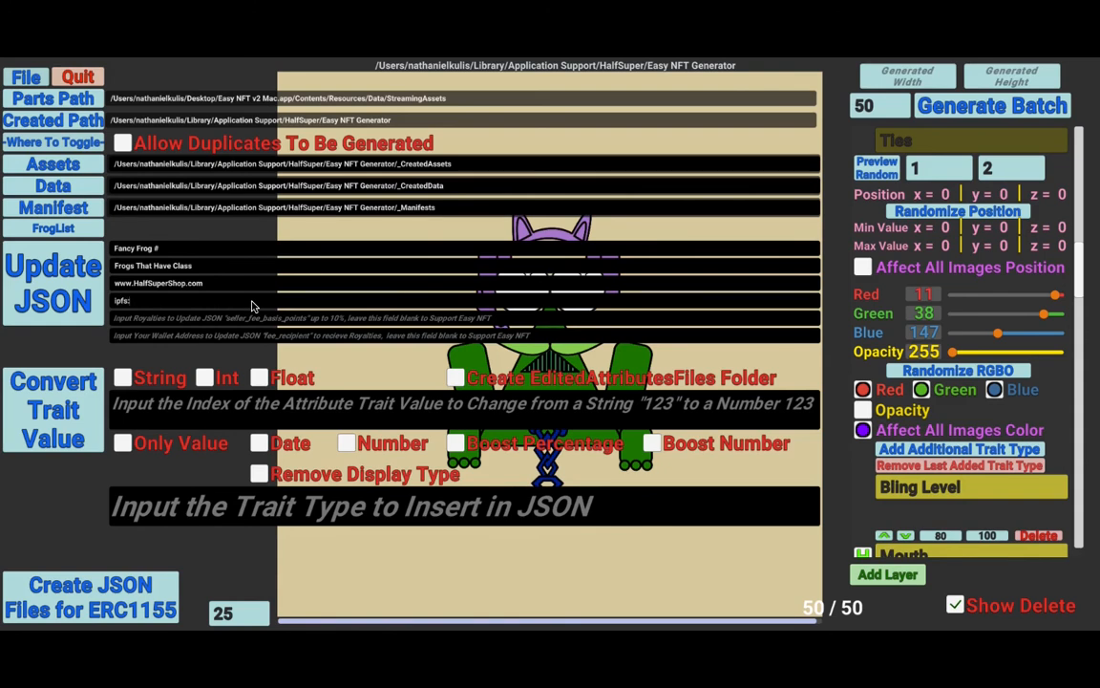
type("//CID/")
left_click(239, 317)
type("3")
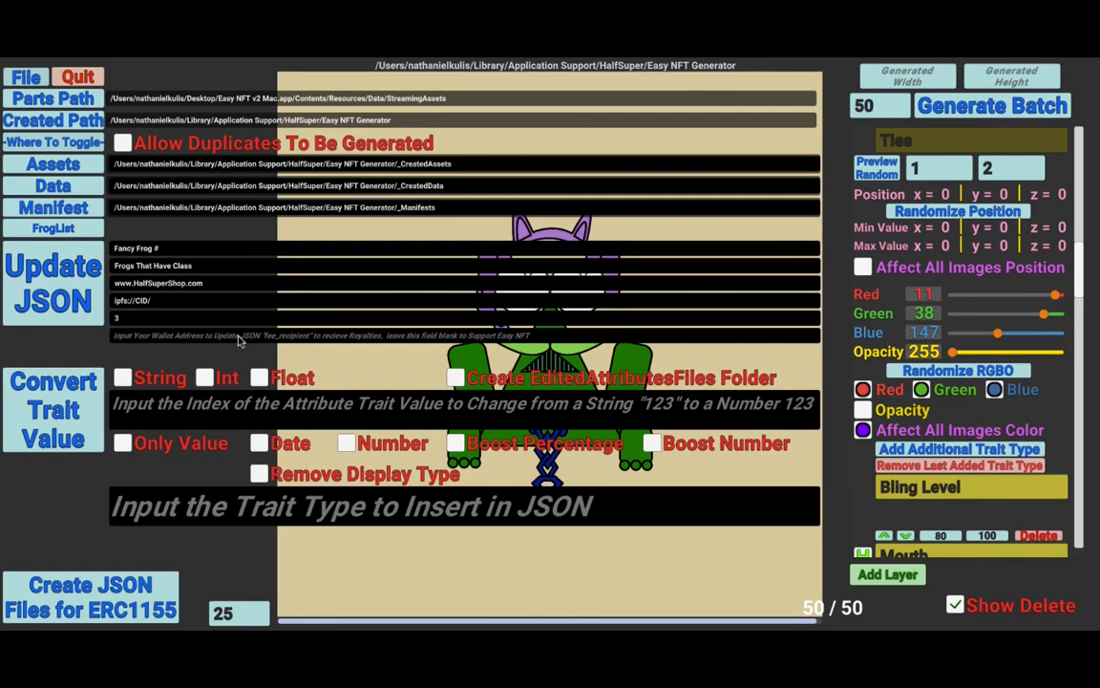
- Enter the wallet address as fee recipient and update the JSON files with the entered field values
type("0x000")
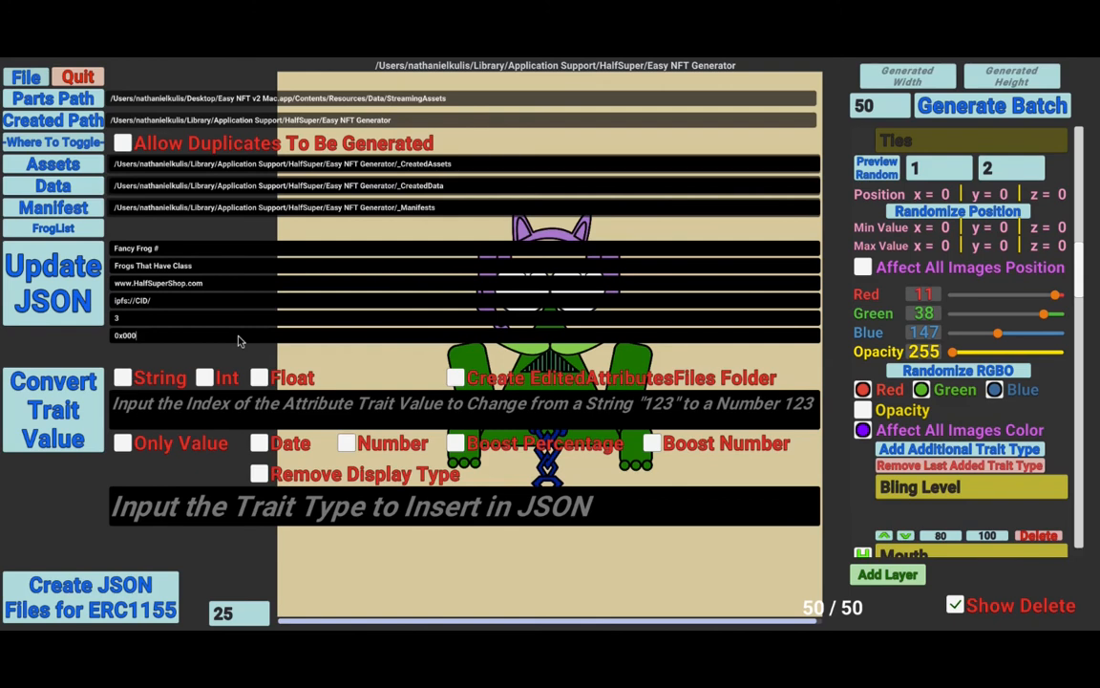
type("3343295029irijfiweg0i")
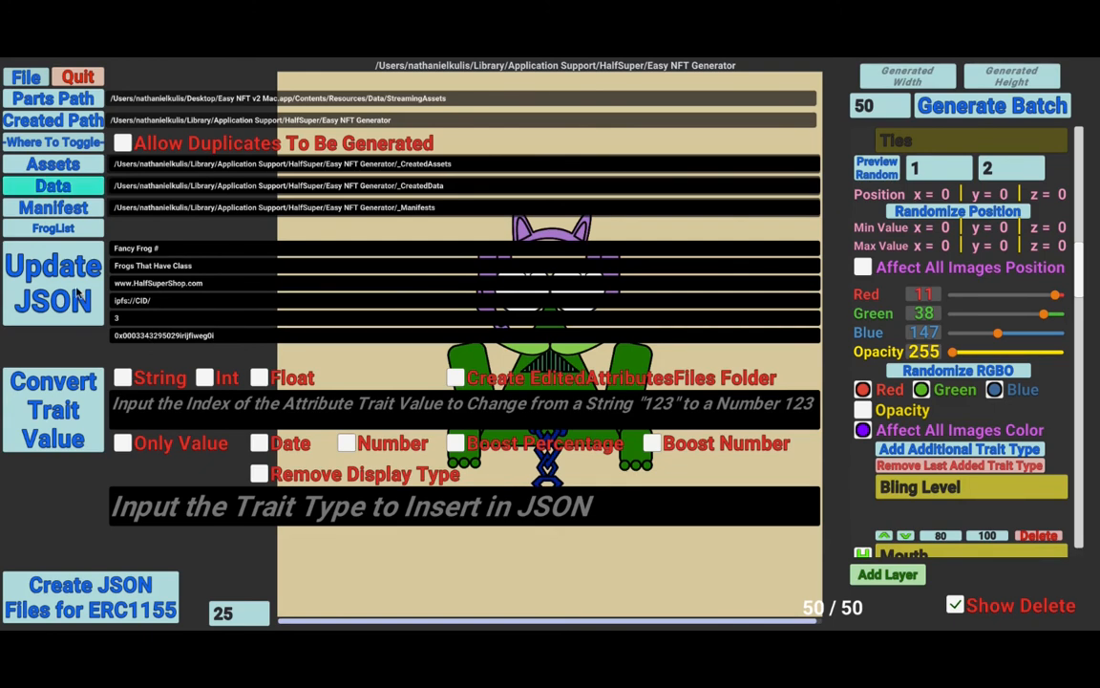
left_click(77, 298)
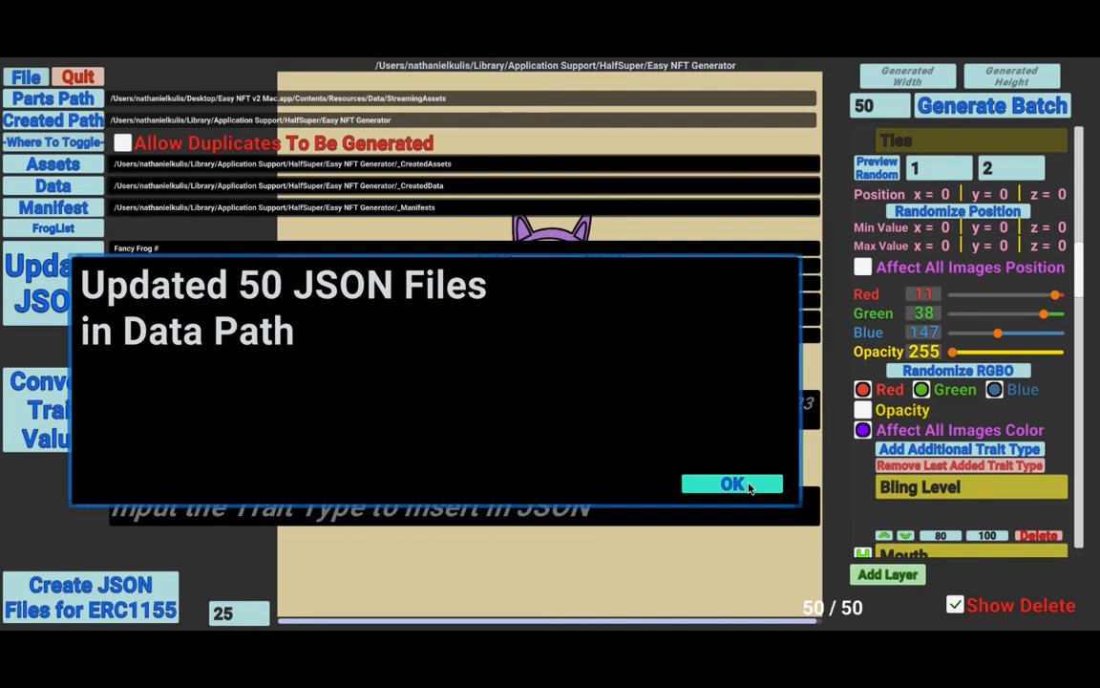
left_click(732, 484)
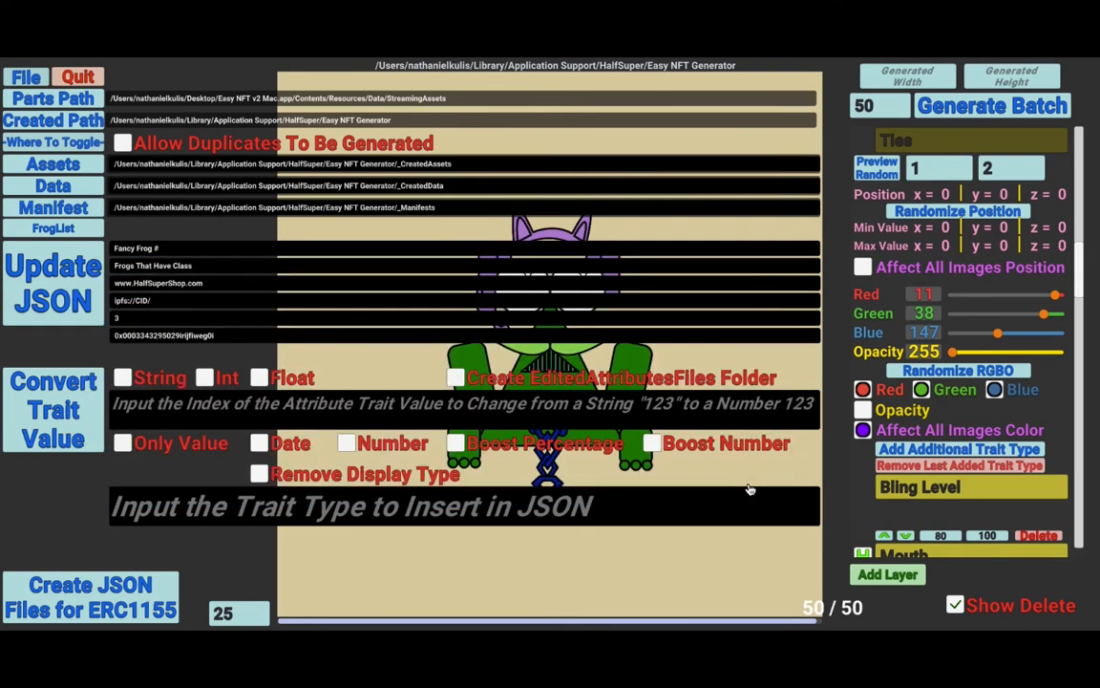
- Switch to Finder and open 43.json from the _CreatedData folder to check its name, description, URL, image and royalty fields
key("super+Tab")
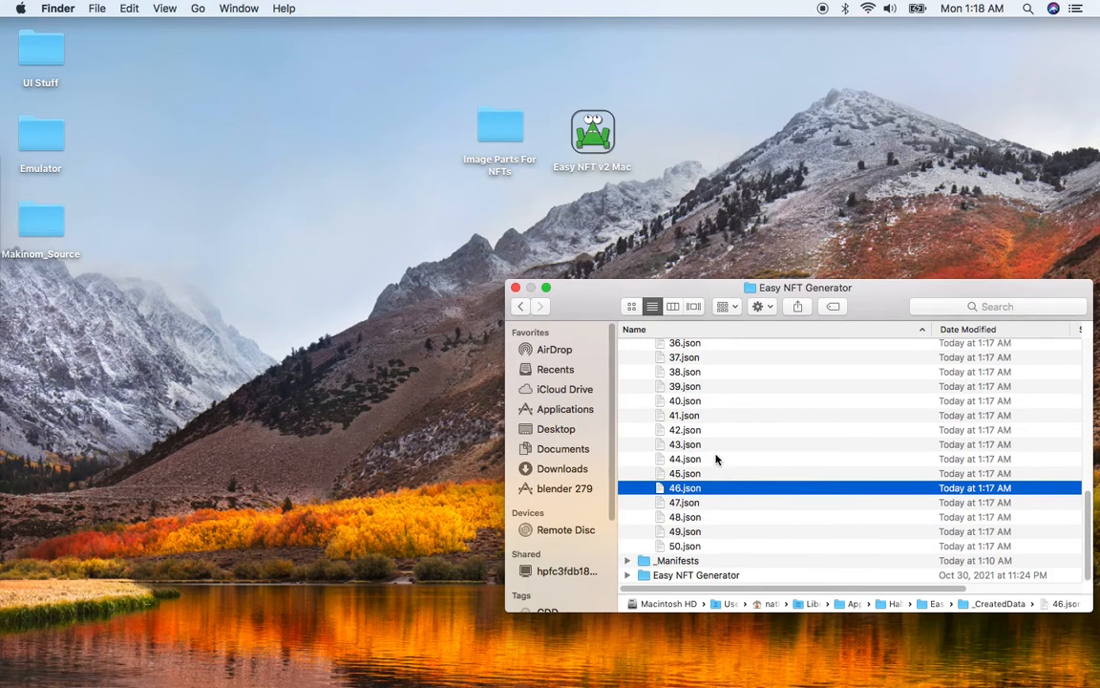
left_click(685, 445)
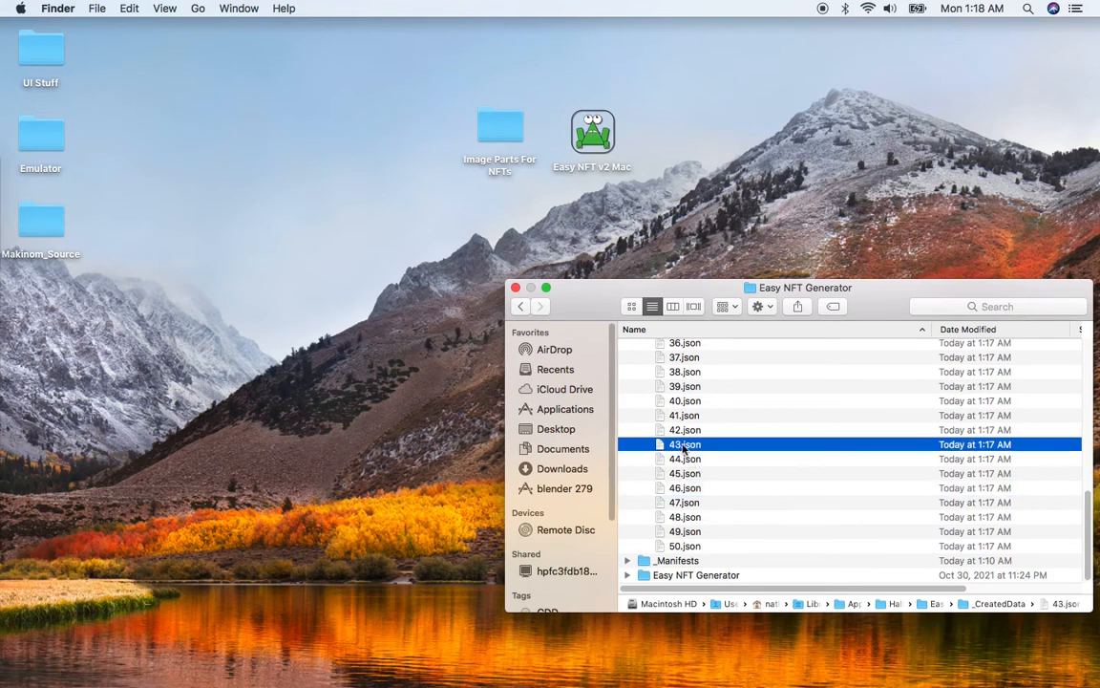
double_click(728, 441)
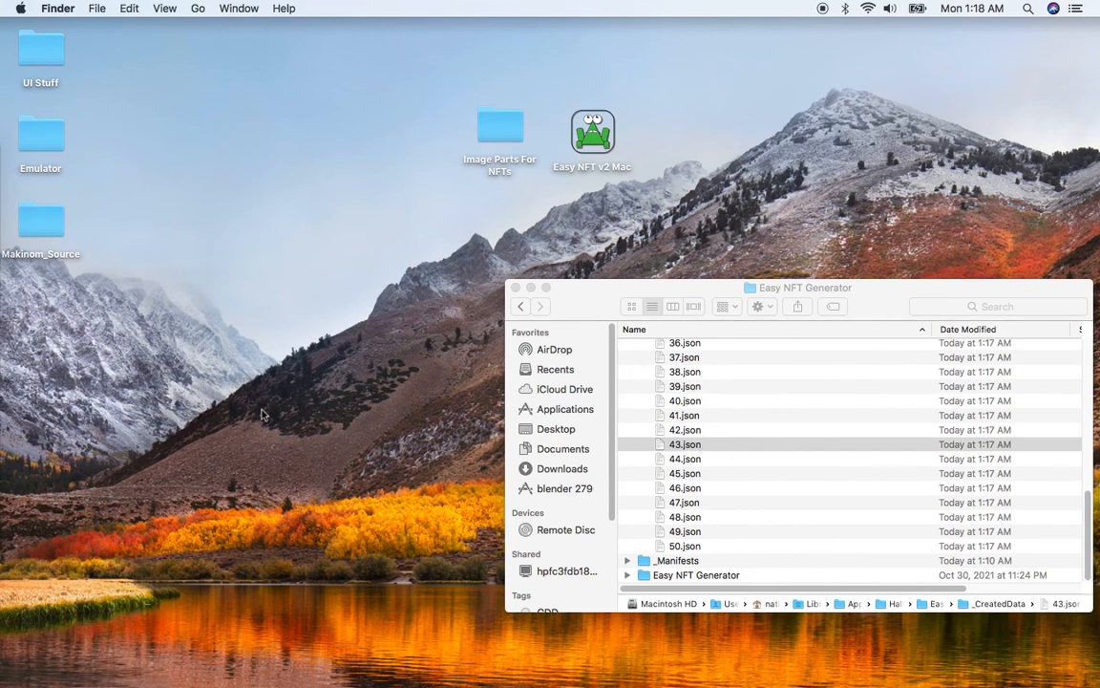
left_click(726, 446)
double_click(726, 446)
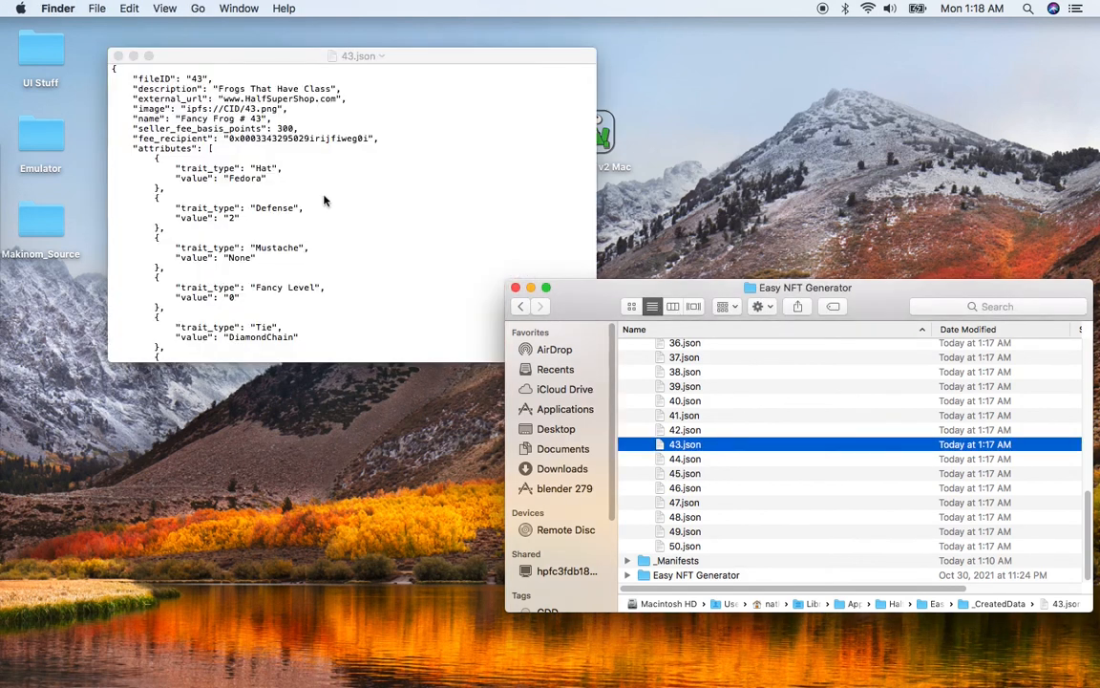
left_click(440, 56)
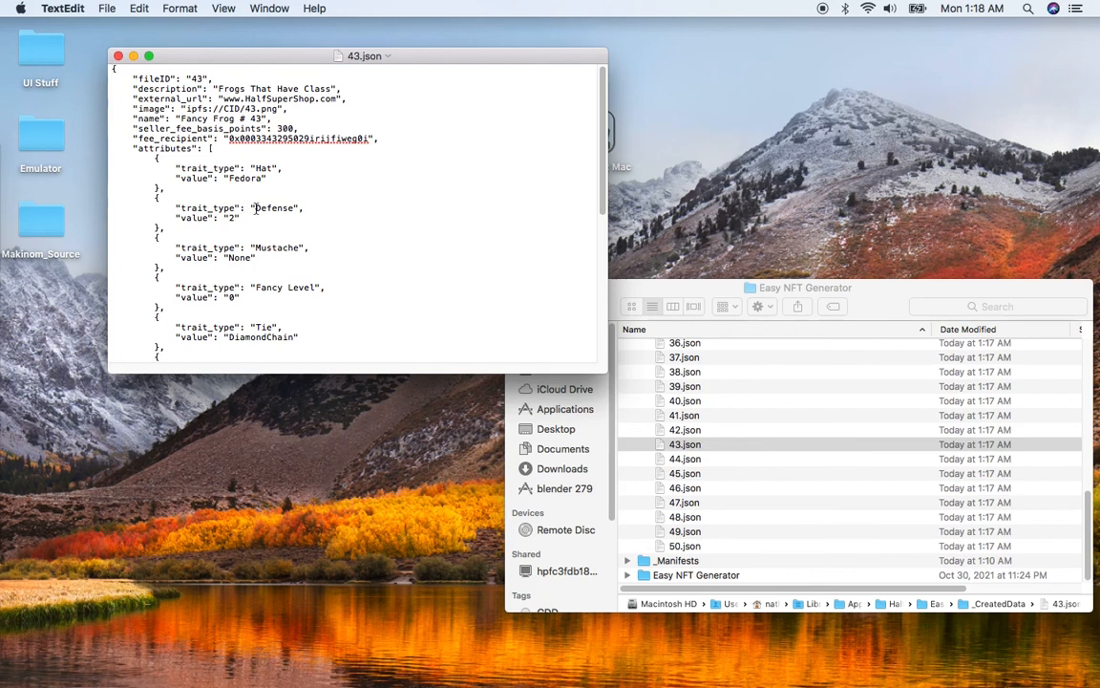
- Examine the attributes list of 43.json from Hat to Backgrounds, noting the order of traits with numeric values stored as strings
left_click(153, 157)
left_click_drag(153, 158, 286, 177)
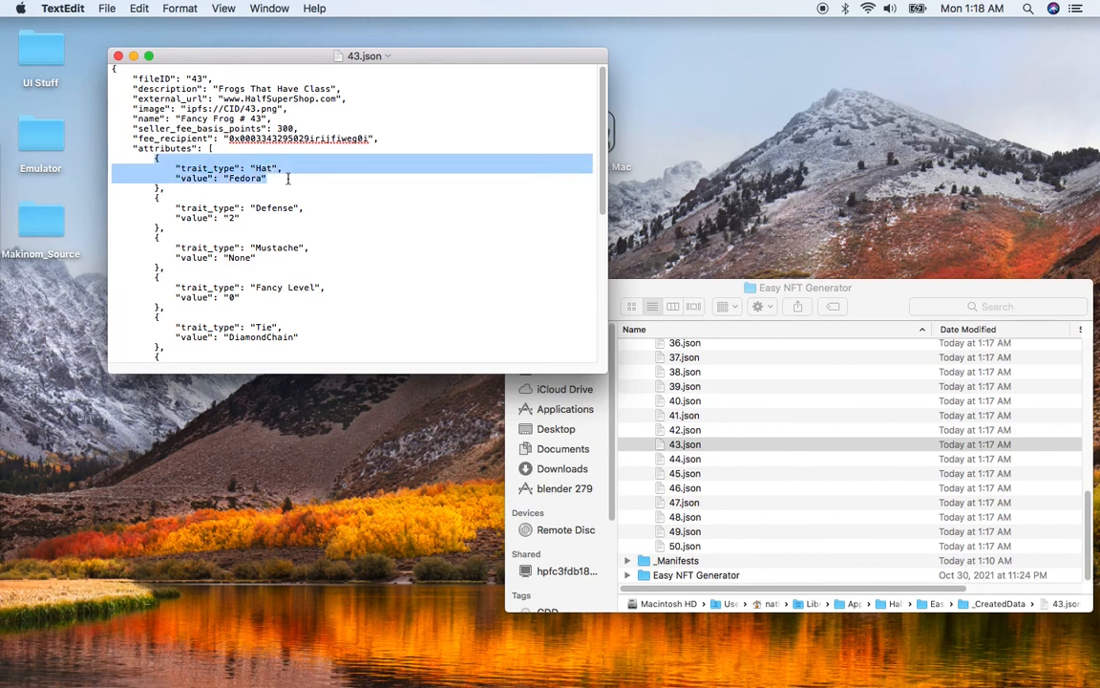
left_click(275, 158)
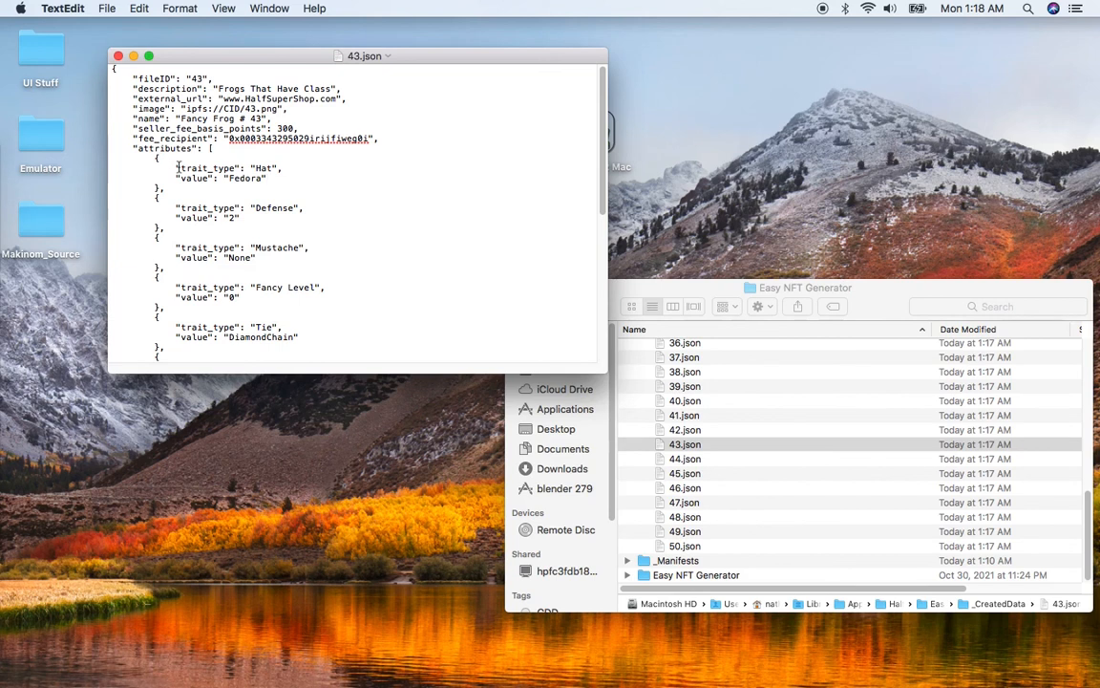
left_click(236, 177)
left_click(237, 217)
left_click(236, 298)
scroll(277, 300, "down", 3)
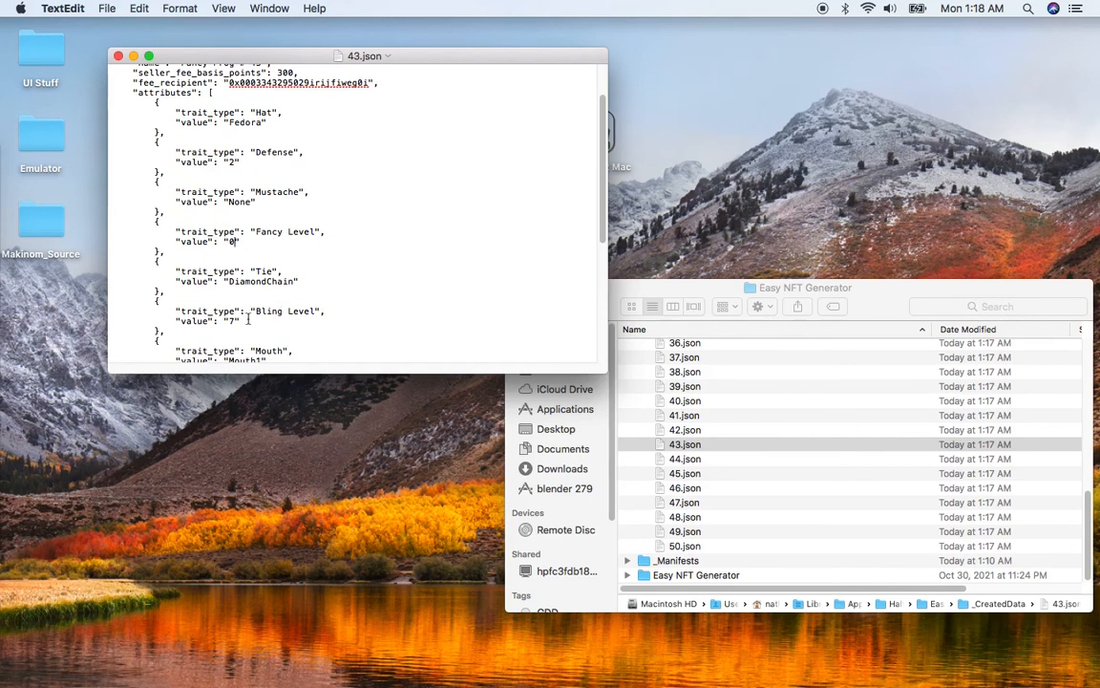
scroll(260, 310, "down", 1)
scroll(260, 310, "down", 10)
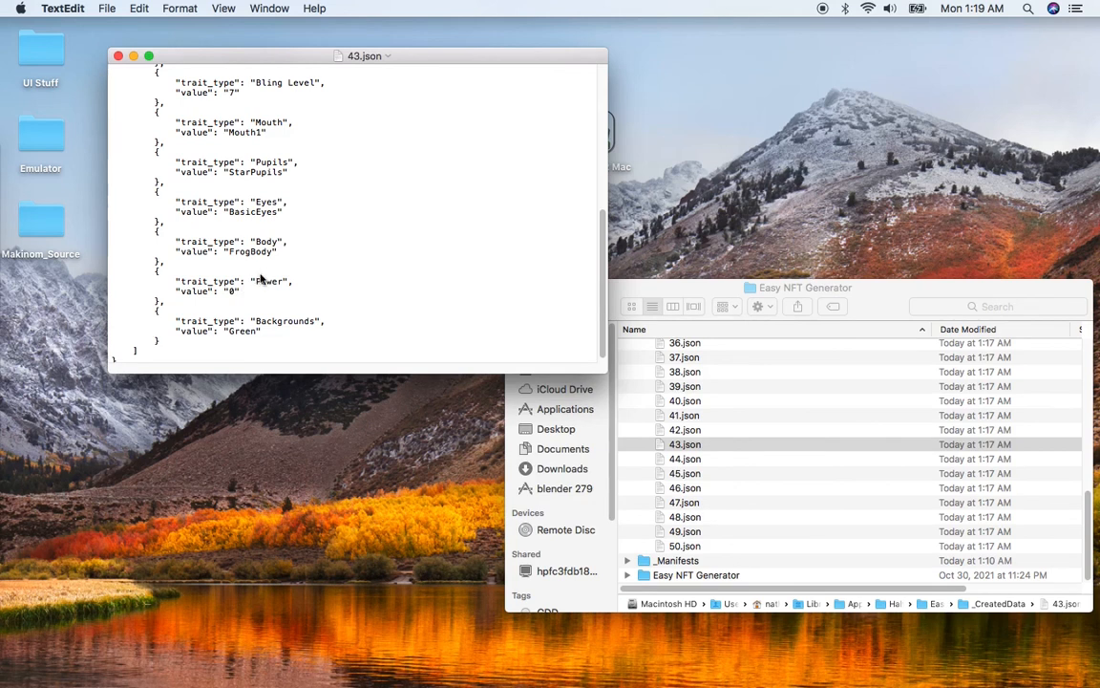
- Close 43.json and switch back to Easy NFT v2 Mac
key("super+Tab")
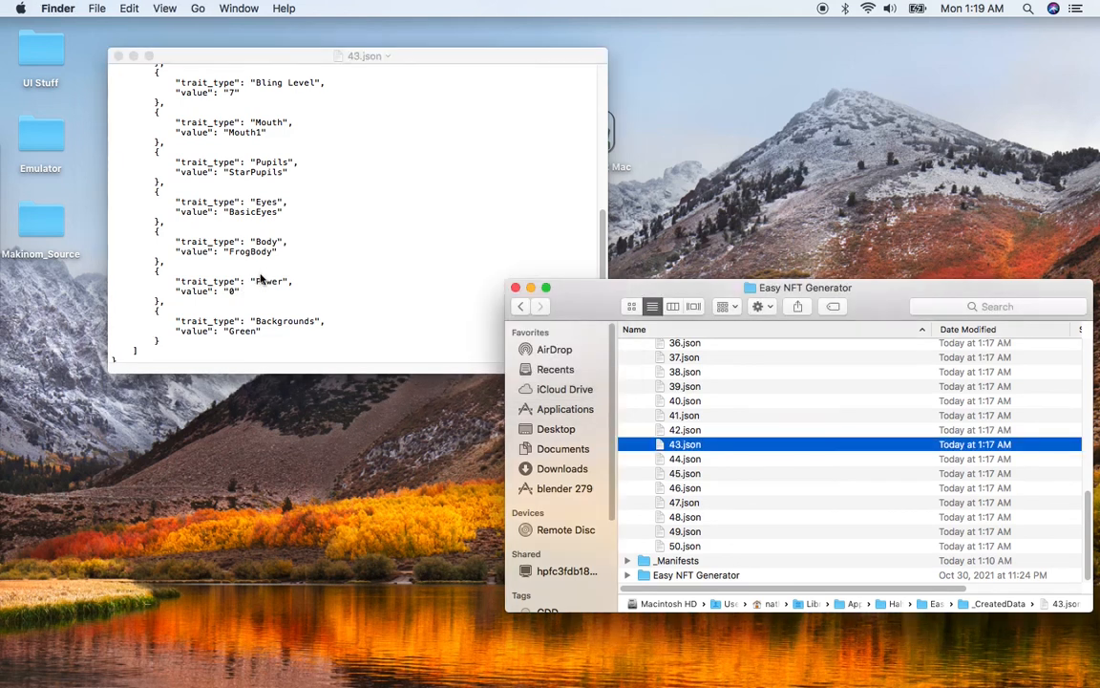
left_click(120, 58)
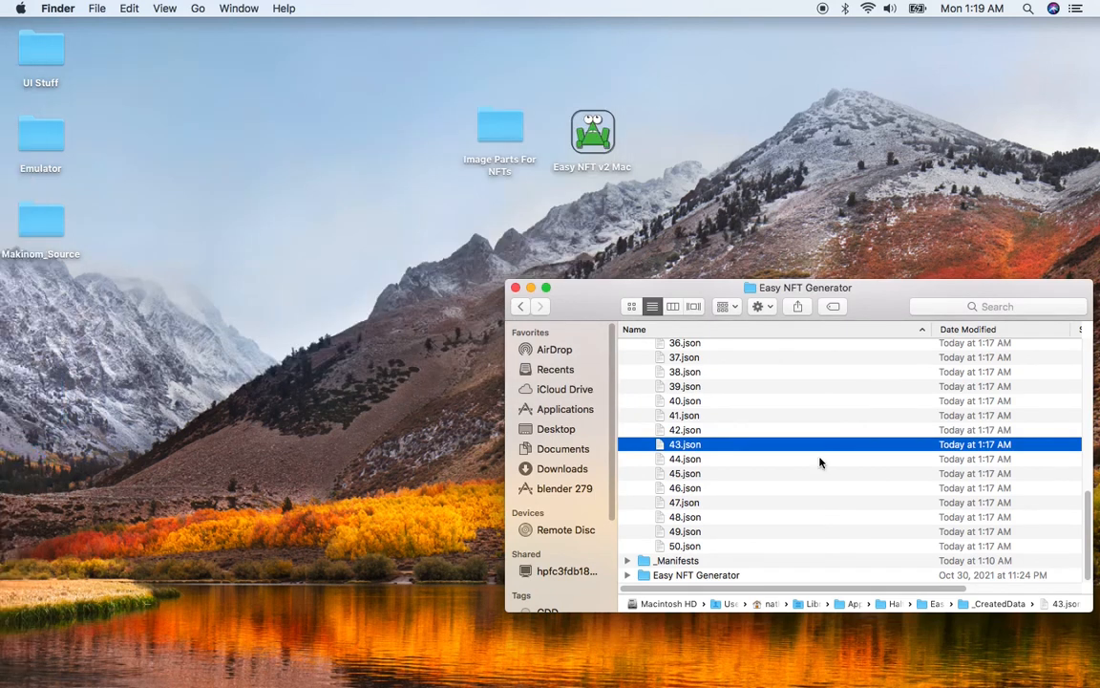
key("super+Tab")
key("super+Tab")
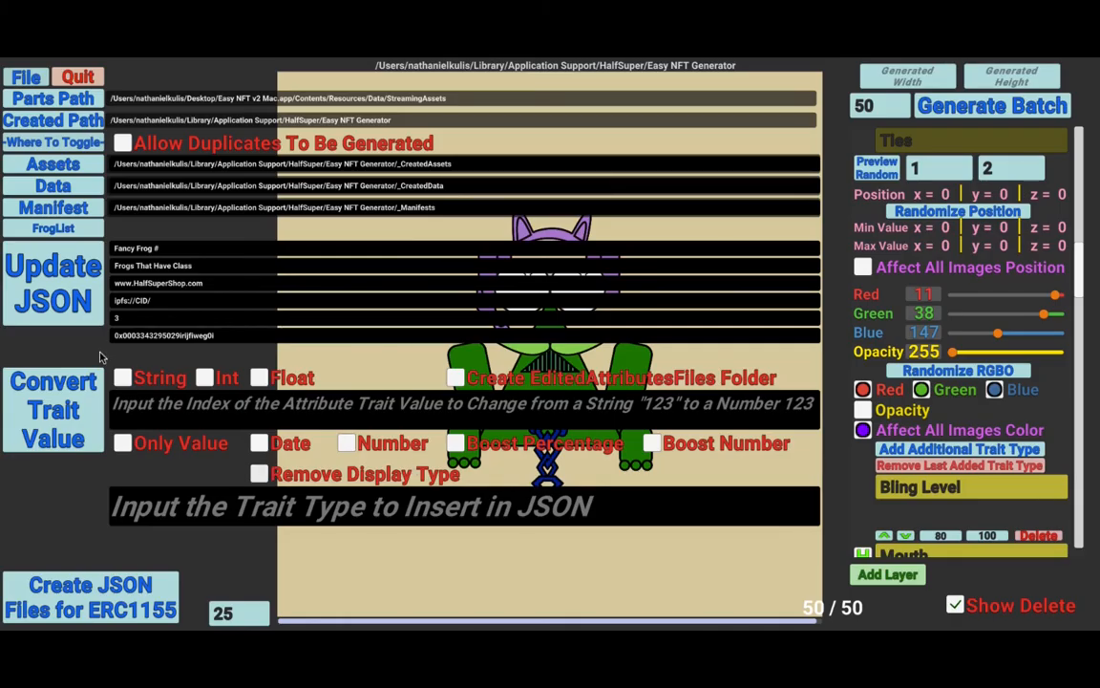
- Convert the trait value at attribute index 1 (Defense) from string to Int in the JSON files
left_click(205, 378)
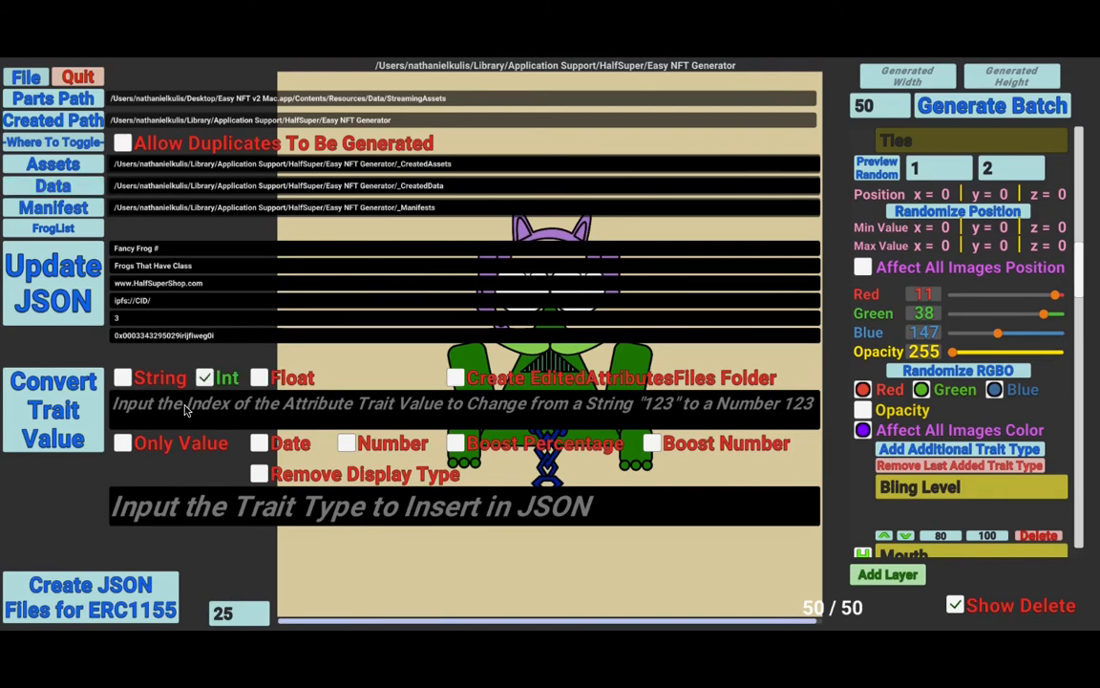
left_click(186, 409)
type("1")
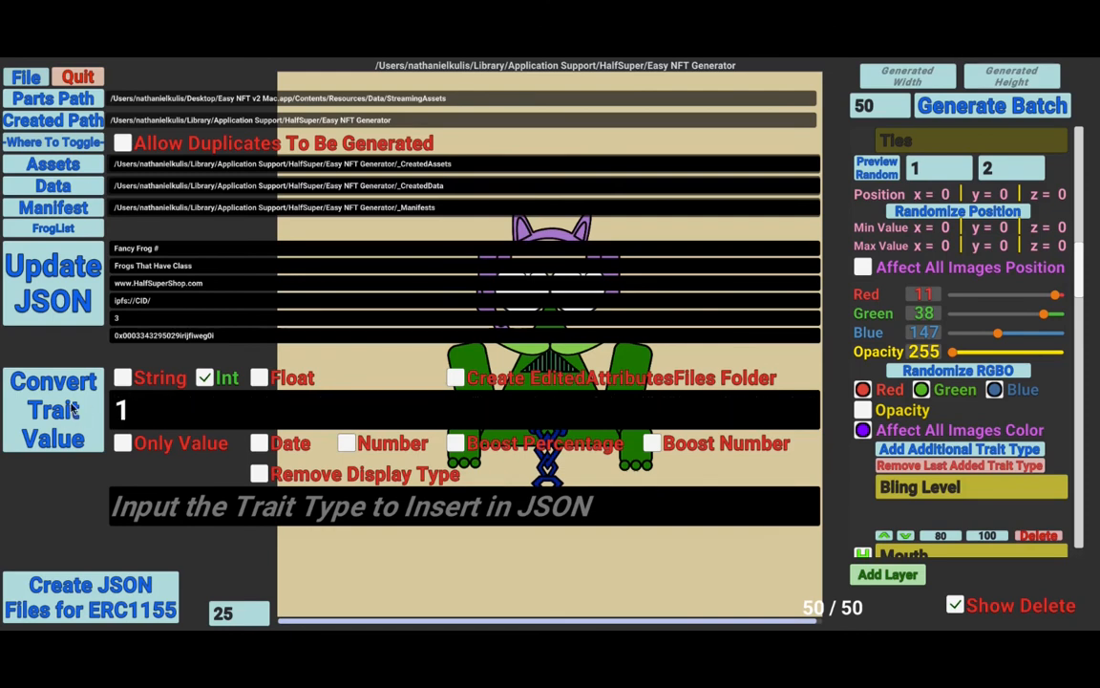
left_click(72, 409)
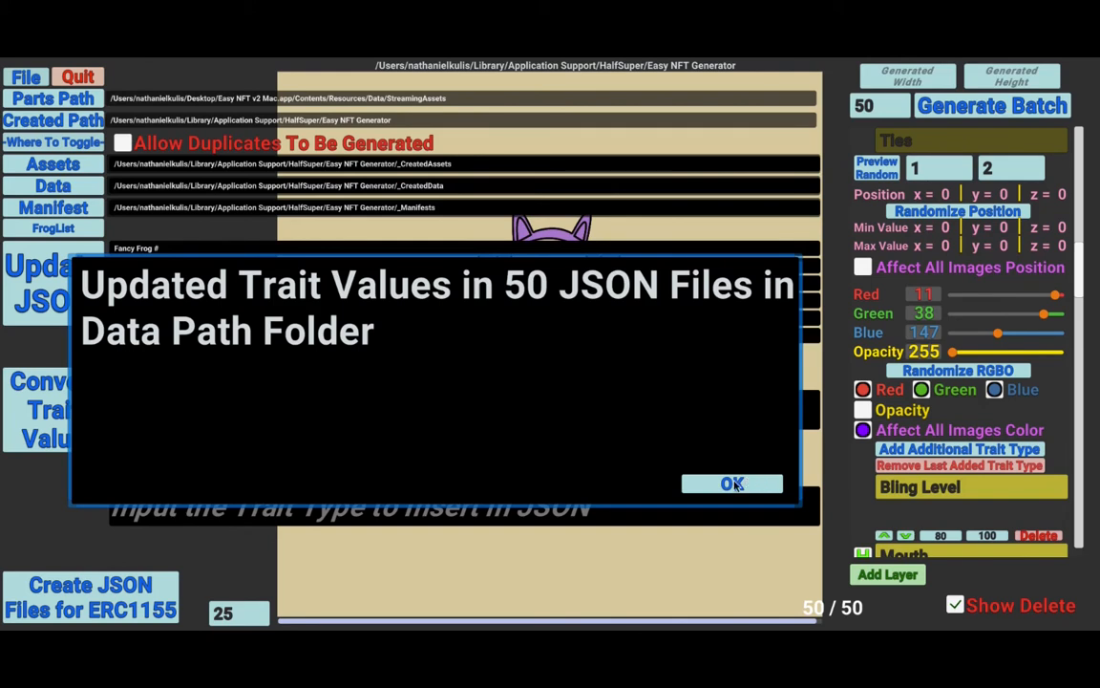
left_click(733, 485)
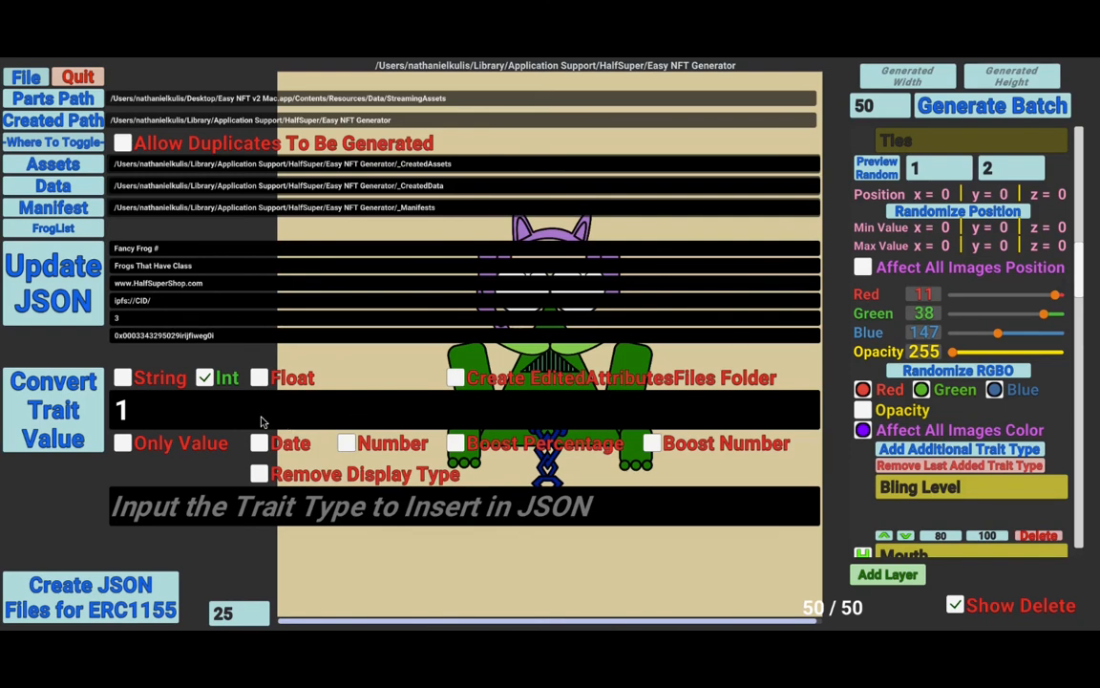
- Convert the trait value at attribute index 3 (Fancy Level) to Int in the JSON files
left_click(184, 417)
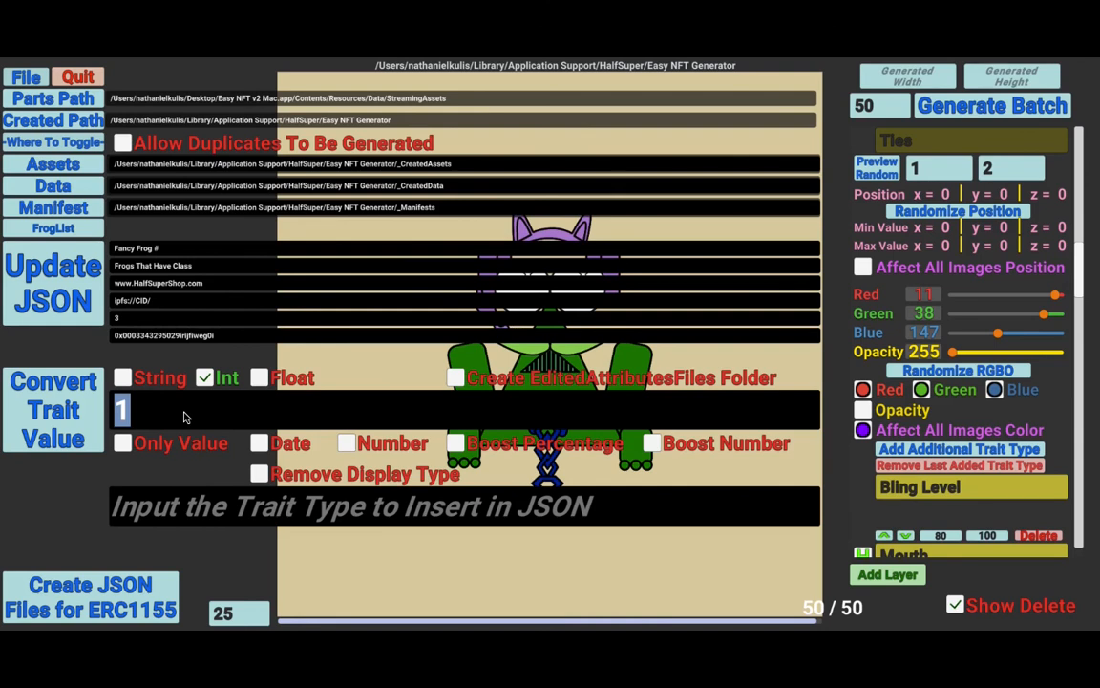
type("3")
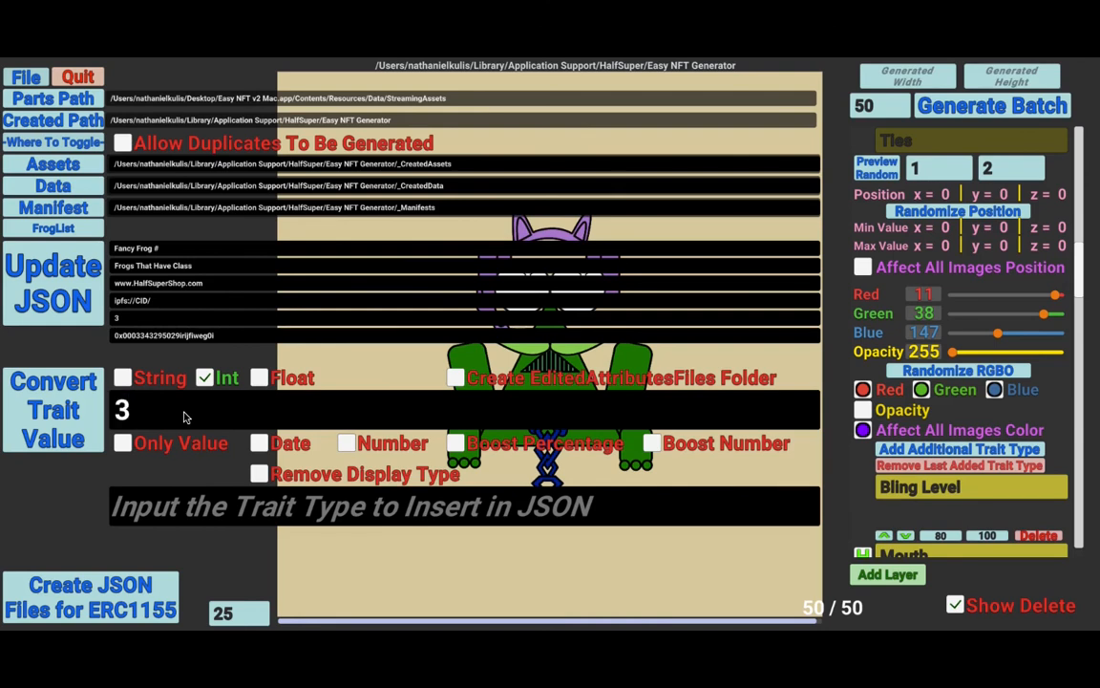
left_click(71, 409)
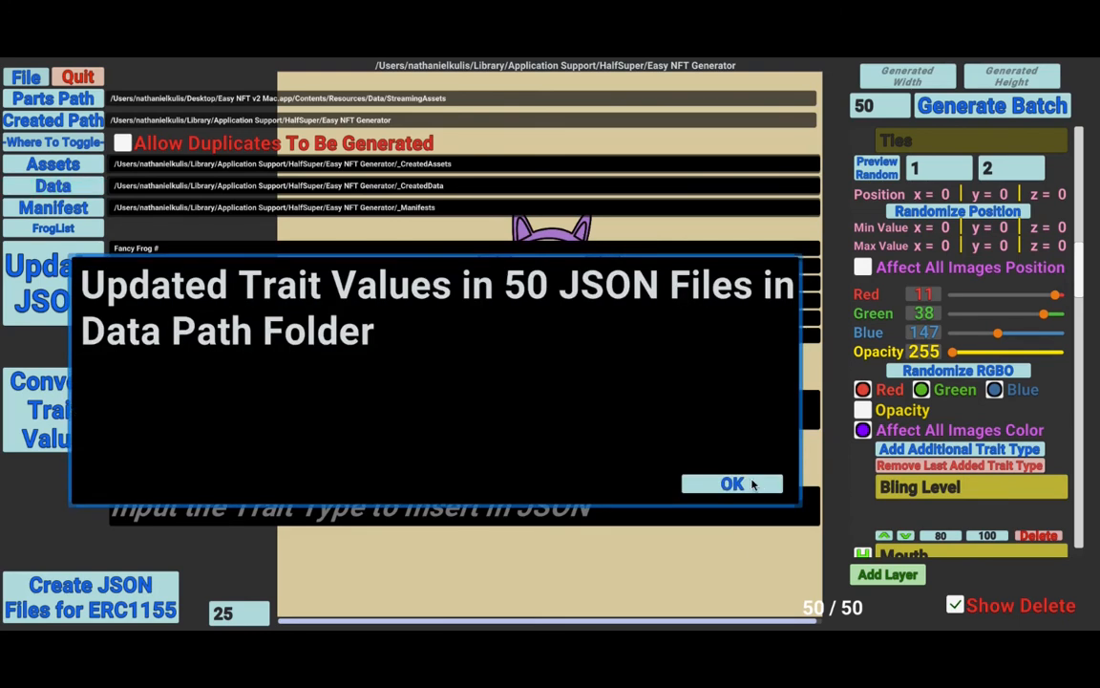
left_click(755, 484)
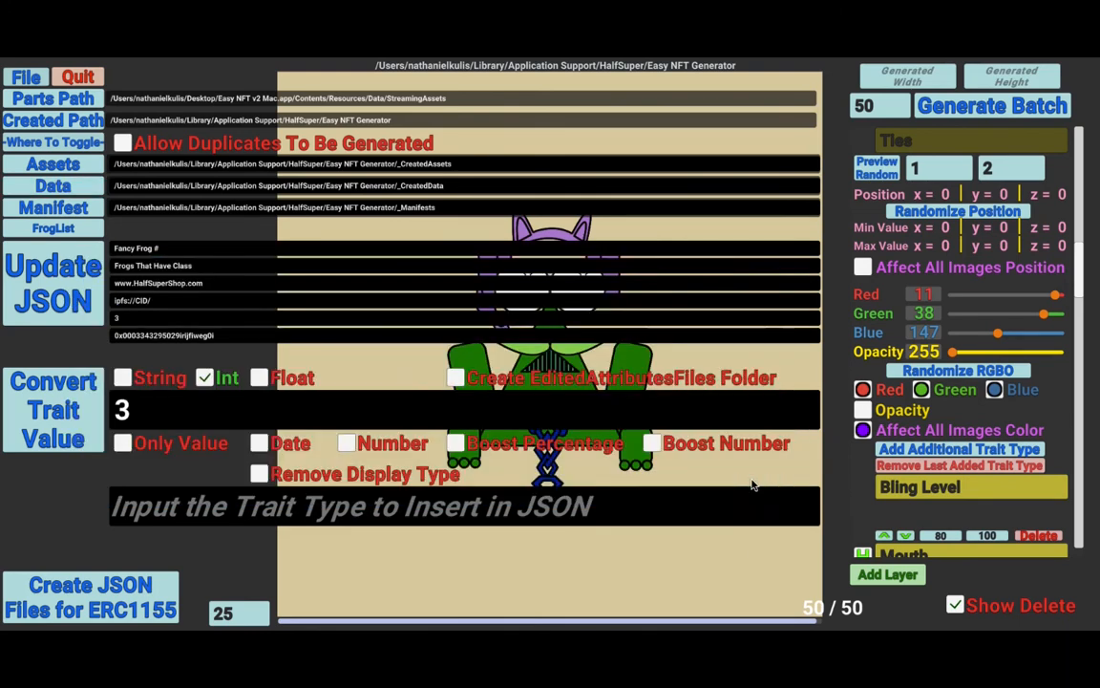
- Convert the trait value at attribute index 5 (Bling Level) to Int in the JSON files
left_click(142, 413)
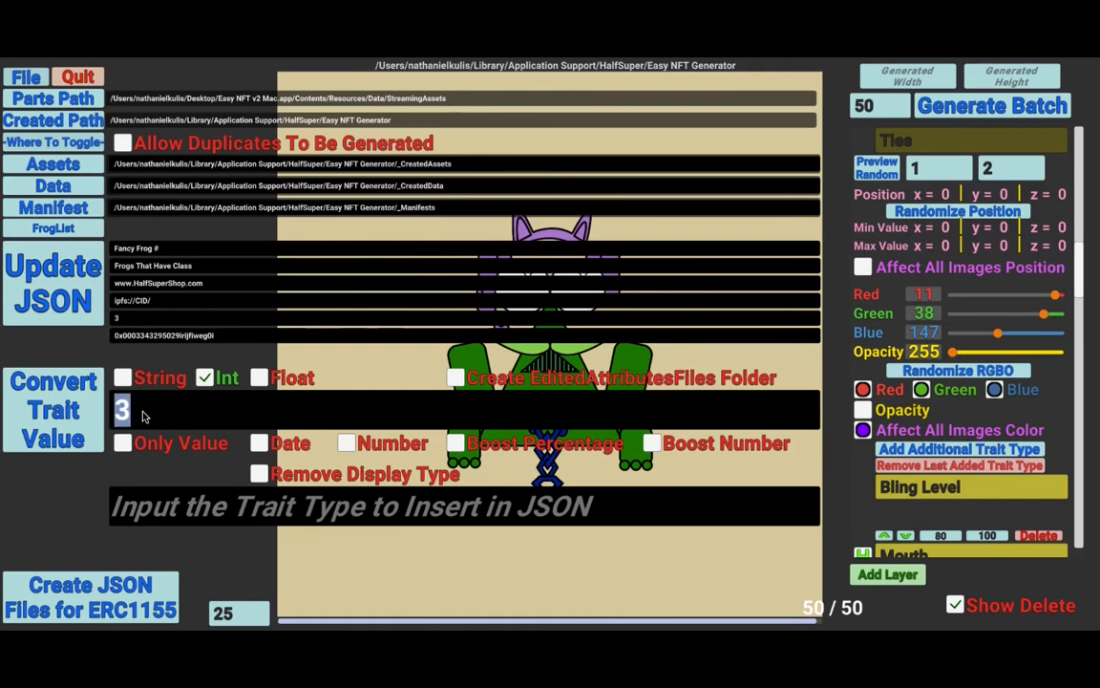
type("5")
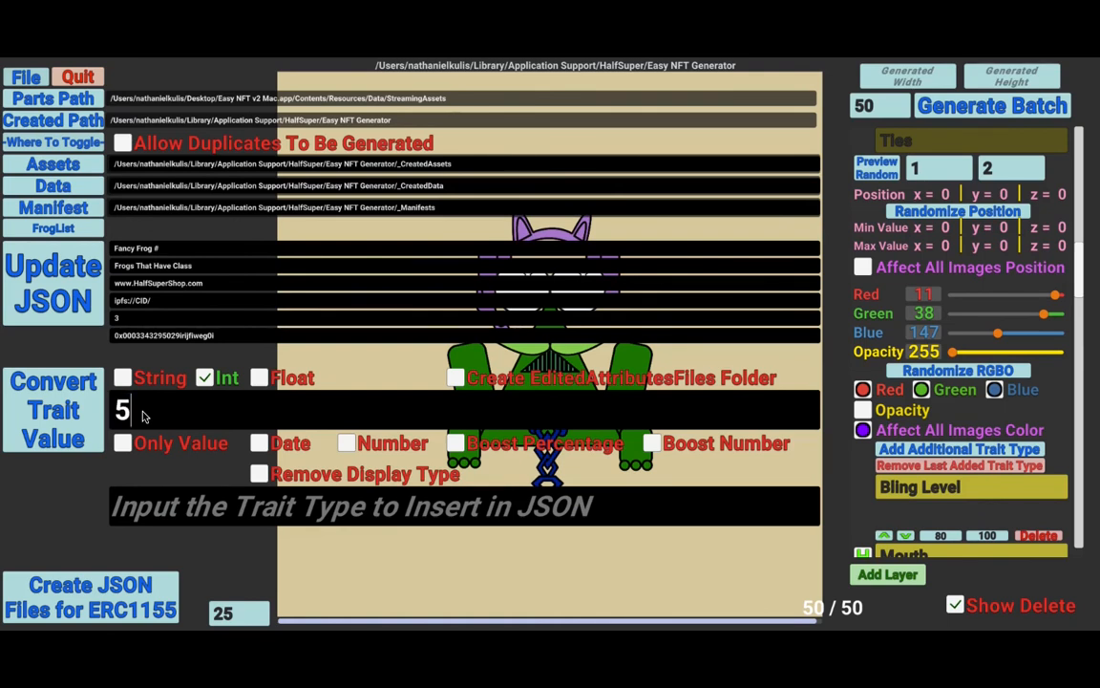
left_click(91, 416)
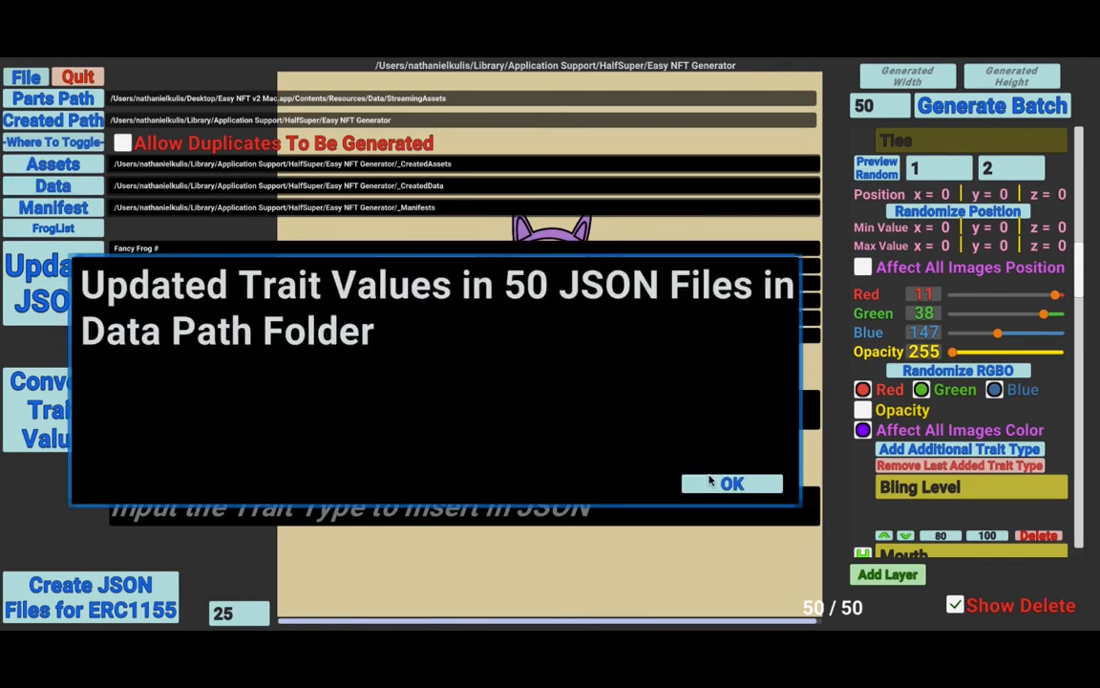
- Convert the trait value at attribute index 10 (Power) to Int in the JSON files
left_click(711, 482)
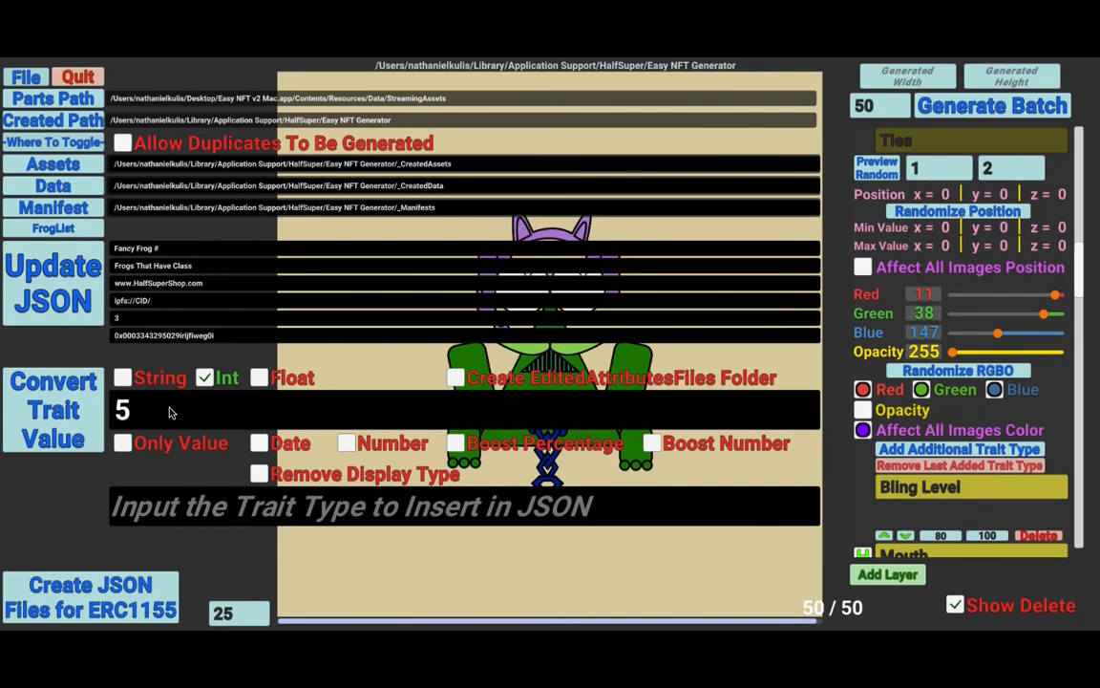
left_click(170, 413)
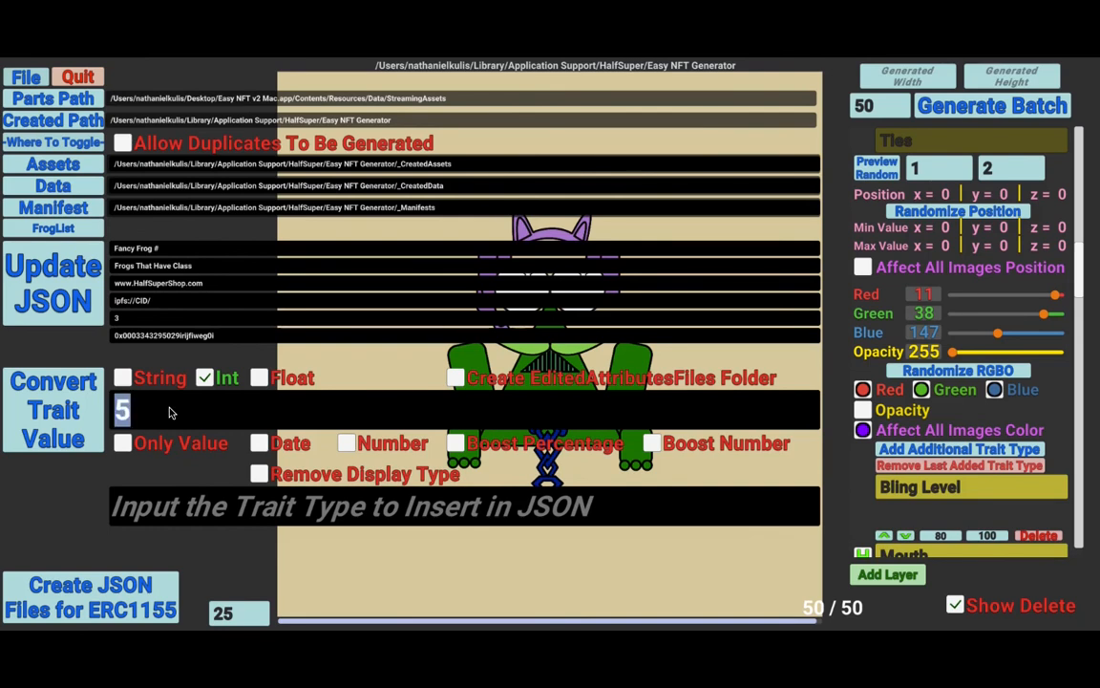
type("10")
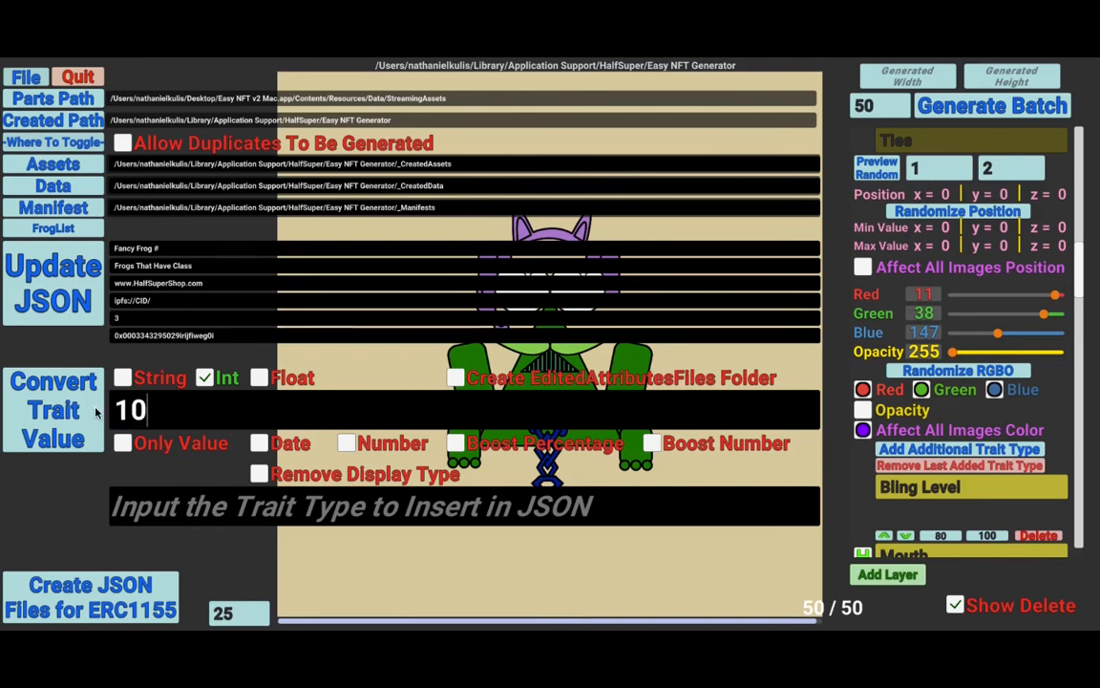
left_click(96, 413)
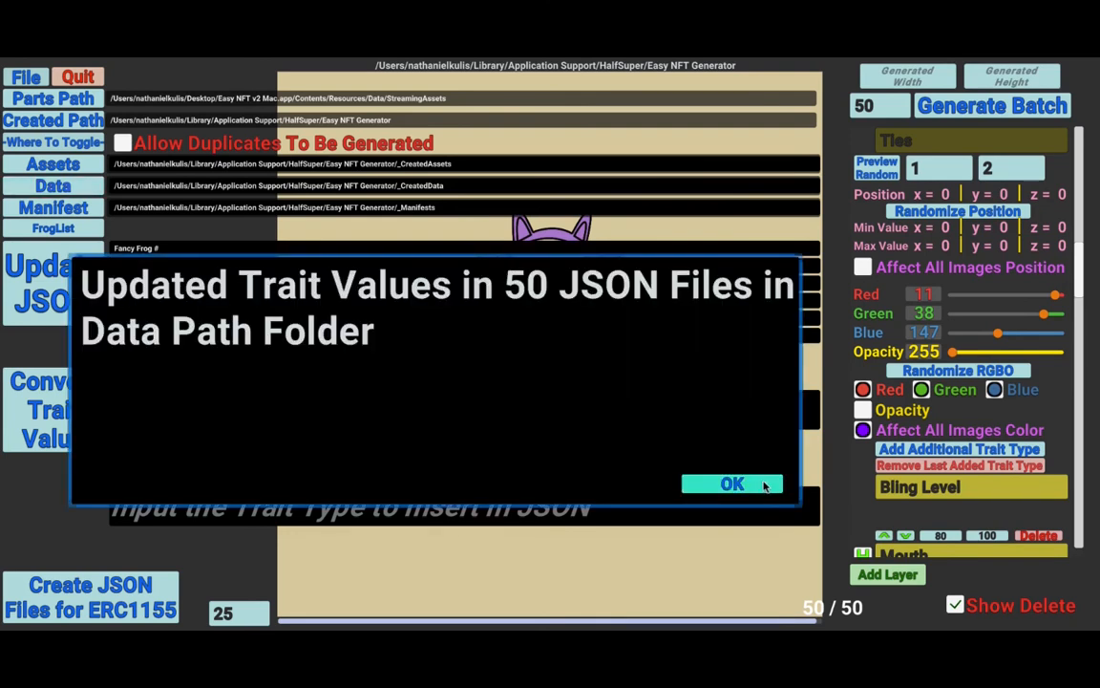
left_click(764, 485)
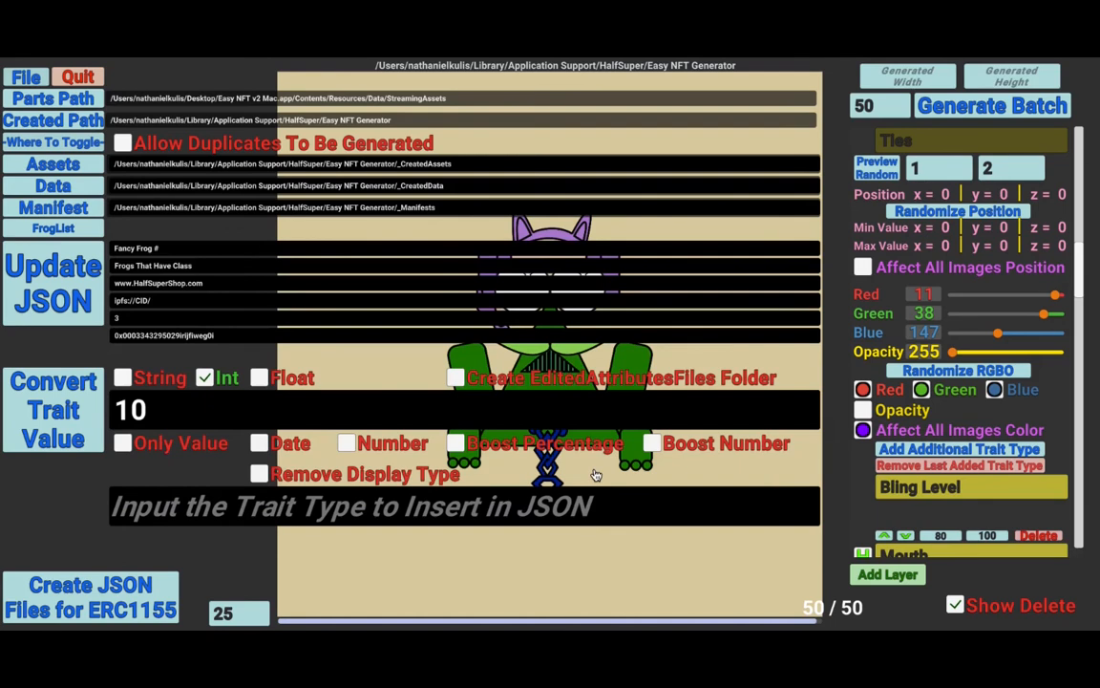
- Switch to Finder, open 43.json to check the Defense, Fancy Level, Bling Level and Power values, and close it
key("super+Tab")
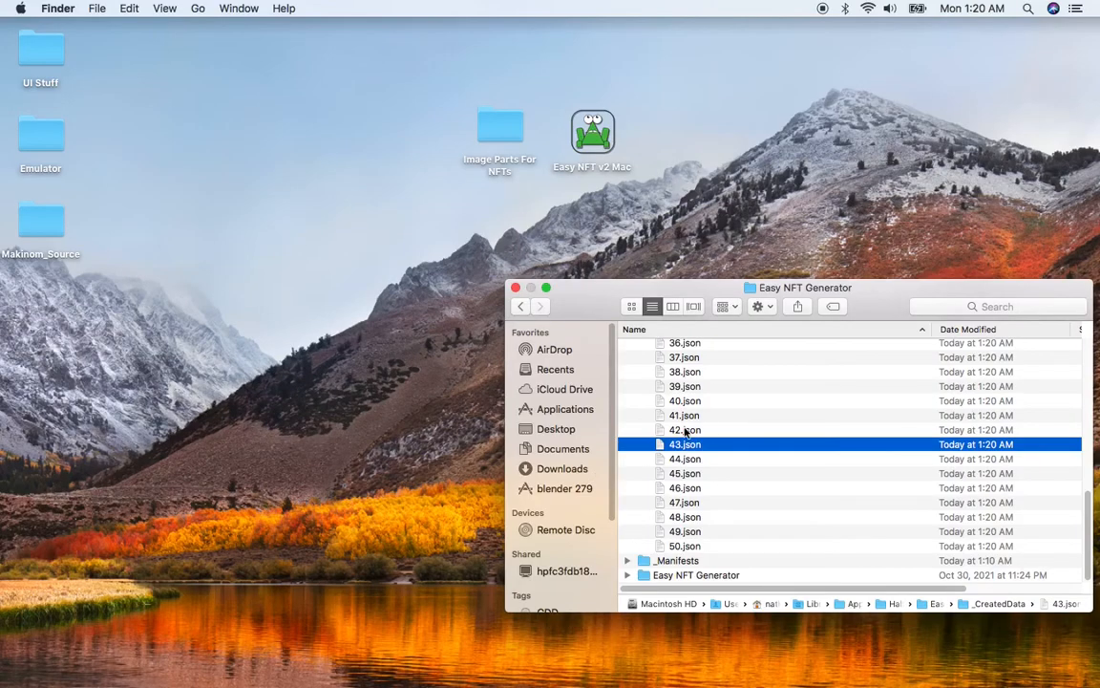
double_click(686, 445)
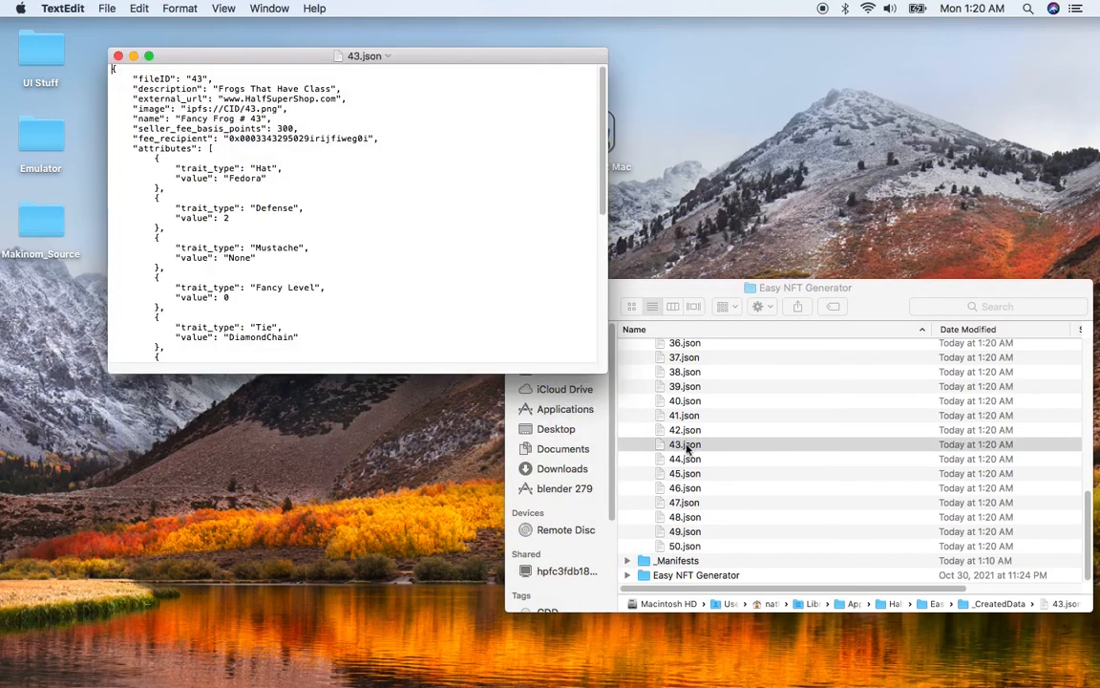
left_click(231, 218)
left_click(290, 301)
scroll(292, 305, "down", 2)
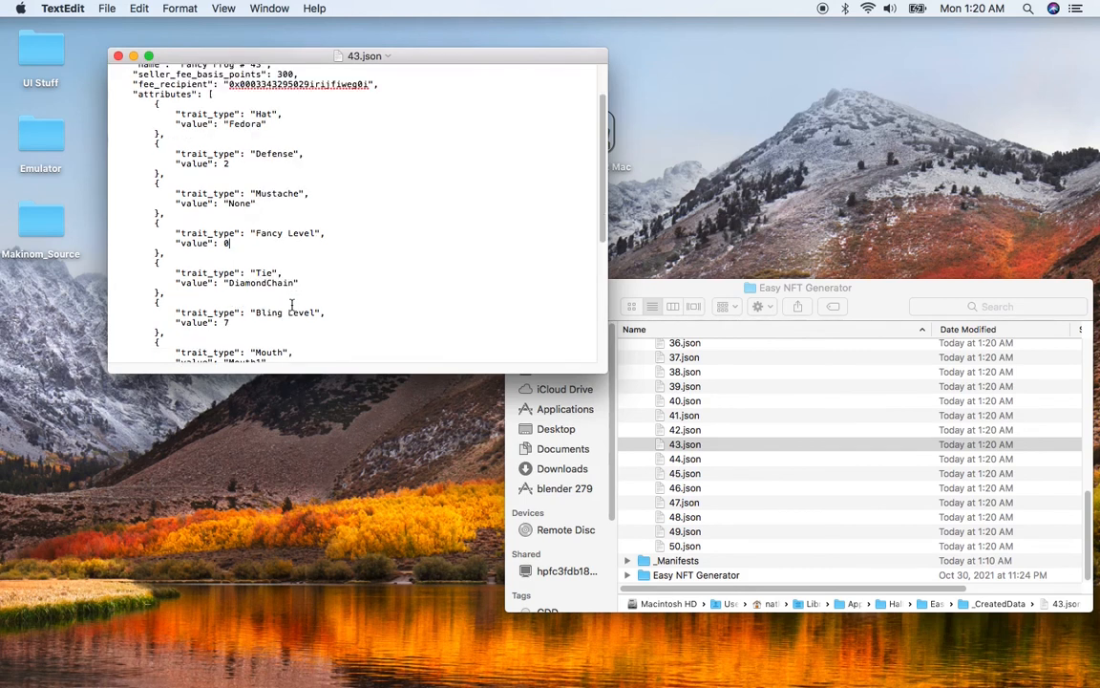
scroll(308, 305, "down", 1)
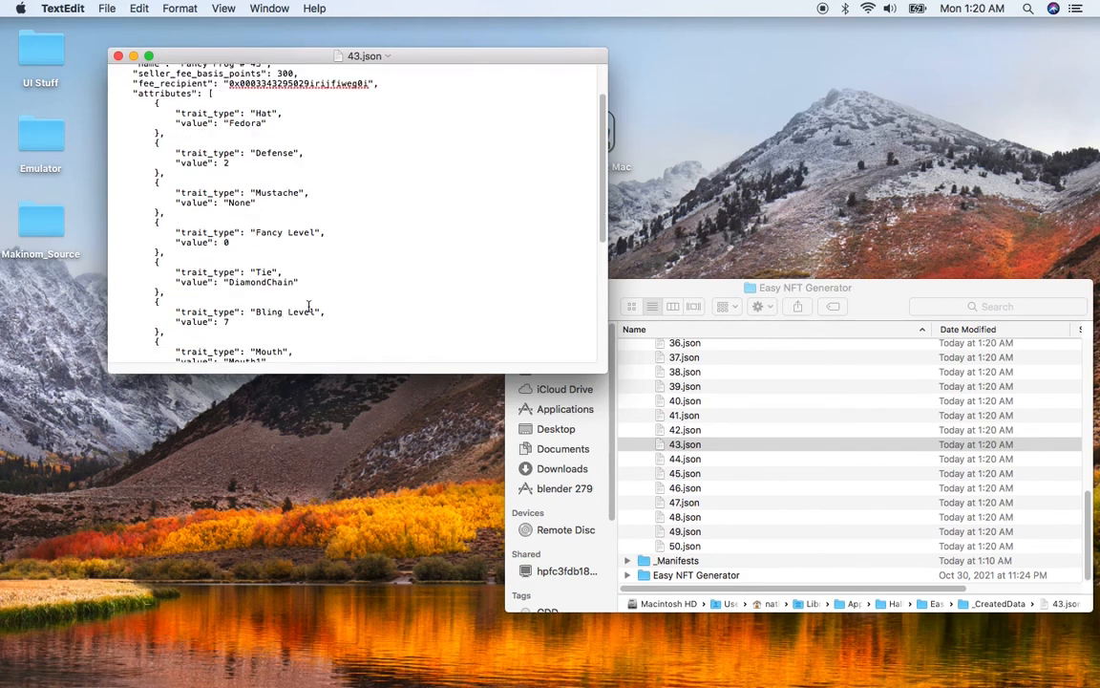
scroll(308, 305, "down", 2)
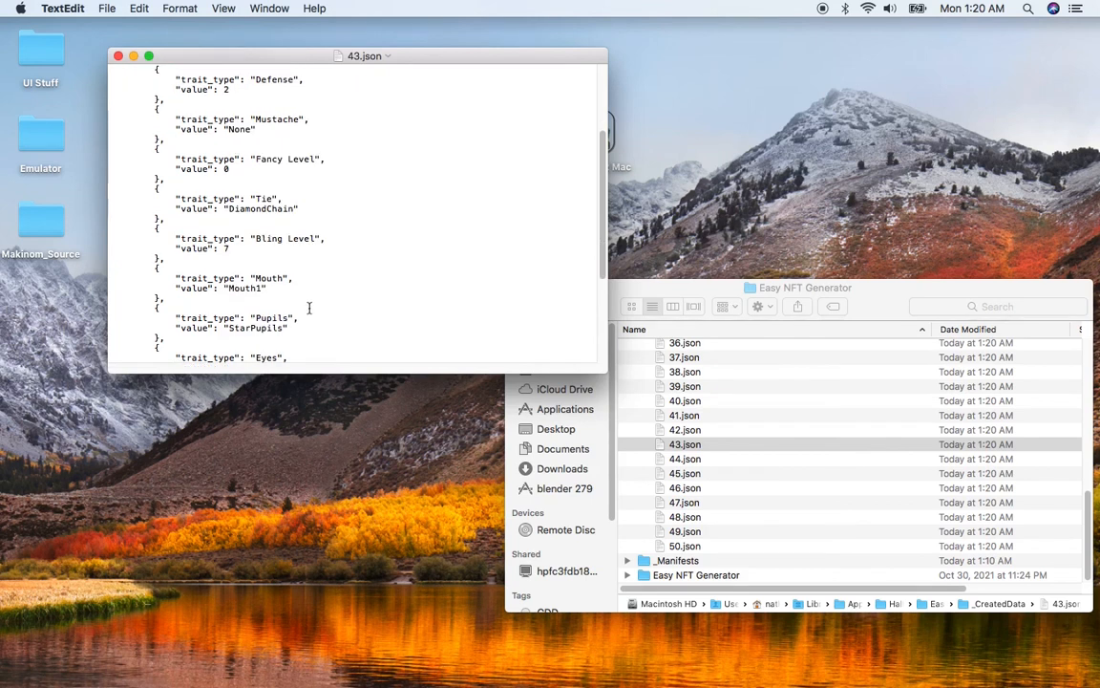
scroll(309, 306, "down", 3)
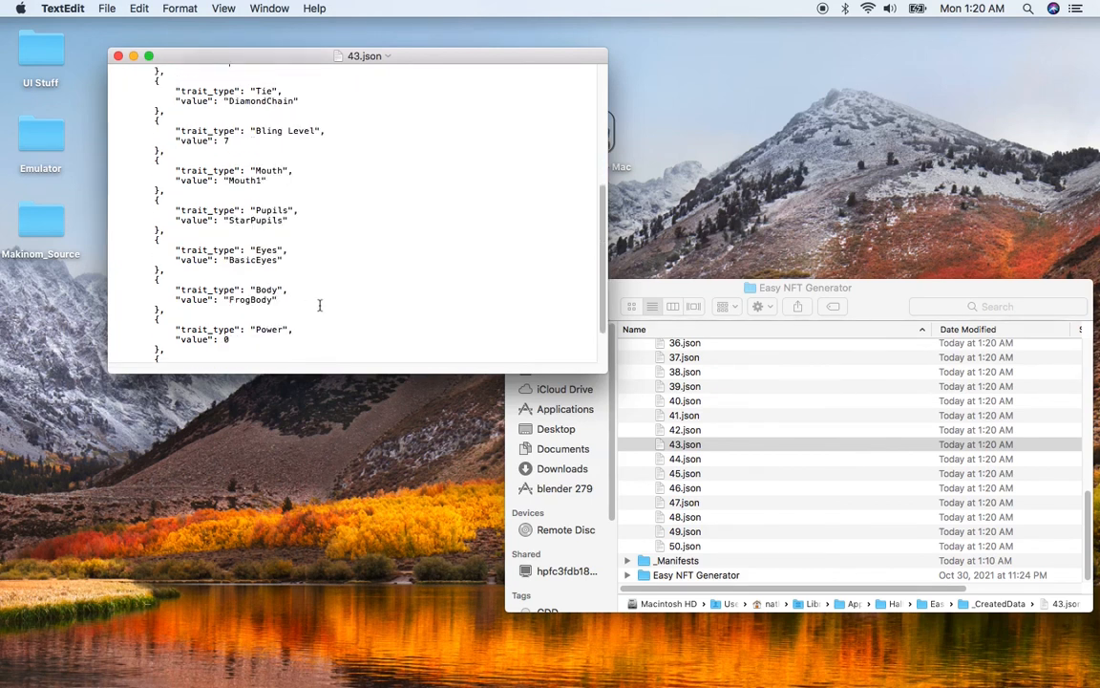
scroll(263, 315, "down", 1)
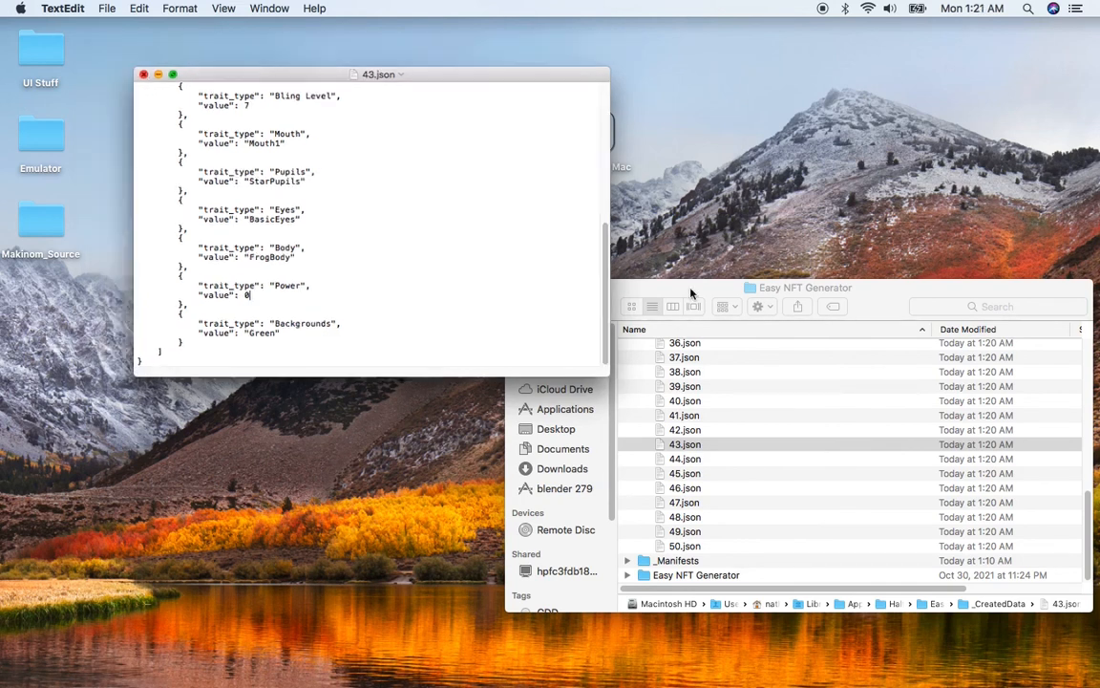
key("super+w")
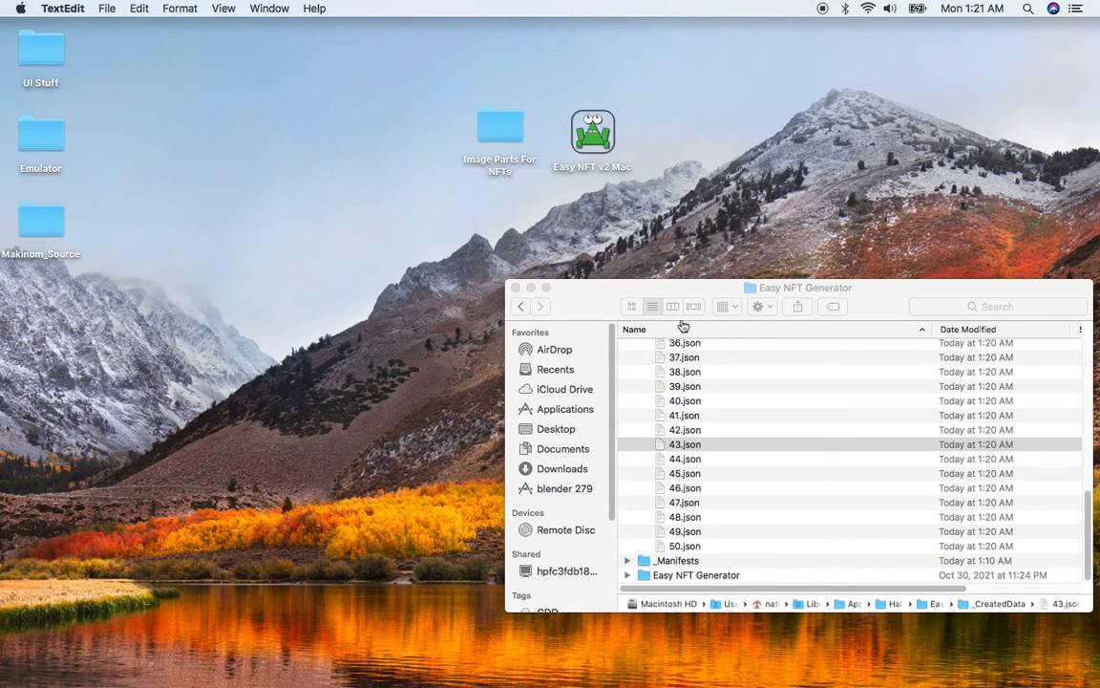
- Reopen 43.json from Finder to examine the order of its attributes, and return to Easy NFT v2 Mac after closing it
key("super+Tab")
key("super+Tab")
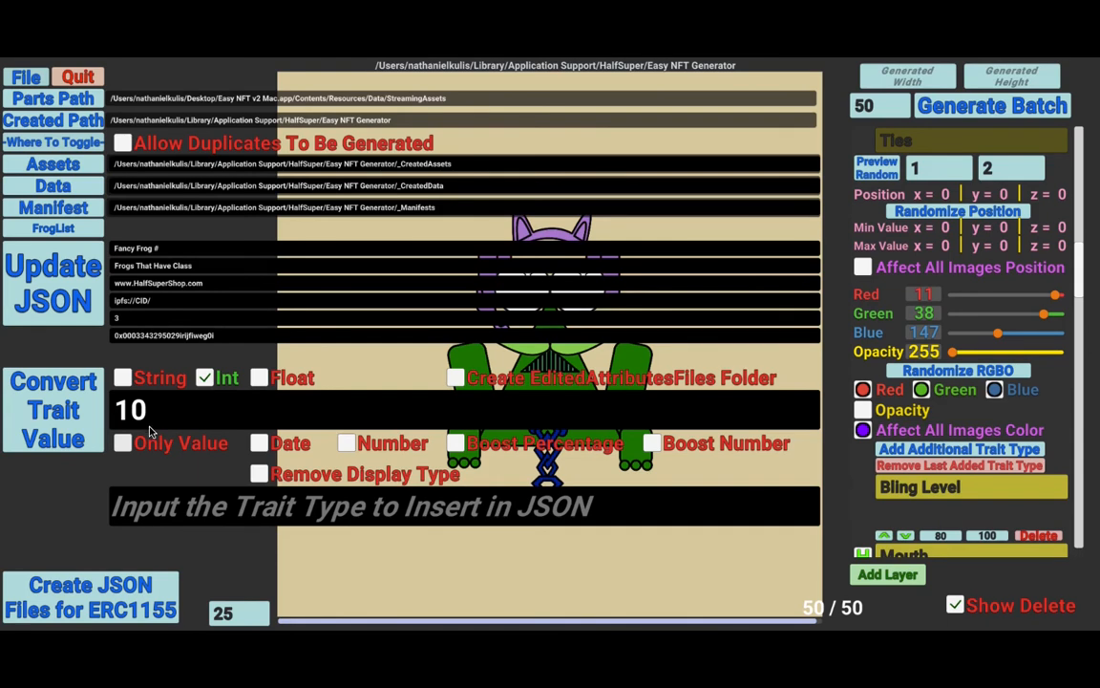
key("super+Tab")
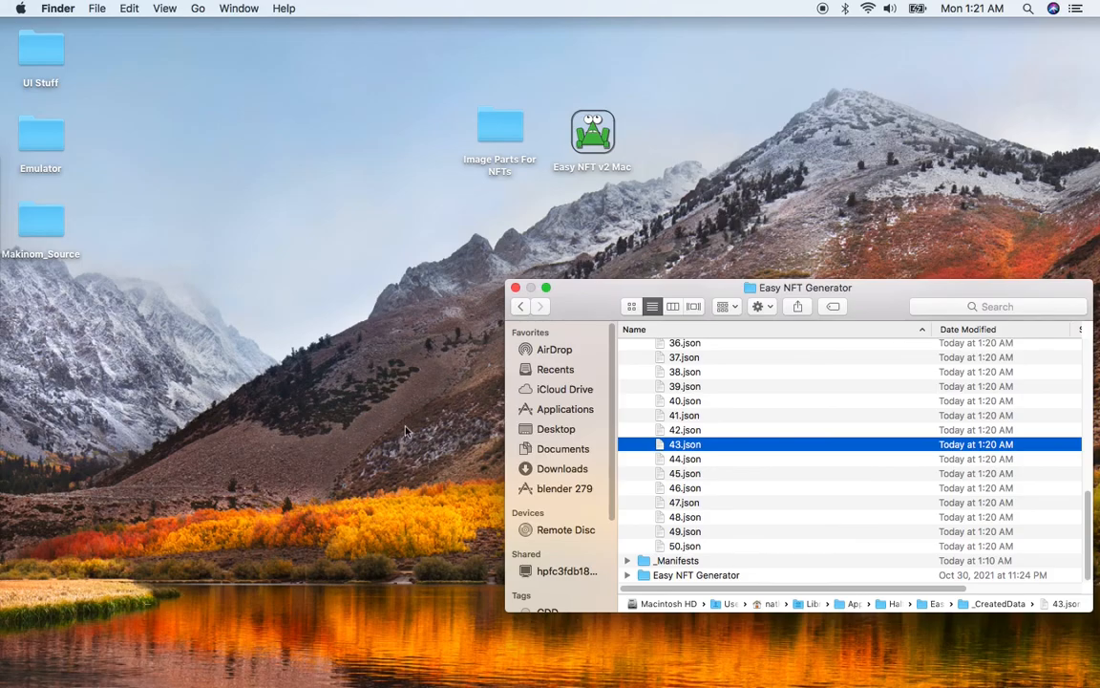
double_click(684, 448)
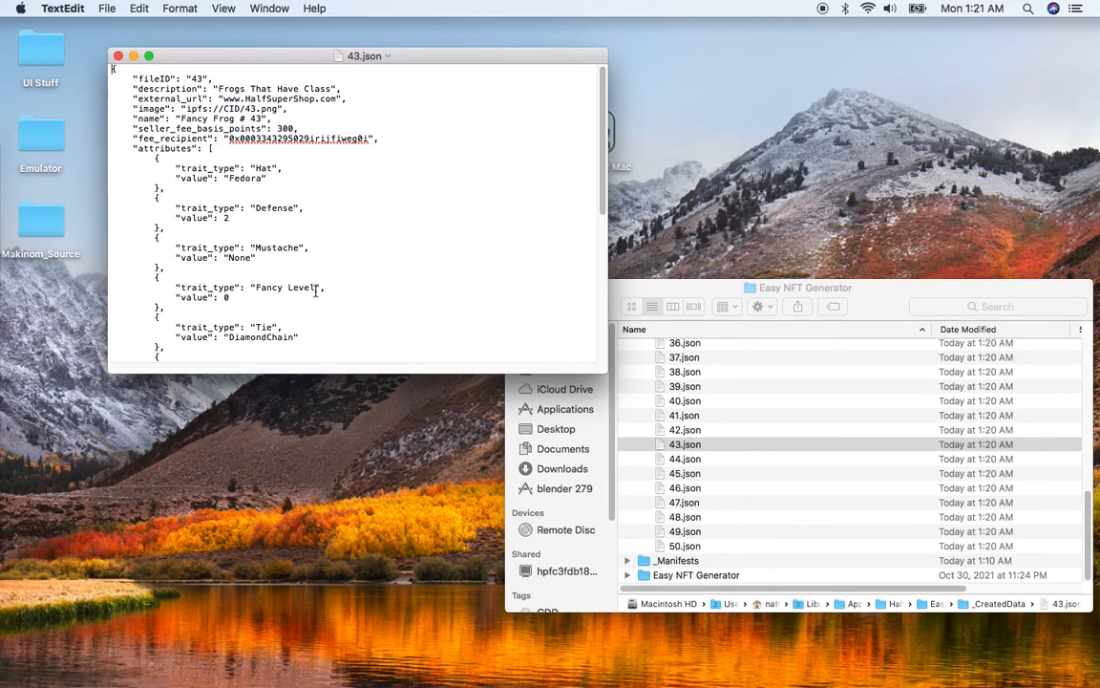
scroll(316, 290, "down", 5)
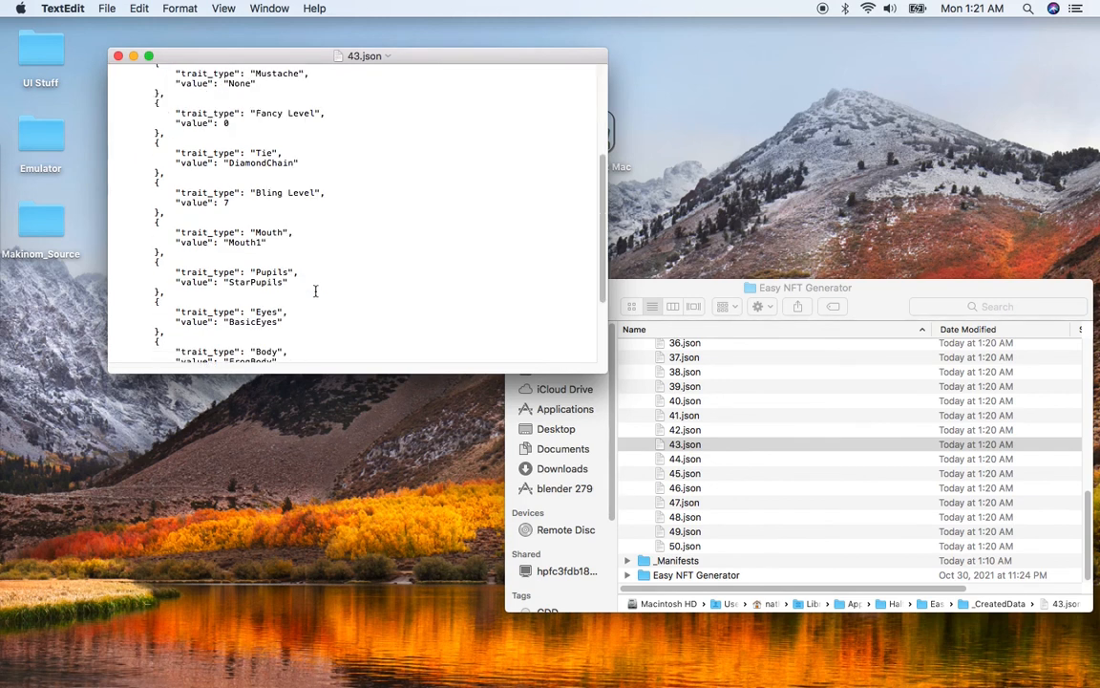
scroll(315, 290, "down", 3)
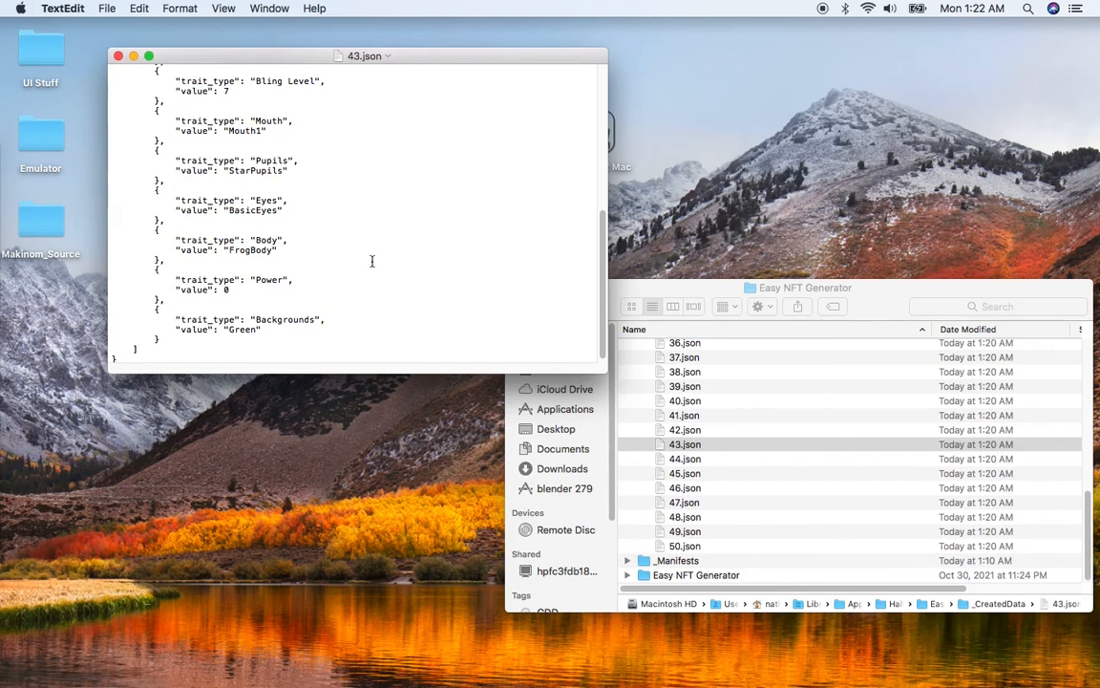
key("super+Tab")
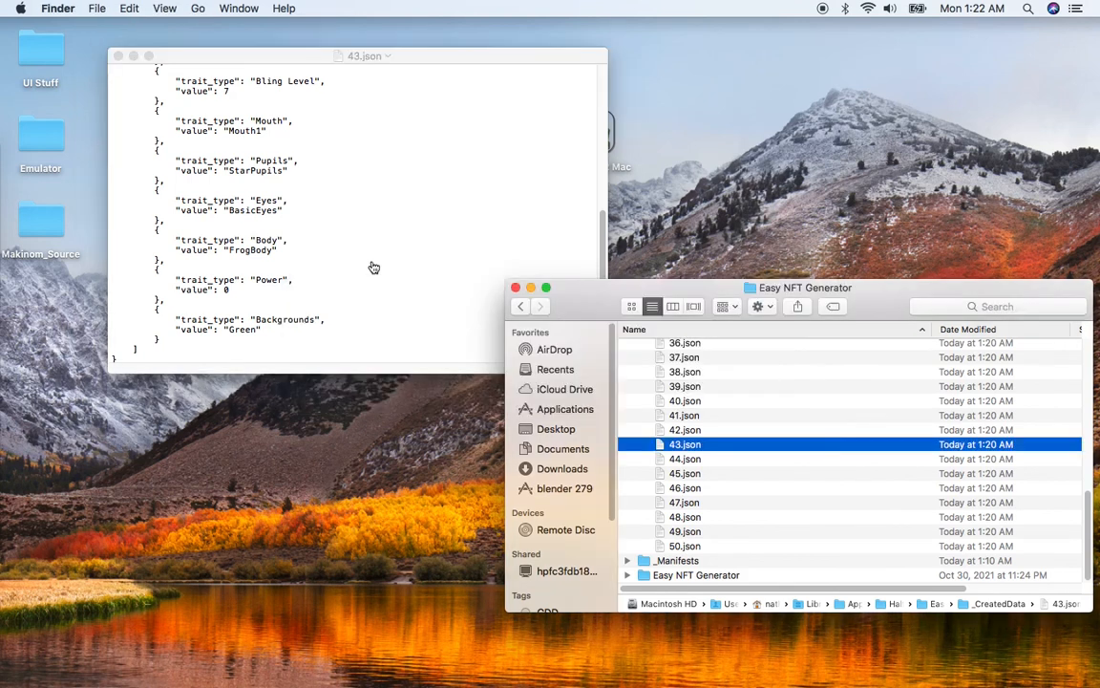
left_click(118, 57)
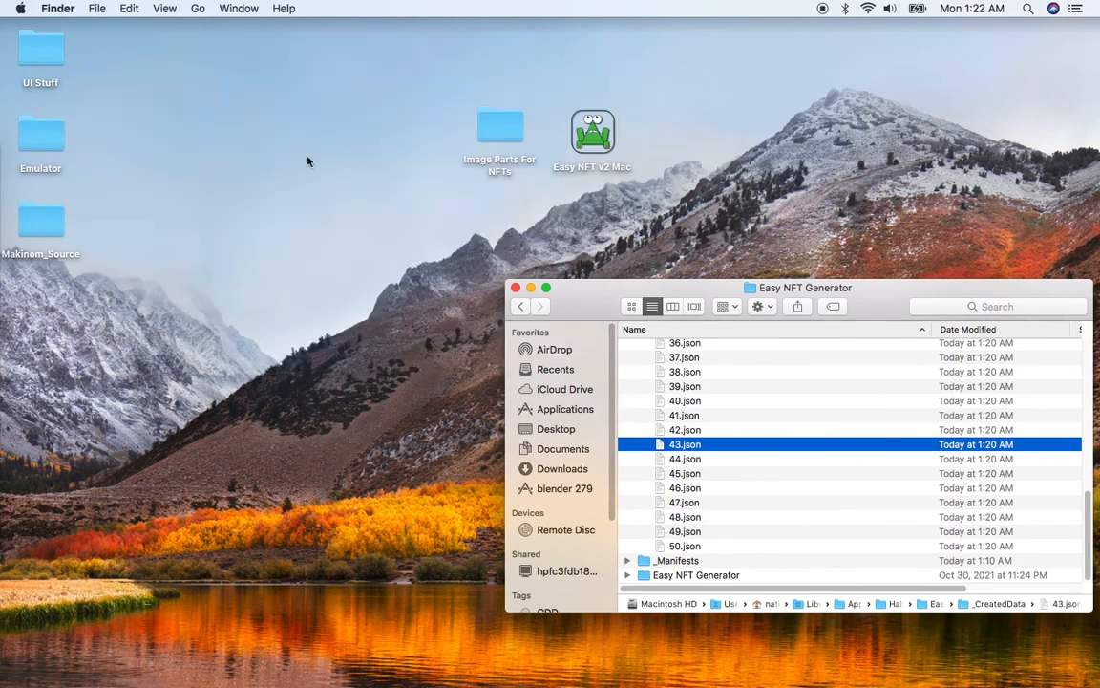
key("super+Tab")
key("super+Tab")
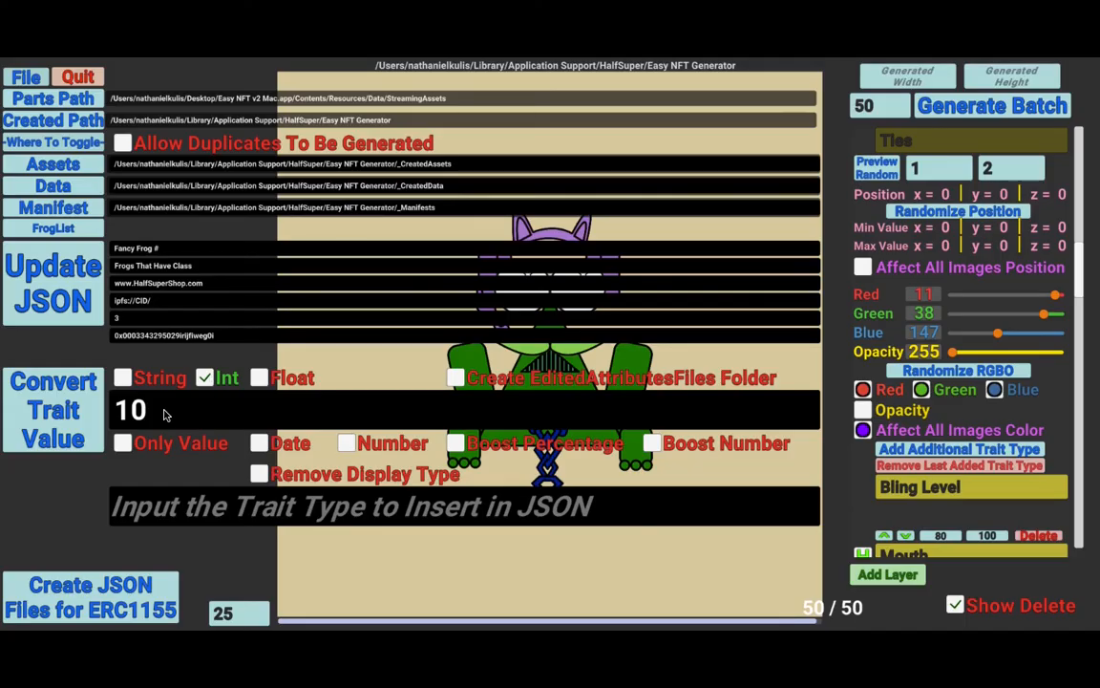
- Convert attribute index 9 (Body) to Int in the JSON files with the Only Value option enabled
left_click(164, 414)
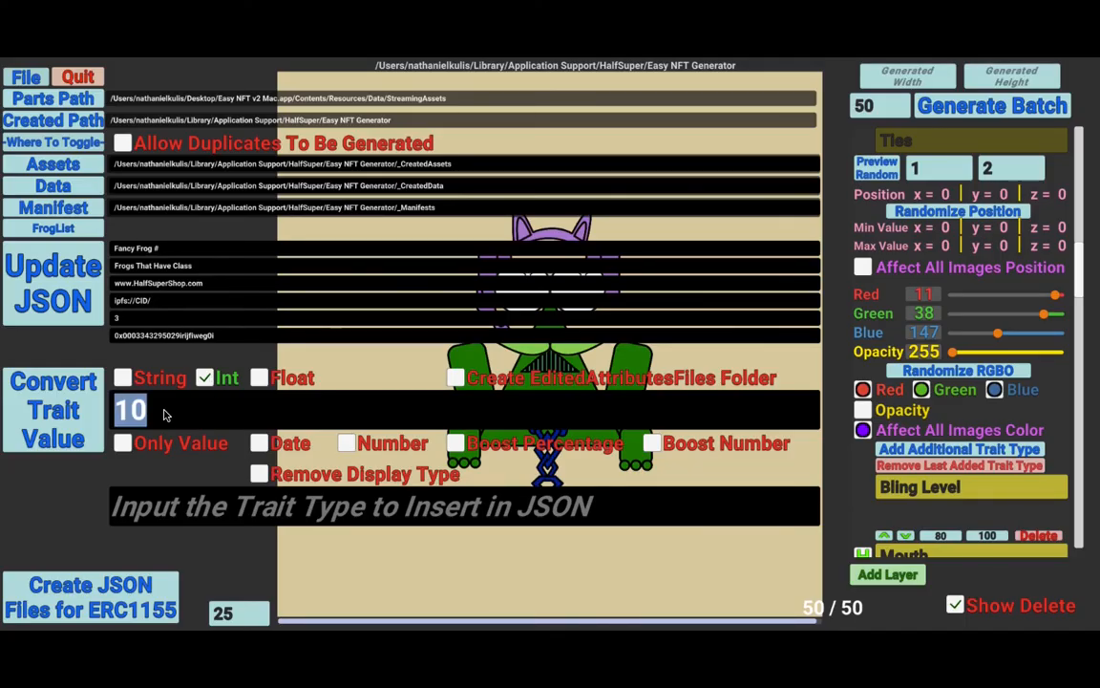
type("9")
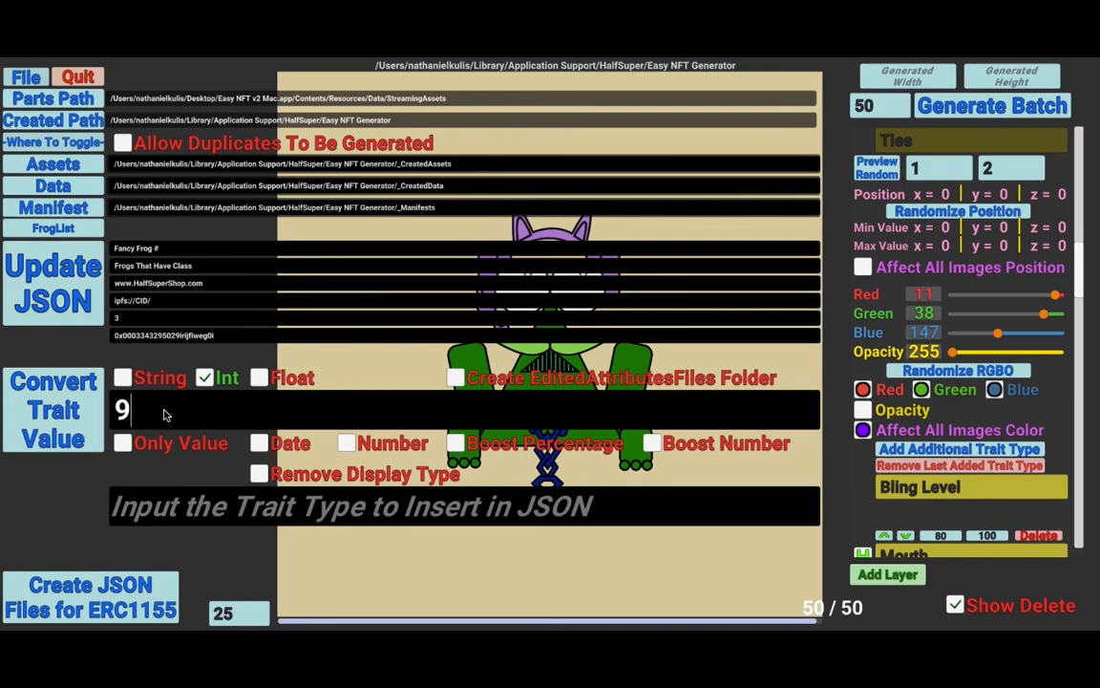
left_click(123, 445)
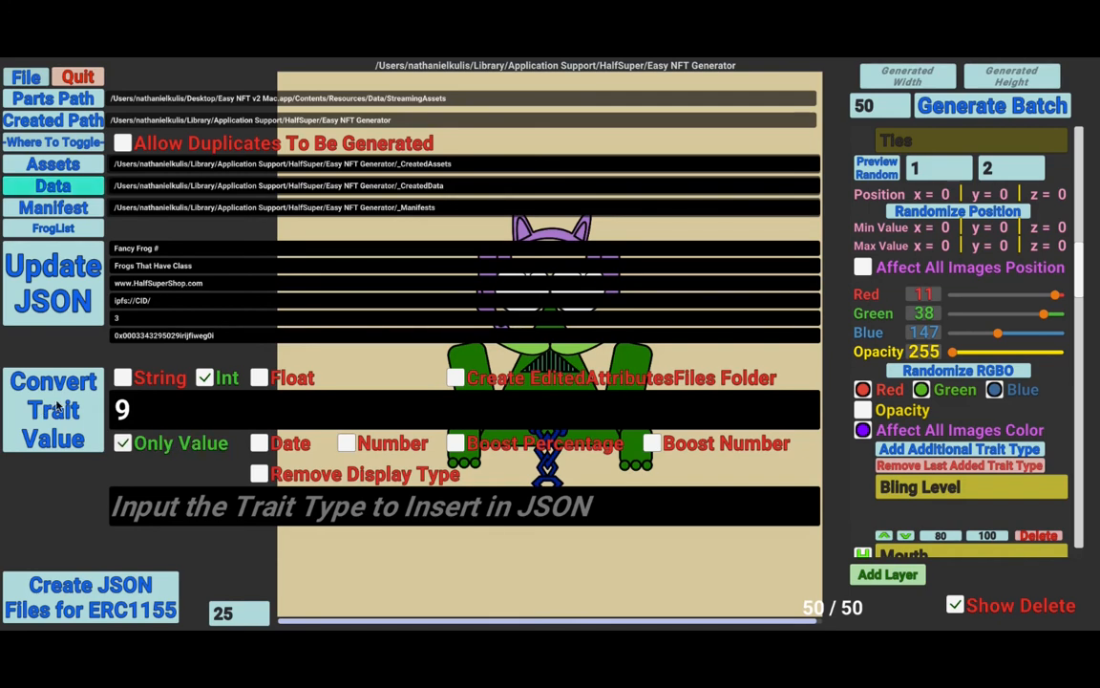
left_click(55, 408)
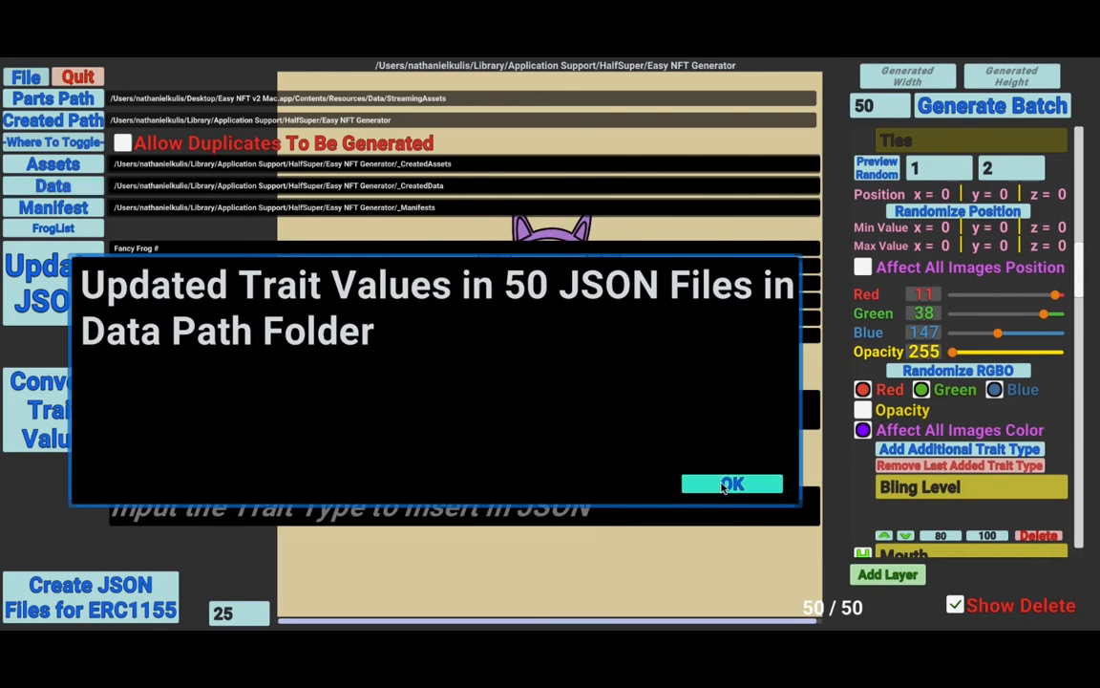
left_click(731, 484)
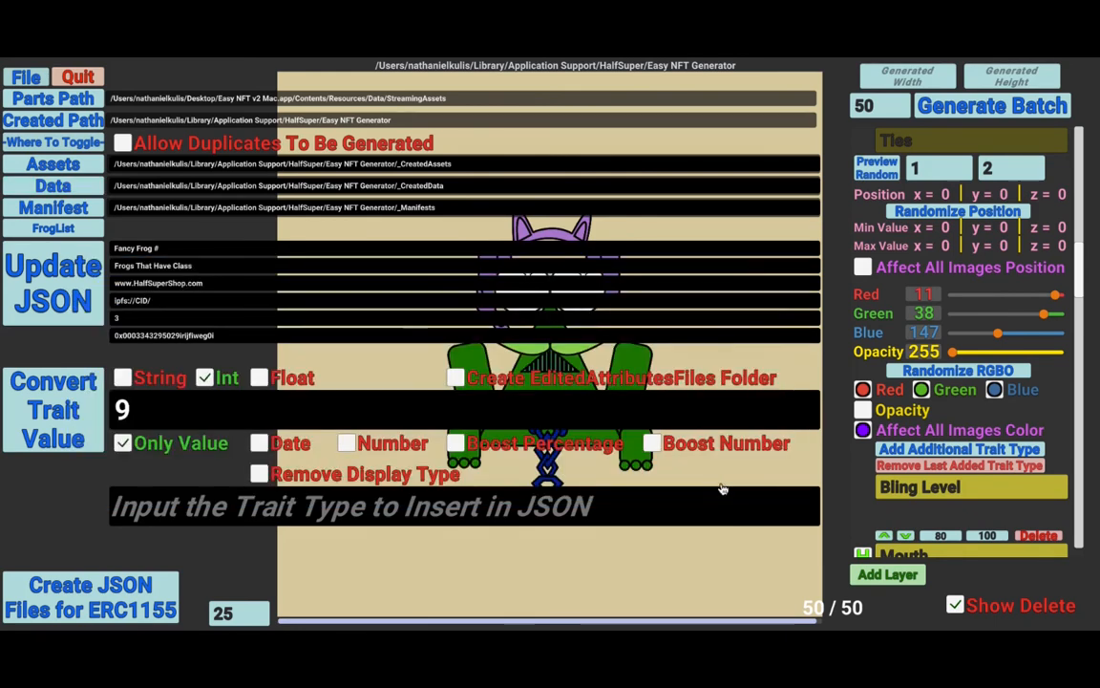
- Switch to Finder, open 38.json and examine the value-only attribute between Eyes and Power
key("super+Tab")
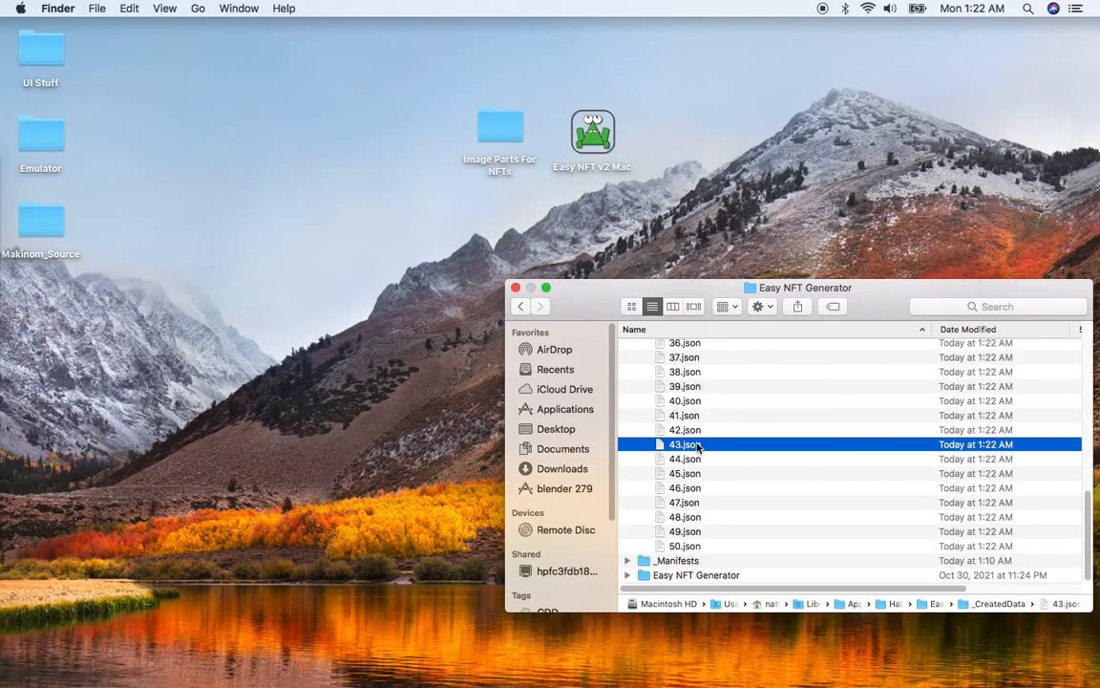
left_click(689, 374)
double_click(691, 374)
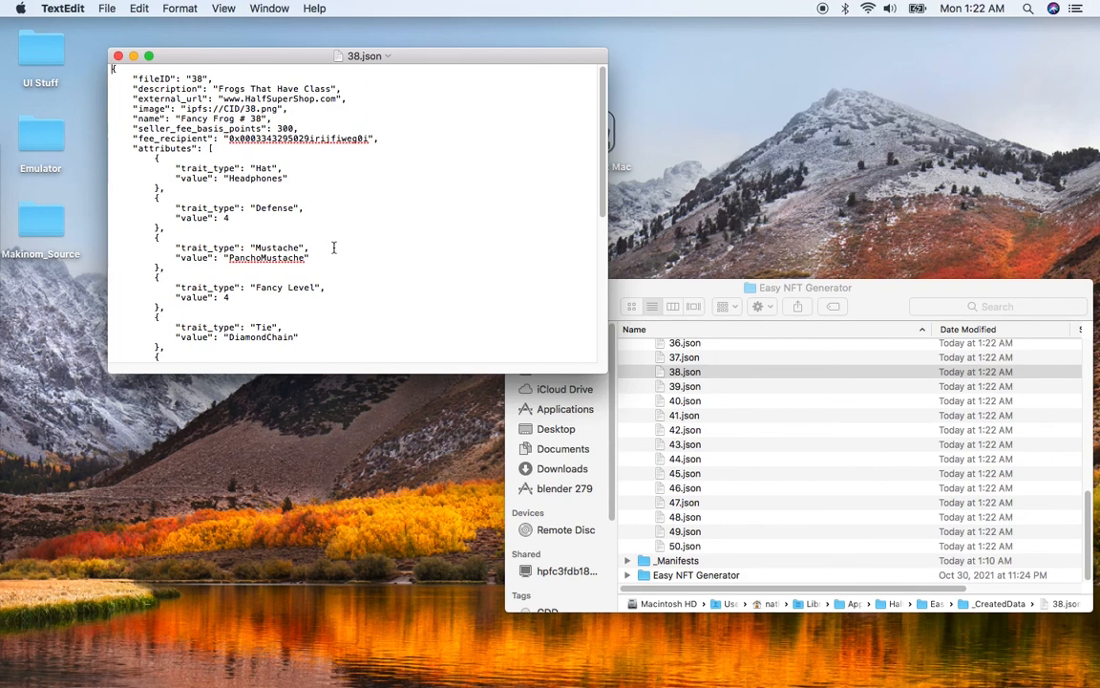
scroll(341, 257, "down", 1)
scroll(341, 258, "down", 2)
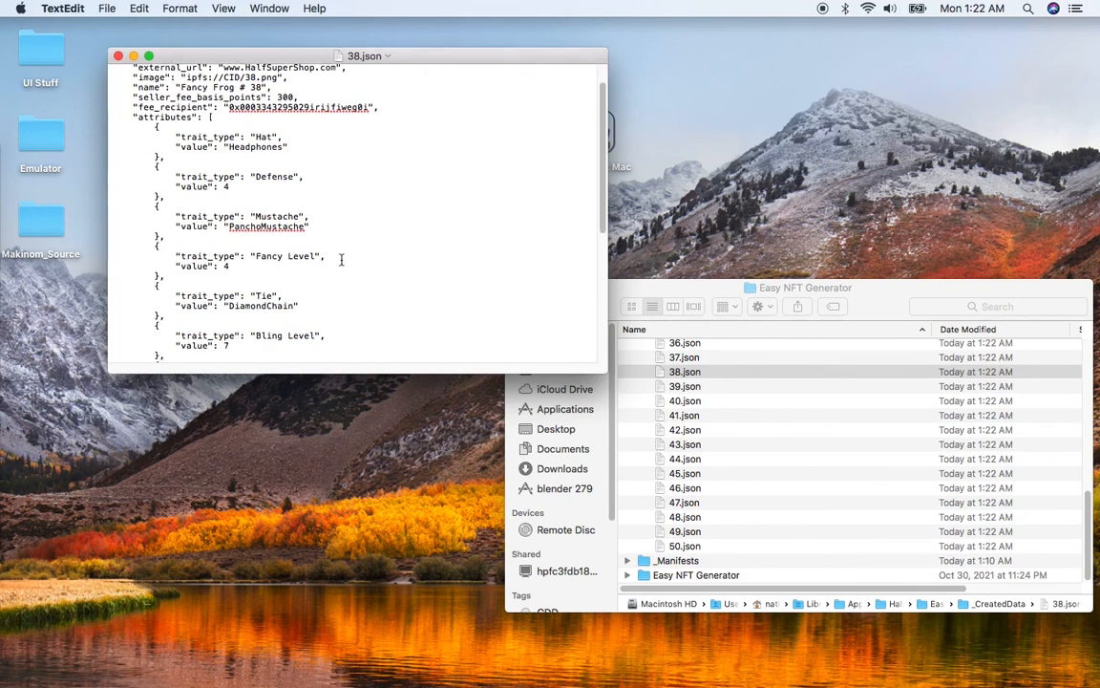
scroll(341, 259, "down", 8)
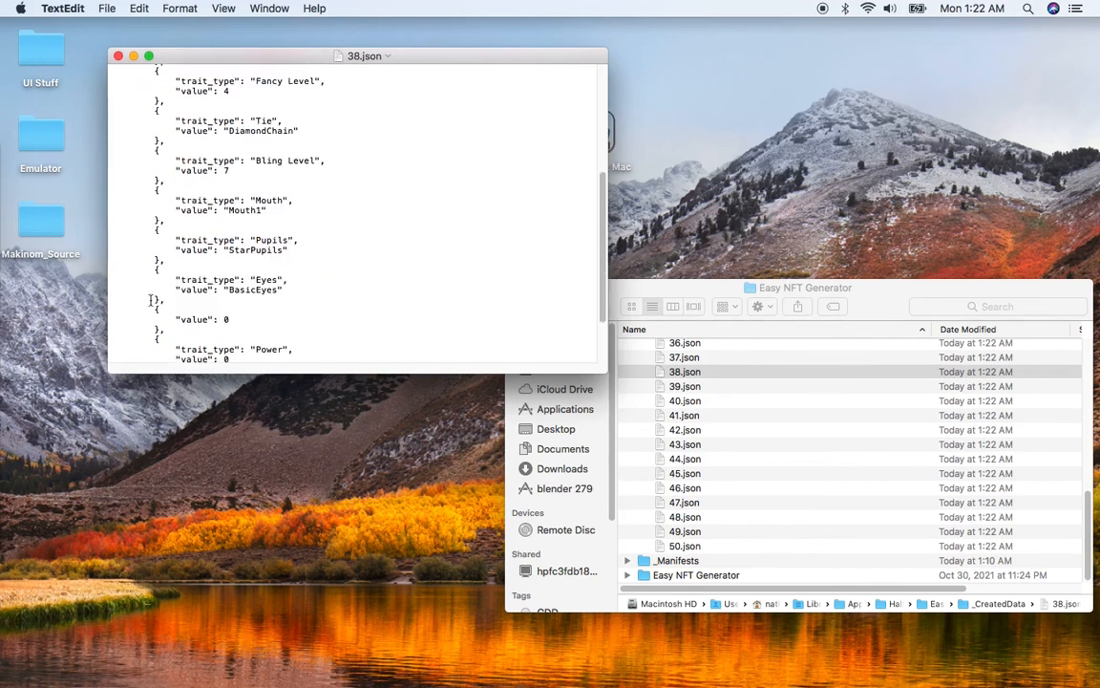
scroll(244, 277, "down", 3)
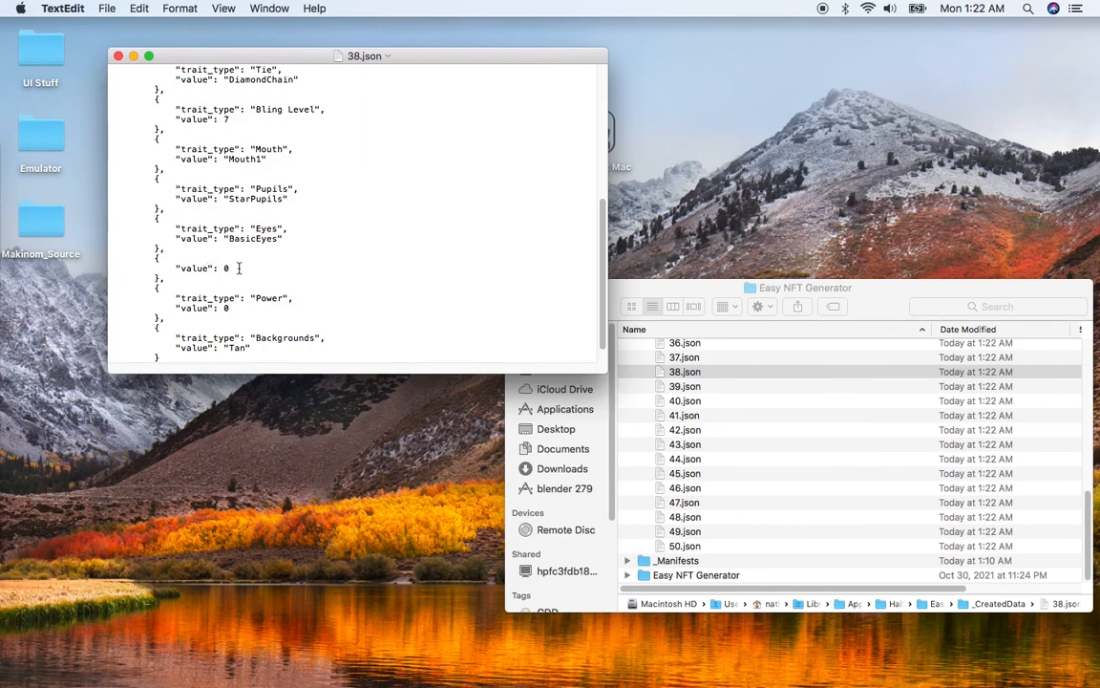
left_click(236, 269)
left_click_drag(177, 268, 261, 268)
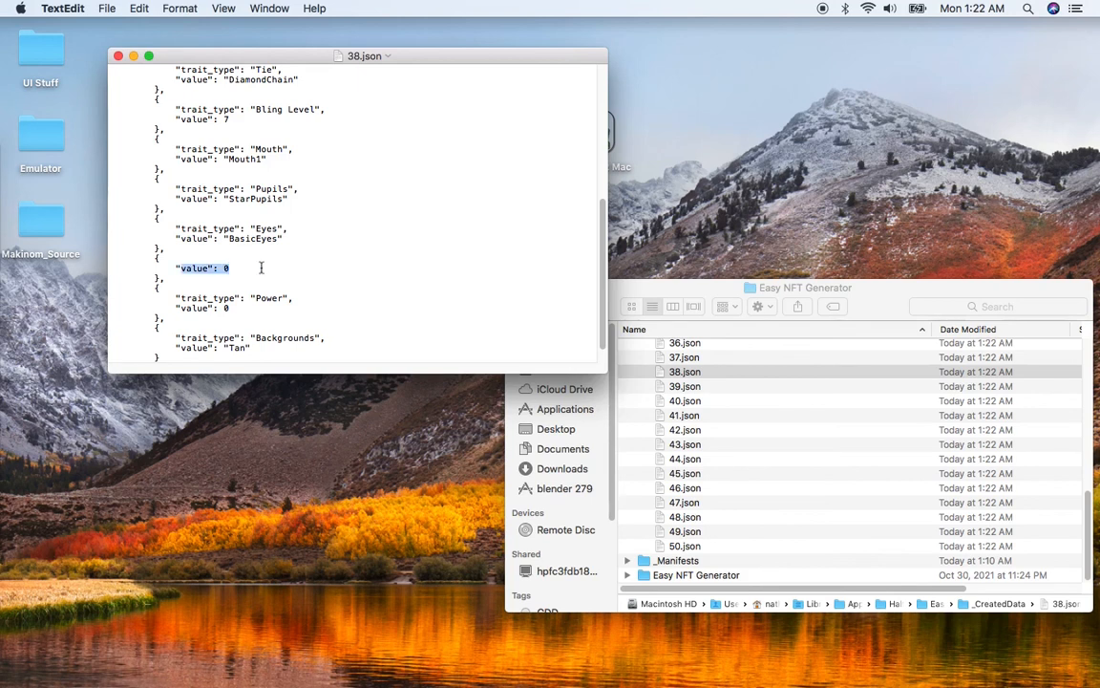
left_click(260, 268)
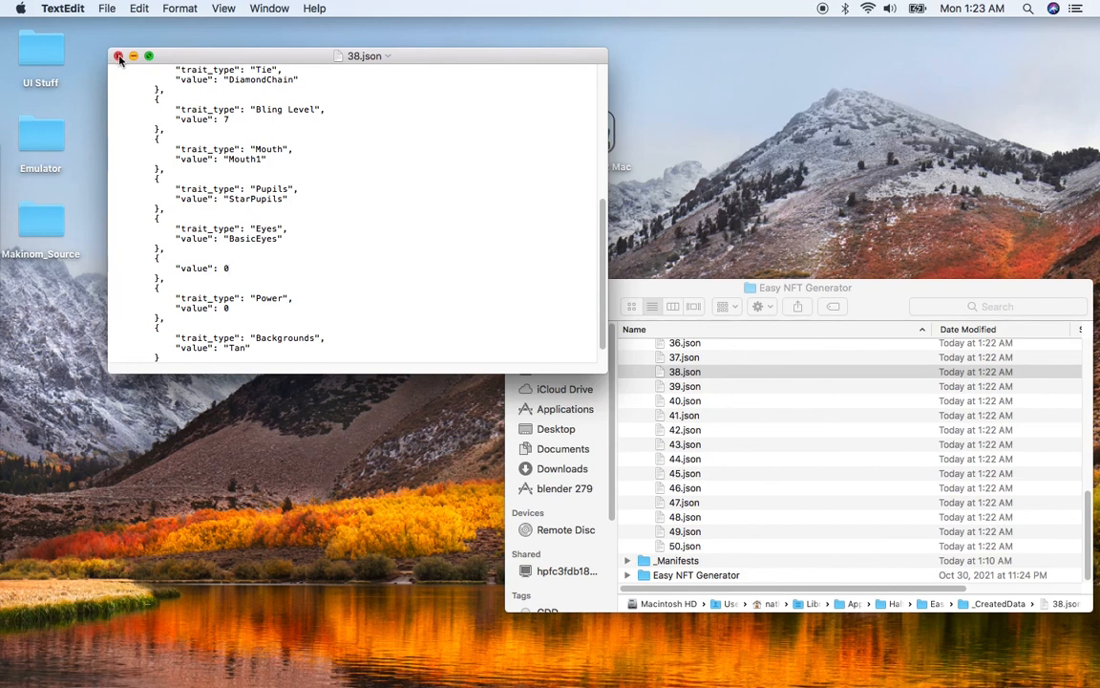
- Close 38.json and switch back to Easy NFT v2 Mac
key("super+w")
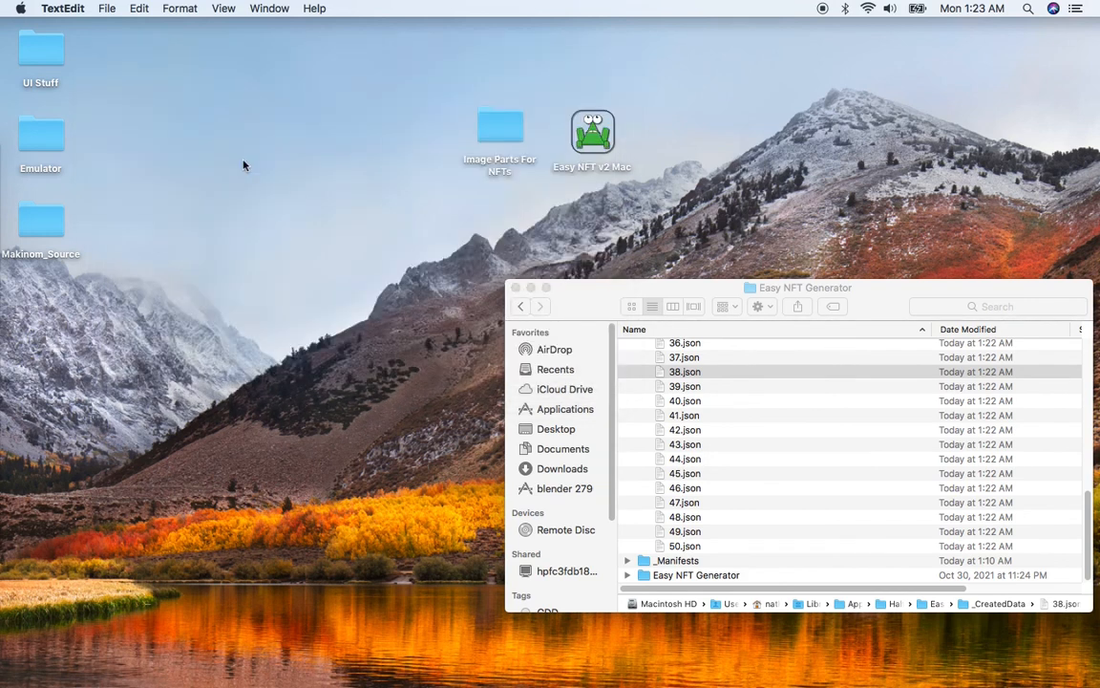
key("super+Tab")
key("super+Tab")
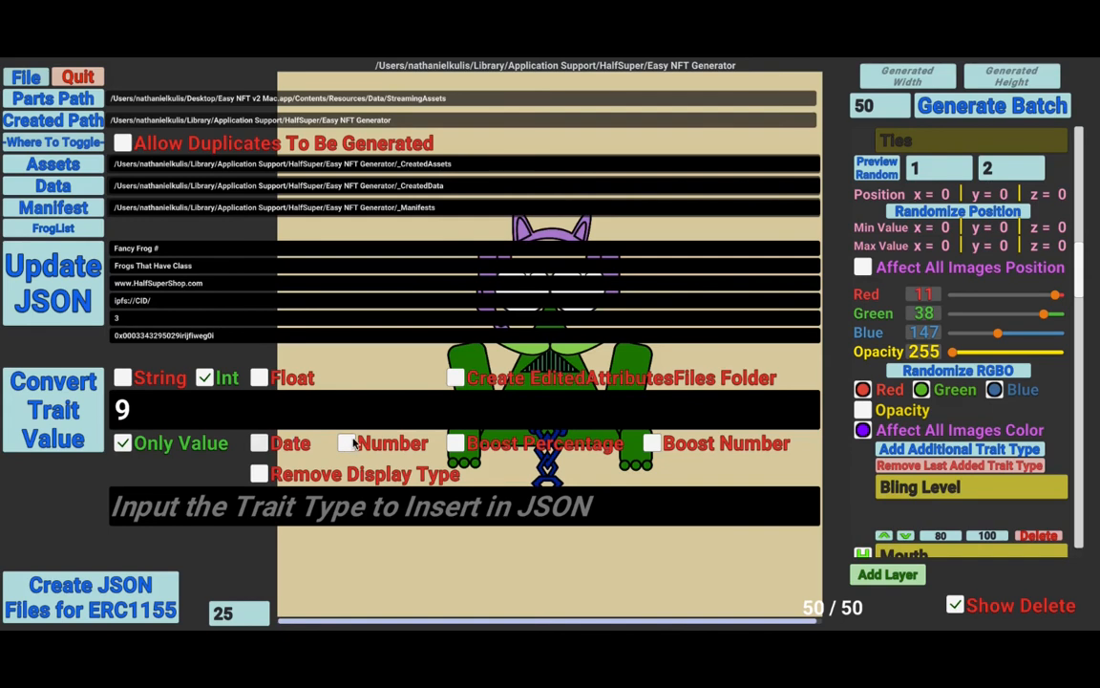
- Disable Only Value, insert the trait type "Frog Body" and convert attribute index 9 to Int in the JSON files
left_click(123, 443)
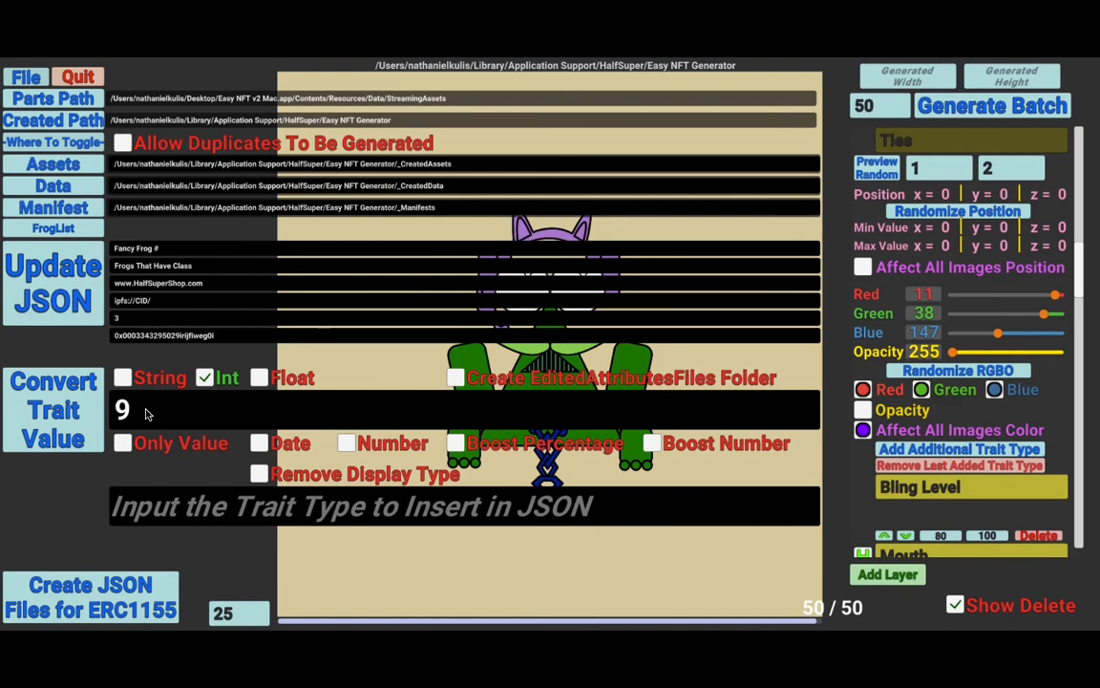
left_click(242, 506)
type("Body")
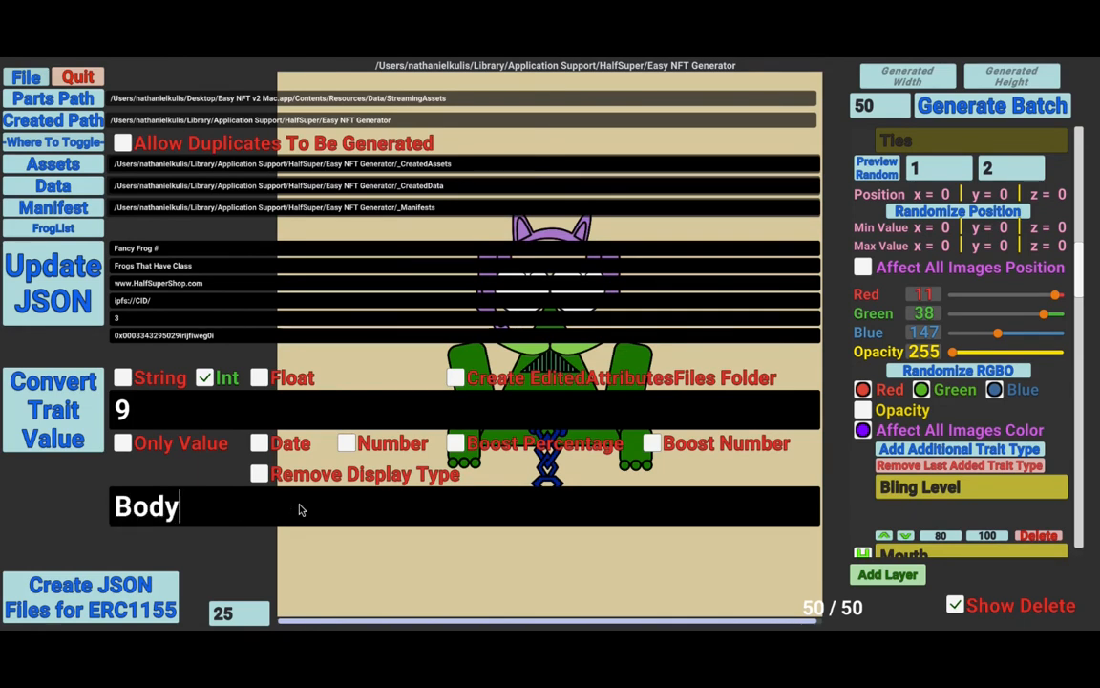
key("Return")
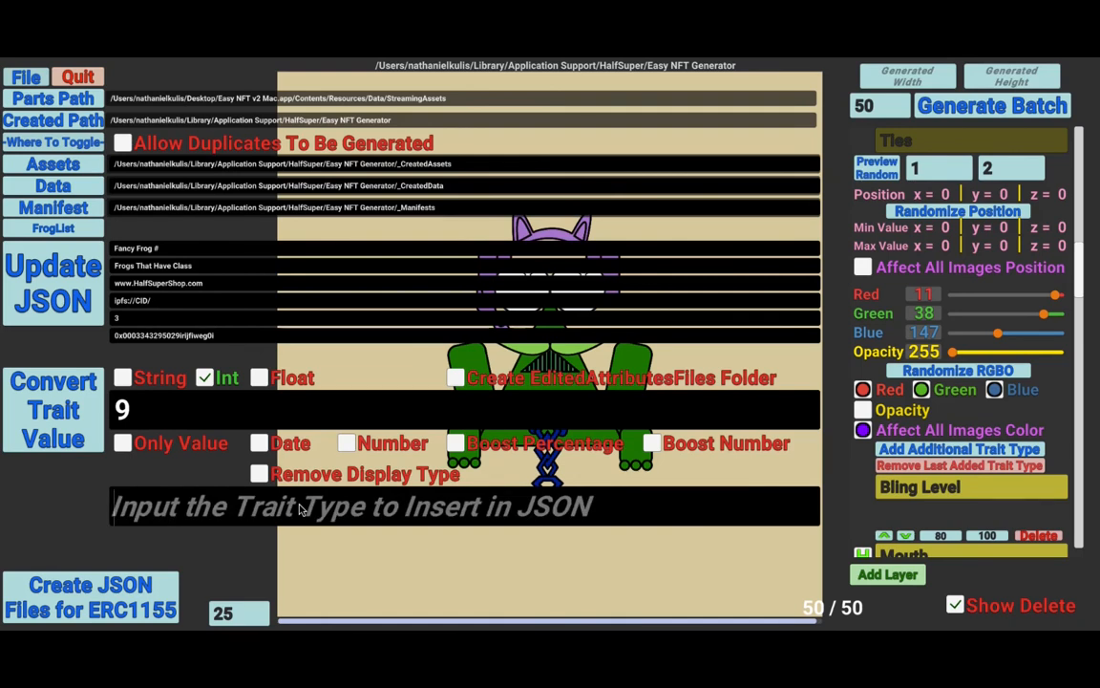
type("Frog")
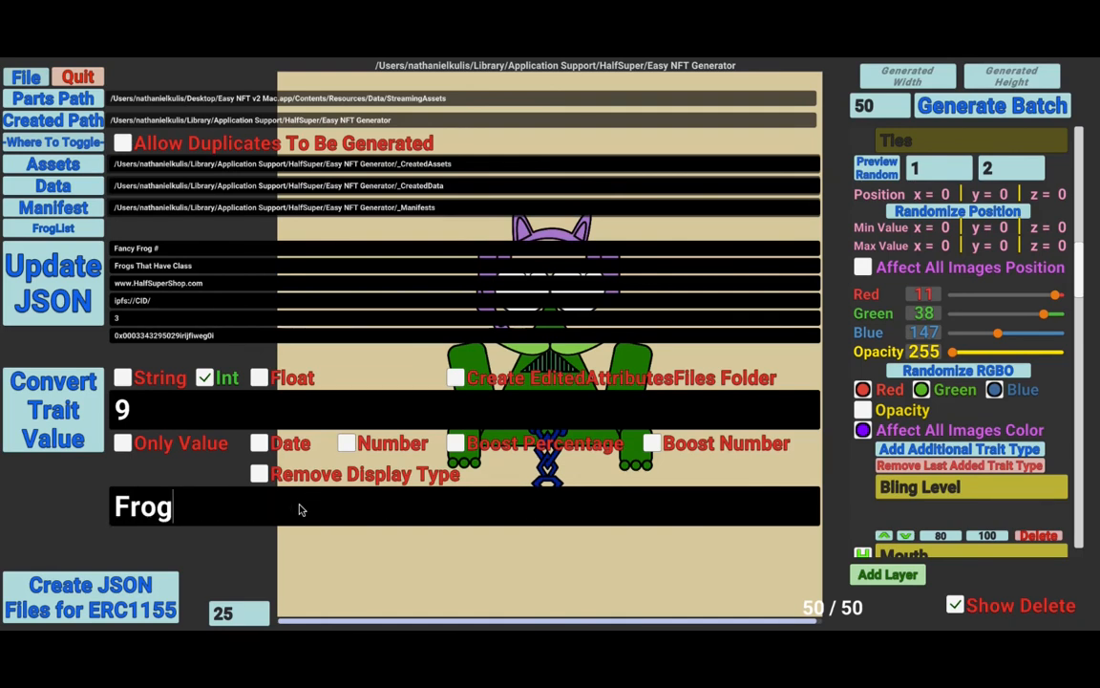
type(" Body")
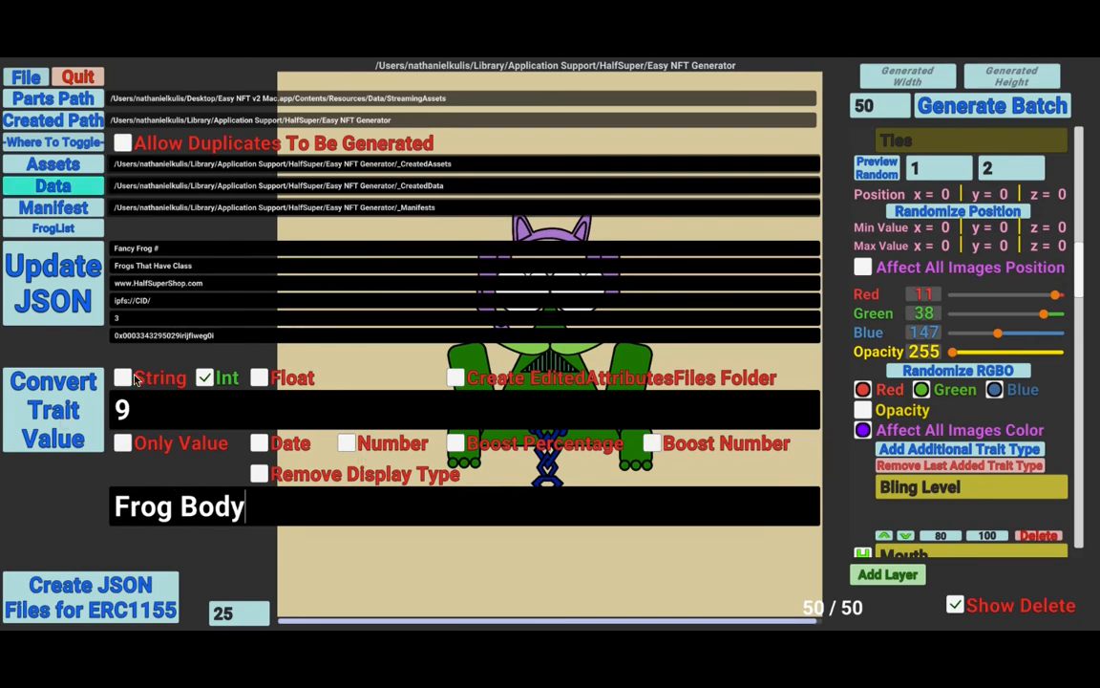
left_click(80, 408)
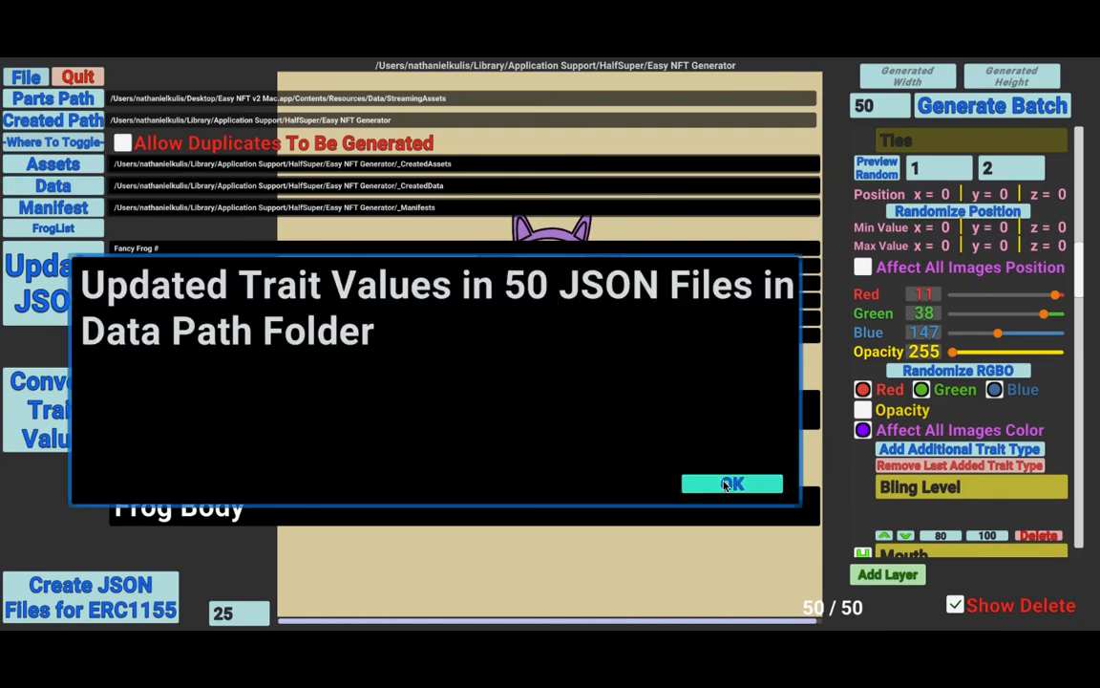
left_click(728, 484)
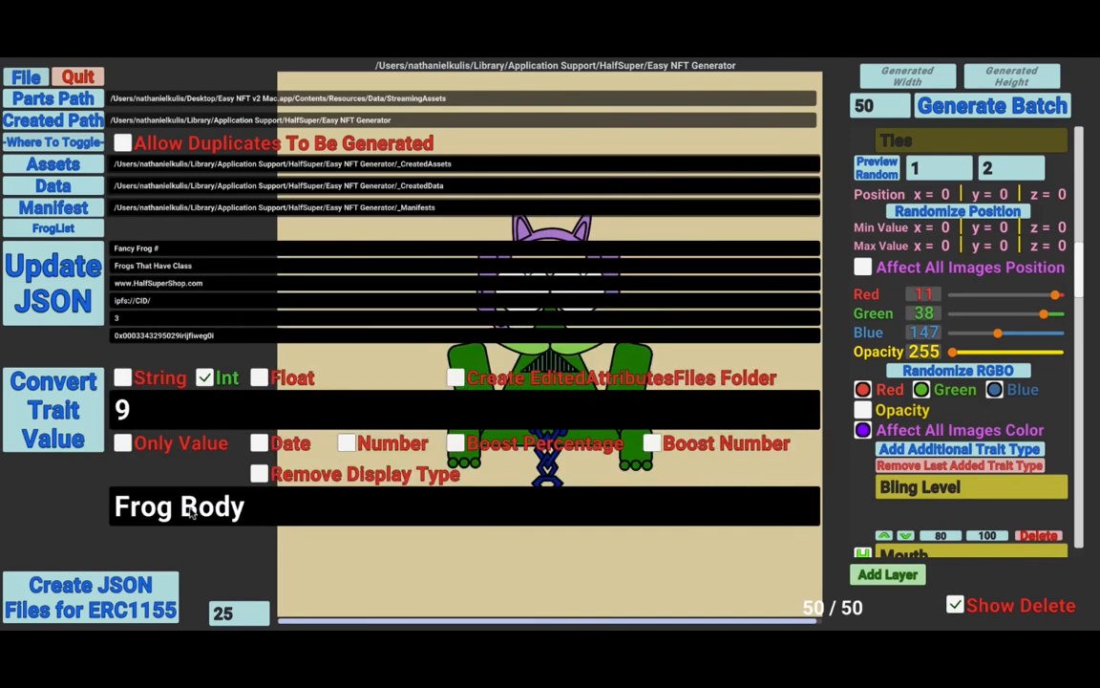
- Switch to Finder, open 40.json and examine the trait type inserted between Eyes and Power
key("super+Tab")
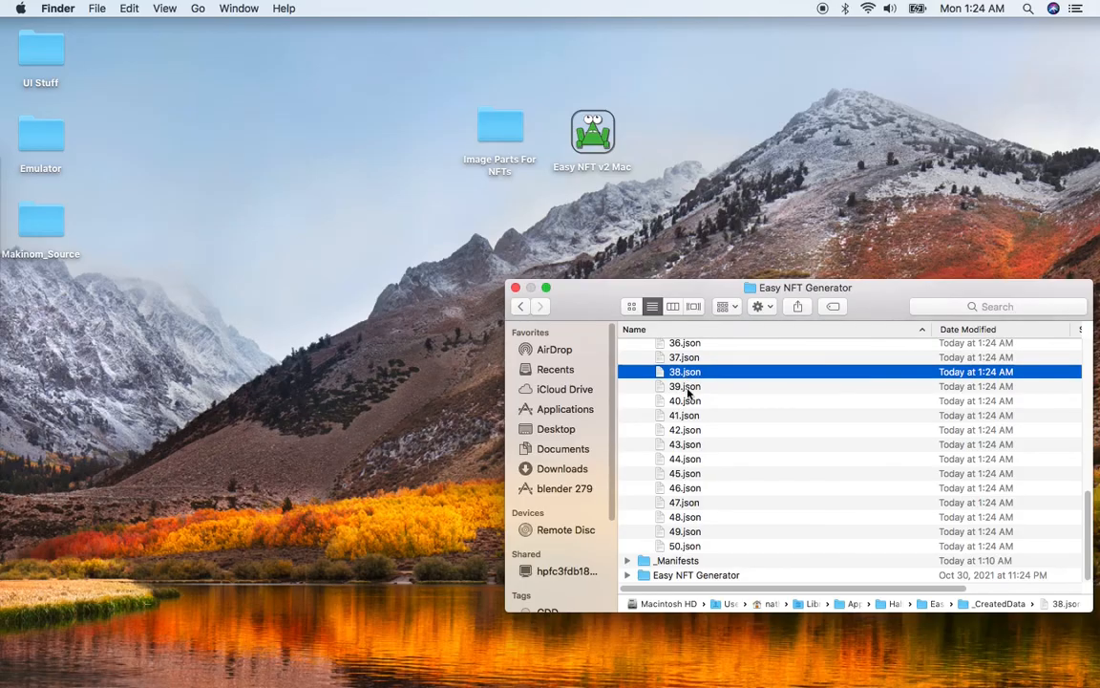
left_click(685, 403)
double_click(686, 403)
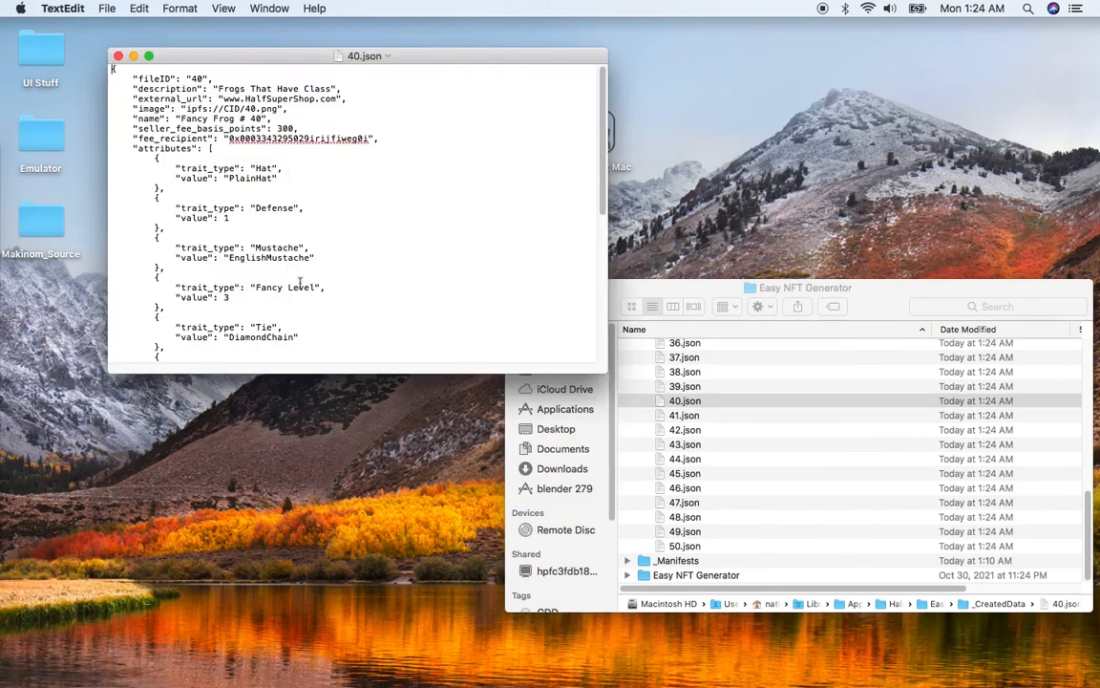
scroll(299, 282, "down", 10)
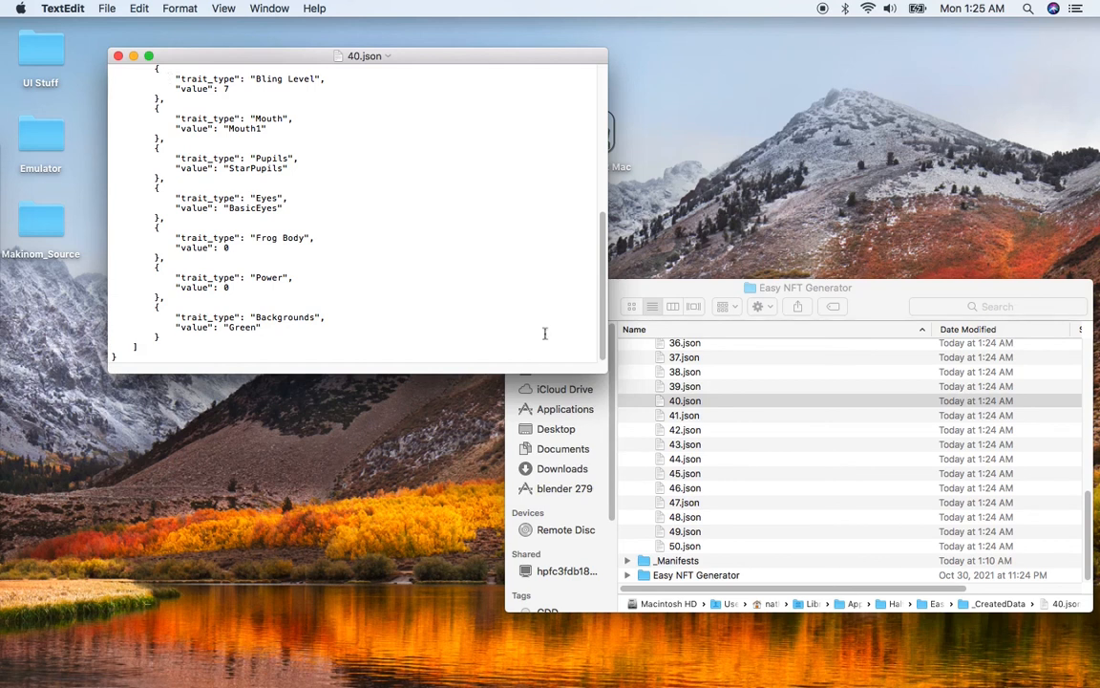
- Close 40.json, switch back to Easy NFT v2 Mac and enable the Create EditedAttributesFiles Folder option
left_click(118, 56)
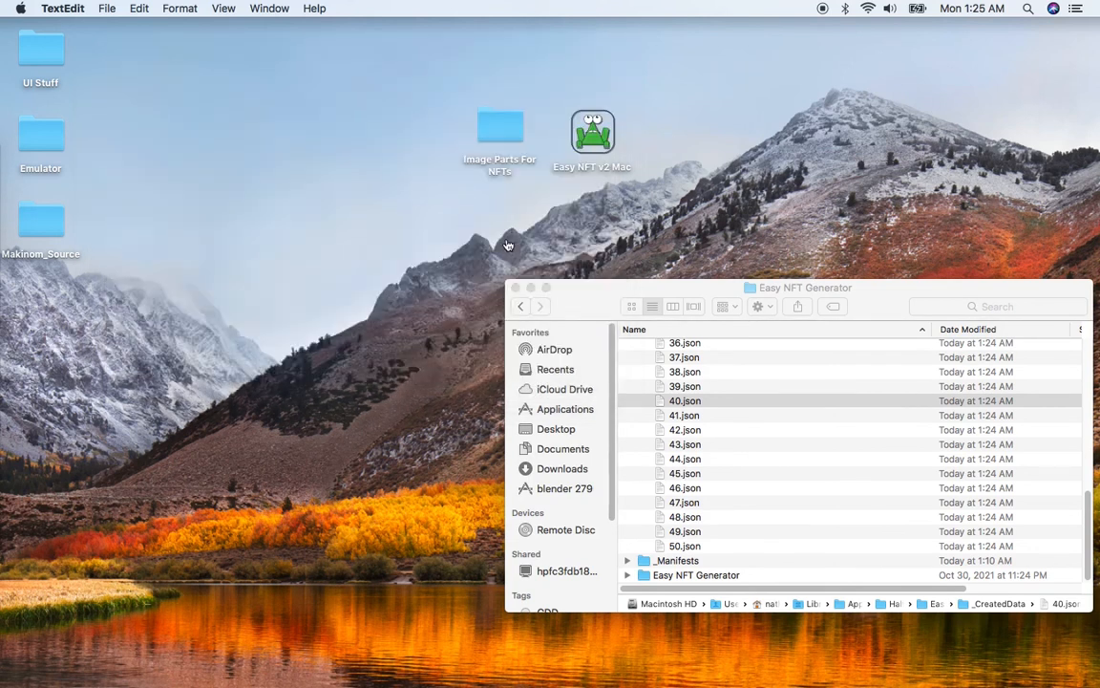
key("super+Tab")
key("super+Tab")
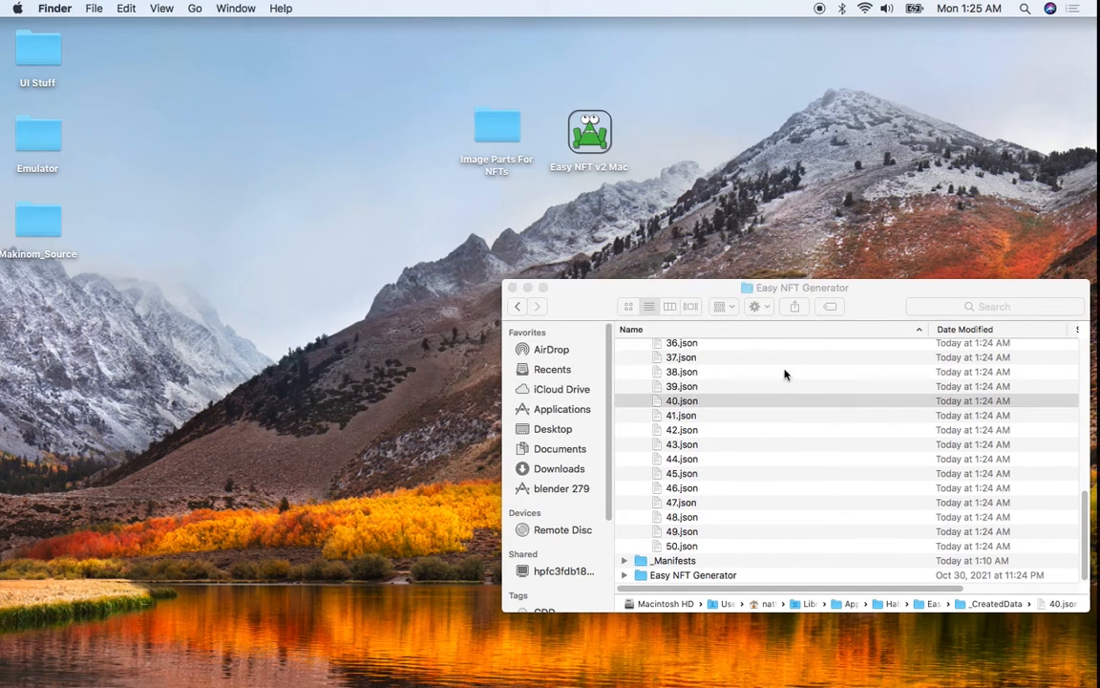
key("super+Tab")
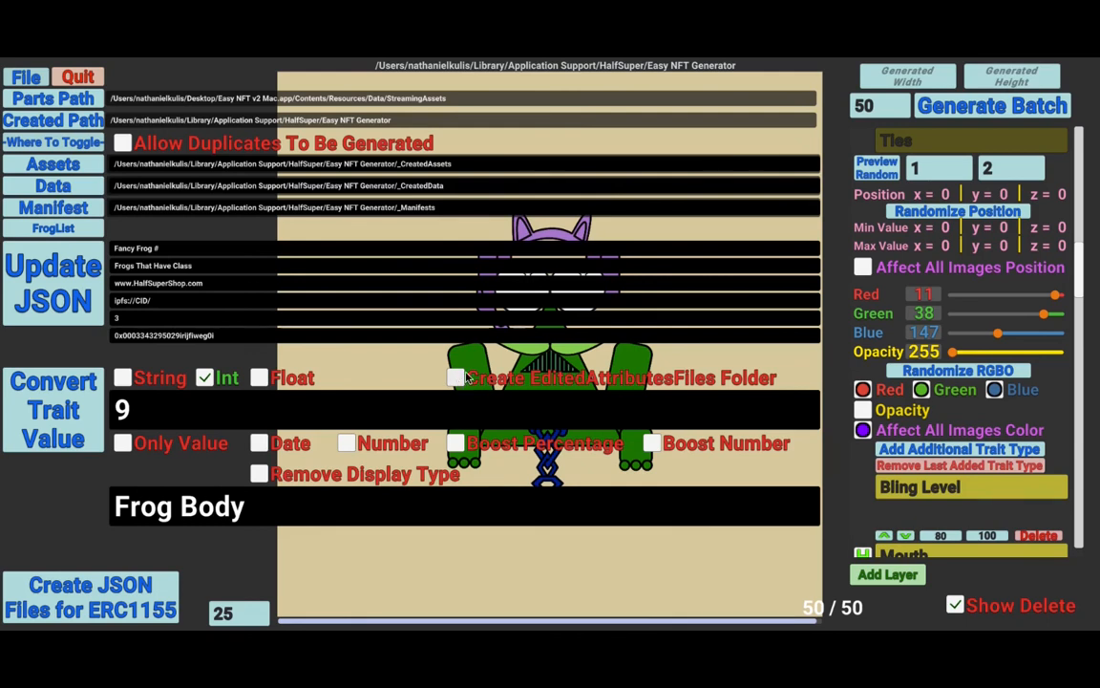
left_click(451, 378)
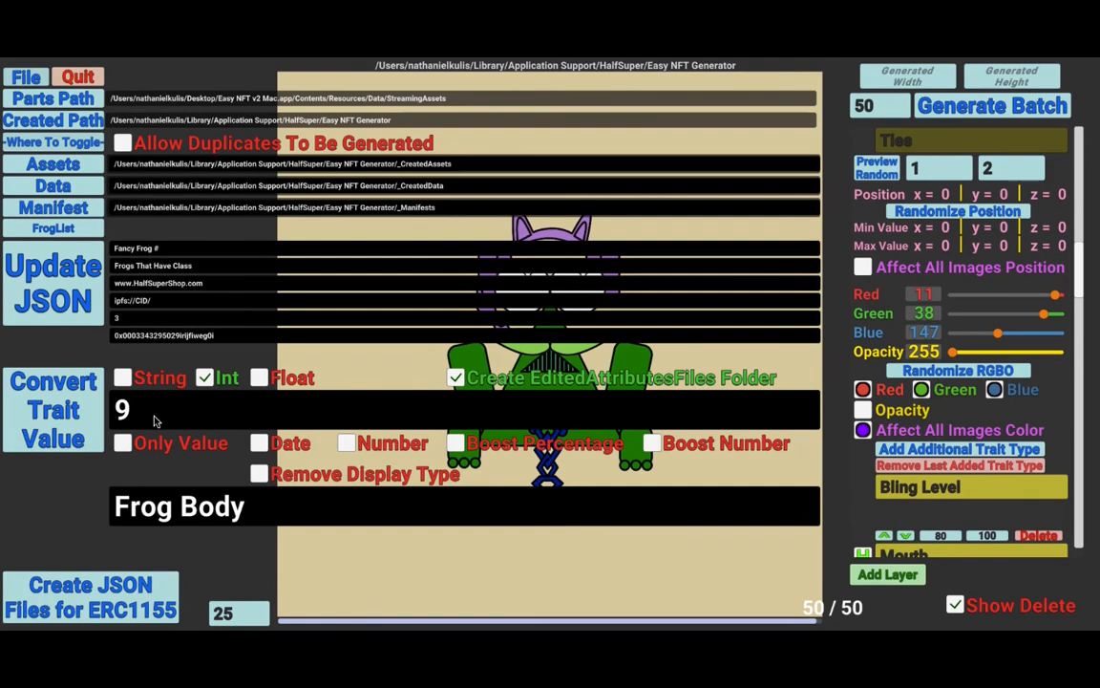
- Switch to Finder, open 42.json to examine the order of its attributes, and return to Easy NFT v2 Mac after closing it
key("super+Tab")
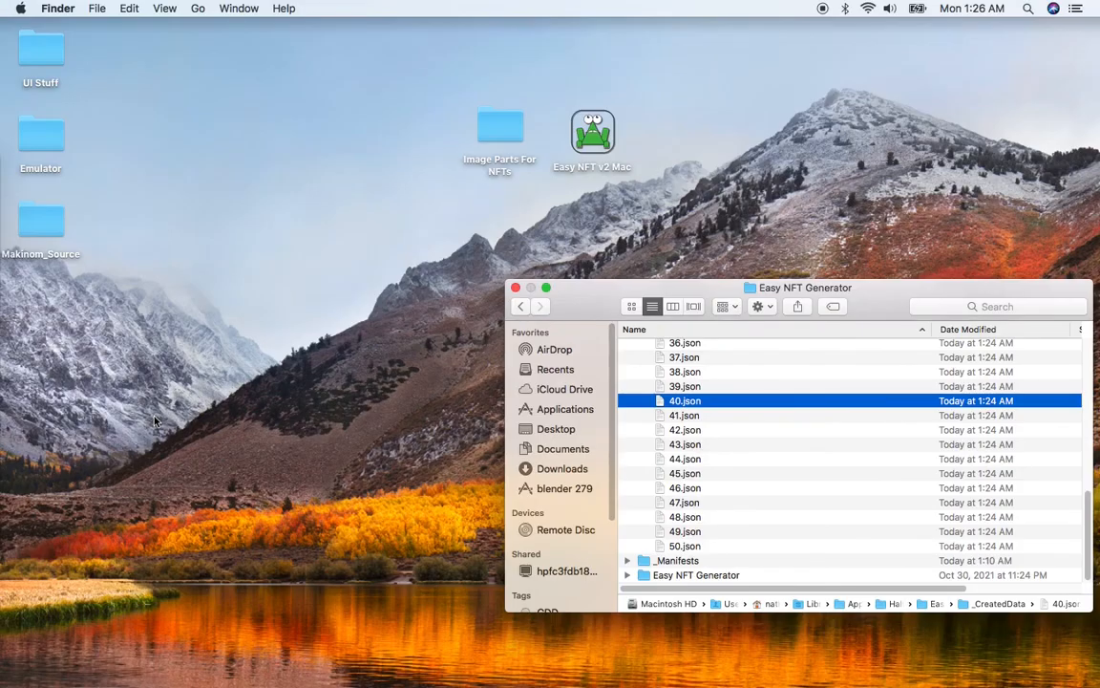
left_click(689, 432)
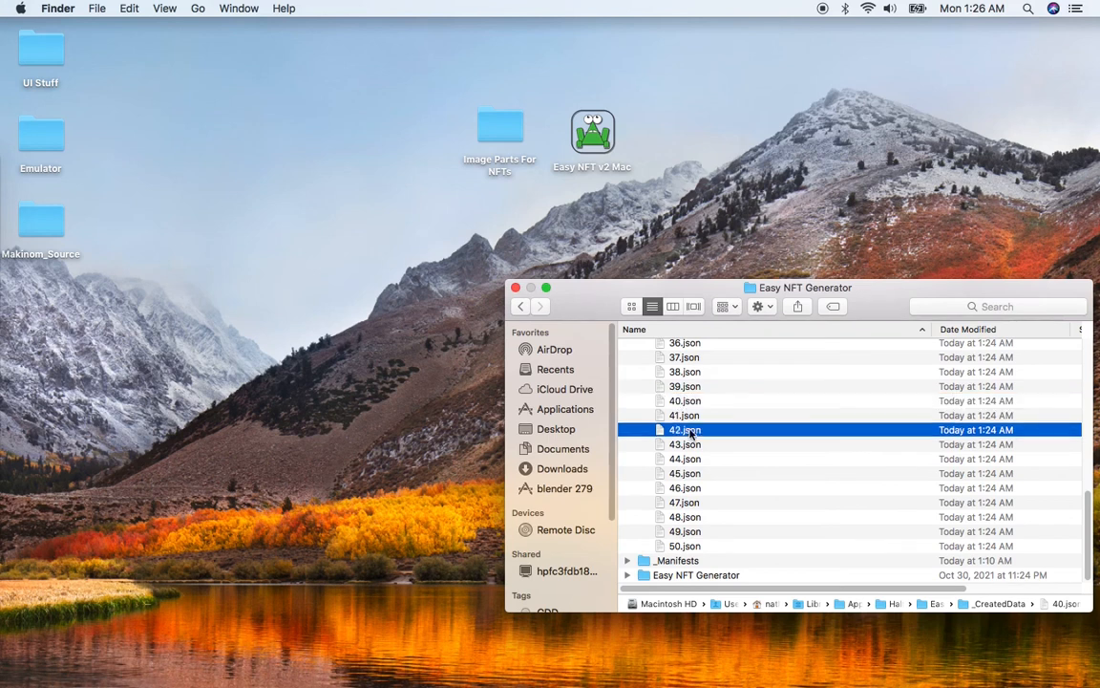
double_click(690, 432)
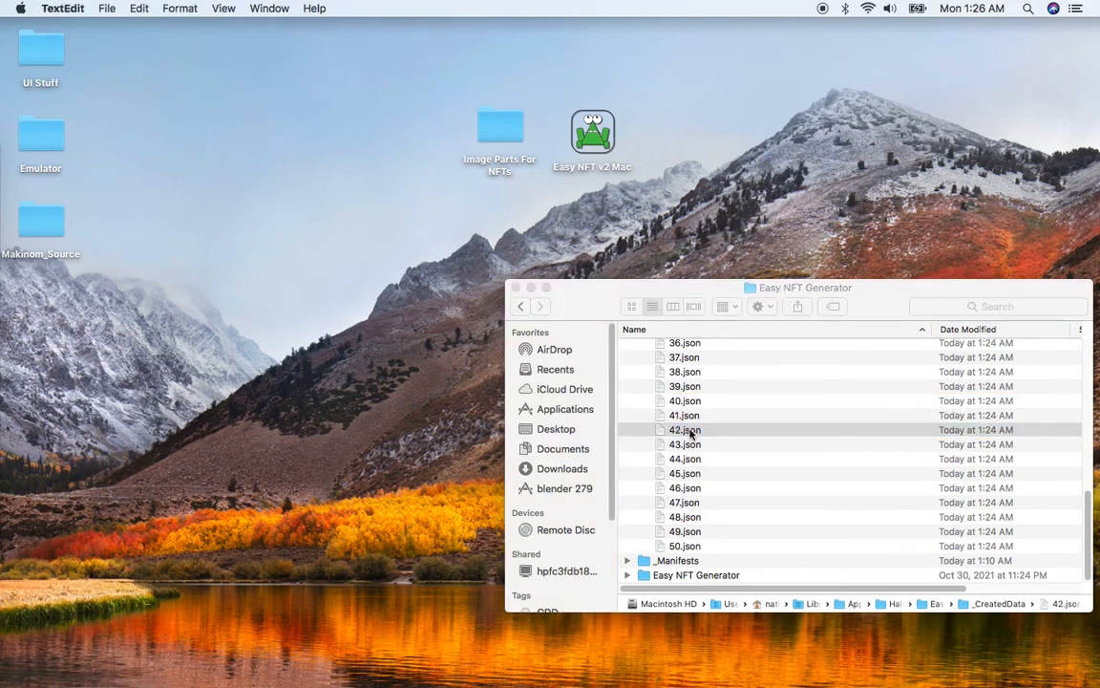
left_click(254, 211)
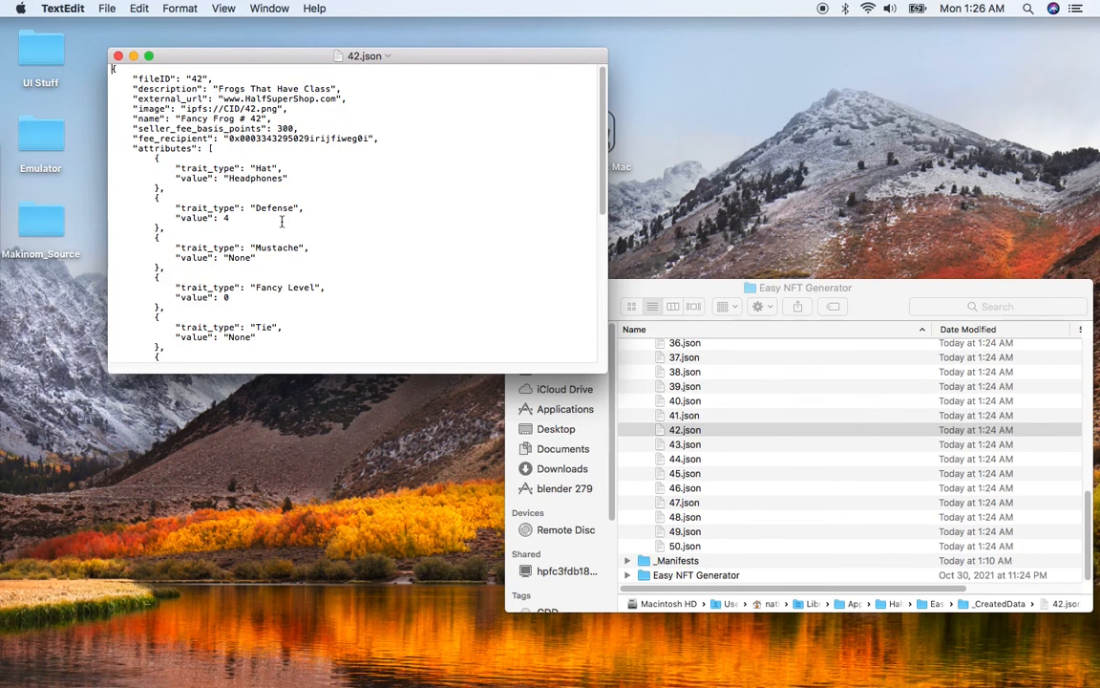
key("super+Up")
scroll(253, 205, "down", 1)
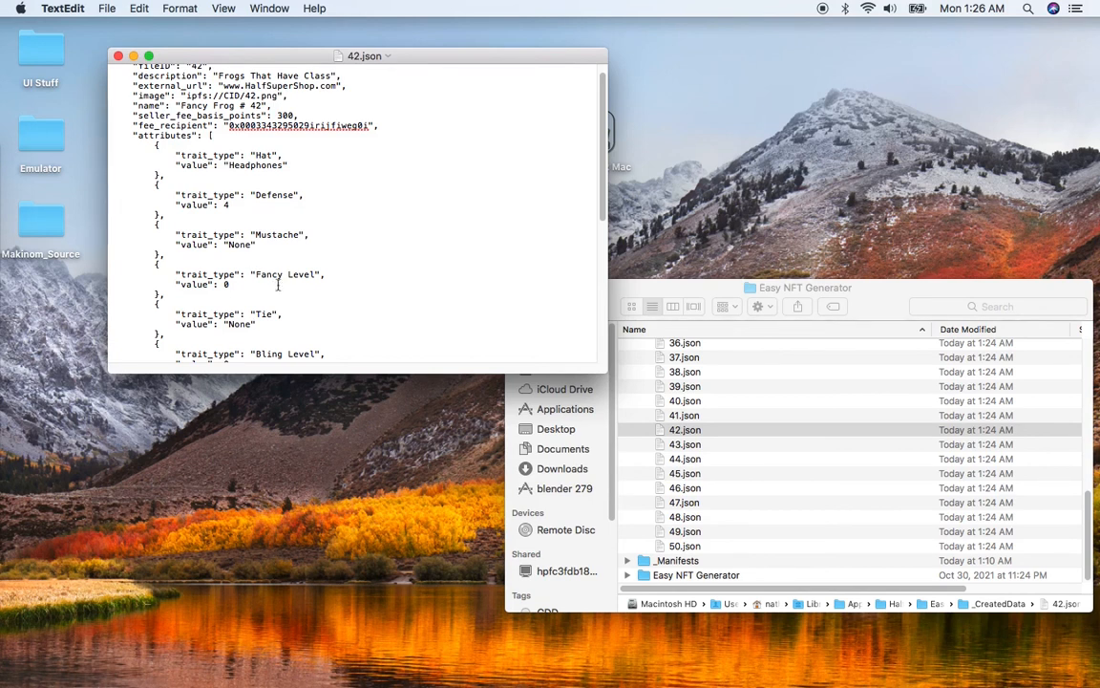
left_click(118, 58)
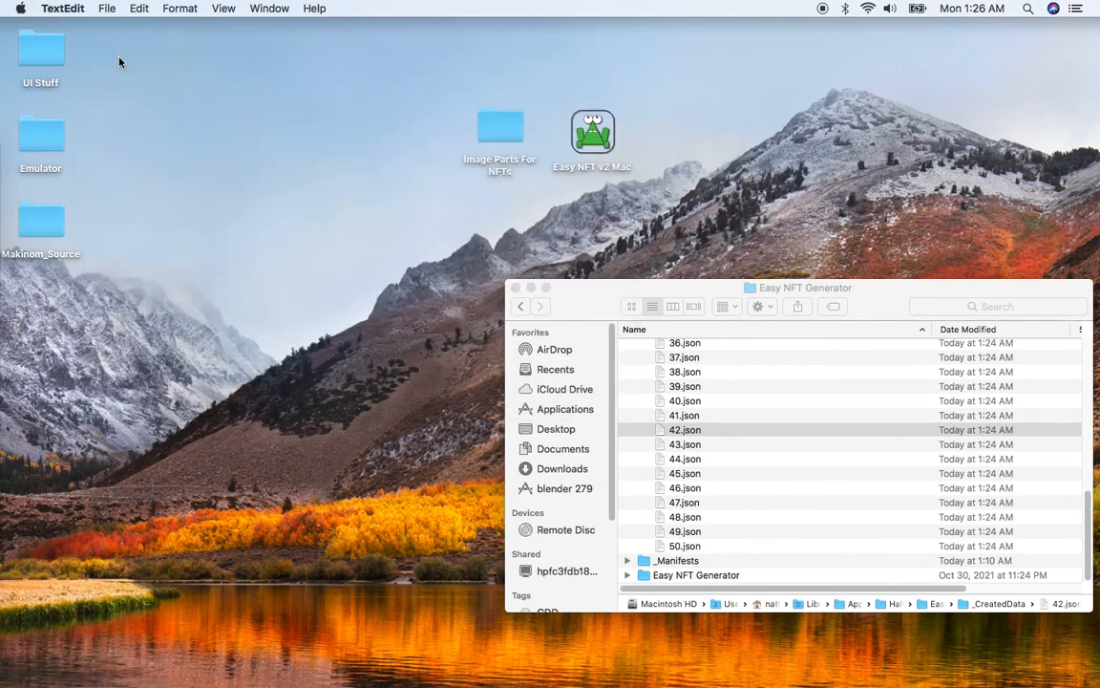
key("super+Tab")
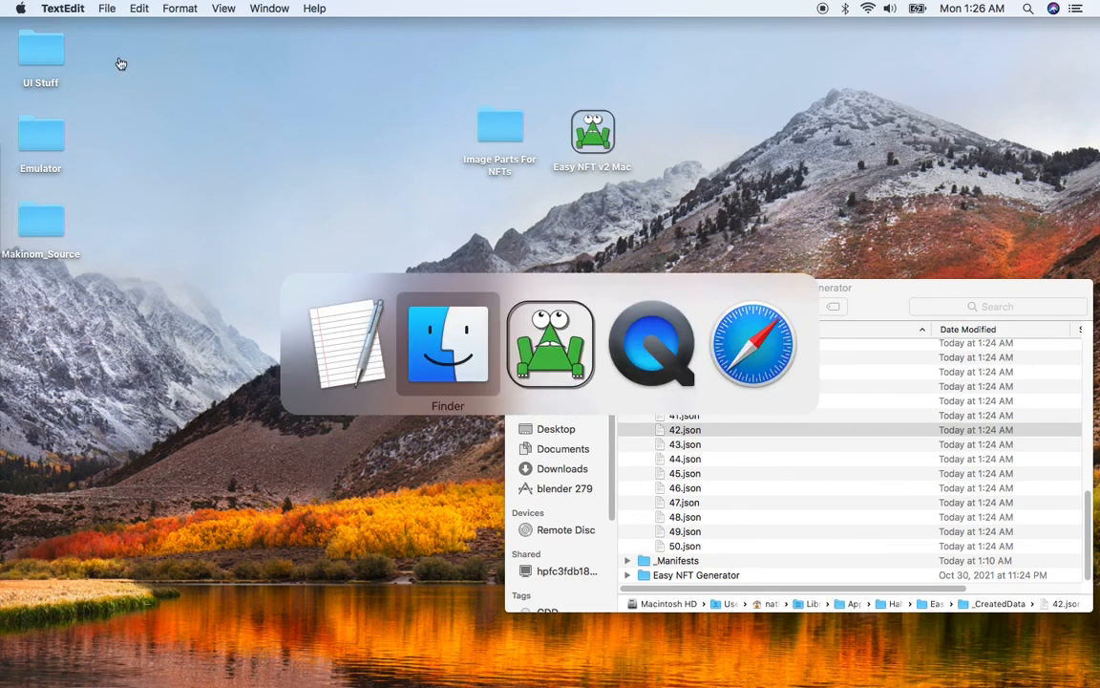
key("super+Tab")
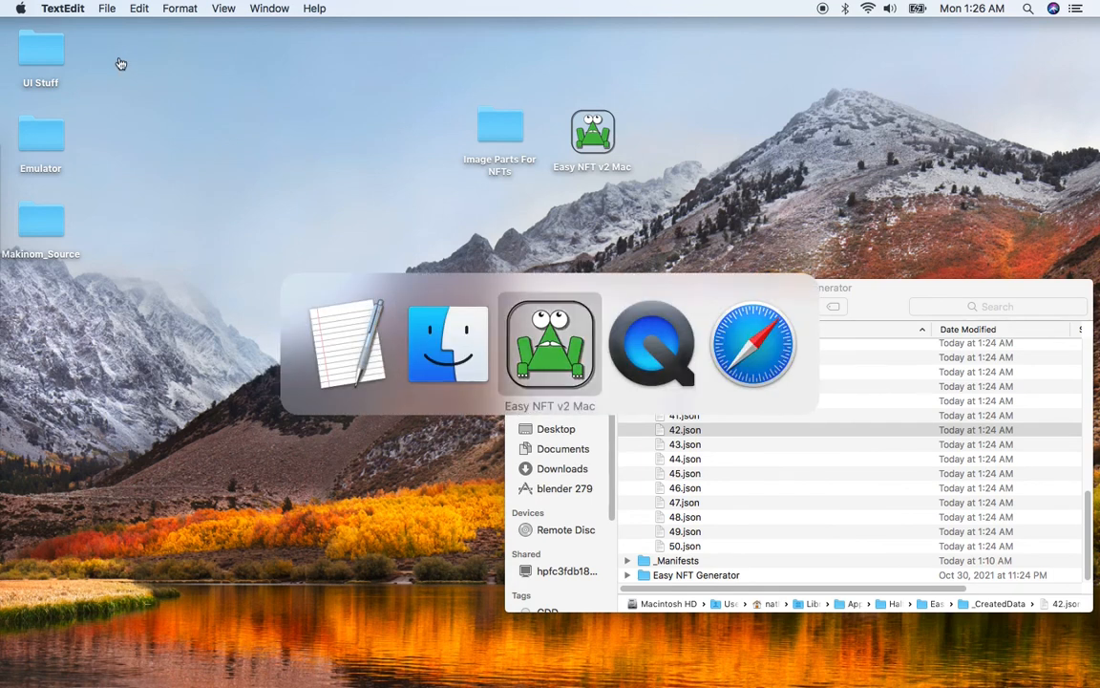
left_click(119, 63)
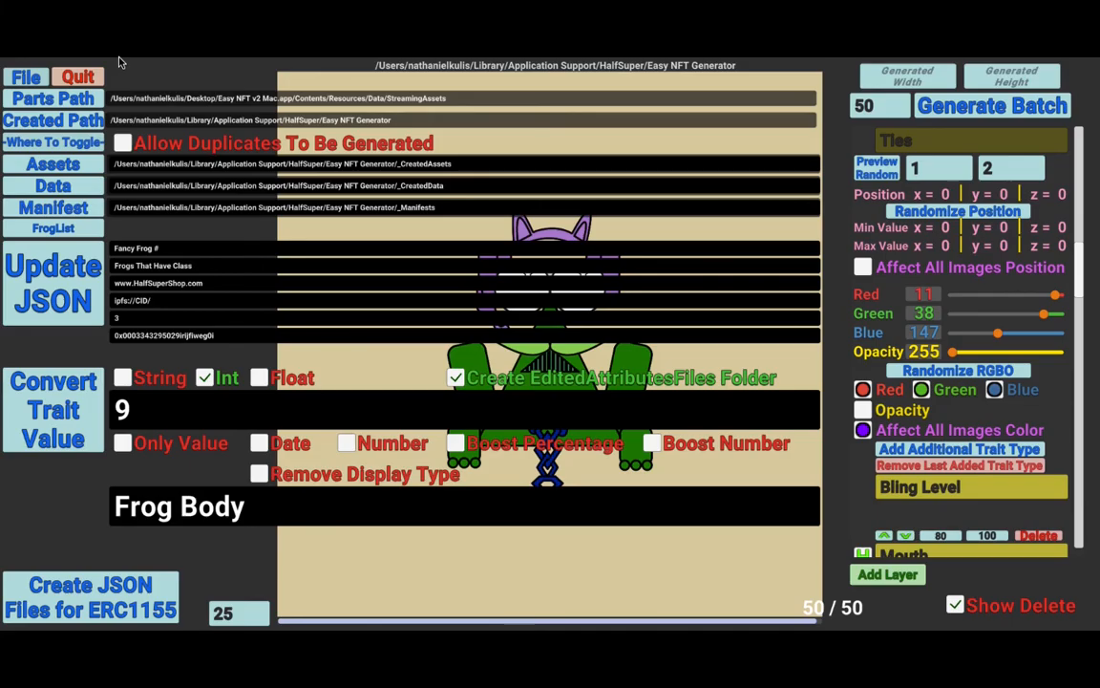
- Convert attribute index 1 to Float with Boost Percentage enabled, Create EditedAttributesFiles Folder disabled and "Frog Body" as the trait type
left_click(177, 420)
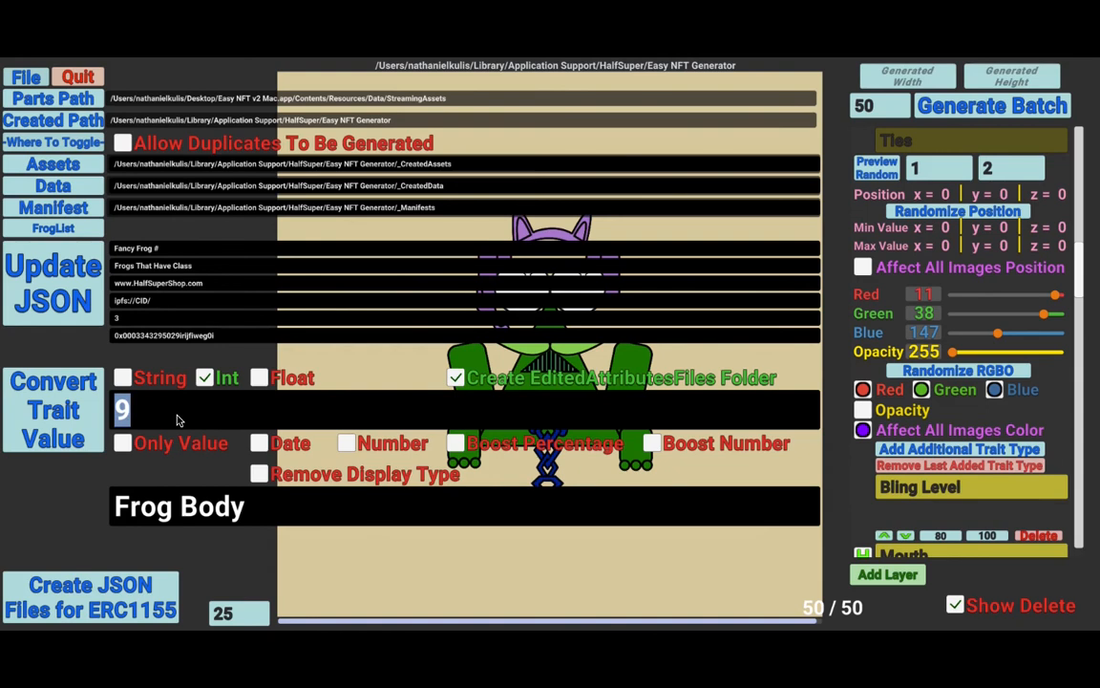
type("1")
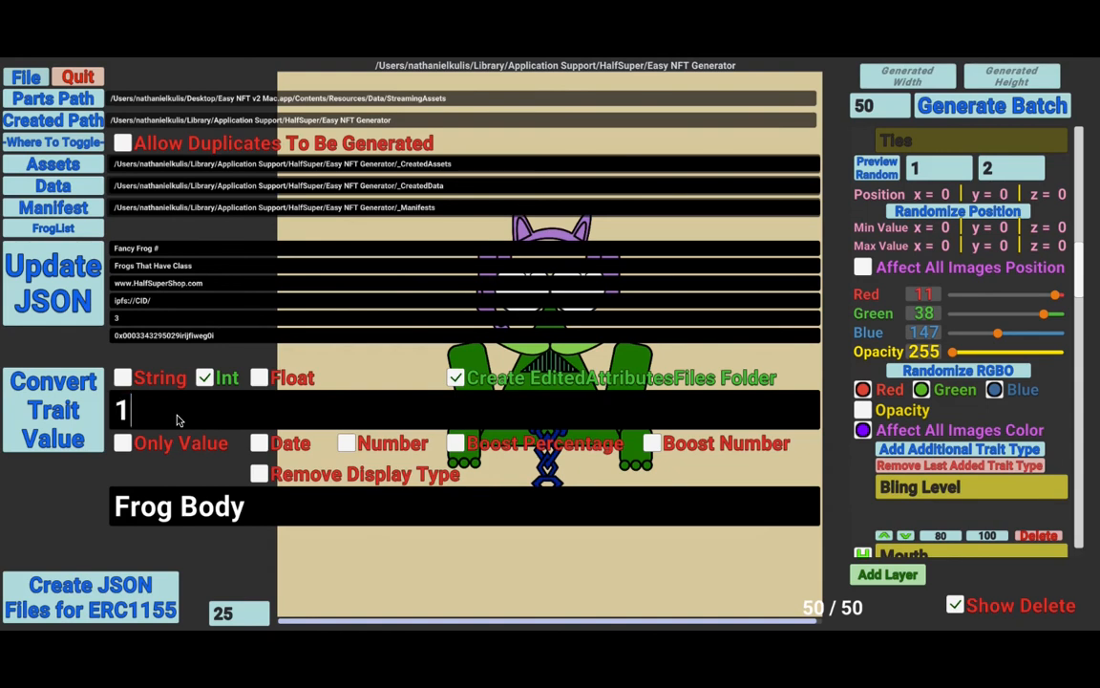
left_click(457, 446)
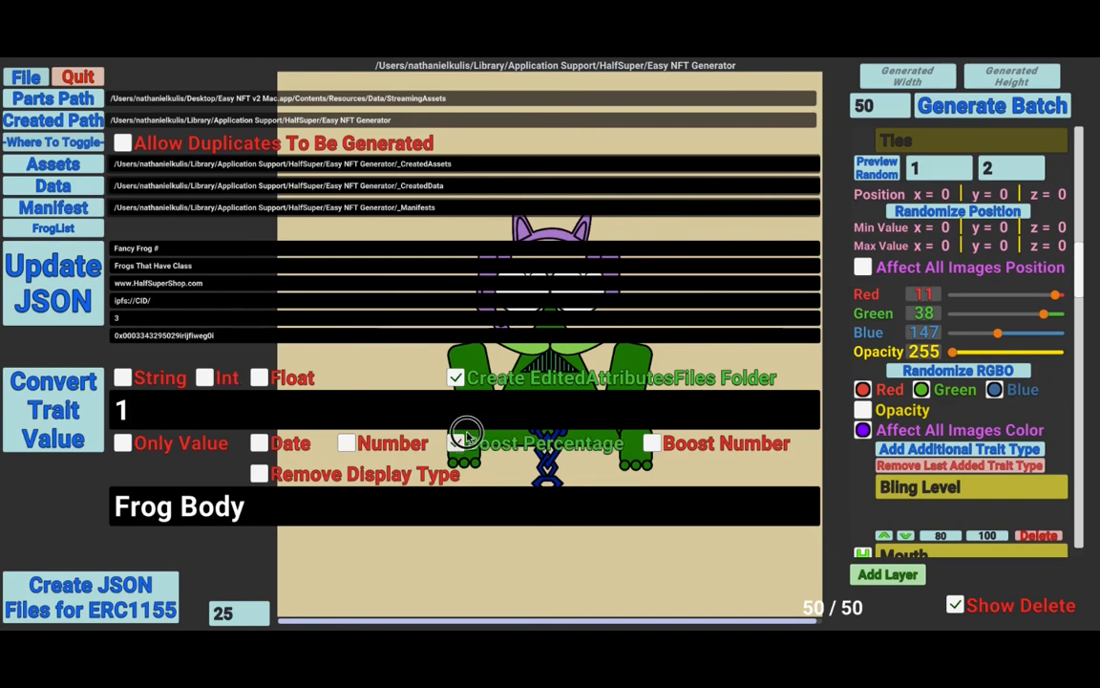
left_click(456, 444)
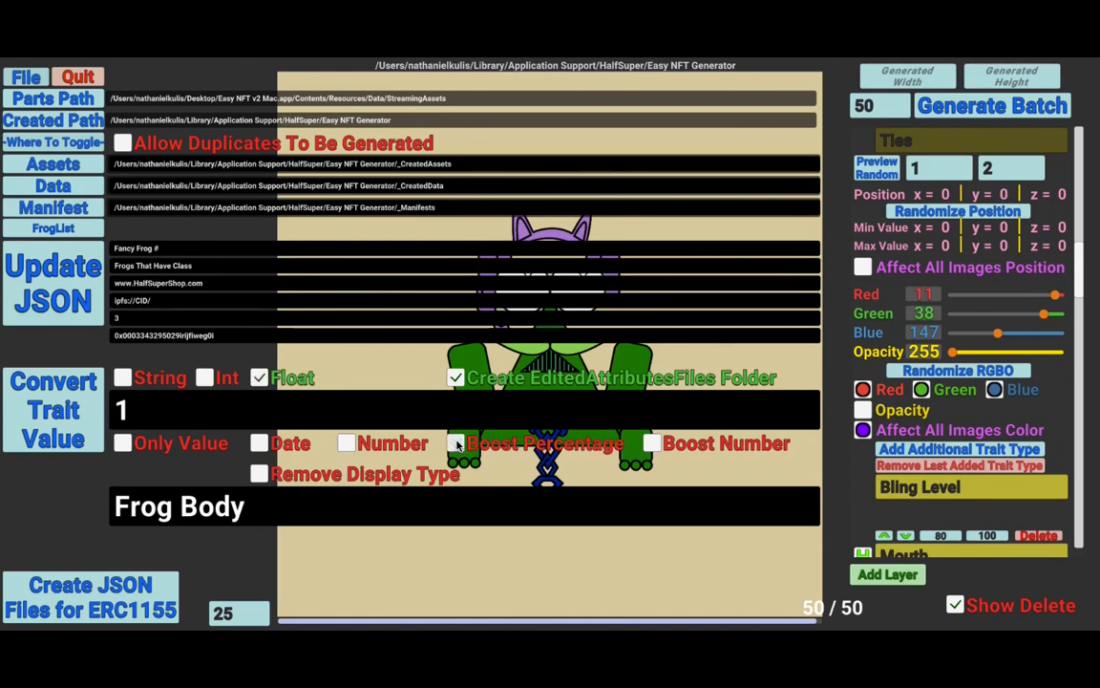
left_click(457, 444)
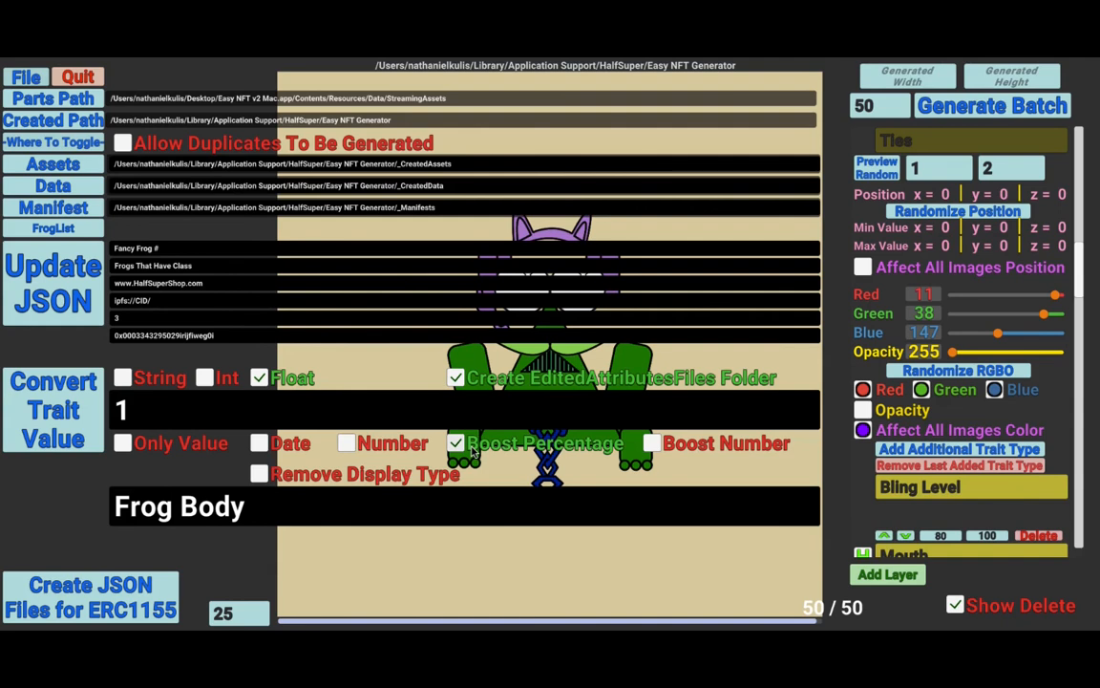
left_click(456, 379)
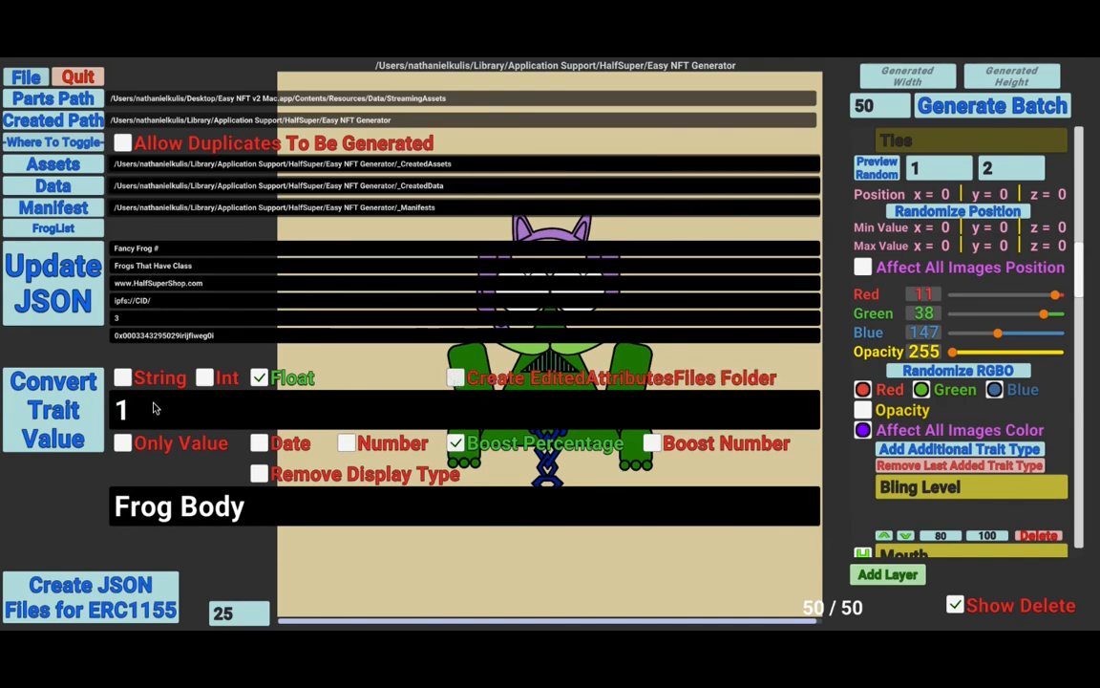
left_click(44, 412)
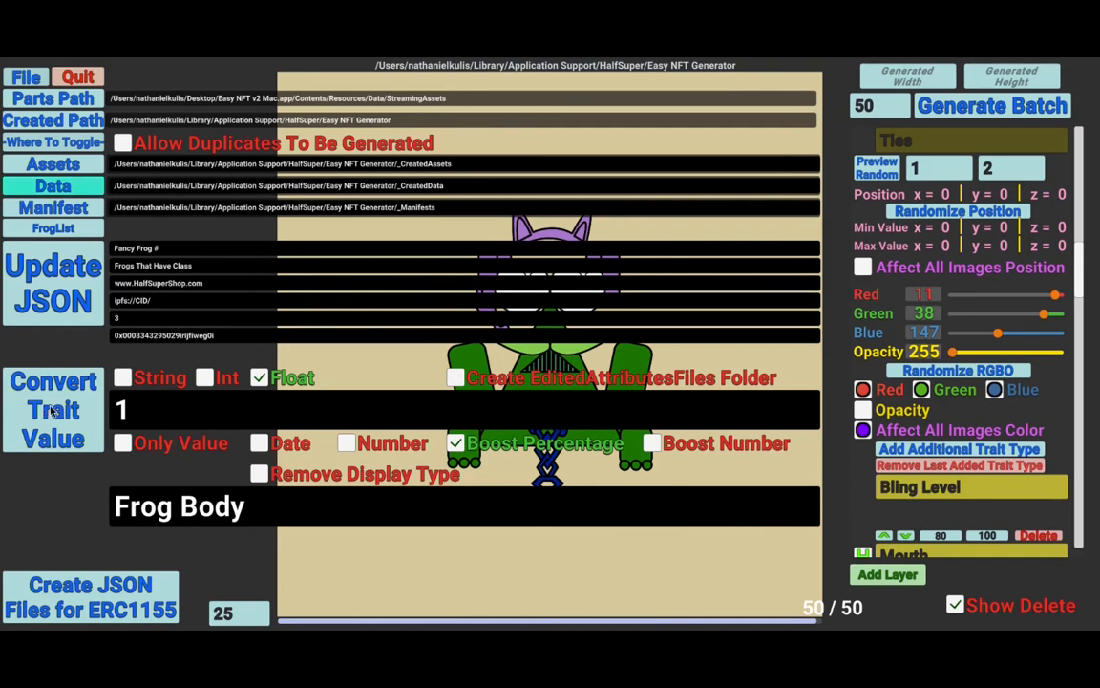
left_click(53, 410)
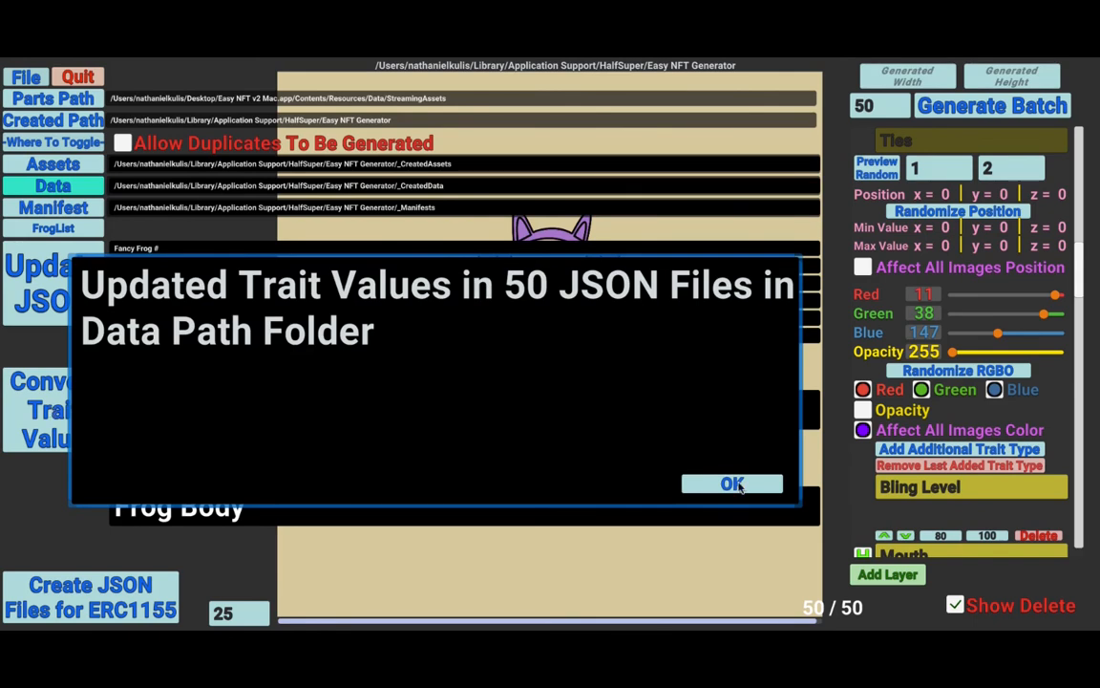
left_click(738, 485)
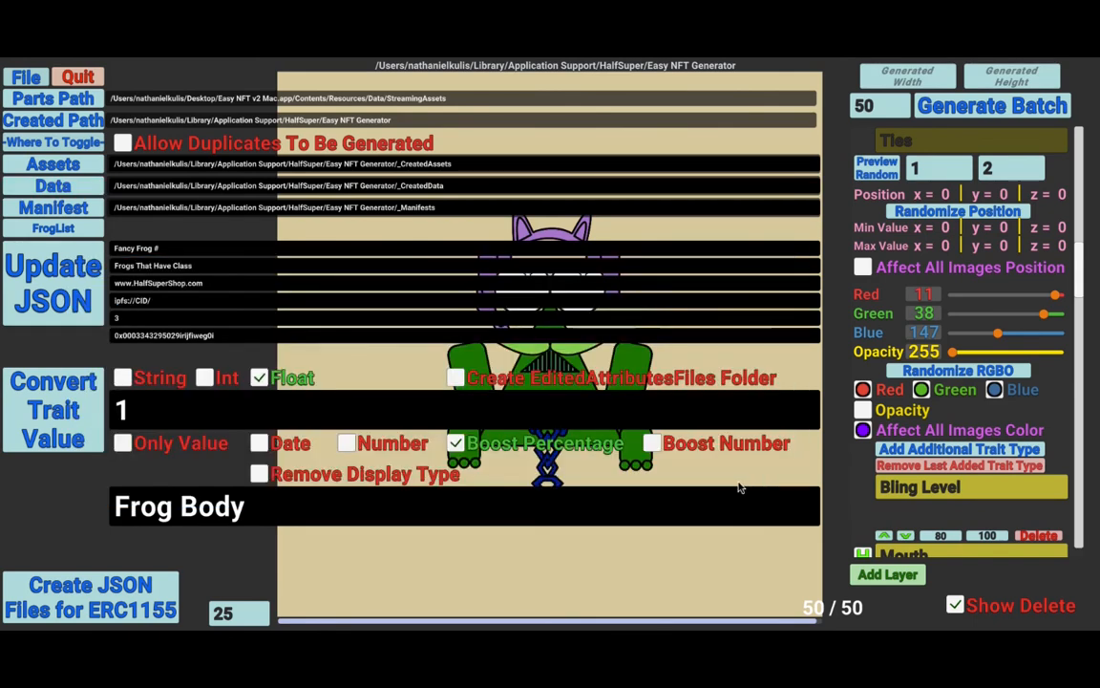
- Switch to Finder and open 41.json to examine its second attribute
key("super+Tab")
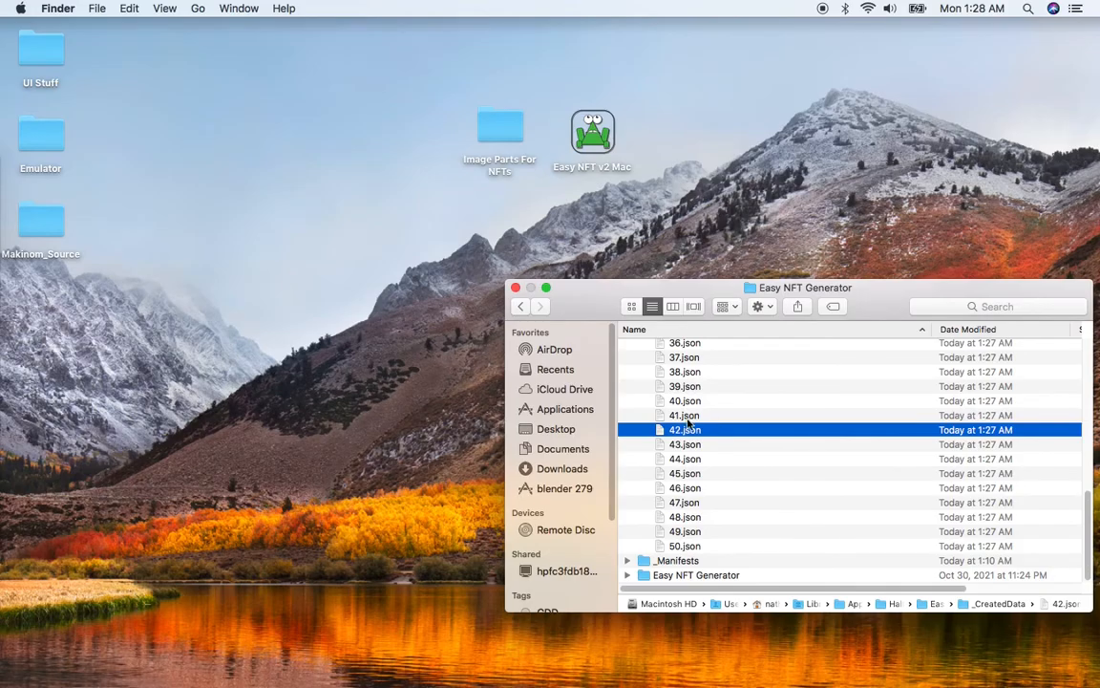
left_click(688, 418)
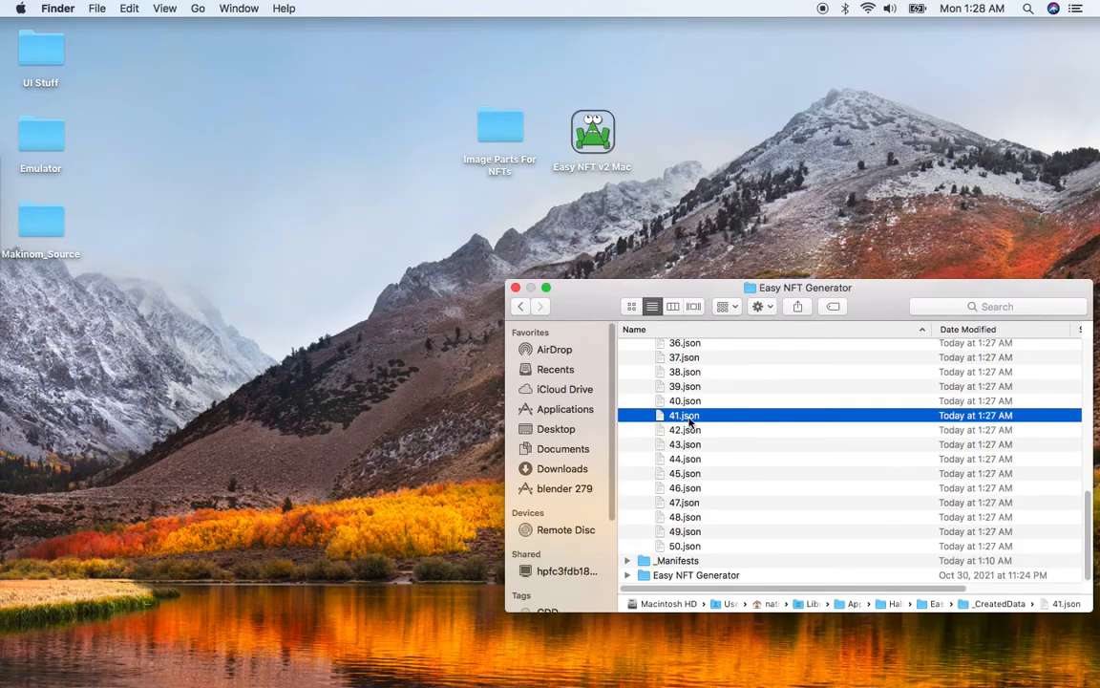
double_click(689, 418)
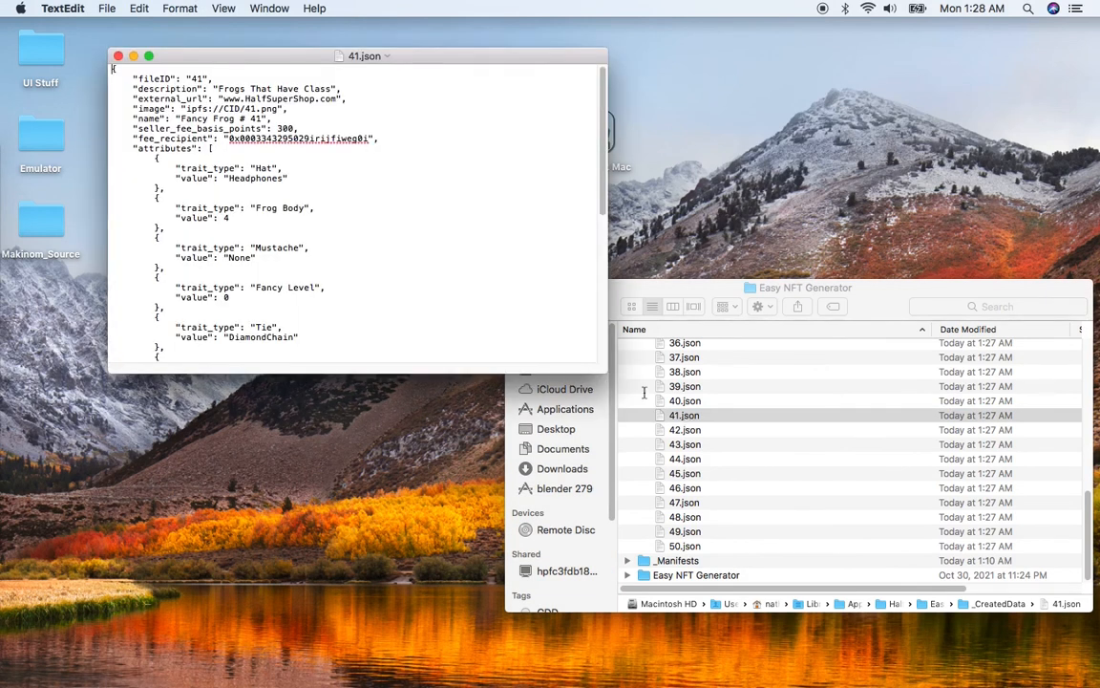
- Compare the second attribute's trait type in 41.json with the trait type entered in Easy NFT v2 Mac, ending in Finder
left_click(316, 208)
left_click(252, 208)
key("super+Tab")
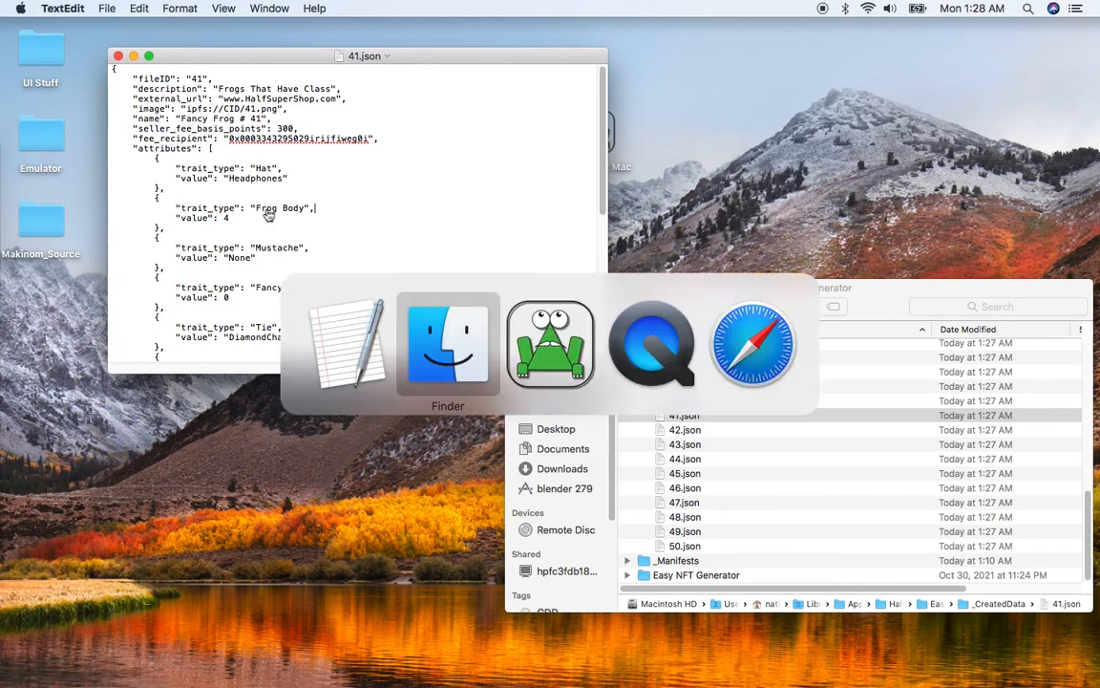
key("super+Tab")
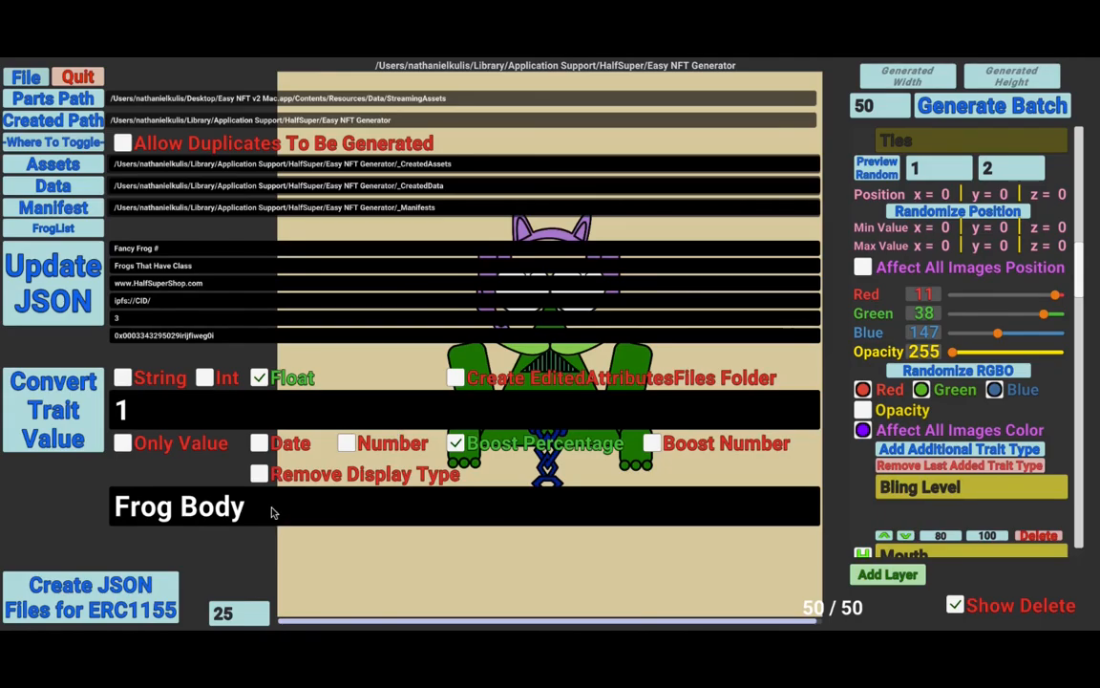
key("super+Tab")
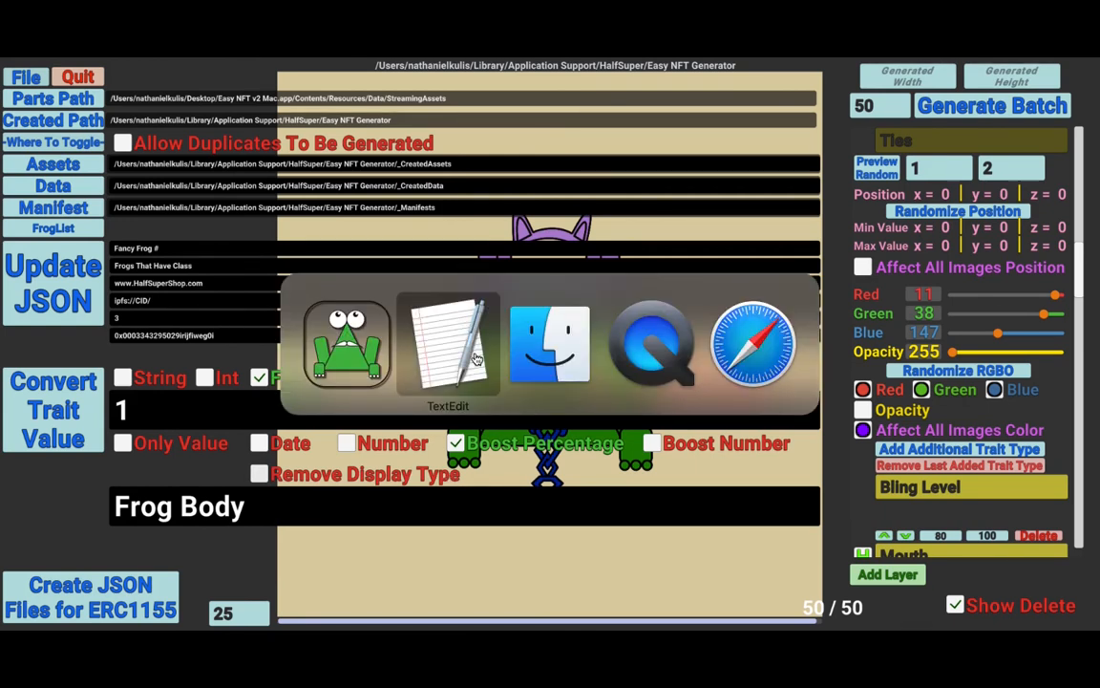
key("super+Tab")
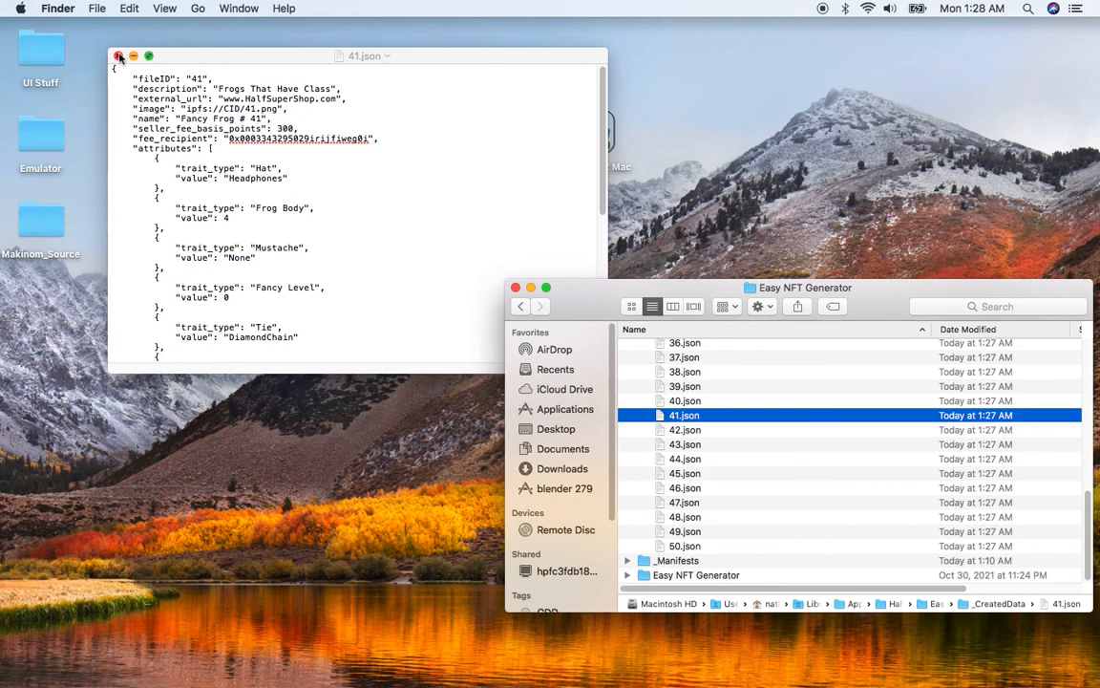
- Close 41.json and switch back to Easy NFT v2 Mac
left_click(119, 56)
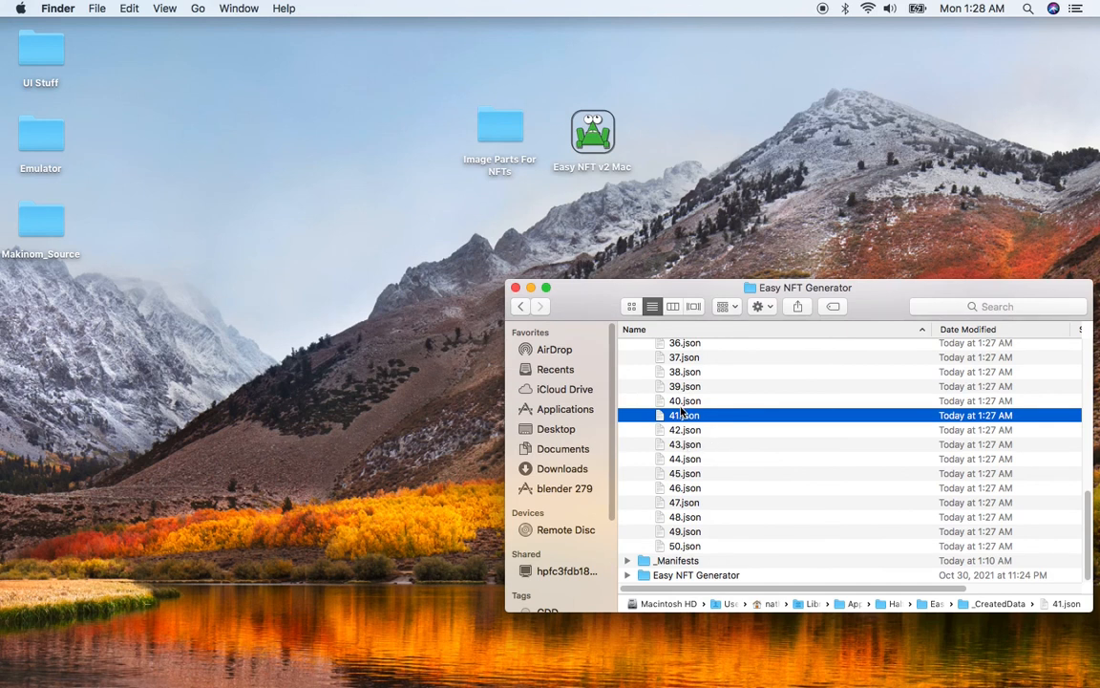
key("super+Tab")
key("super+Tab")
key("super+Tab")
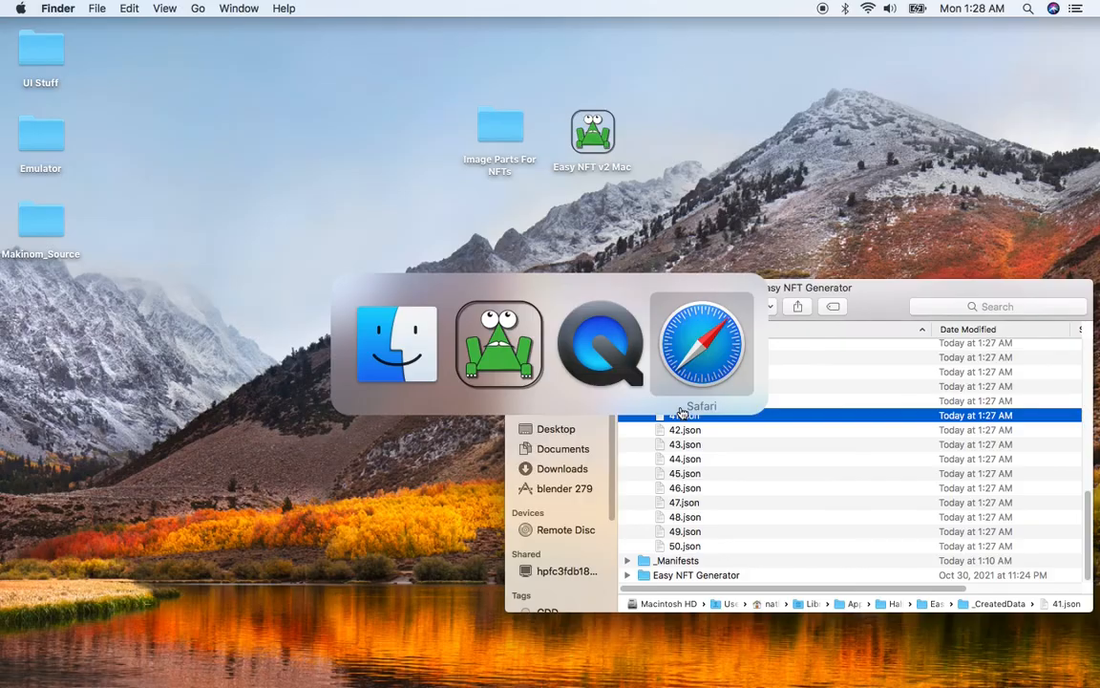
left_click(482, 368)
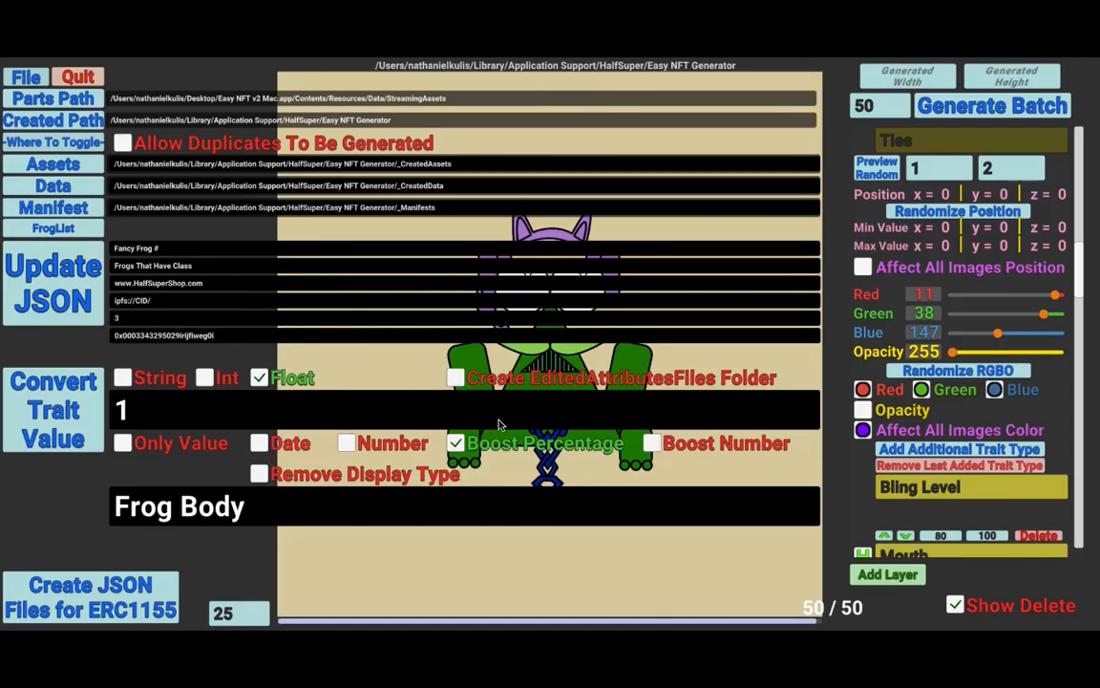
- Convert attribute index 1 to Float in the JSON files with "Level" as the trait type and Boost Percentage disabled
left_click(283, 507)
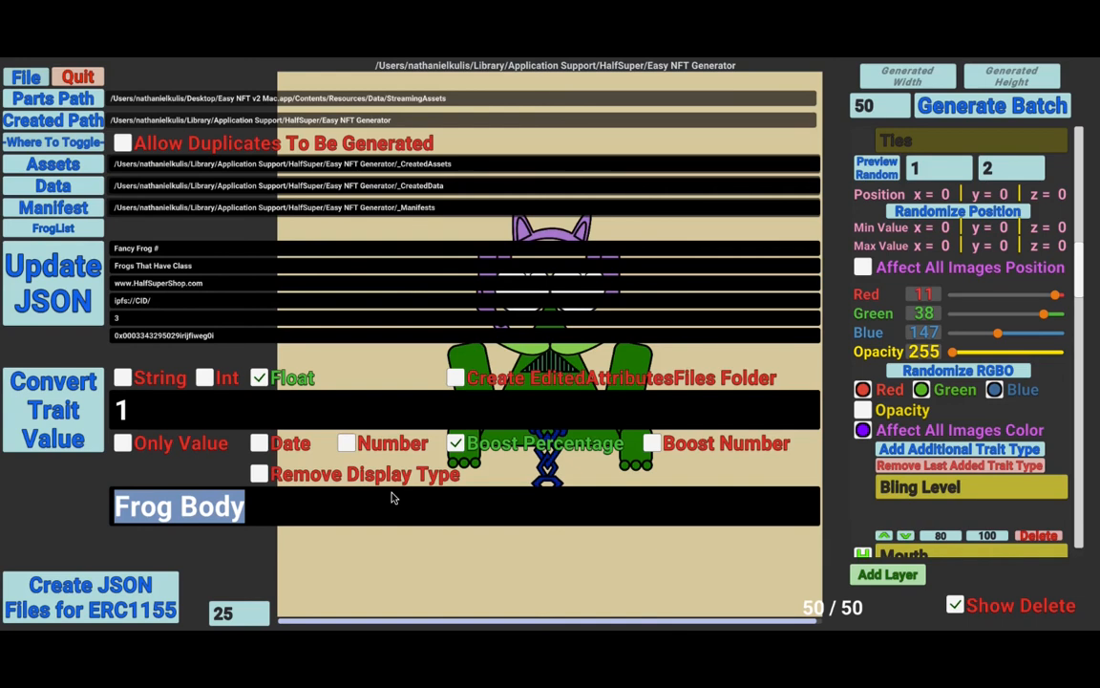
type("Level")
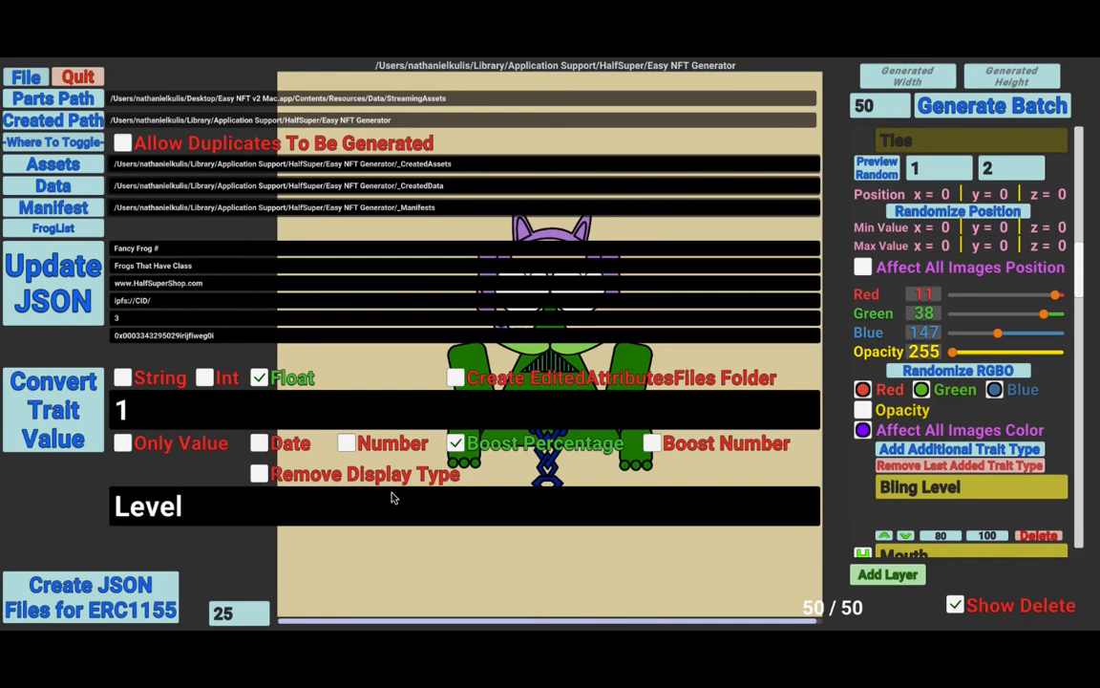
left_click(456, 444)
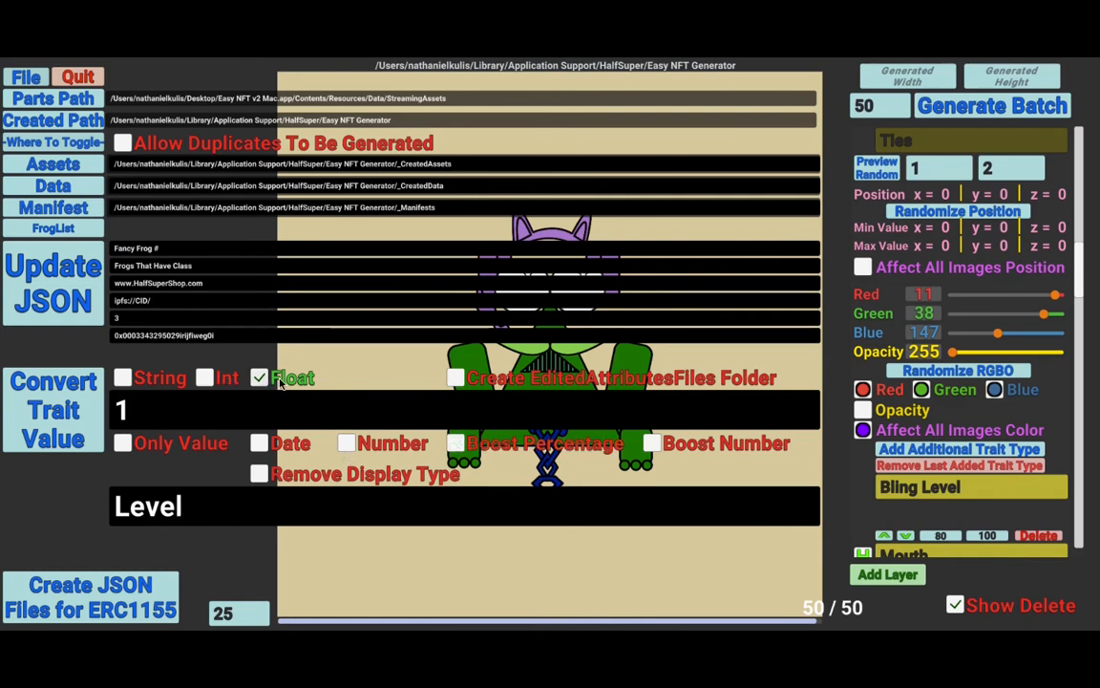
left_click(81, 409)
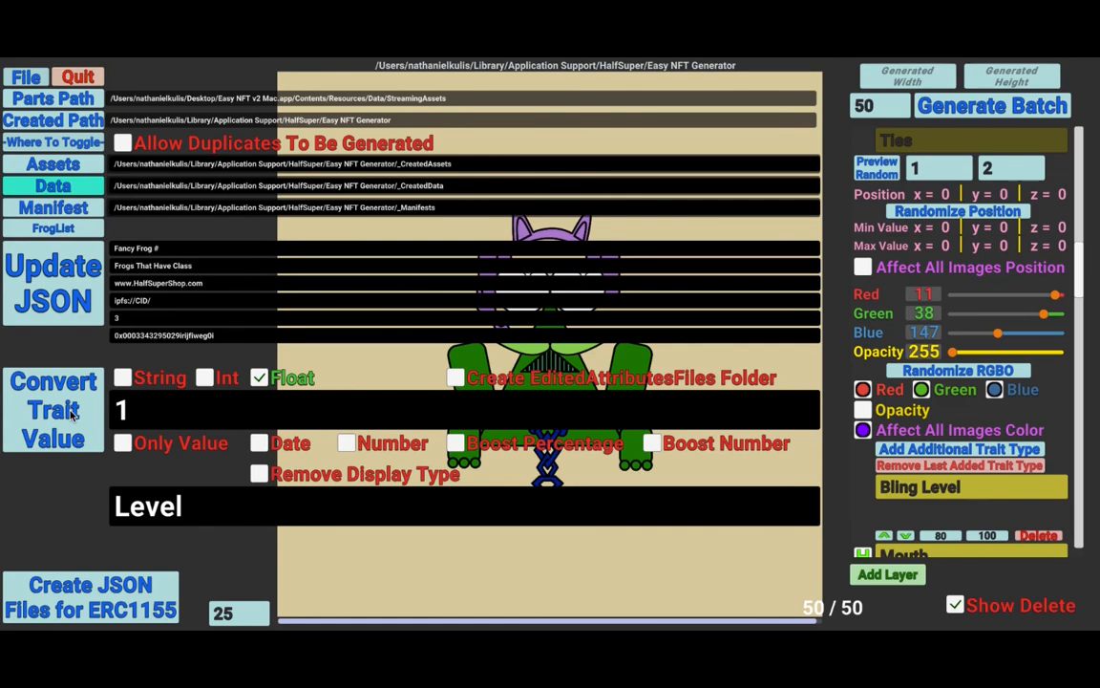
left_click(72, 414)
left_click(720, 481)
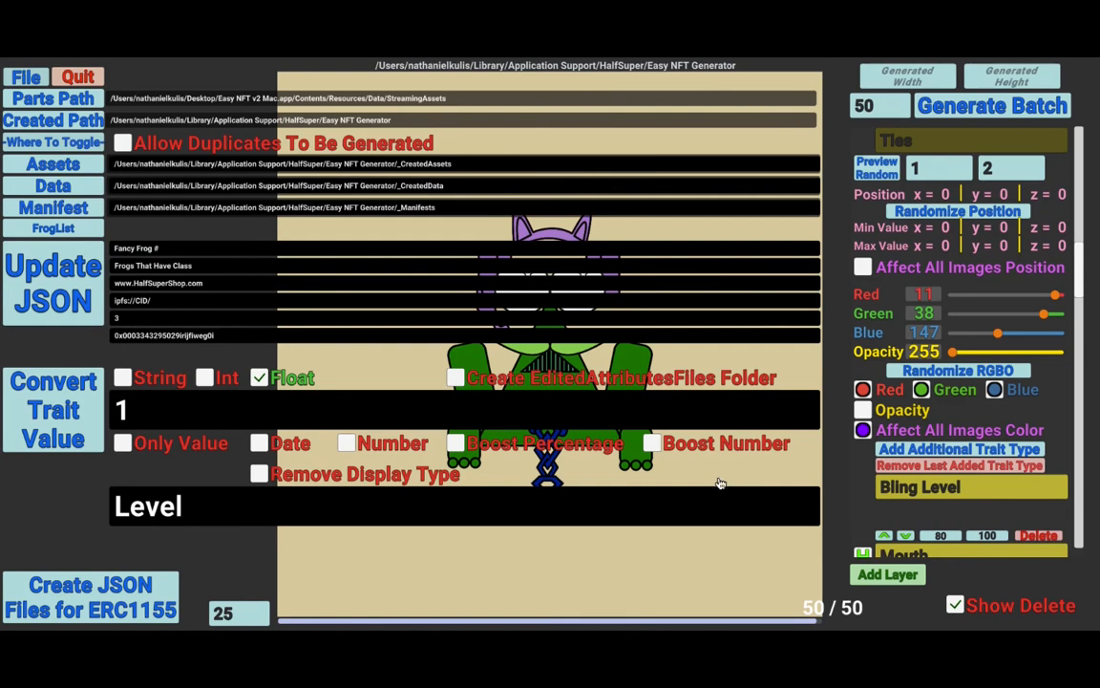
- Switch to Finder, open 40.json to examine its second attribute, and return to Easy NFT v2 Mac after closing it
key("super+Tab")
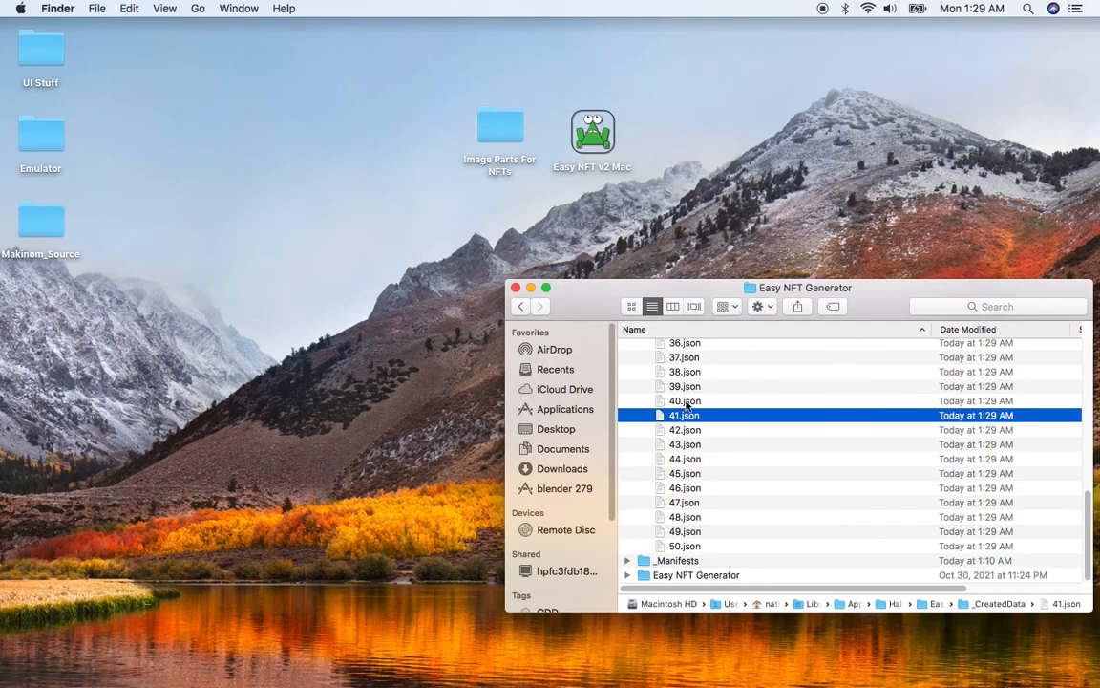
double_click(685, 402)
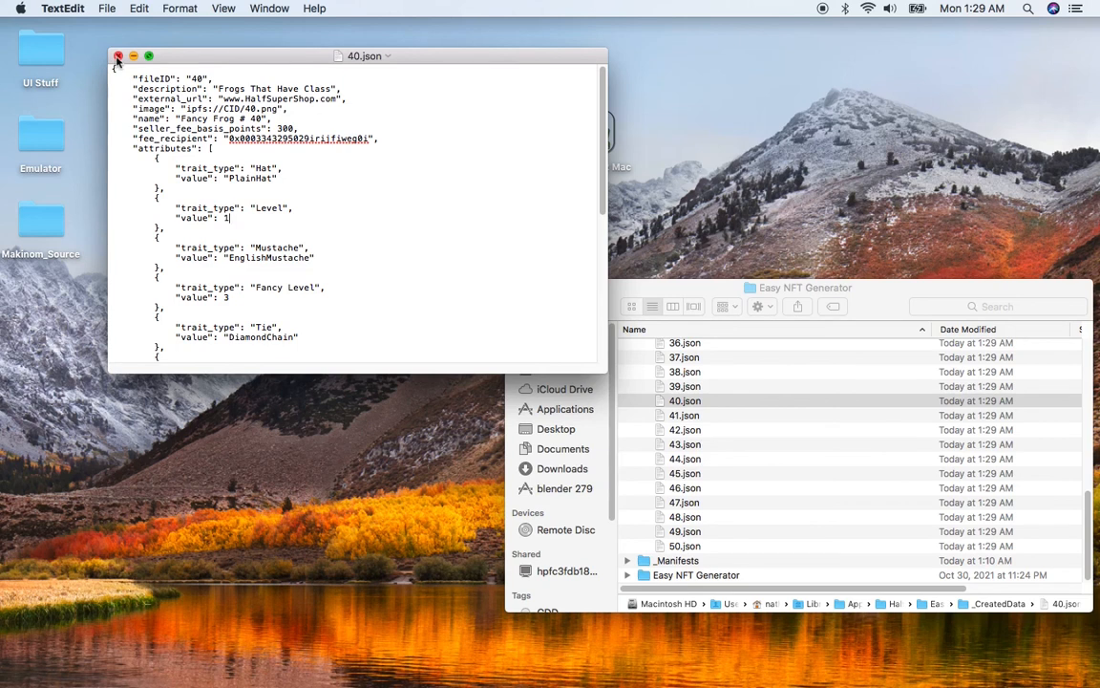
left_click(253, 216)
double_click(184, 218)
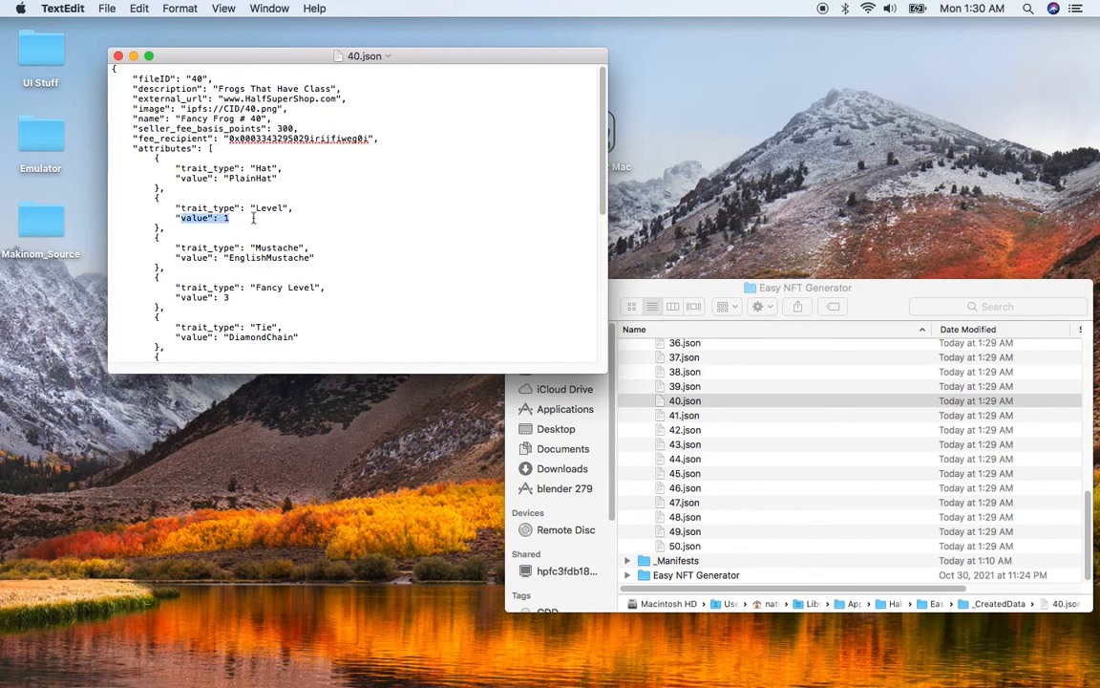
left_click(255, 218)
key("super+Tab")
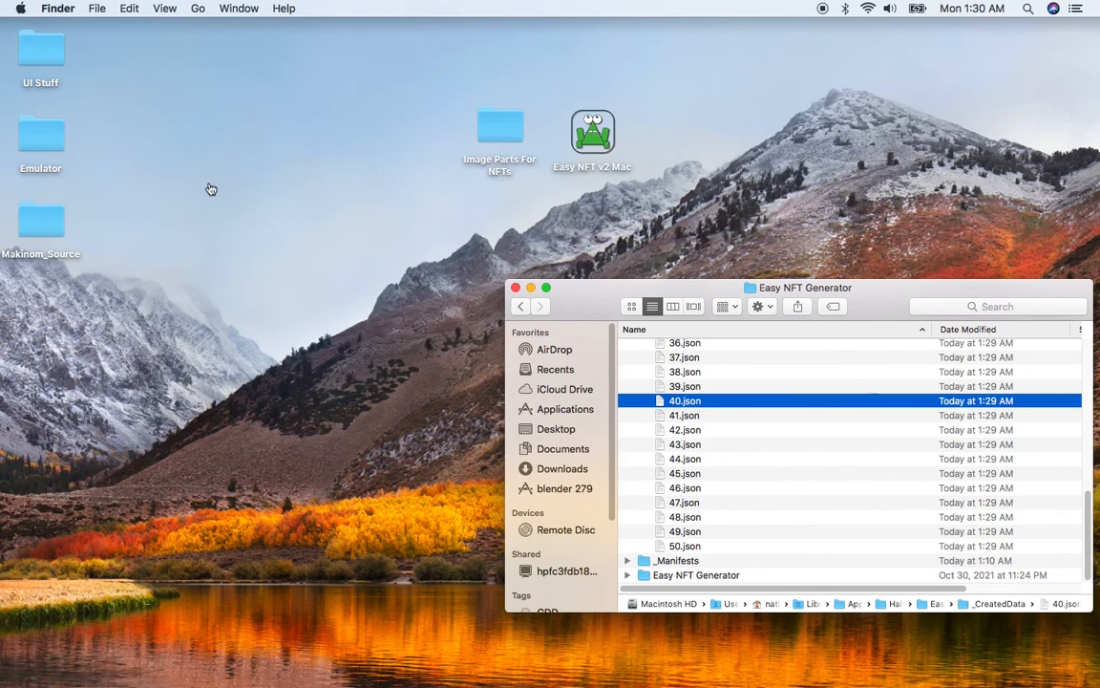
key("super+Tab")
key("super+Tab")
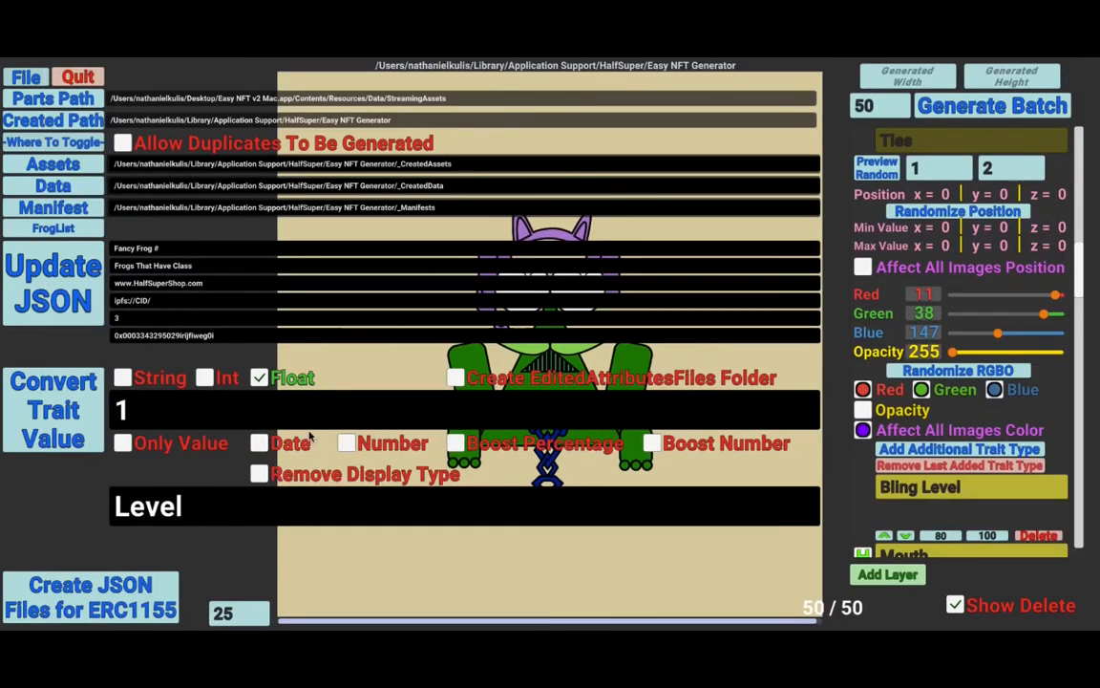
- Clear the trait type to insert, enable the Number display type and convert the trait values at attribute index 1 as Float
left_click(204, 508)
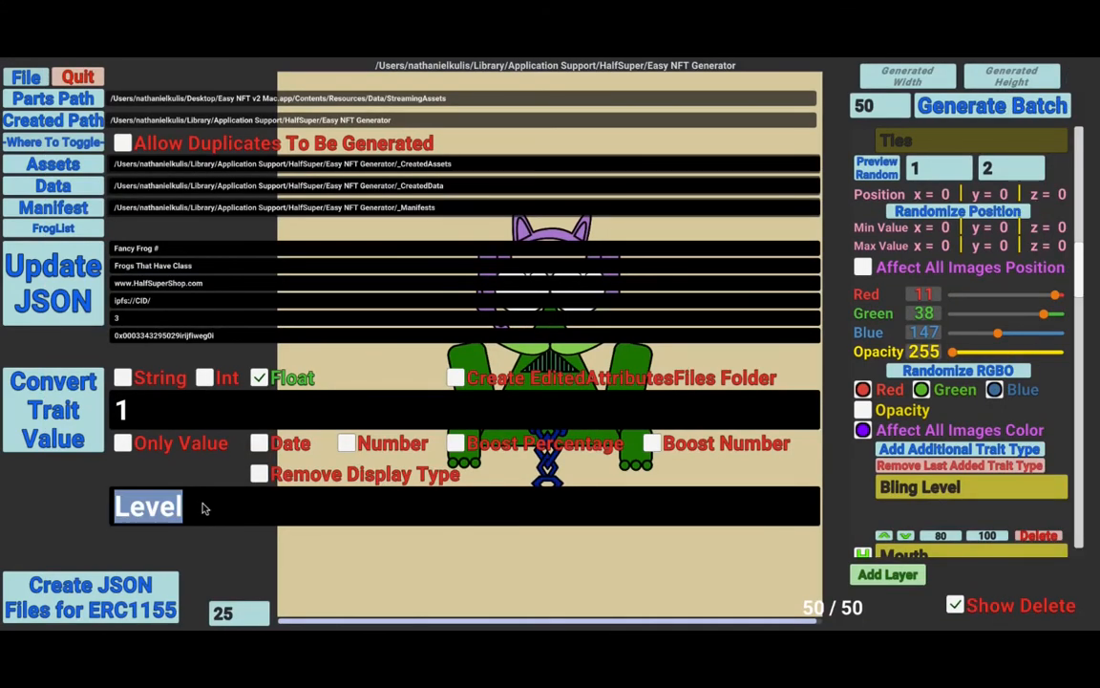
key("BackSpace")
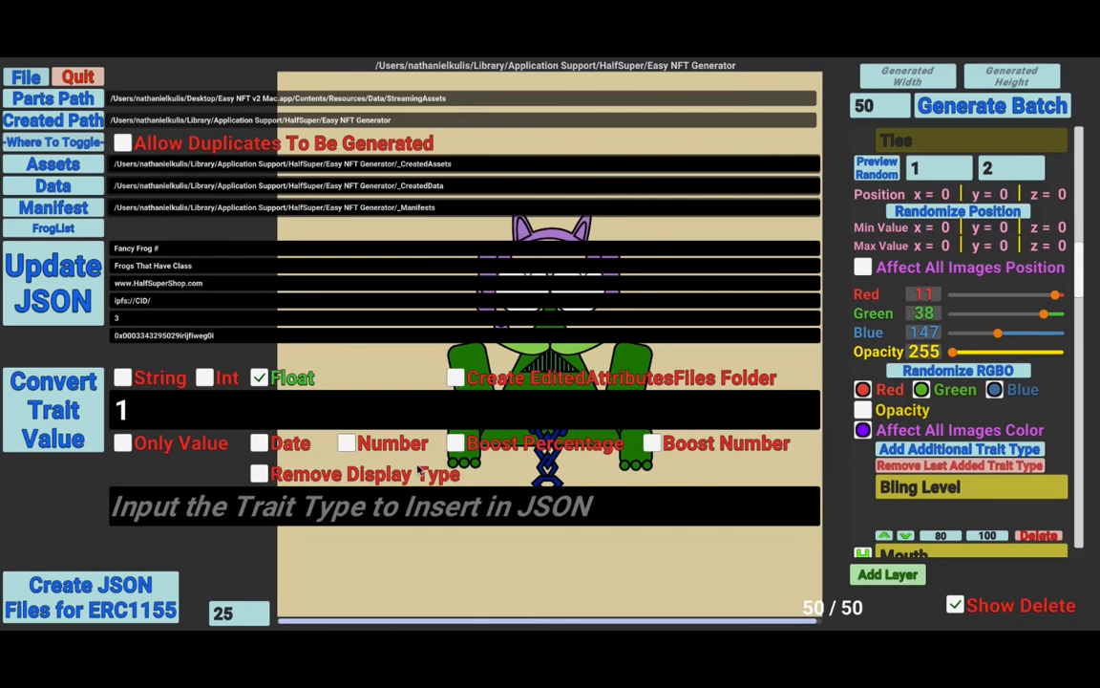
left_click(347, 444)
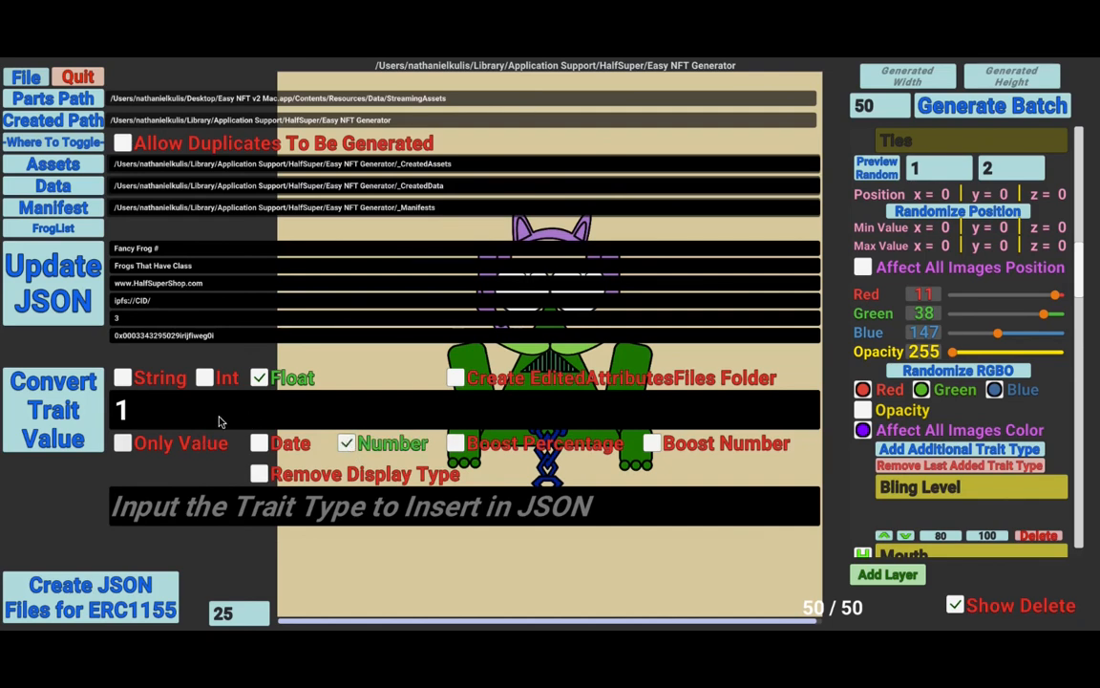
left_click(67, 410)
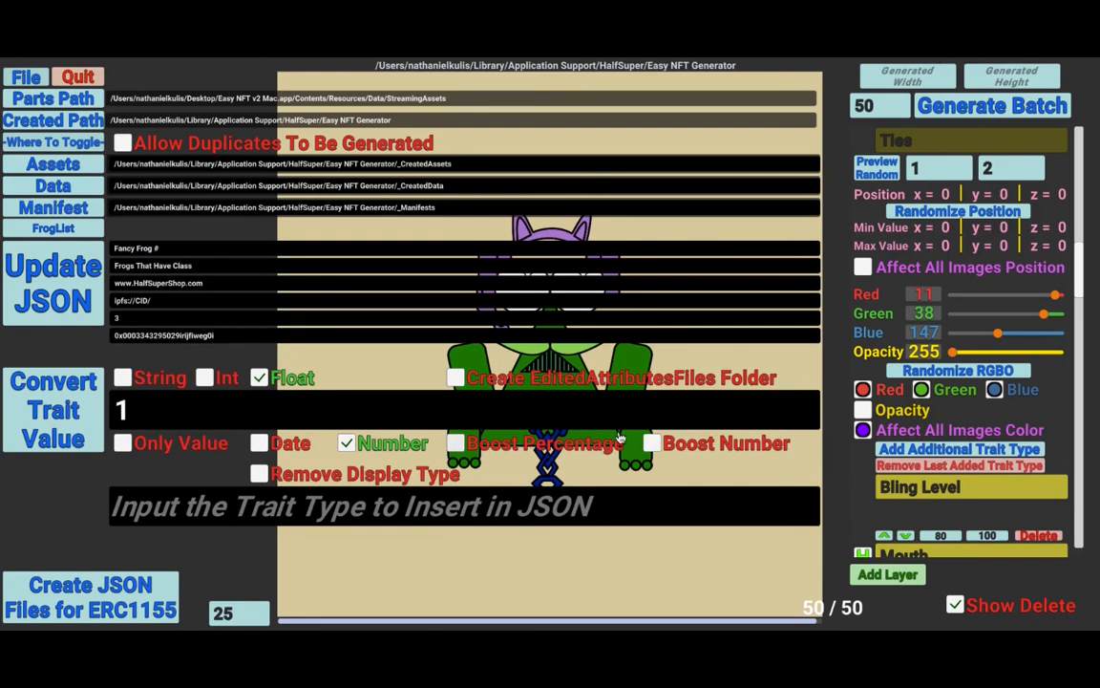
- Switch to Finder, open 39.json to examine its attributes, and return to Easy NFT v2 Mac after closing it
key("super+Tab")
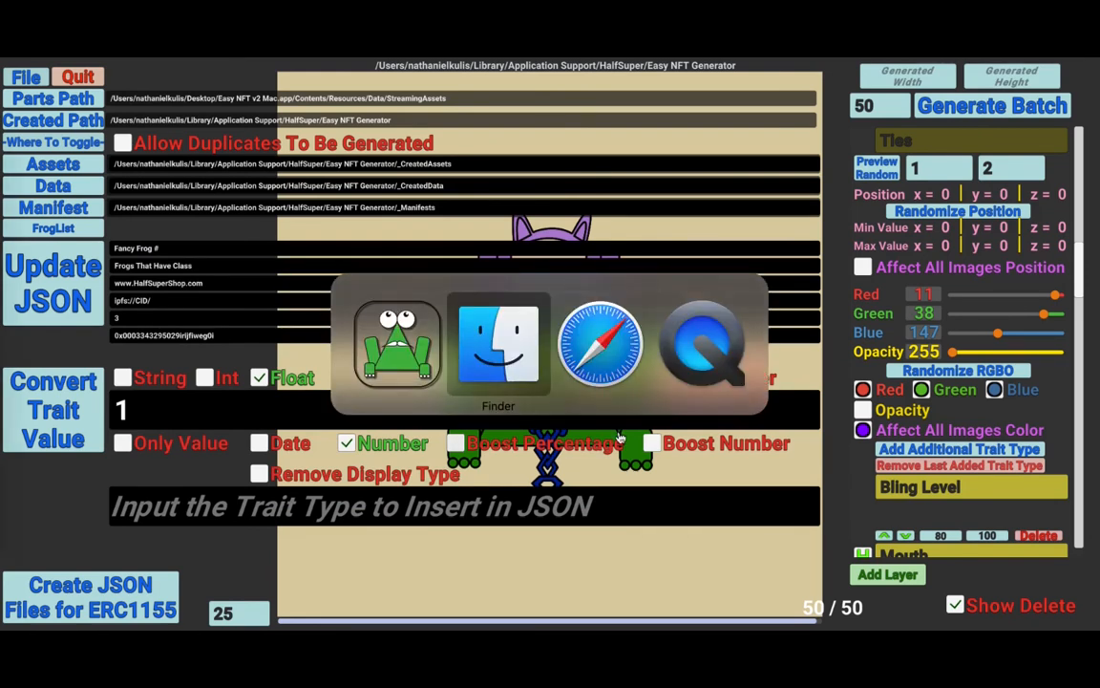
key("Escape")
key("super+Tab")
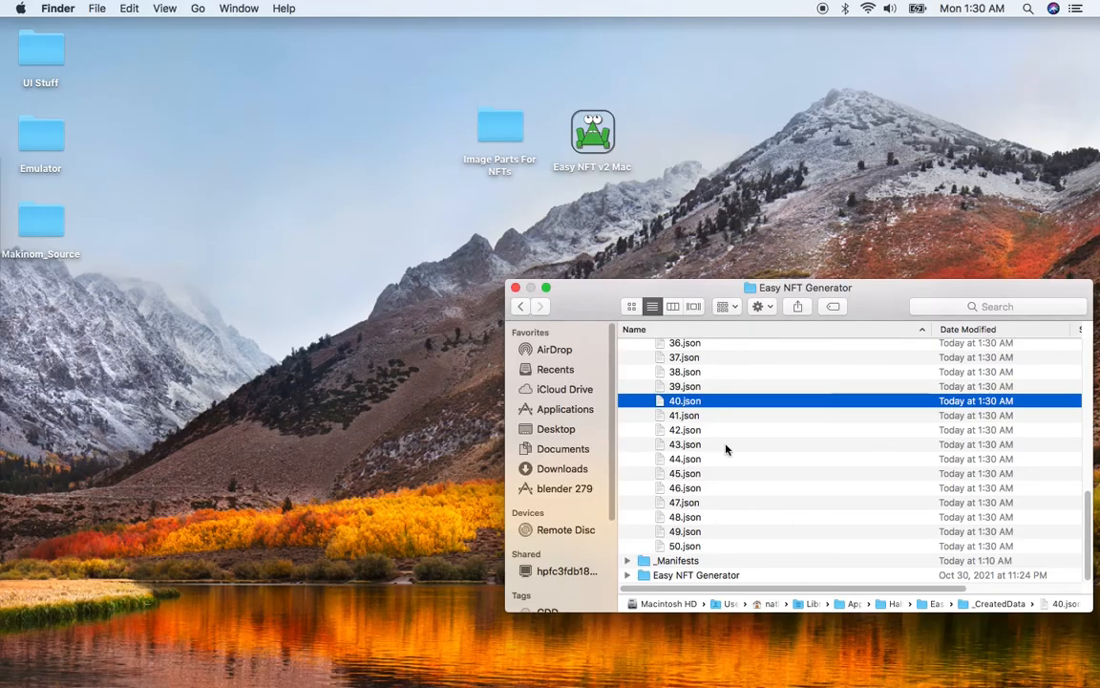
left_click(689, 388)
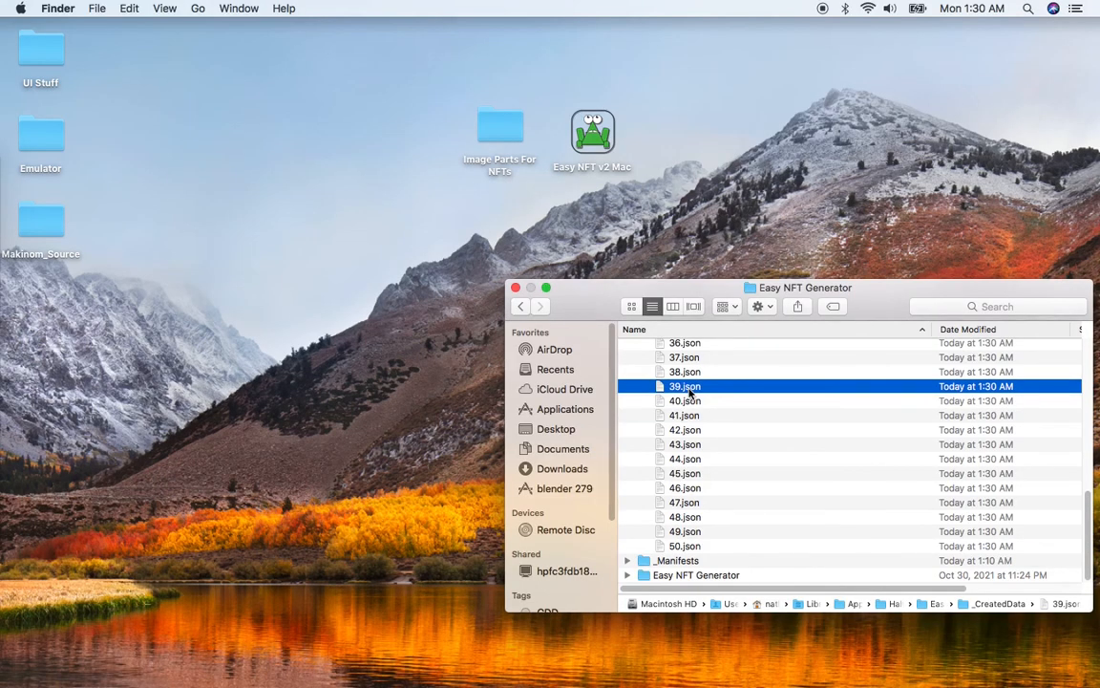
double_click(689, 387)
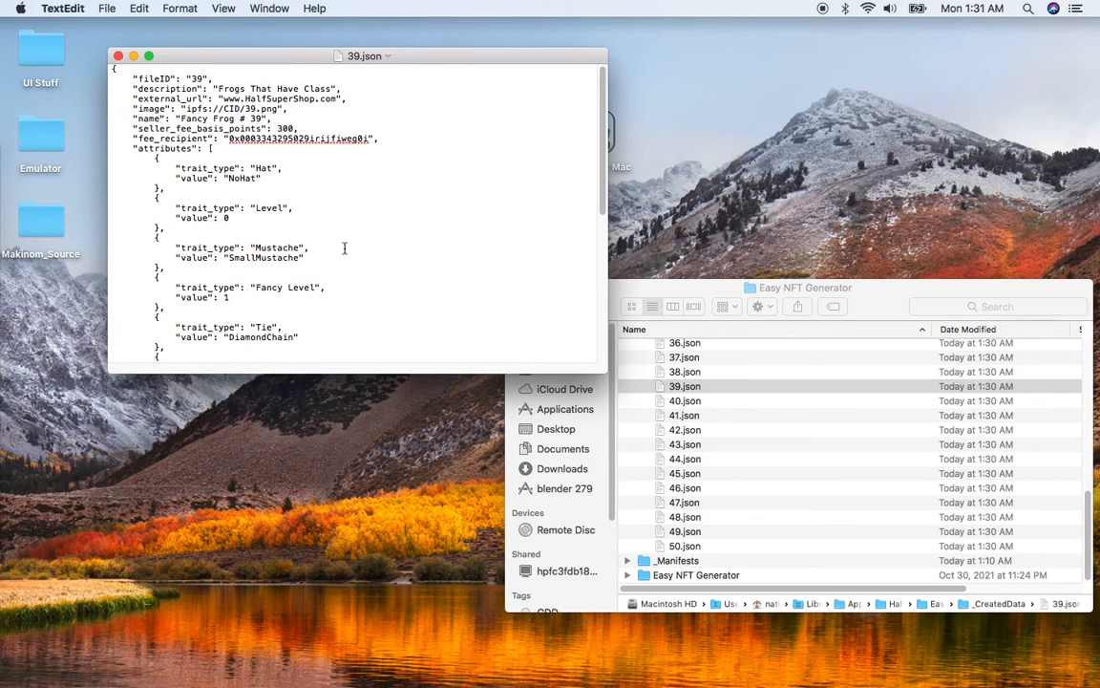
scroll(345, 249, "down", 3)
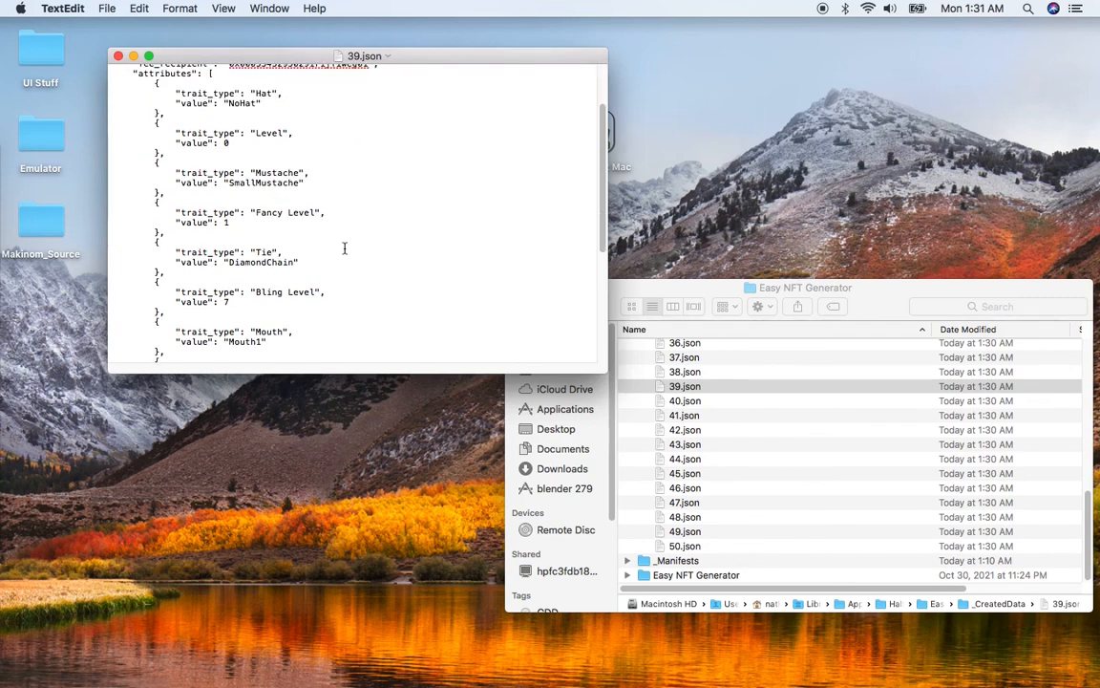
scroll(345, 249, "up", 3)
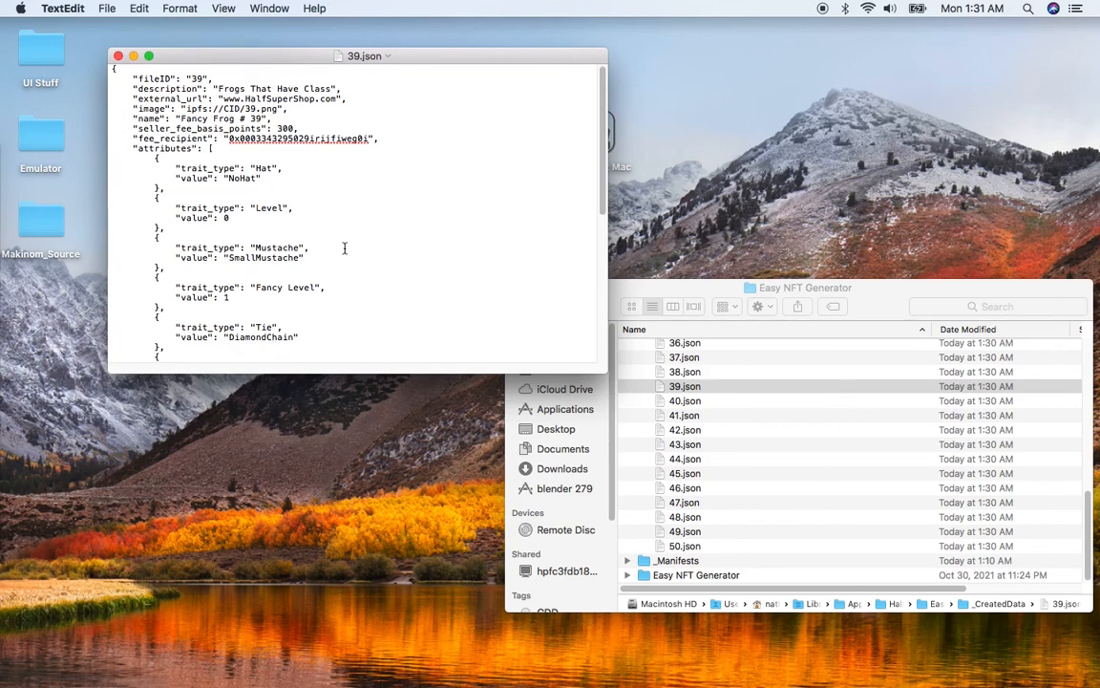
left_click(244, 217)
key("super+w")
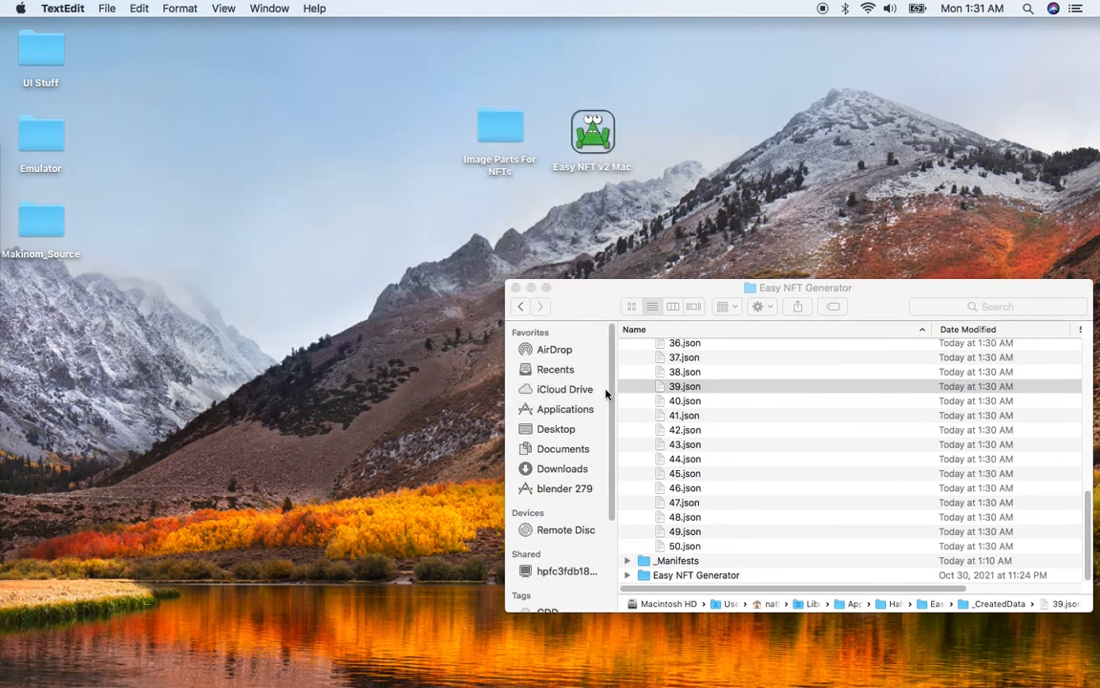
key("super+Tab")
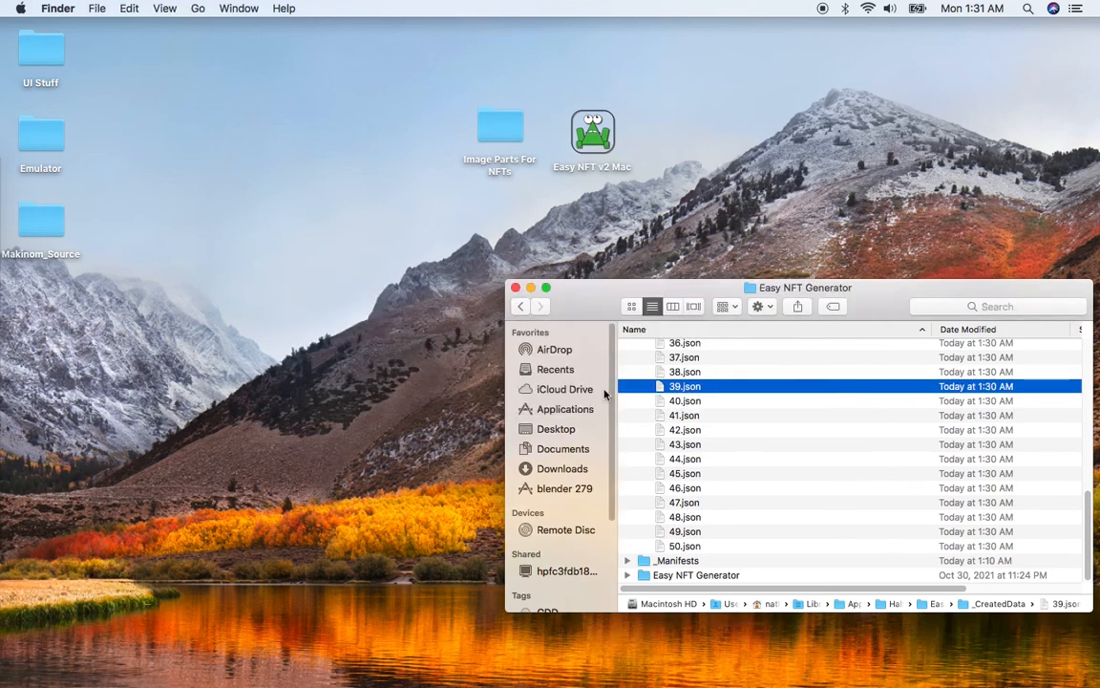
key("super+Tab")
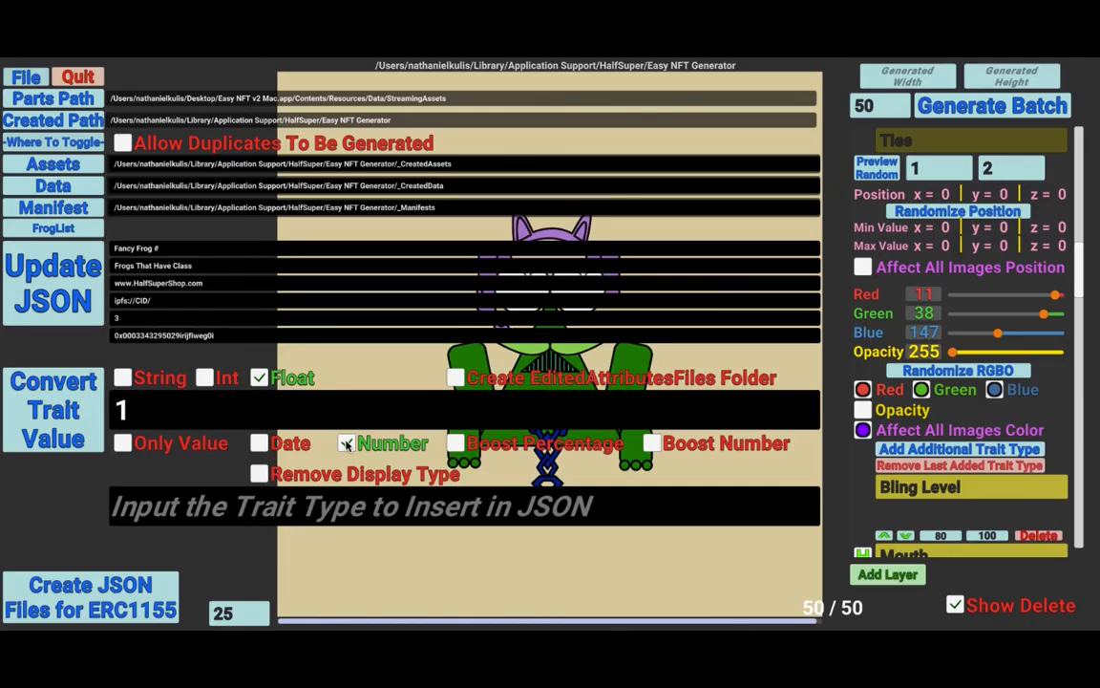
- Convert the trait values at attribute index 1 to String with the Number display type disabled
left_click(346, 443)
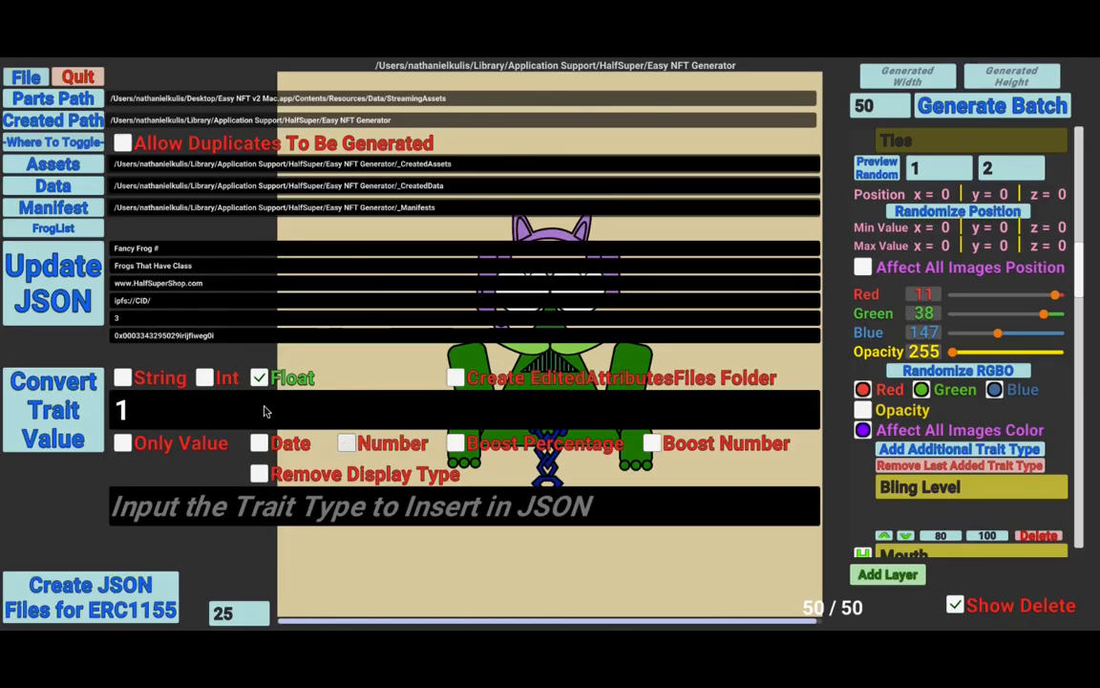
left_click(124, 378)
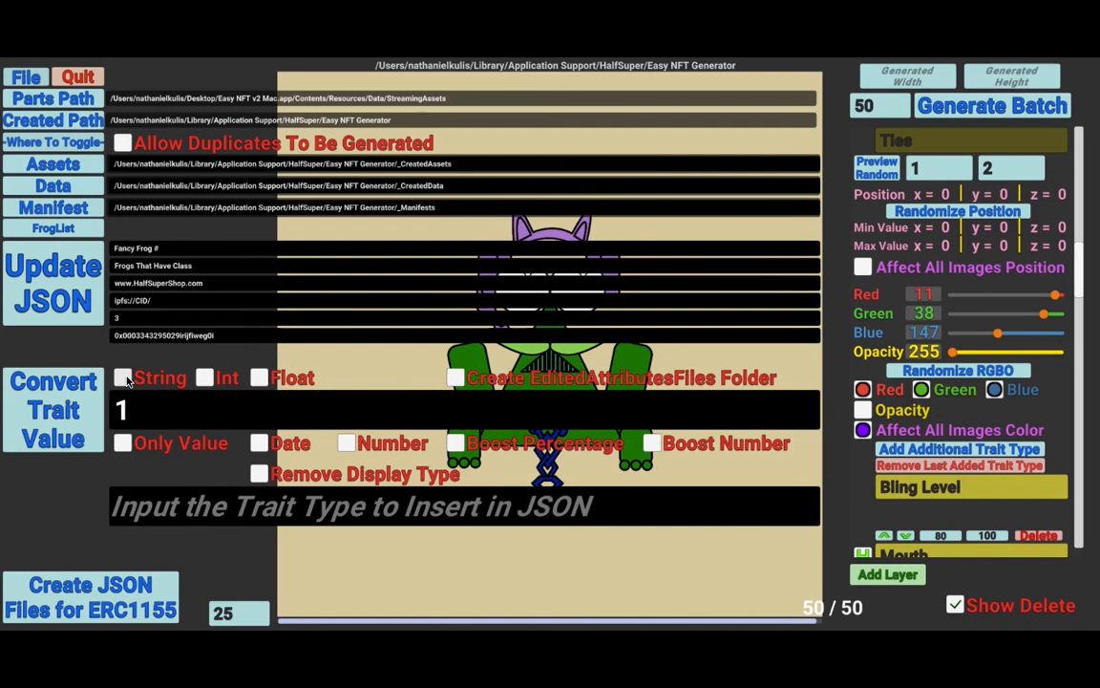
left_click(124, 378)
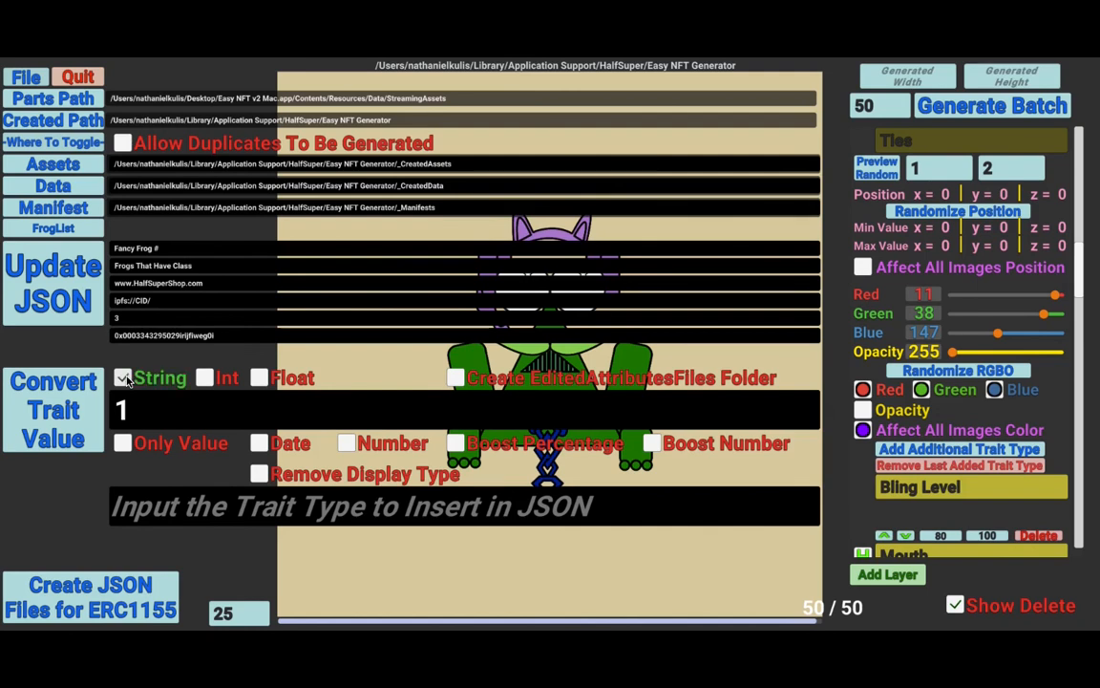
left_click(86, 404)
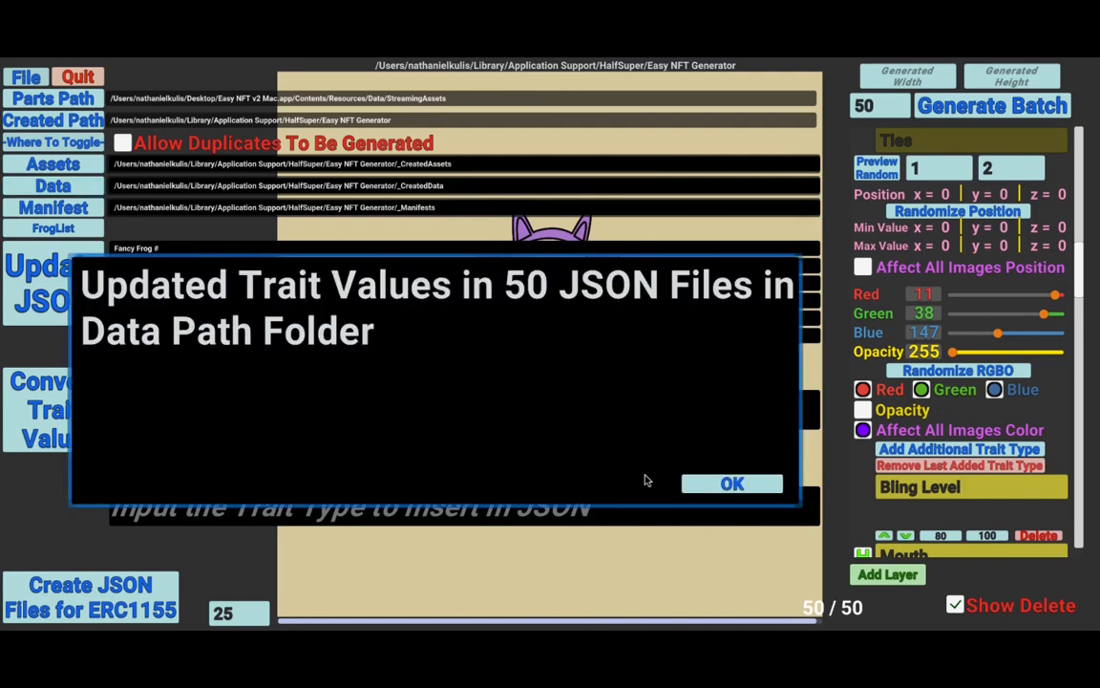
left_click(728, 484)
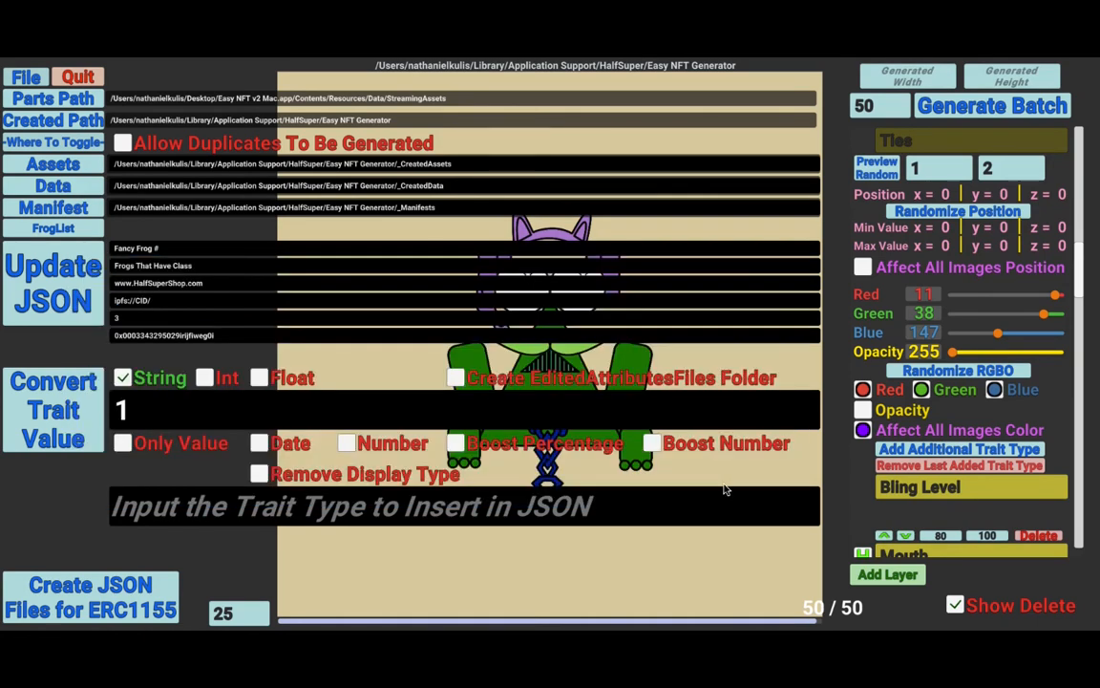
- Switch to Finder, open 38.json to examine its second attribute, and return to Easy NFT v2 Mac after closing it
key("super+Tab")
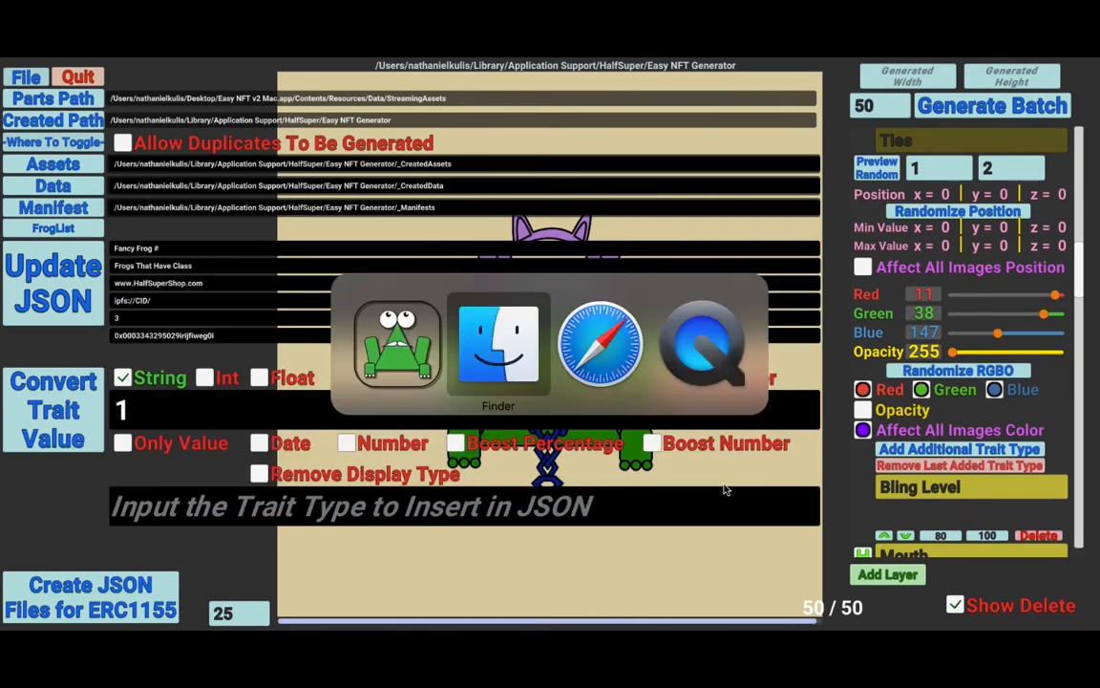
key("super+Tab")
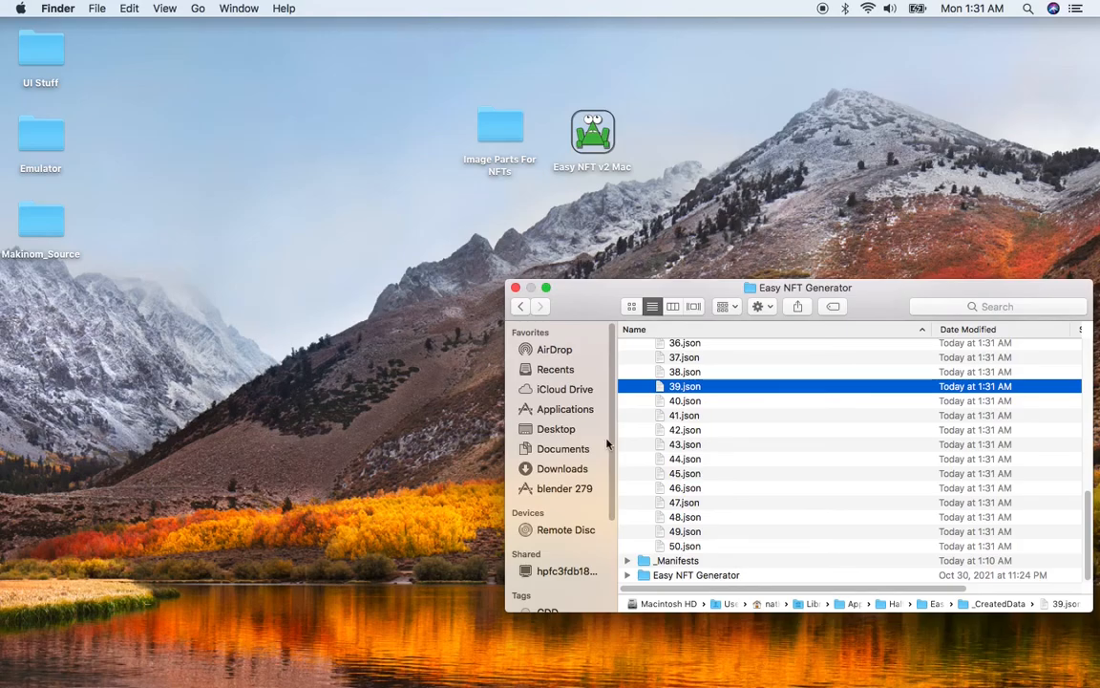
double_click(689, 374)
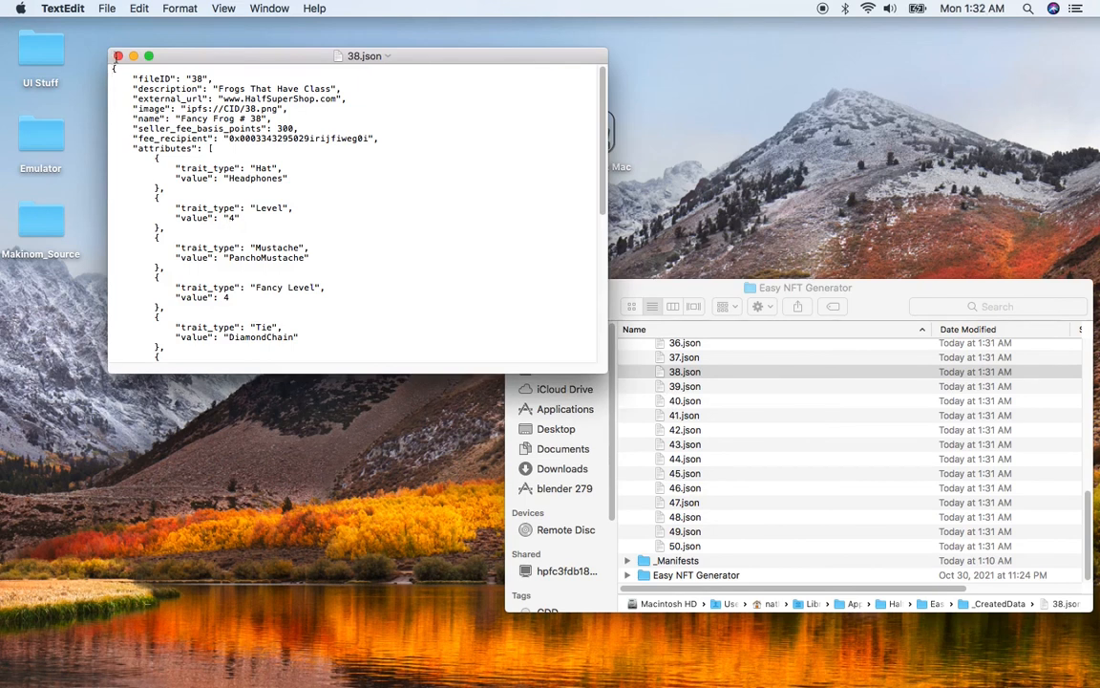
left_click(118, 56)
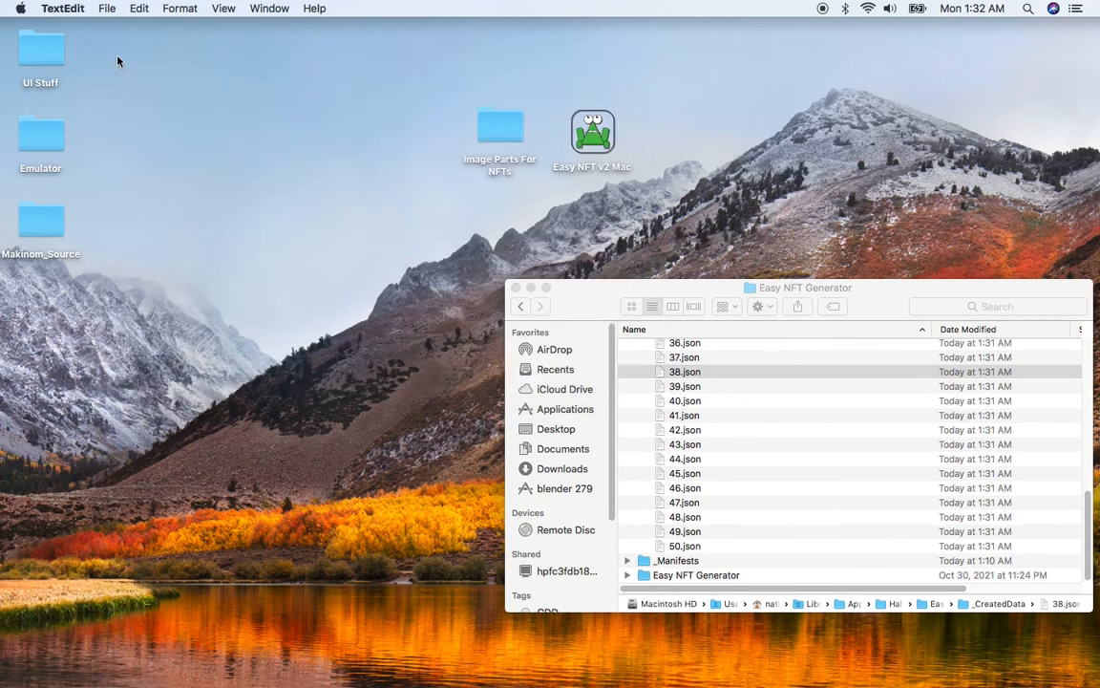
key("super+Tab")
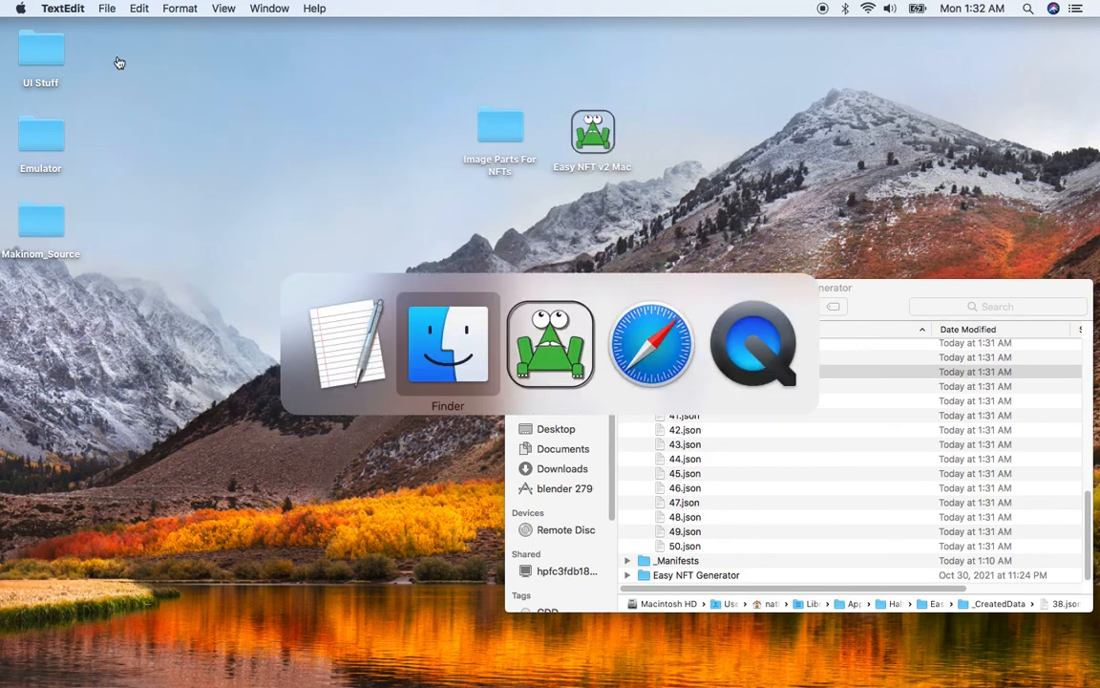
key("super+Tab")
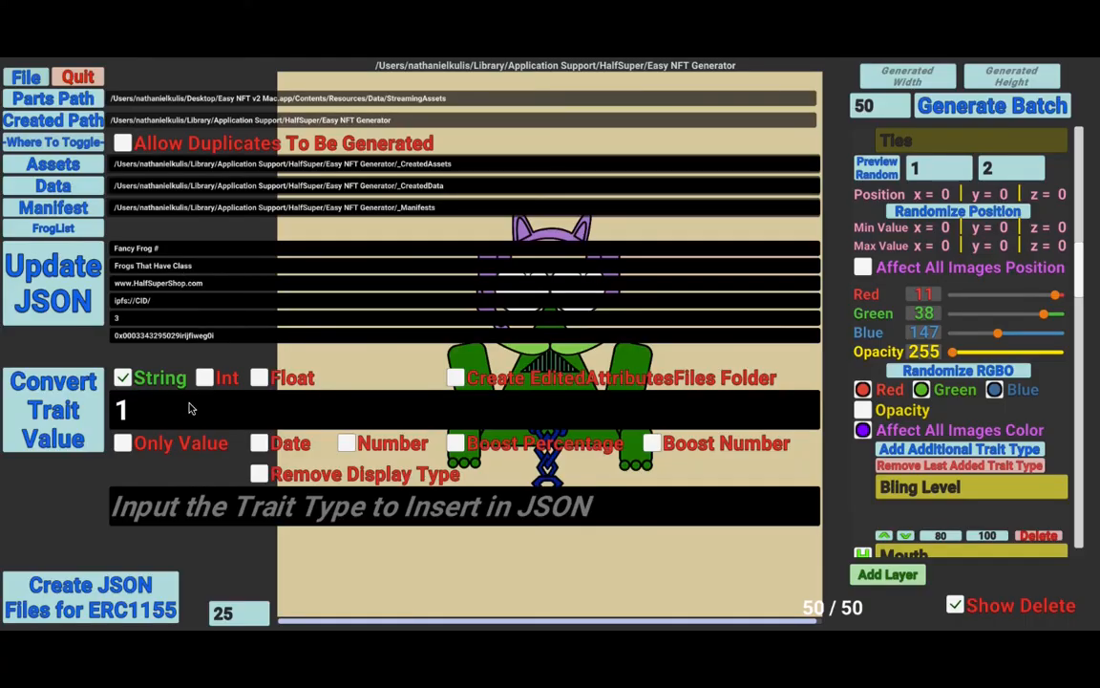
- Convert the trait values at attribute index 1 to Float with the Number display type enabled
left_click(347, 445)
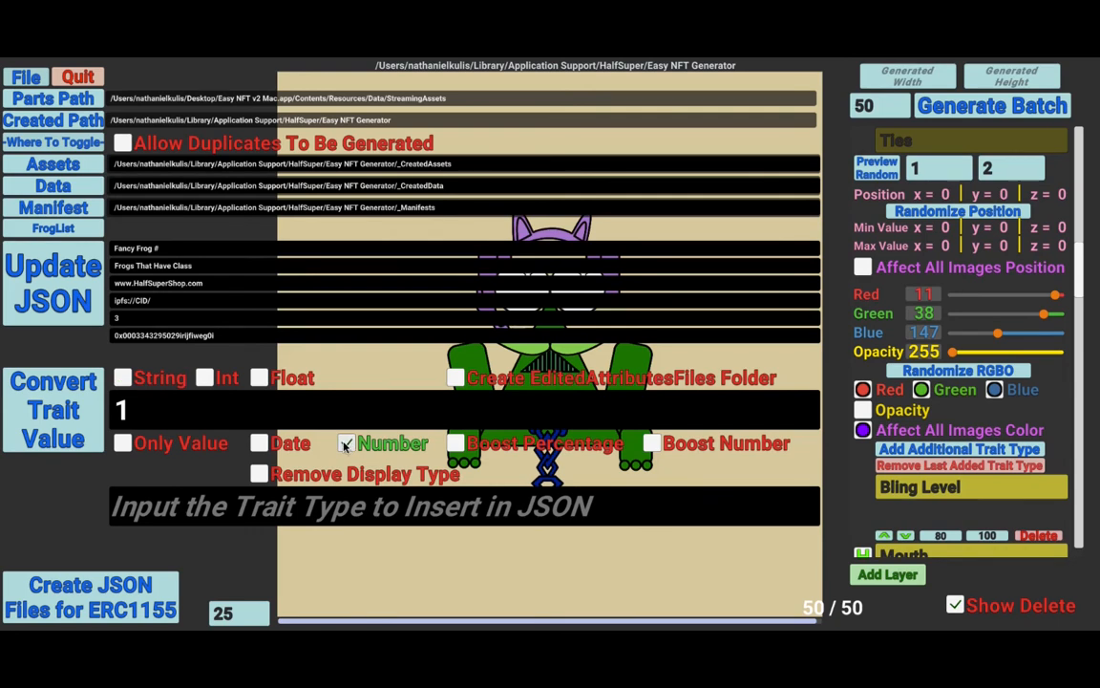
left_click(260, 379)
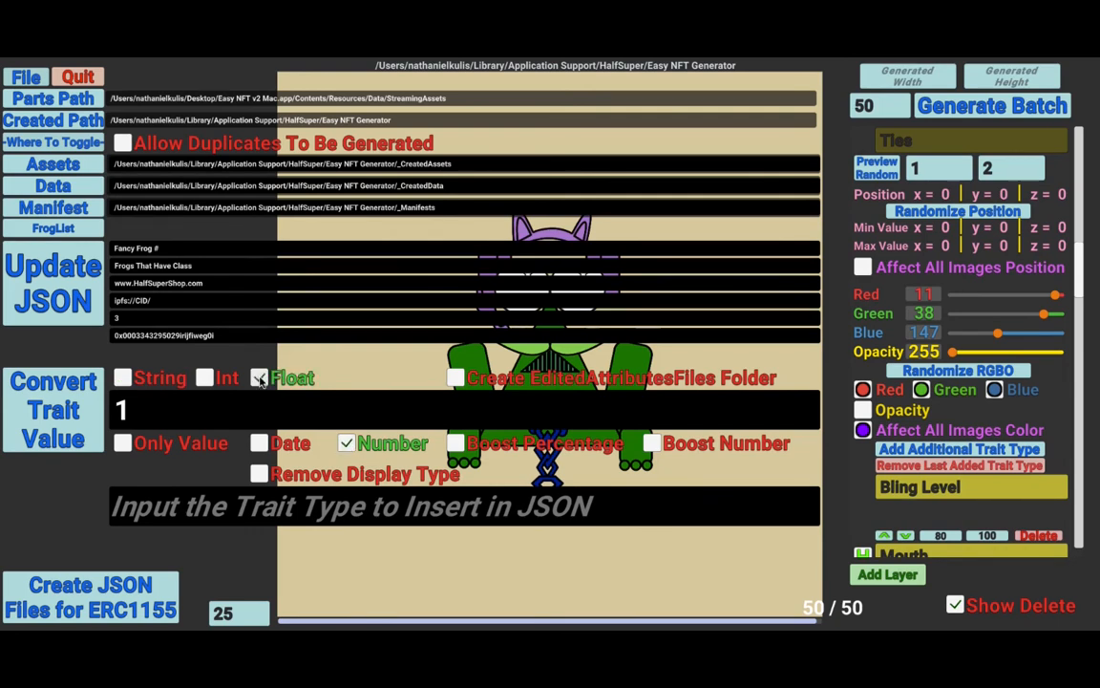
left_click(69, 413)
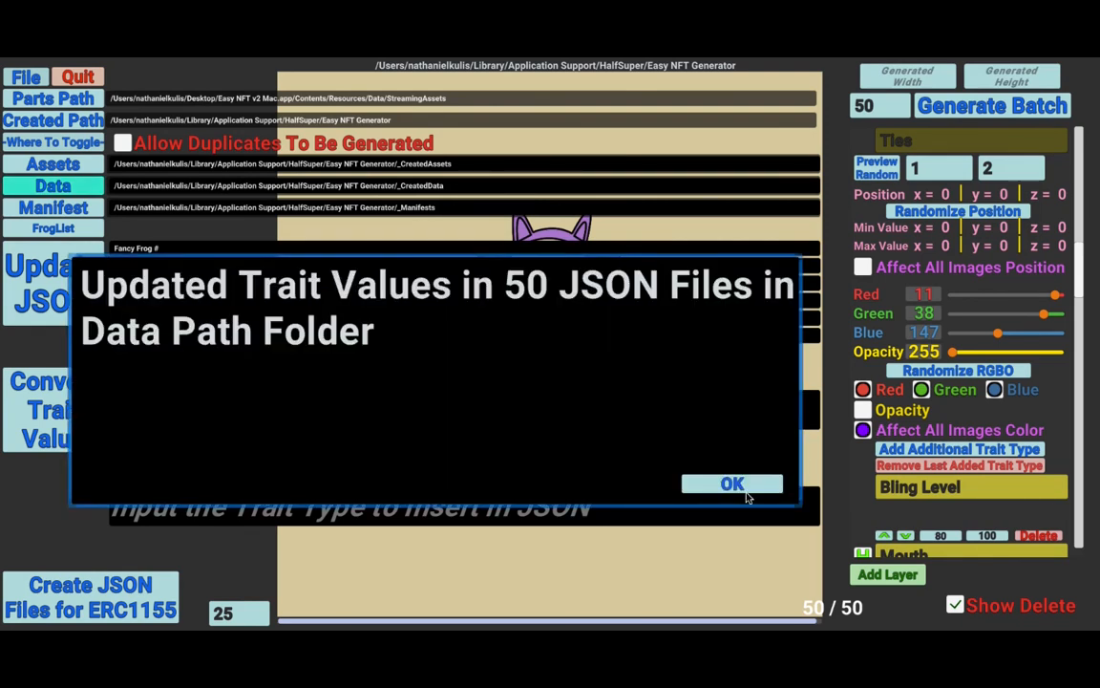
left_click(733, 484)
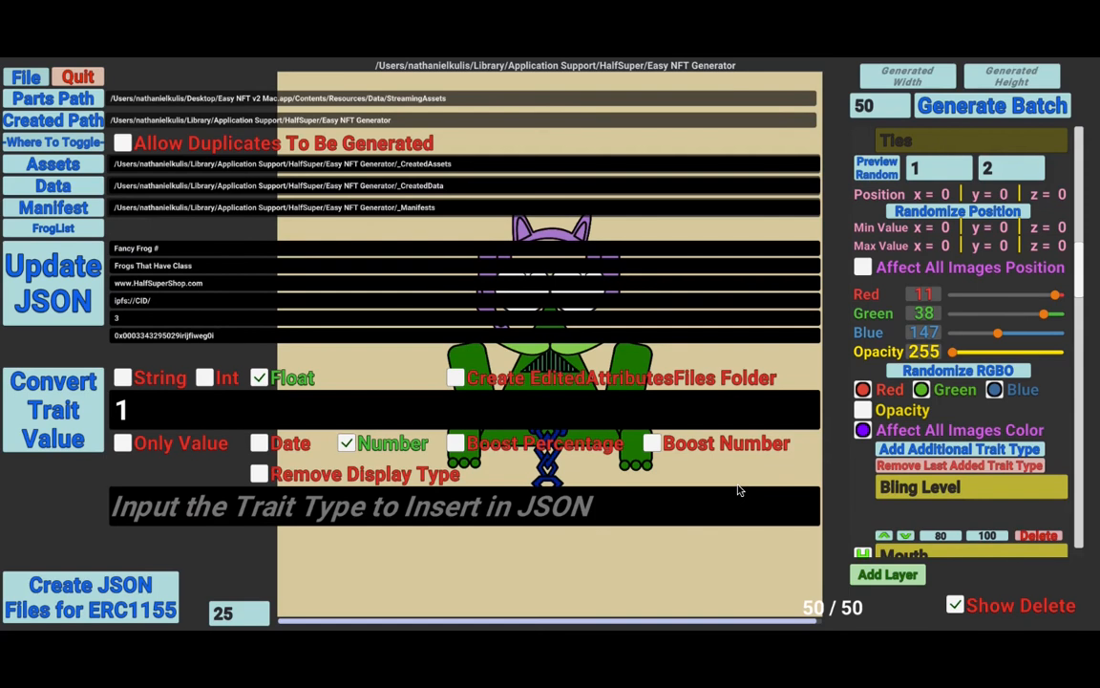
- Switch to Finder and open 39.json to examine the display type, trait type and value of its Level attribute
key("super+Tab")
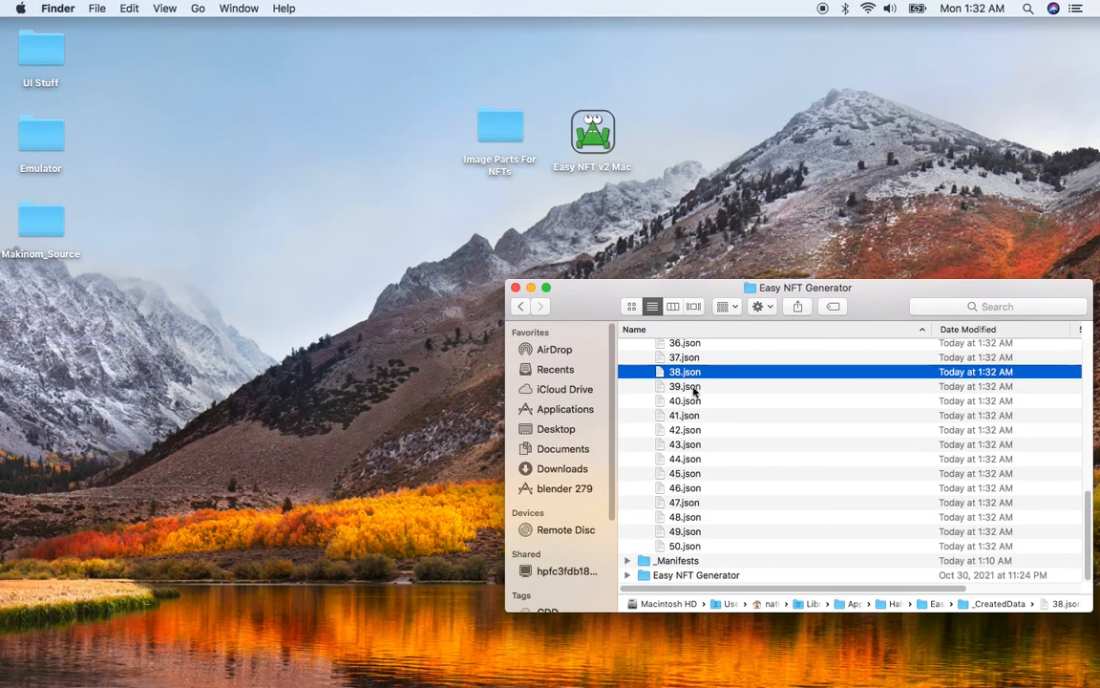
left_click(693, 387)
double_click(693, 388)
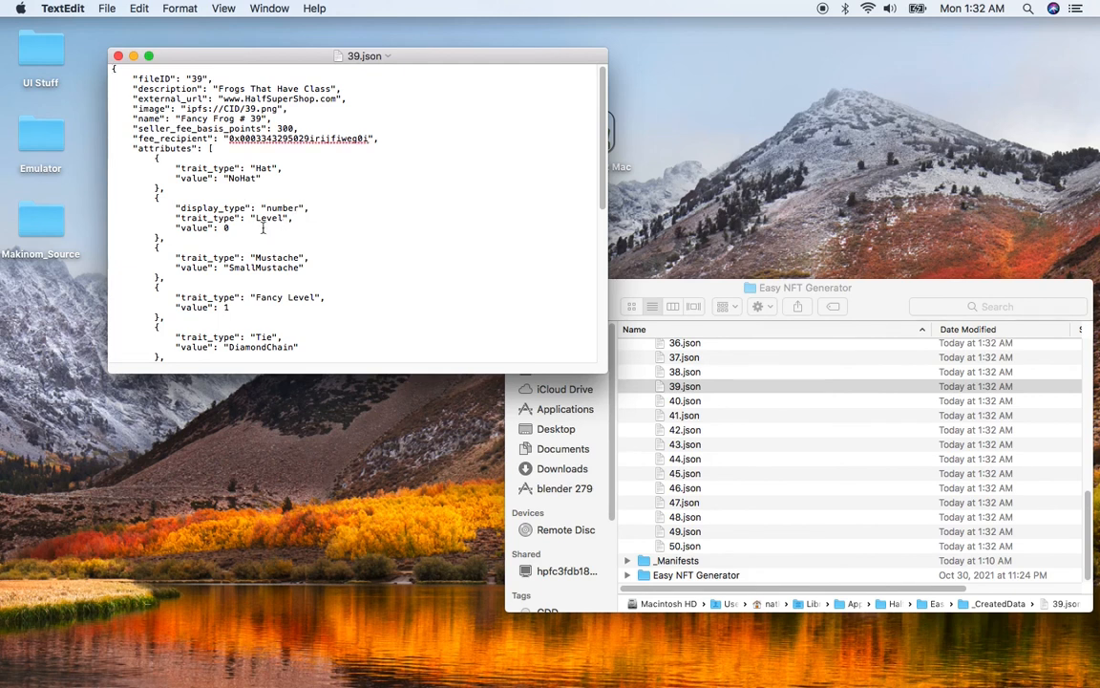
left_click(203, 221)
left_click_drag(174, 209, 234, 230)
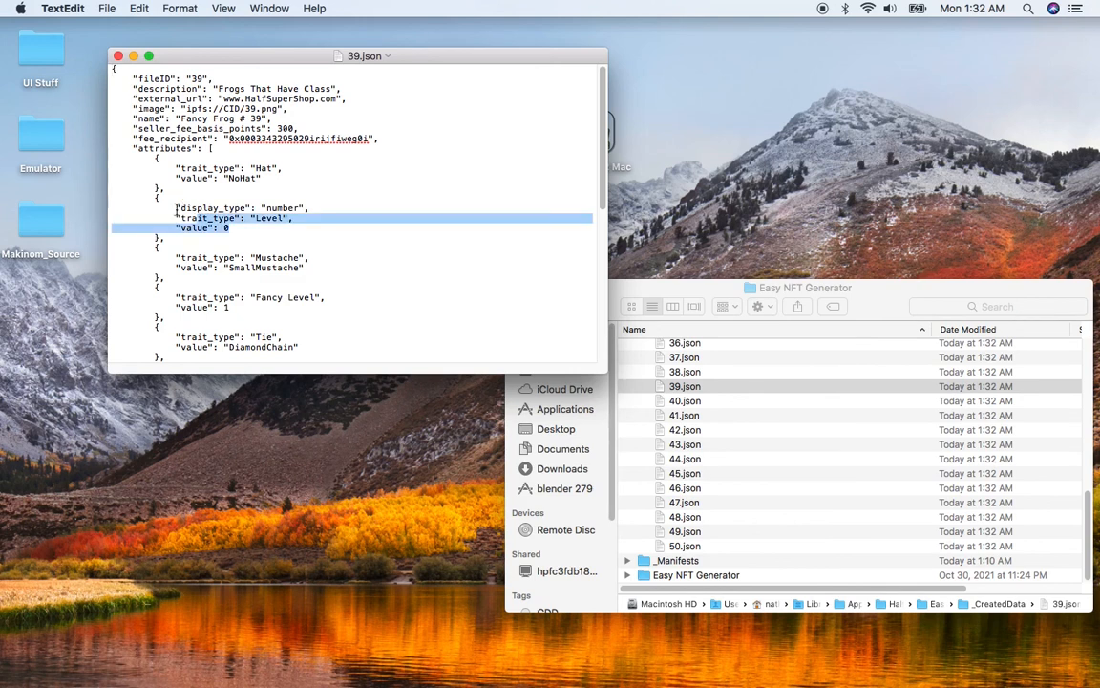
left_click(241, 229)
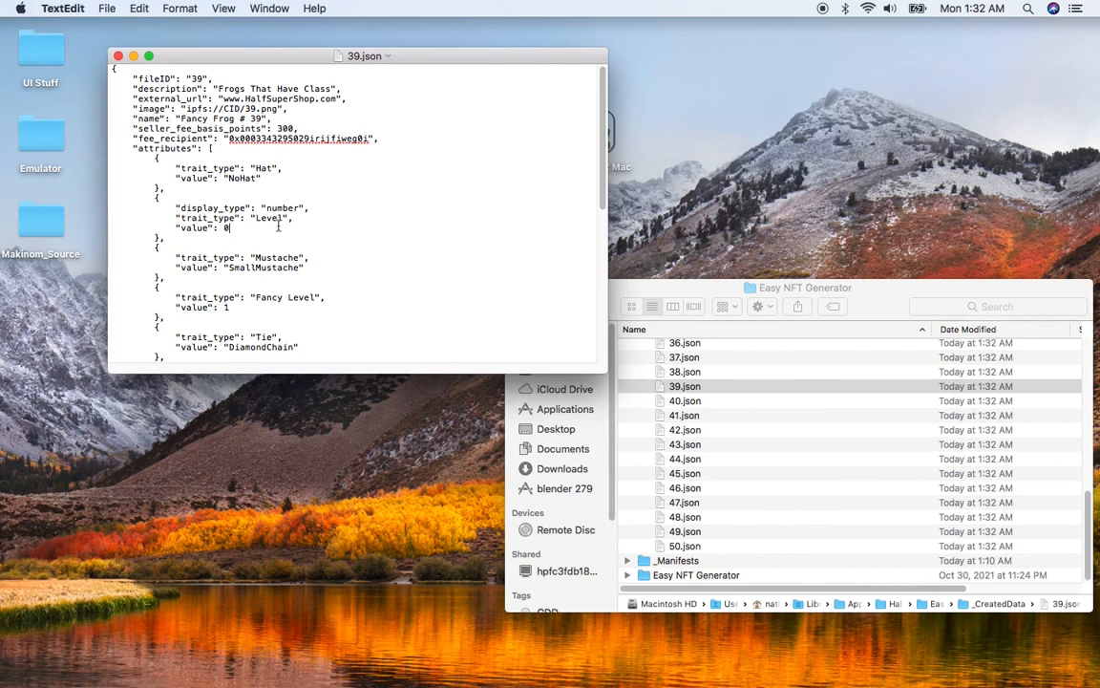
left_click_drag(238, 230, 180, 211)
triple_click(272, 210)
left_click(272, 212)
left_click(239, 228)
- Switch to Safari and examine the example attributes array and its display types on OpenSea's Metadata Standards page
mouse_move(2, 272)
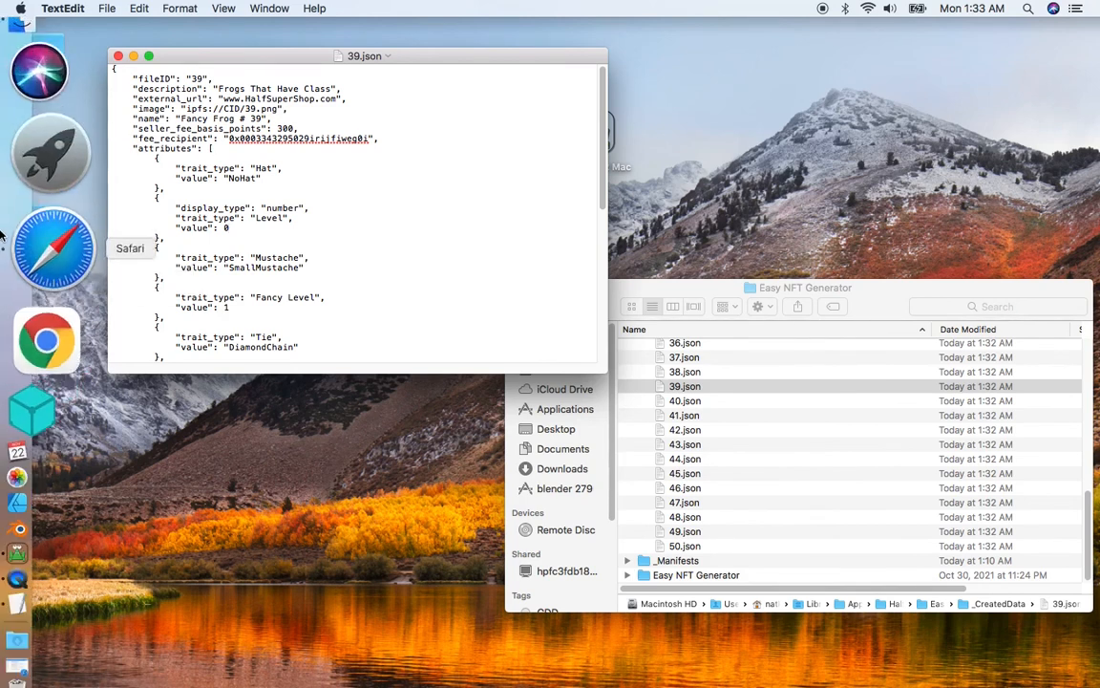
left_click(2, 234)
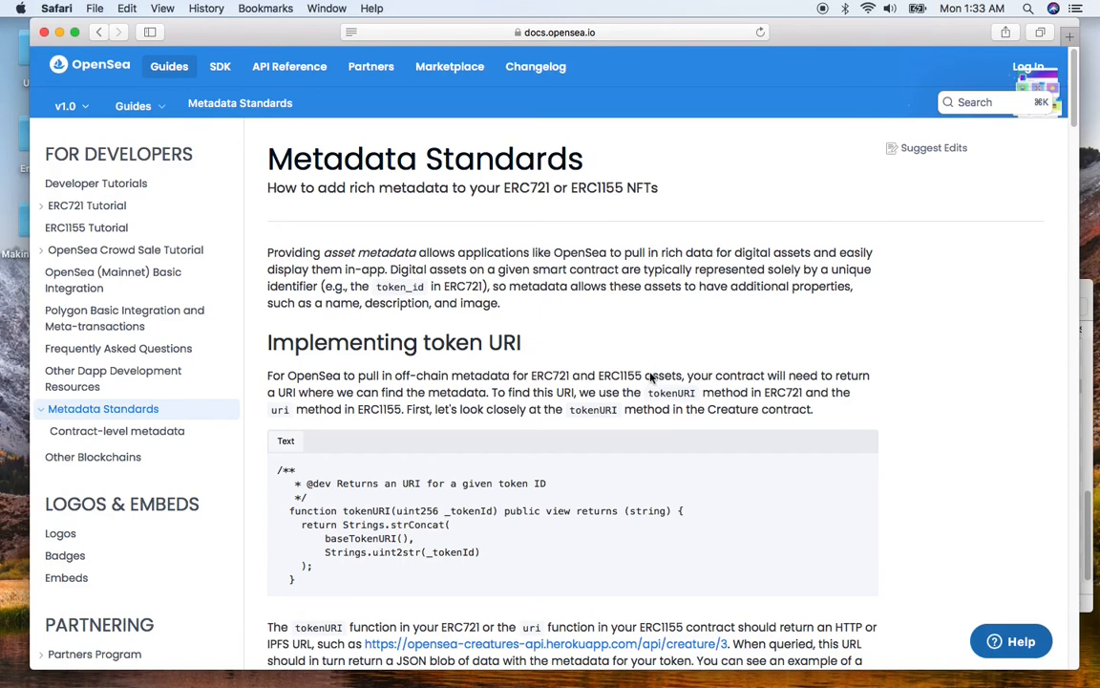
scroll(653, 382, "down", 2)
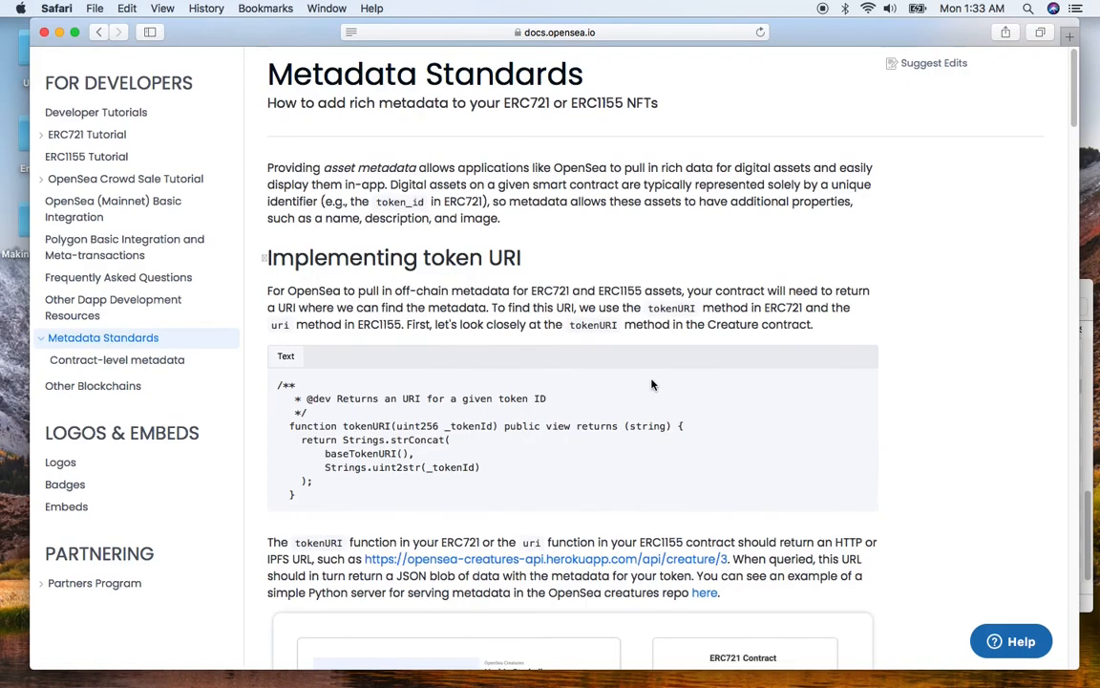
scroll(653, 384, "down", 10)
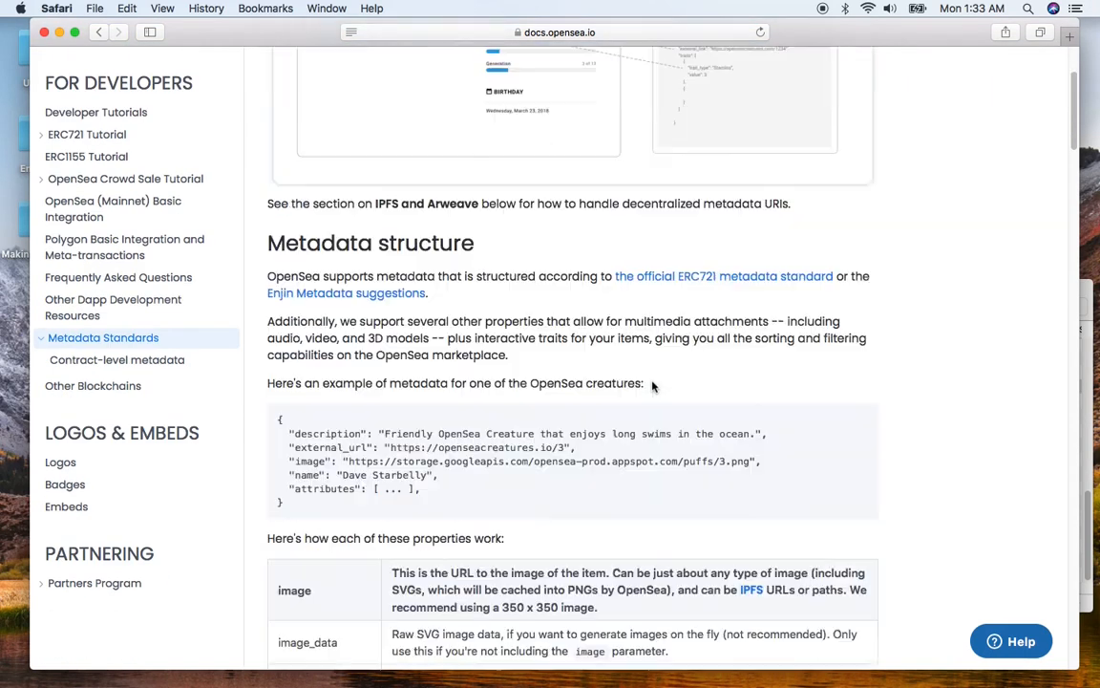
scroll(653, 384, "down", 4)
scroll(639, 390, "down", 4)
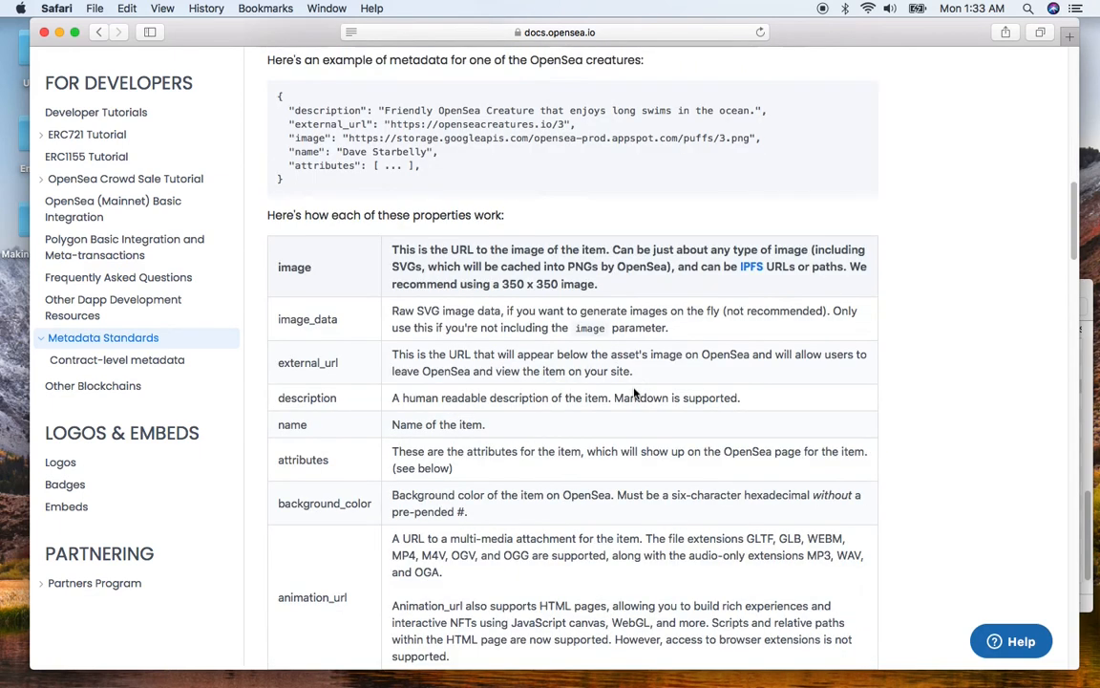
scroll(634, 392, "down", 4)
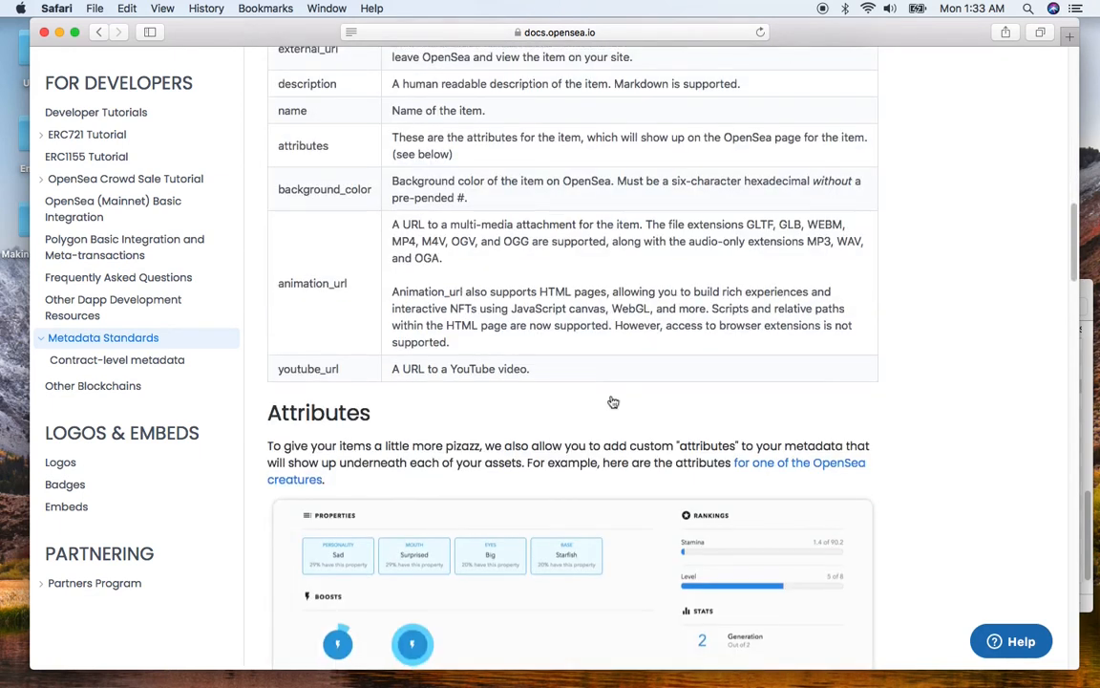
scroll(613, 401, "down", 2)
scroll(613, 401, "down", 6)
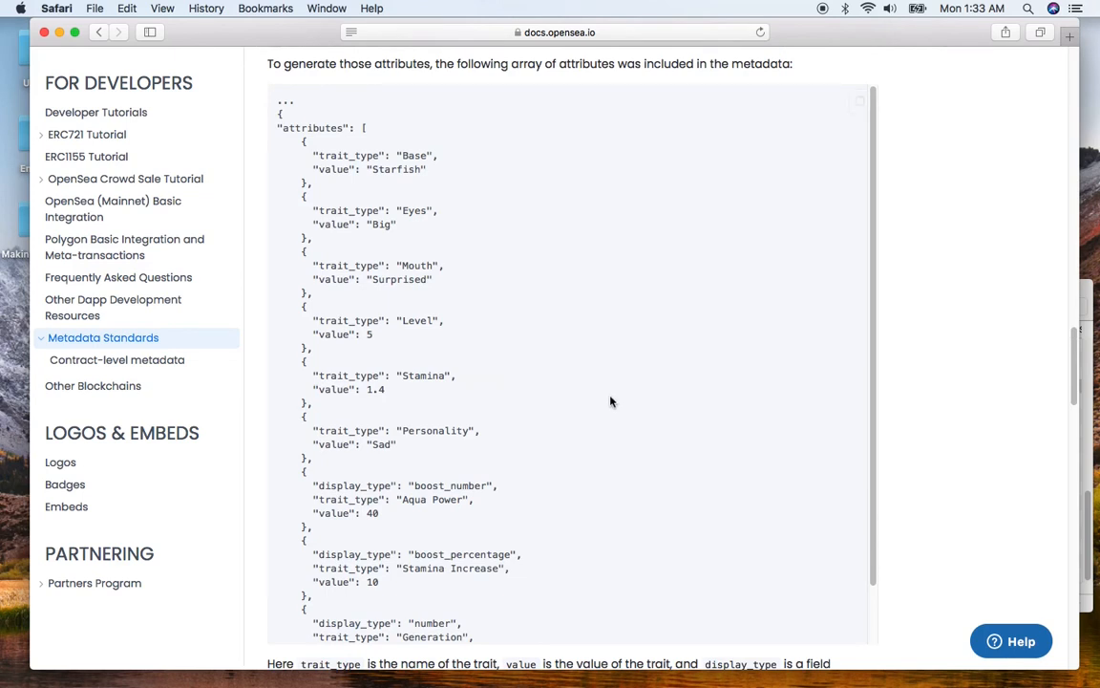
scroll(612, 465, "down", 1)
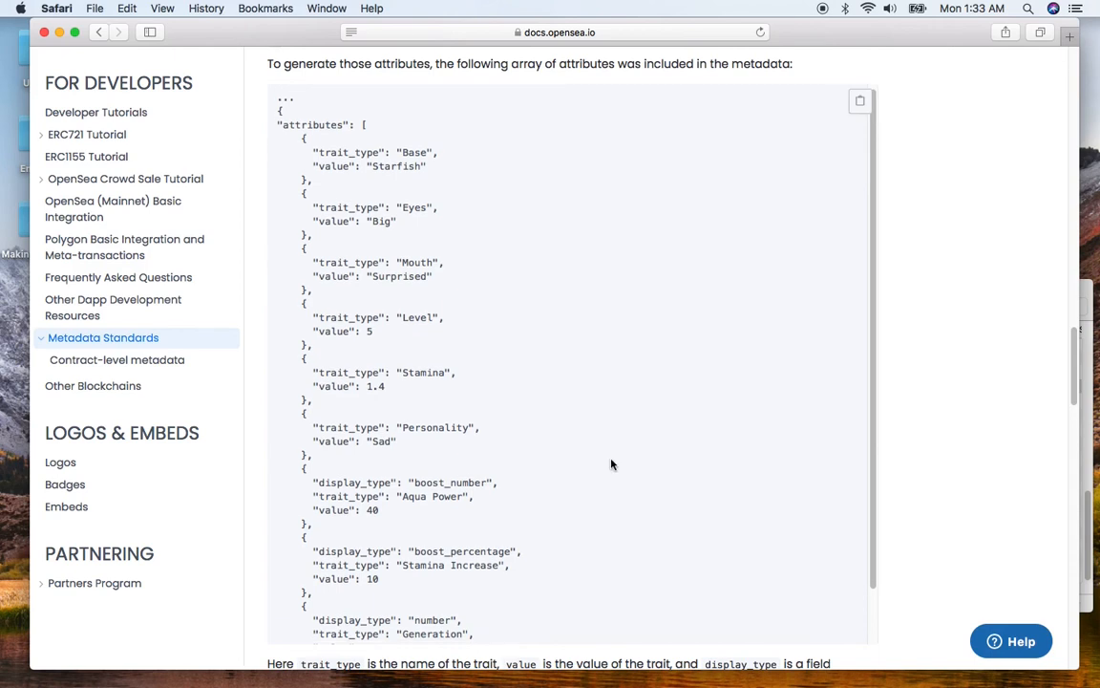
scroll(908, 481, "down", 5)
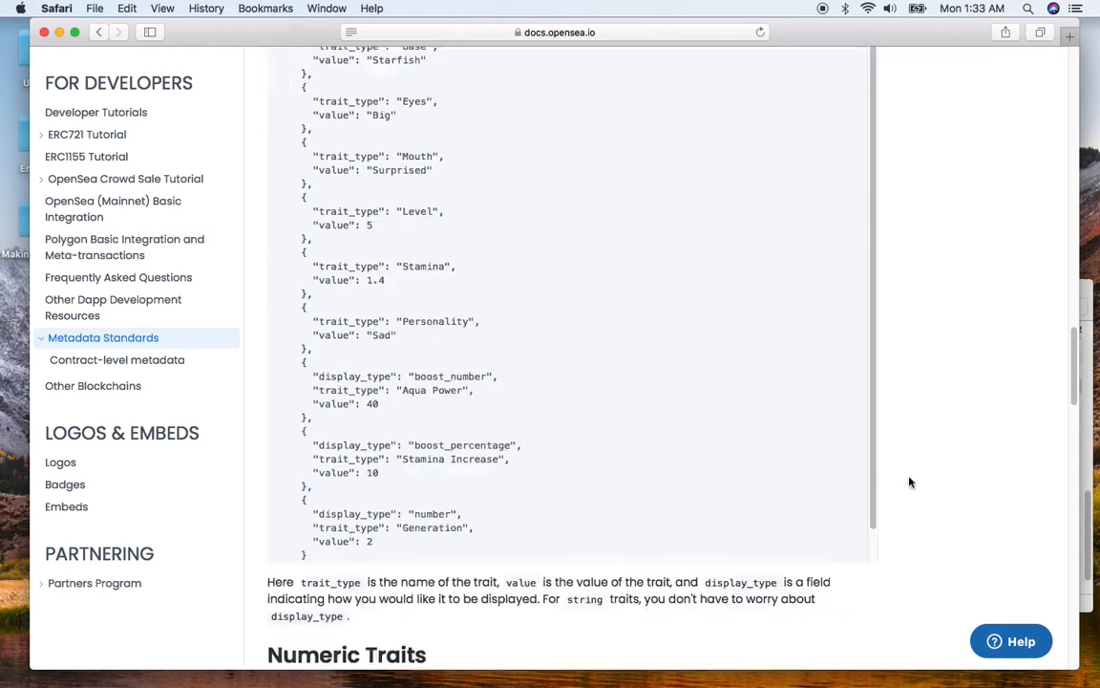
scroll(382, 302, "up", 2)
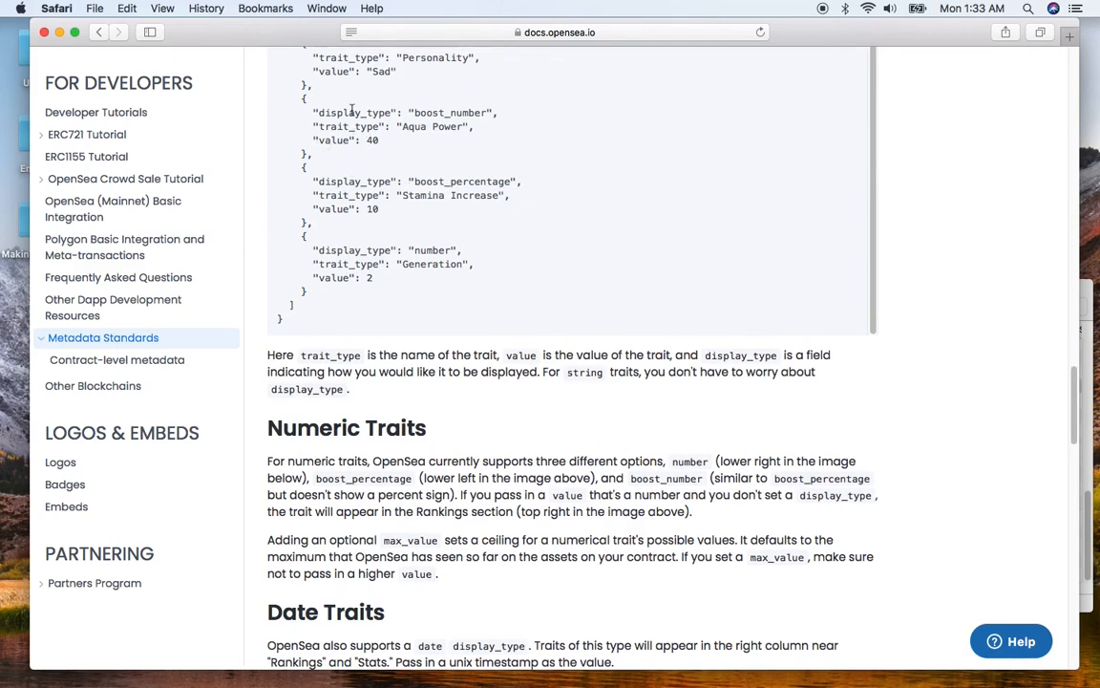
scroll(350, 134, "up", 1)
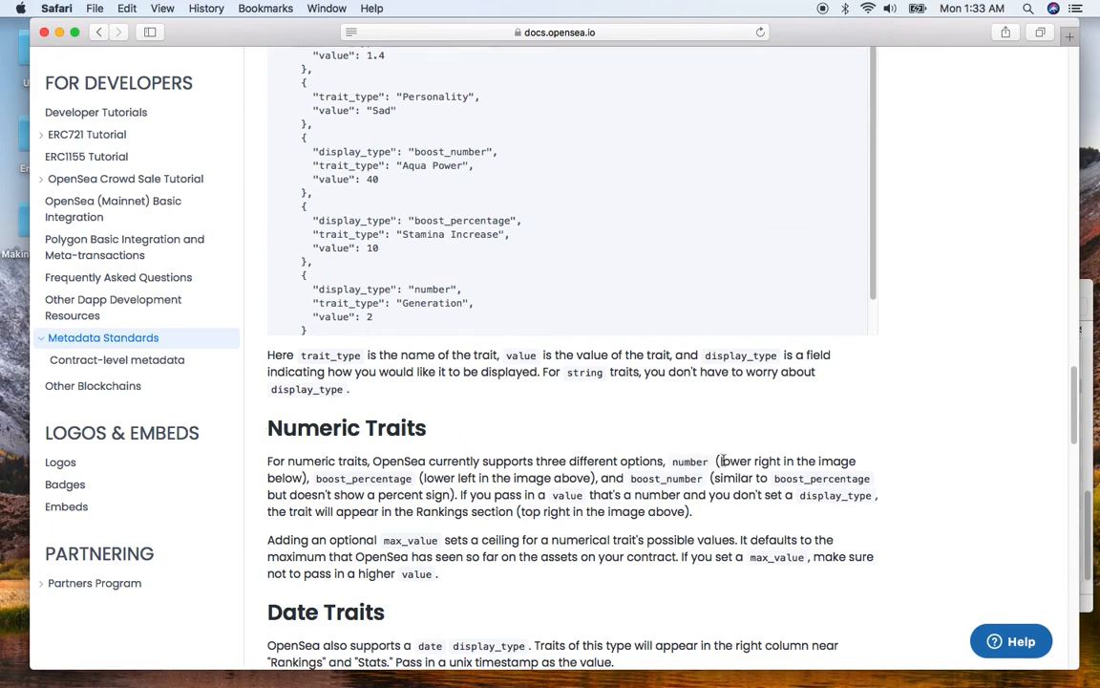
- Examine the Numeric Traits and Date Traits sections and the generic property example for how each display type appears
left_click_drag(723, 461, 674, 461)
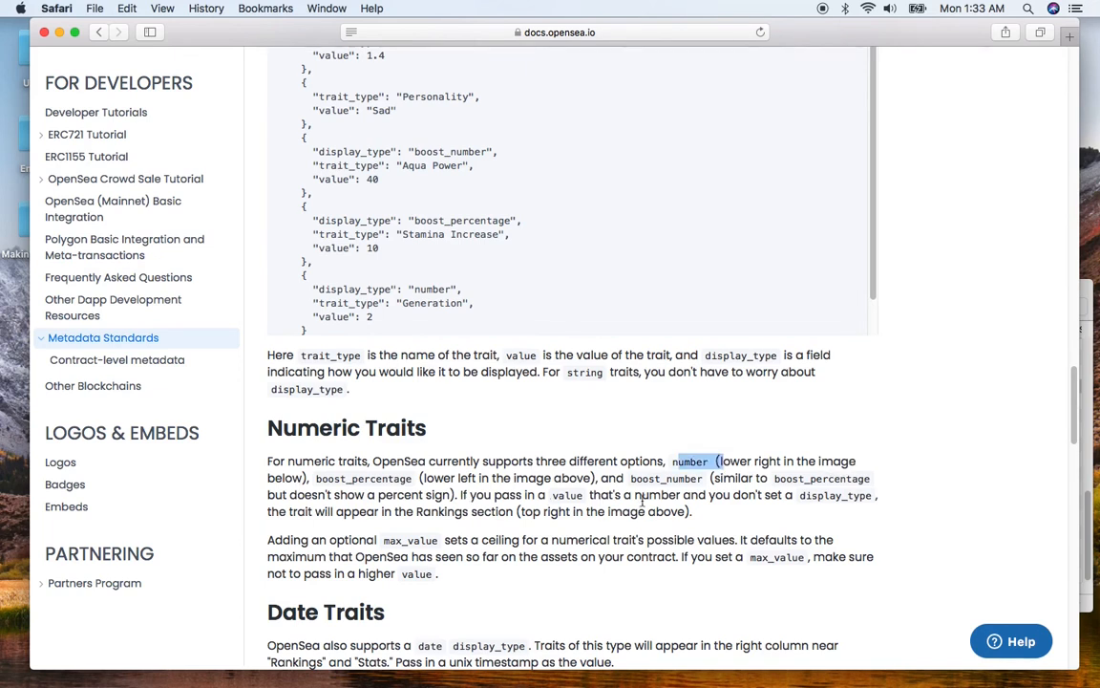
scroll(643, 503, "down", 5)
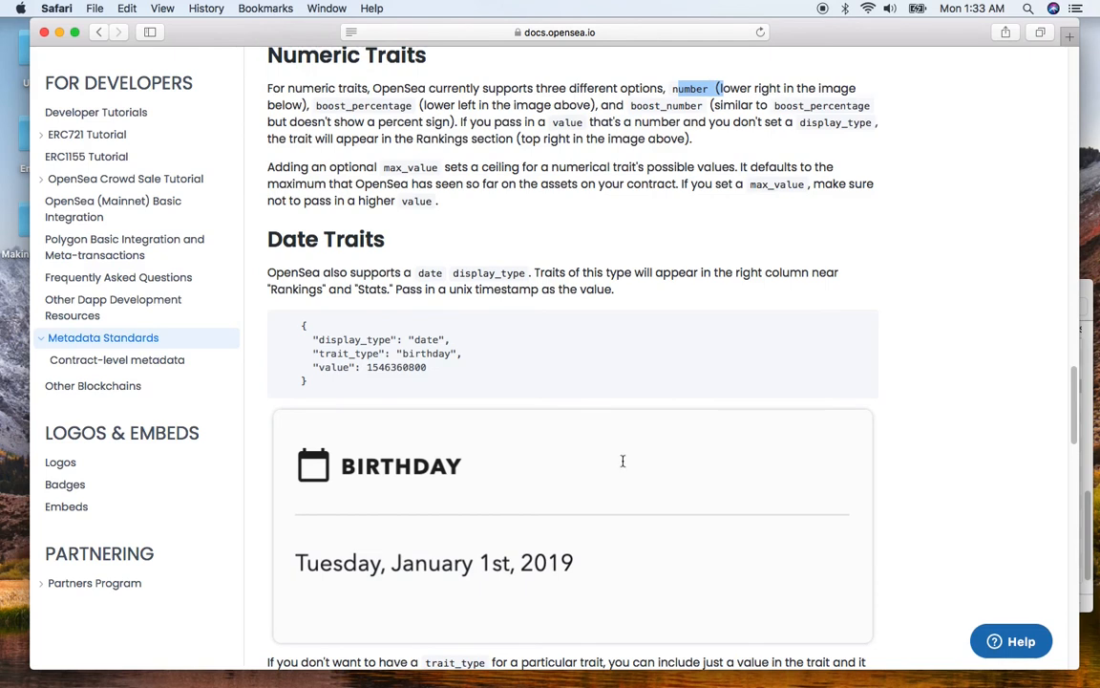
scroll(692, 482, "down", 1)
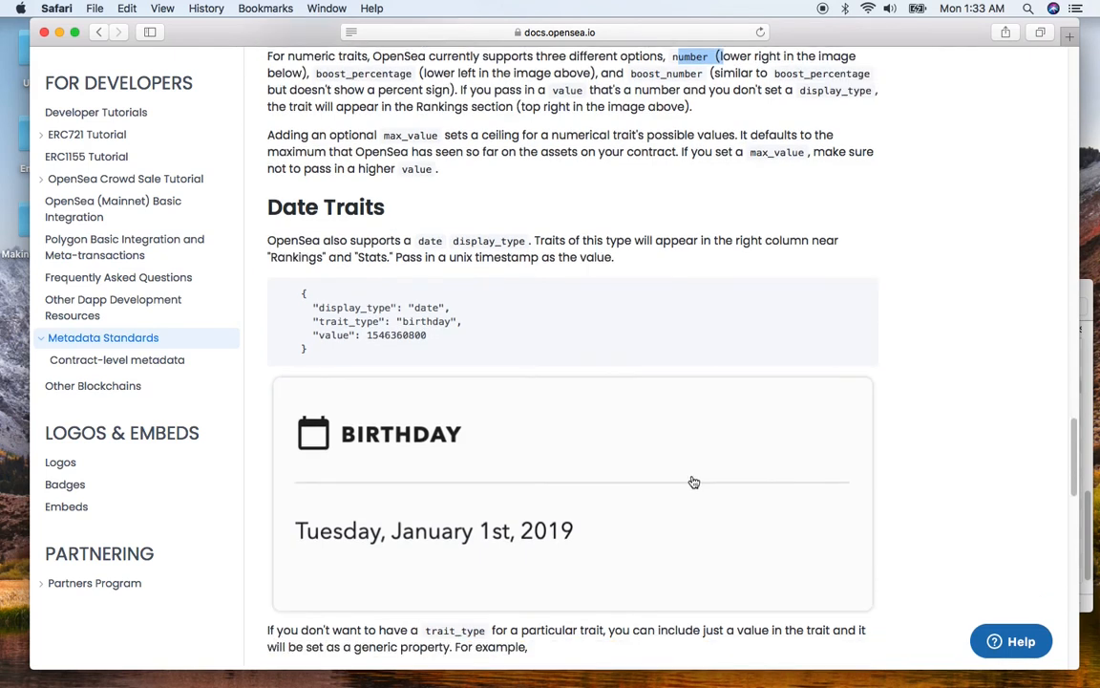
scroll(813, 513, "down", 3)
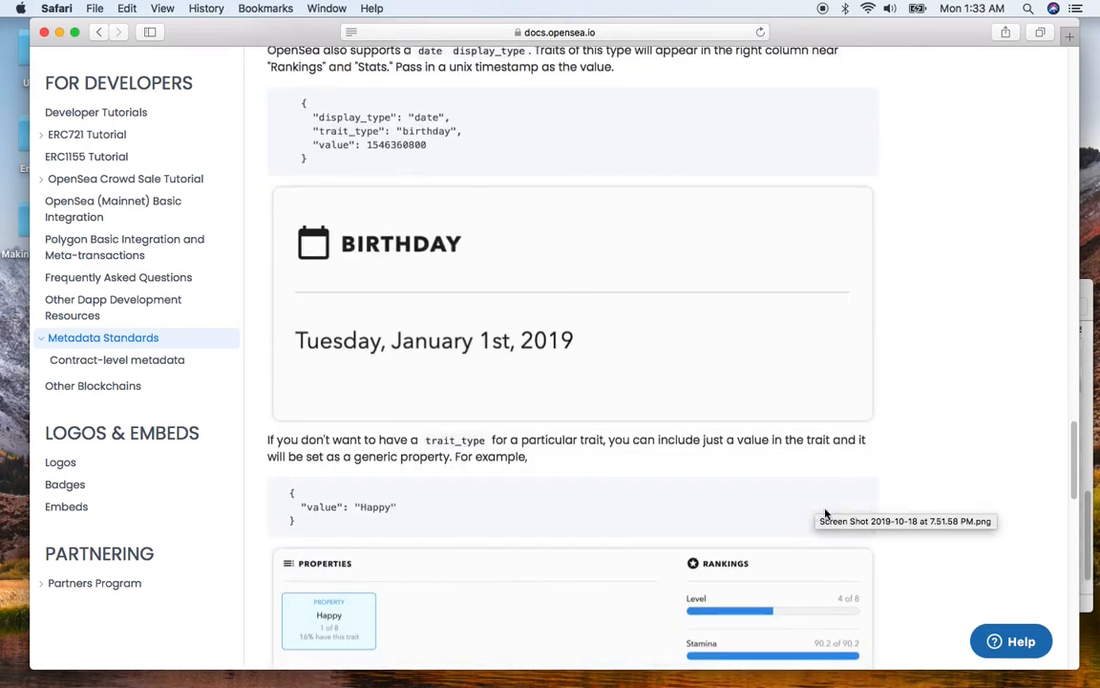
scroll(808, 494, "down", 2)
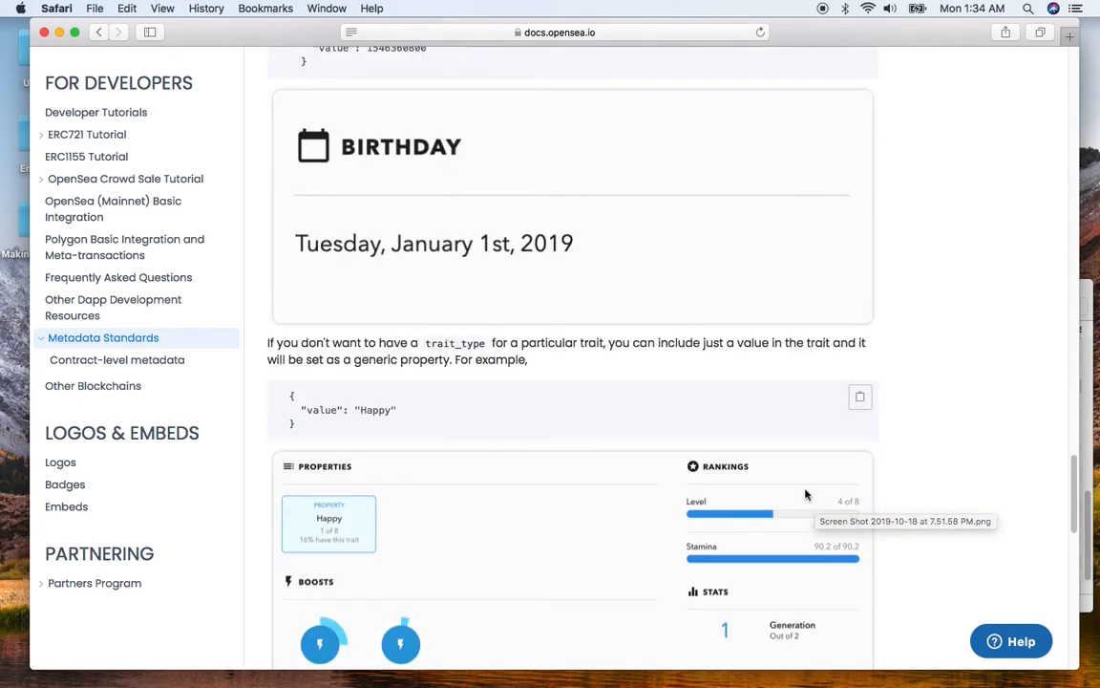
scroll(882, 500, "down", 2)
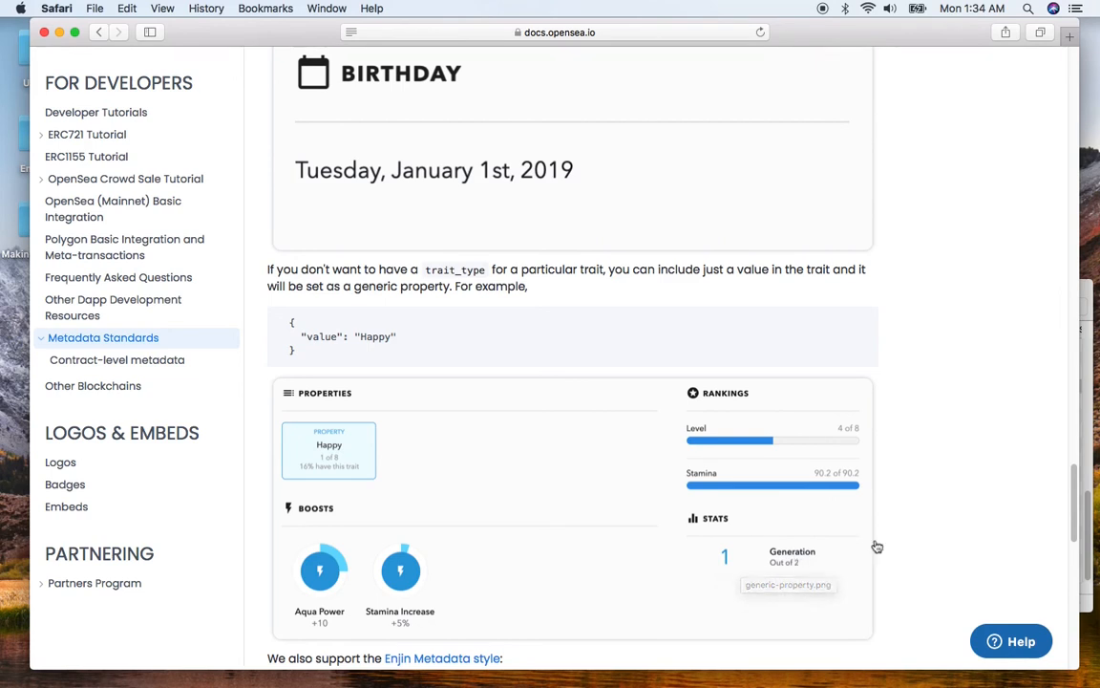
scroll(876, 527, "up", 5)
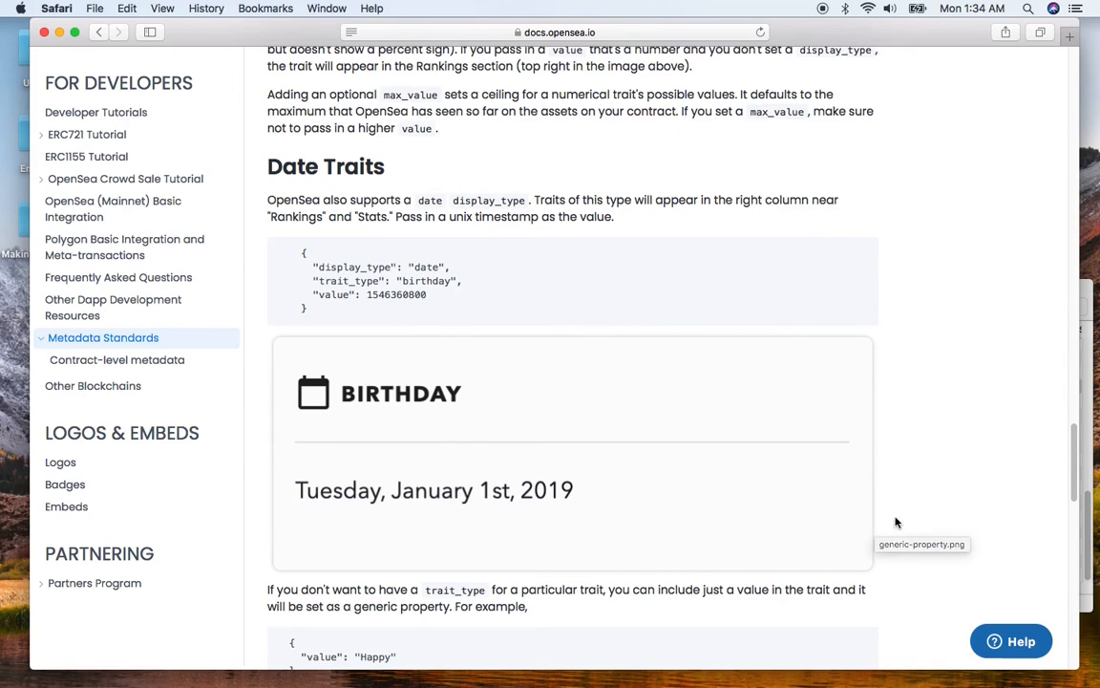
scroll(907, 462, "up", 6)
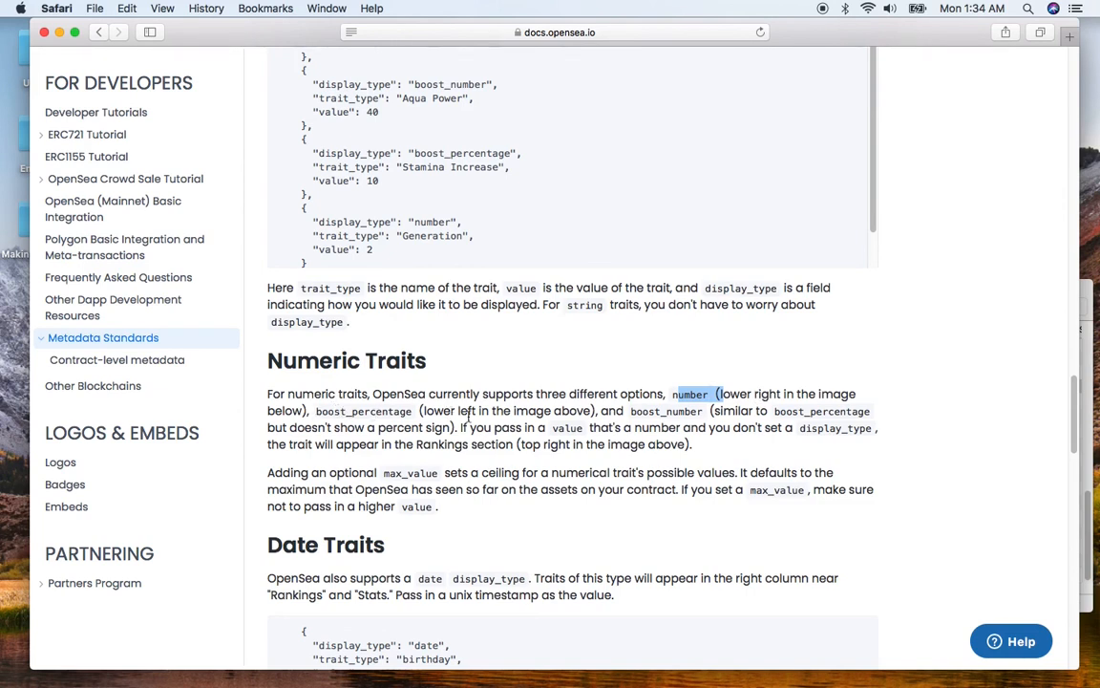
scroll(468, 410, "down", 2)
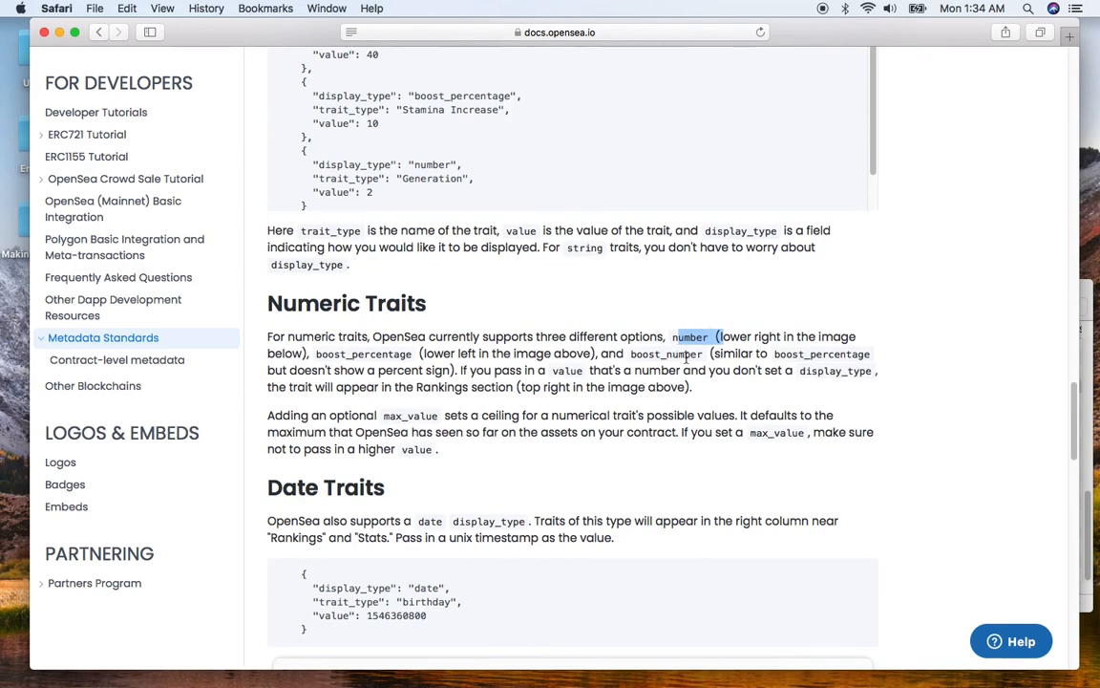
scroll(551, 420, "down", 10)
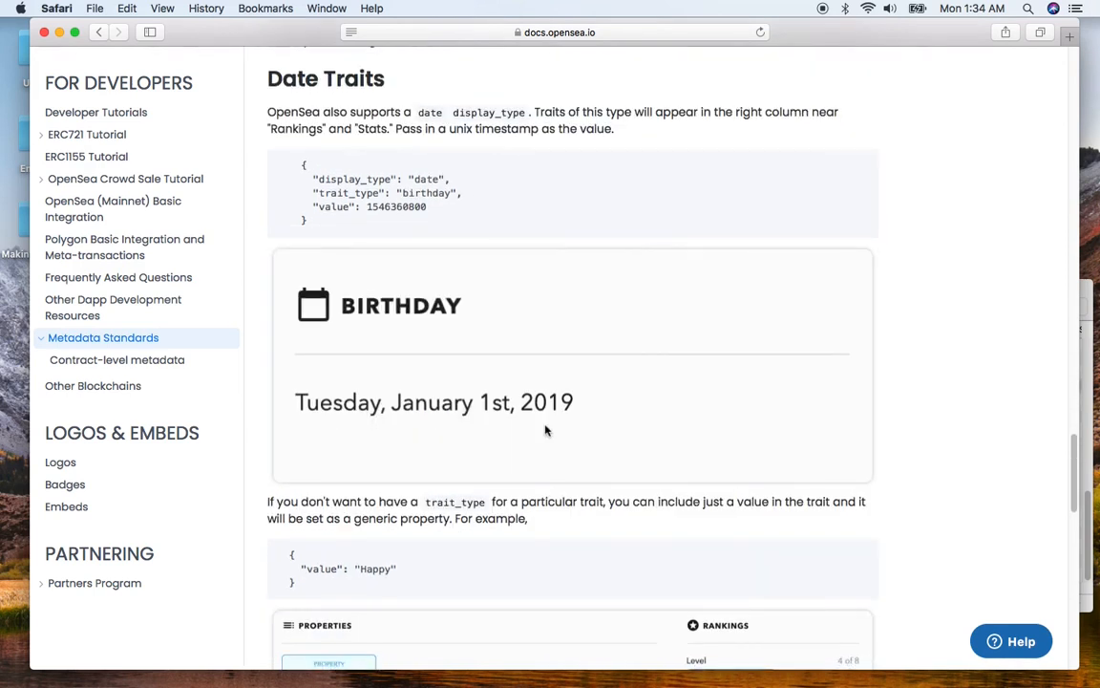
- Examine how generic properties, rankings, boosts and stats are displayed, and reread the Date Traits and Numeric Traits sections
scroll(489, 437, "down", 6)
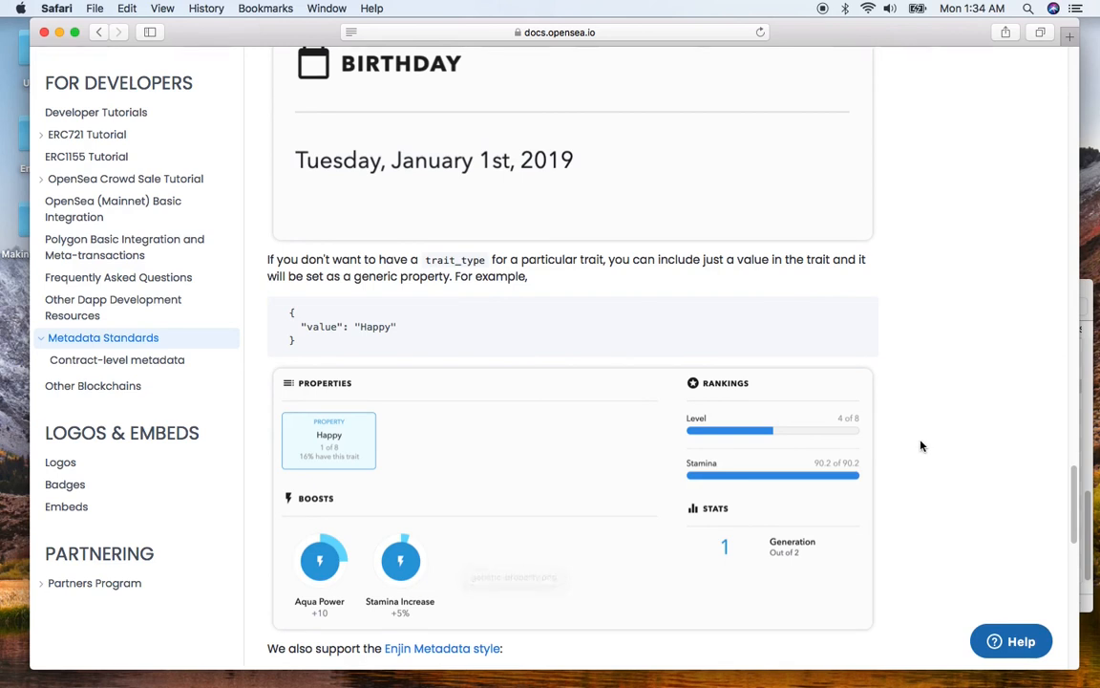
scroll(923, 446, "up", 1)
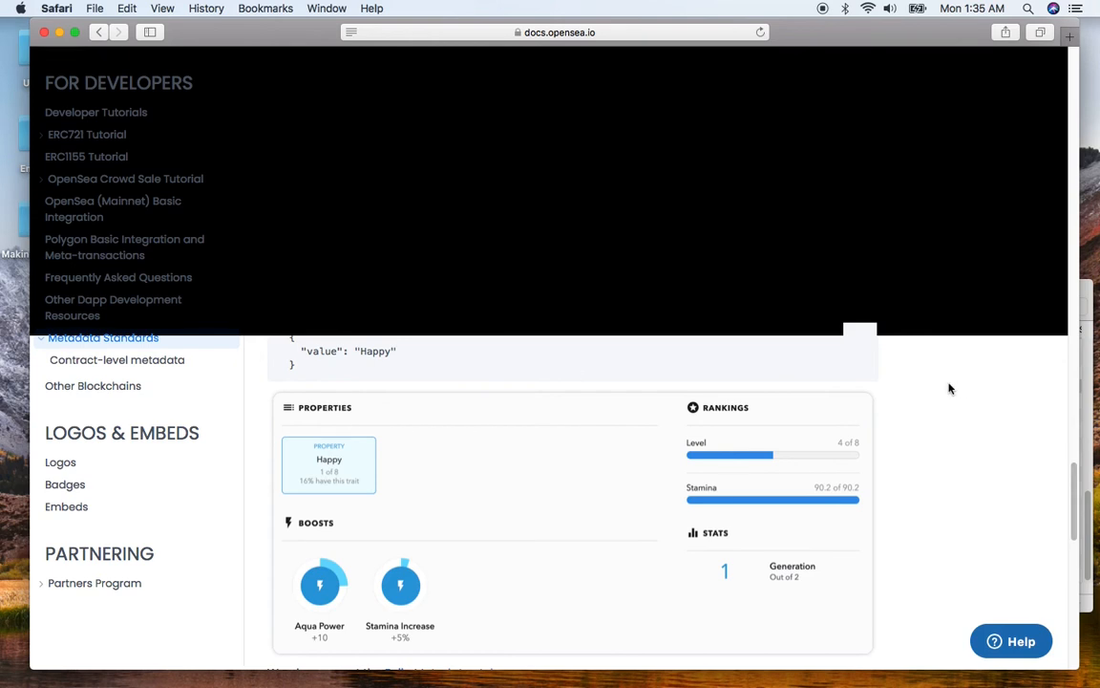
scroll(942, 388, "up", 5)
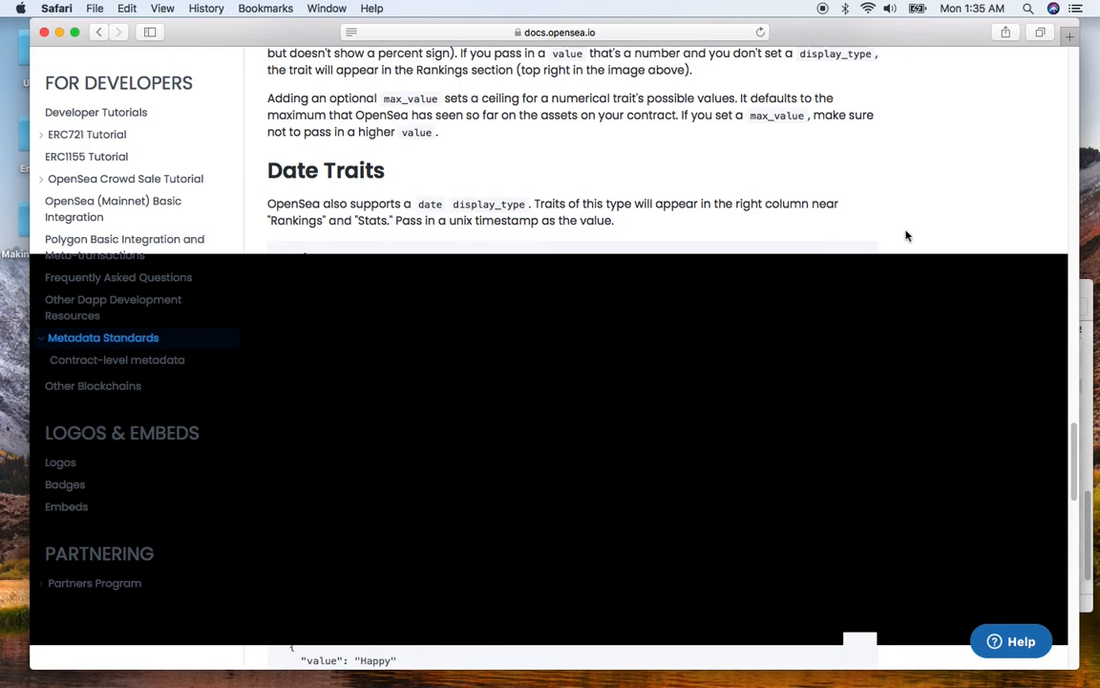
scroll(907, 236, "up", 2)
scroll(908, 236, "up", 2)
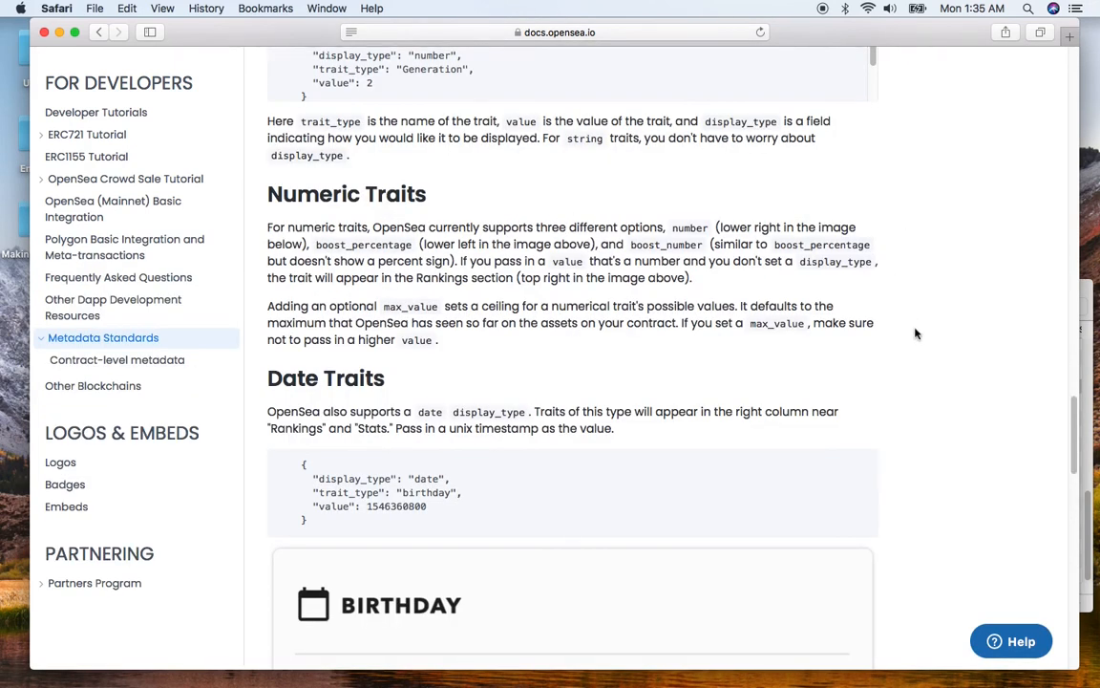
scroll(743, 418, "up", 3)
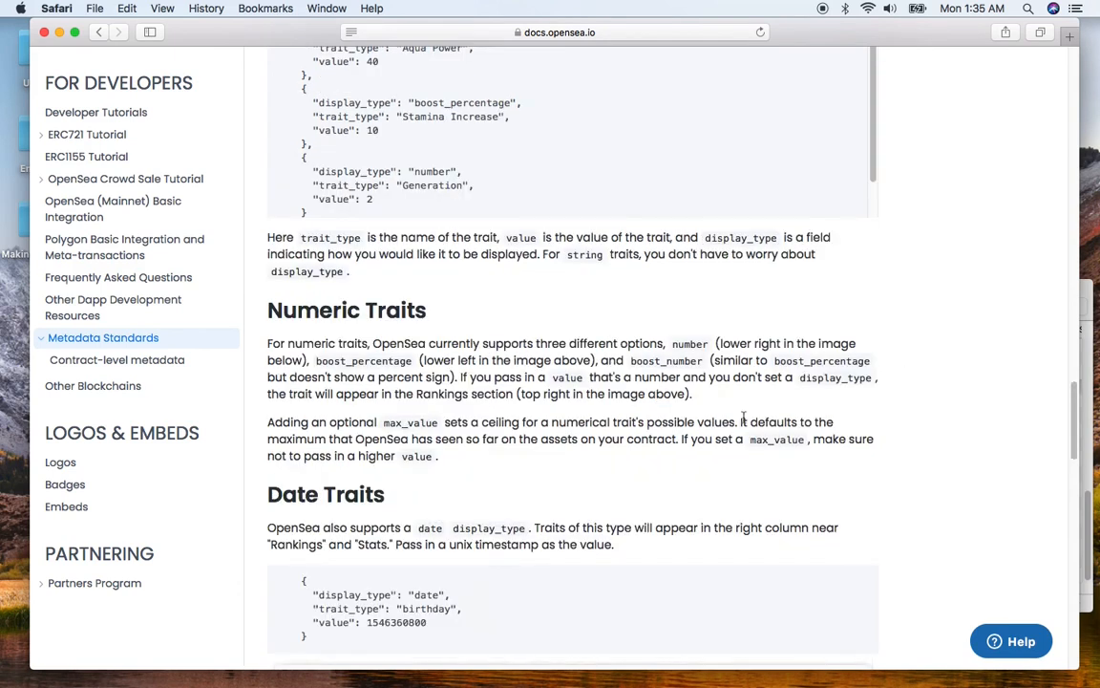
scroll(745, 418, "down", 3)
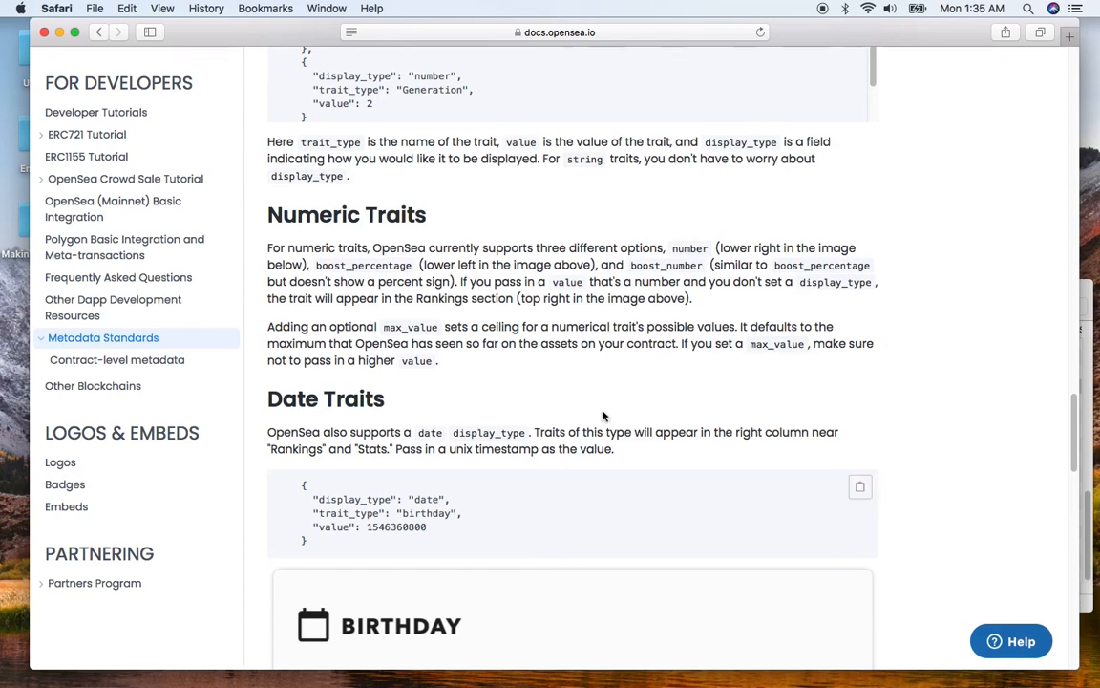
- Minimize the Safari window and close the 39.json file
left_click(60, 33)
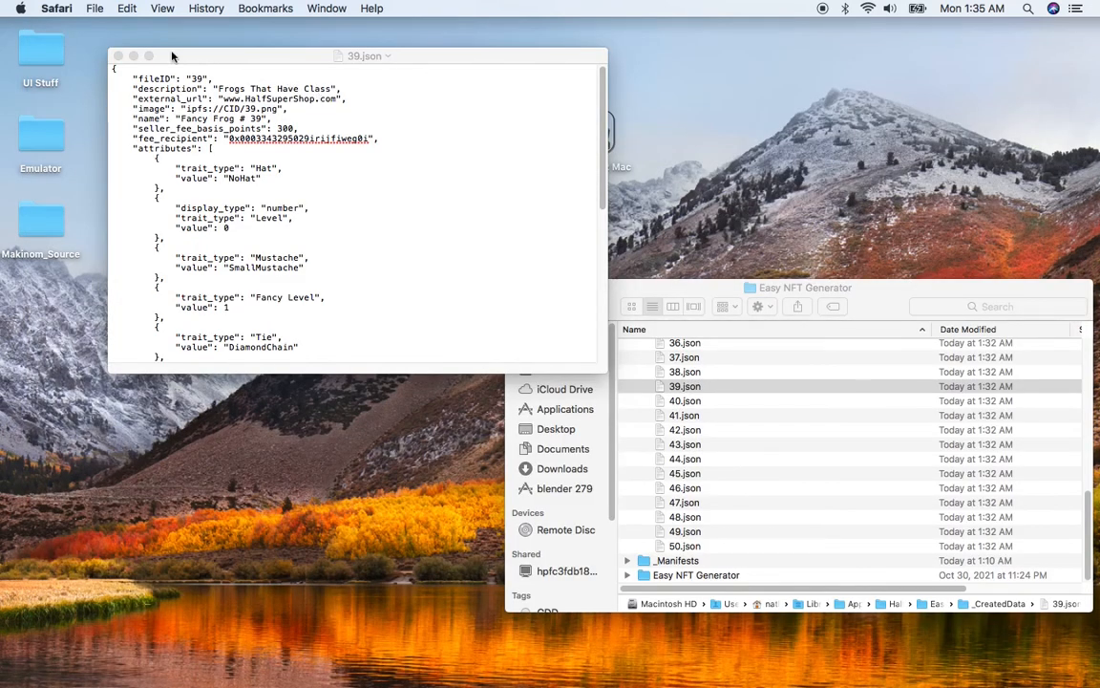
left_click(118, 56)
left_click(119, 56)
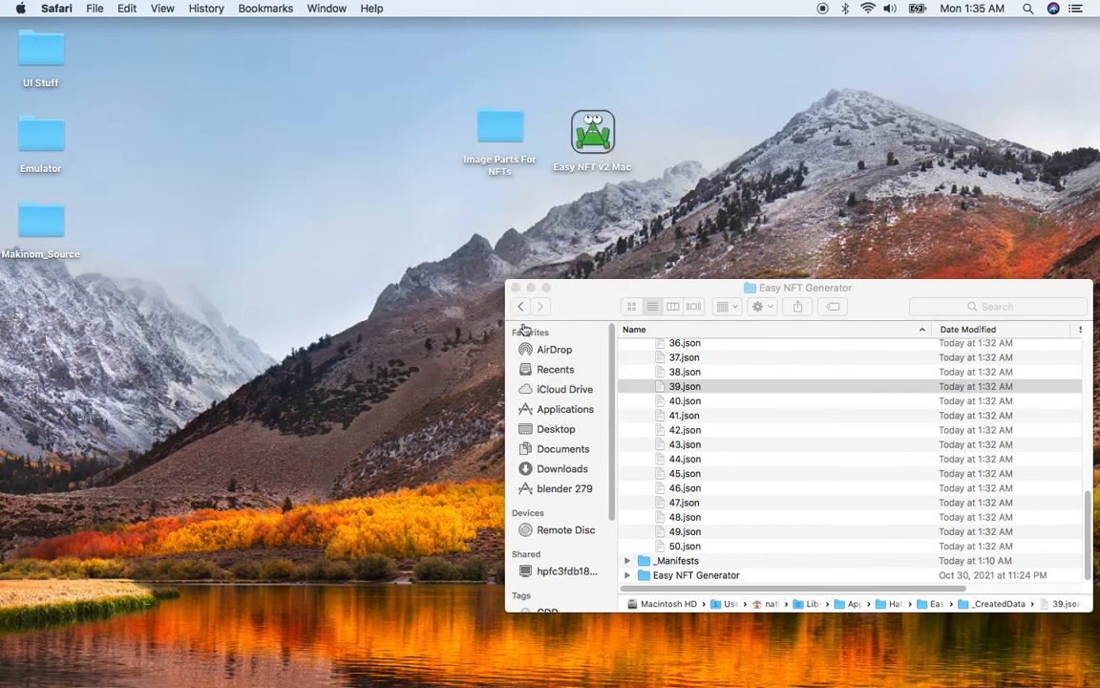
- Switch to Finder and open 40.json to examine the display type of its Level attribute
key("super+Tab")
key("super+Tab")
key("super+Tab")
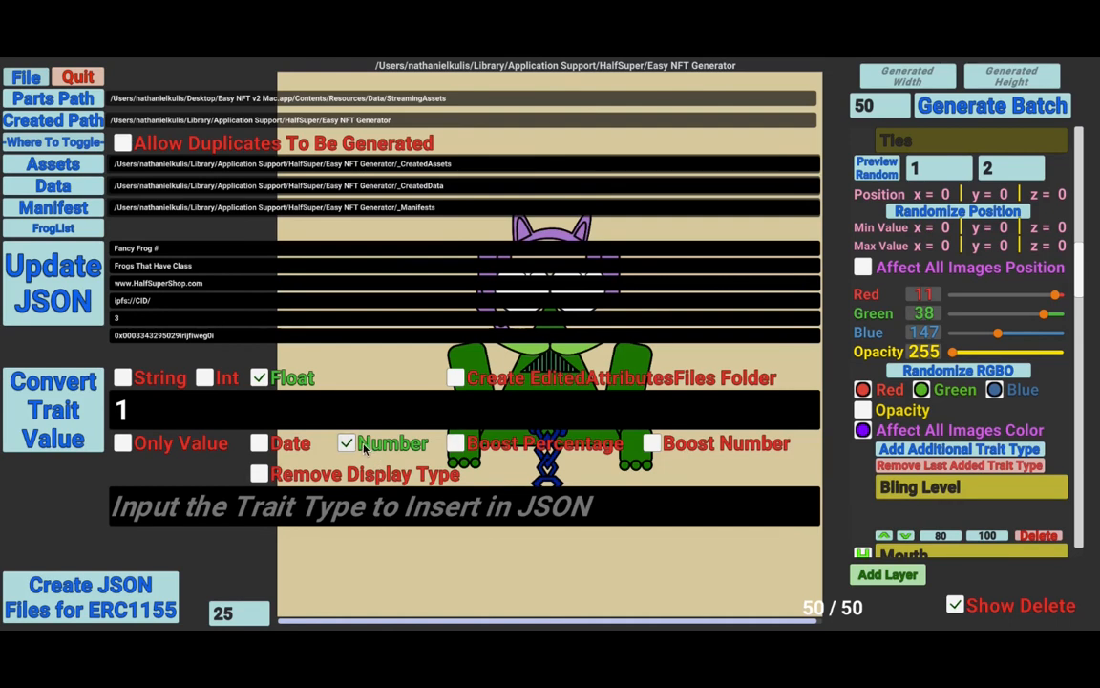
key("super+Tab")
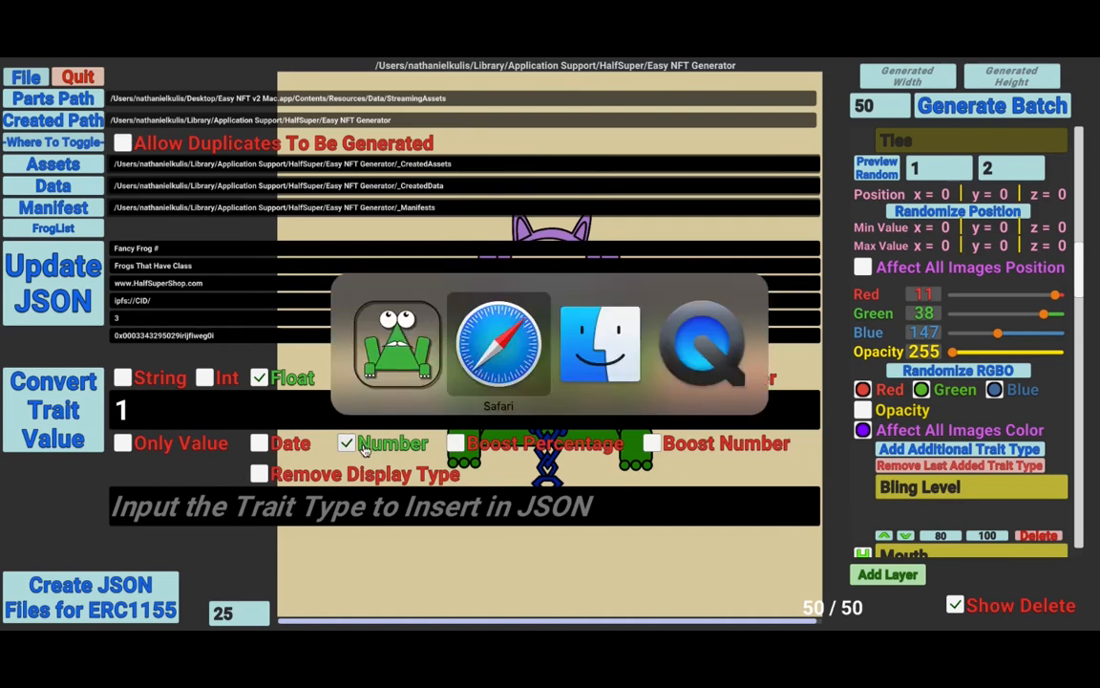
key("super+Tab")
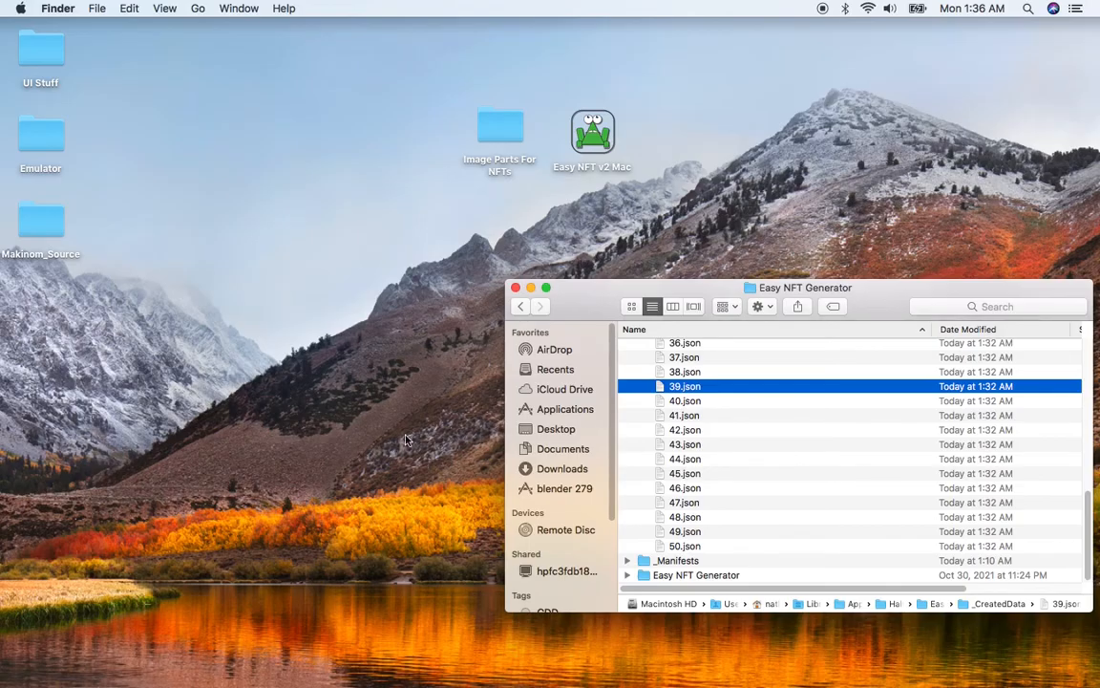
double_click(680, 401)
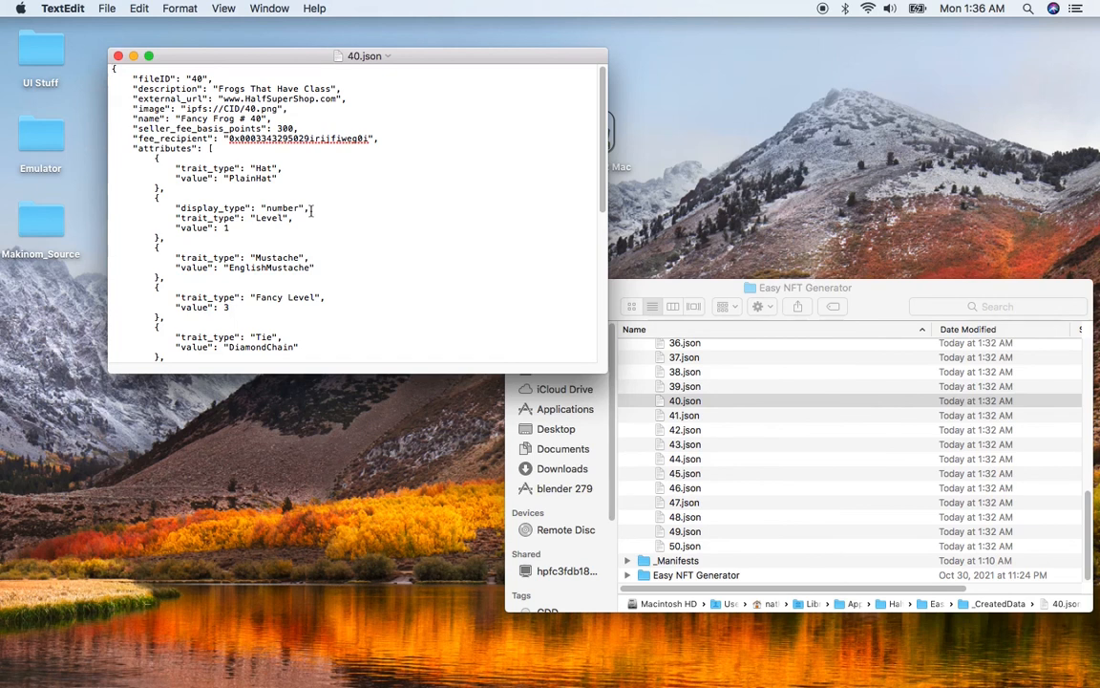
left_click(305, 211)
left_click(268, 209)
- Return to Finder and close the 40.json file
key("super+Tab")
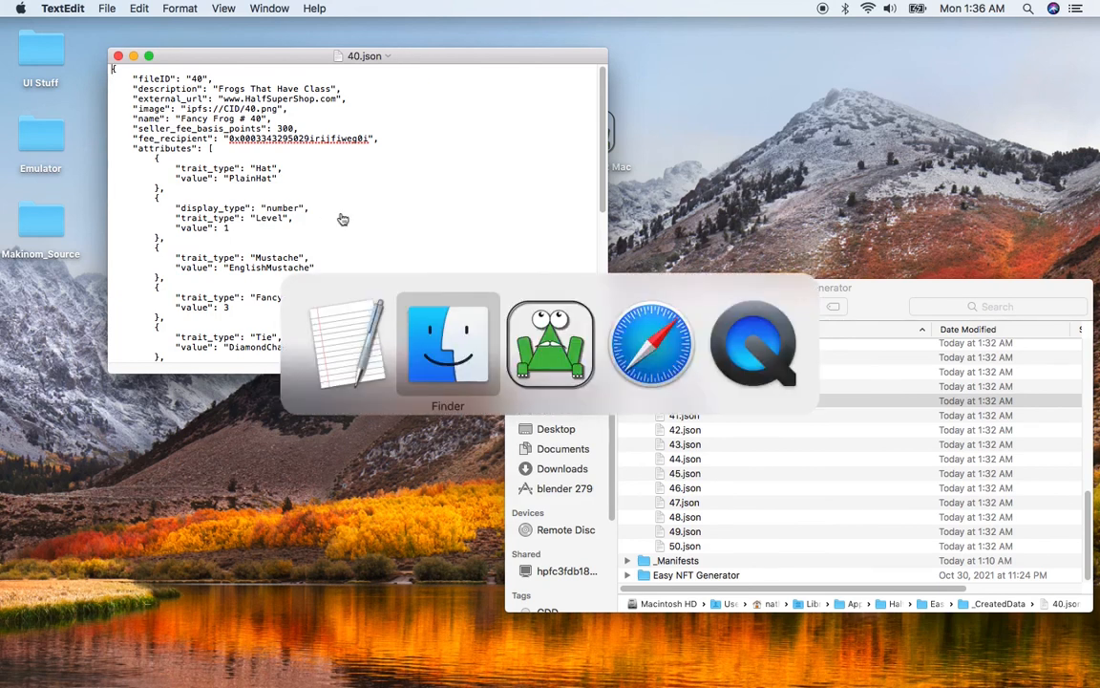
key("super+Tab")
key("super+Tab")
key("super+Tab")
key("super+Tab")
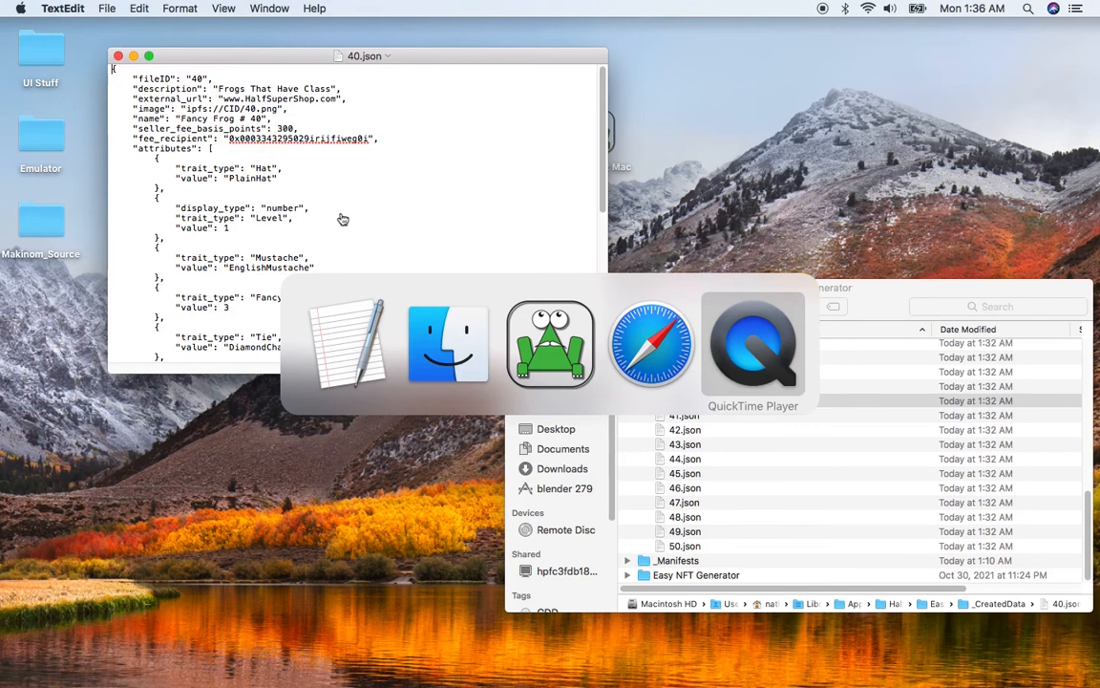
left_click(451, 350)
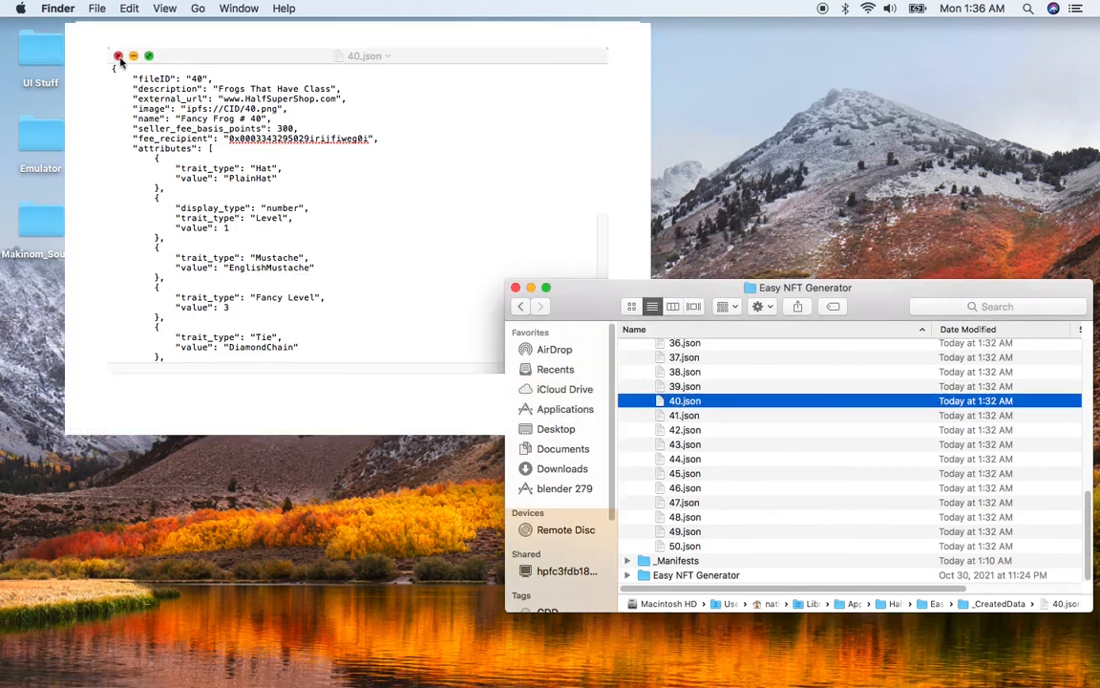
left_click(118, 57)
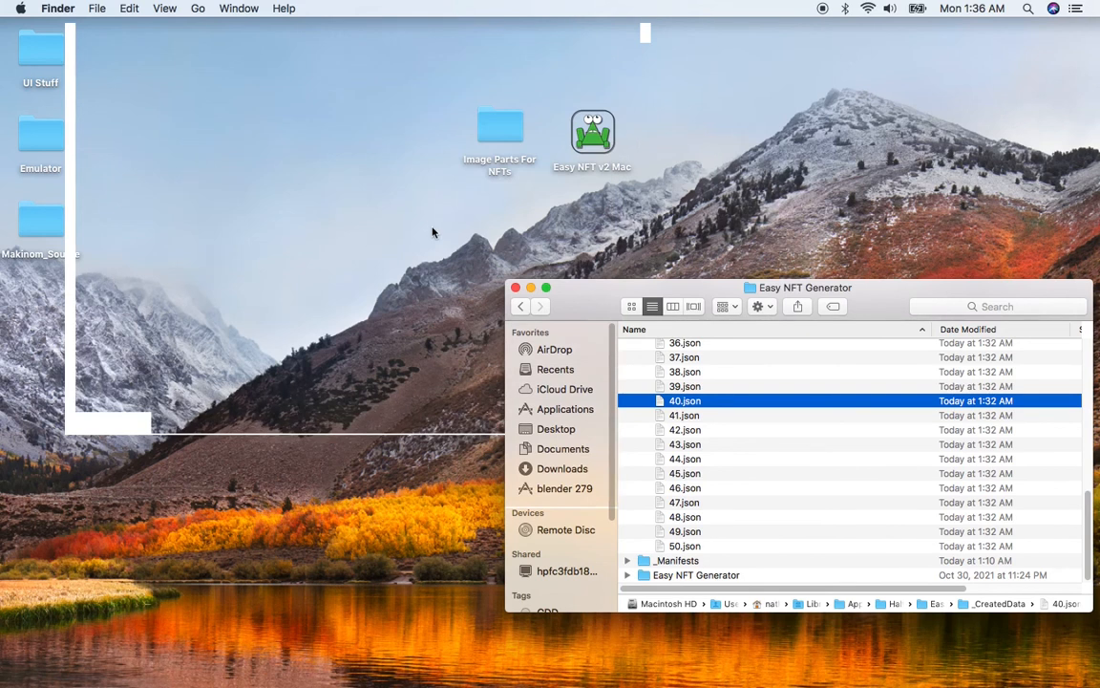
- Switch to Easy NFT and convert the Float trait values at attribute index 1 with Number disabled and Remove Display Type enabled
key("super+Tab")
key("super+Tab")
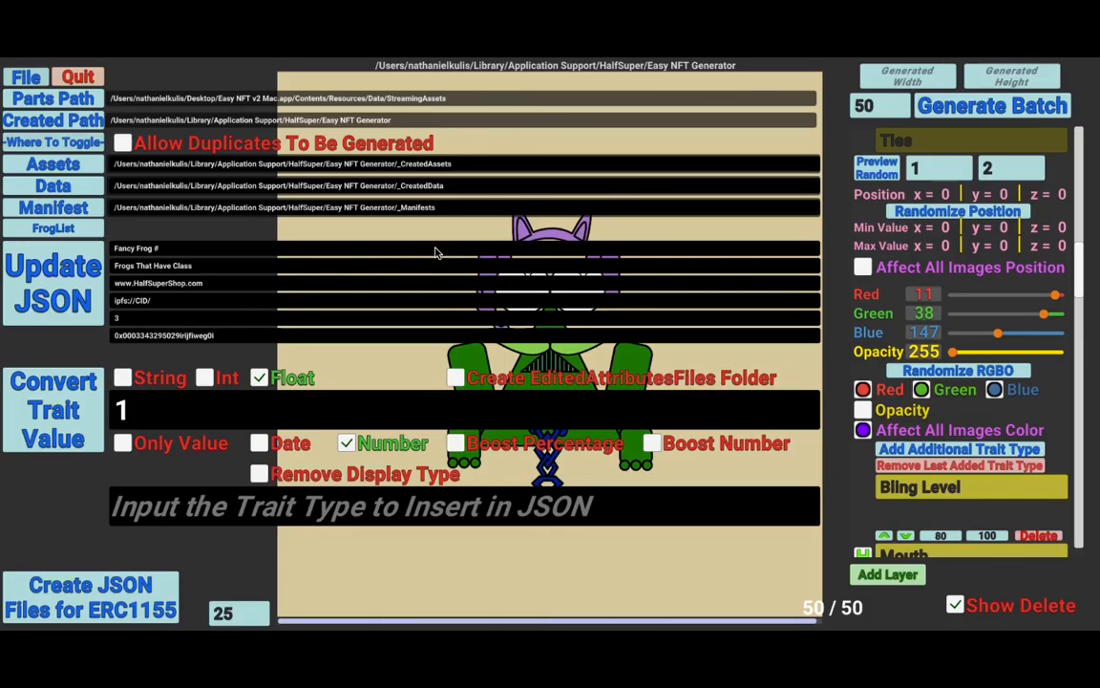
left_click(346, 444)
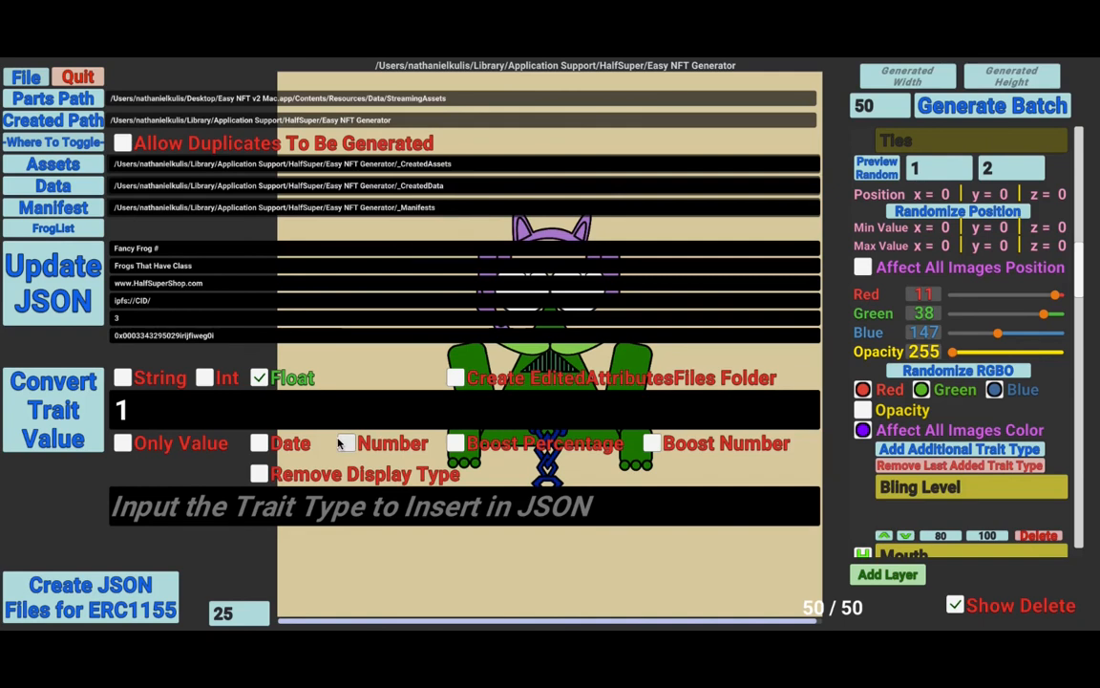
left_click(260, 475)
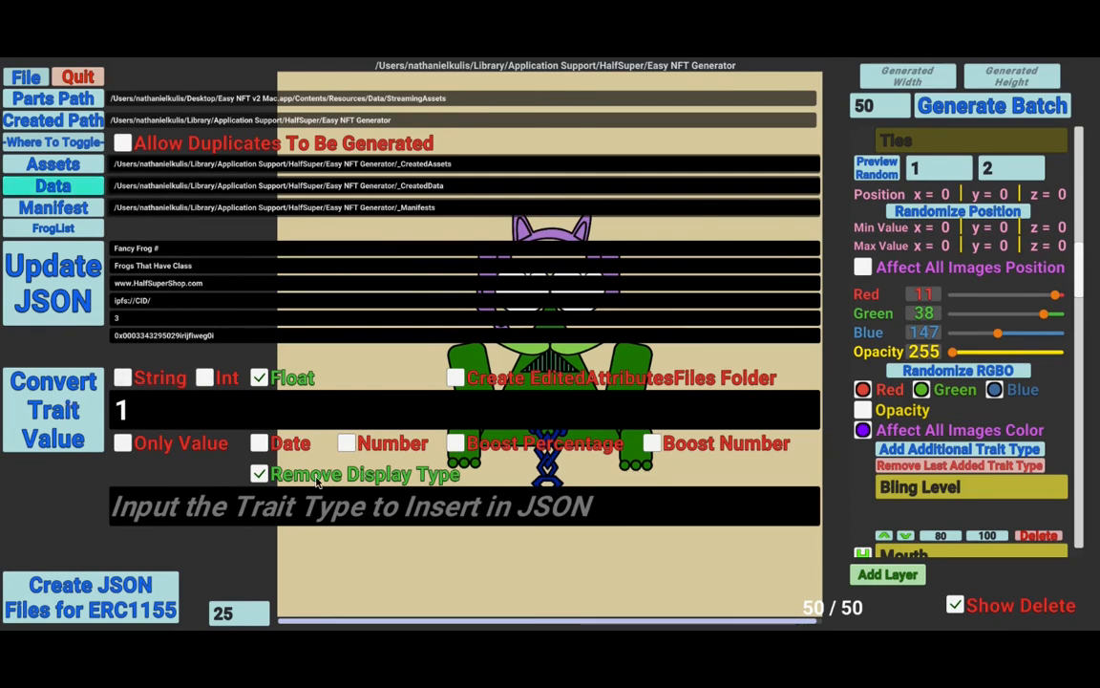
left_click(60, 406)
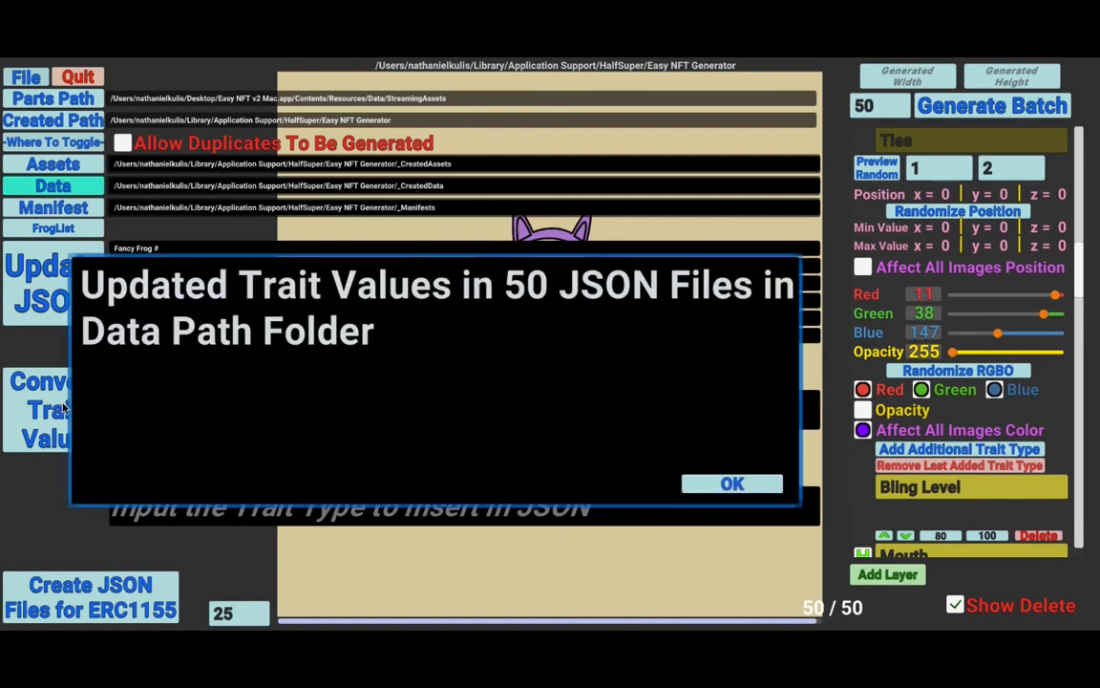
left_click(698, 485)
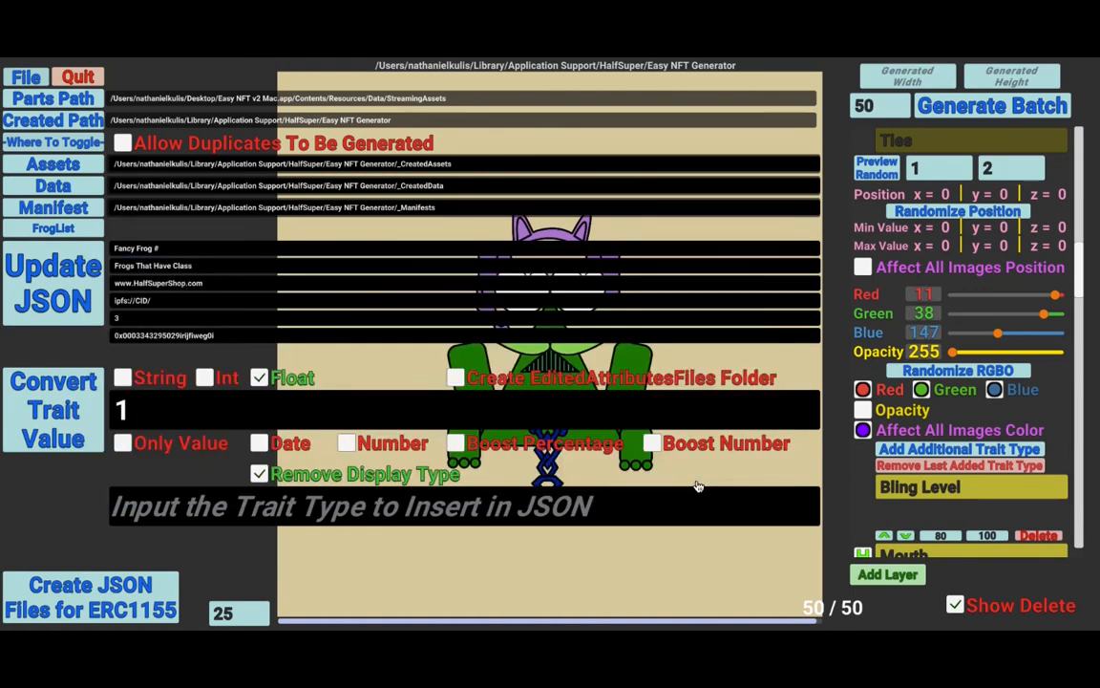
- Switch to Finder, open 38.json to examine its Level attribute for a display type, and close the file
key("super+Tab")
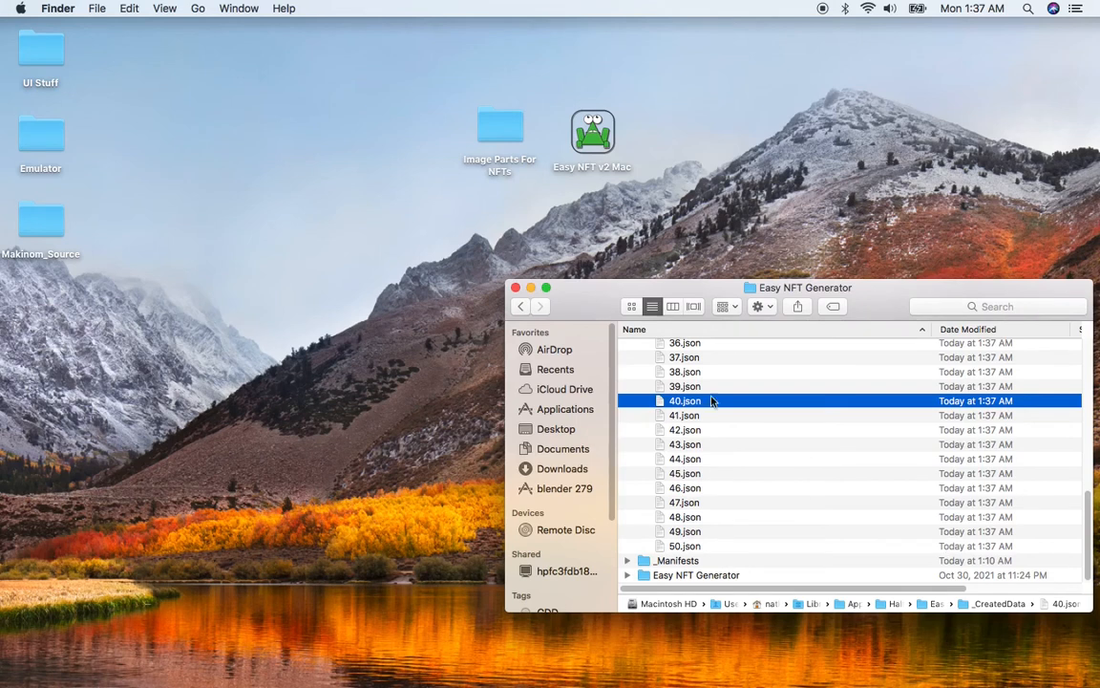
left_click(690, 372)
double_click(691, 372)
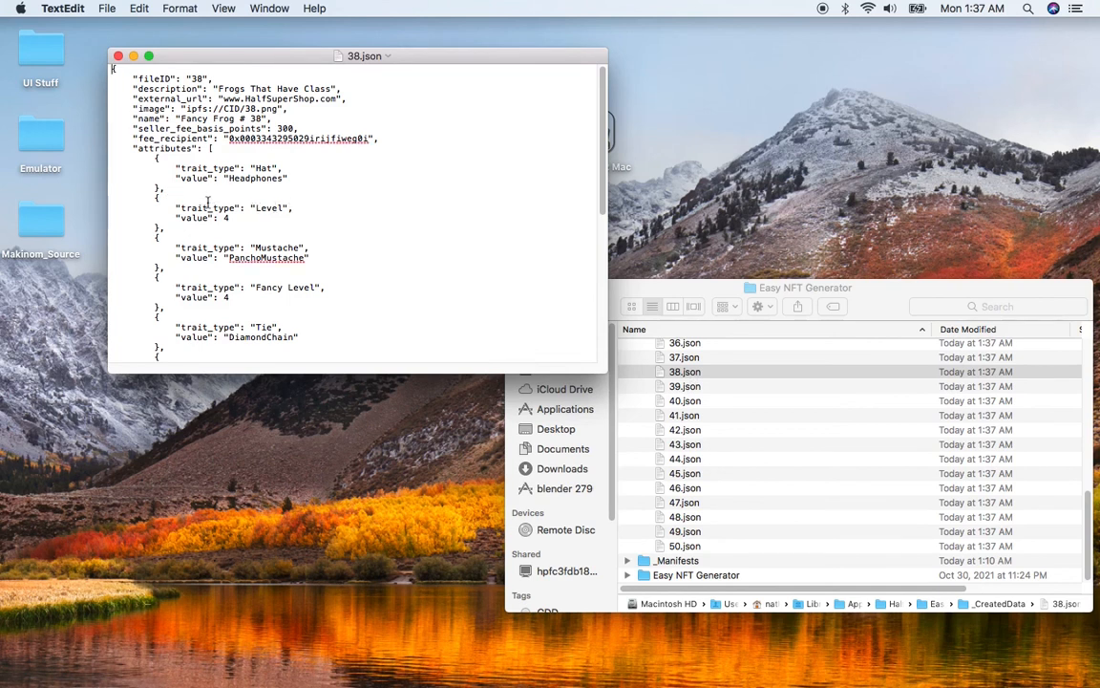
left_click(254, 206)
left_click(284, 207)
left_click(118, 57)
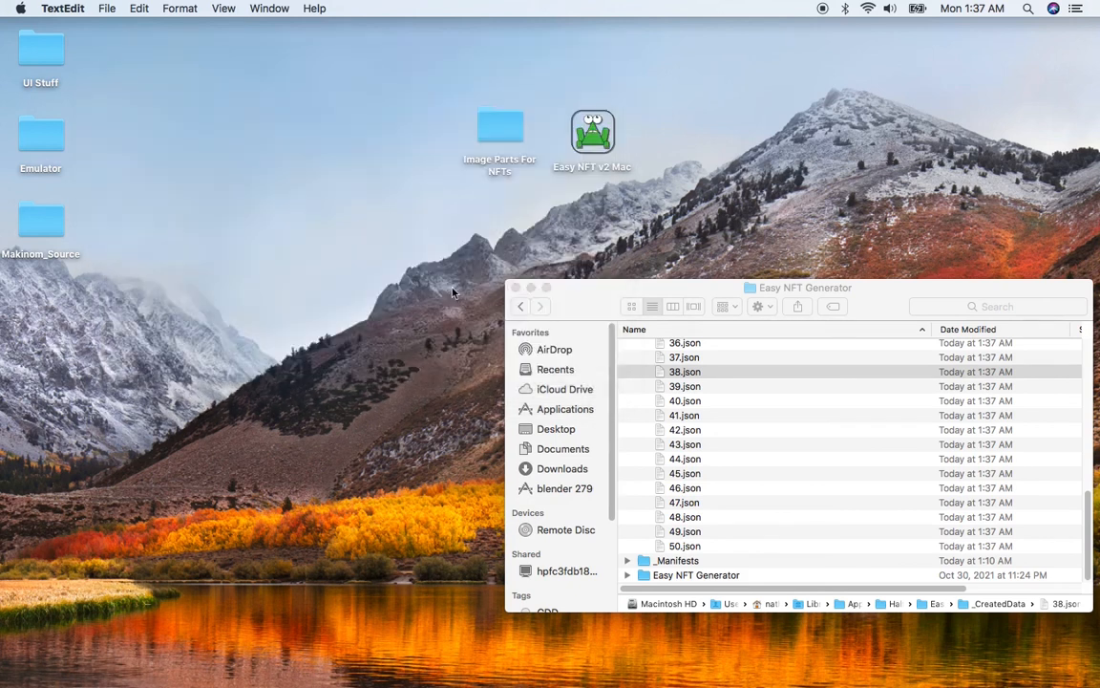
- Switch to Easy NFT, disable the Float and Remove Display Type options, and clear the attribute index
key("super+Tab")
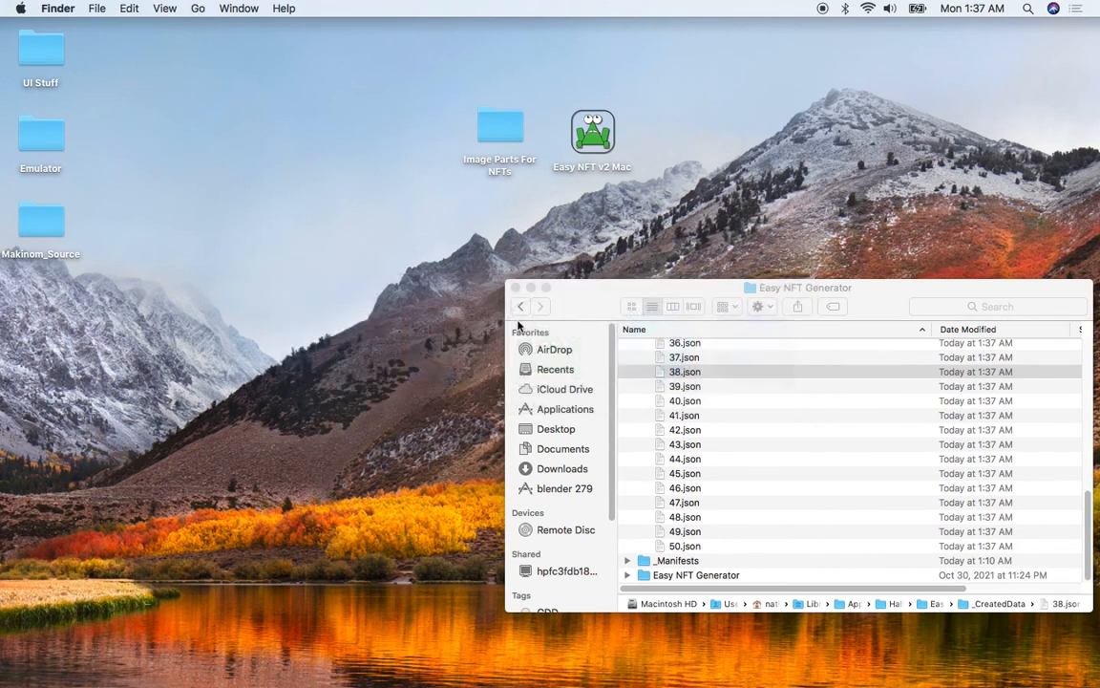
key("ctrl+Right")
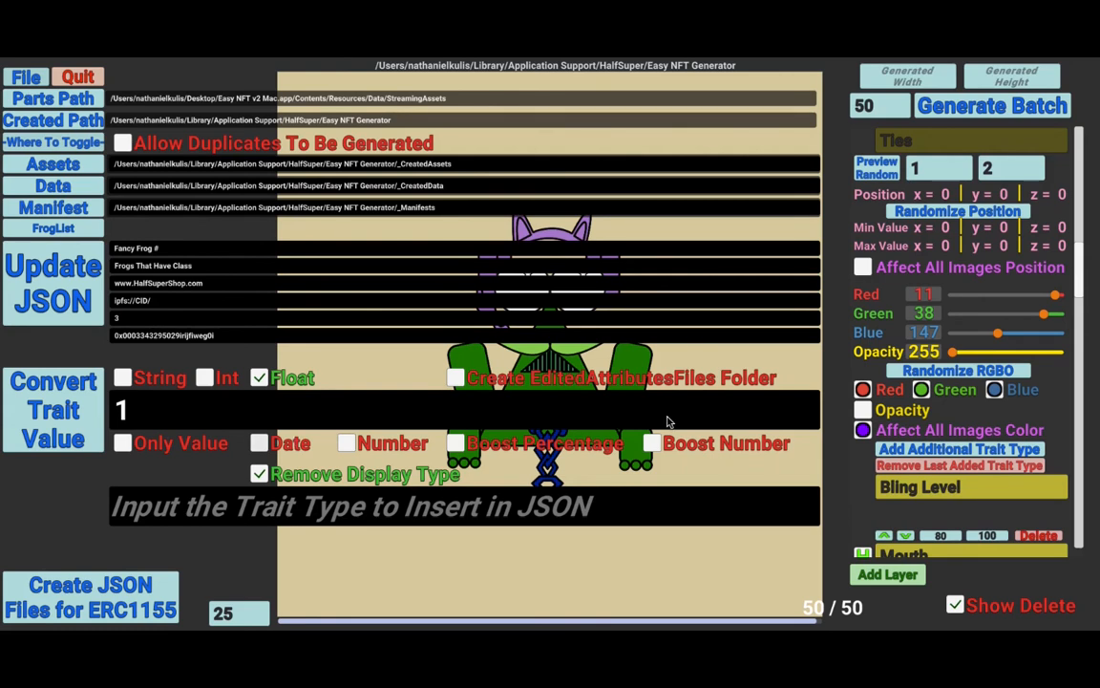
left_click(261, 379)
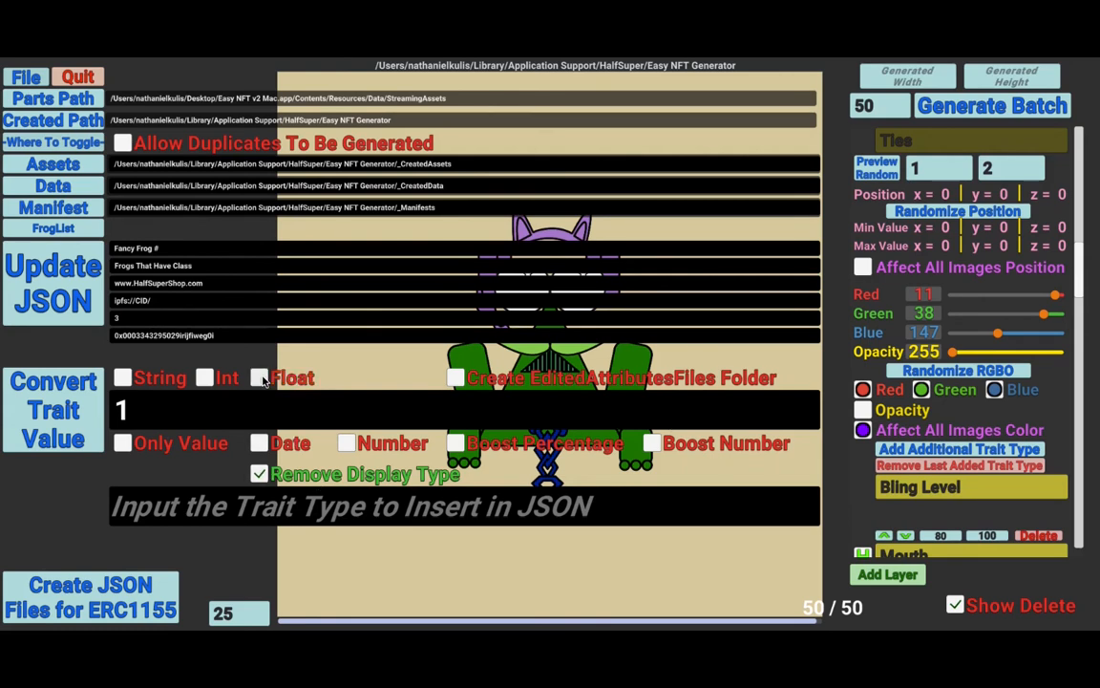
left_click(262, 379)
left_click(262, 379)
left_click(258, 474)
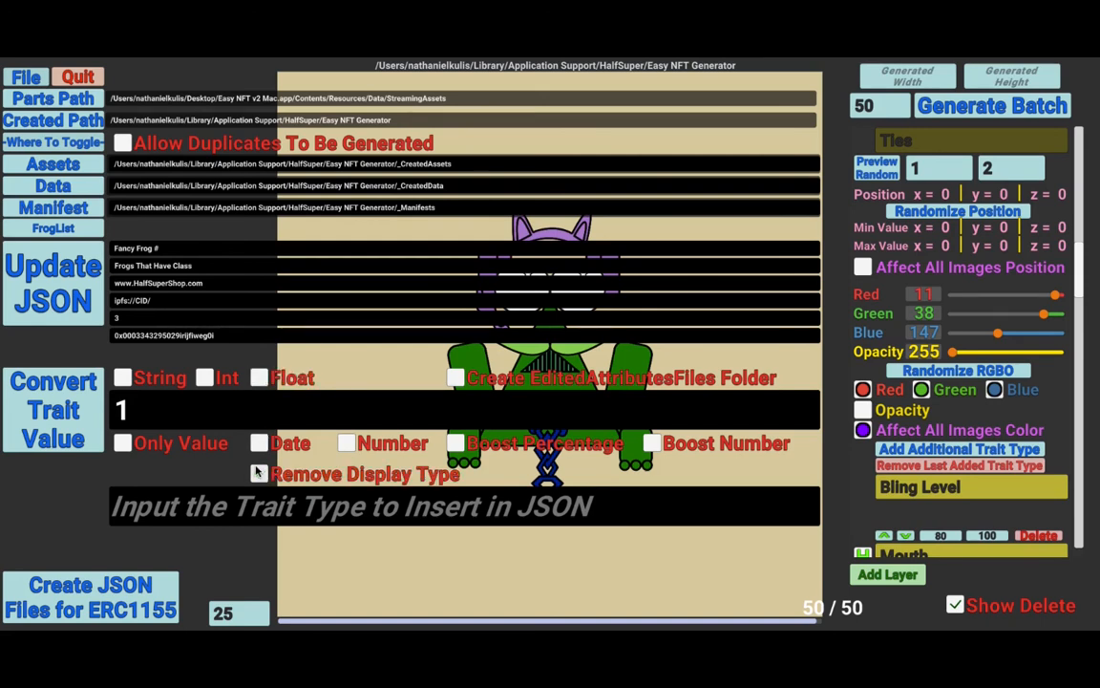
left_click(150, 409)
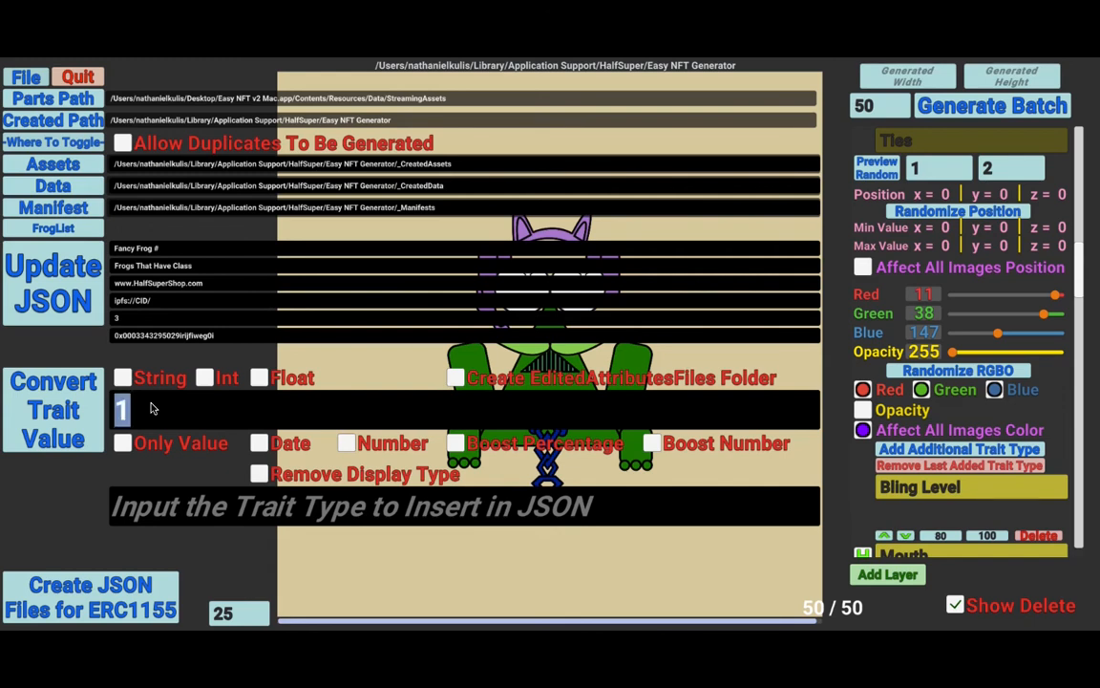
key("BackSpace")
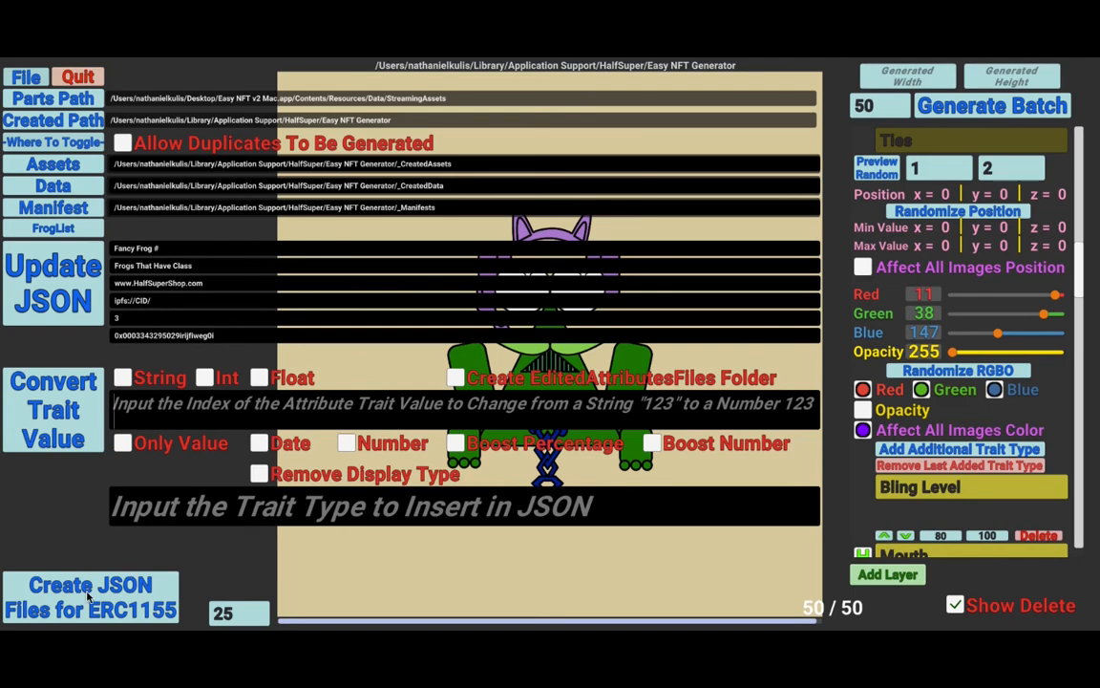
- Create the ERC1155 JSON files from the data folder and dismiss the completion message
left_click(118, 600)
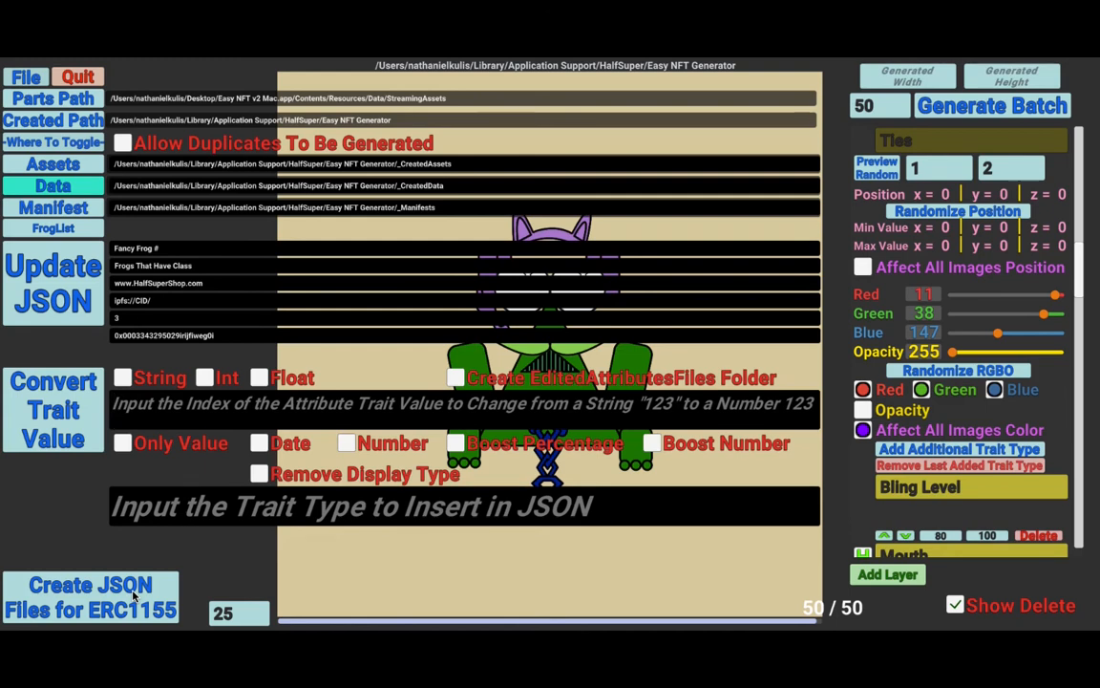
left_click(134, 594)
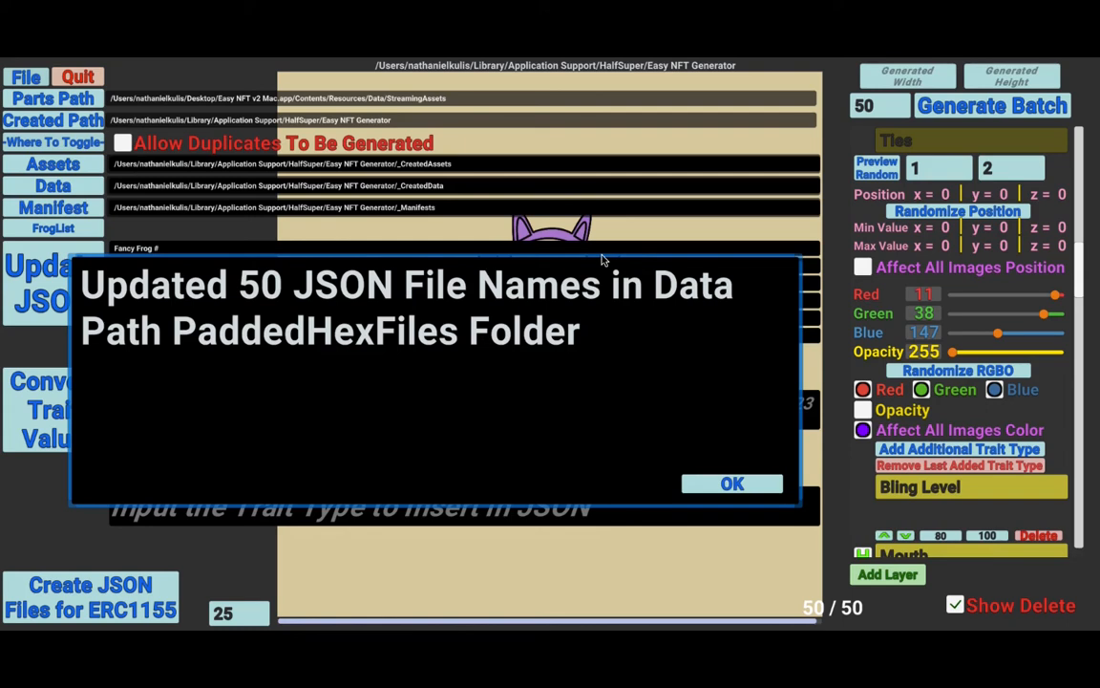
left_click(415, 190)
left_click(741, 485)
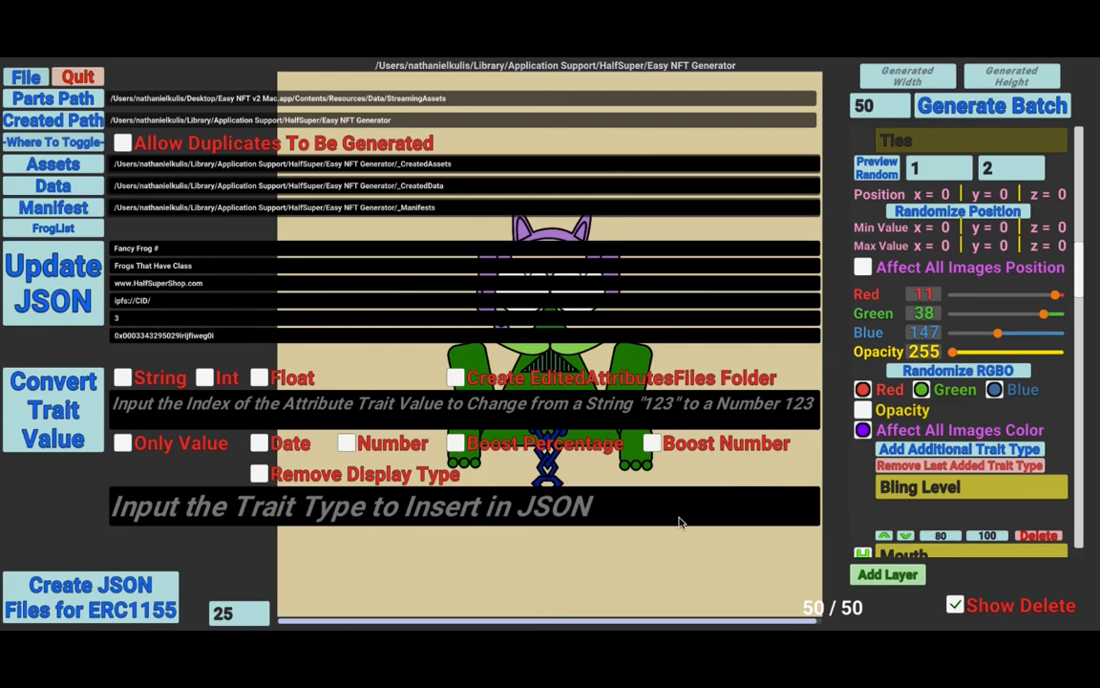
- Switch to Finder and expand the PaddedHexFiles folder inside _CreatedData to examine the generated JSON files
key("super+Tab")
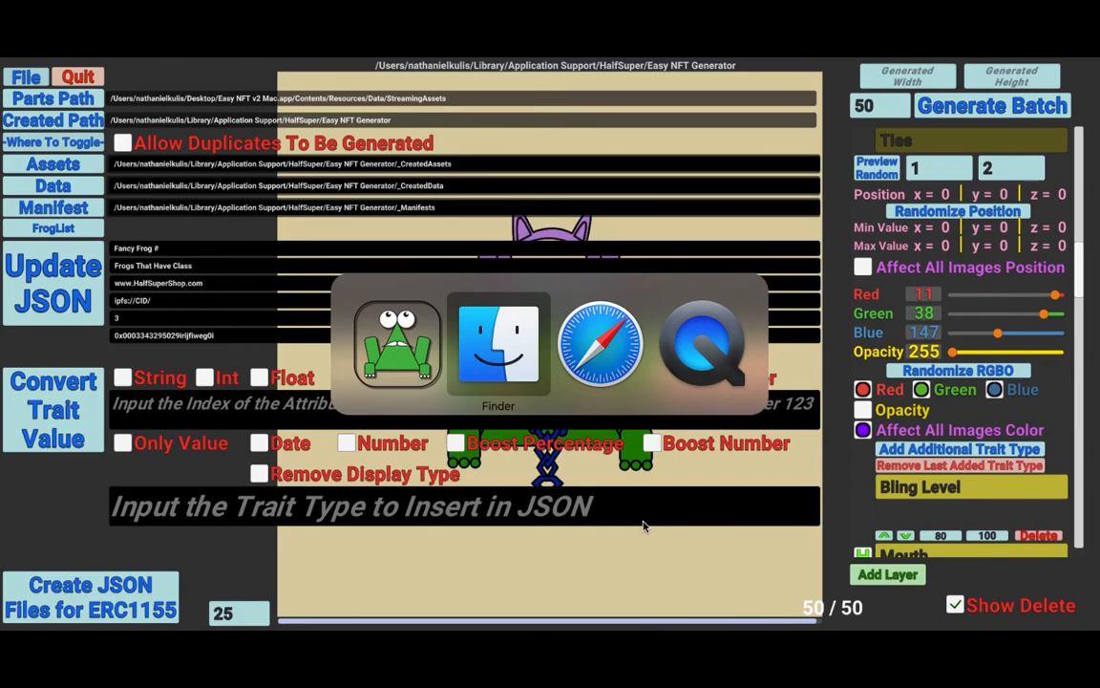
key("Escape")
key("super+Tab")
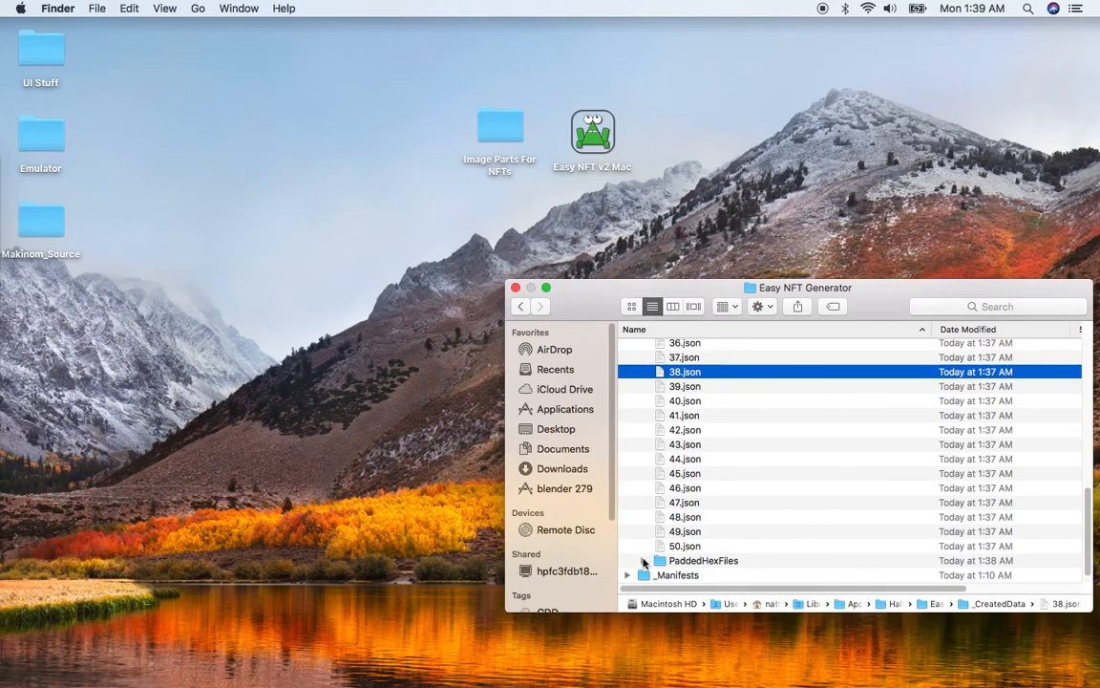
left_click(644, 561)
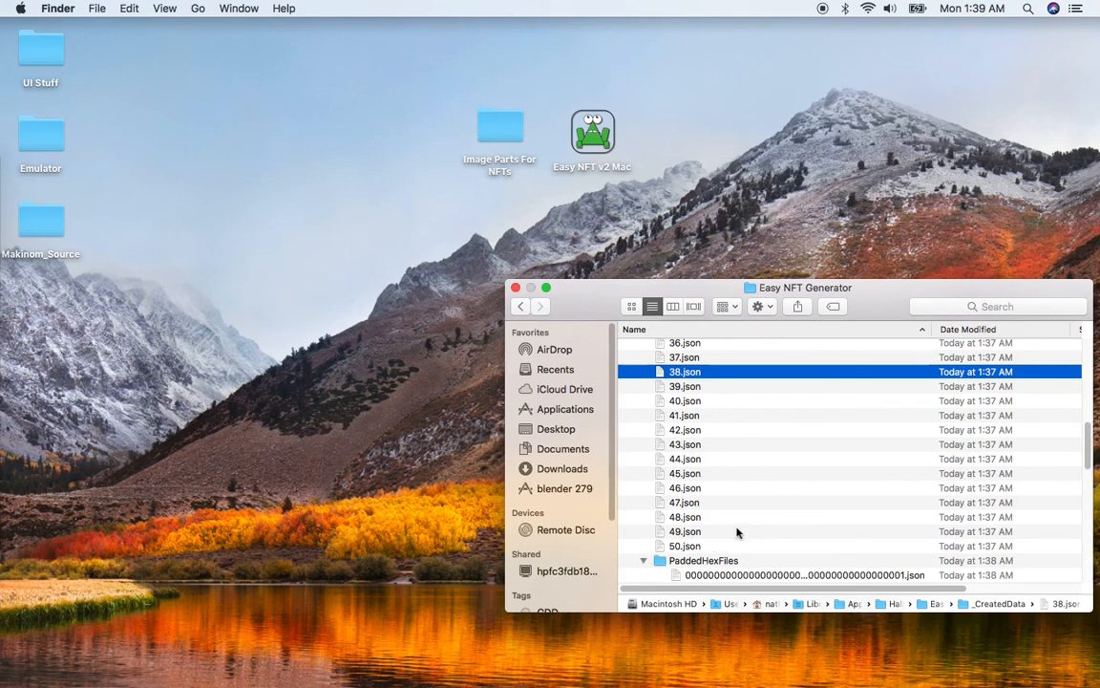
scroll(742, 532, "down", 2)
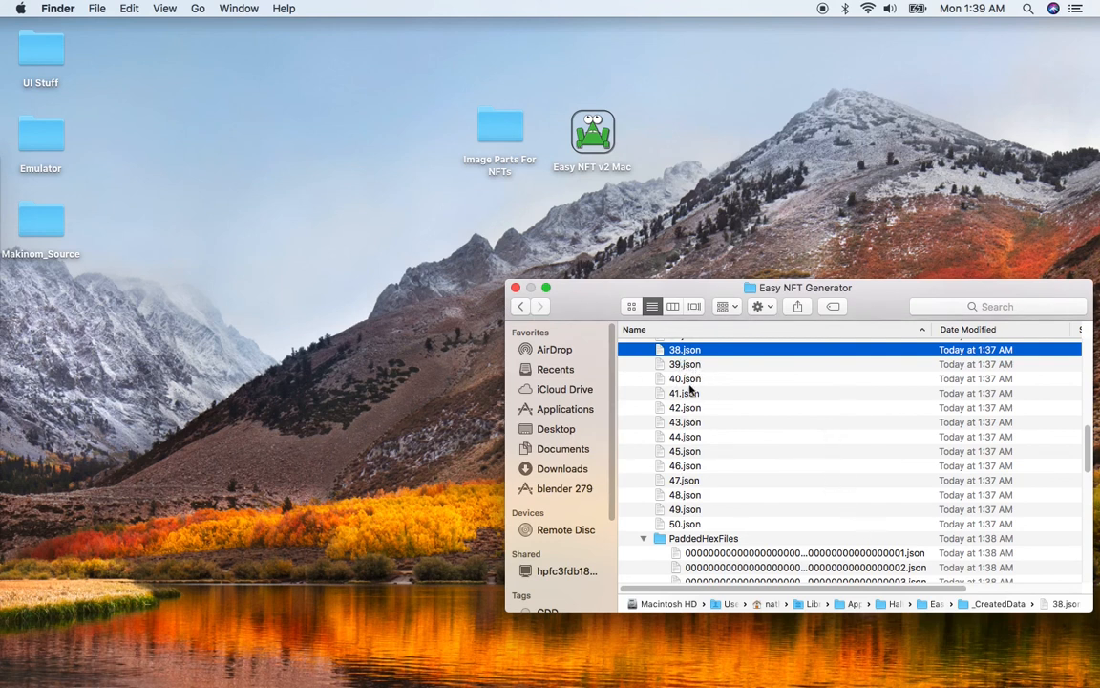
scroll(758, 430, "down", 3)
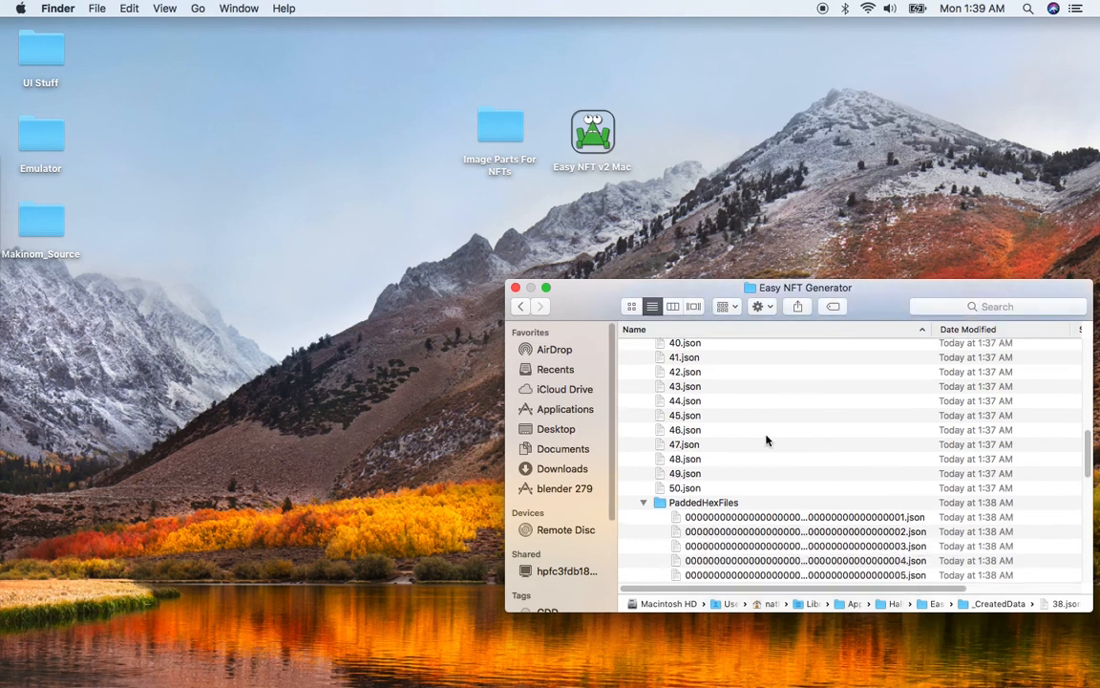
scroll(772, 448, "down", 2)
scroll(780, 462, "down", 4)
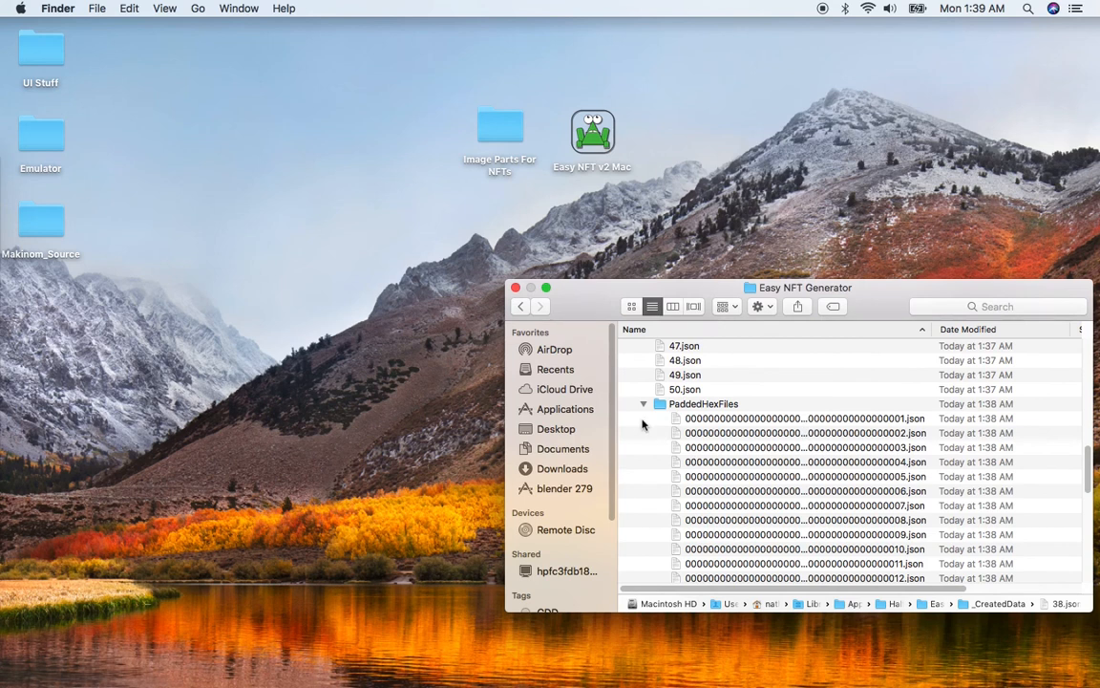
- Widen the Finder window and its Name column in list view until the full padded-hex file names fit
key("super+Tab")
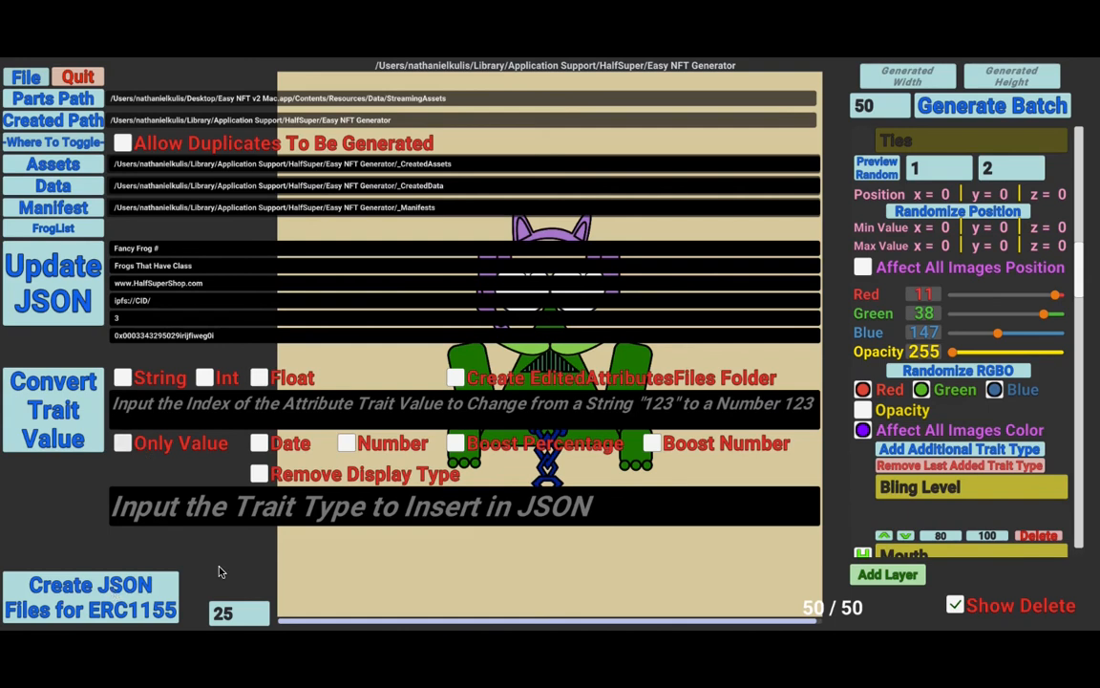
key("super+Tab")
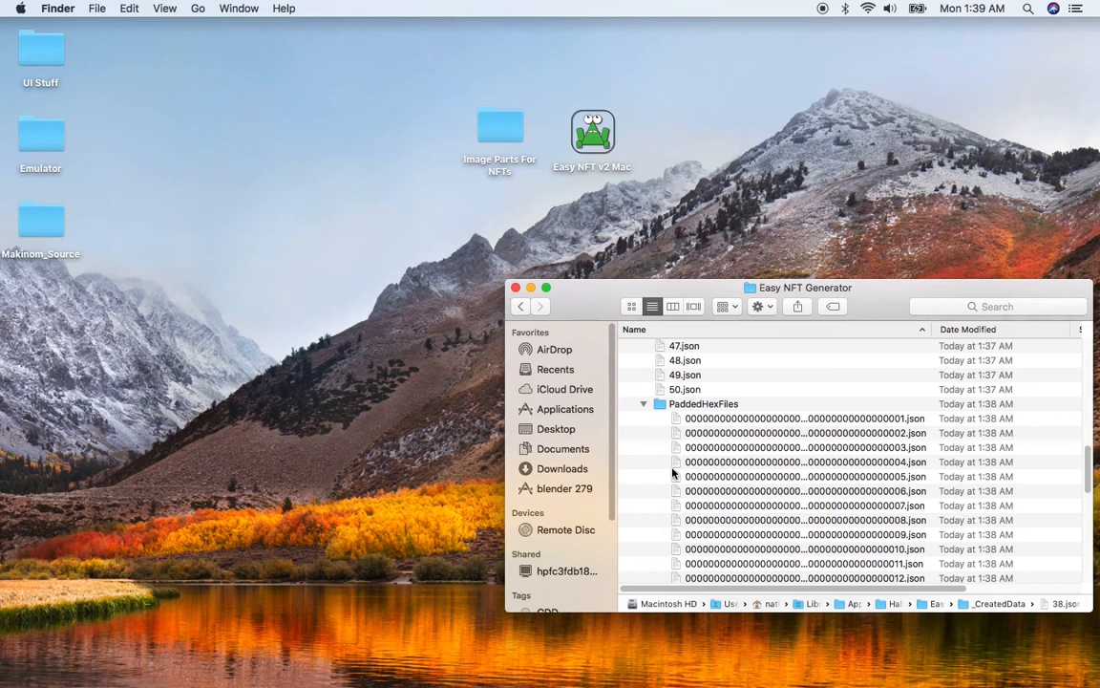
left_click_drag(504, 428, 274, 426)
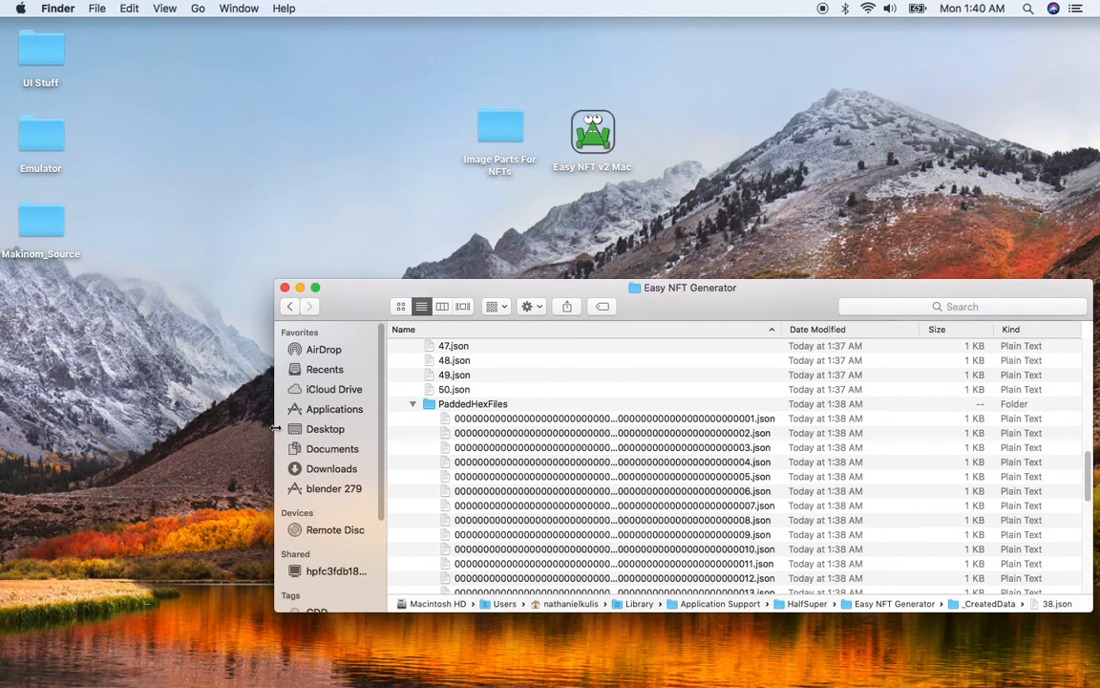
left_click(401, 307)
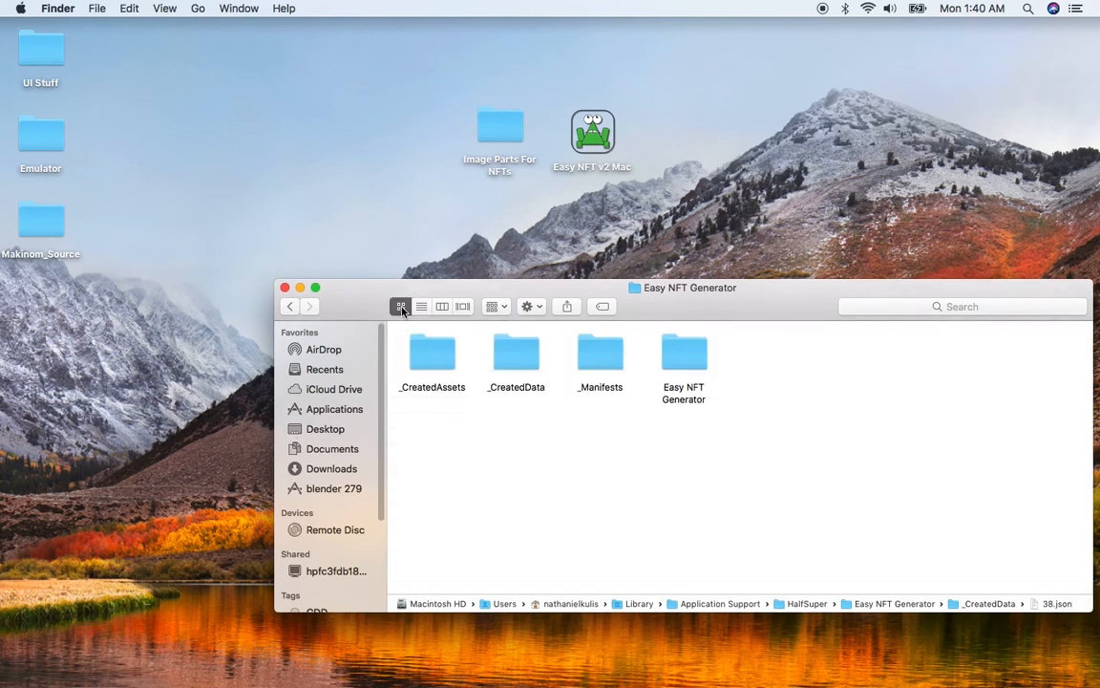
left_click(421, 306)
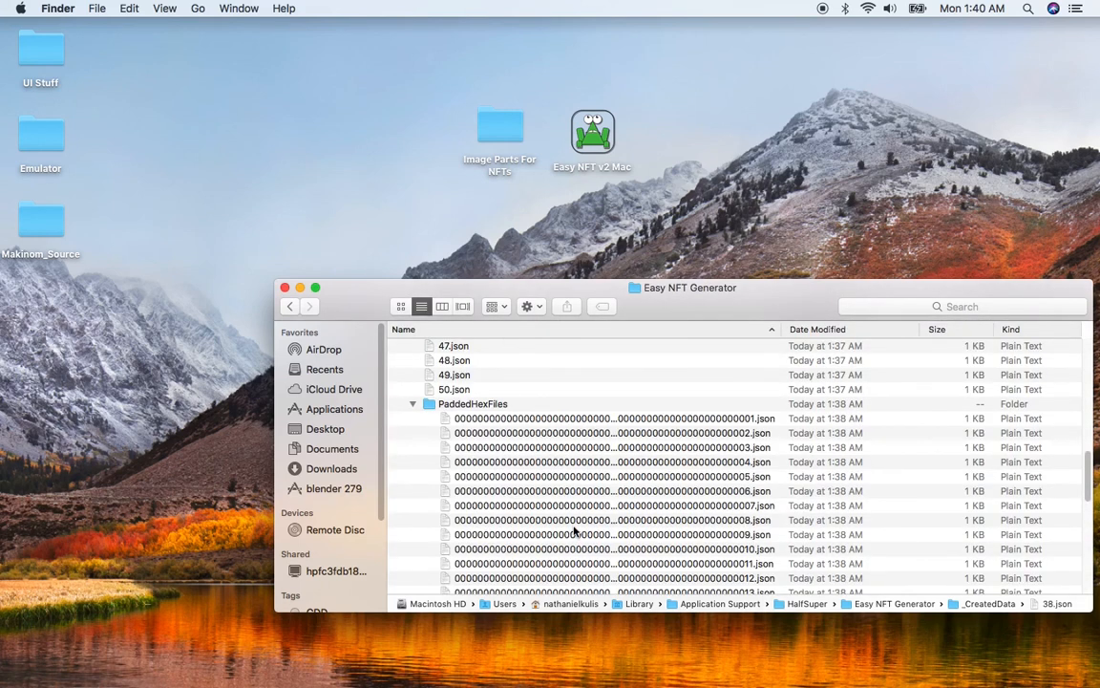
left_click_drag(781, 329, 872, 327)
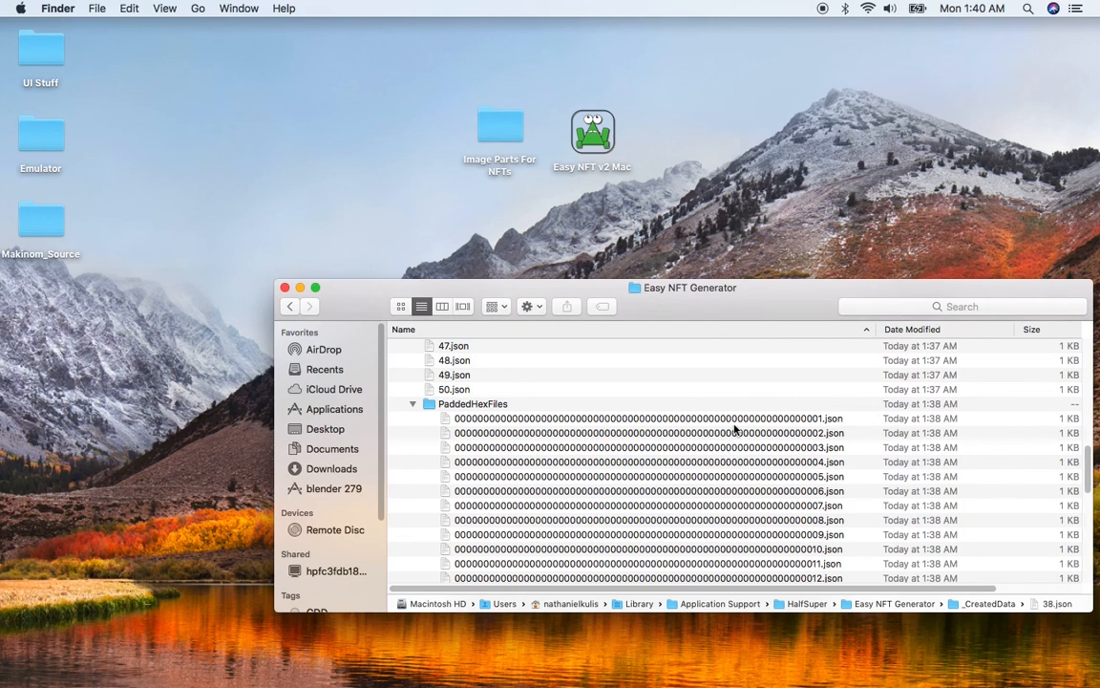
- Examine the padded-hex file names through to the one ending in 50, compare them with the original JSON files, and select the PaddedHexFiles folder
scroll(738, 428, "down", 5)
scroll(743, 426, "down", 7)
scroll(741, 485, "down", 6)
scroll(741, 487, "down", 8)
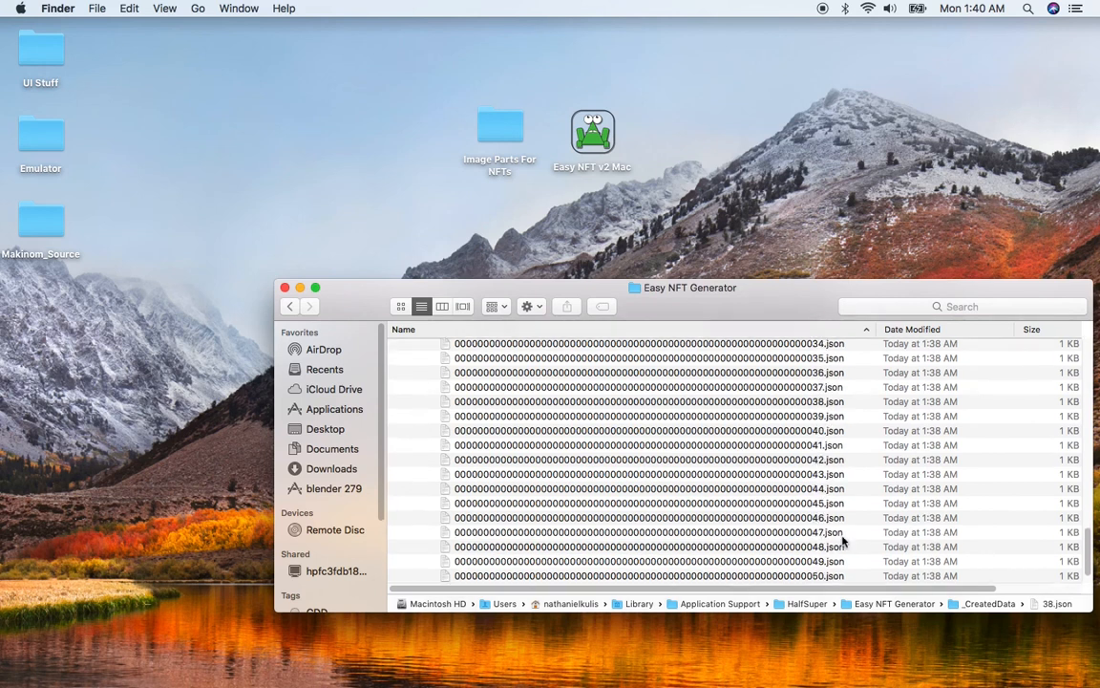
scroll(843, 541, "down", 2)
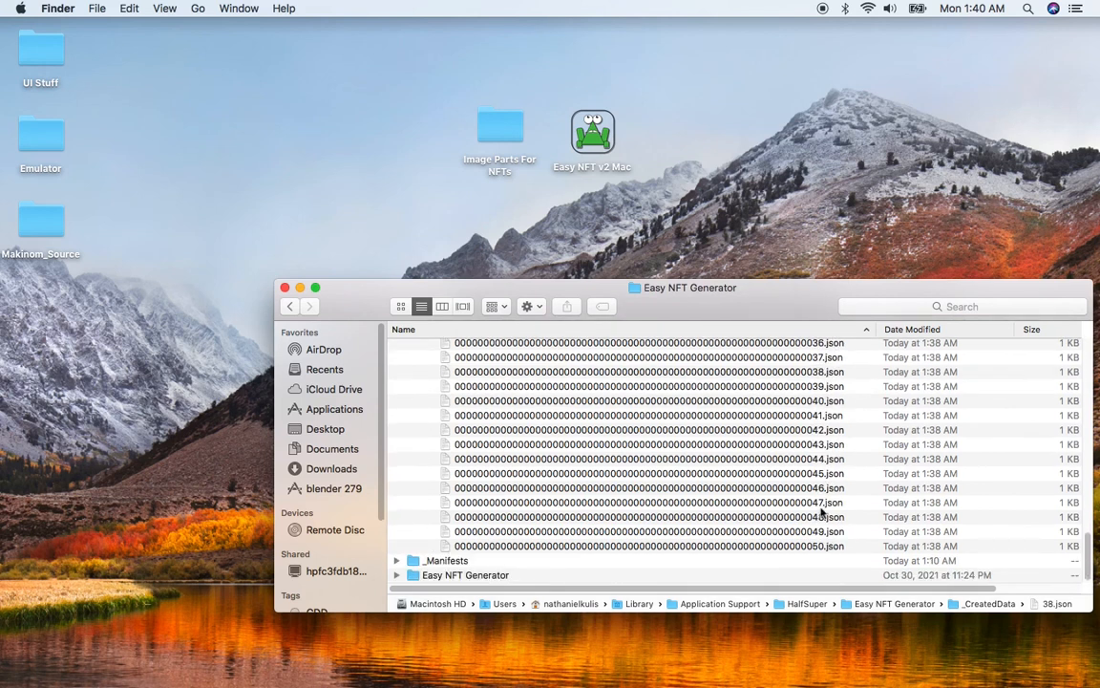
scroll(820, 516, "up", 15)
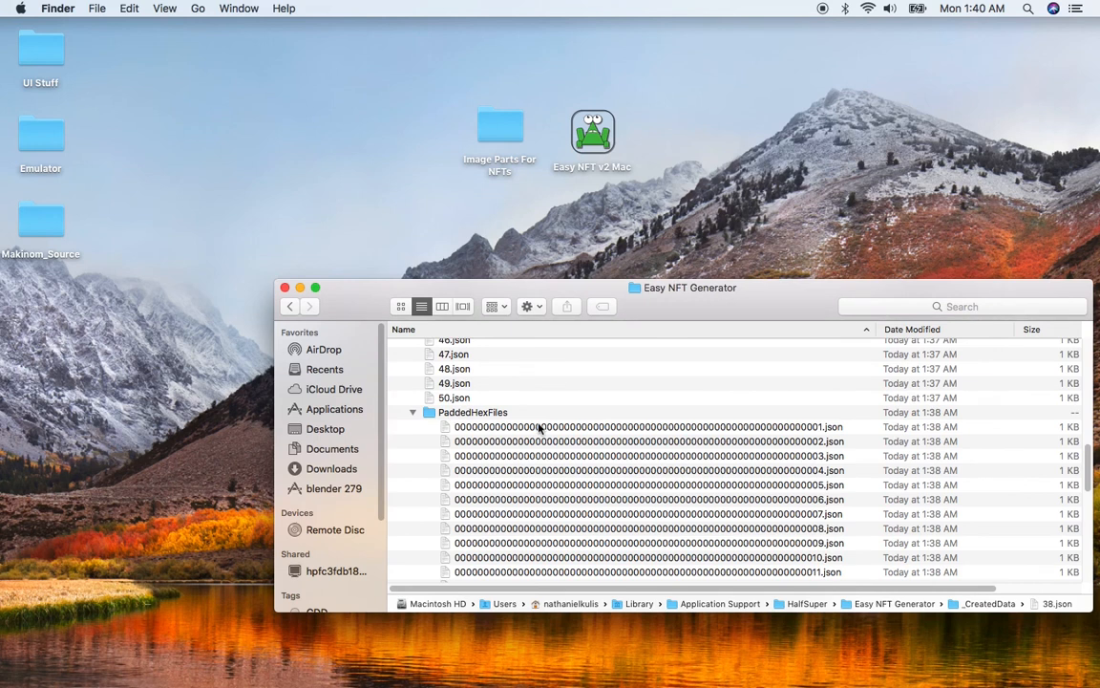
scroll(605, 435, "up", 2)
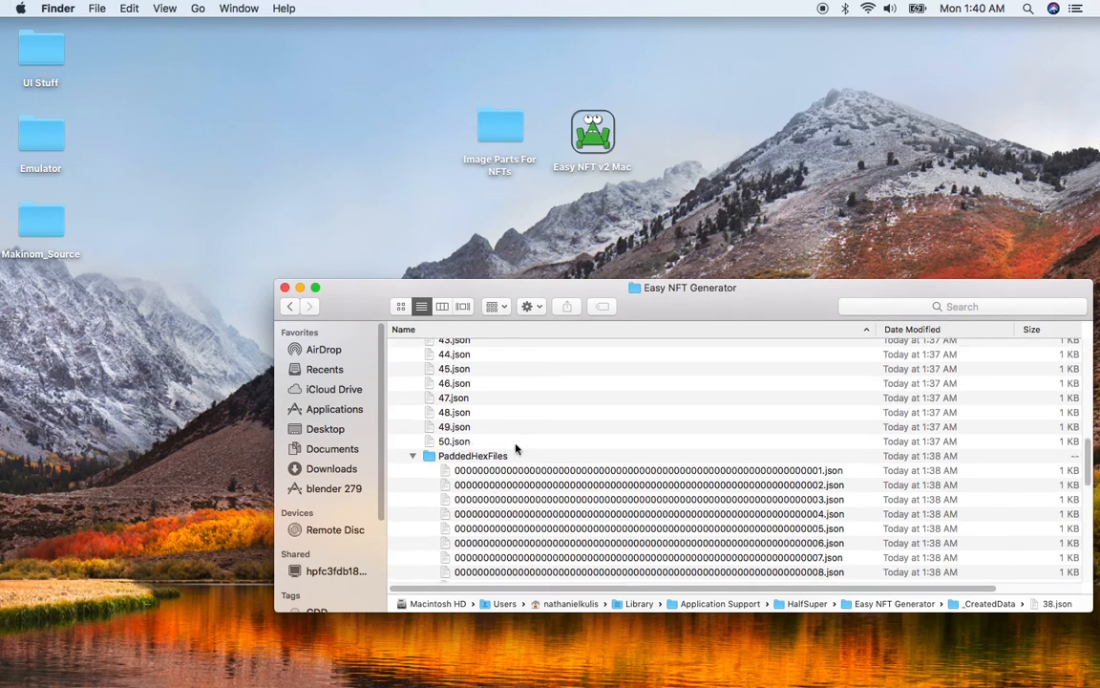
scroll(539, 453, "up", 2)
scroll(538, 452, "up", 3)
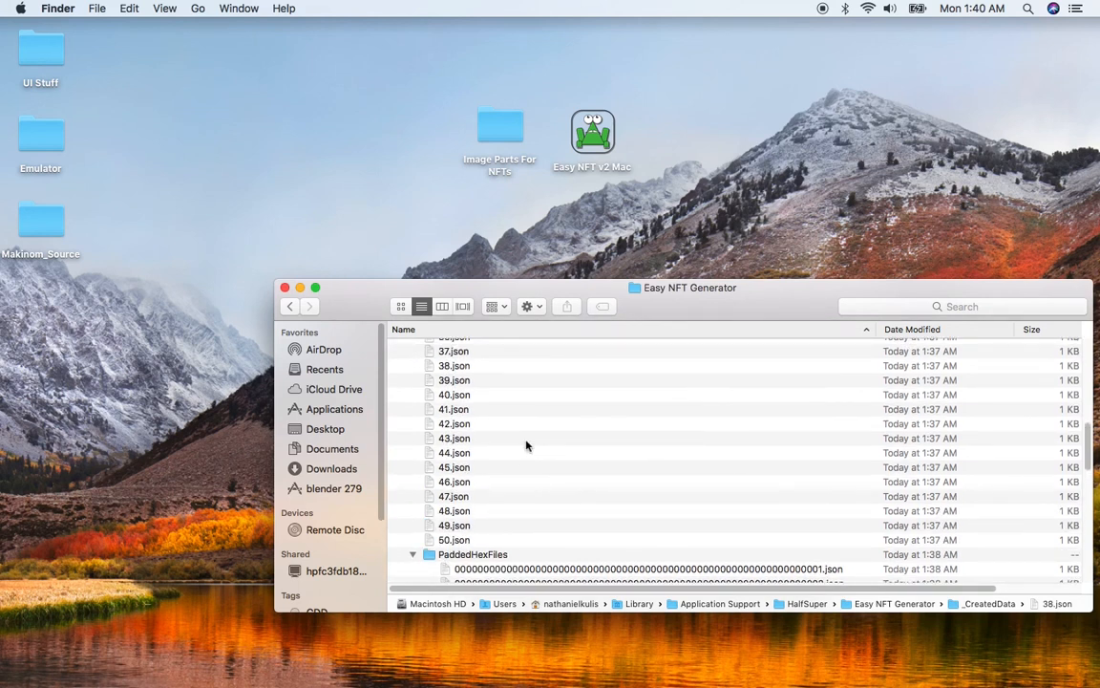
left_click(465, 555)
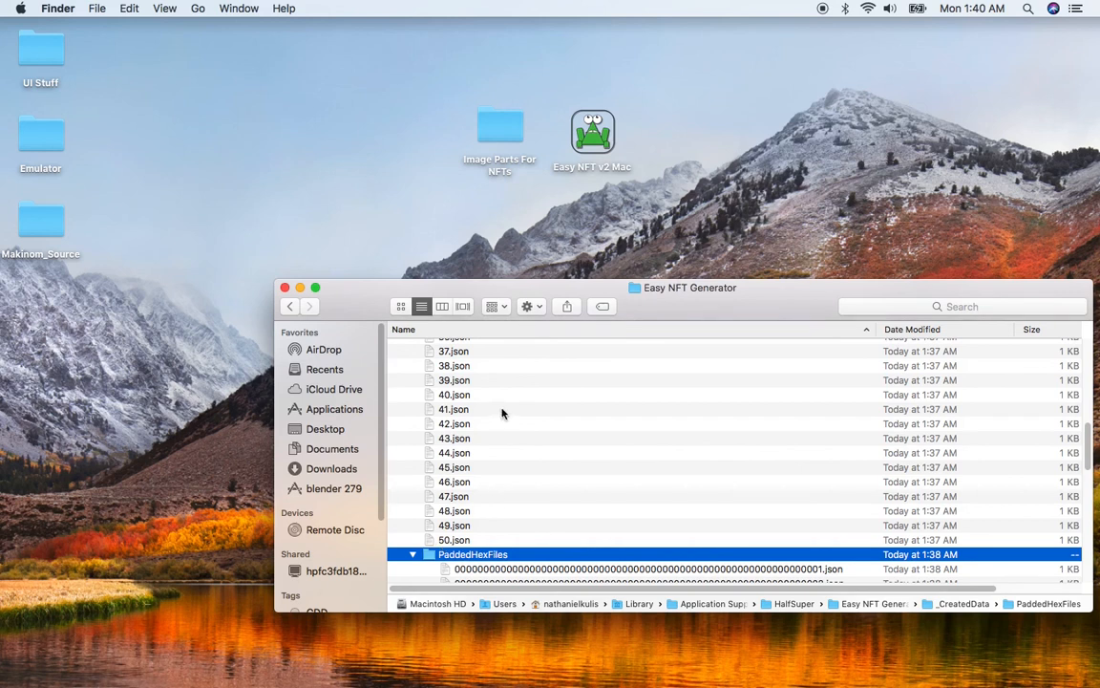
- Switch to Easy NFT and review the layer settings around the Fancy Level trait type
key("super+Tab")
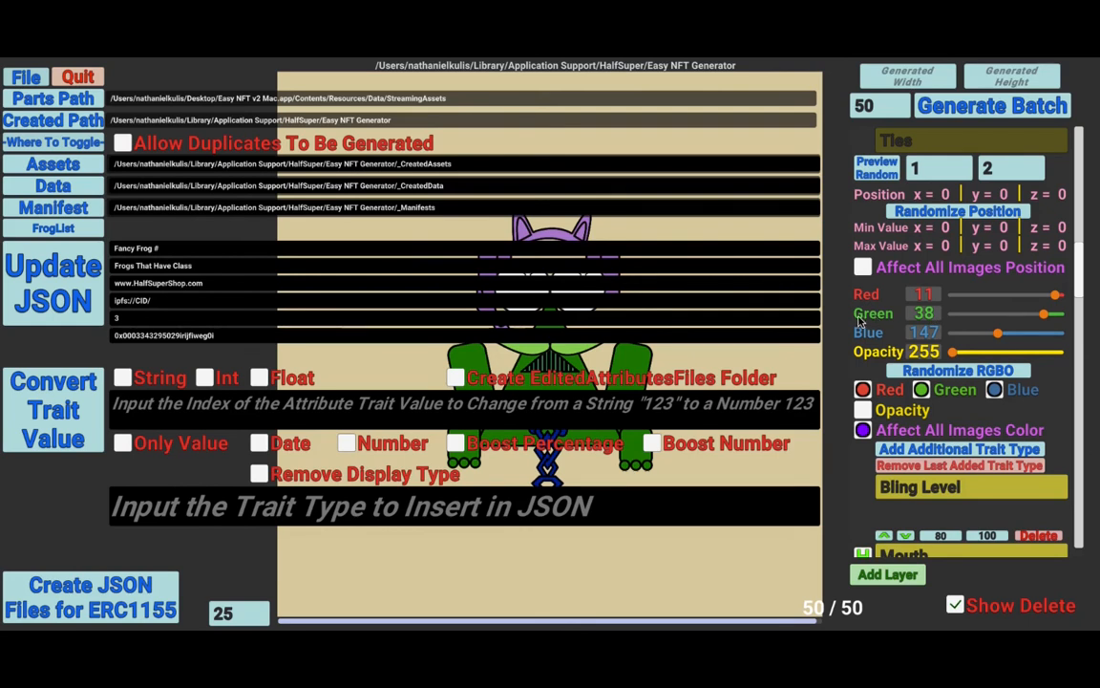
scroll(859, 321, "up", 5)
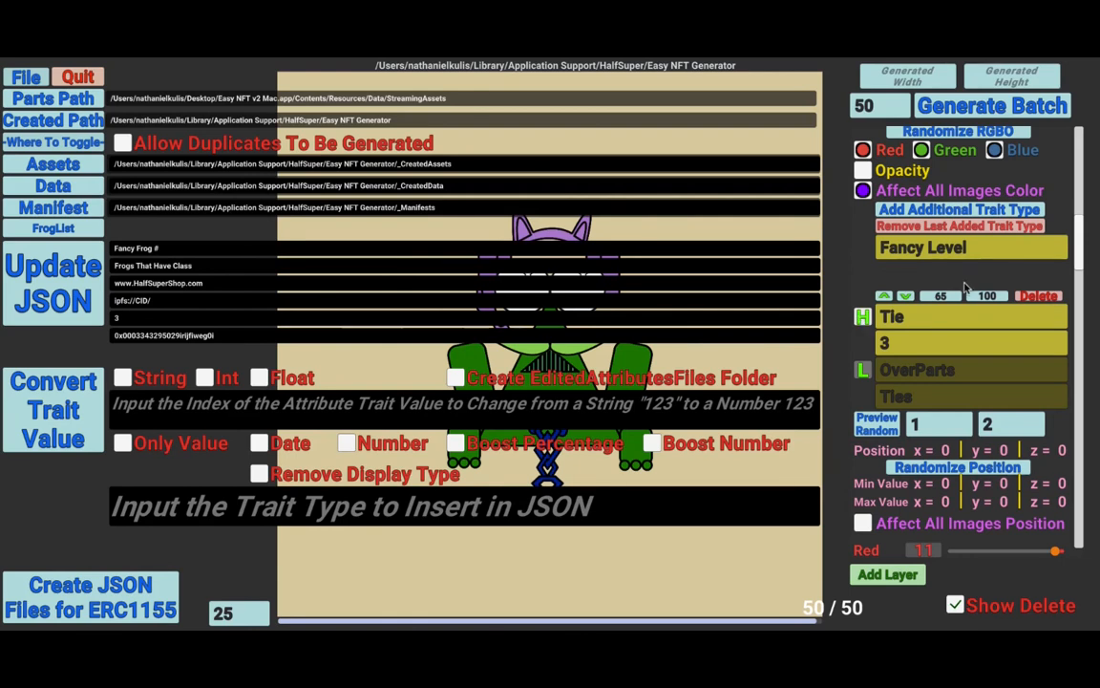
scroll(869, 262, "up", 4)
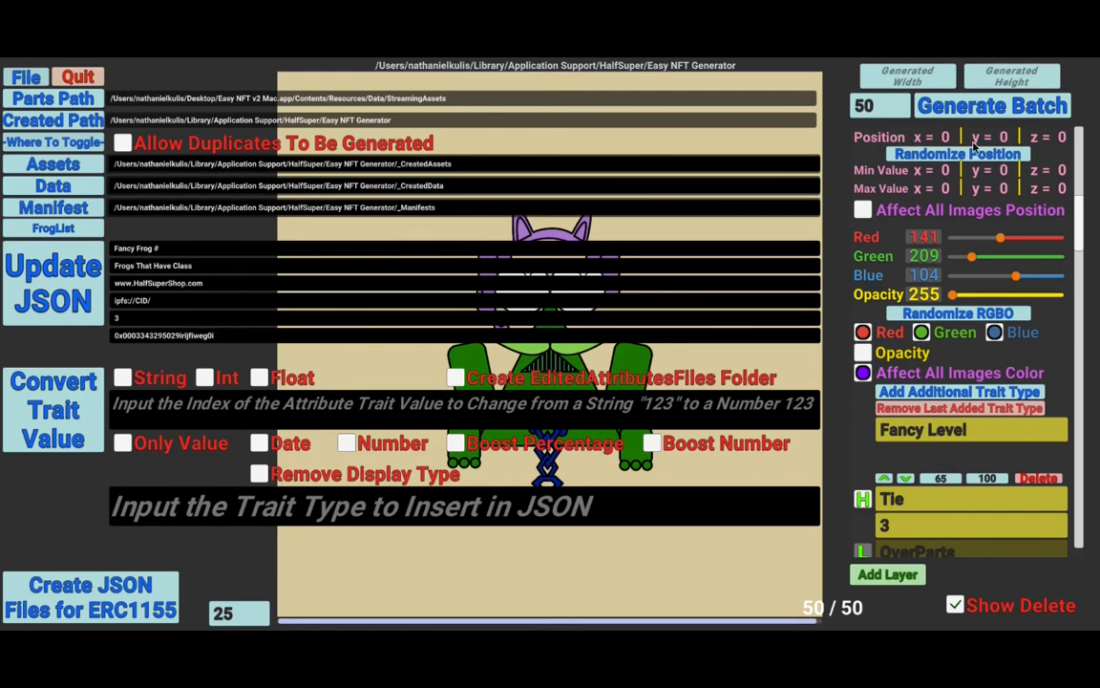
left_click(907, 154)
scroll(1055, 351, "up", 1)
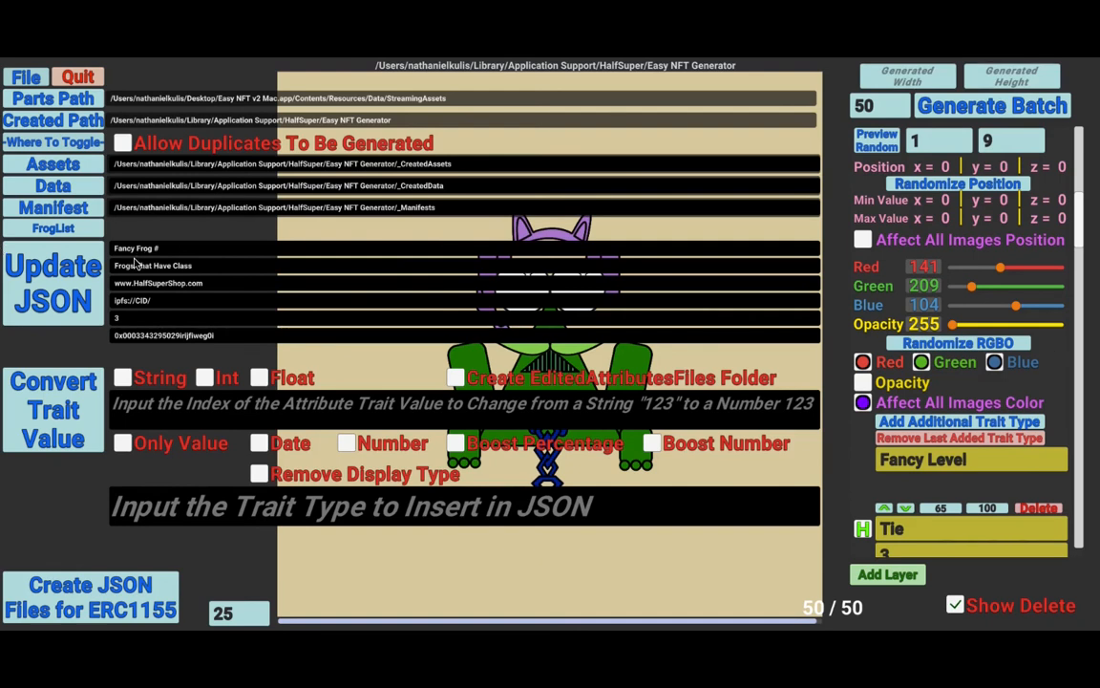
- Switch back to Finder
key("super+Tab")
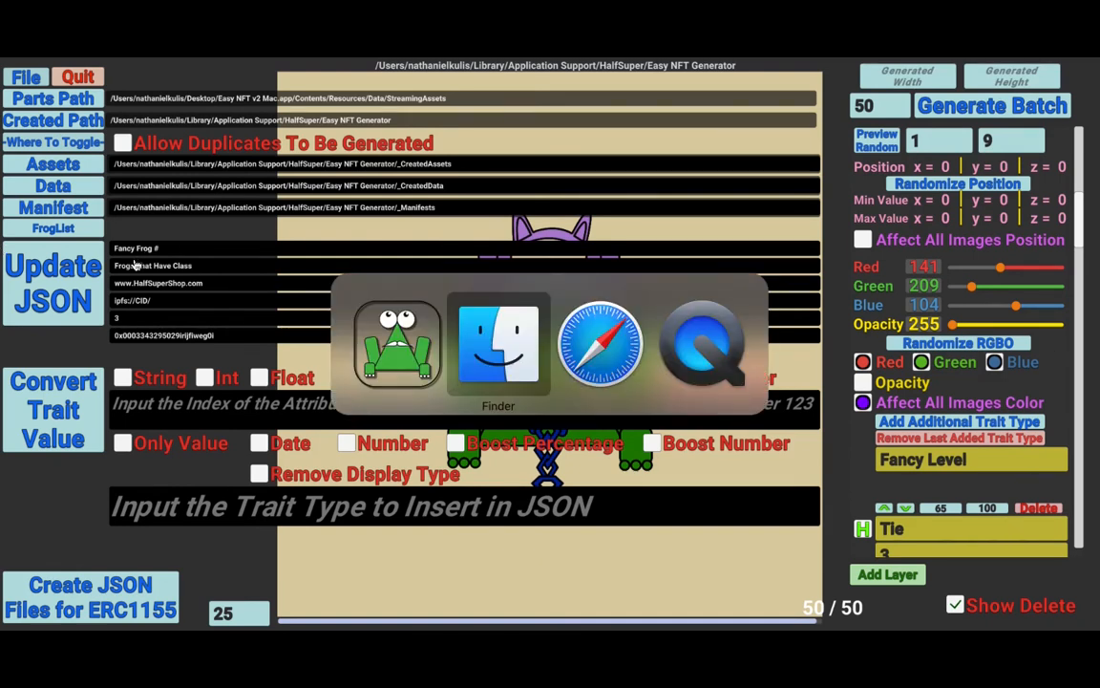